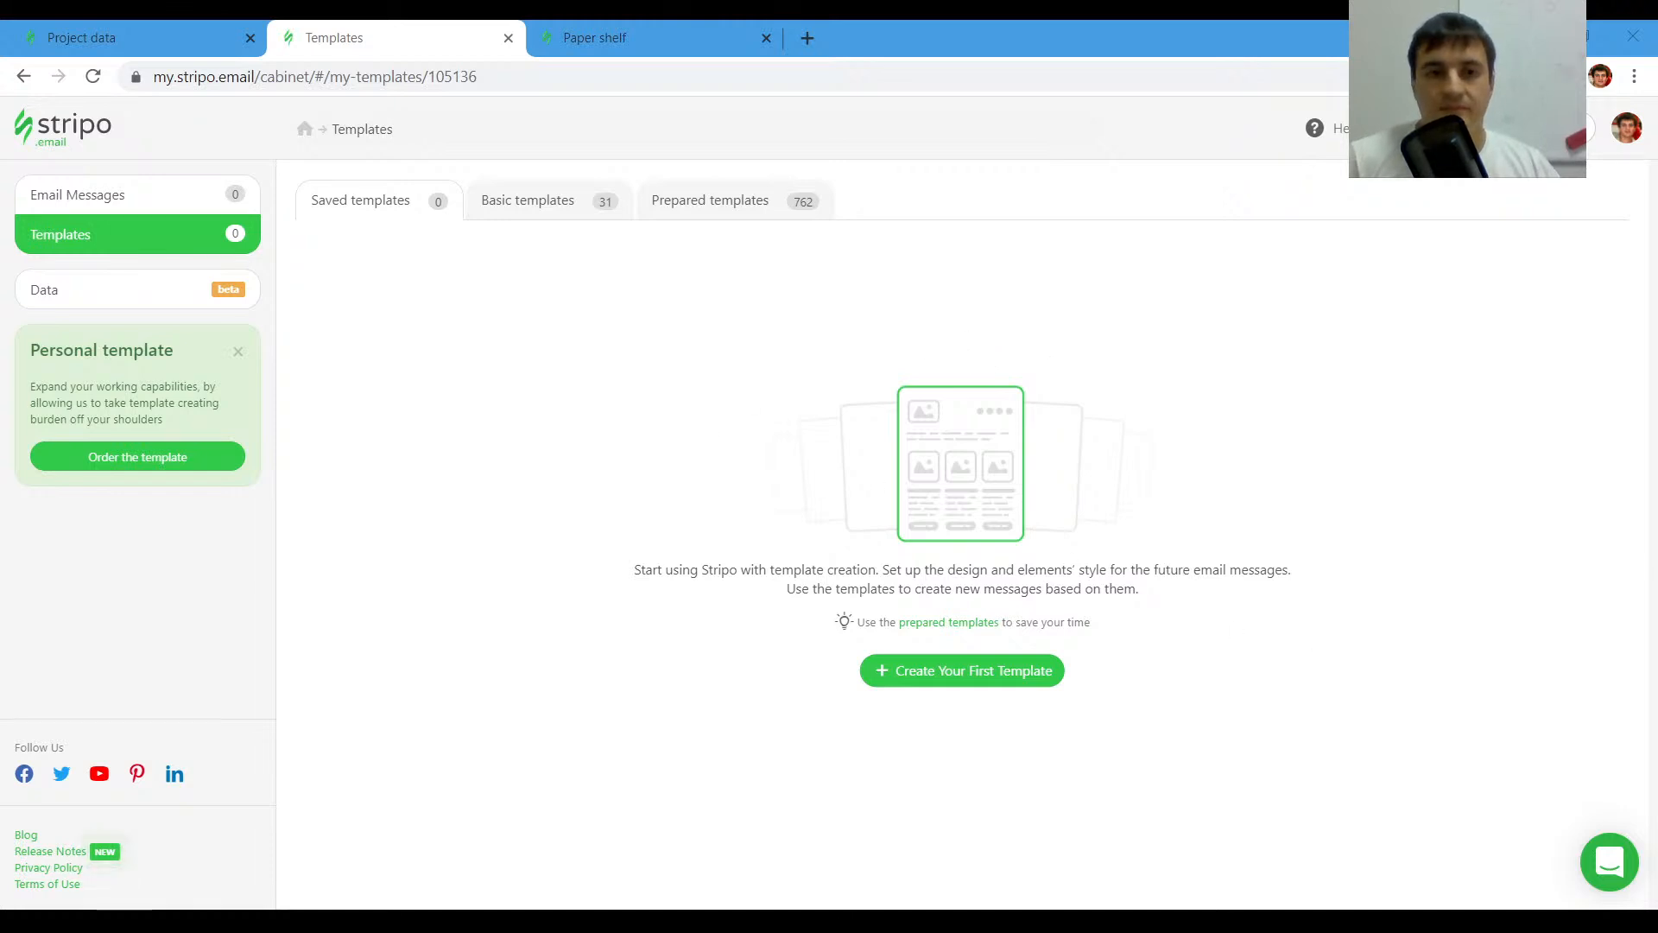
- Review the Paper shelf email preview alongside the new template in the editor
click(544, 414)
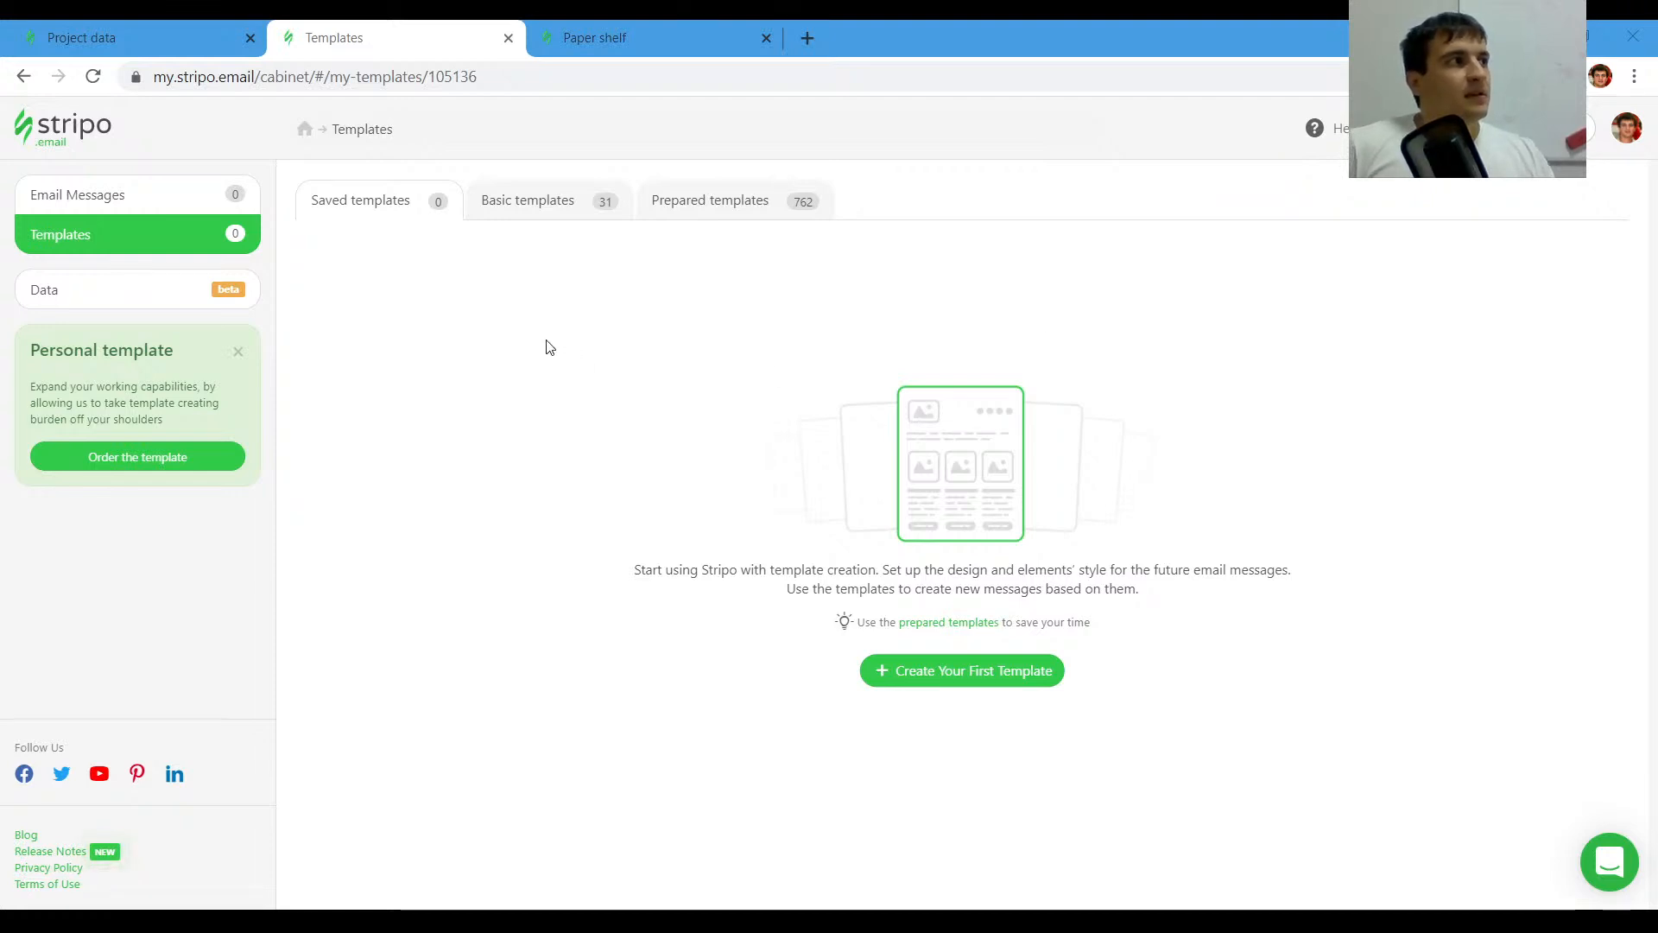
click(627, 47)
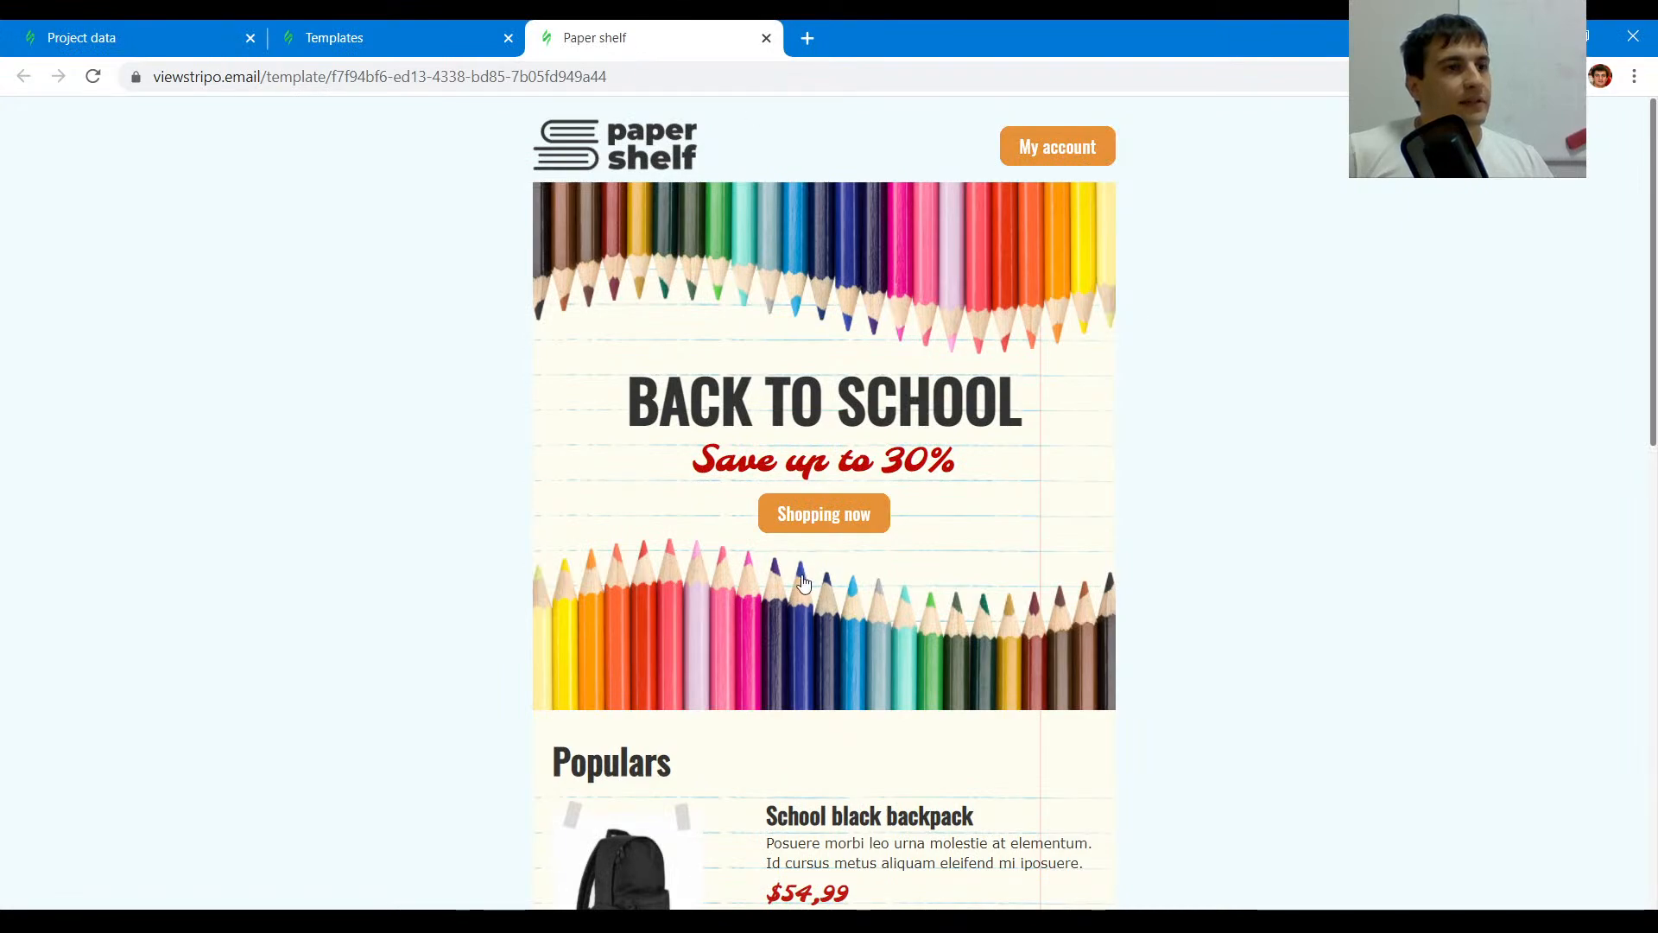
scroll(801, 582, down, 9)
scroll(799, 581, down, 2)
scroll(799, 581, up, 11)
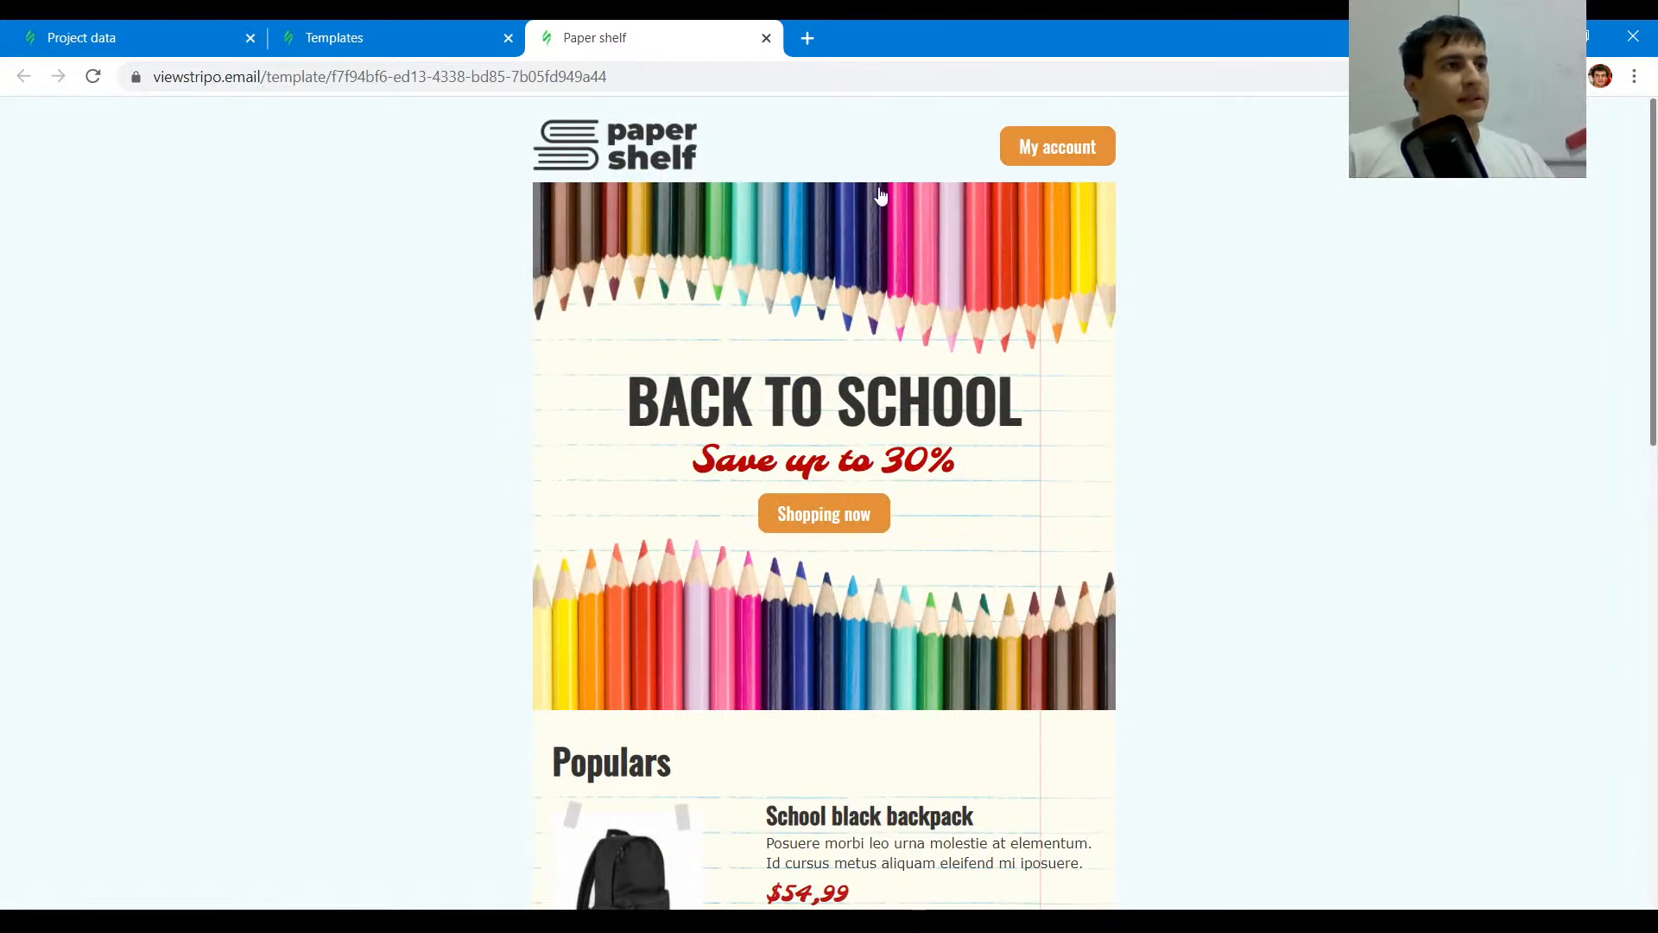
scroll(894, 540, down, 1)
scroll(894, 540, up, 1)
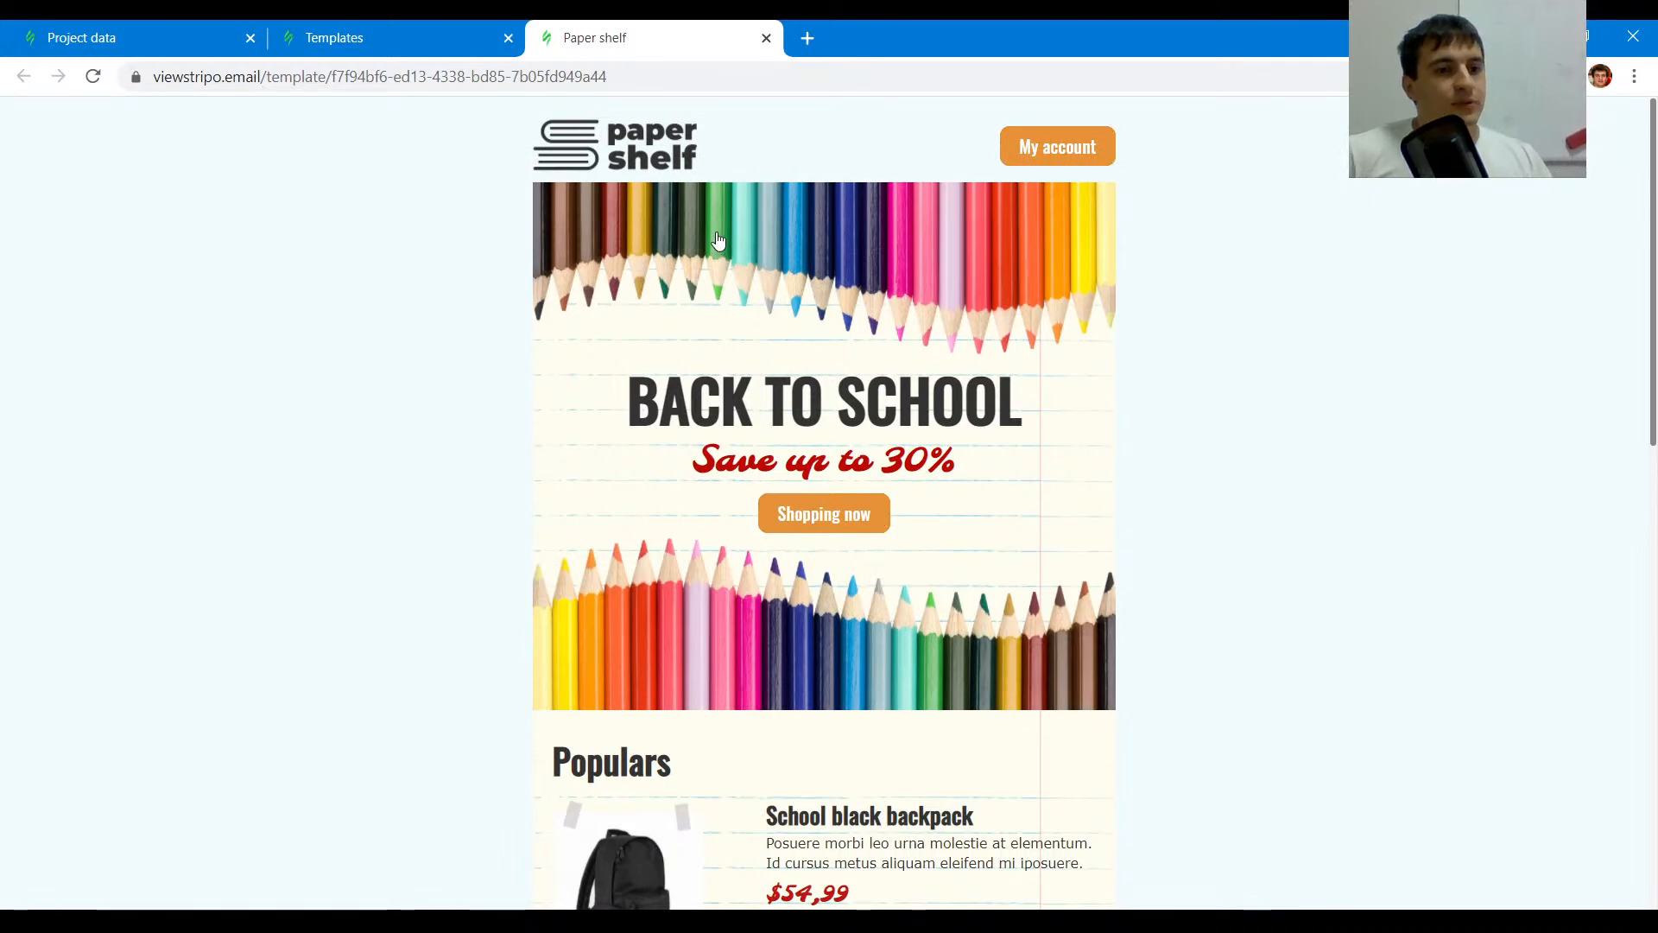
click(422, 37)
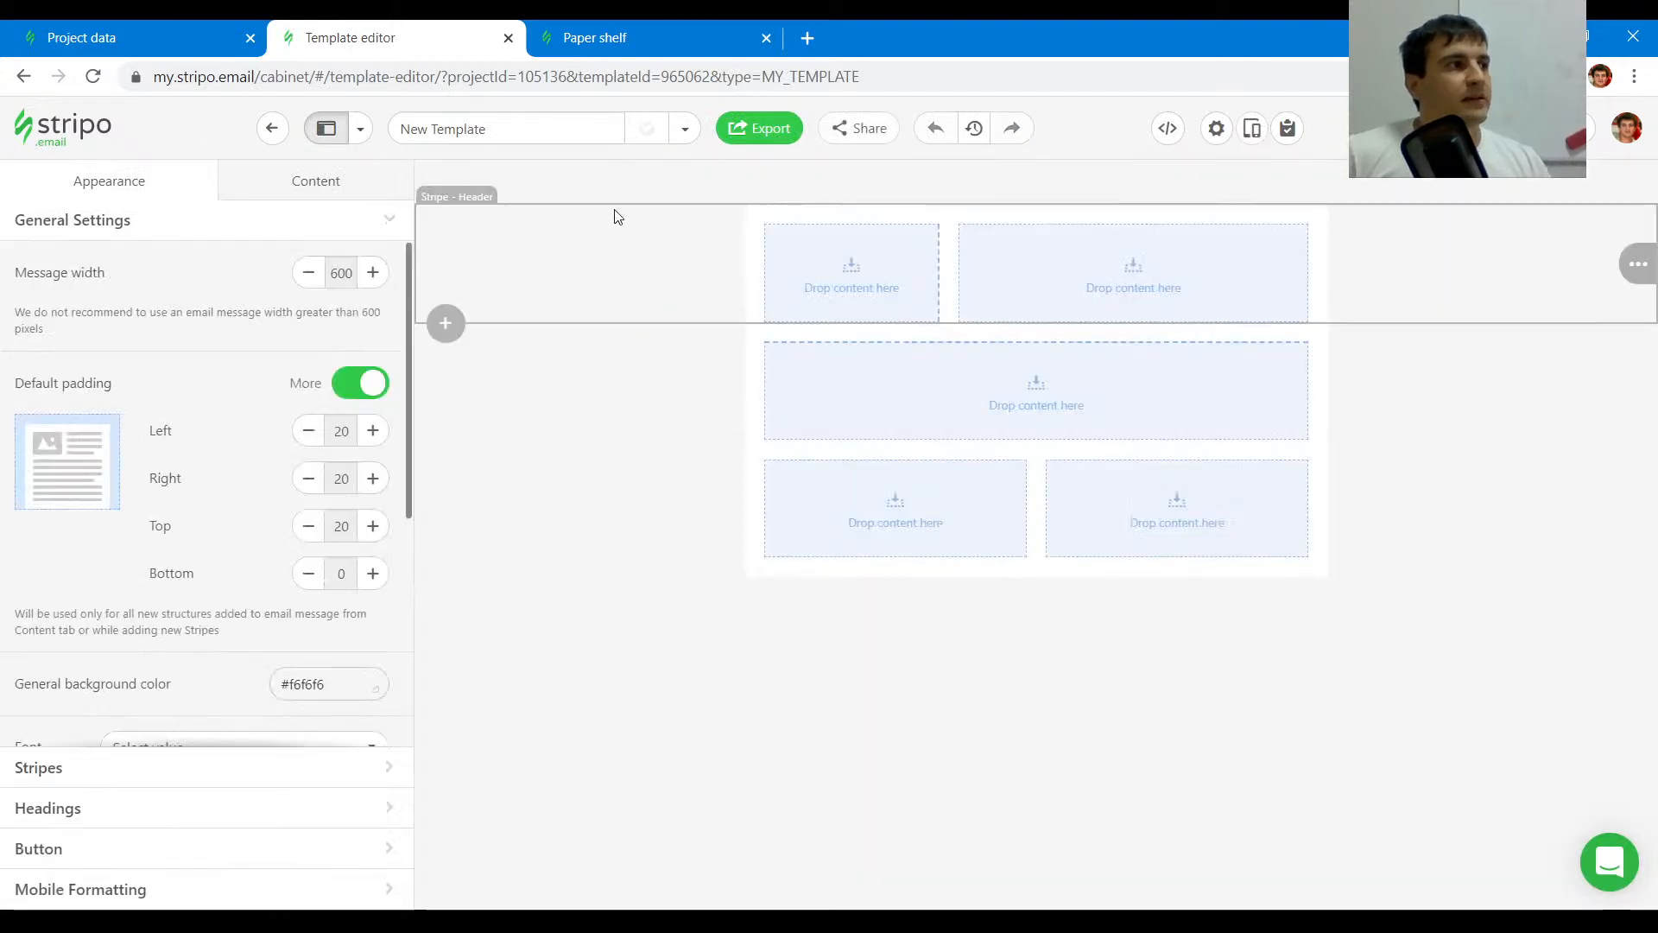
click(631, 38)
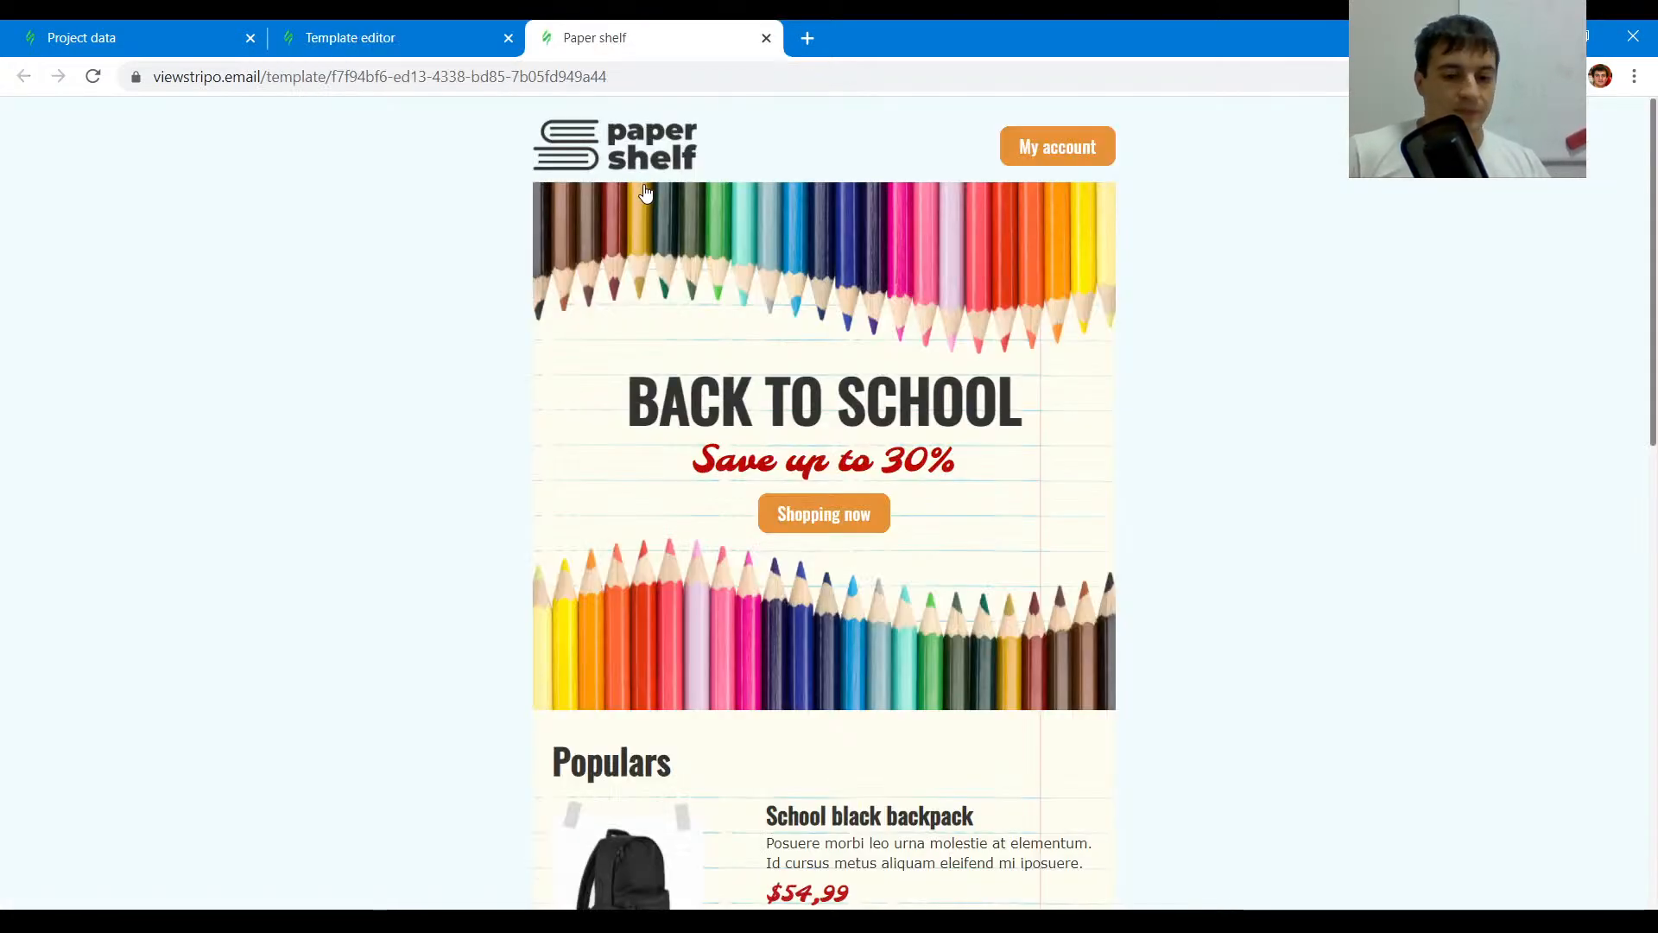
- Open developer tools on the Paper shelf preview, inspect the email wrapper and copy its background color #F0FCFE
key(F12)
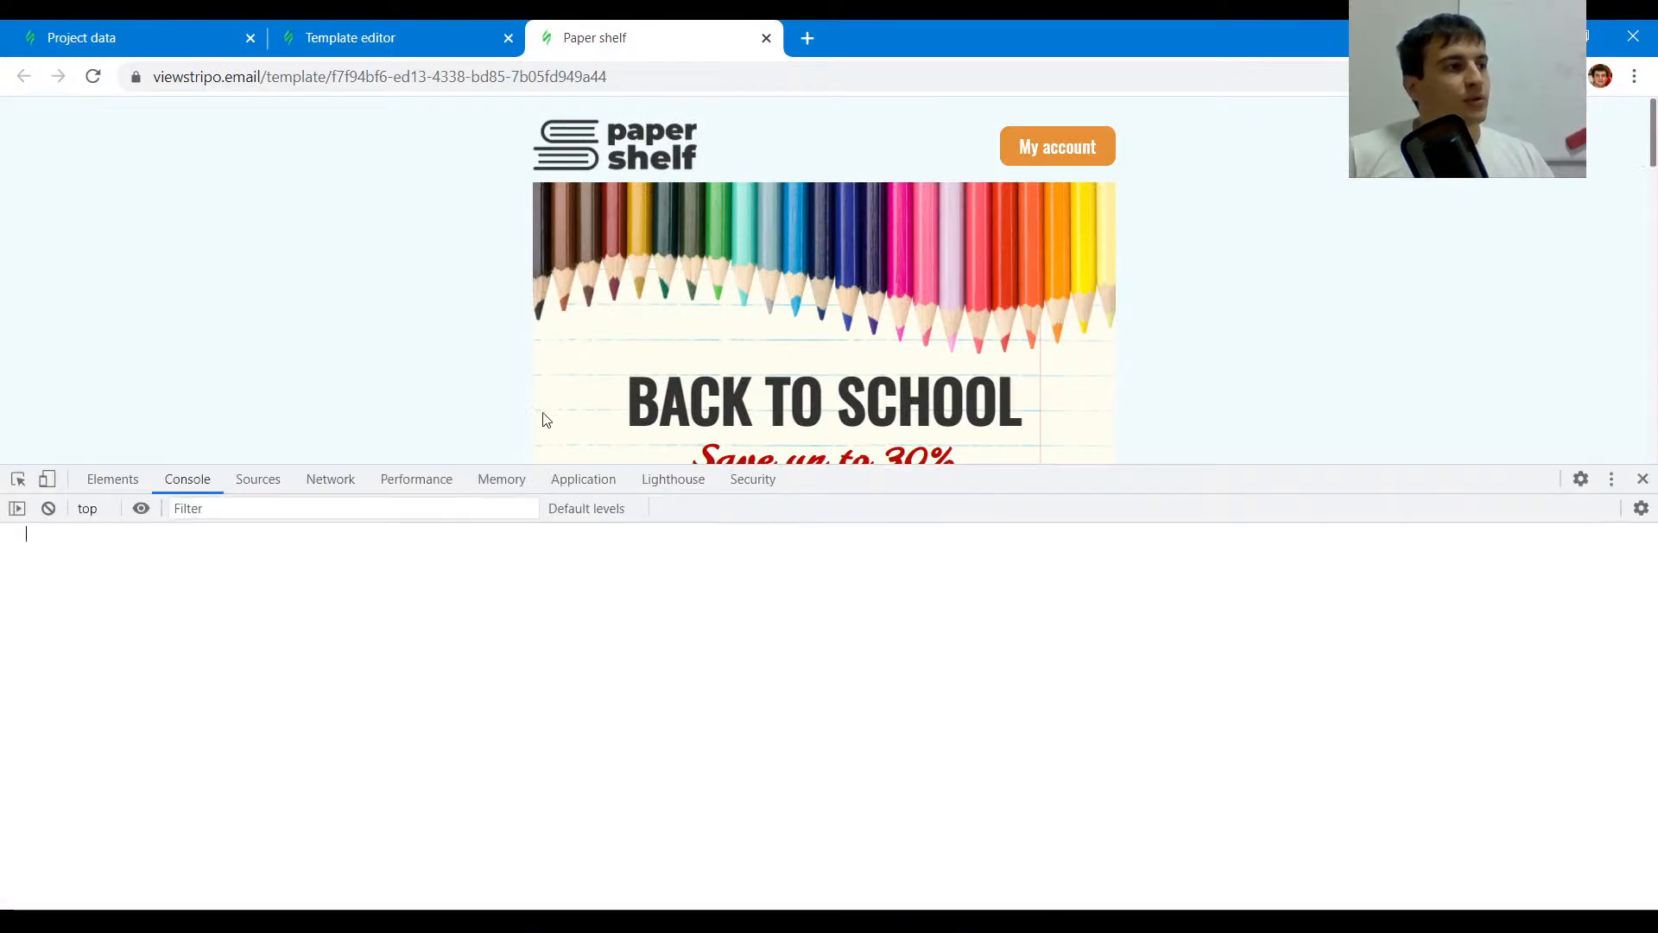
drag(1106, 466, 1086, 650)
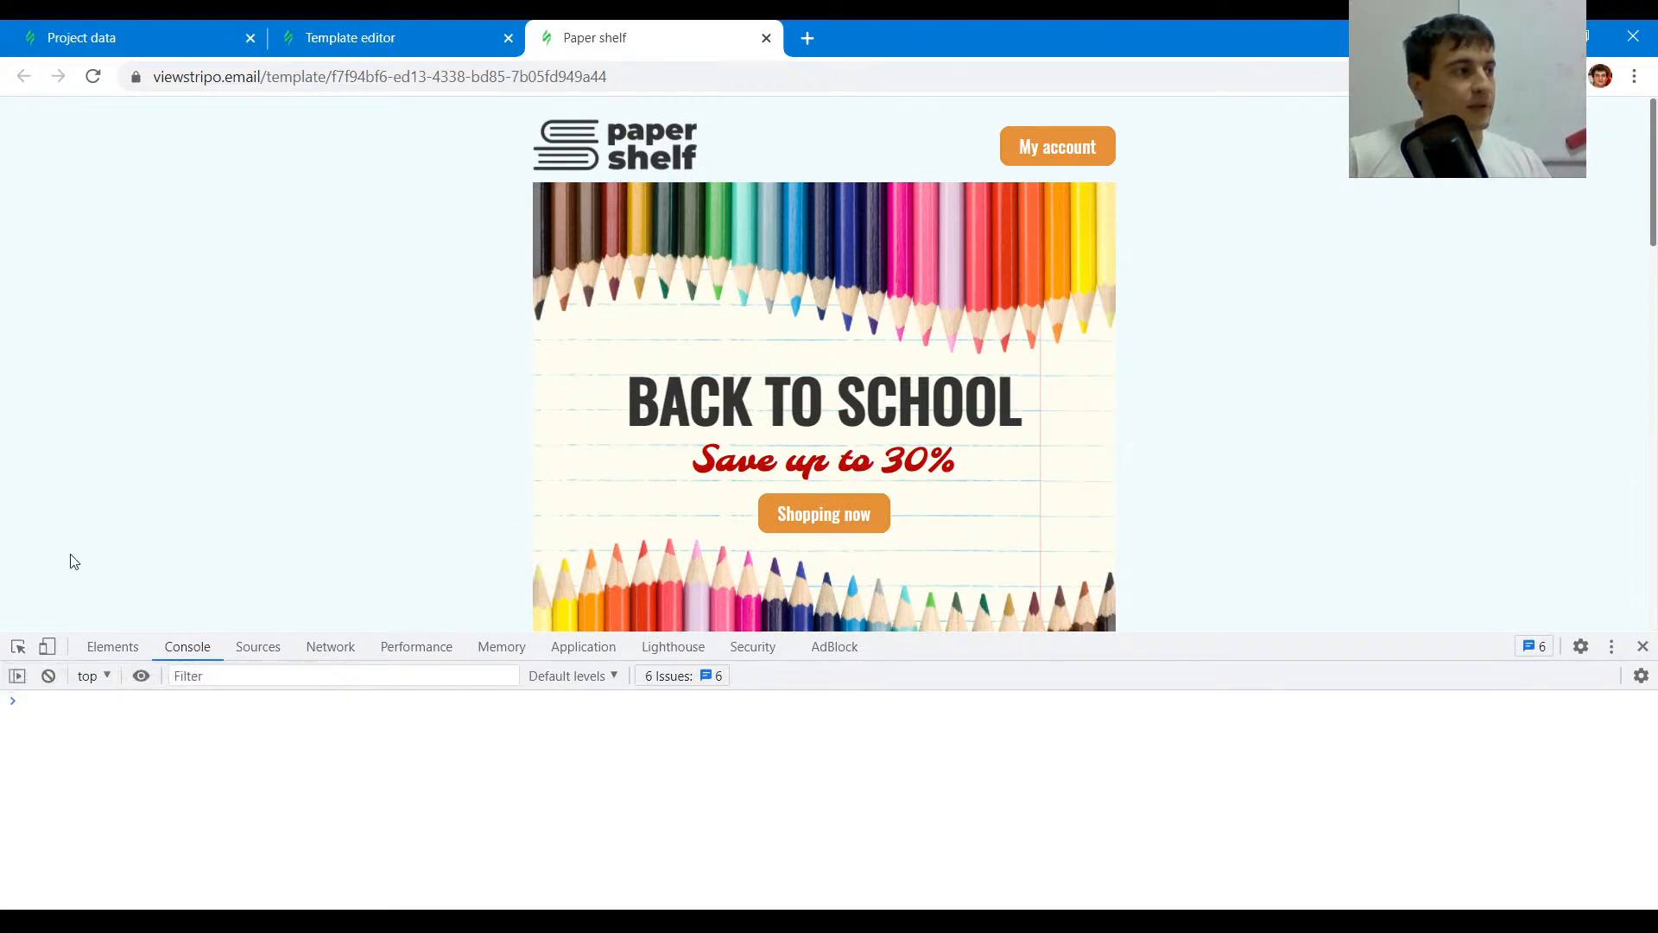
click(17, 646)
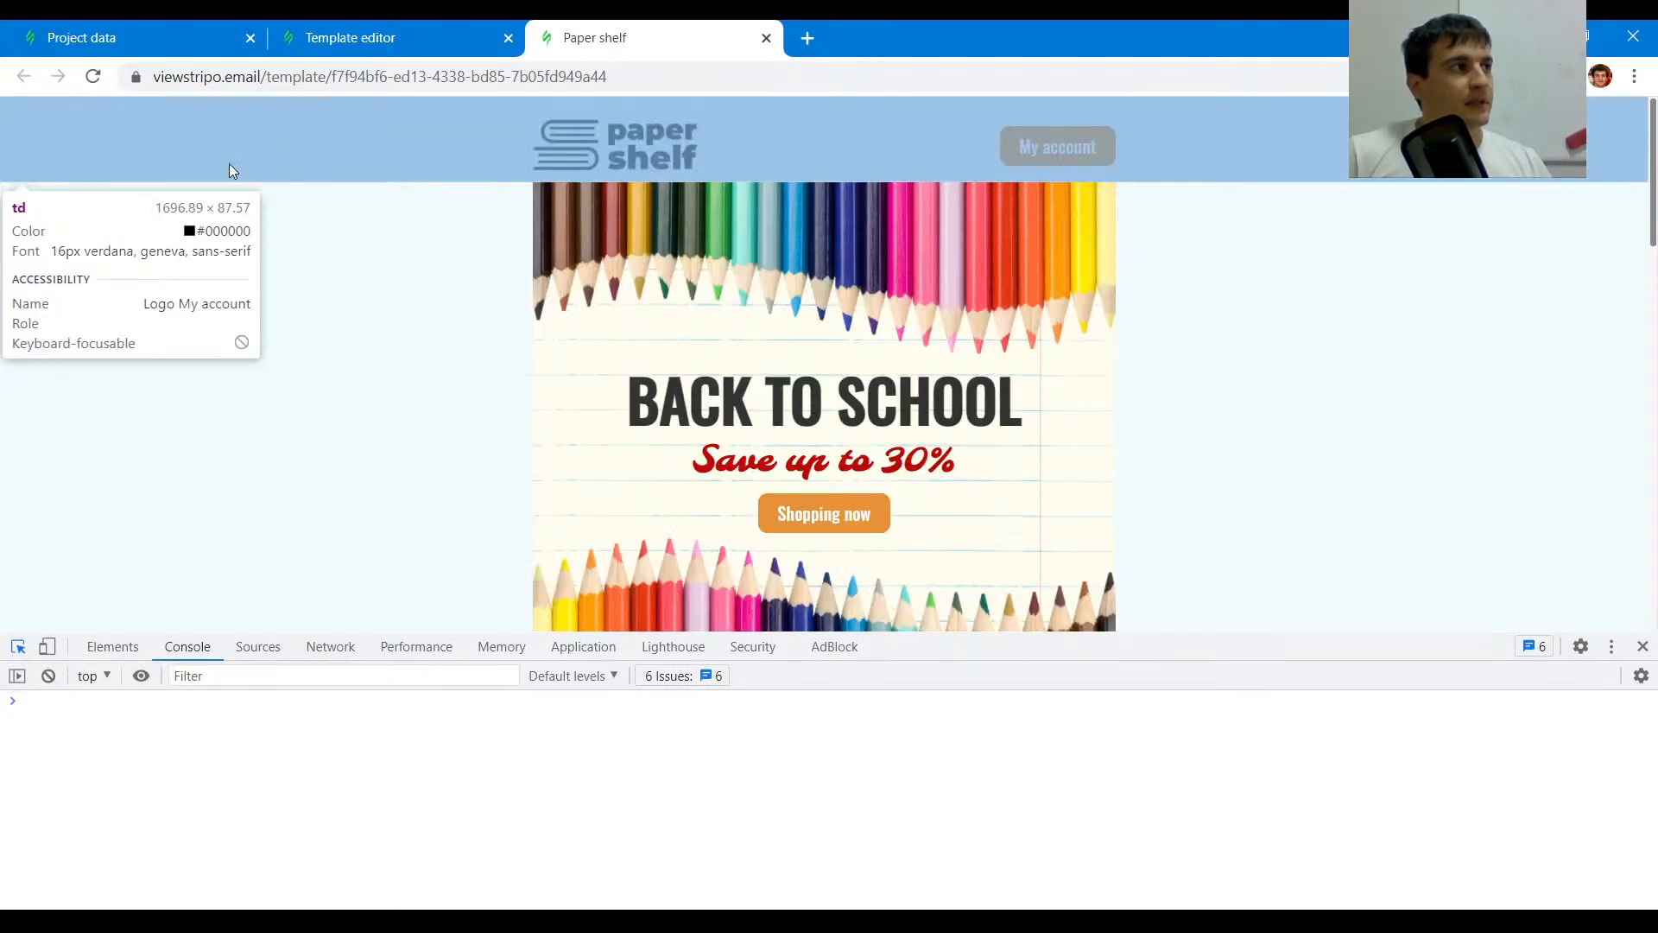
click(17, 646)
click(17, 647)
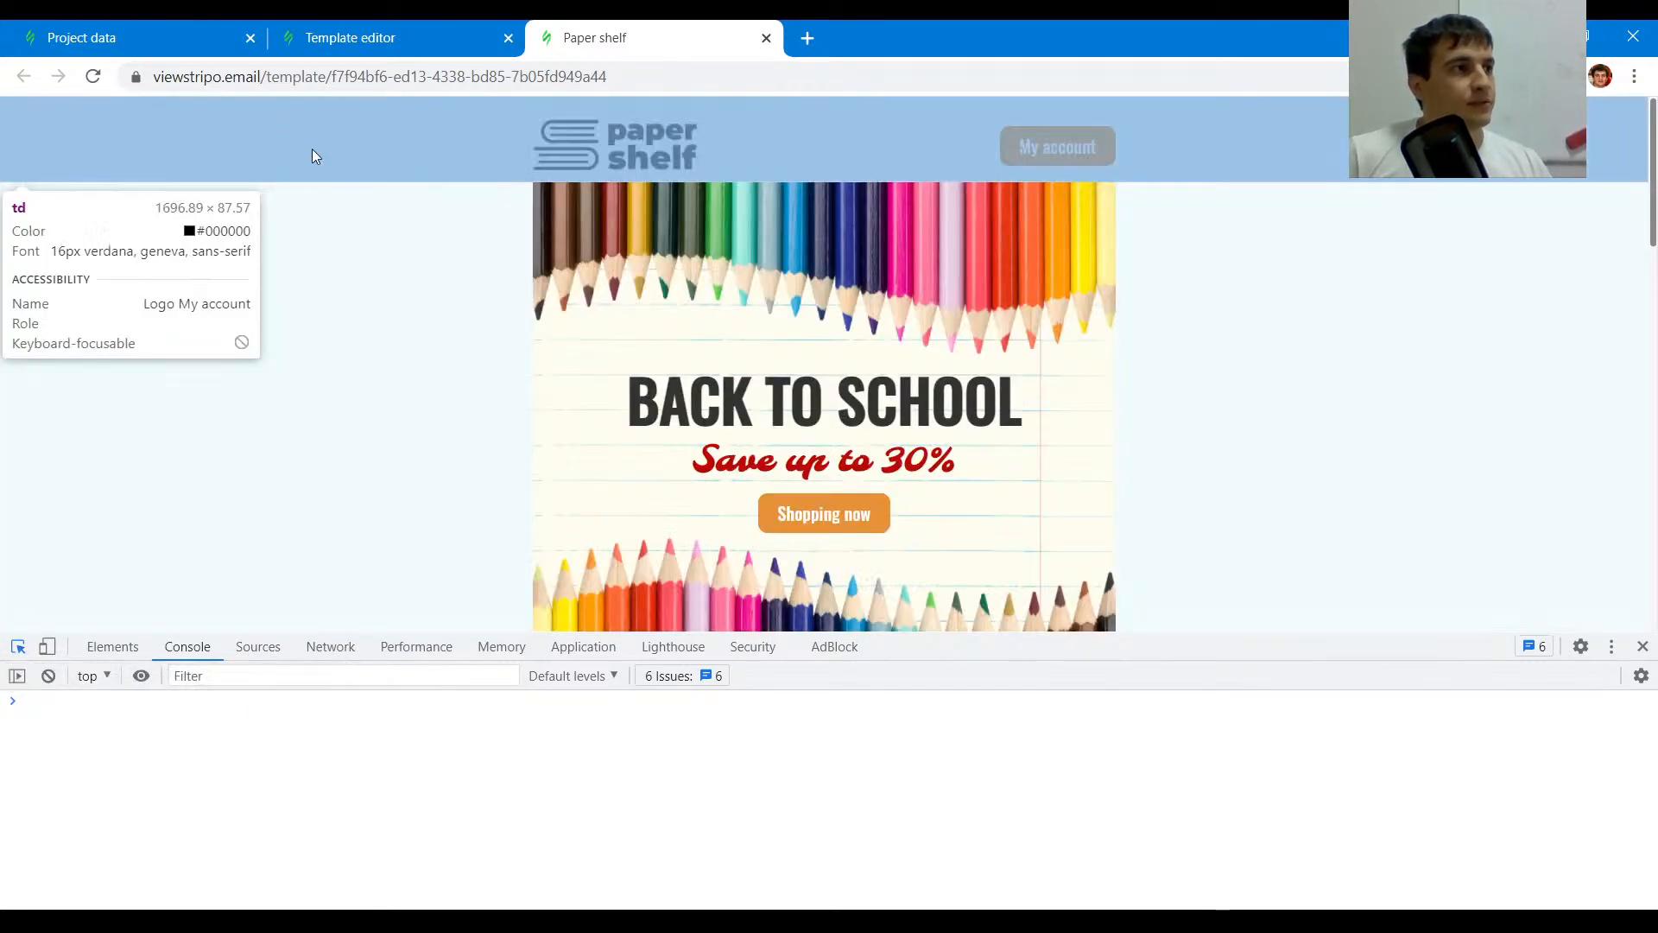
click(285, 166)
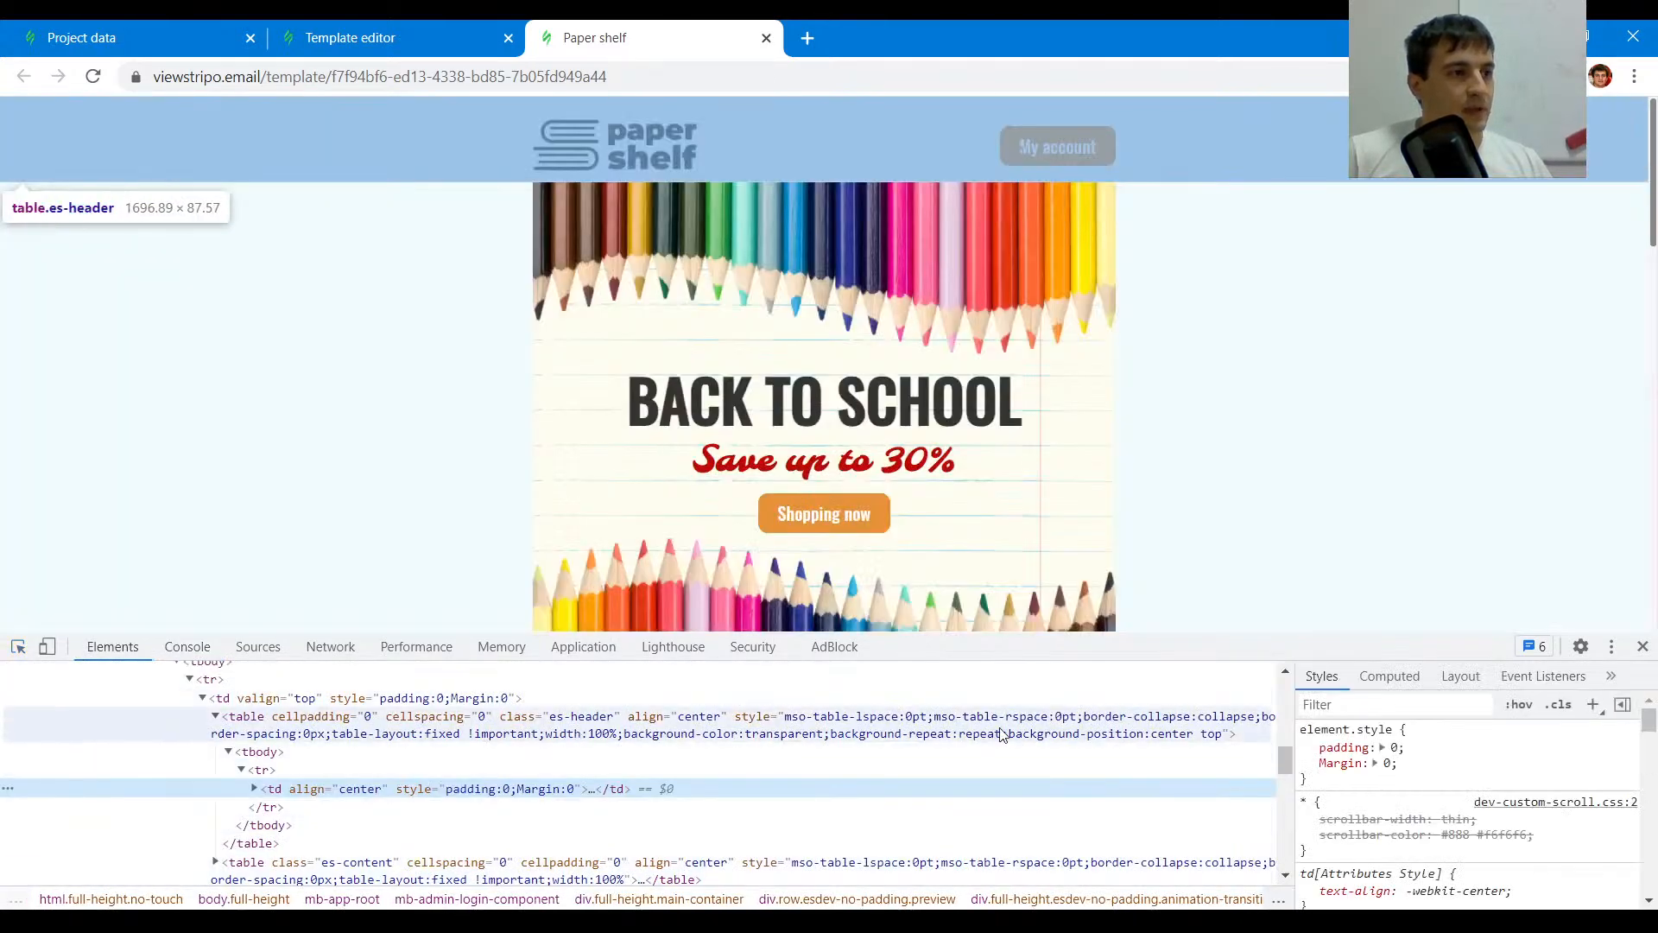
scroll(722, 738, up, 5)
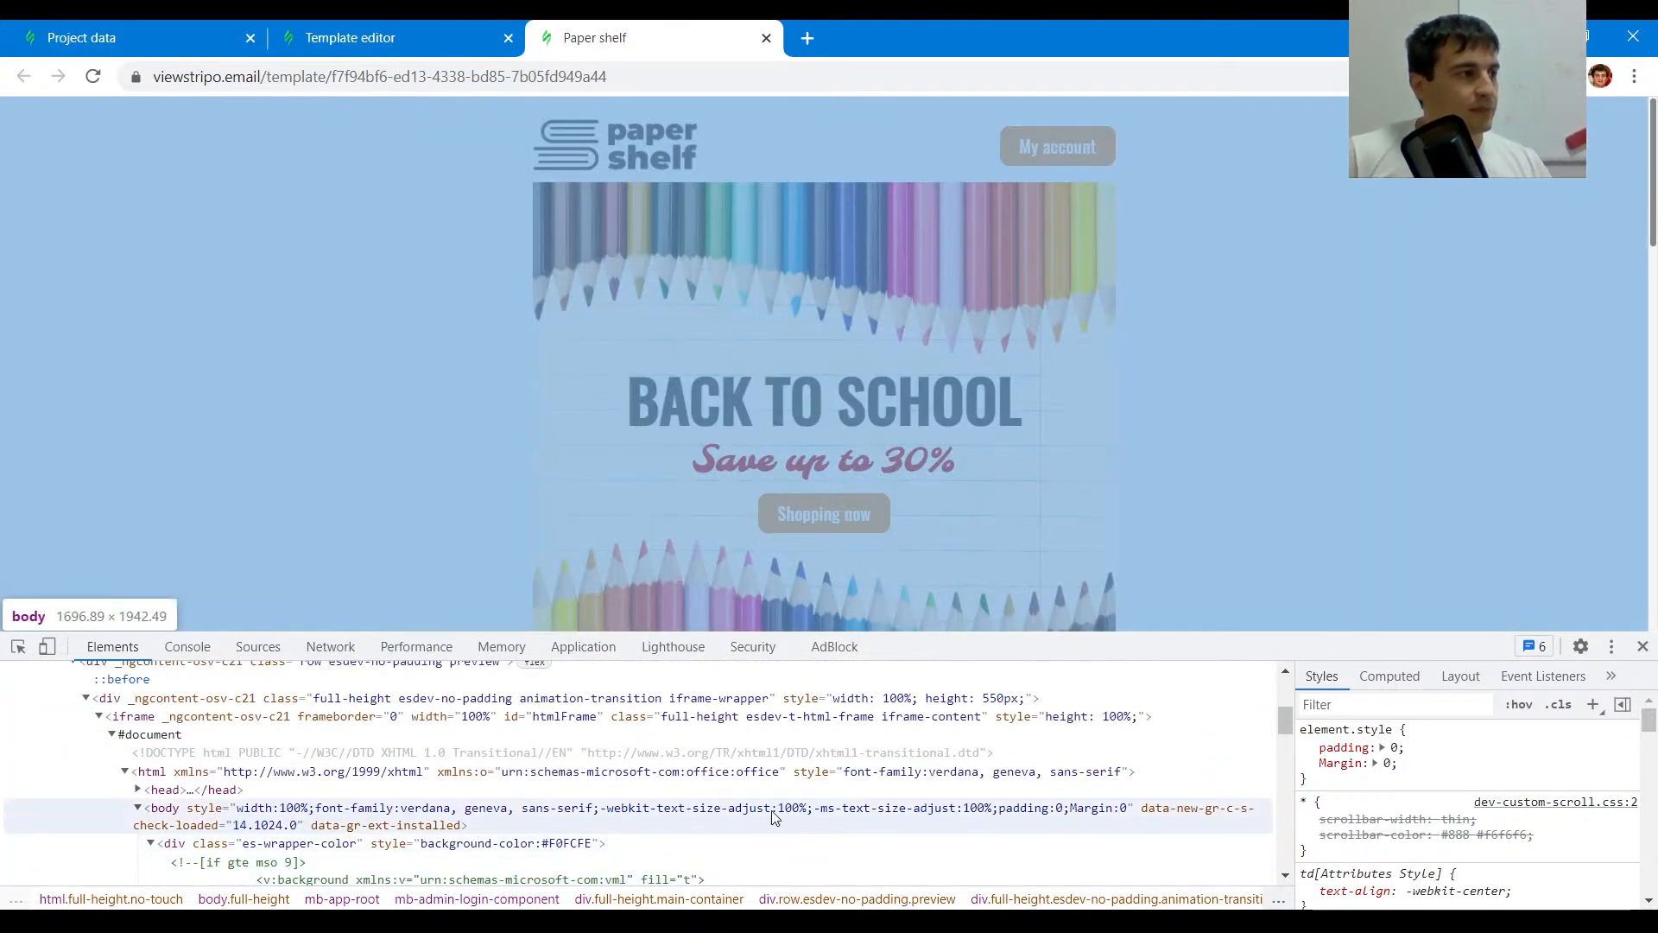
scroll(775, 816, down, 3)
double_click(570, 741)
click(573, 739)
drag(543, 739, 587, 740)
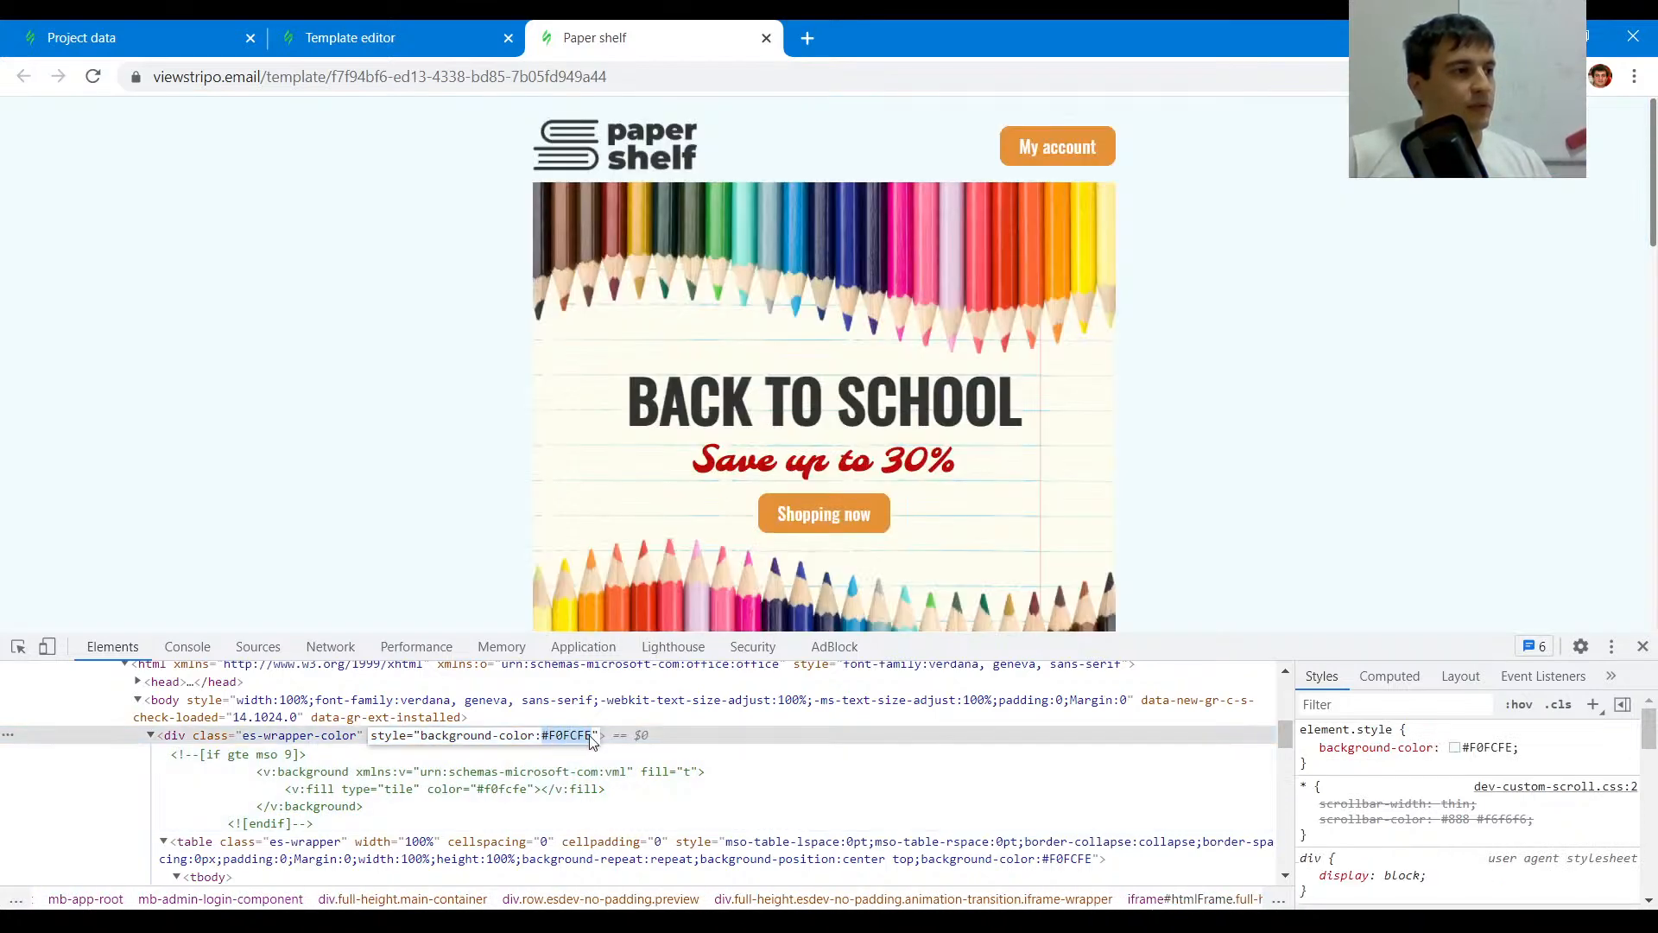
- Set the template's general background color to #f0fcfe
click(458, 37)
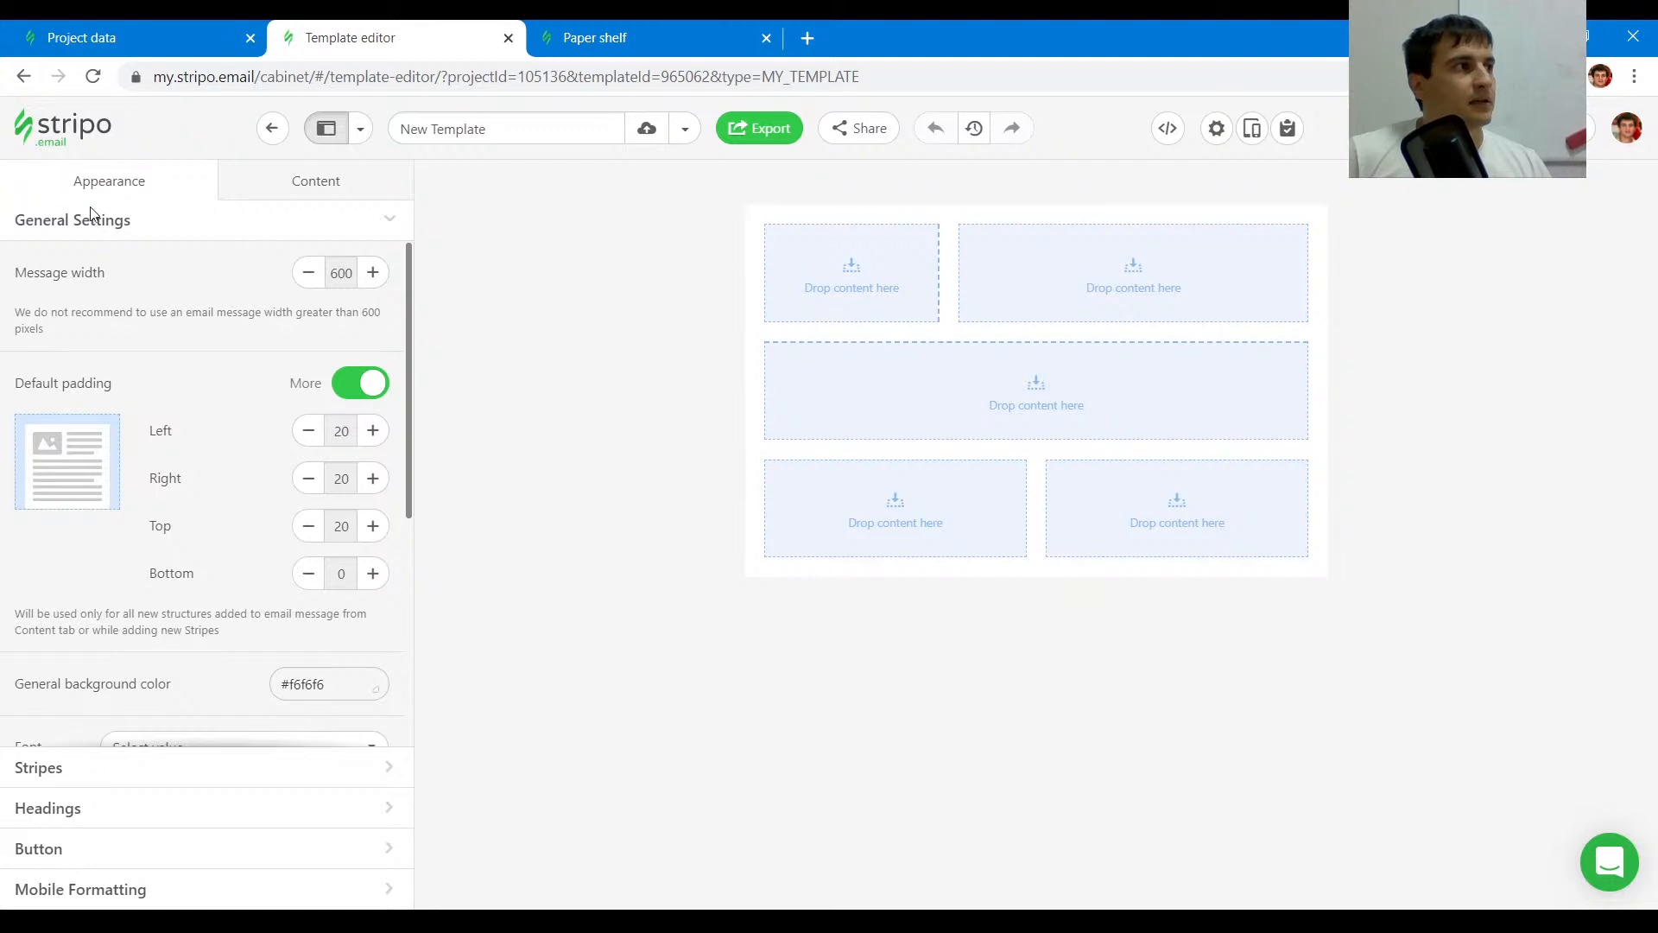
scroll(328, 454, down, 3)
drag(321, 469, 238, 475)
text(#f0fcfe)
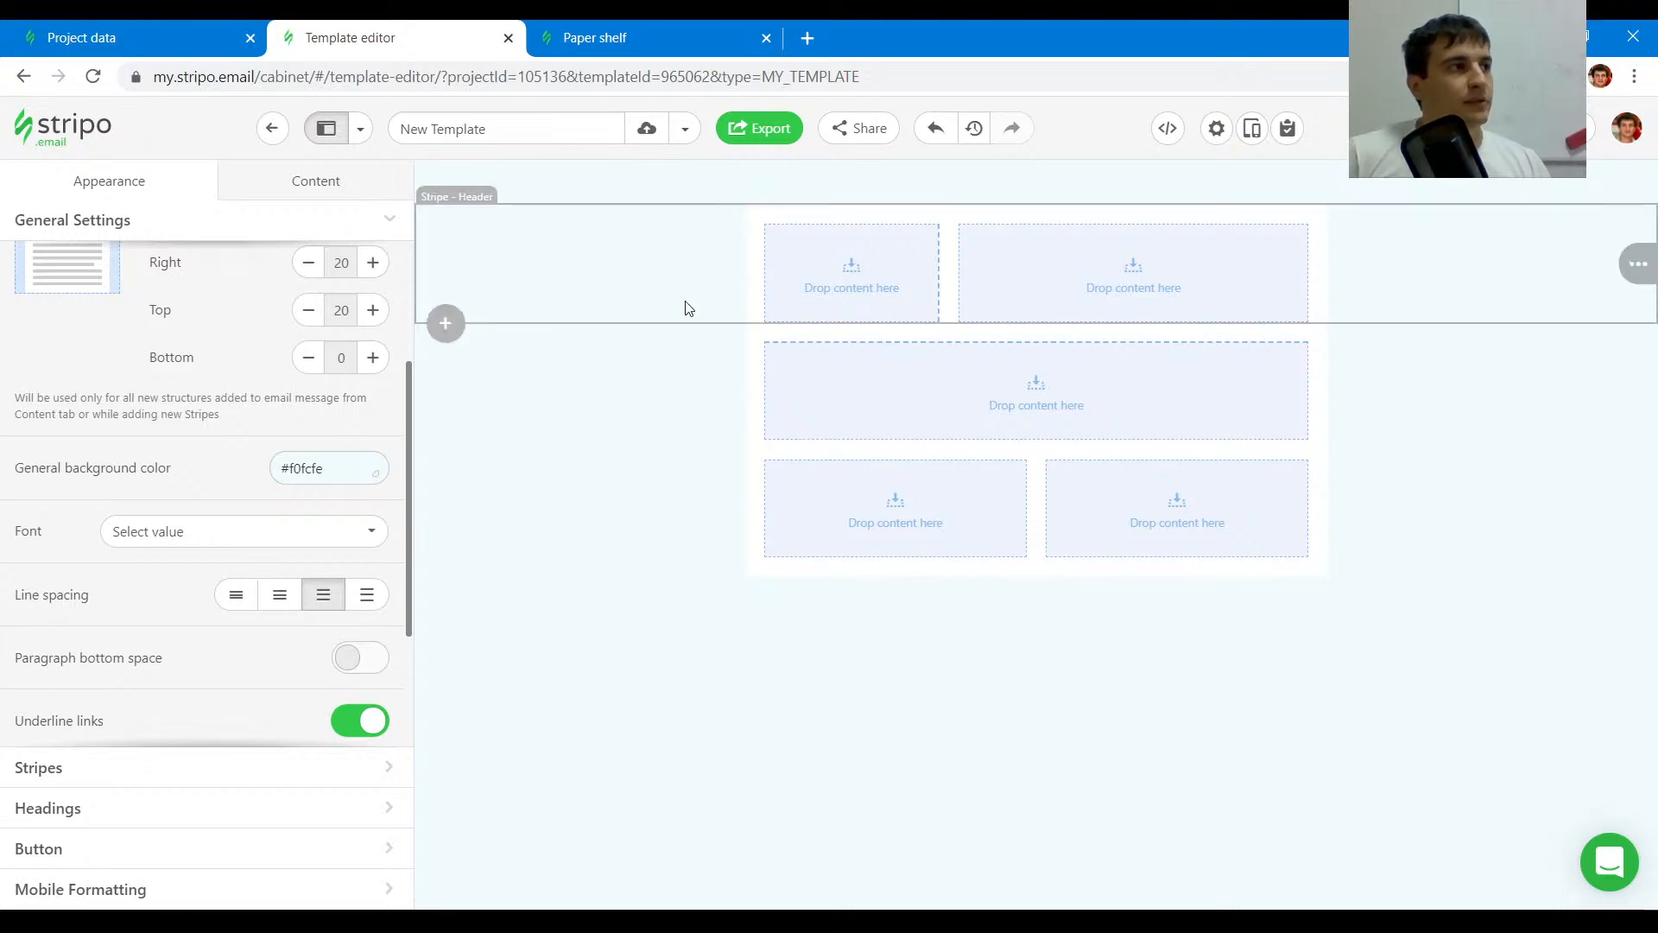
- Inspect the My account button in the preview and copy its background color #E69138
click(605, 37)
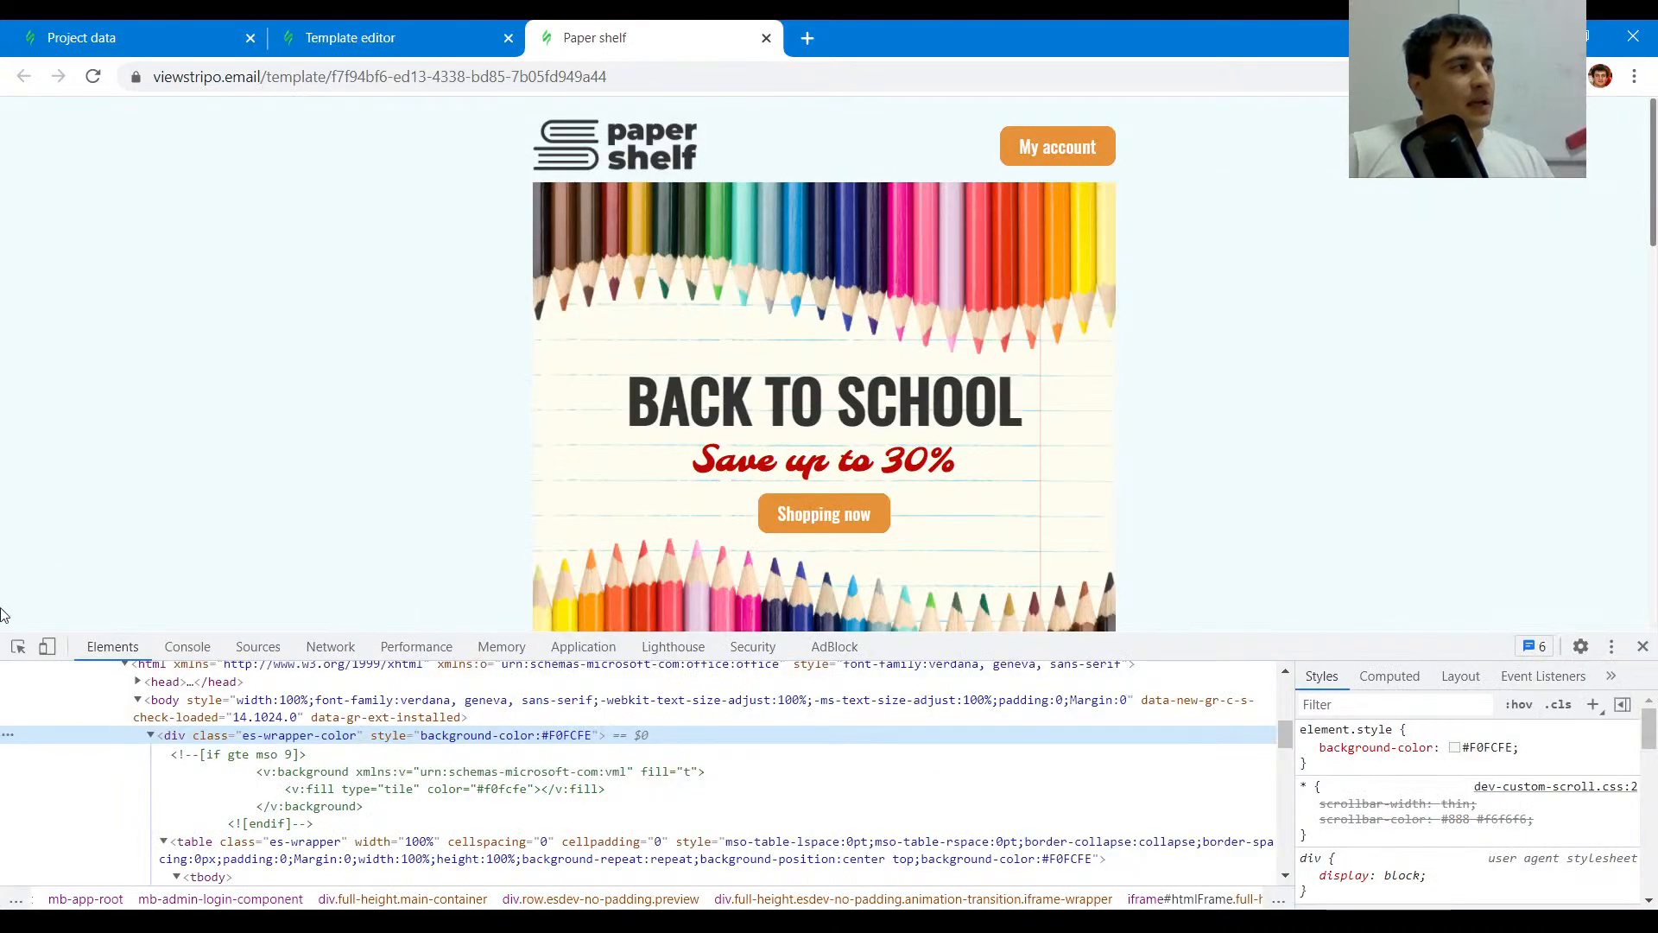
click(19, 653)
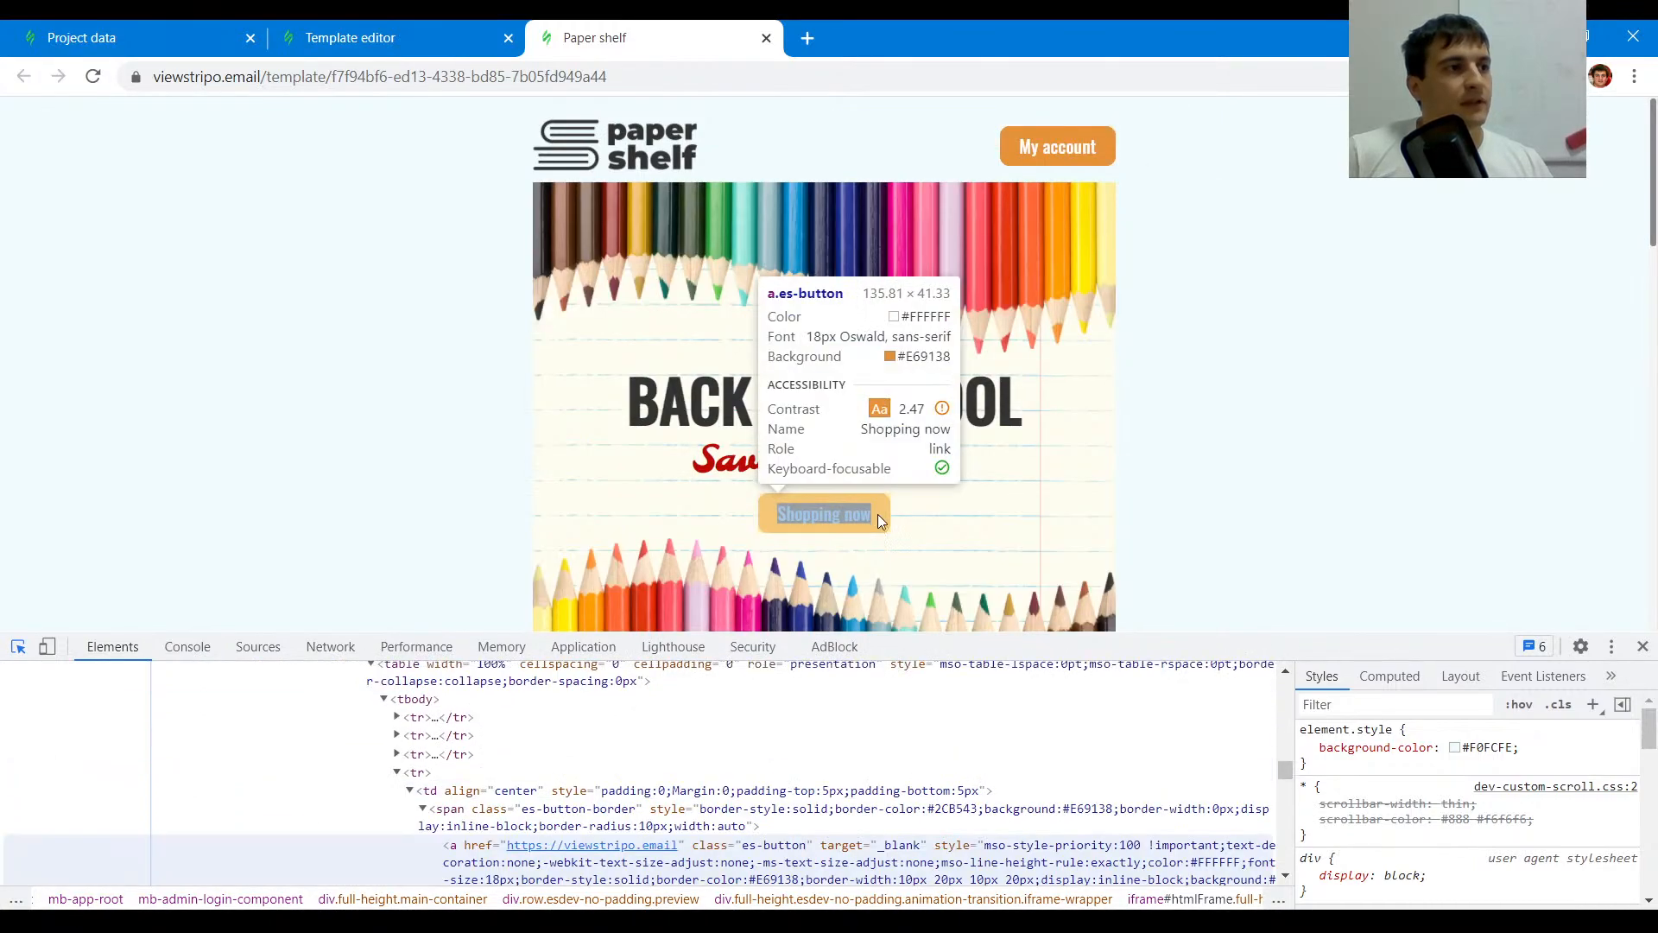
scroll(878, 515, down, 3)
scroll(857, 608, up, 3)
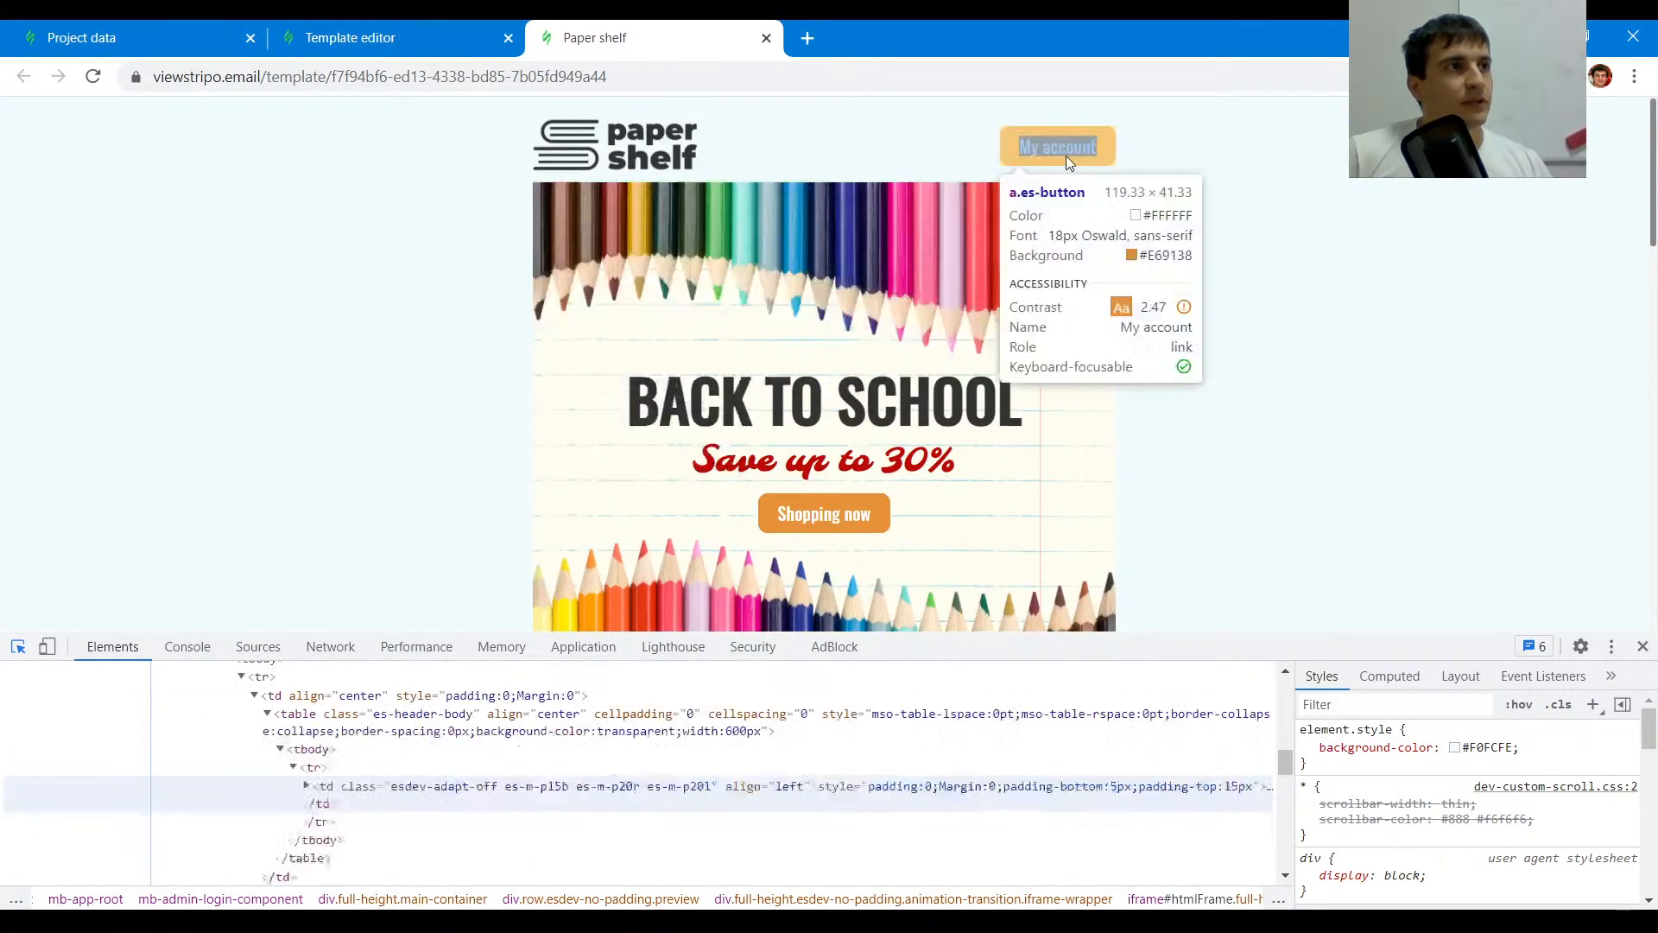
click(1069, 153)
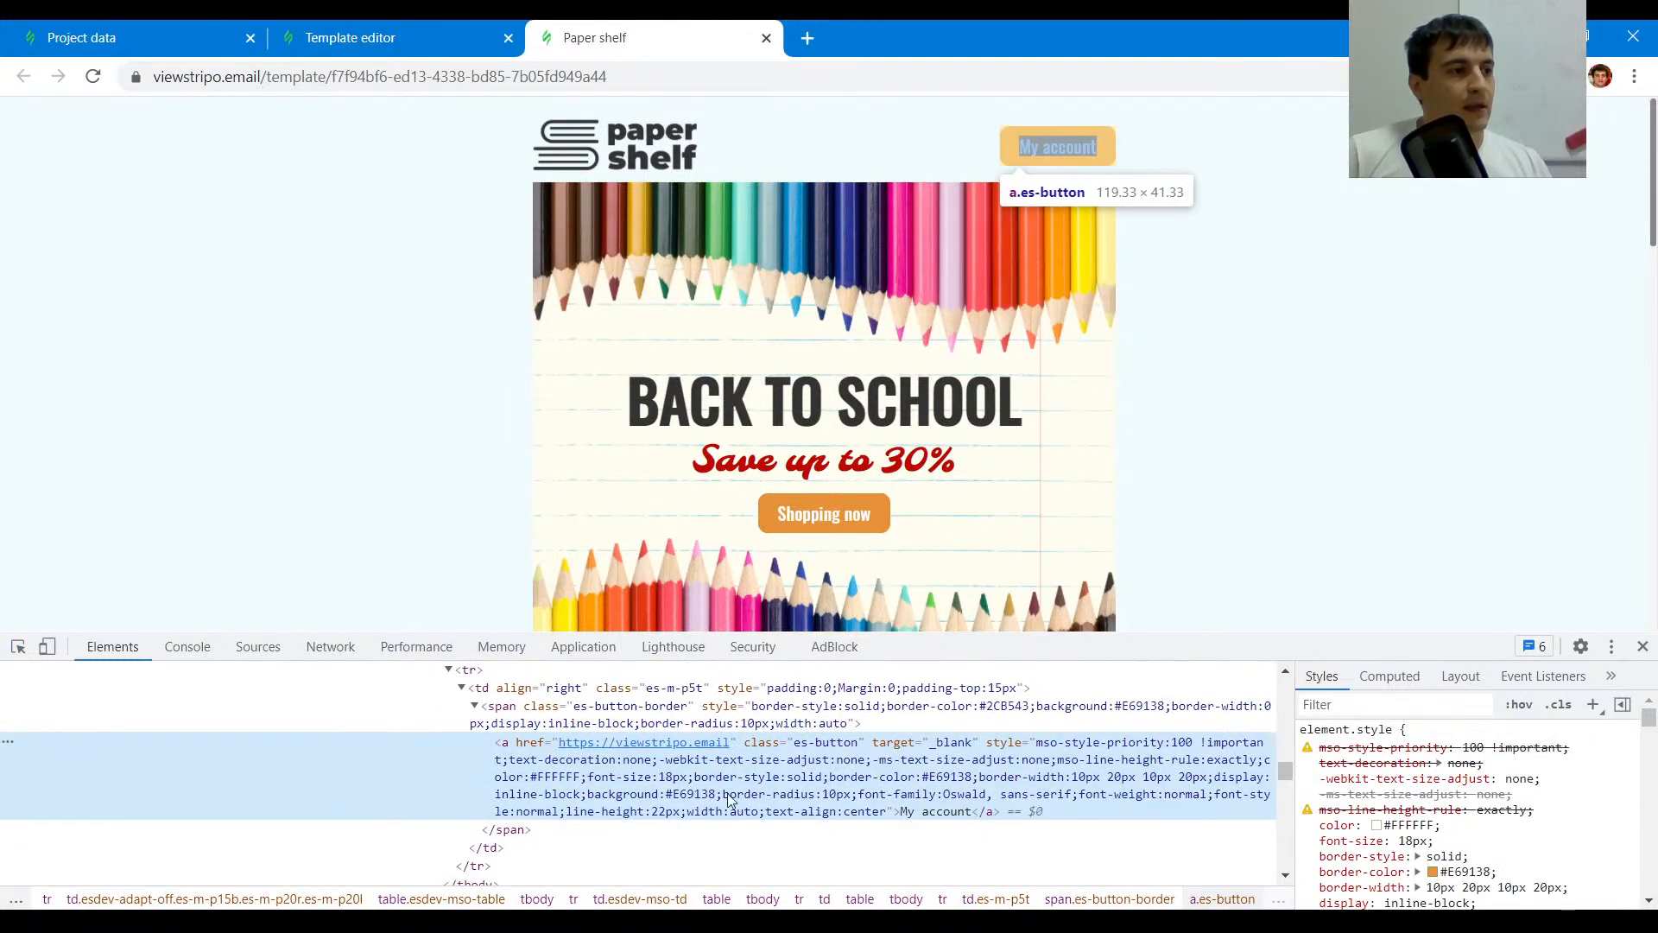
double_click(698, 799)
drag(665, 795, 714, 795)
- Set the default button color to #e69138
click(337, 48)
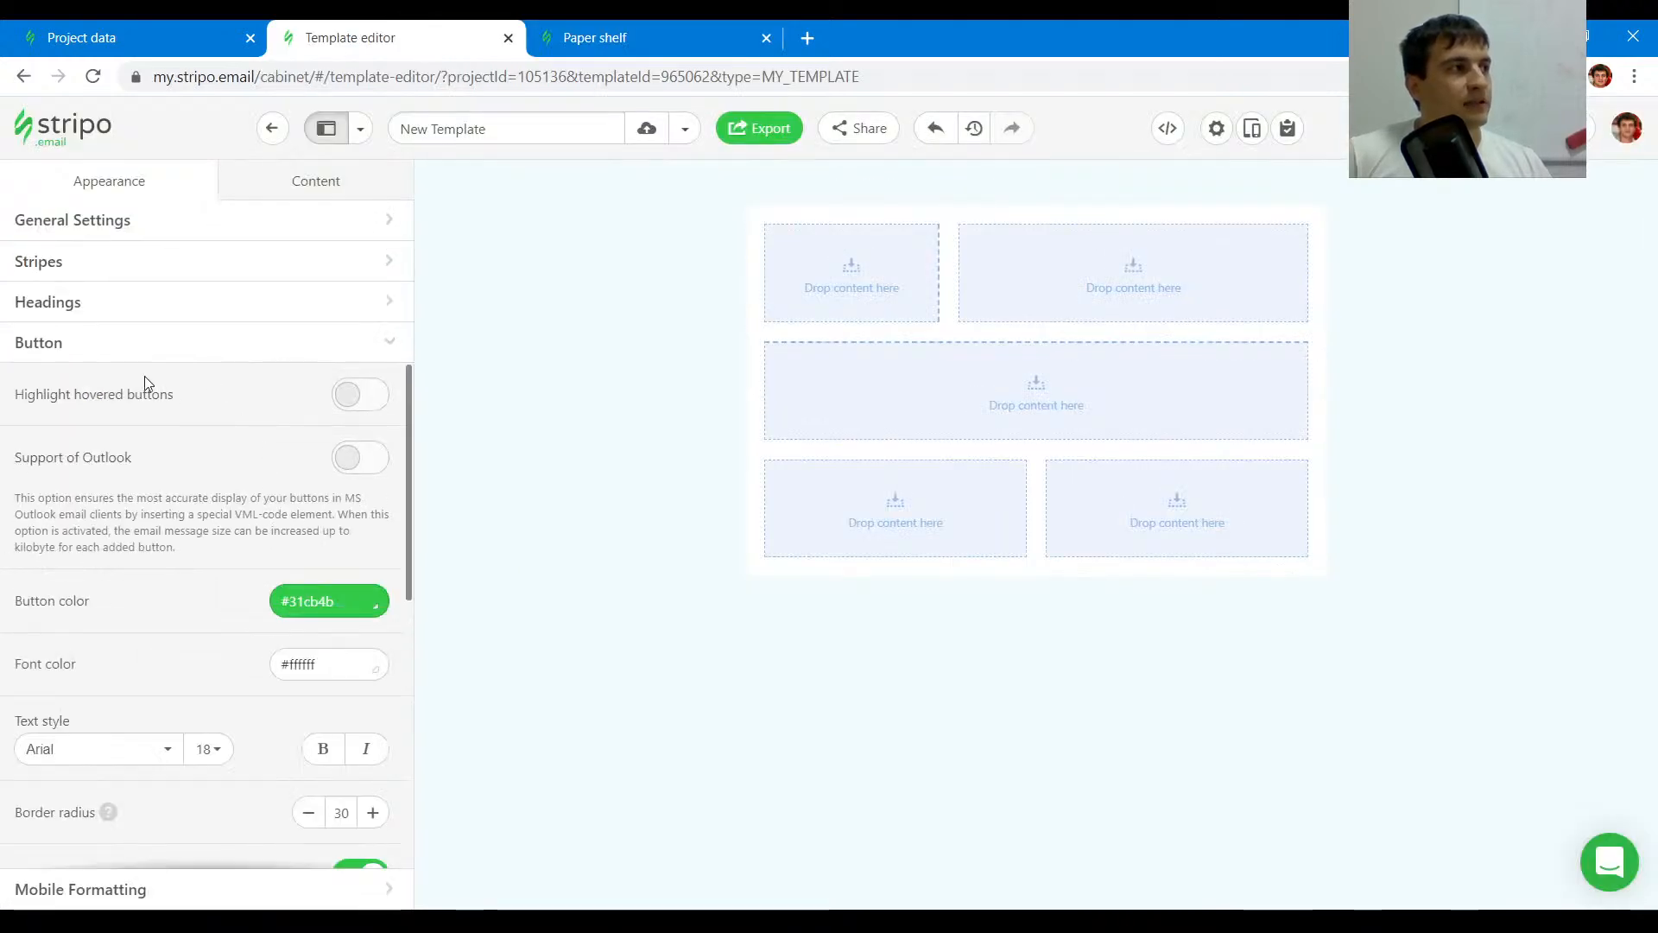
drag(334, 609, 126, 600)
text(#e69138)
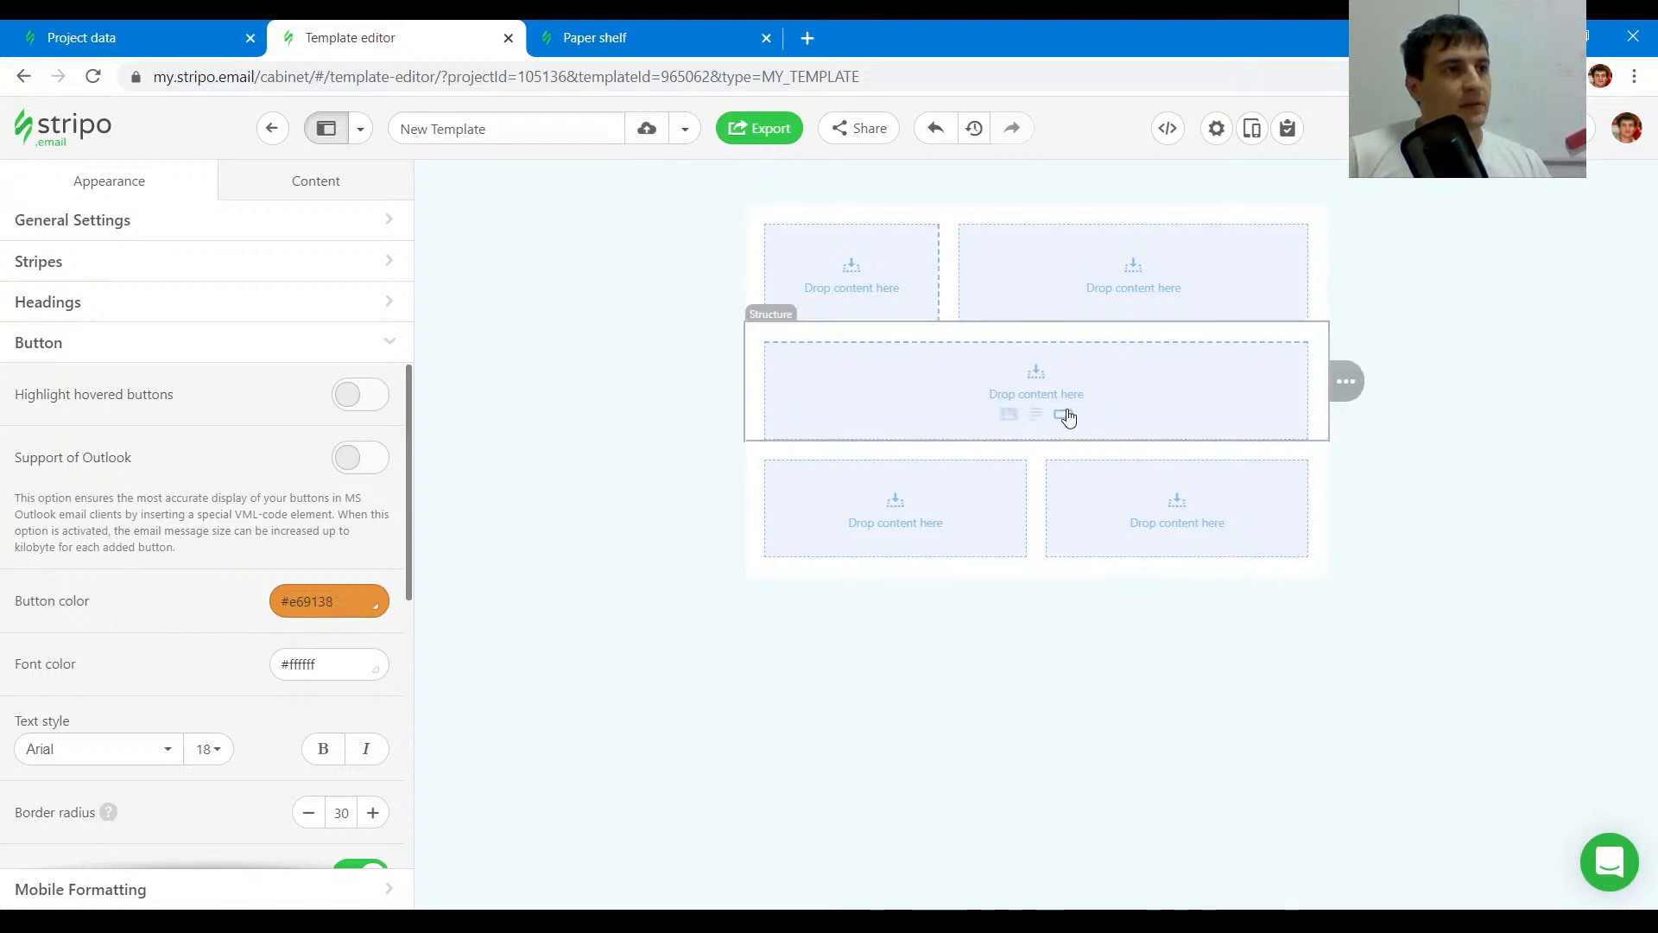
- Add a button block to the single-column structure and switch the button border settings to one common border
click(1066, 413)
click(96, 179)
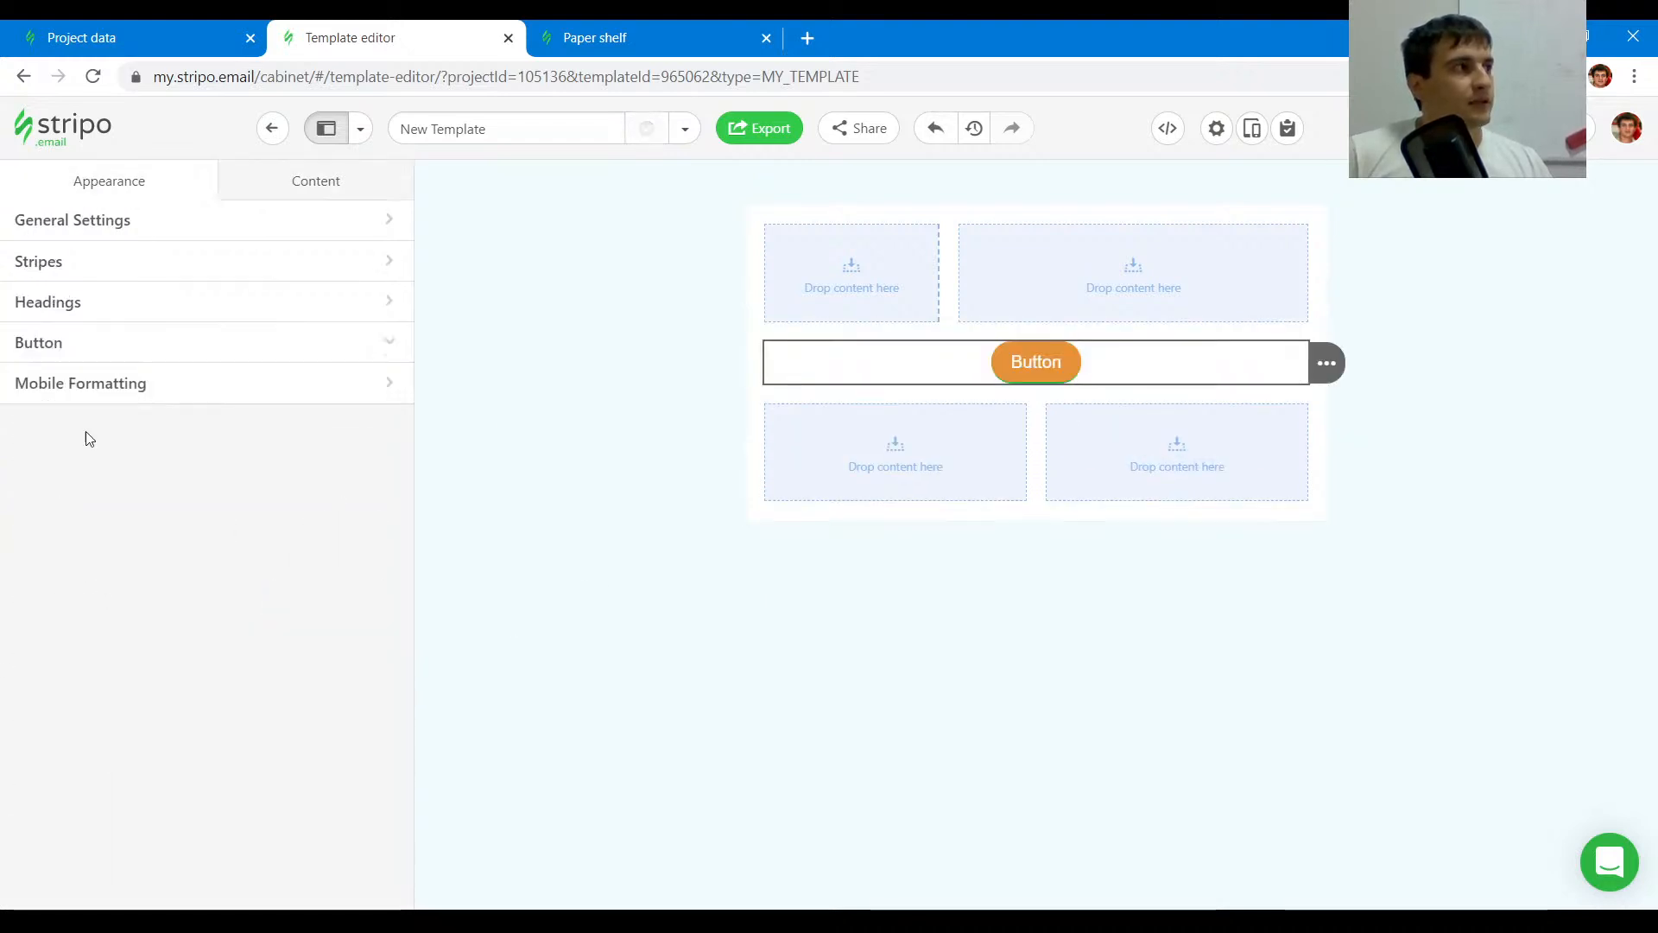
click(60, 346)
scroll(307, 643, down, 3)
scroll(304, 637, down, 3)
scroll(328, 605, up, 3)
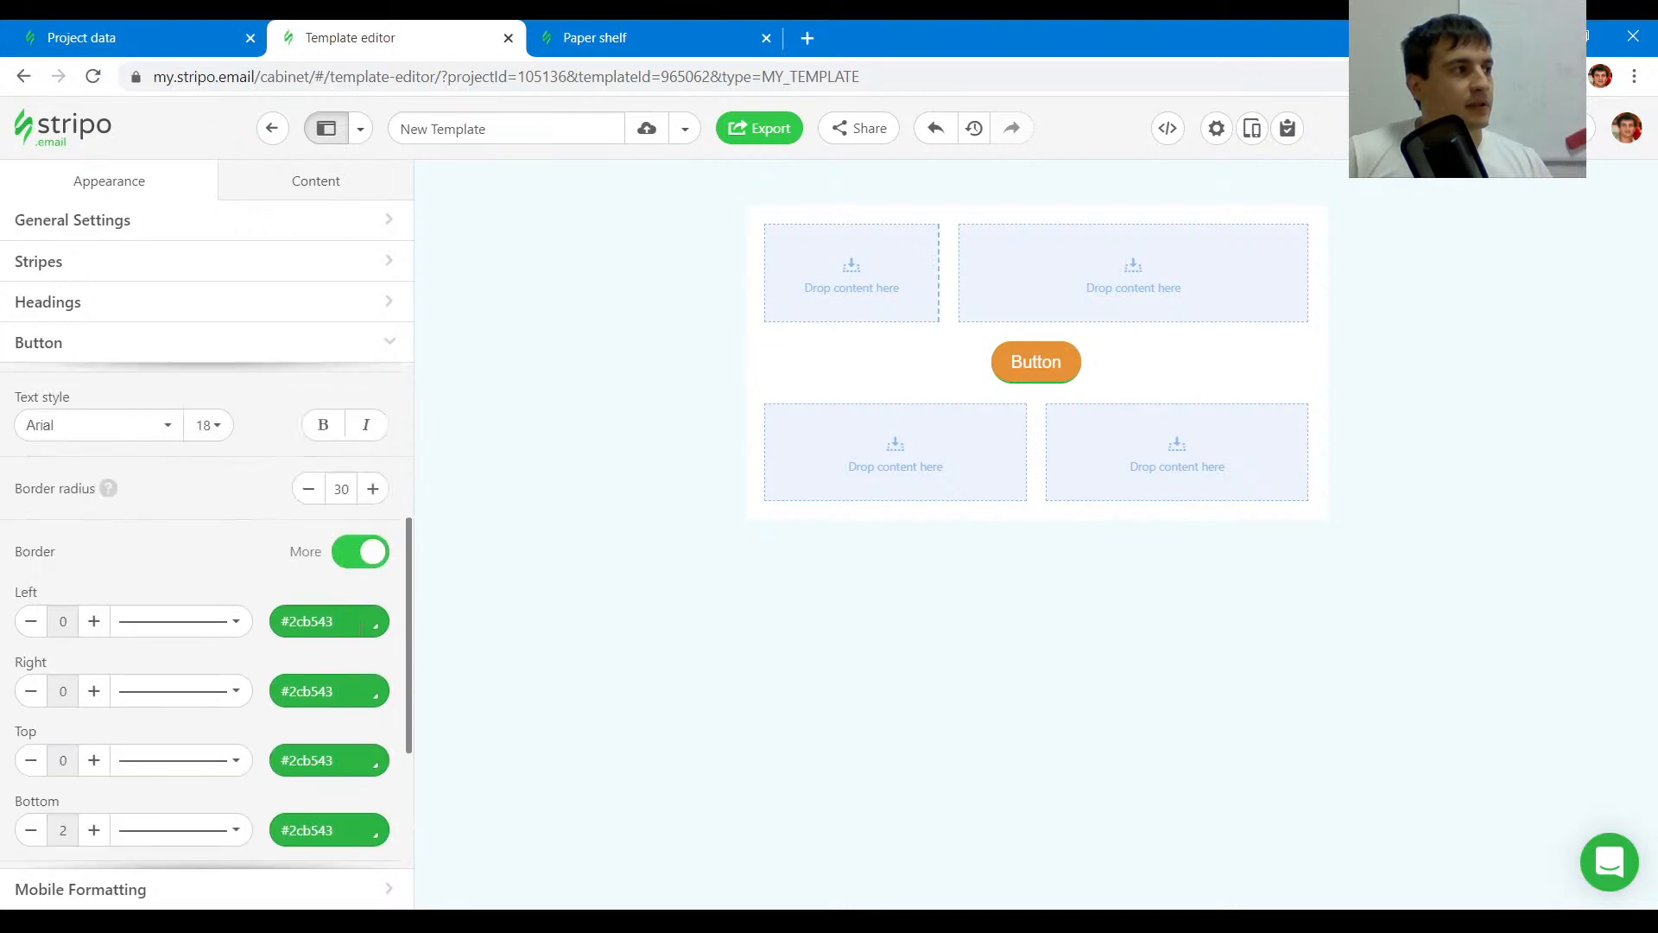
click(370, 554)
- Inspect the Shopping now button's styles and set the default button border radius to 10
click(636, 33)
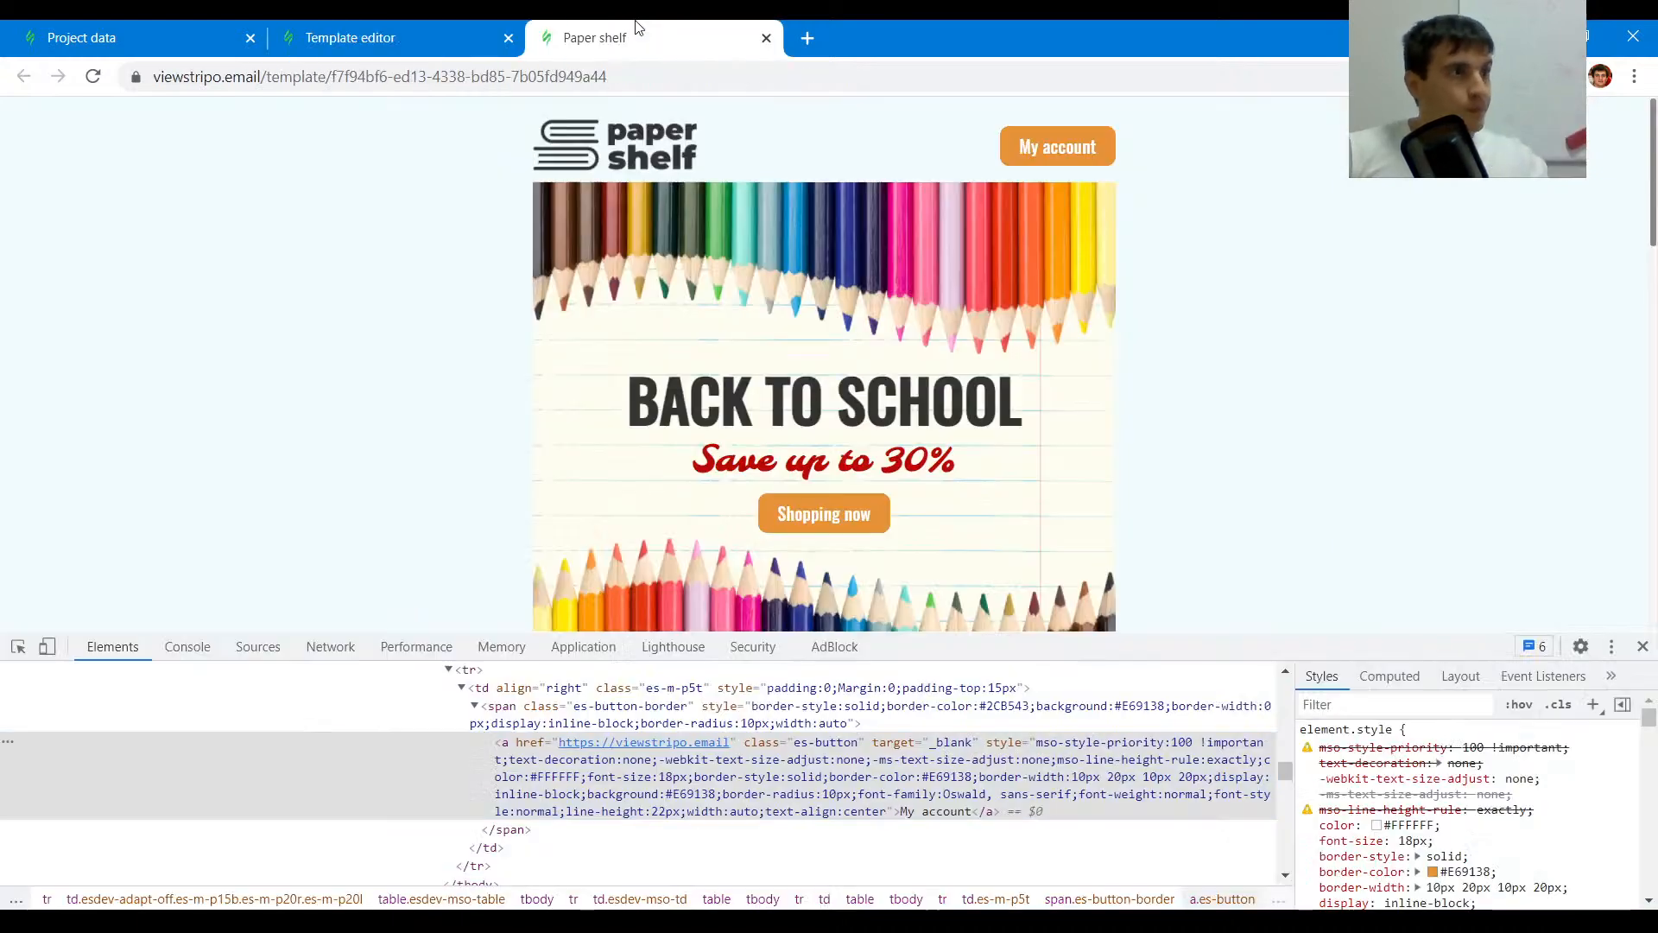
click(17, 646)
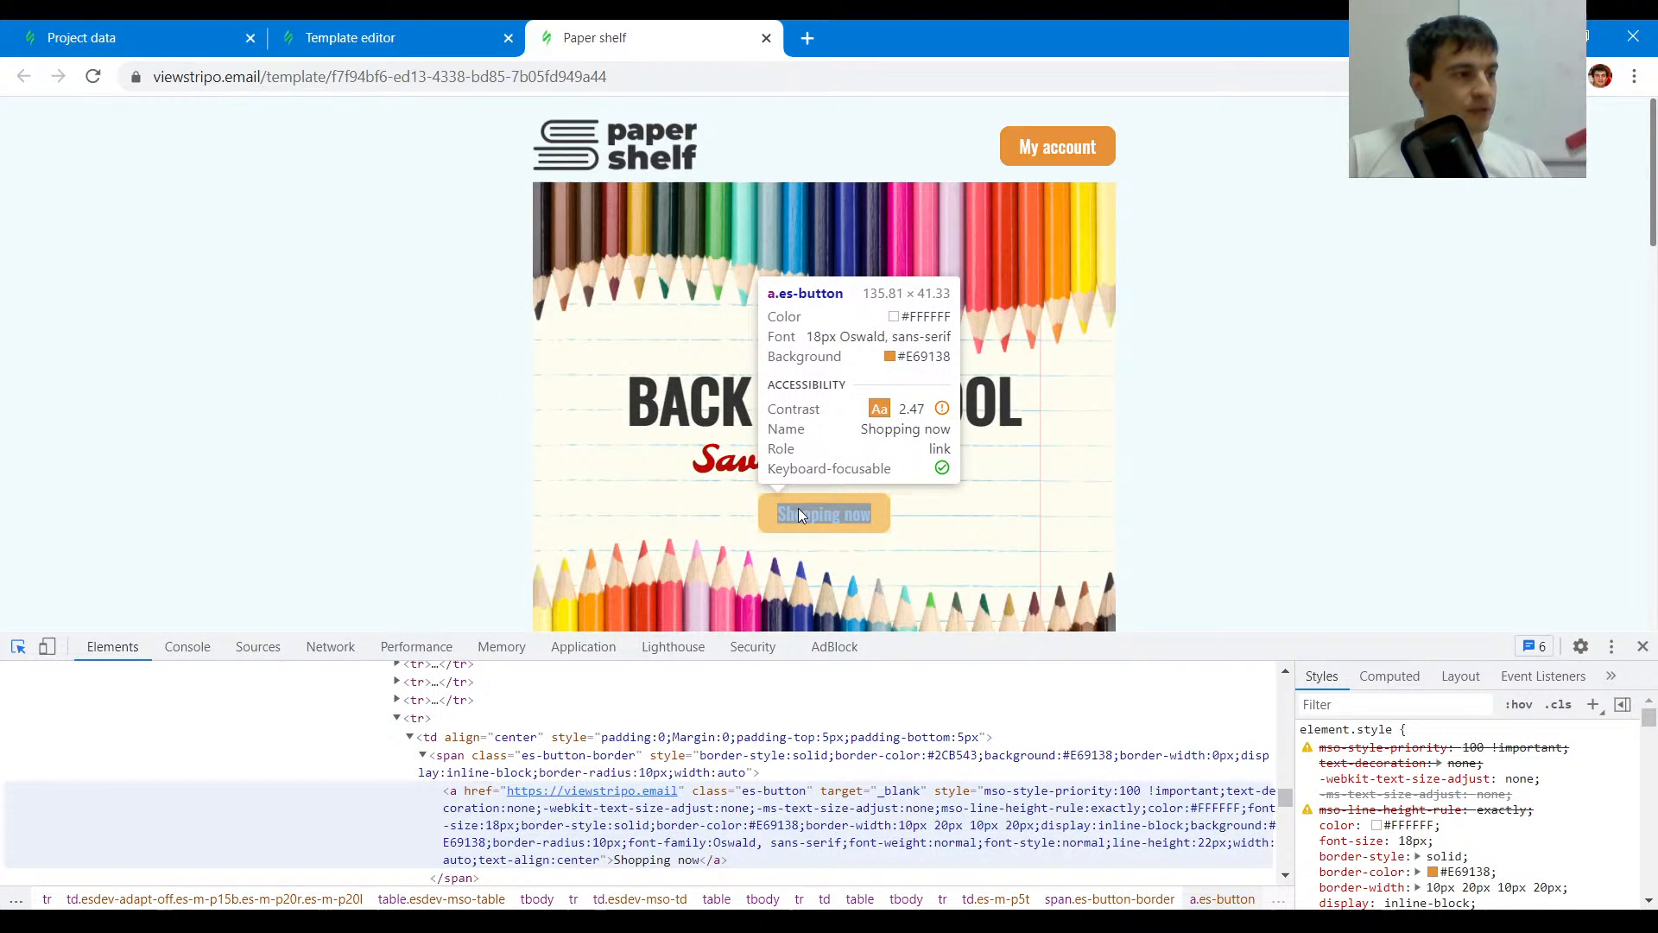
click(798, 513)
click(350, 37)
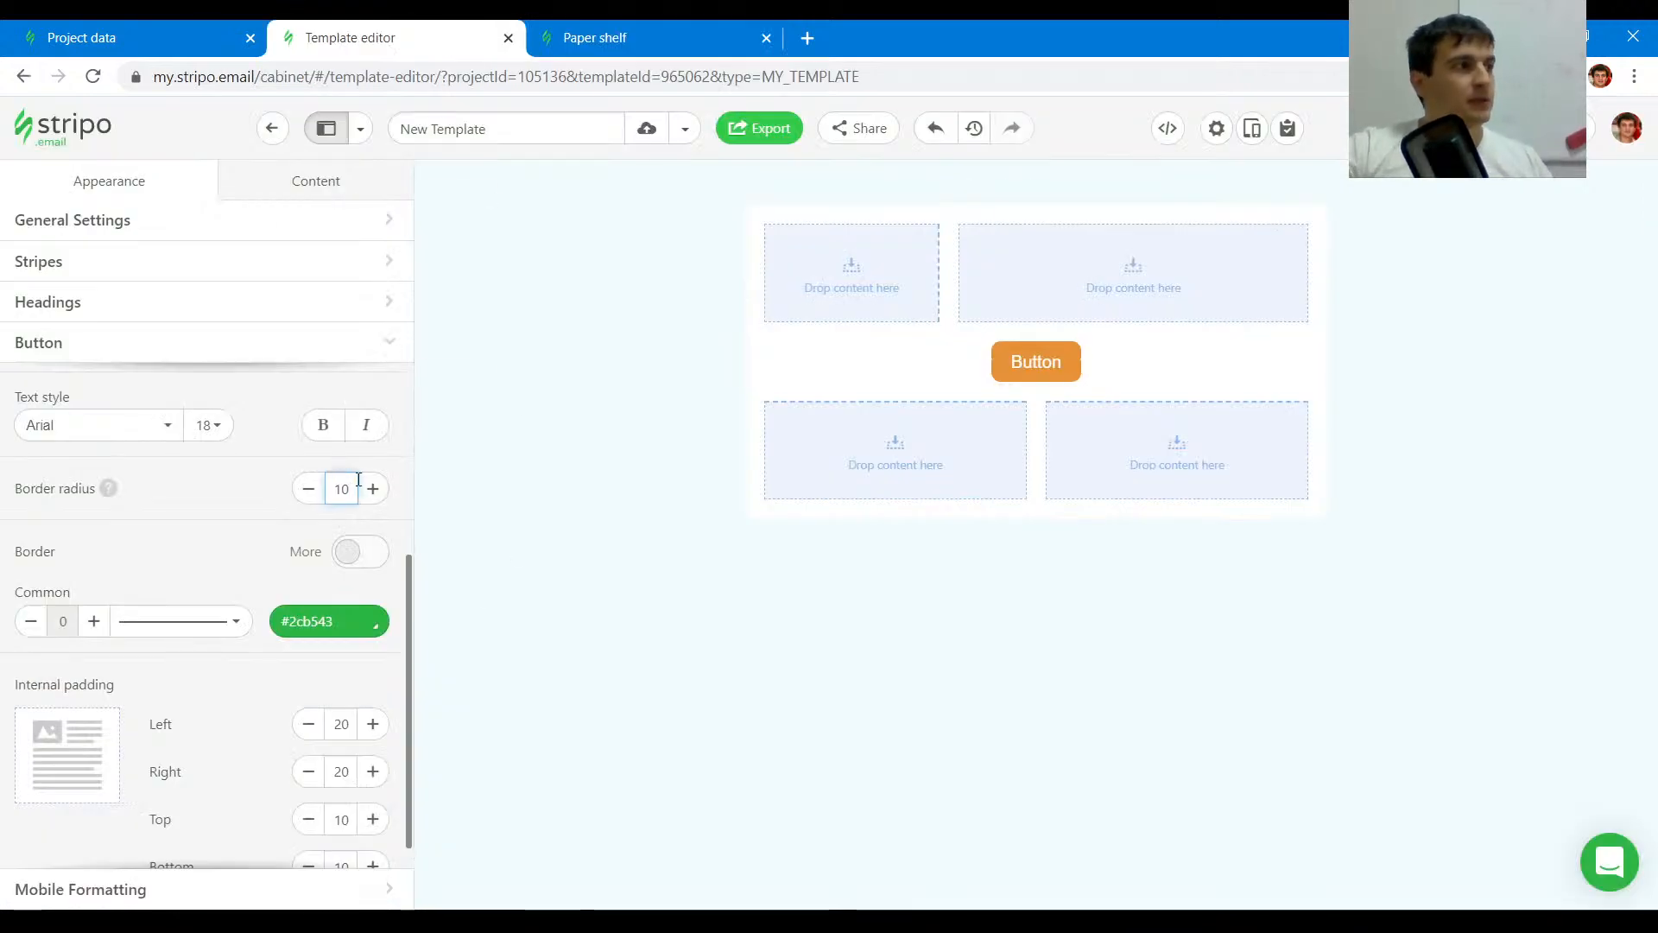
- Check the Shopping now button's font in the preview and open the button font list
click(596, 38)
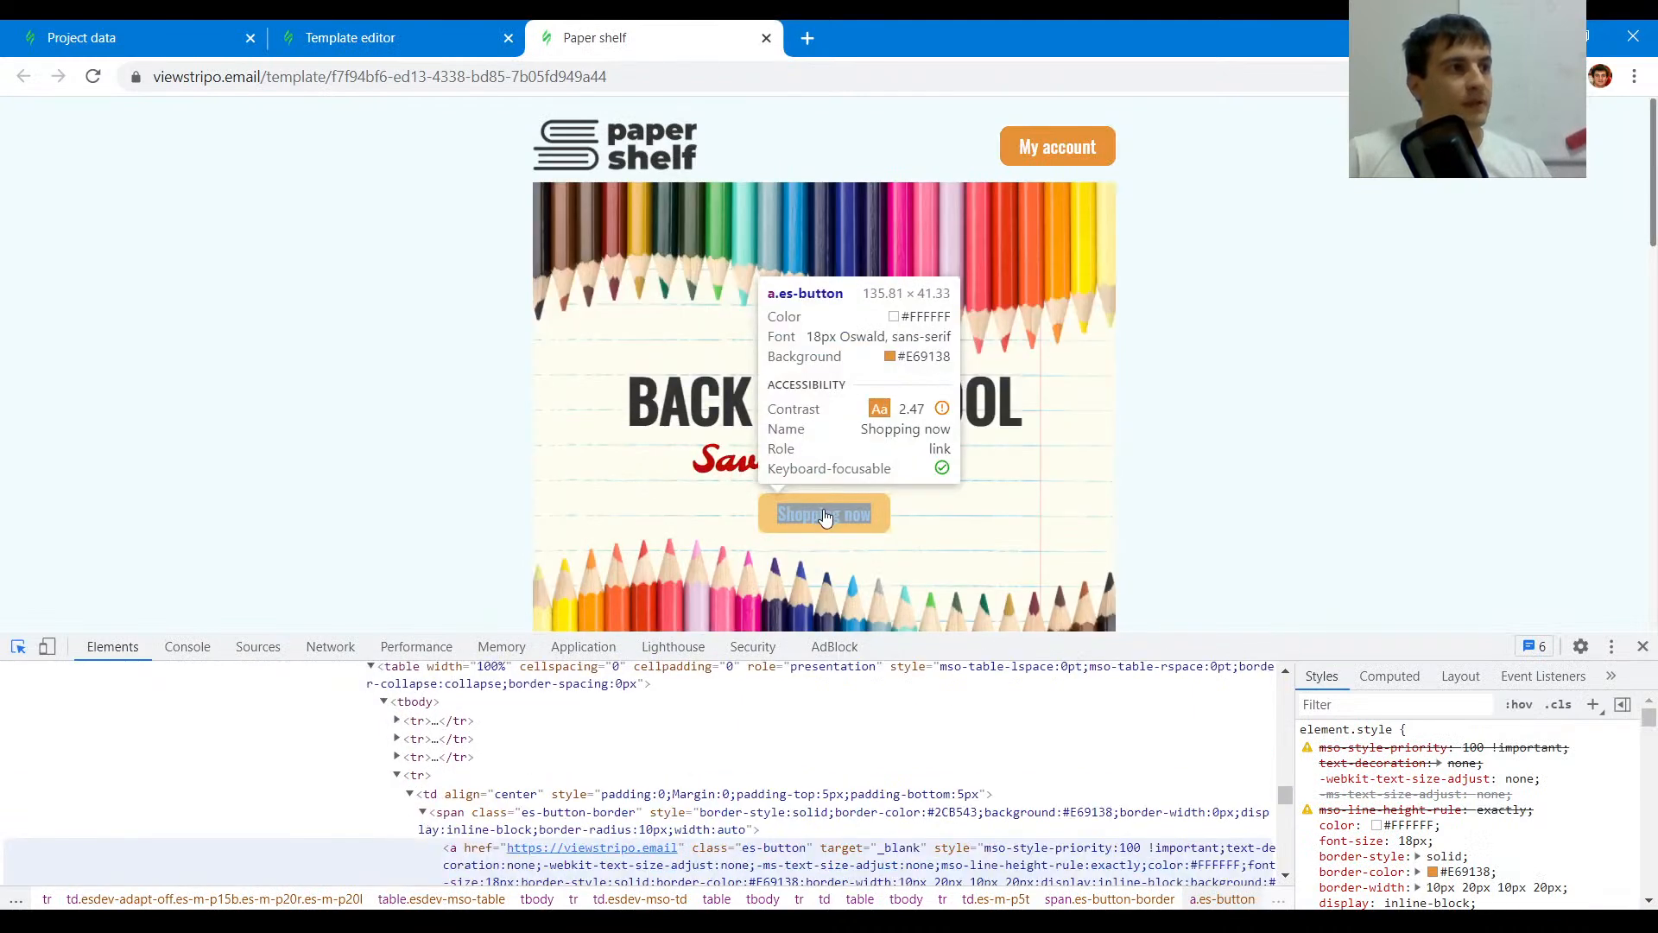
click(824, 516)
click(350, 37)
scroll(121, 605, up, 4)
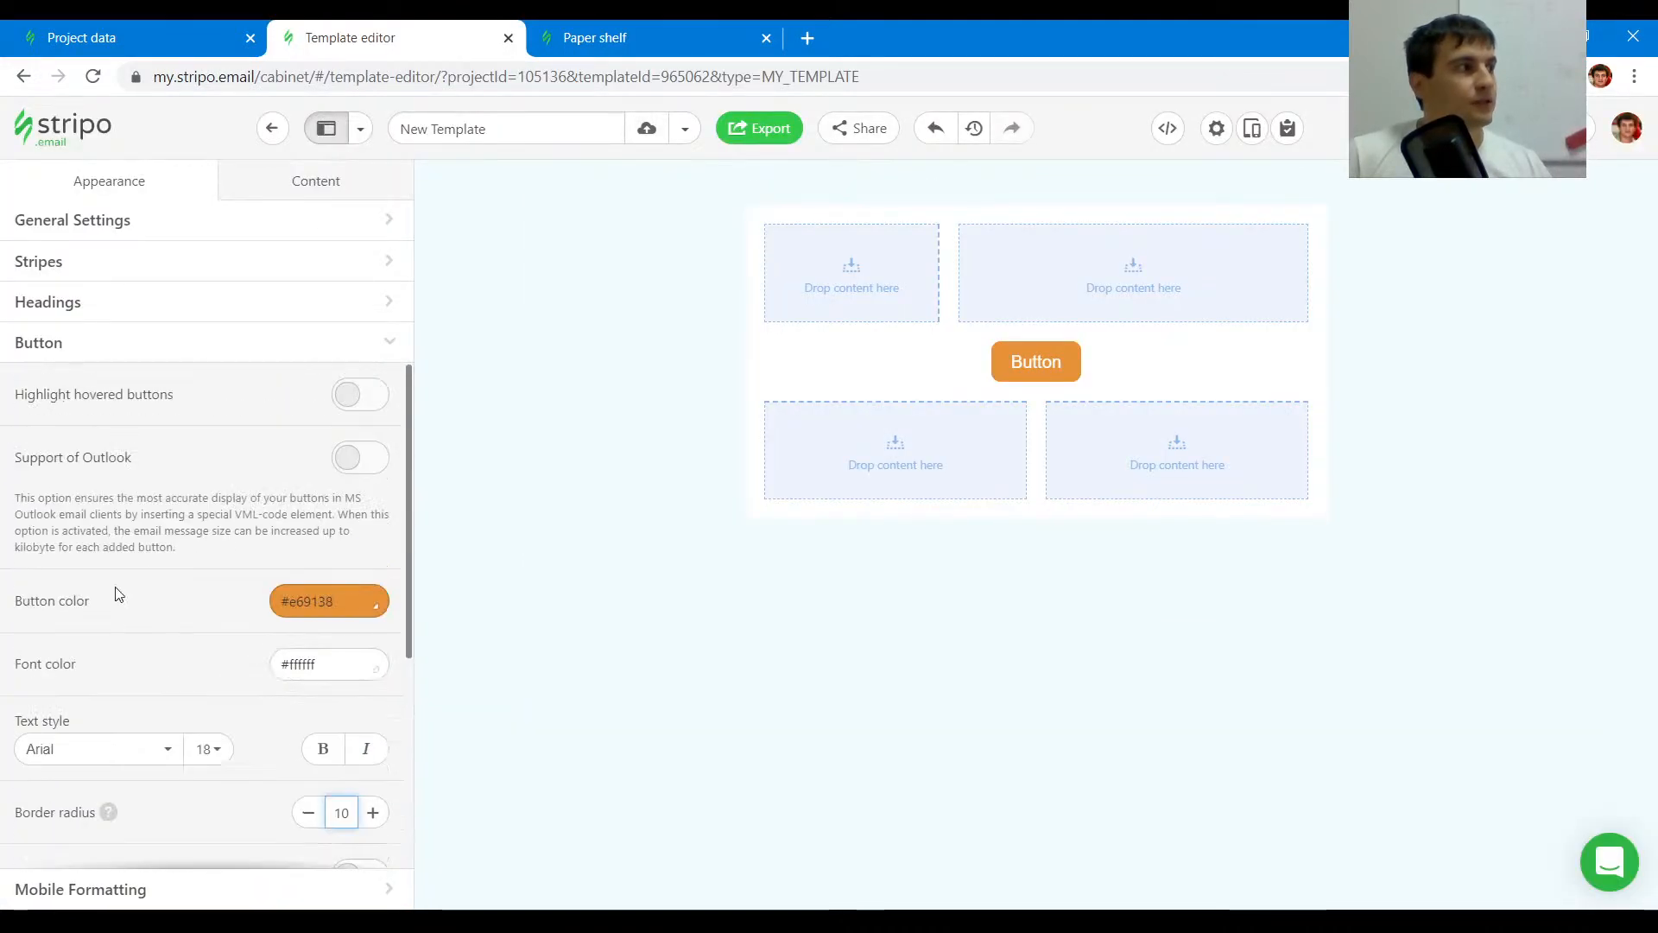
click(105, 764)
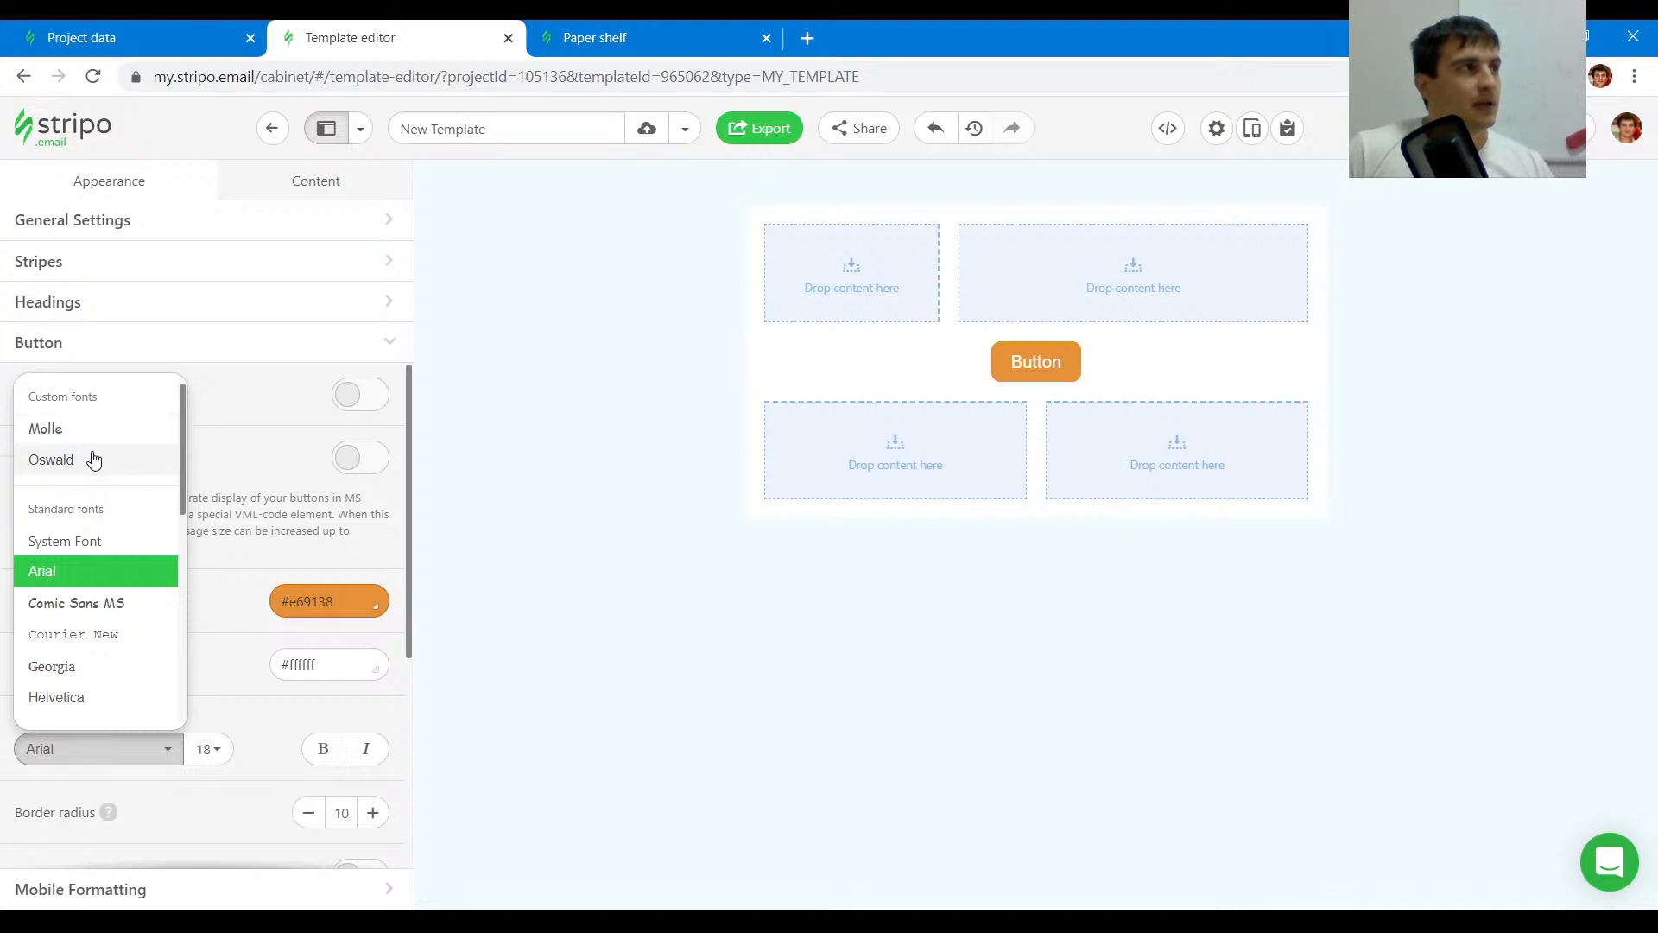
- Open the Oswald custom font's settings in the project's Font Management section
click(145, 34)
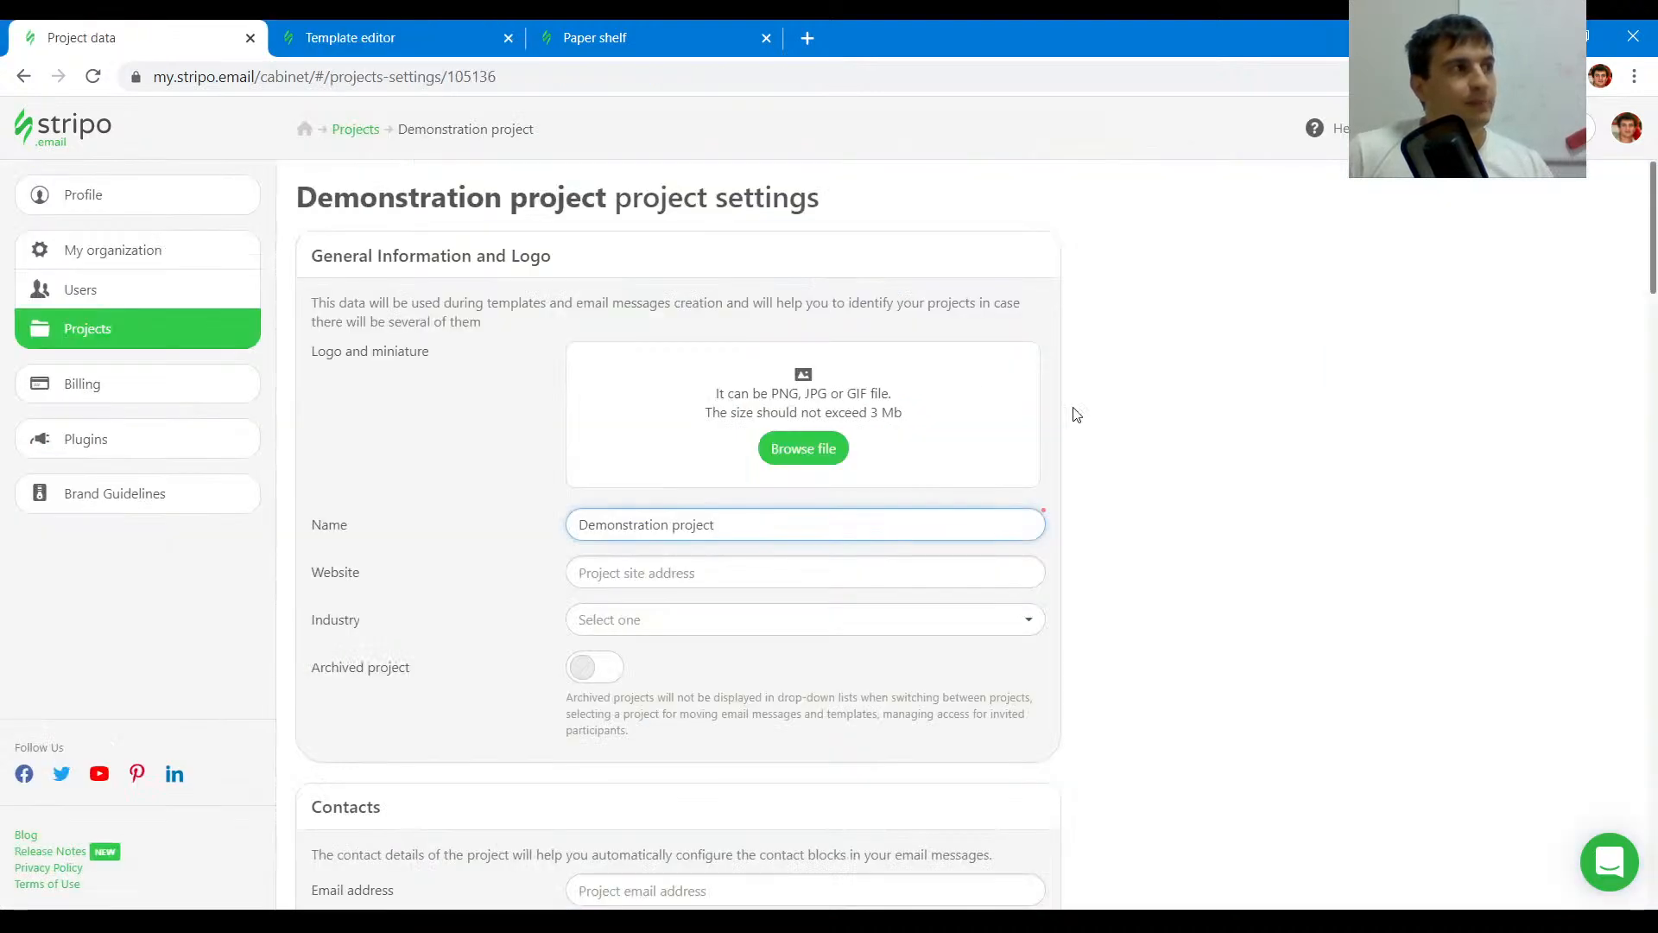
click(1214, 478)
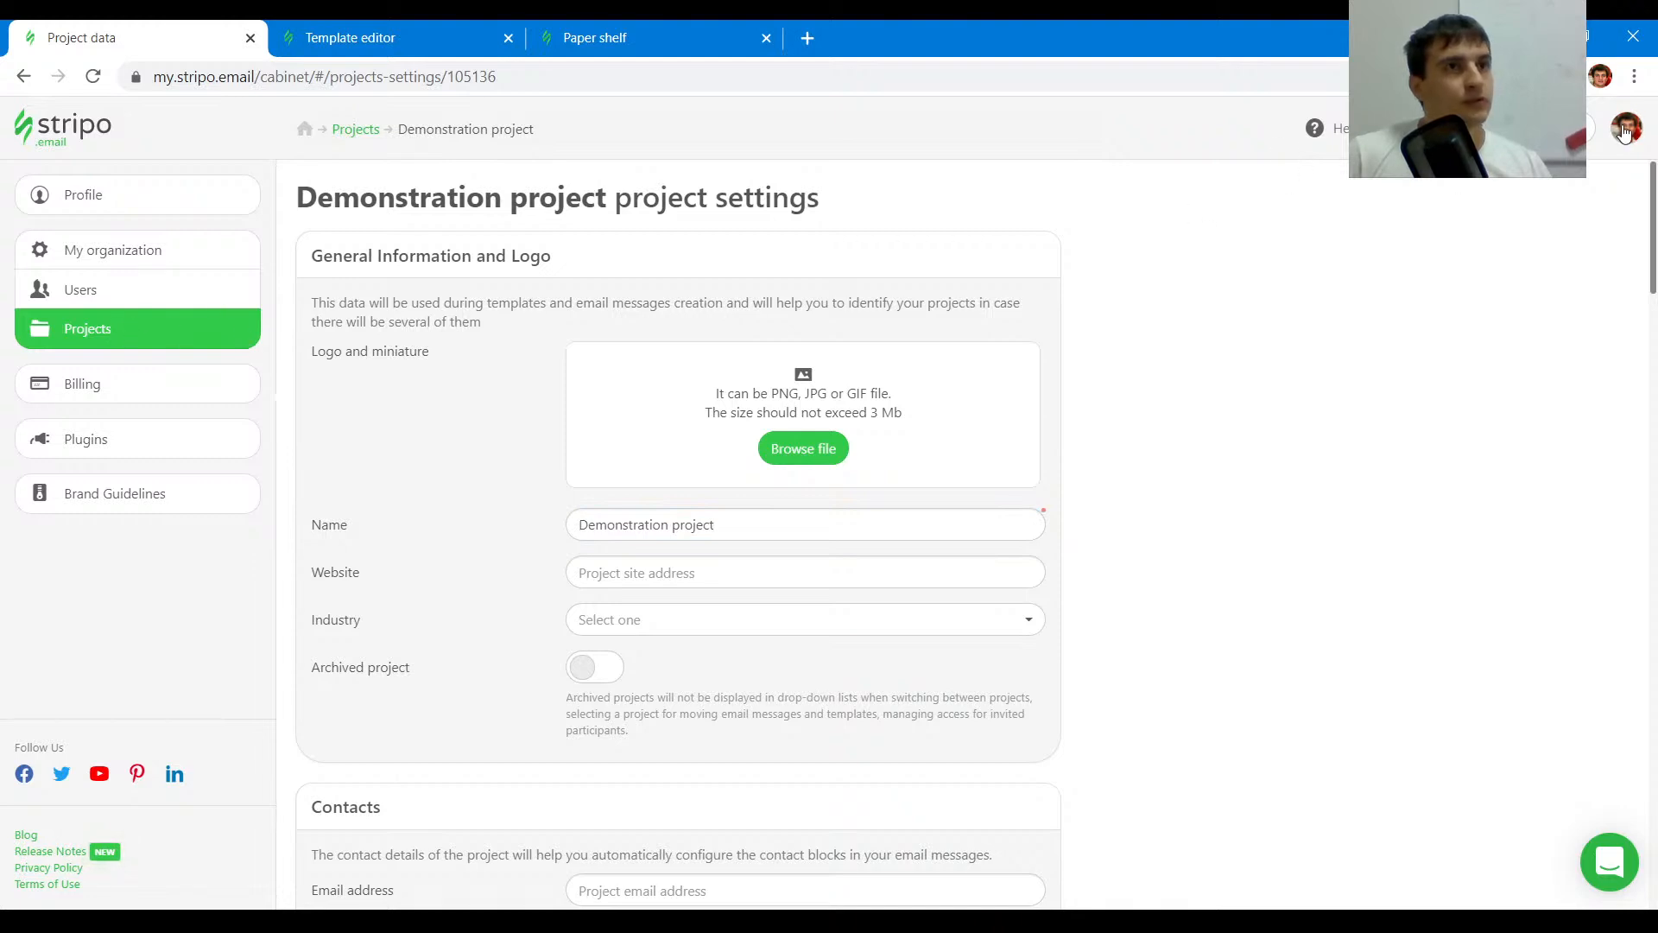
click(1624, 129)
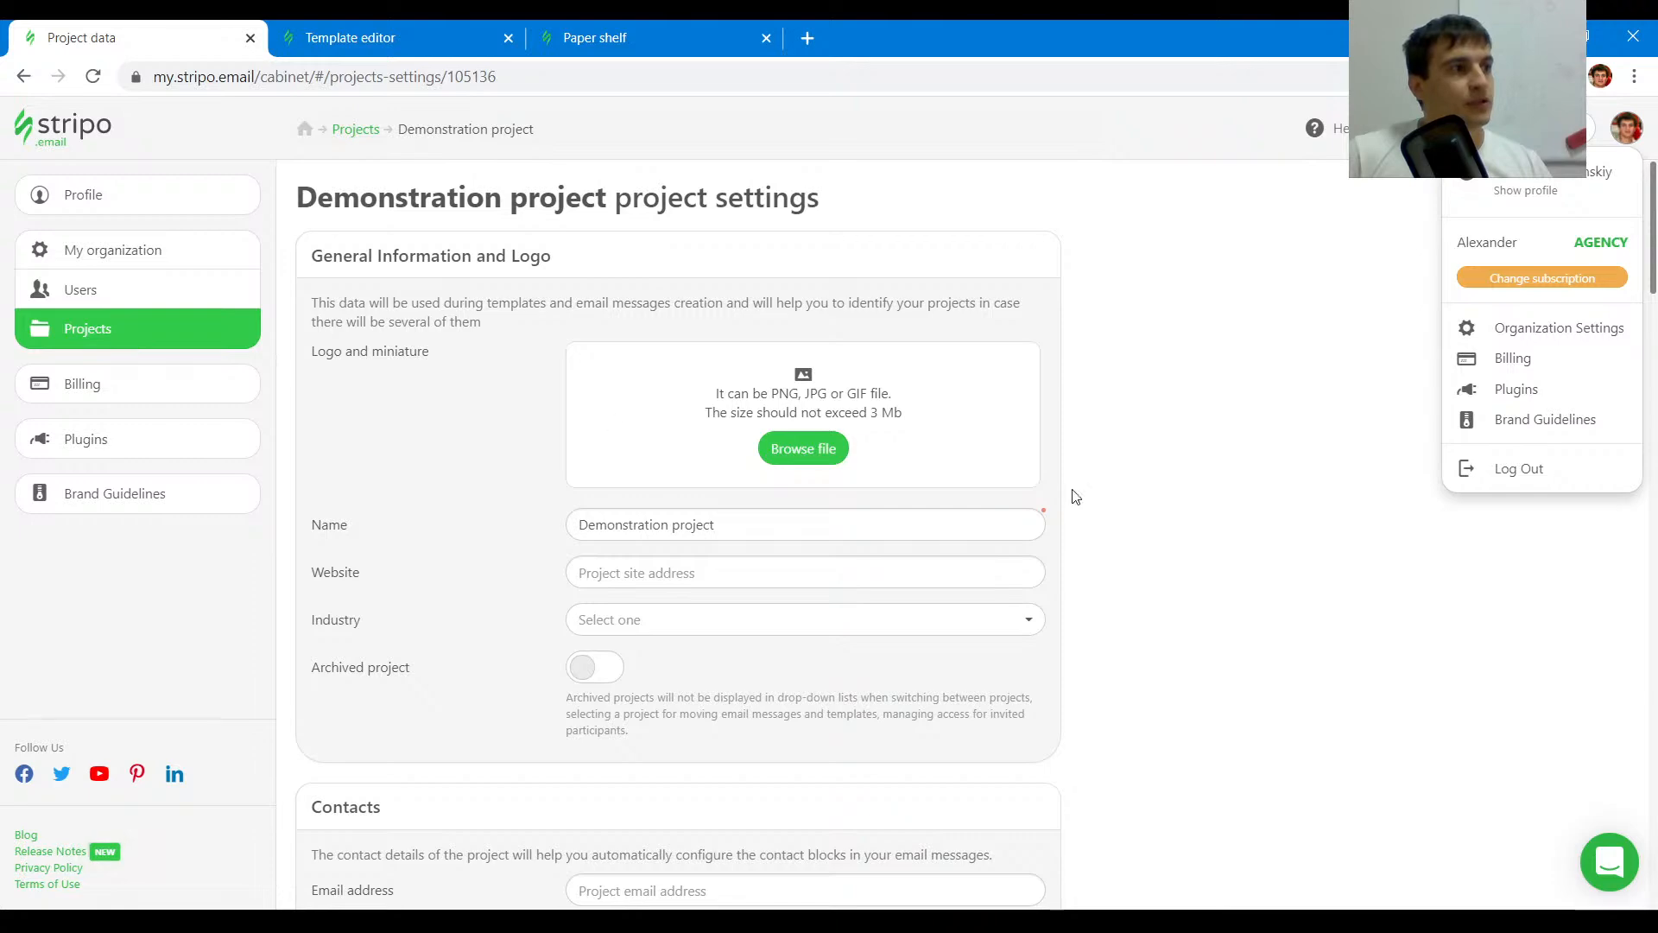
scroll(1092, 548, down, 20)
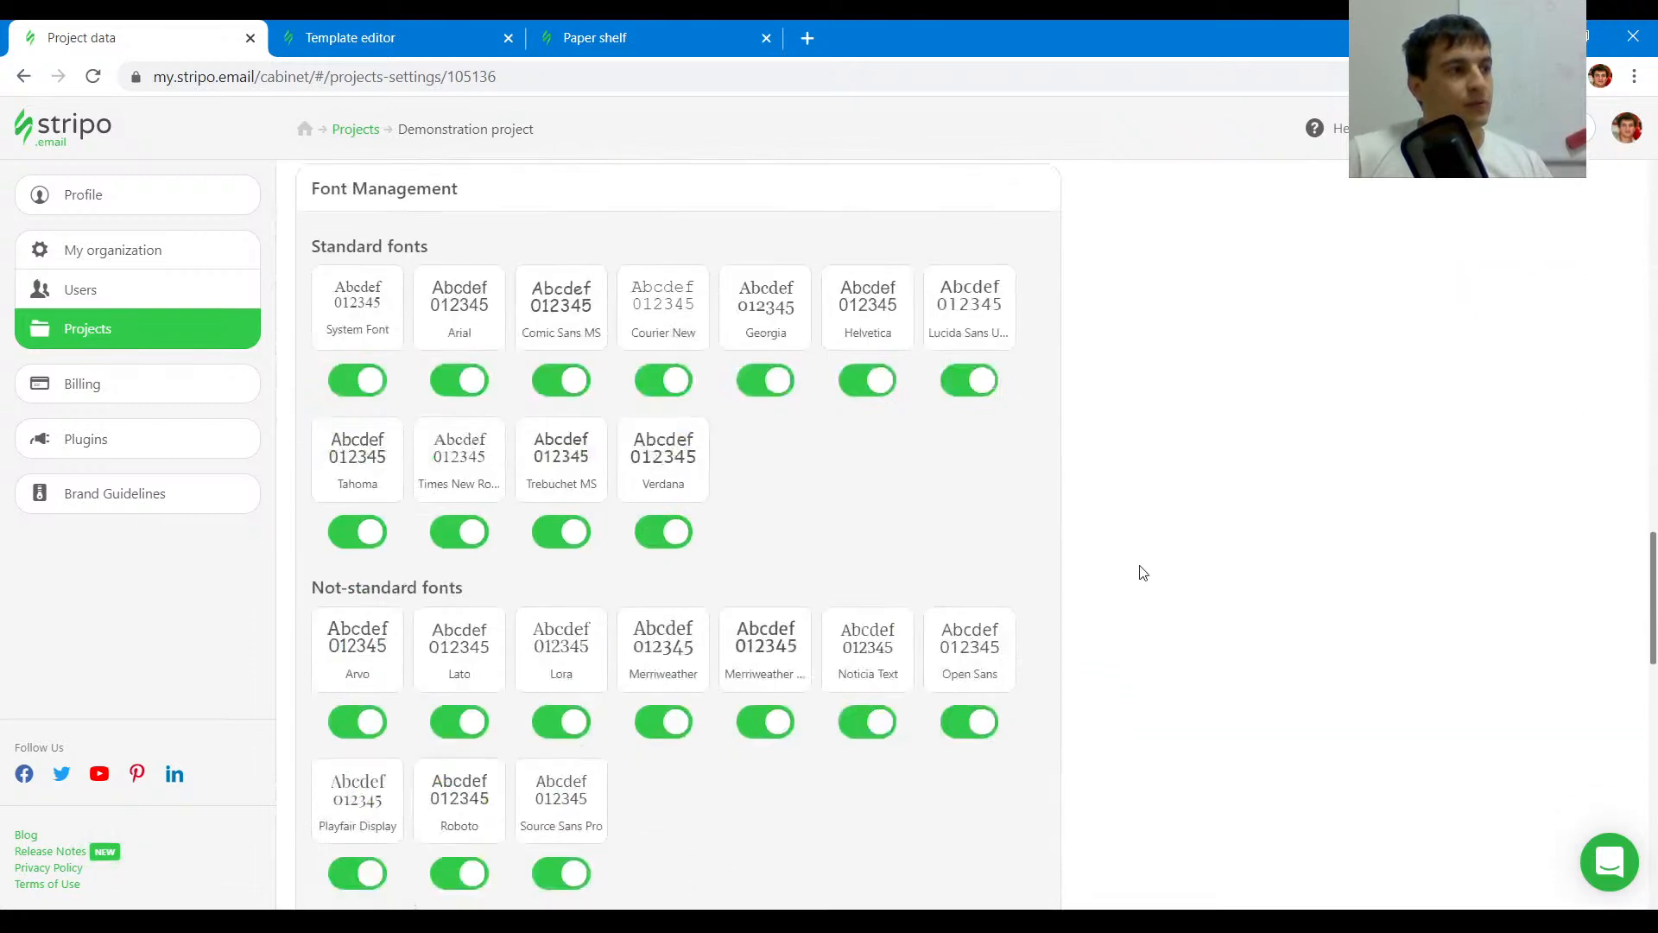
scroll(1143, 573, down, 5)
mouse_move(451, 535)
drag(323, 499, 467, 501)
click(468, 501)
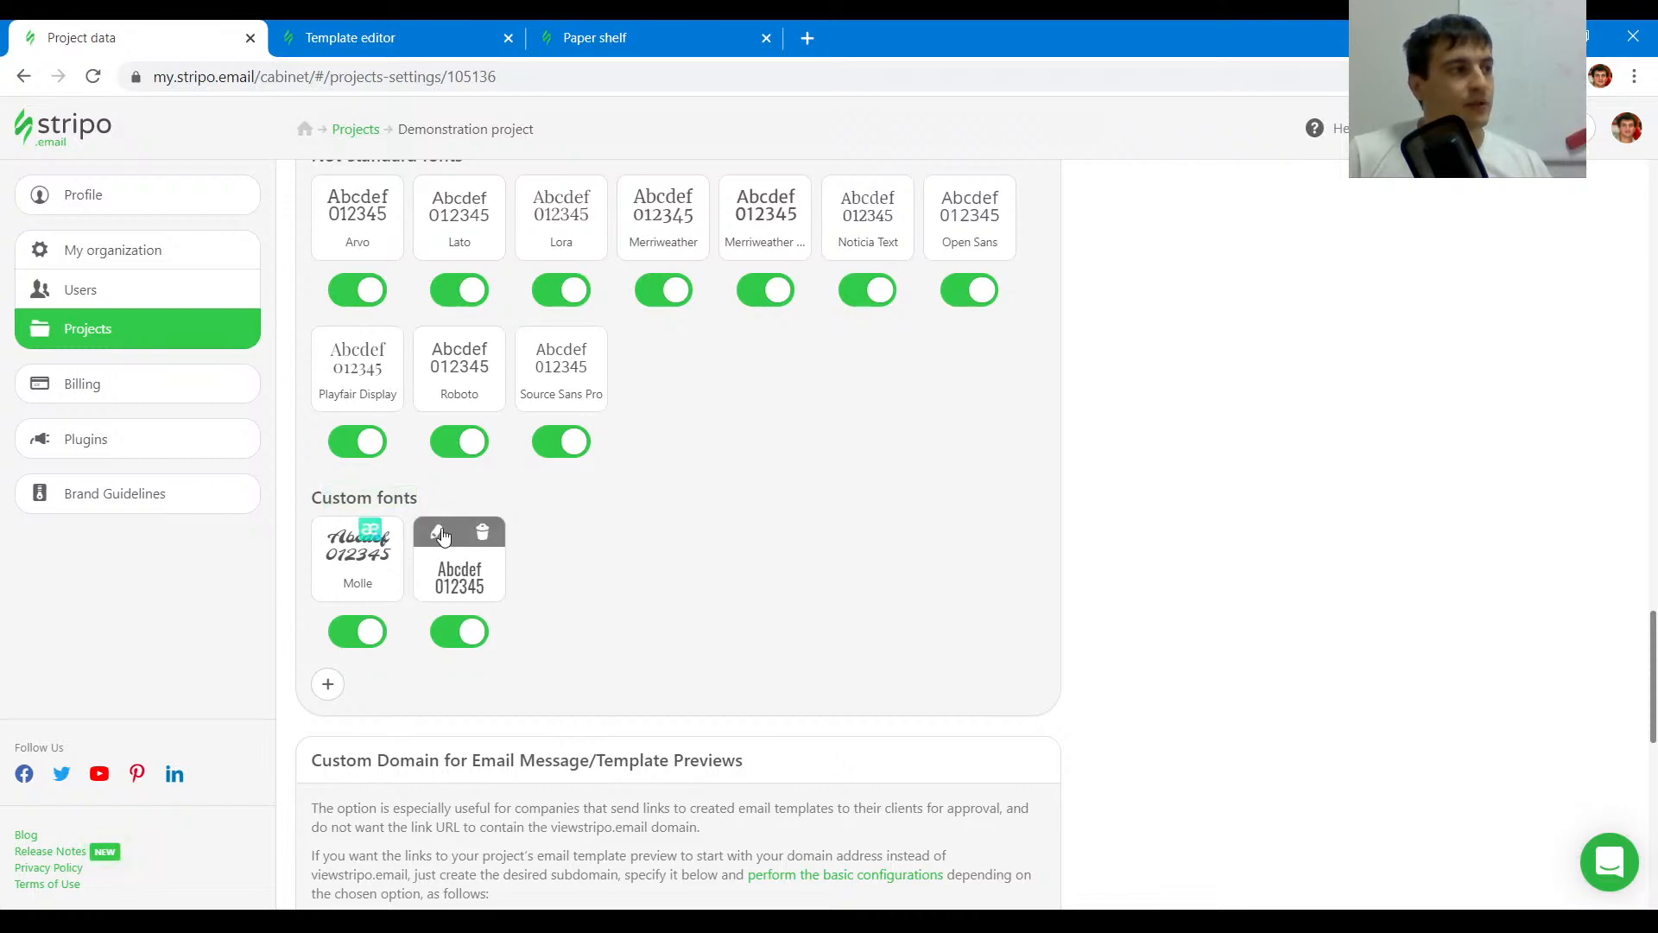
click(438, 533)
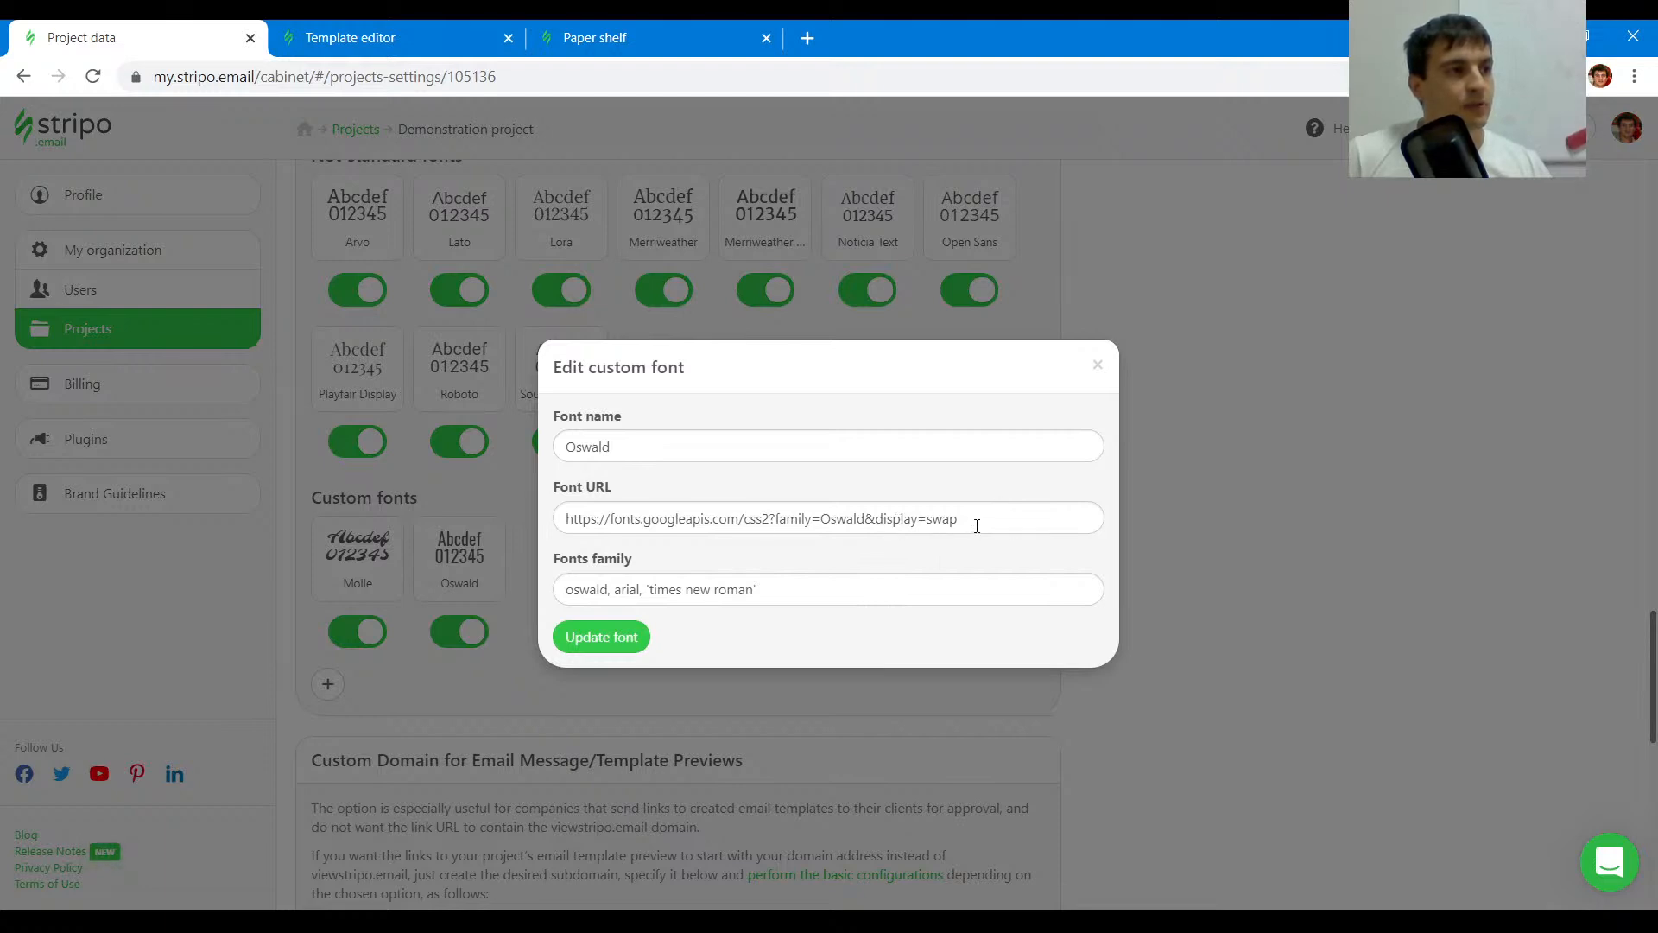
- Review the Oswald custom font's URL, close its settings, and set the default button font to Oswald
drag(974, 524, 562, 516)
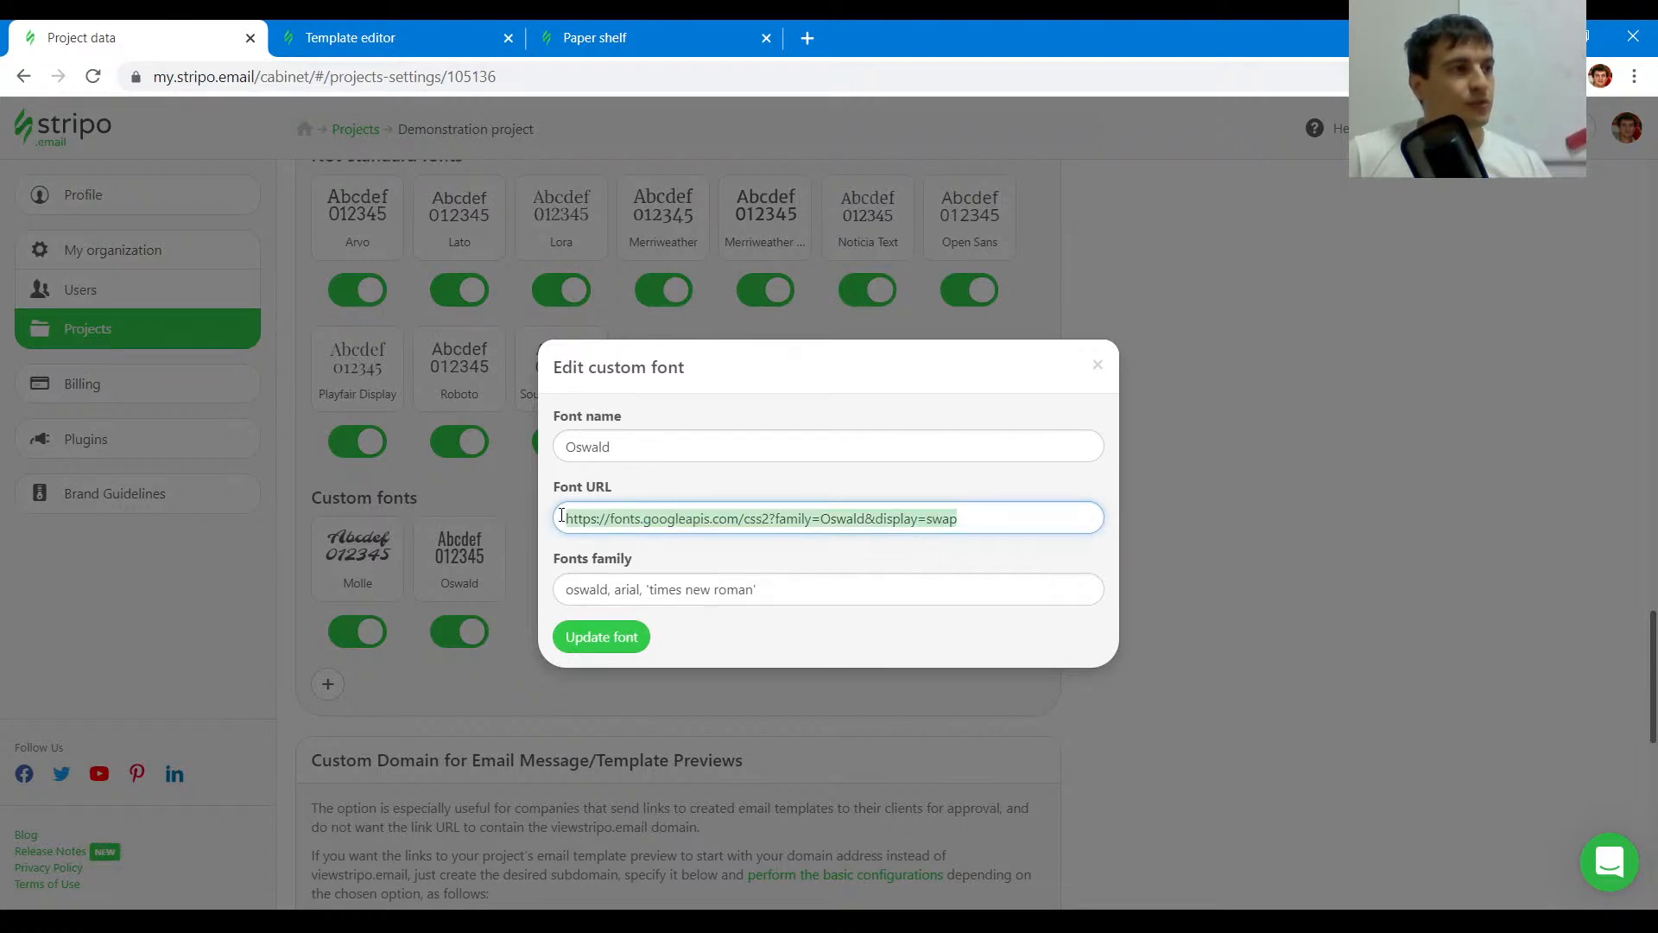
click(1099, 366)
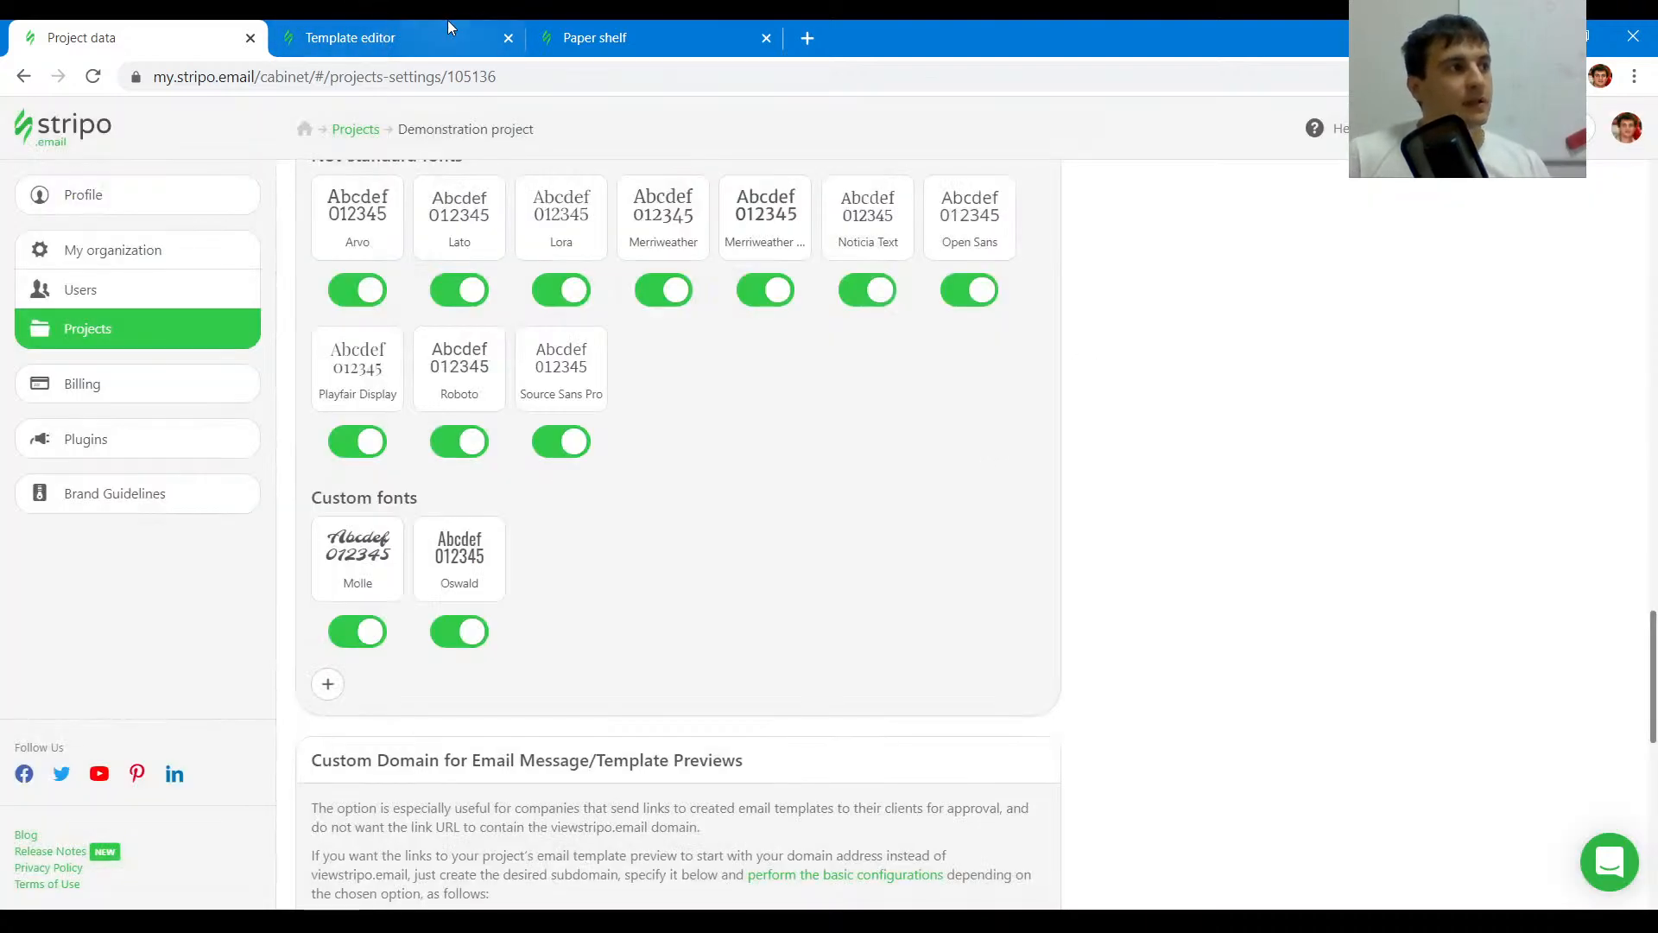
click(410, 27)
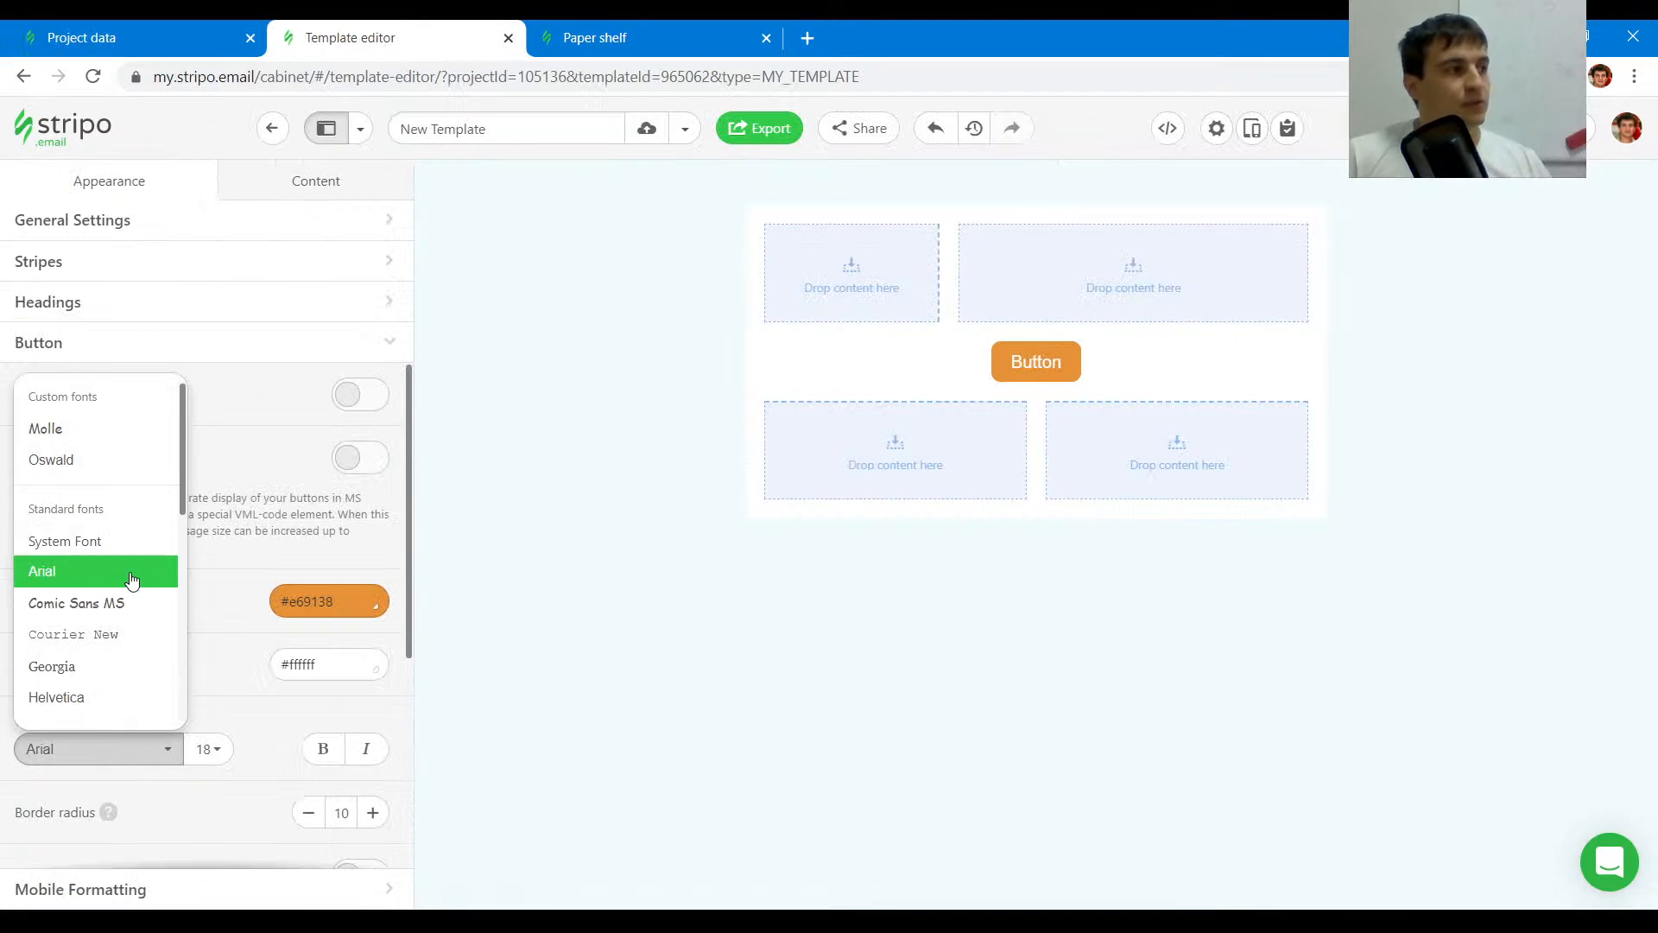
click(101, 459)
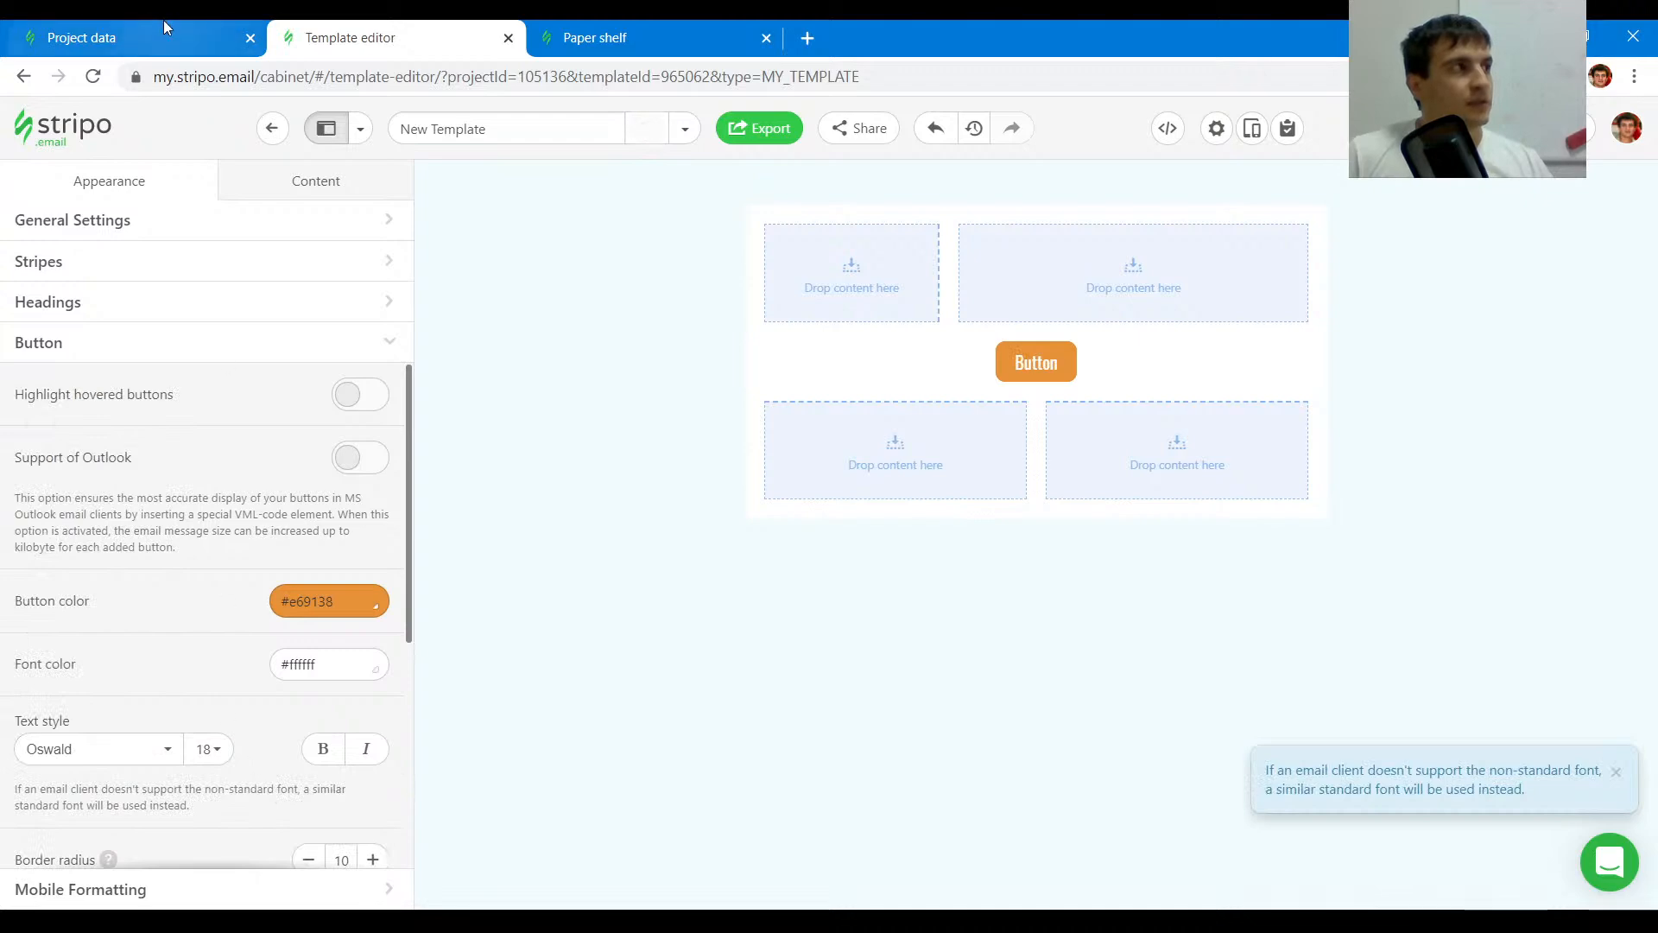
- Compare the template's button with the original Shopping now button, then remove the button block from the template
click(163, 31)
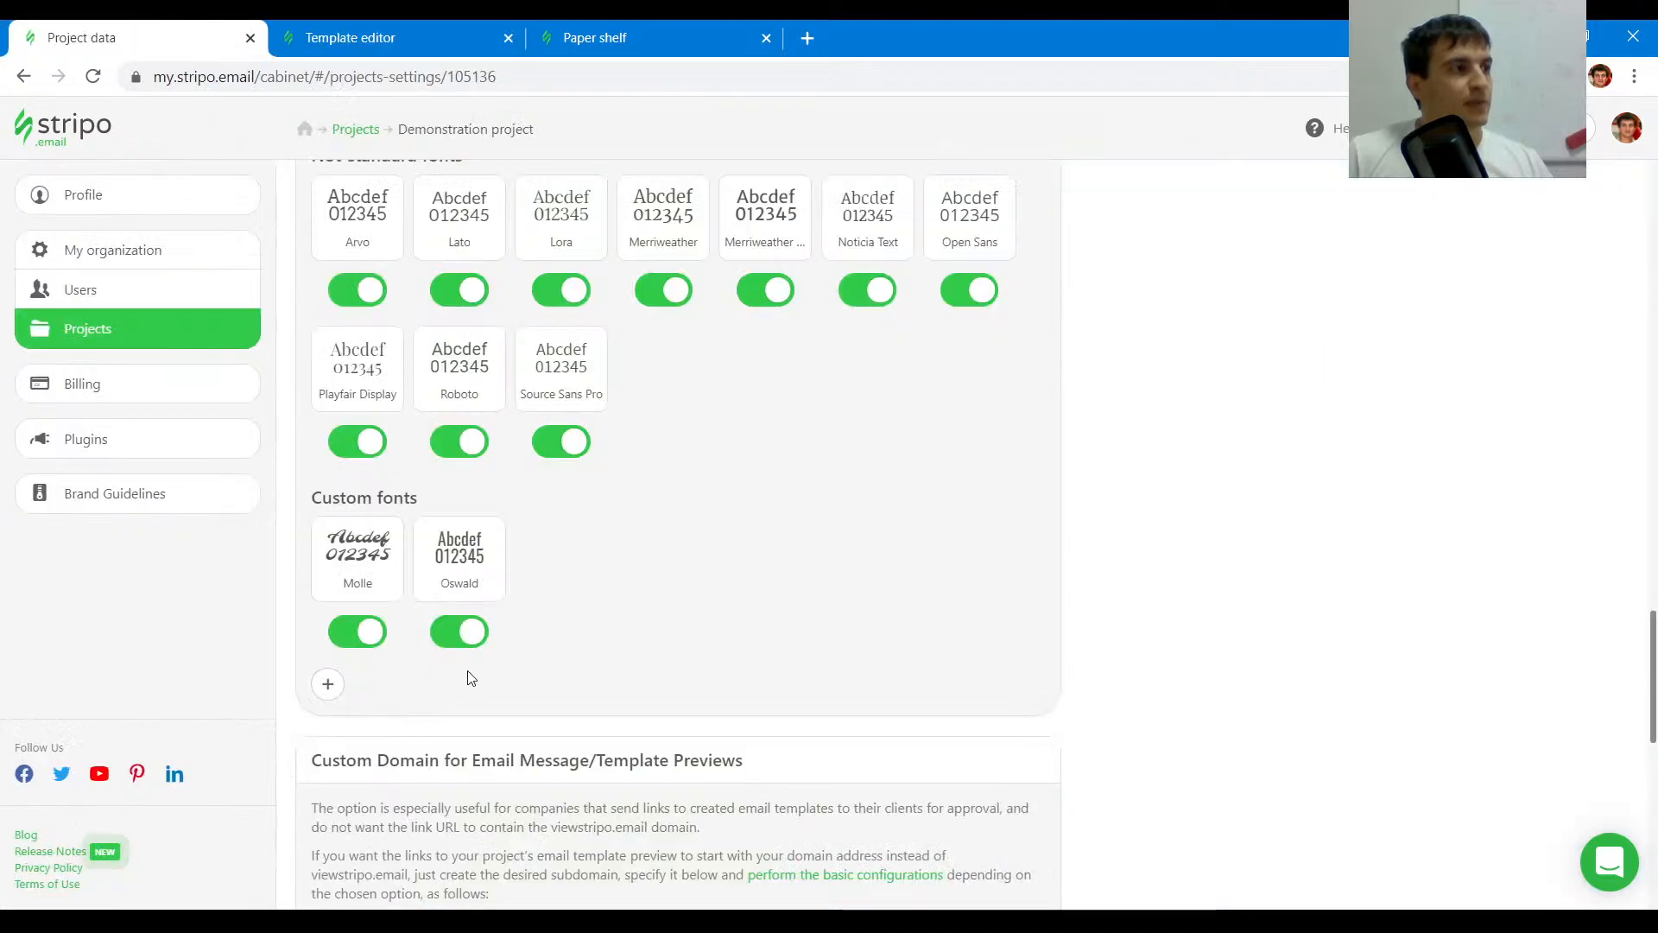
click(406, 35)
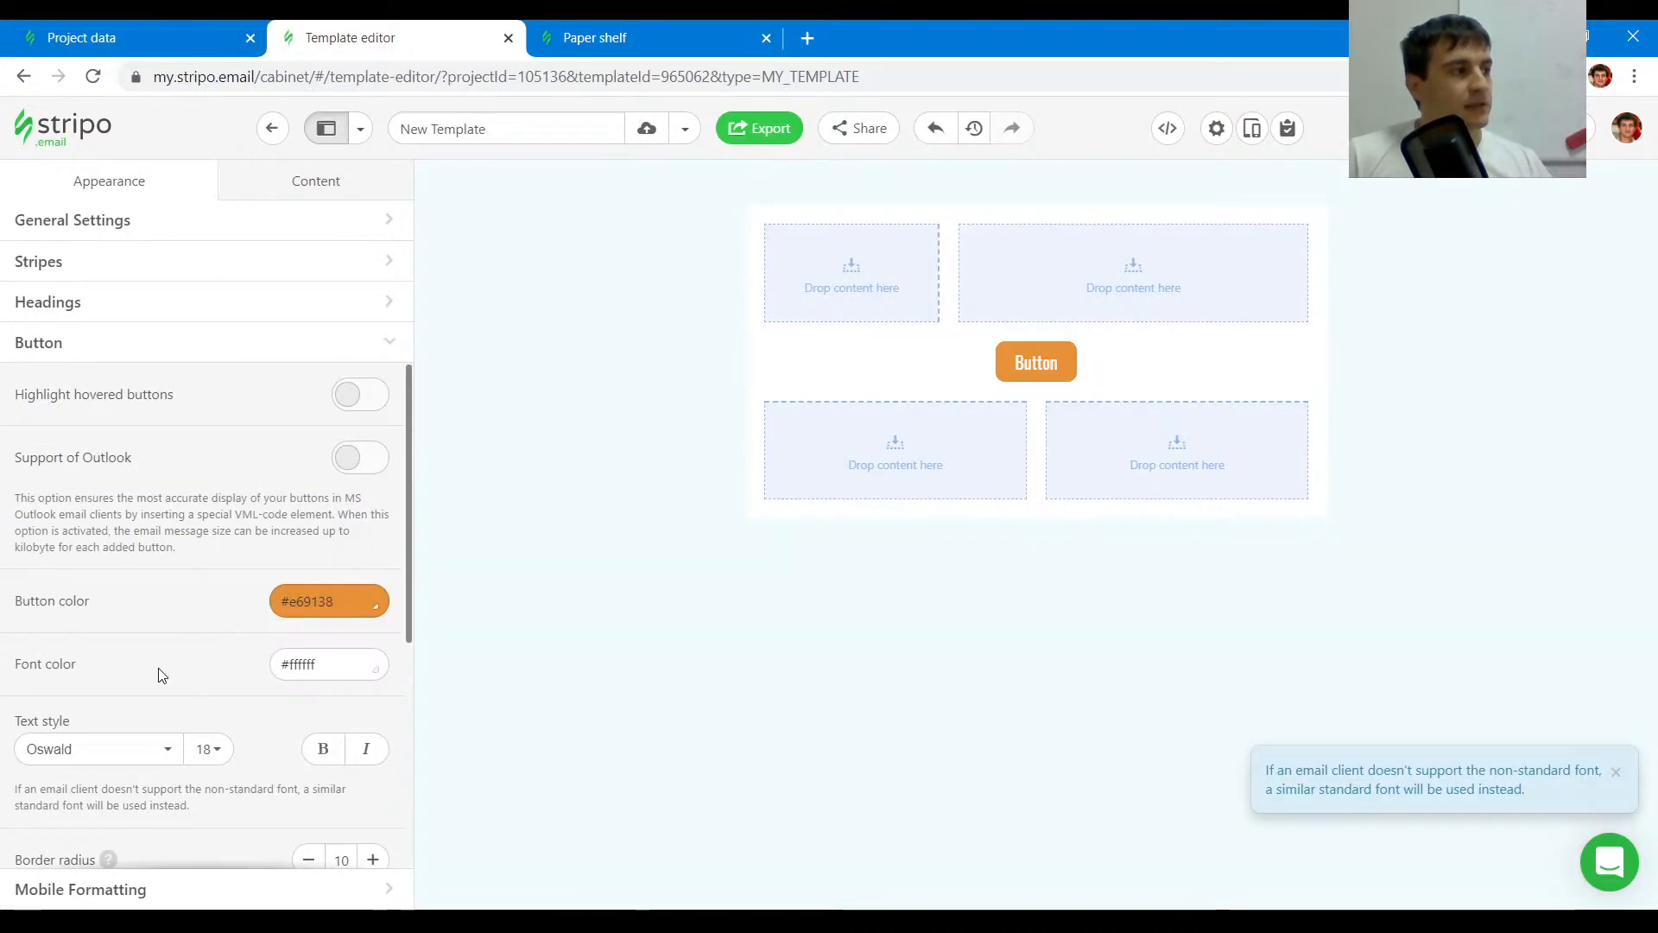
click(649, 38)
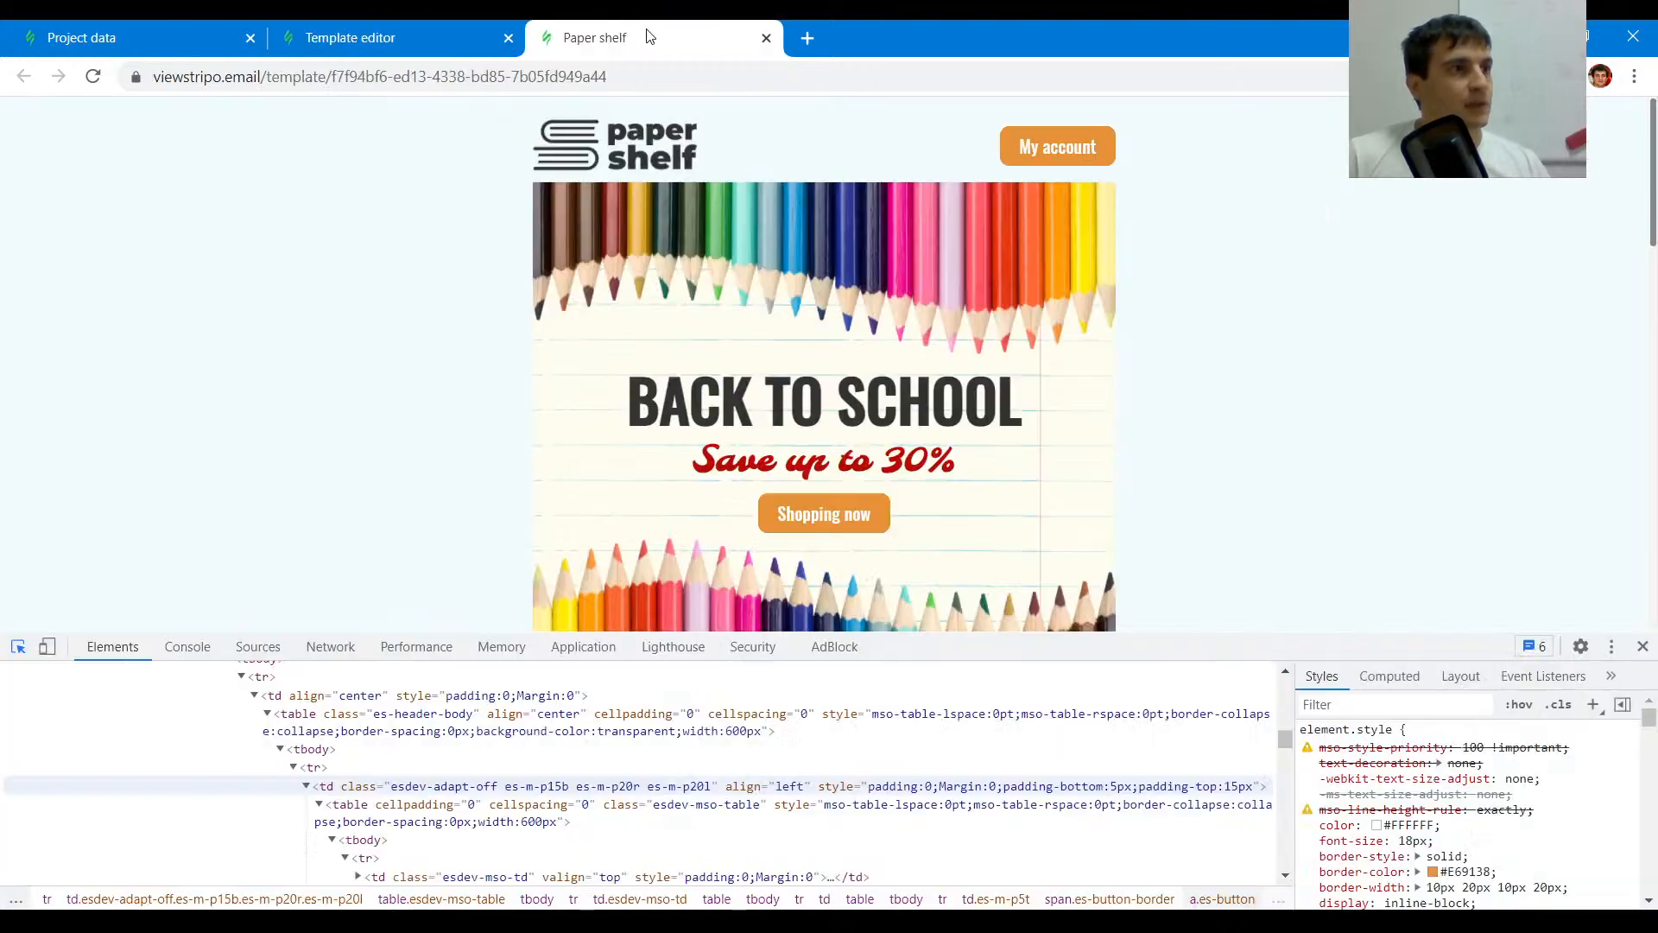
mouse_move(853, 528)
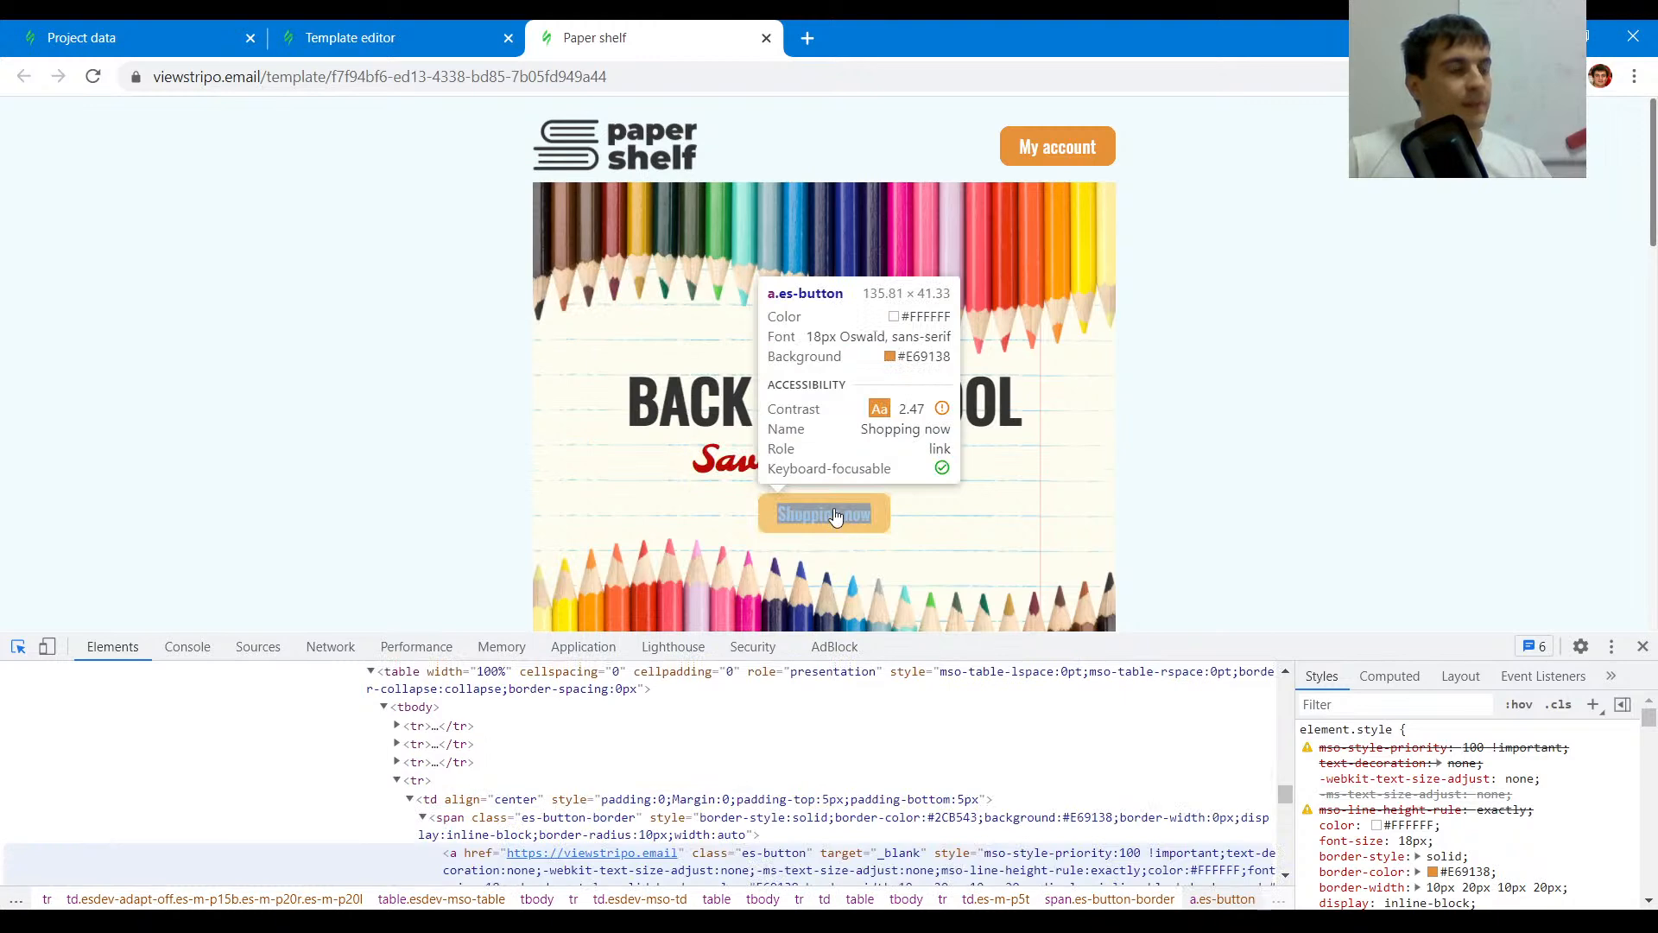
click(434, 30)
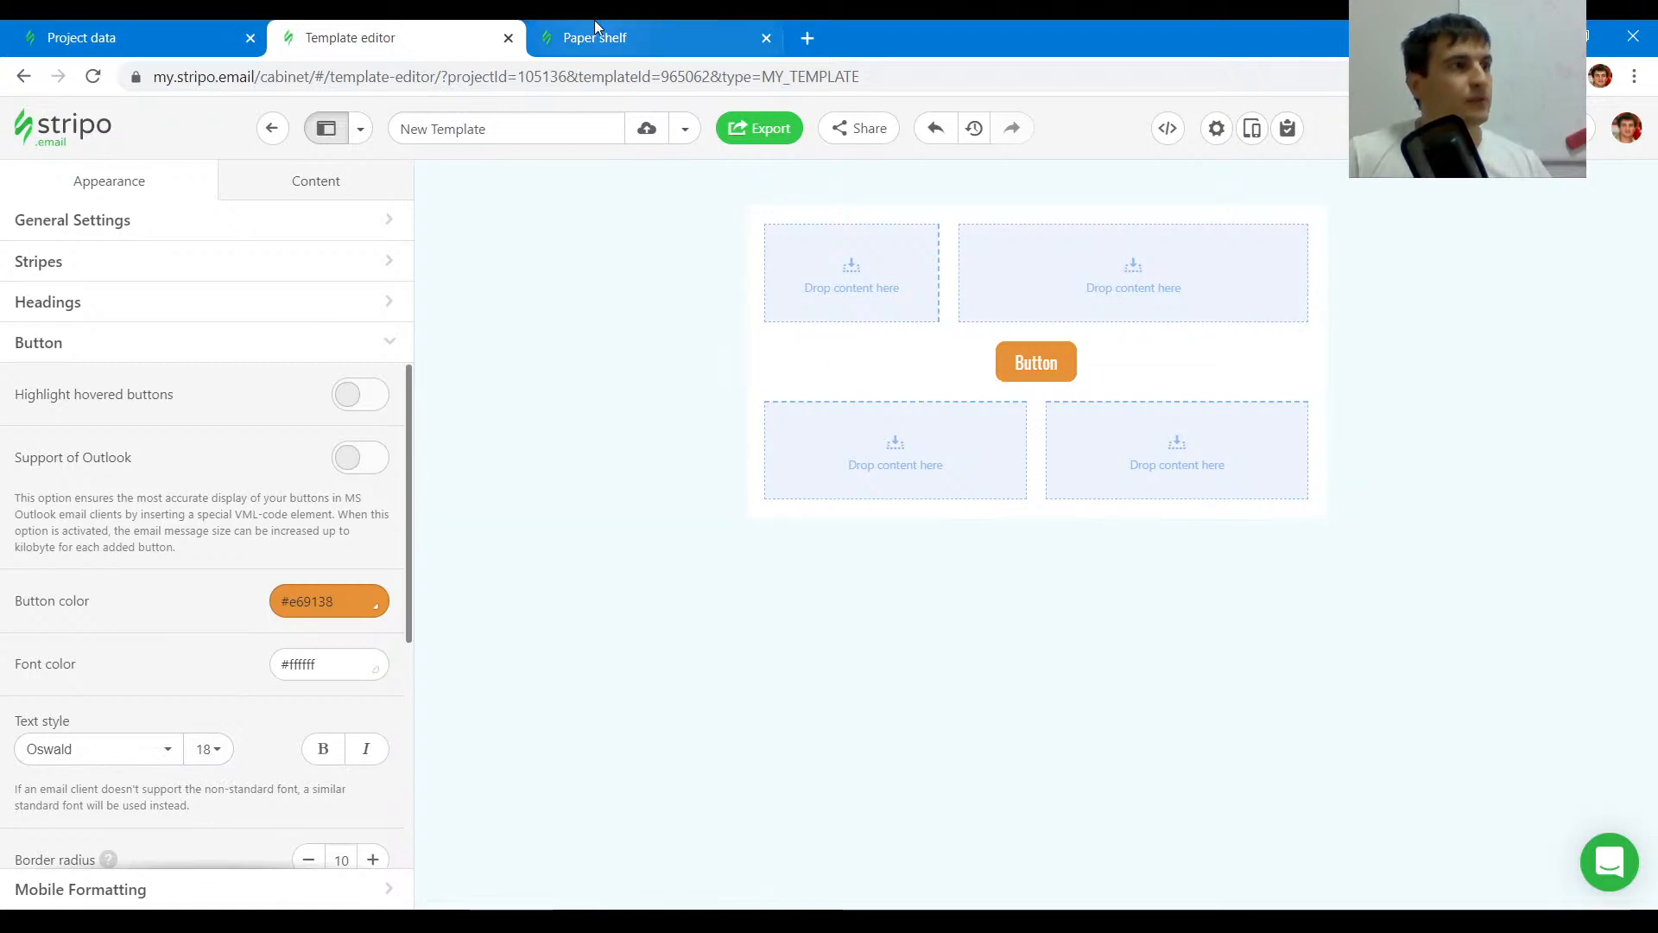
click(1399, 362)
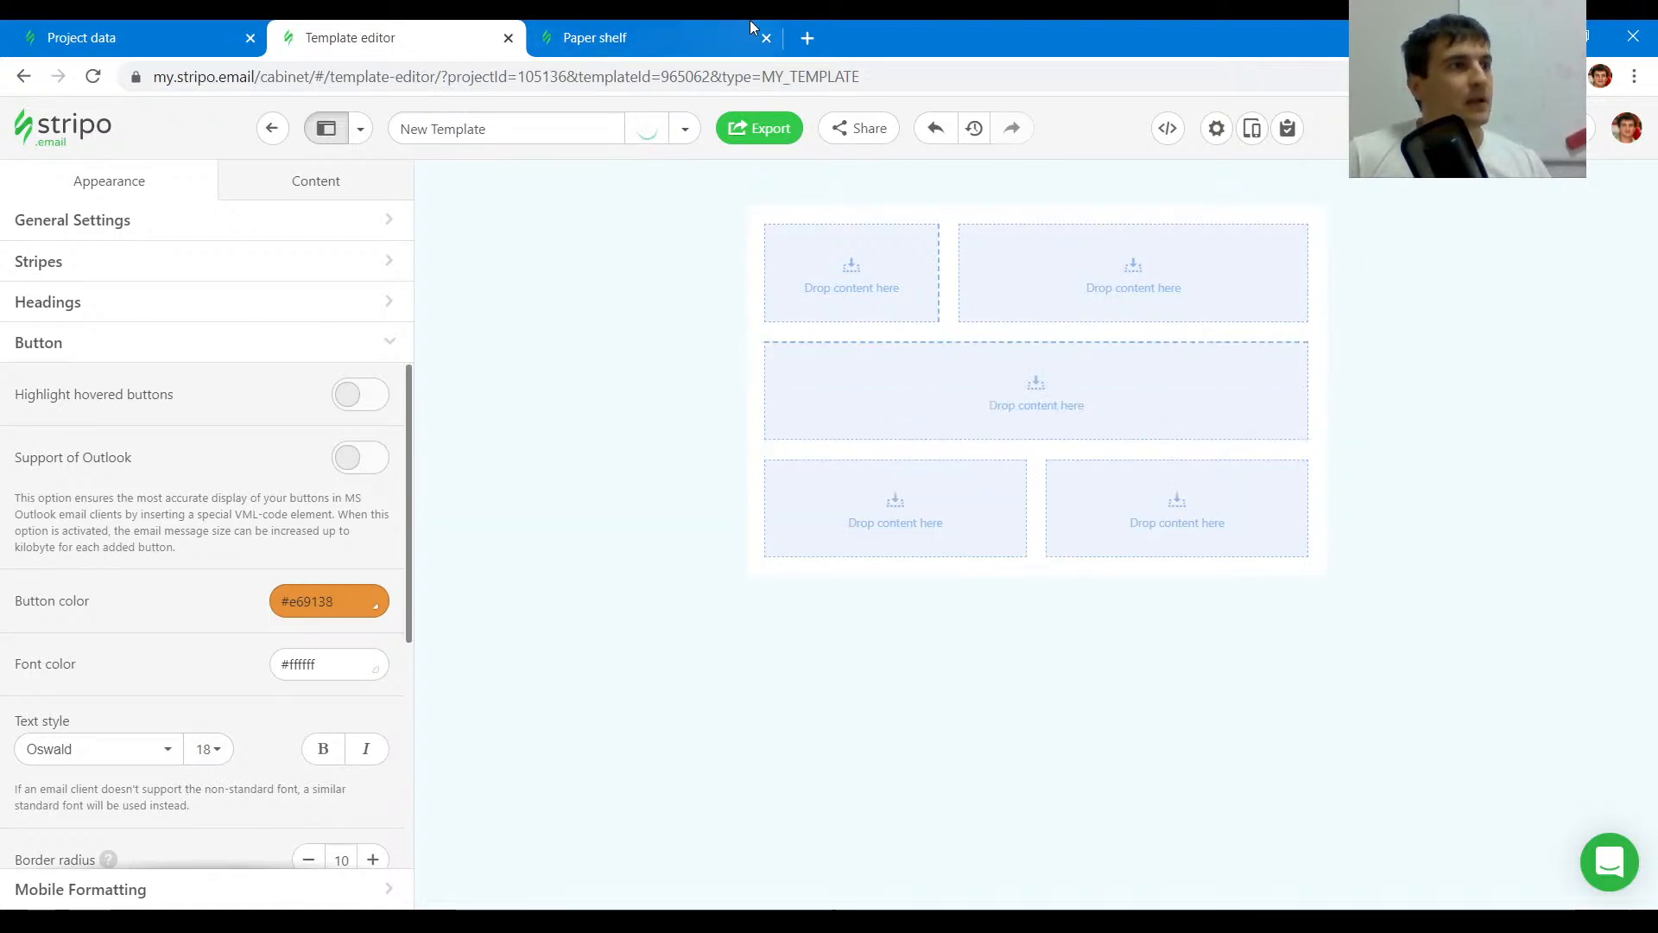
- Inspect the original's heading styles and set the Heading H1 font size to 60
key(ctrl+Tab)
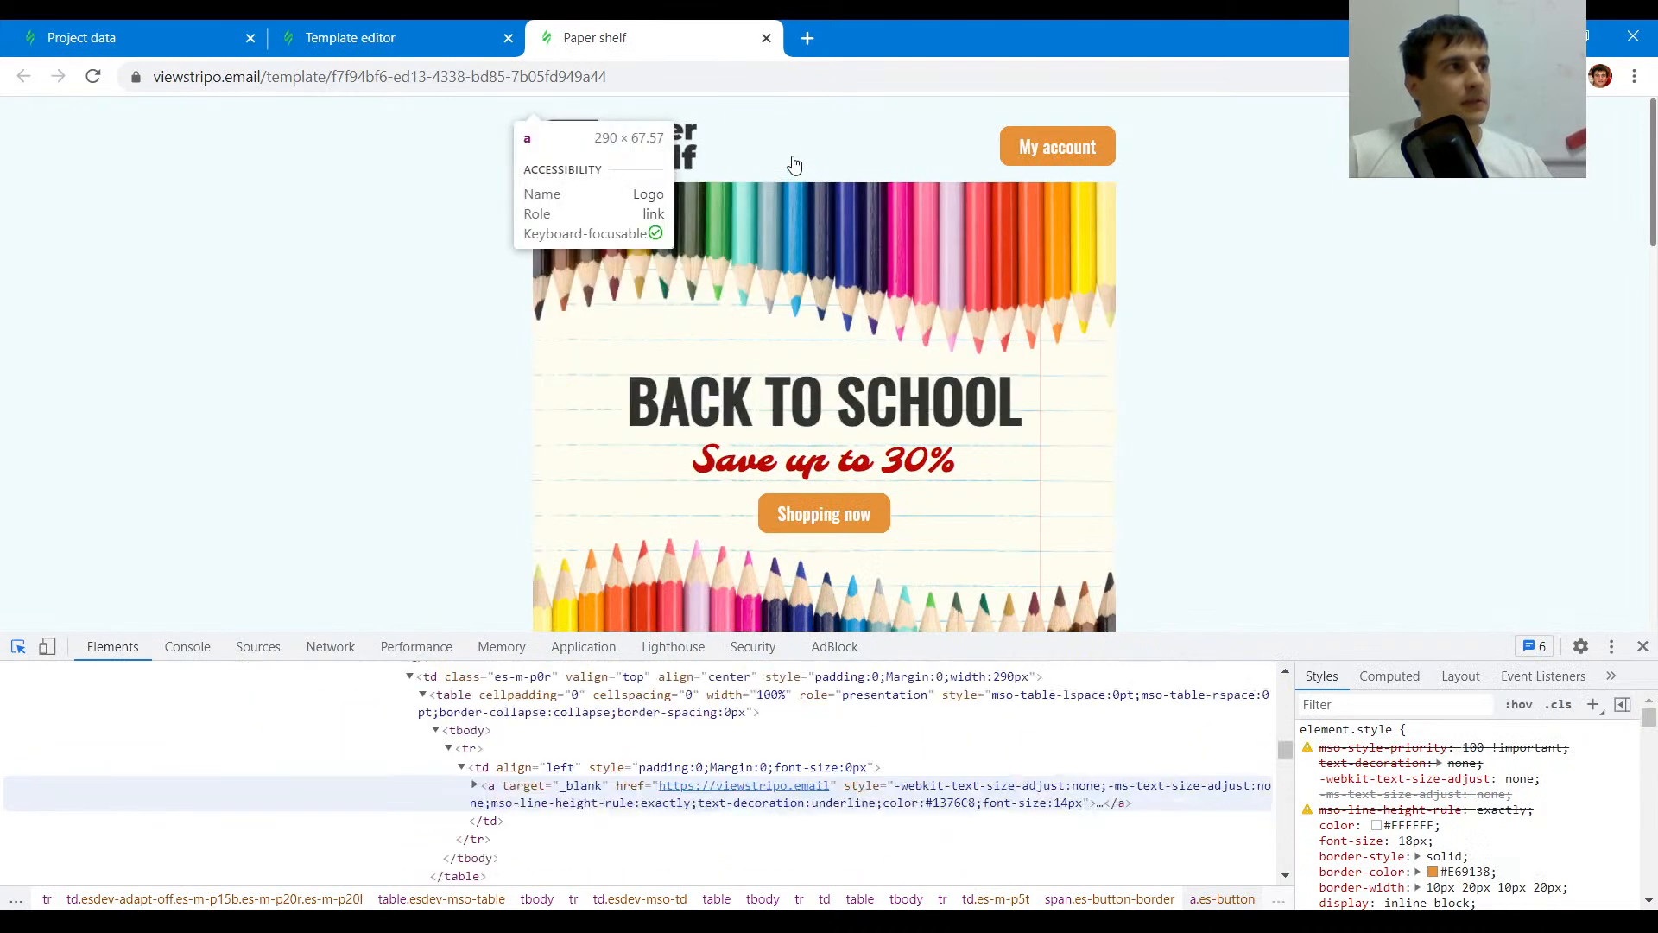
scroll(846, 296, down, 3)
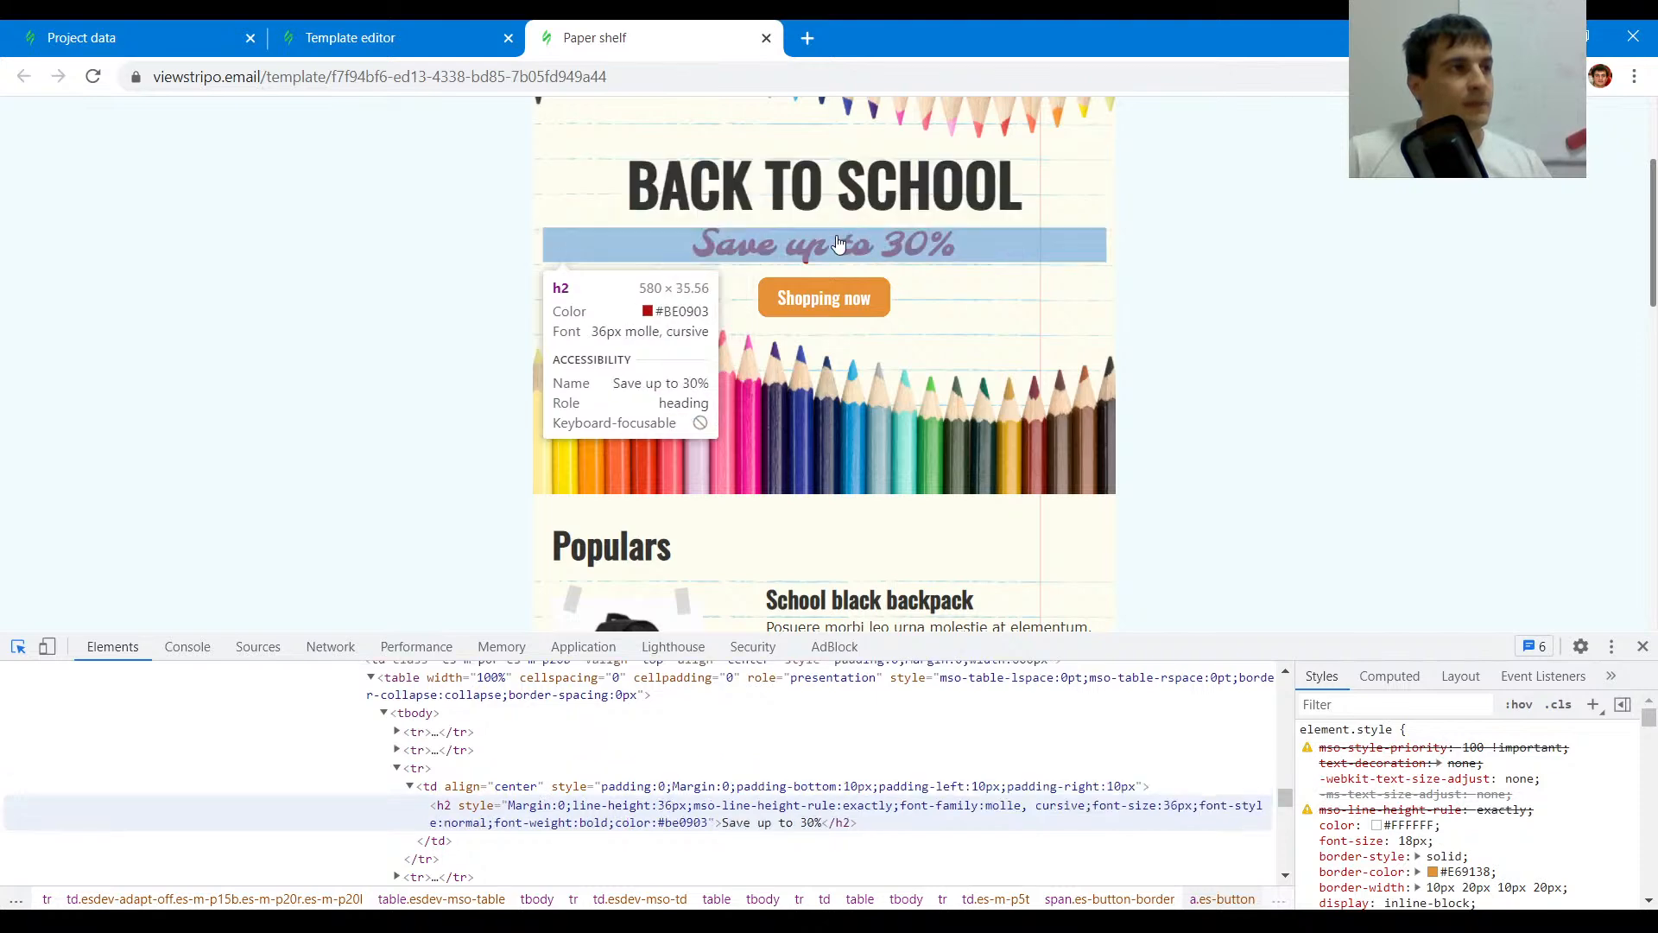
click(350, 38)
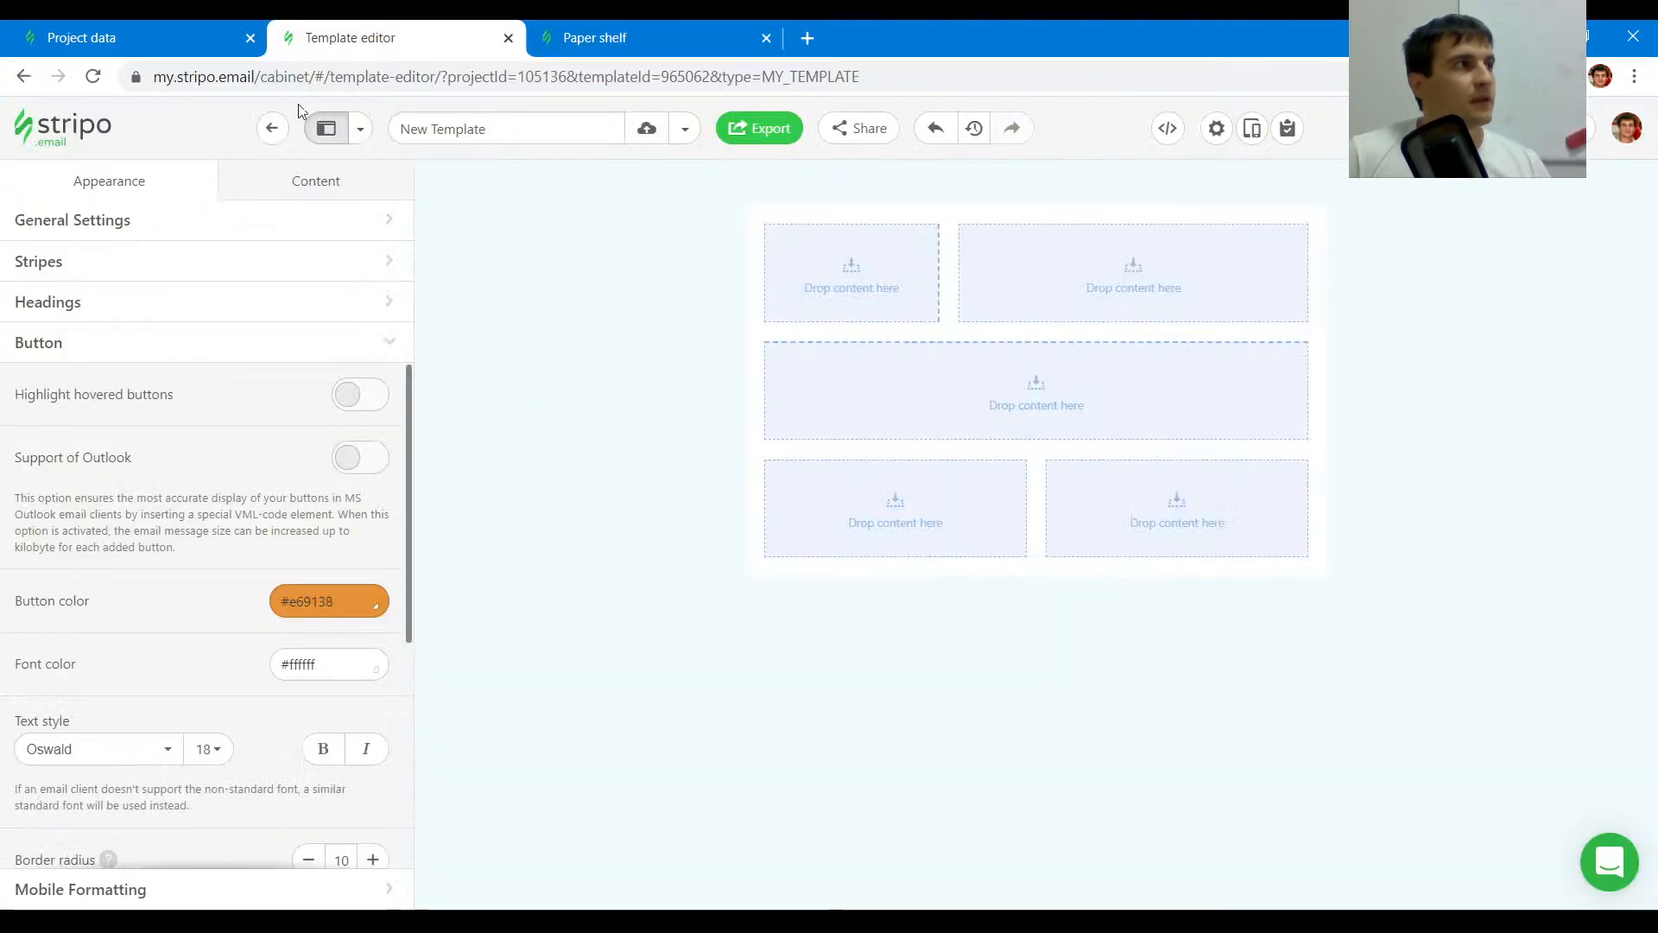
click(49, 314)
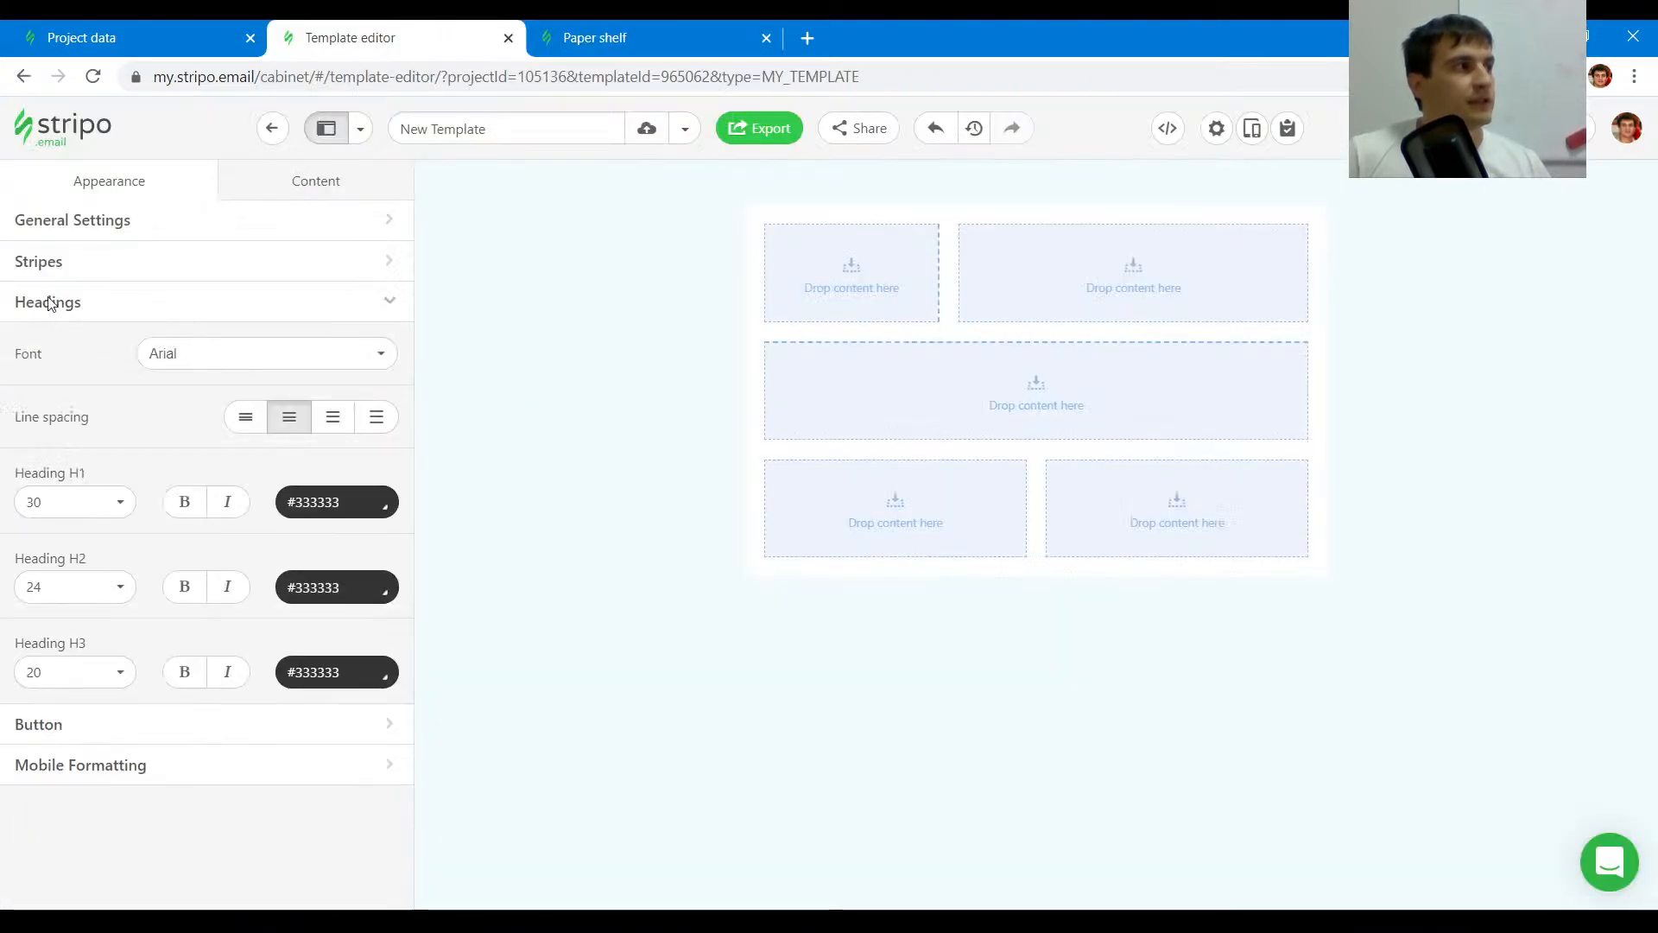
click(97, 508)
scroll(73, 639, down, 15)
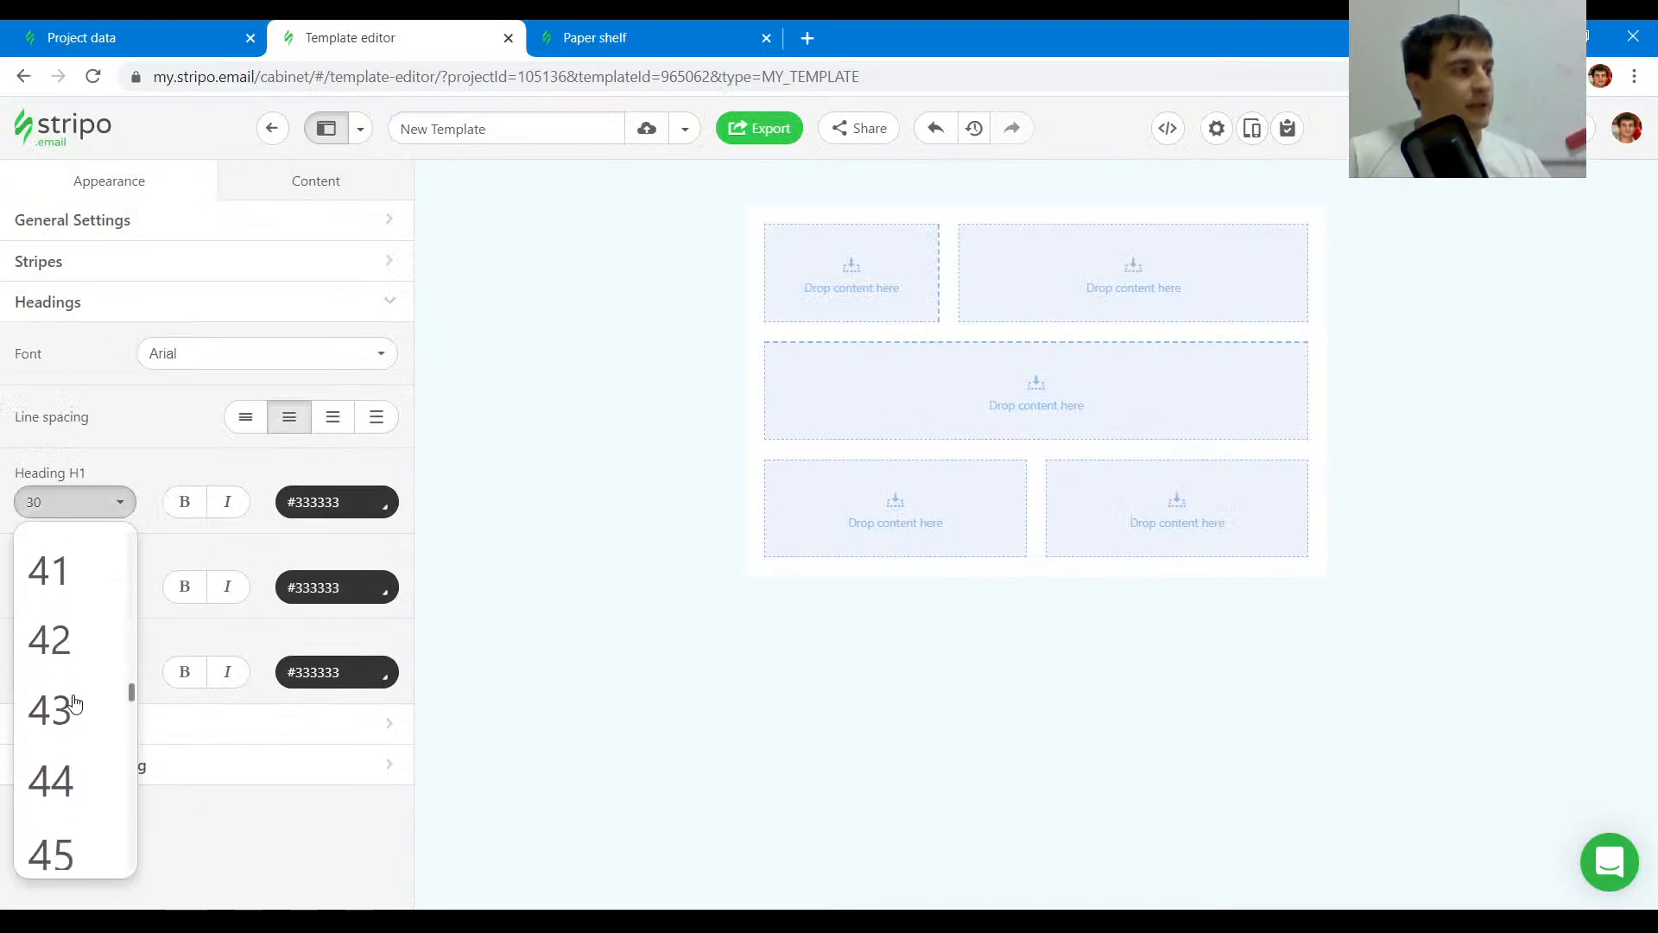
scroll(76, 724, down, 6)
scroll(81, 733, up, 1)
click(81, 650)
- Set the Heading H2 font size to 36 after checking the original's subheading
click(604, 37)
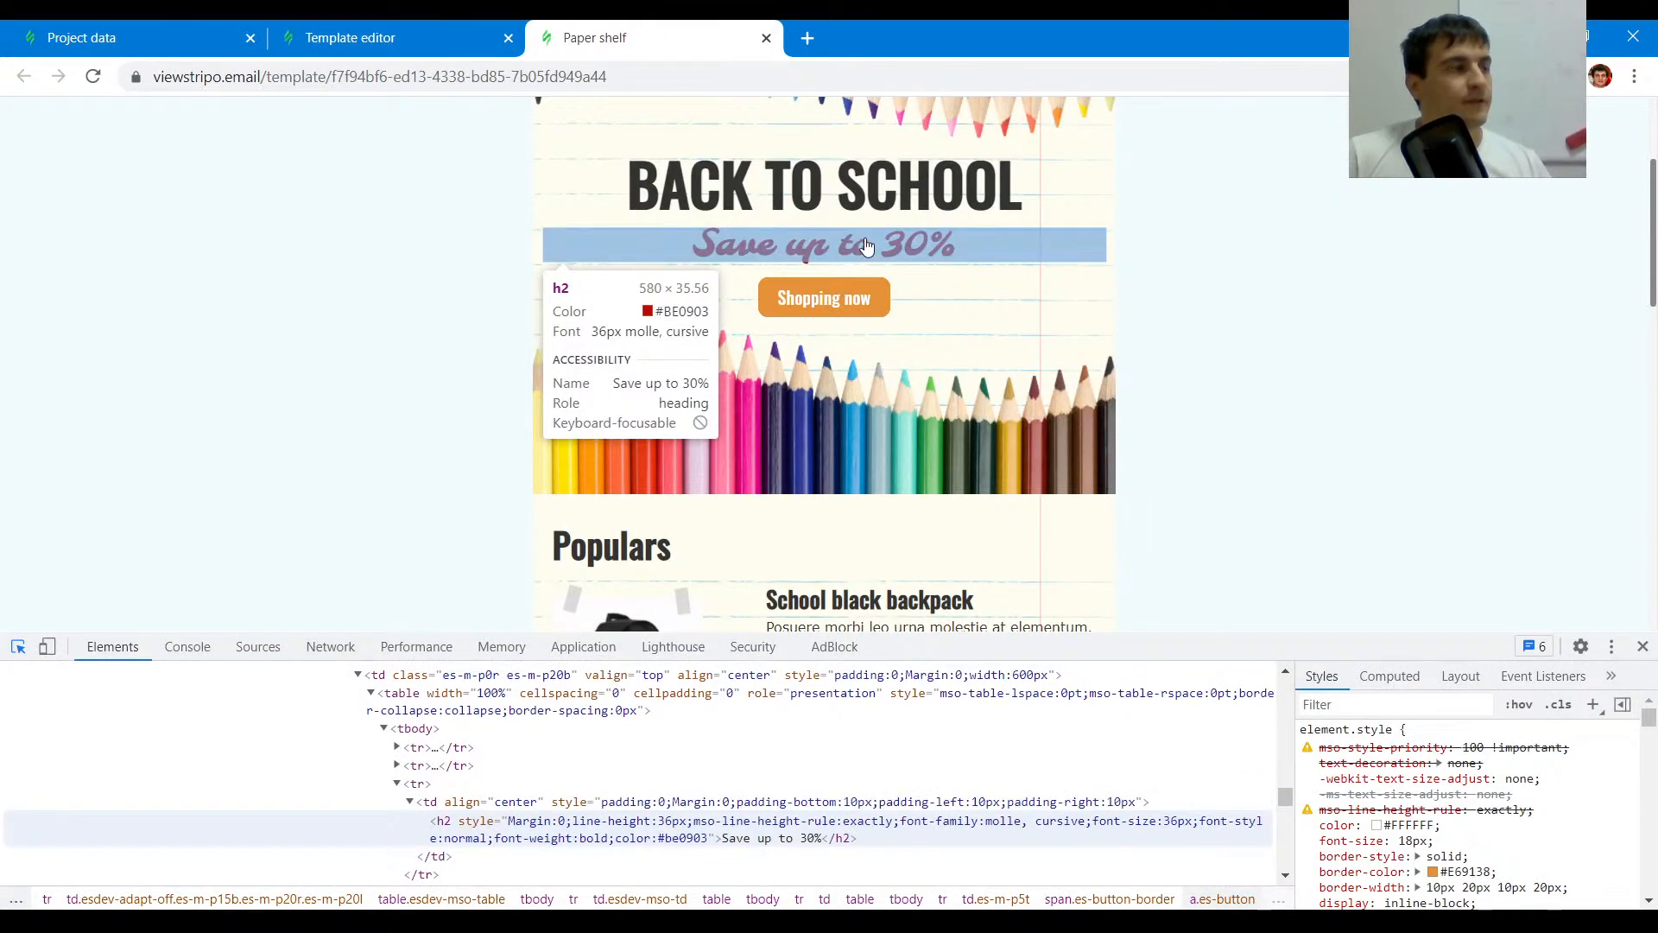
click(389, 34)
click(76, 588)
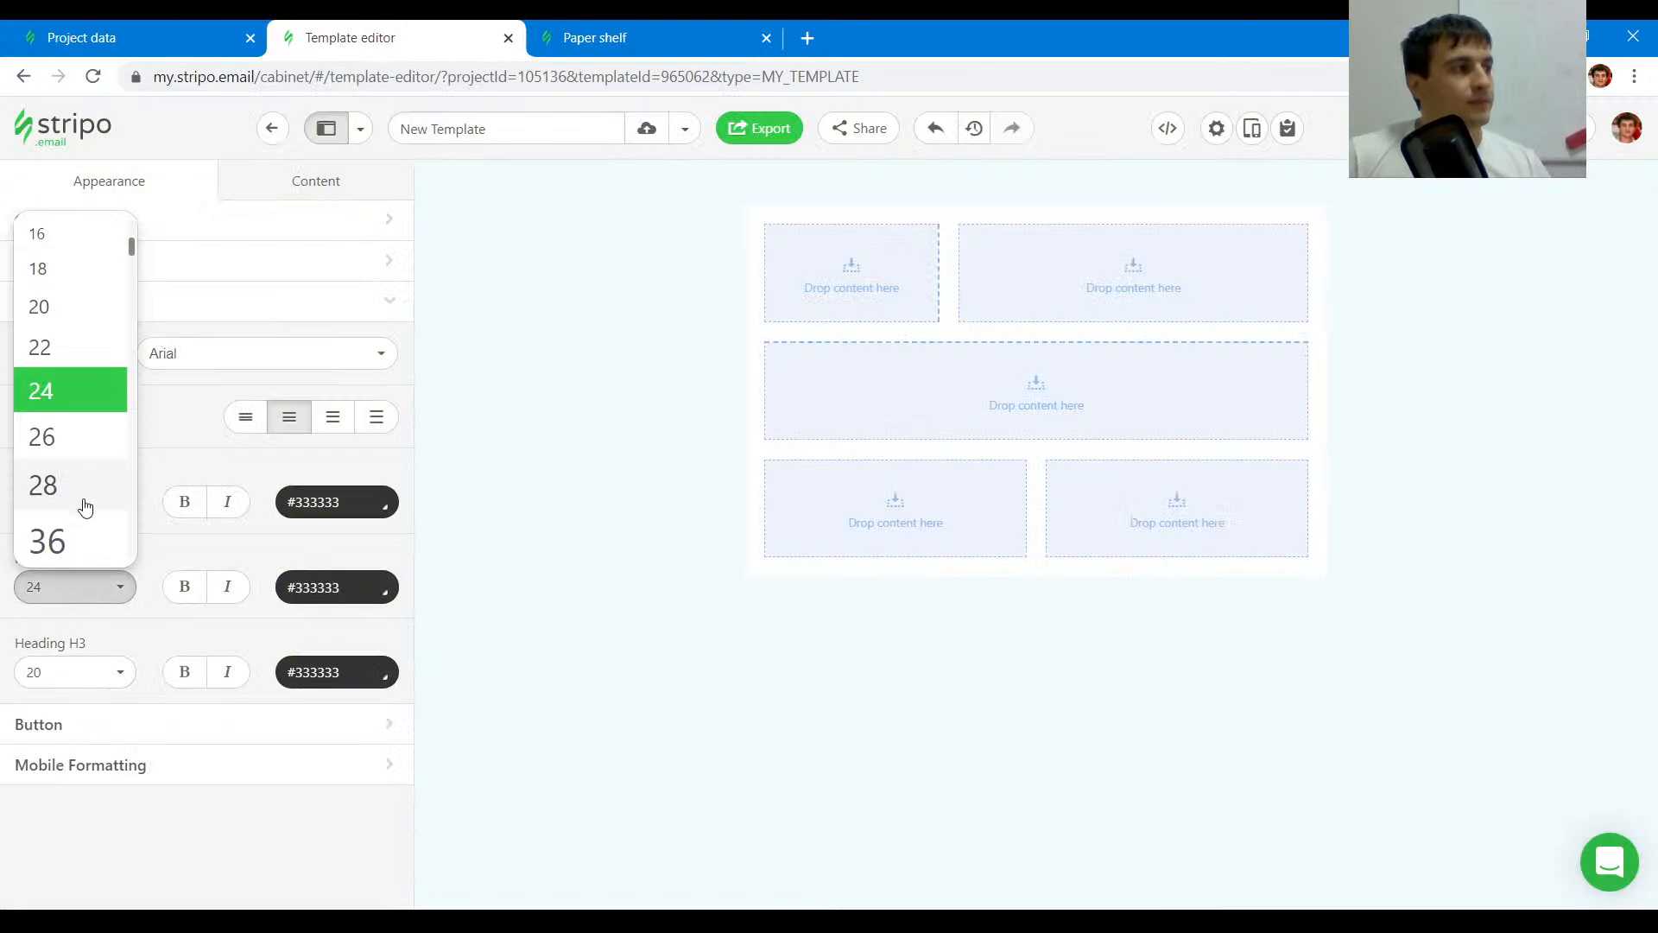
click(85, 527)
- Inspect the original's product name heading and set the Heading H3 font size to 24
click(630, 35)
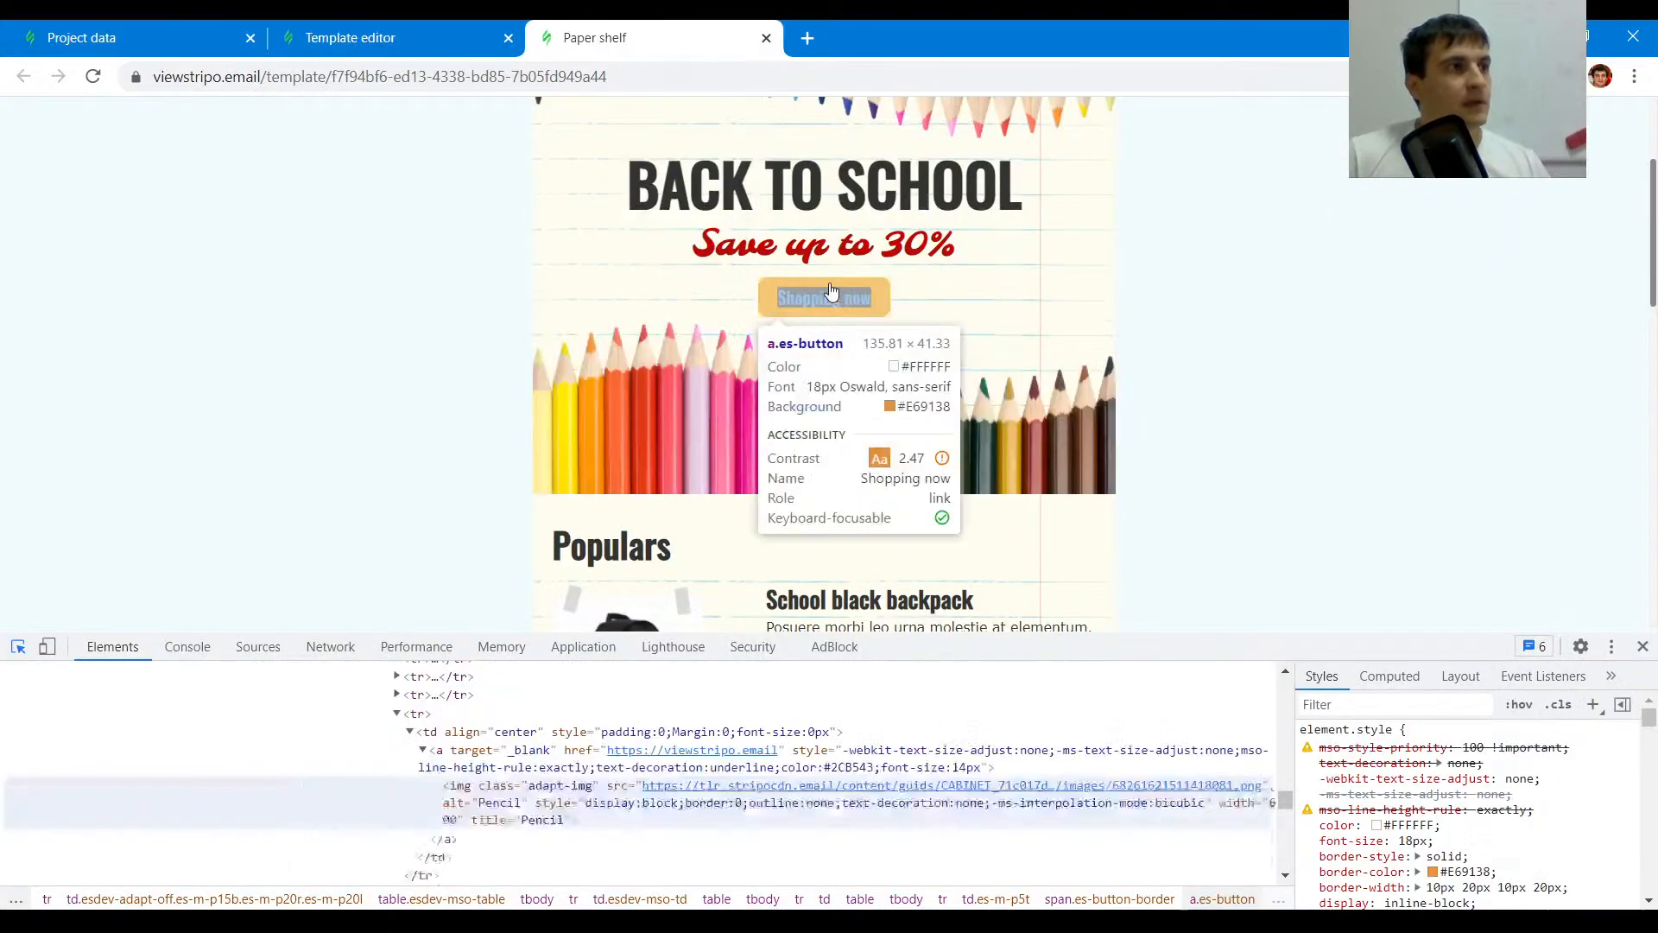
scroll(881, 343, down, 3)
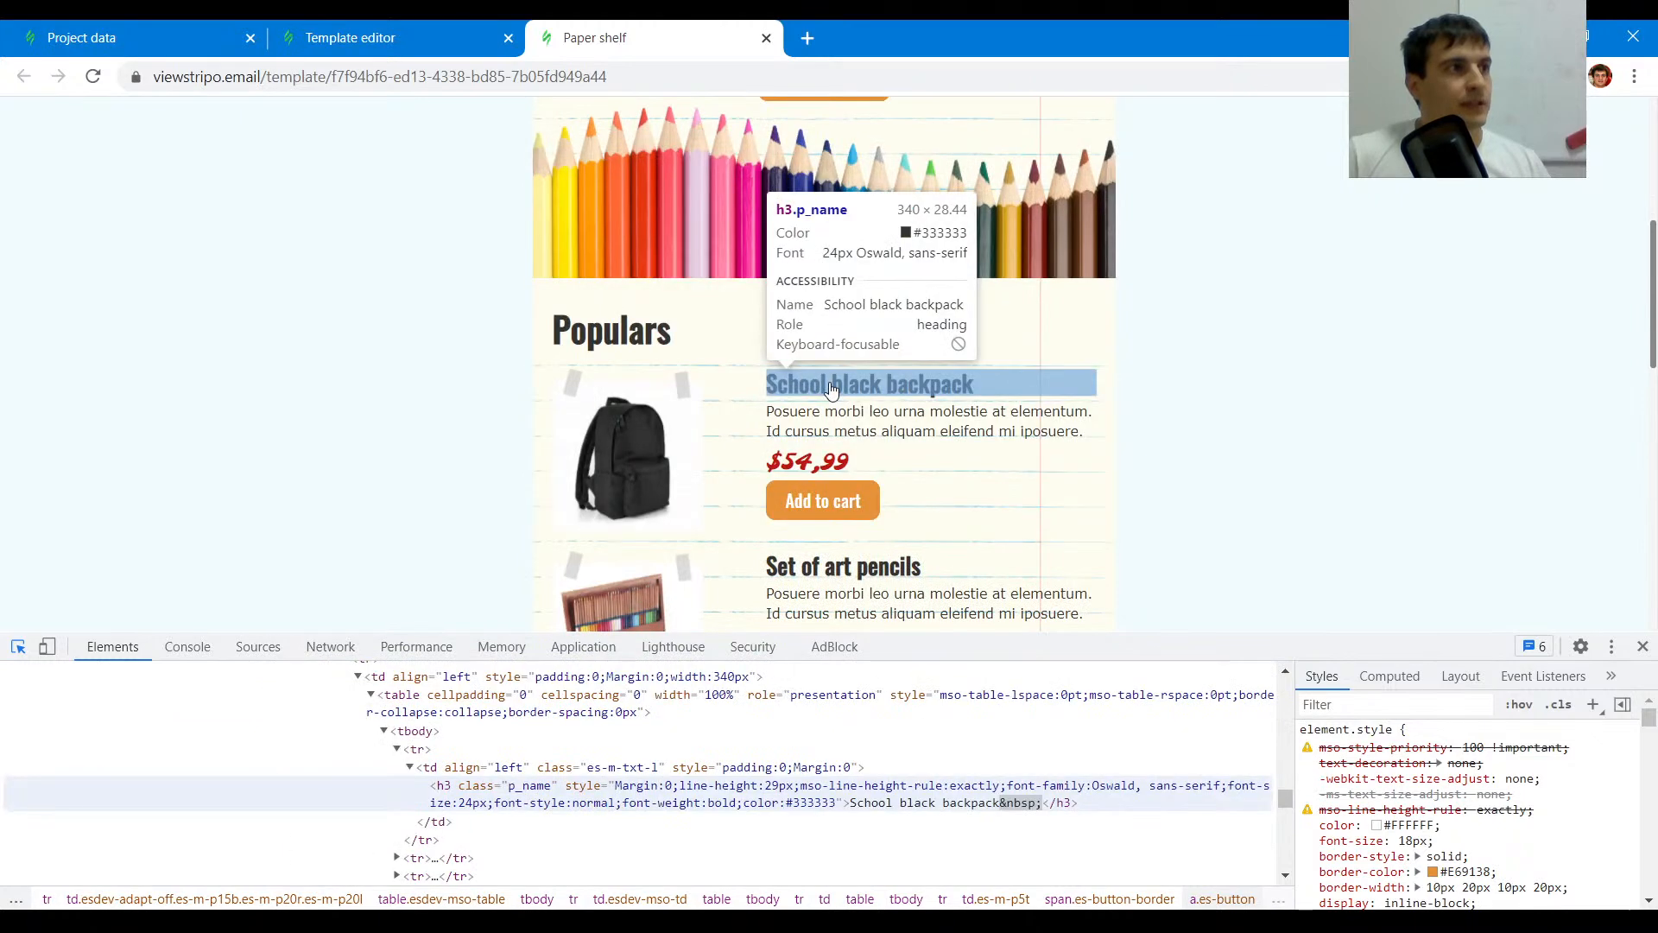
click(350, 37)
click(76, 678)
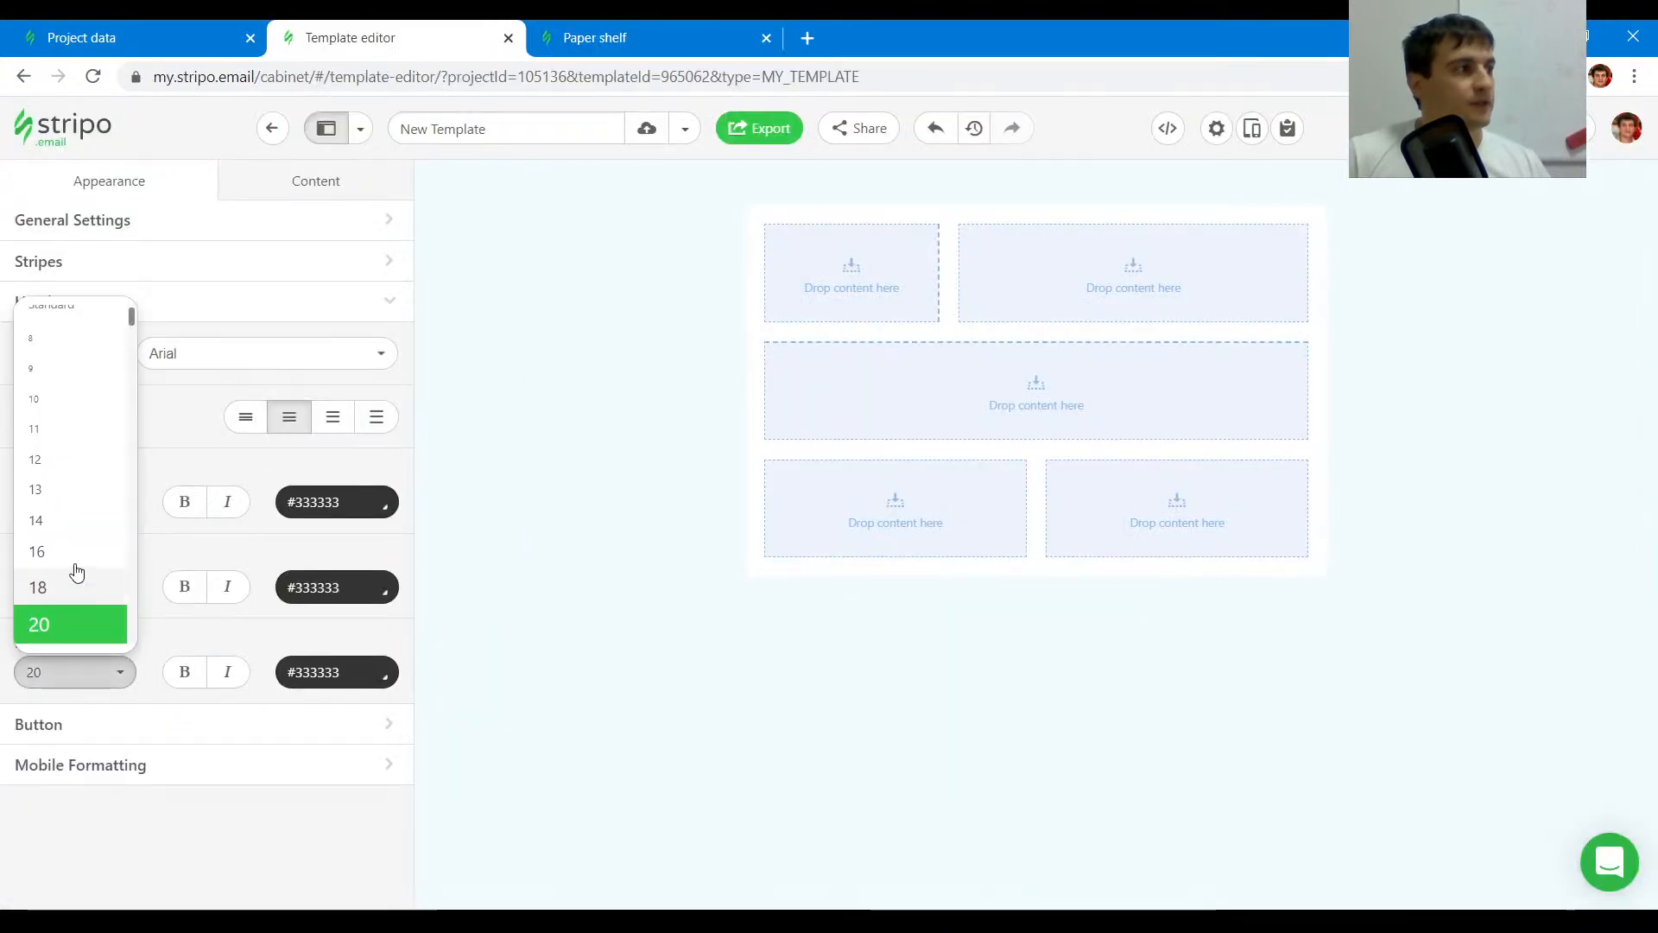
scroll(65, 536, down, 2)
click(52, 486)
- Scroll through the Paper shelf email to examine its product, price and footer text styles
click(627, 30)
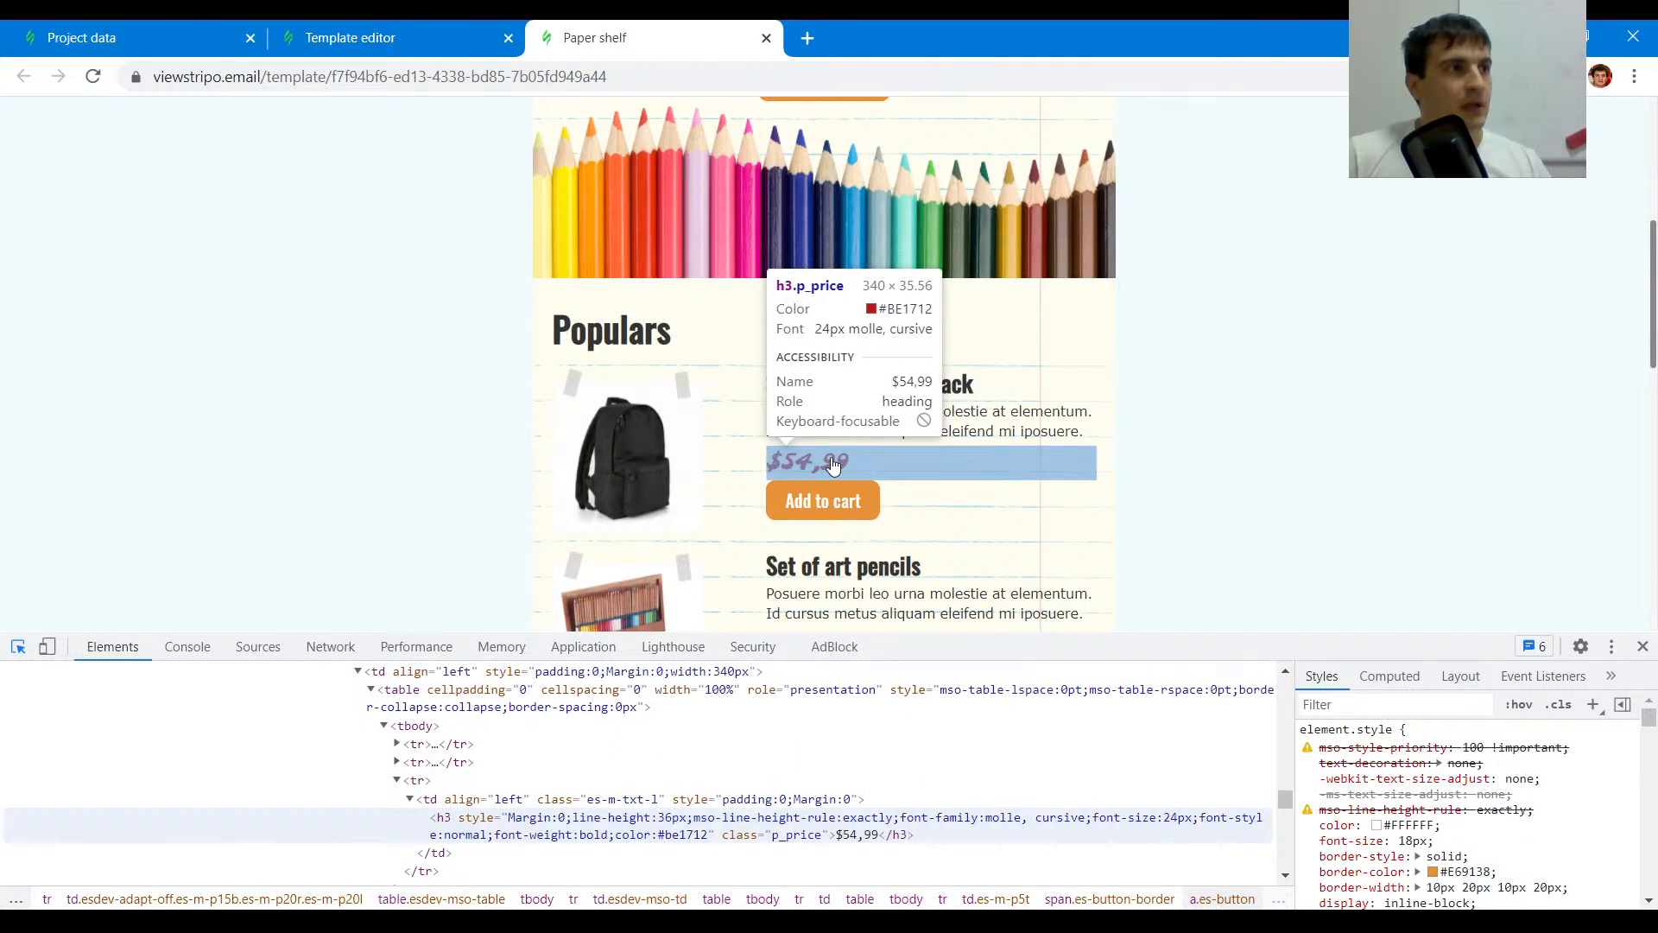
scroll(867, 372, down, 3)
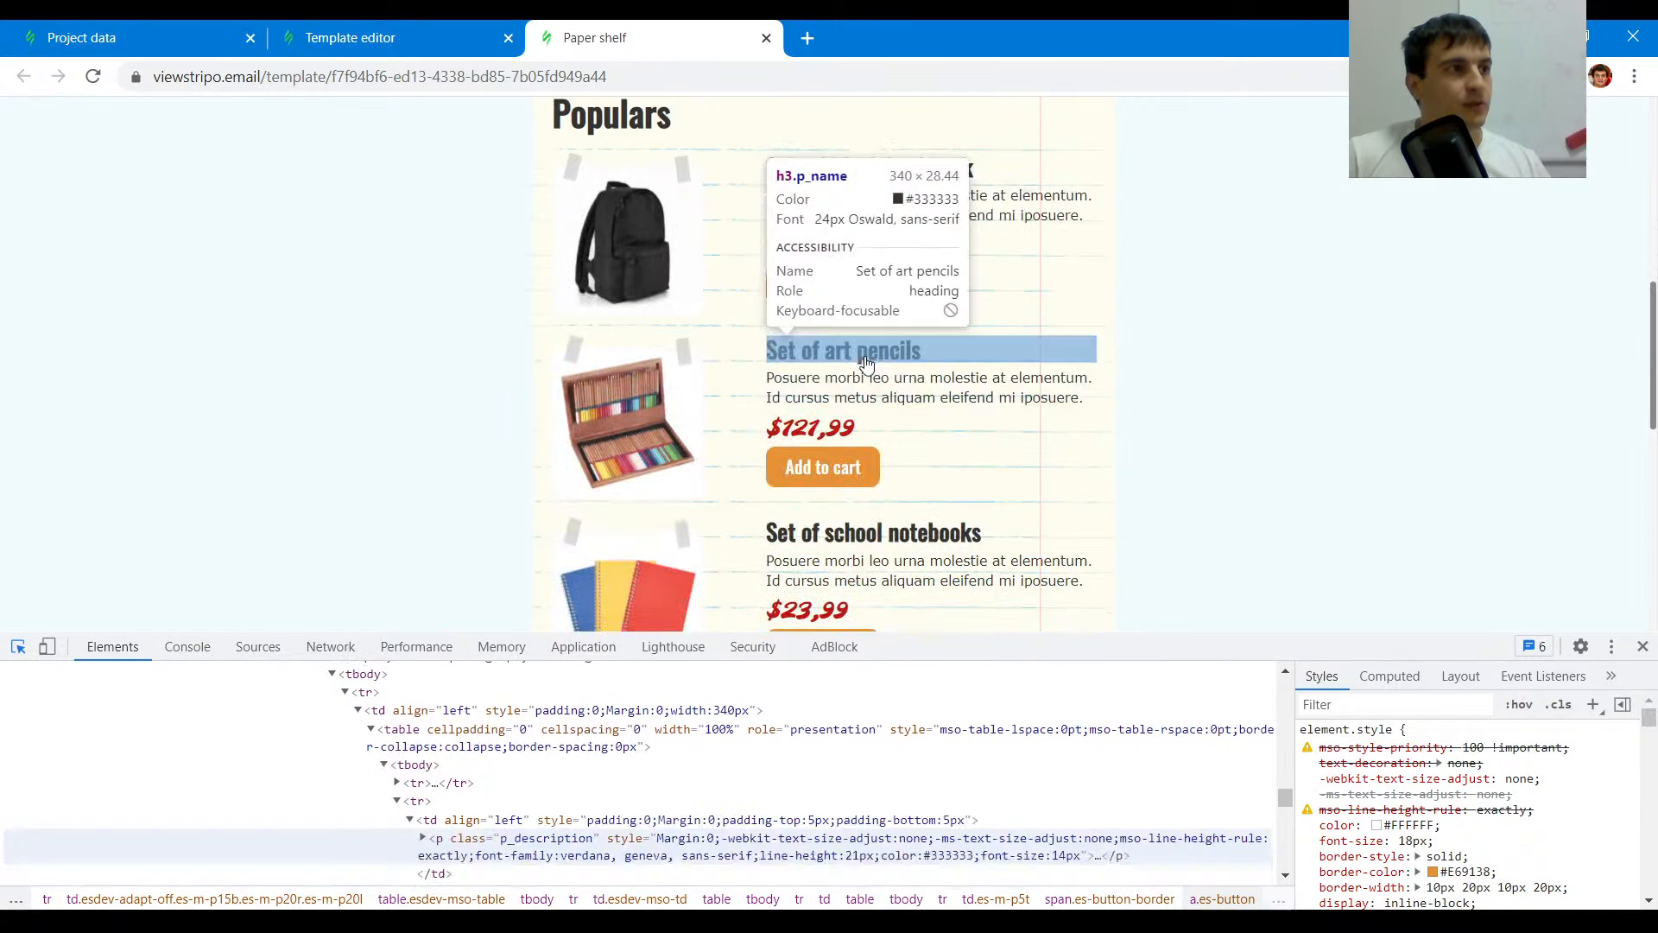
scroll(871, 466, down, 4)
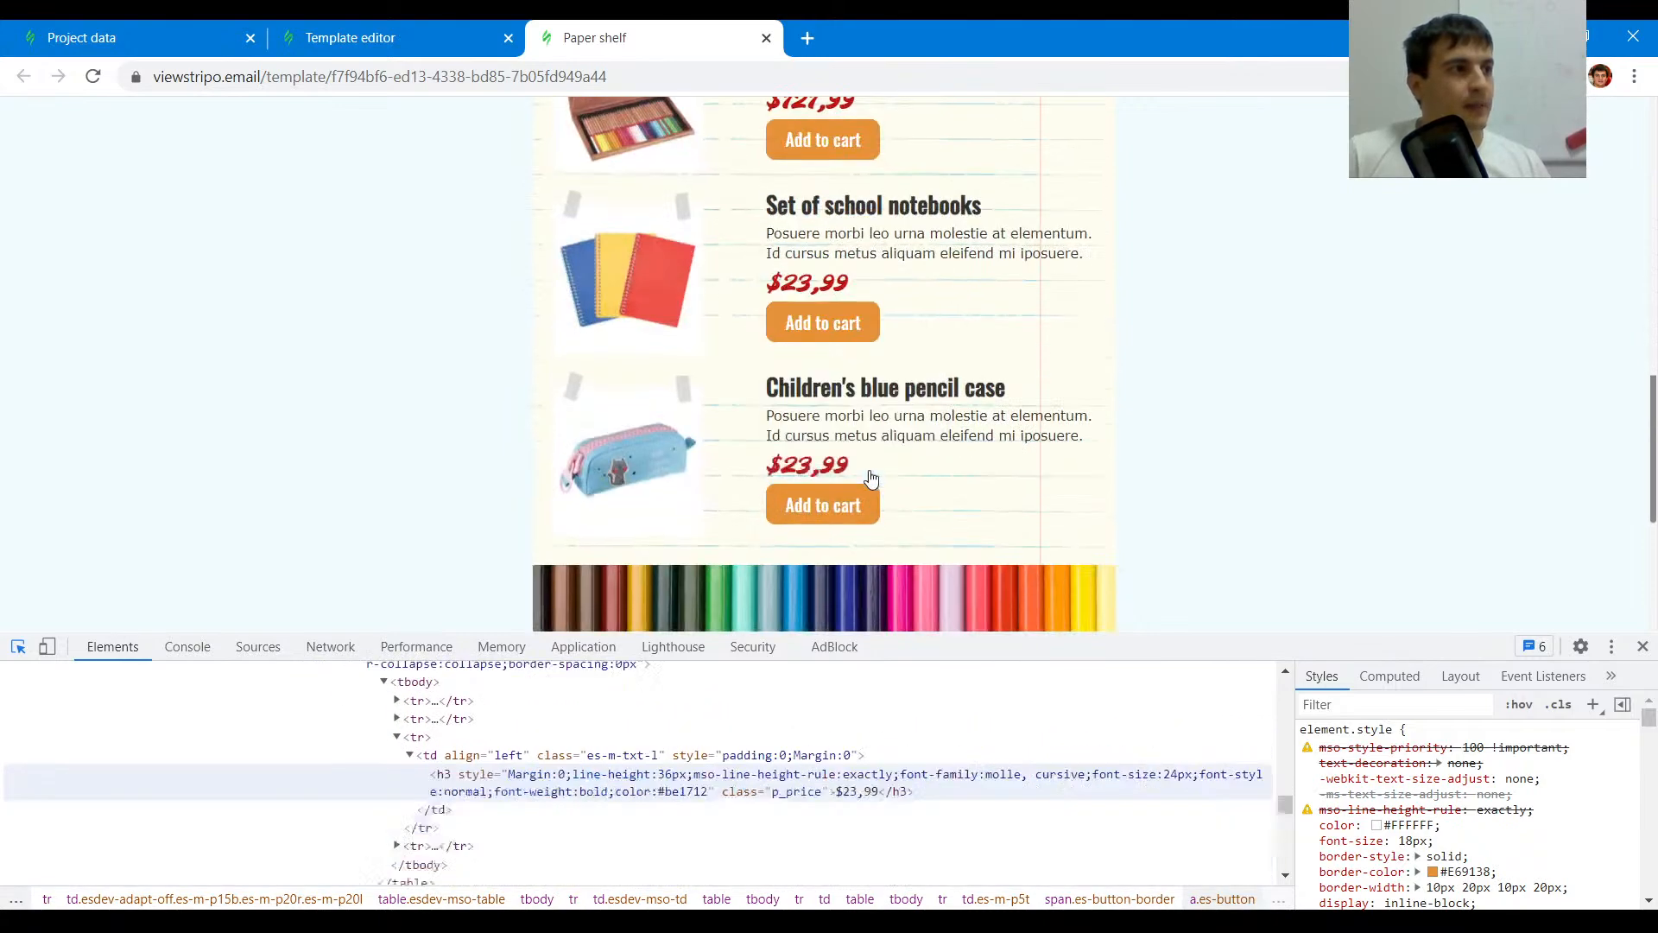
scroll(870, 478, down, 4)
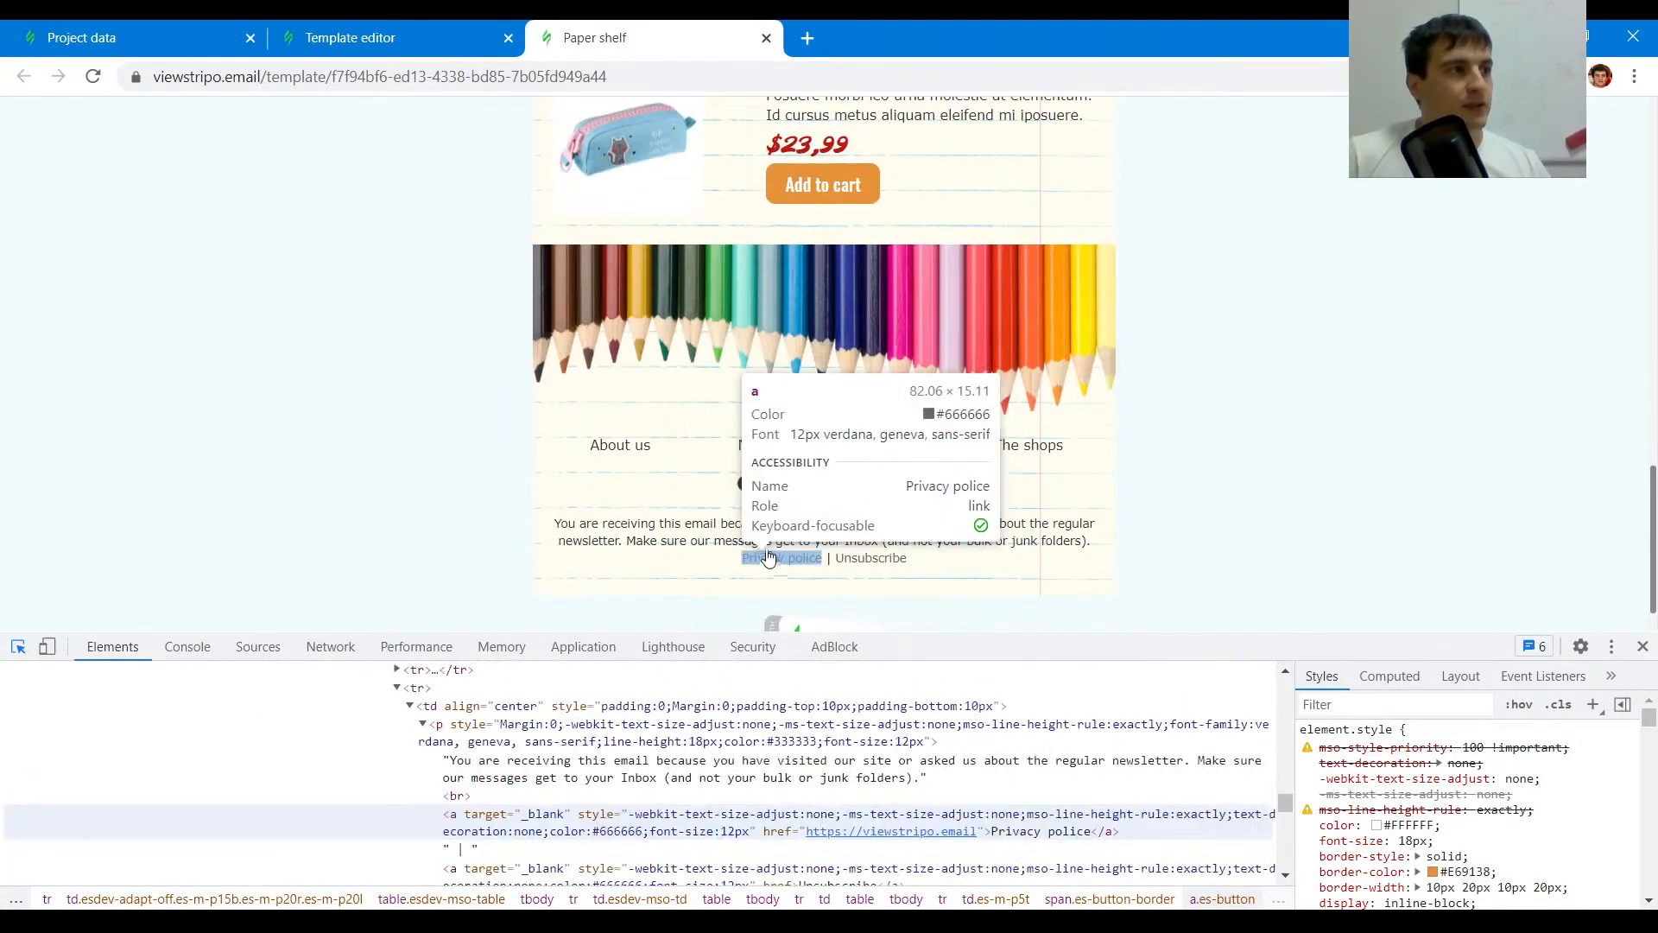
scroll(767, 531, up, 20)
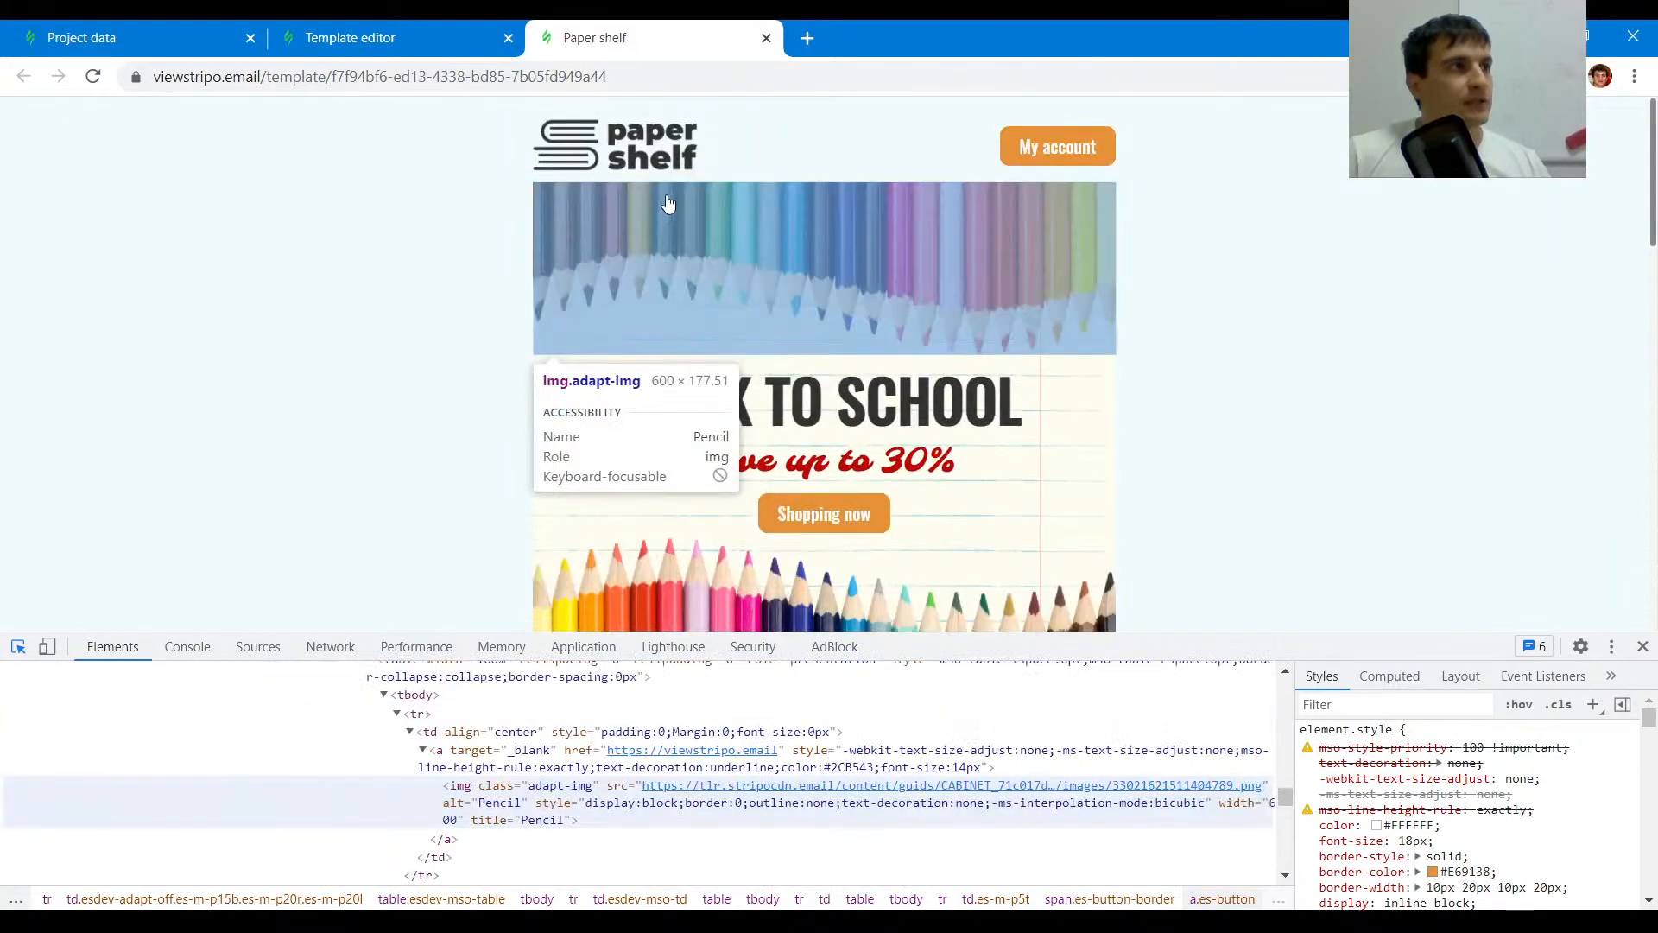
click(366, 27)
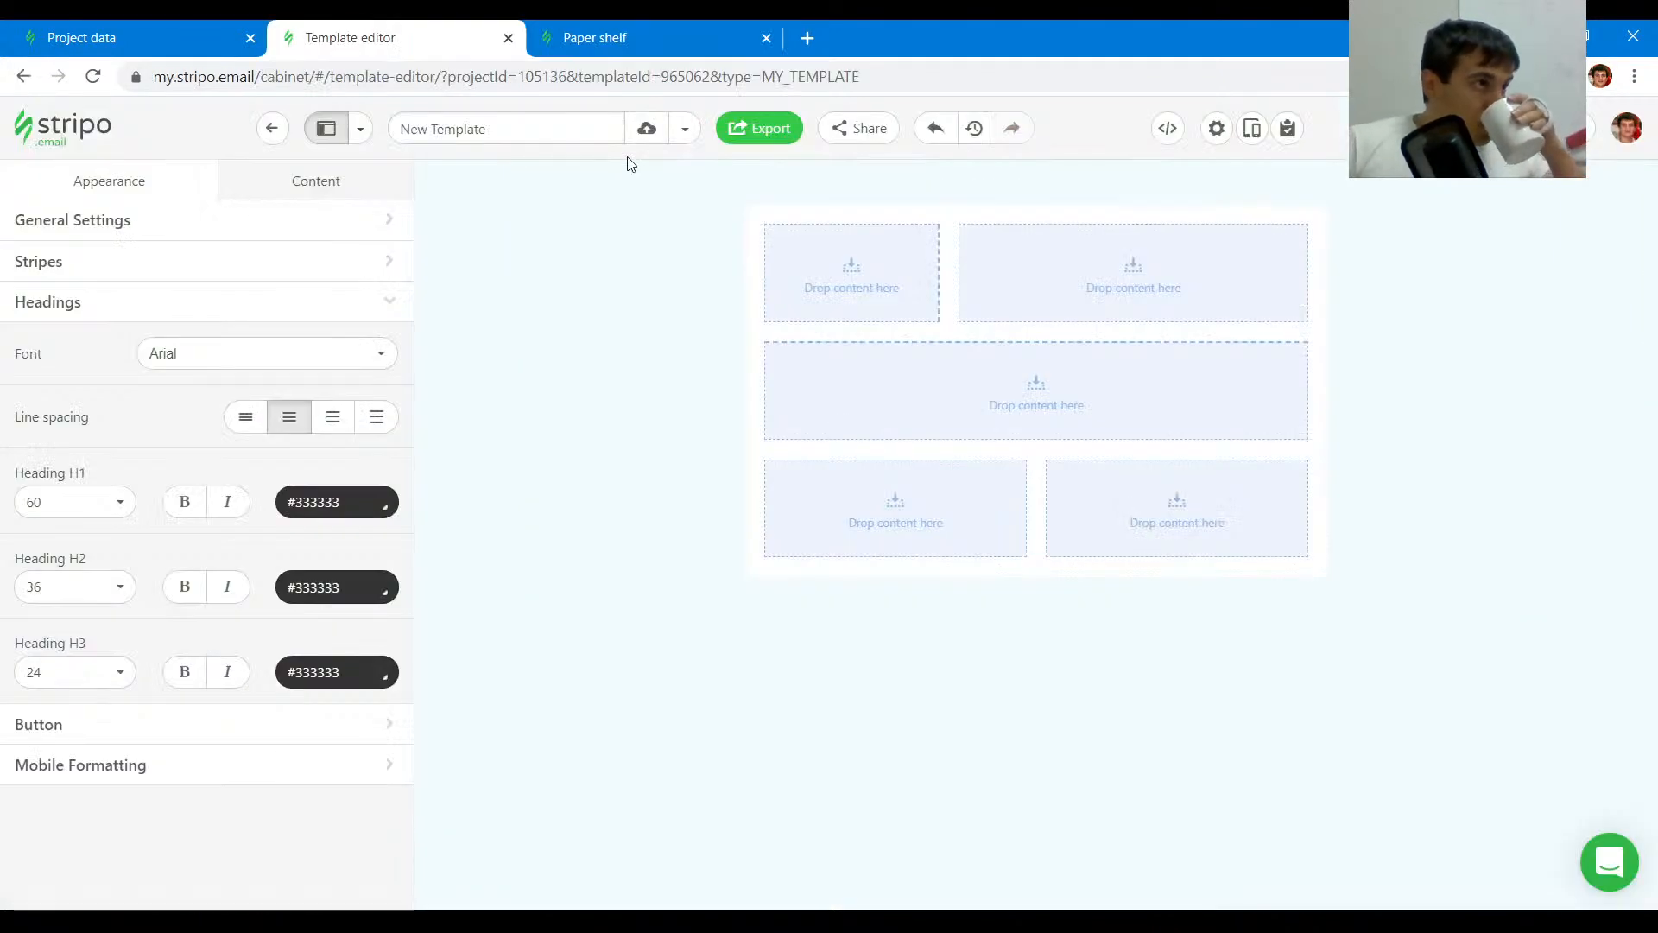
key(ctrl+Tab)
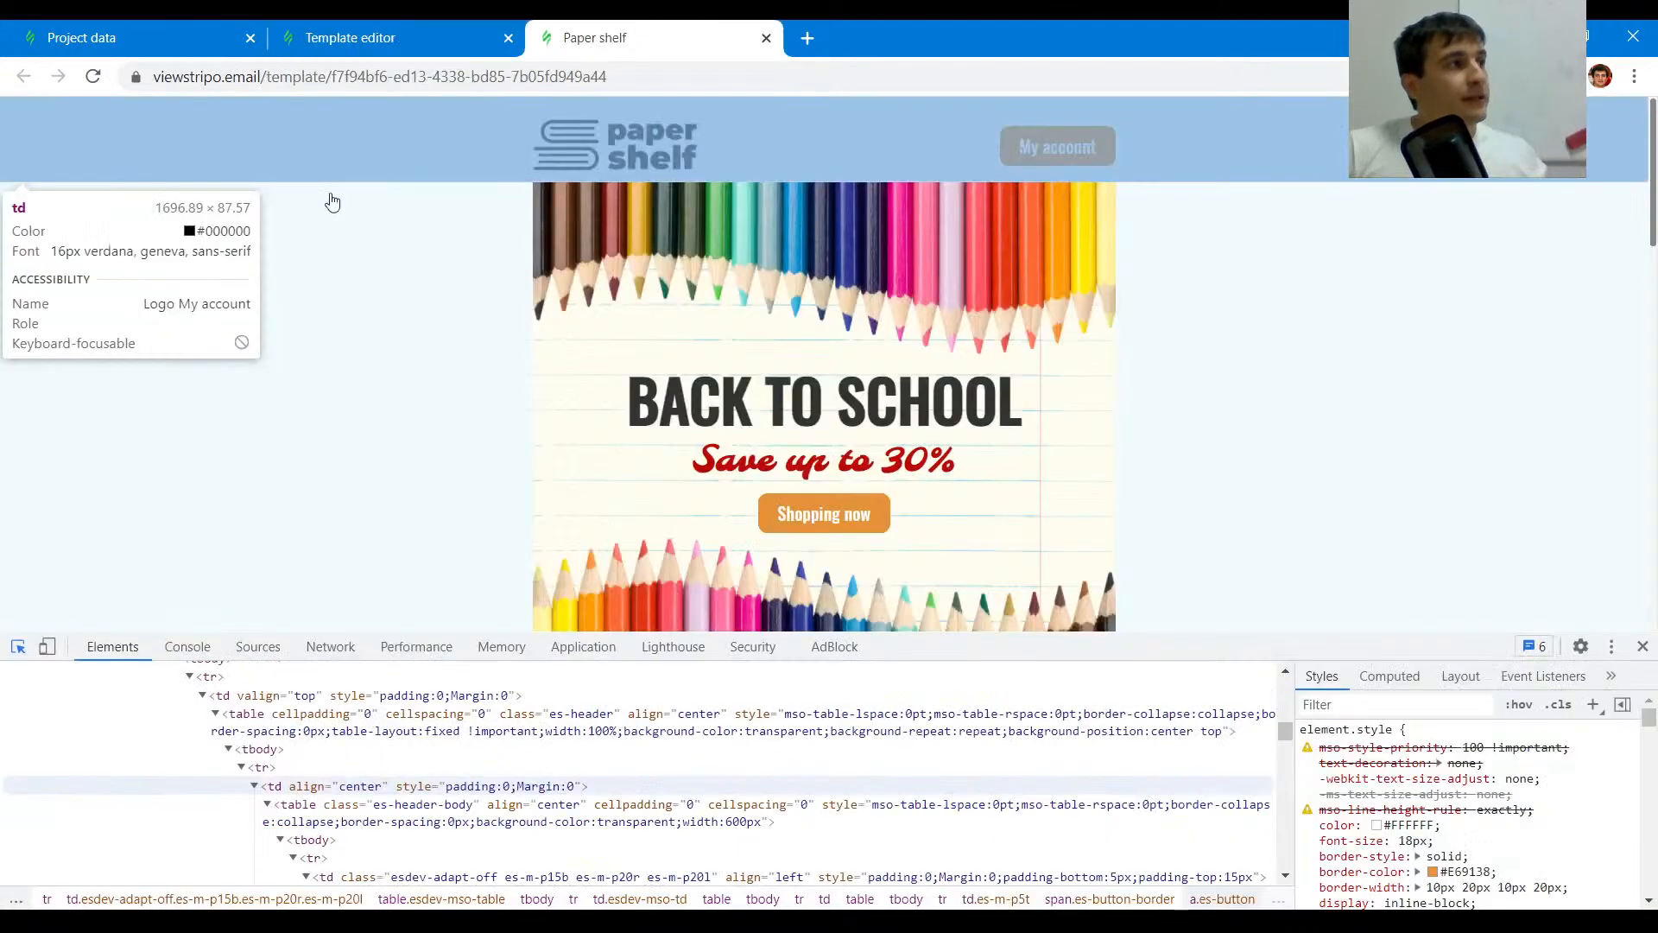
scroll(345, 277, down, 15)
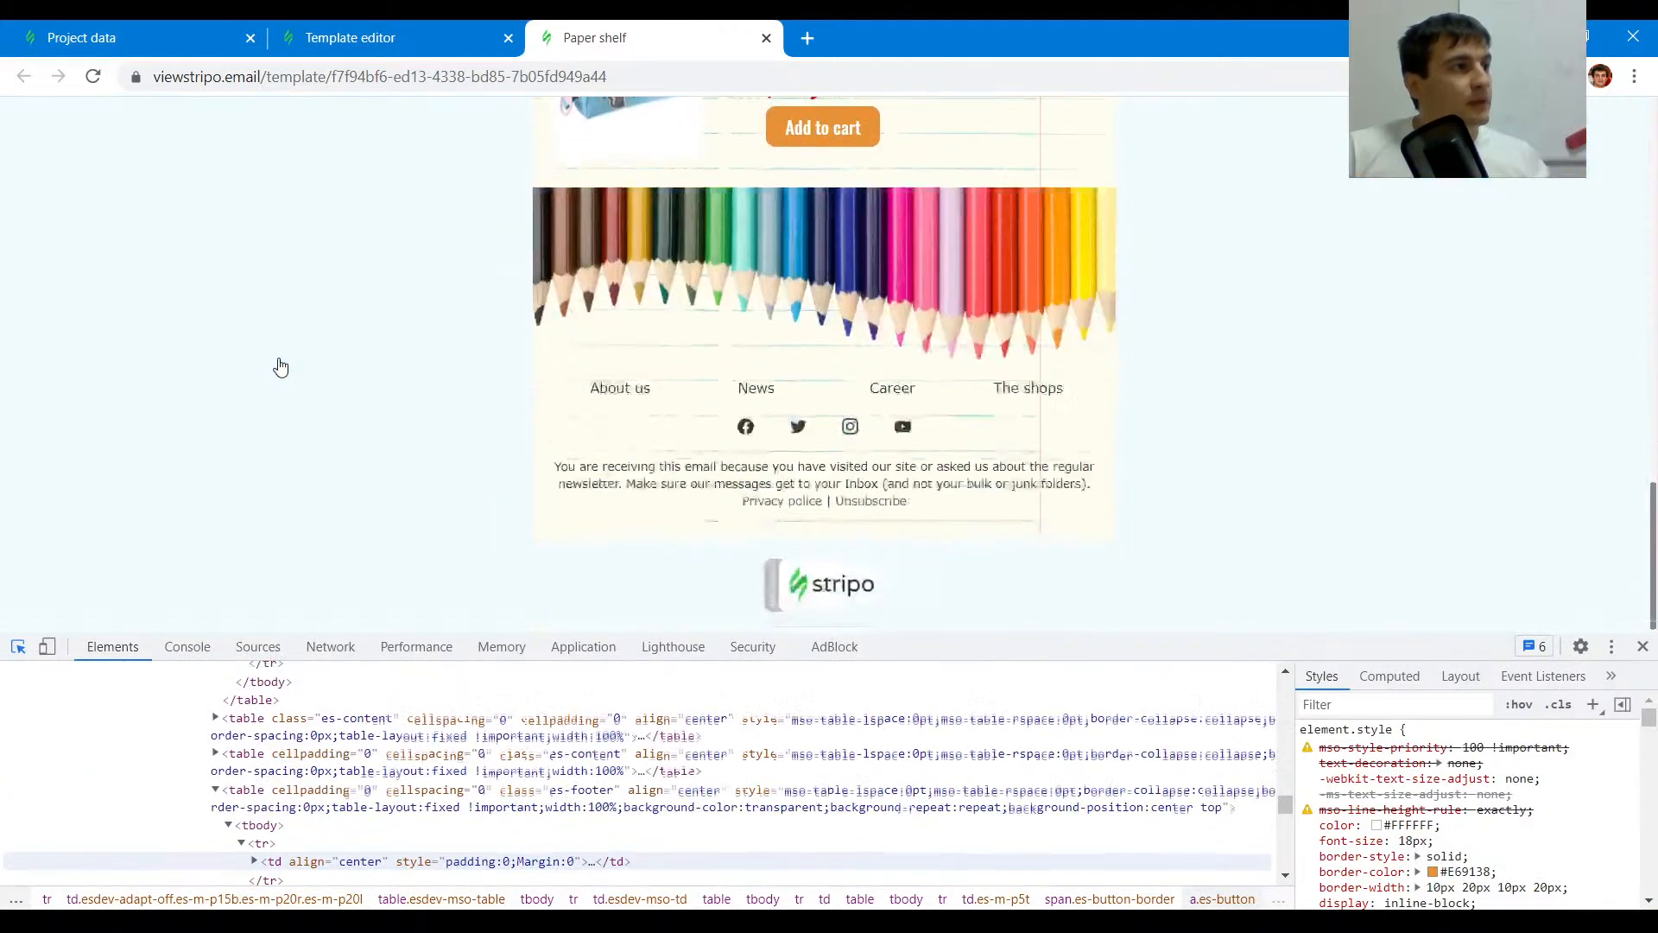
scroll(320, 298, up, 10)
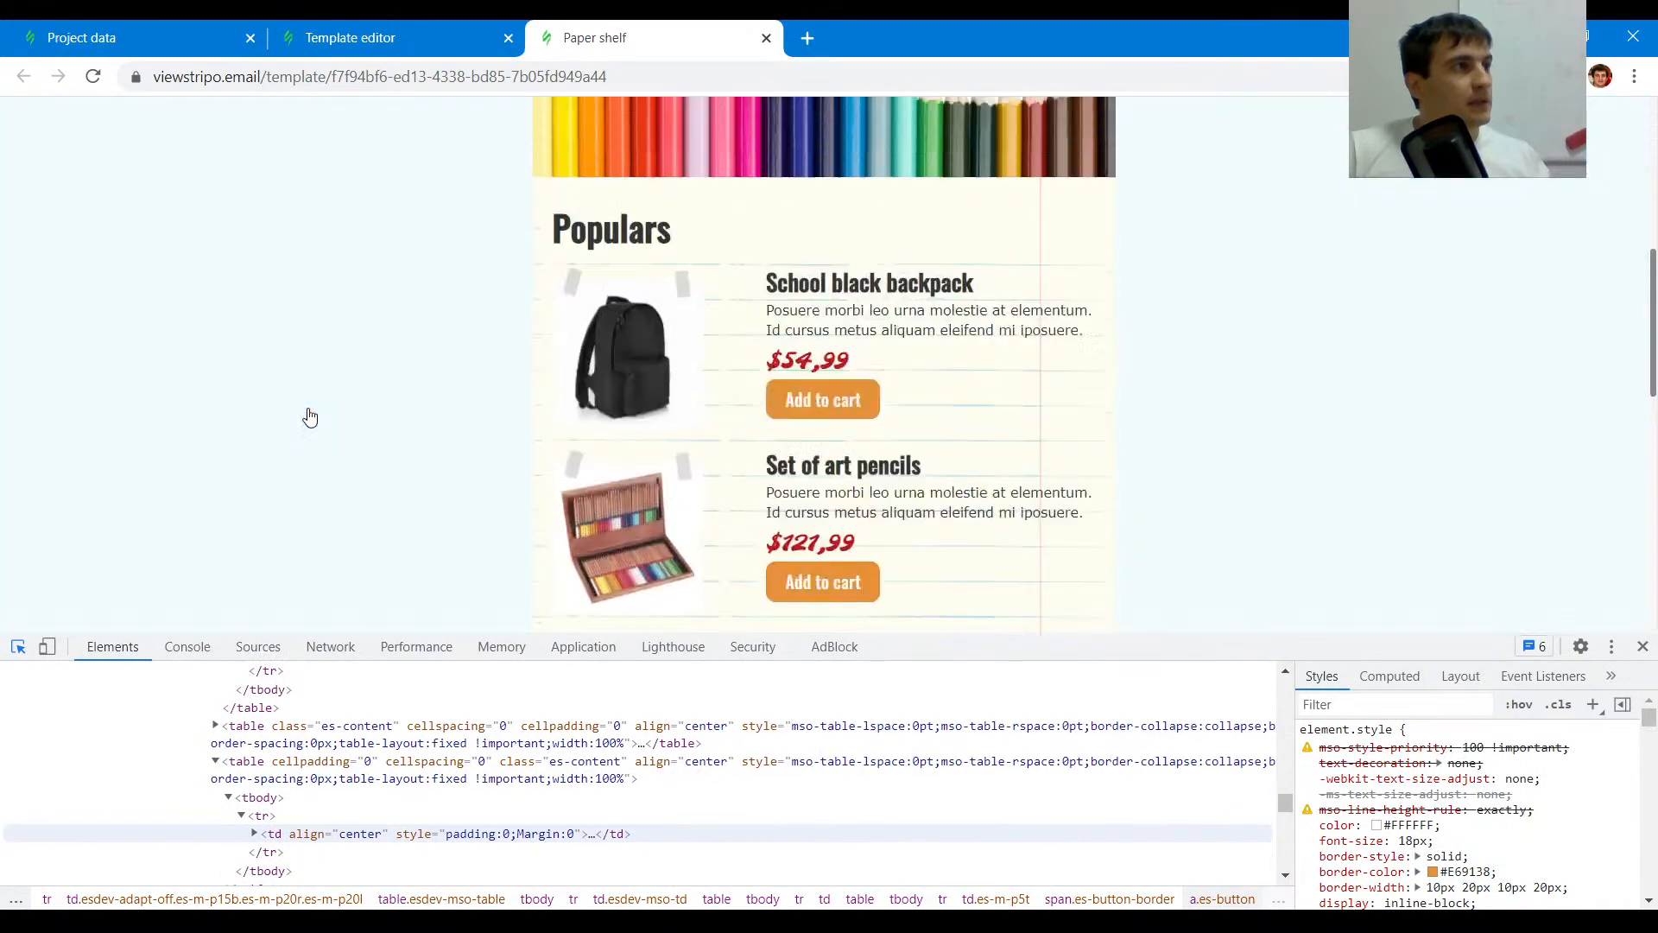
scroll(337, 340, up, 8)
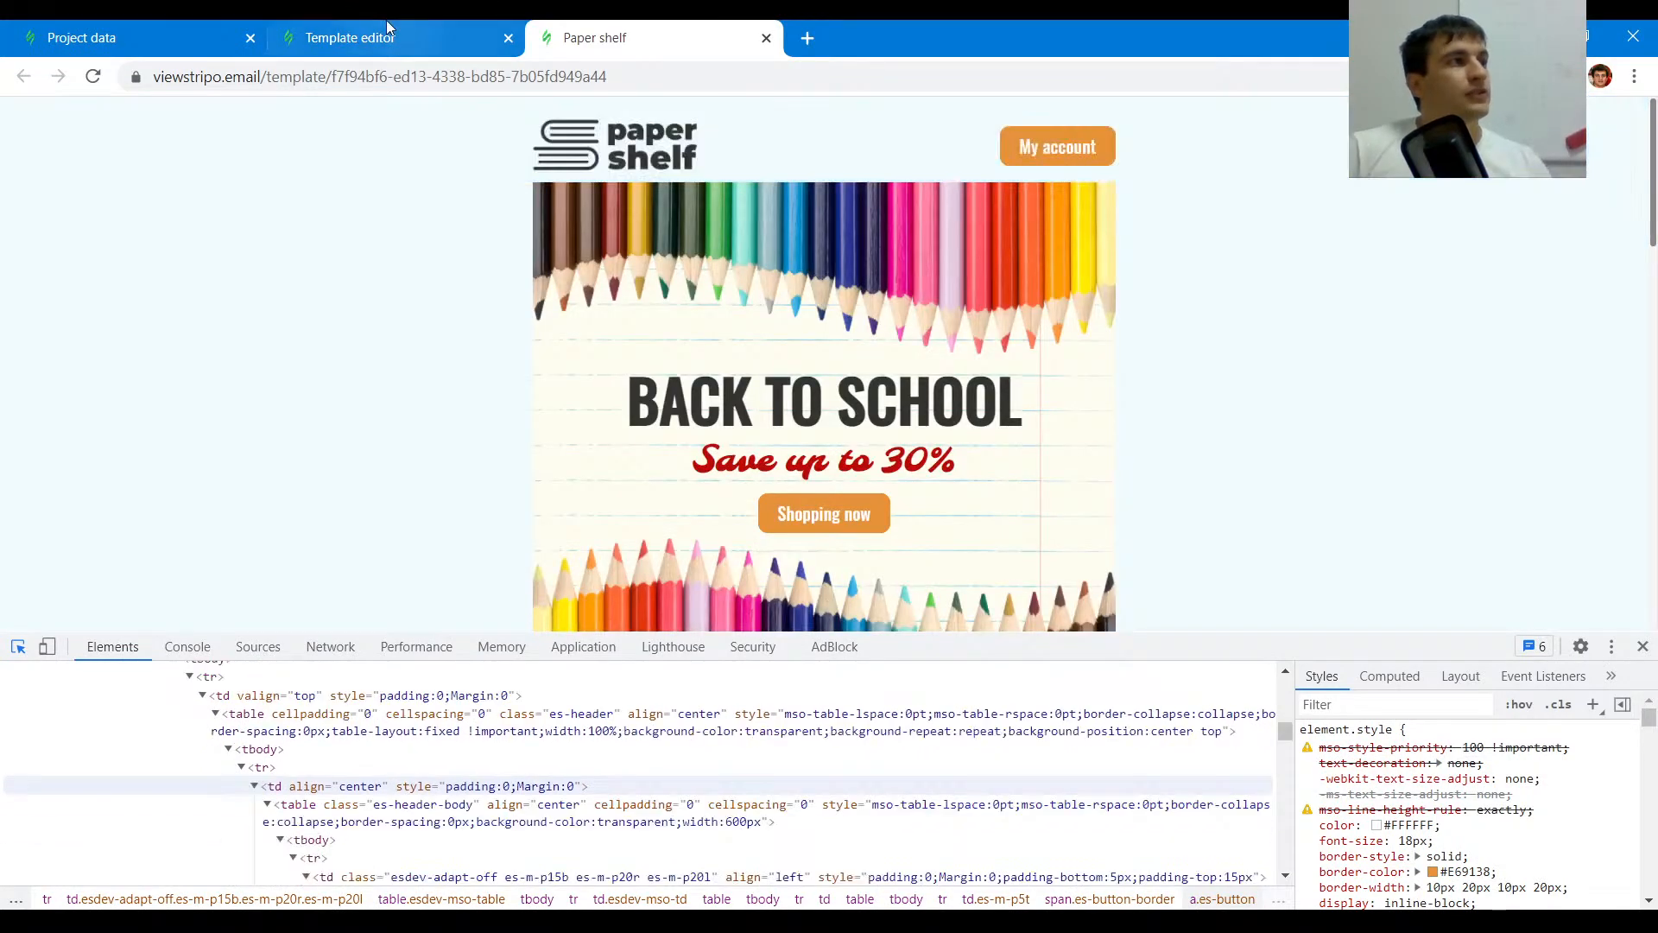
- Add a new stripe with a one-column structure above the footer stripe
click(388, 34)
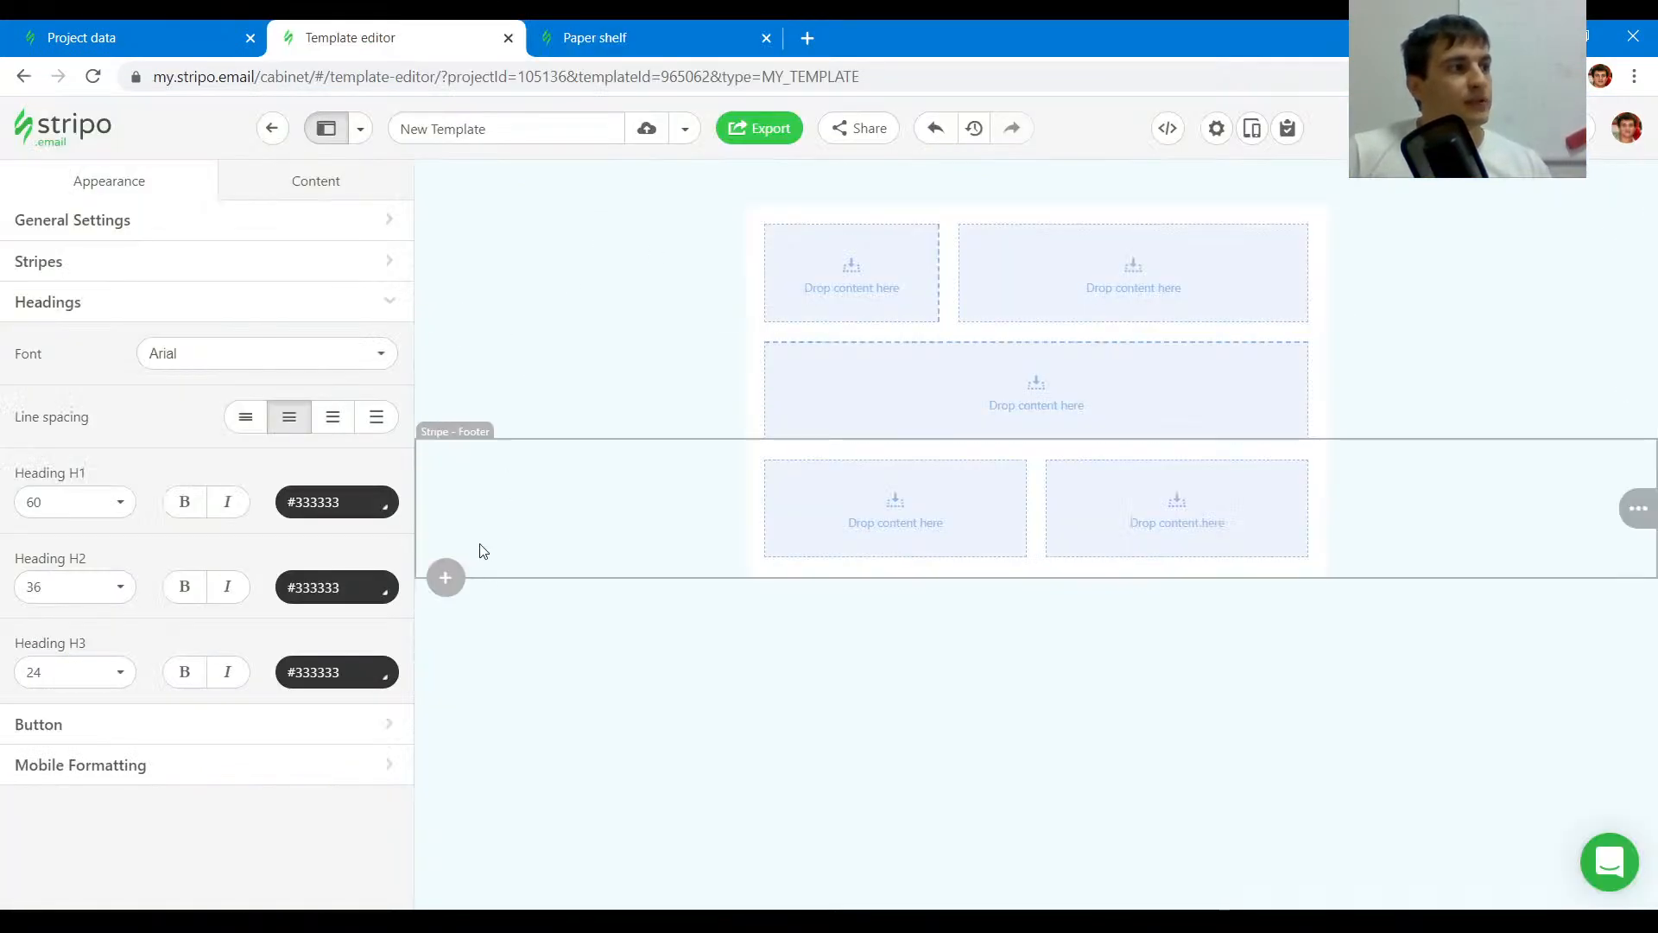
click(446, 577)
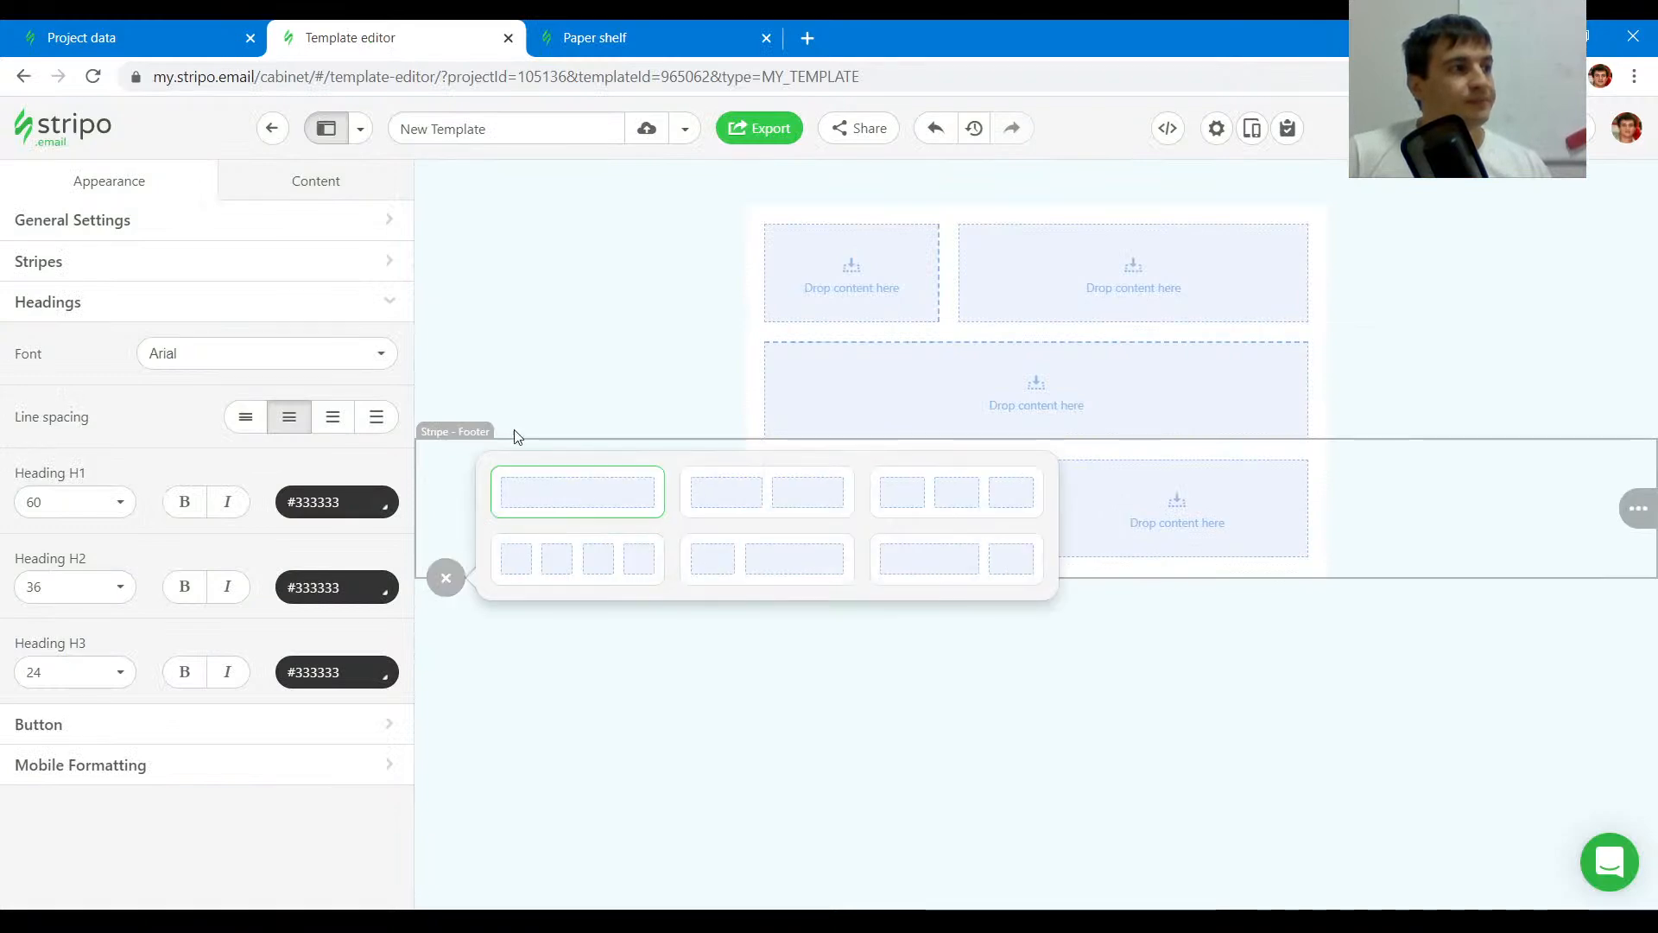
click(446, 437)
click(550, 406)
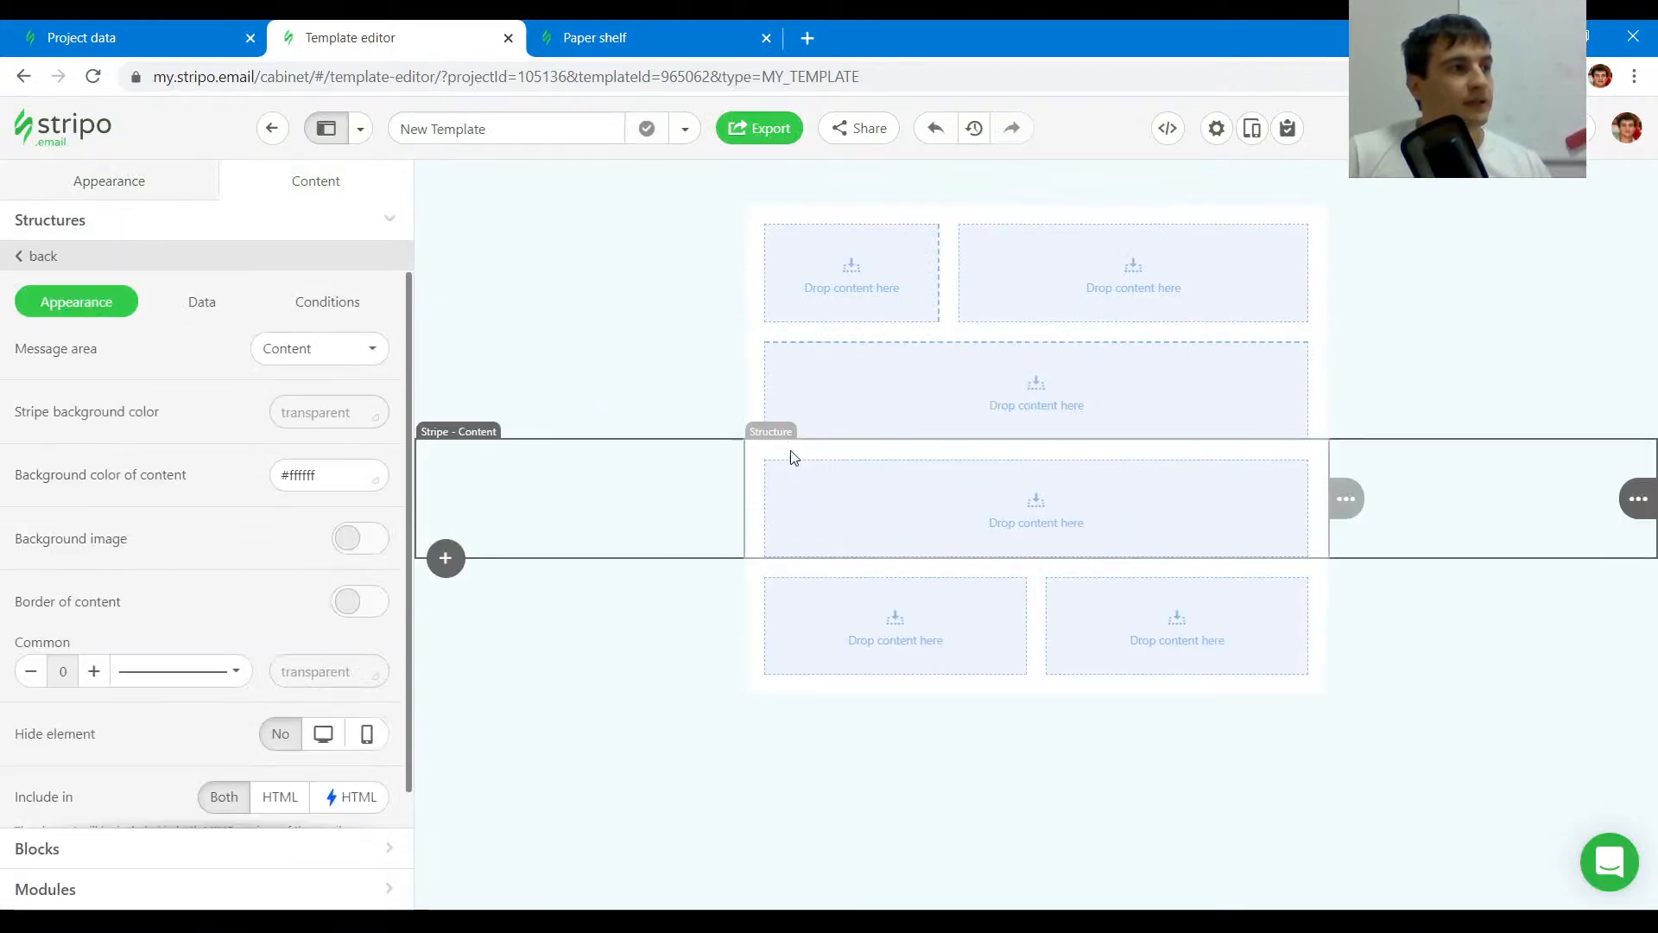
- Inspect the Paper shelf logo image's source in the original email's code
click(637, 26)
click(683, 164)
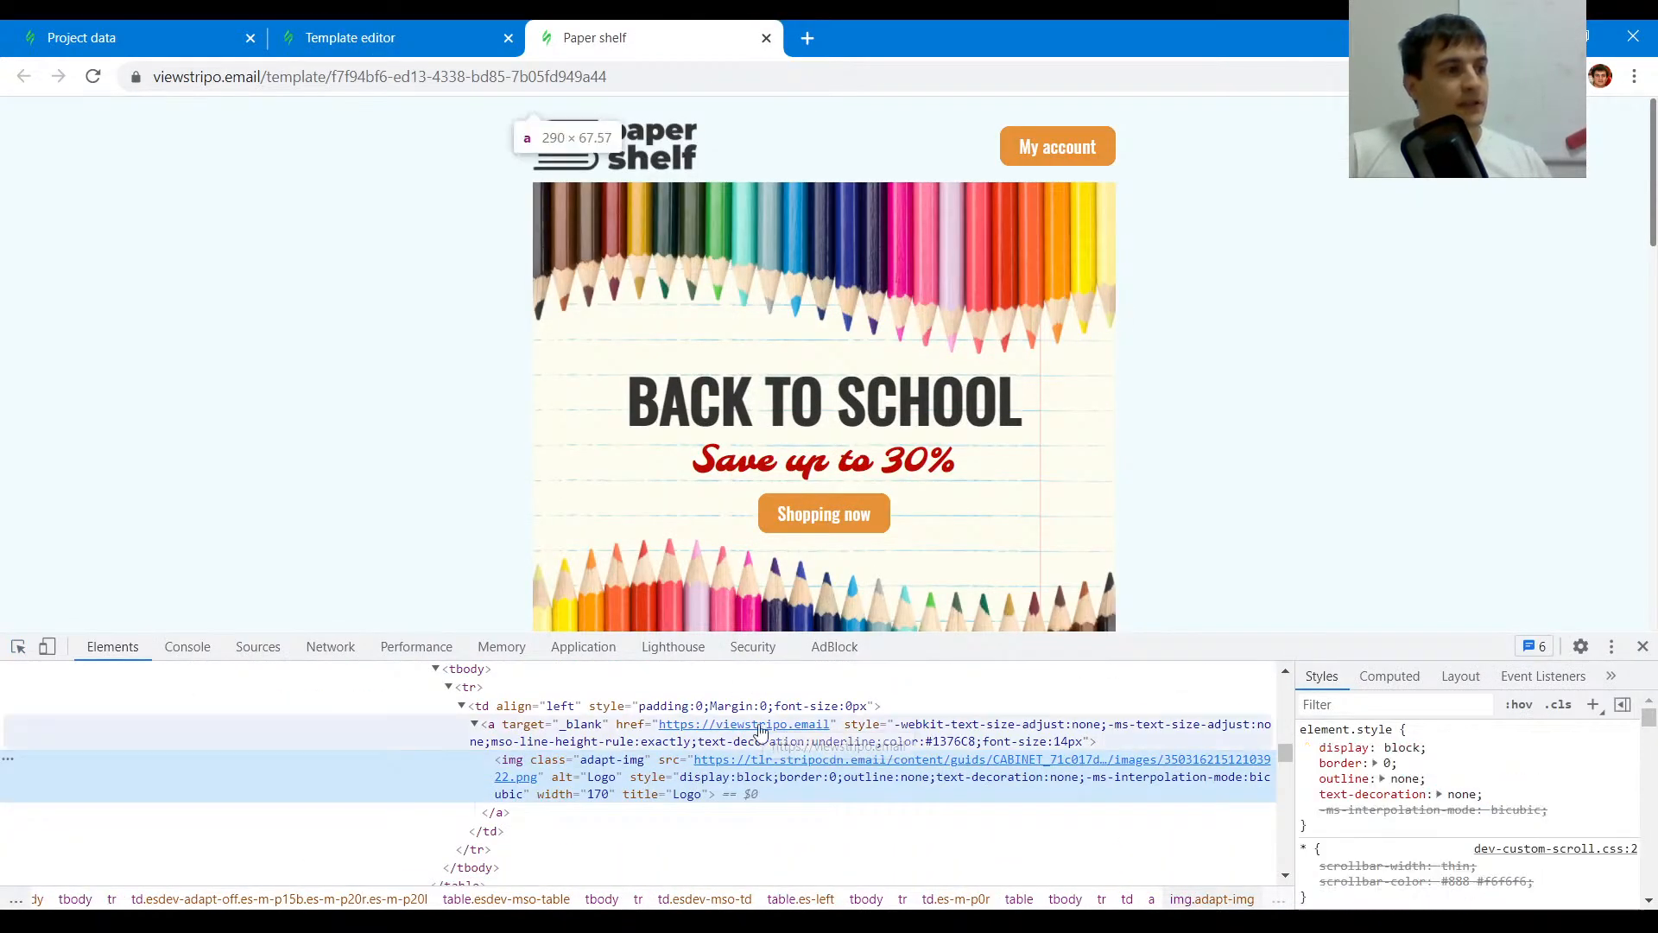
mouse_move(969, 752)
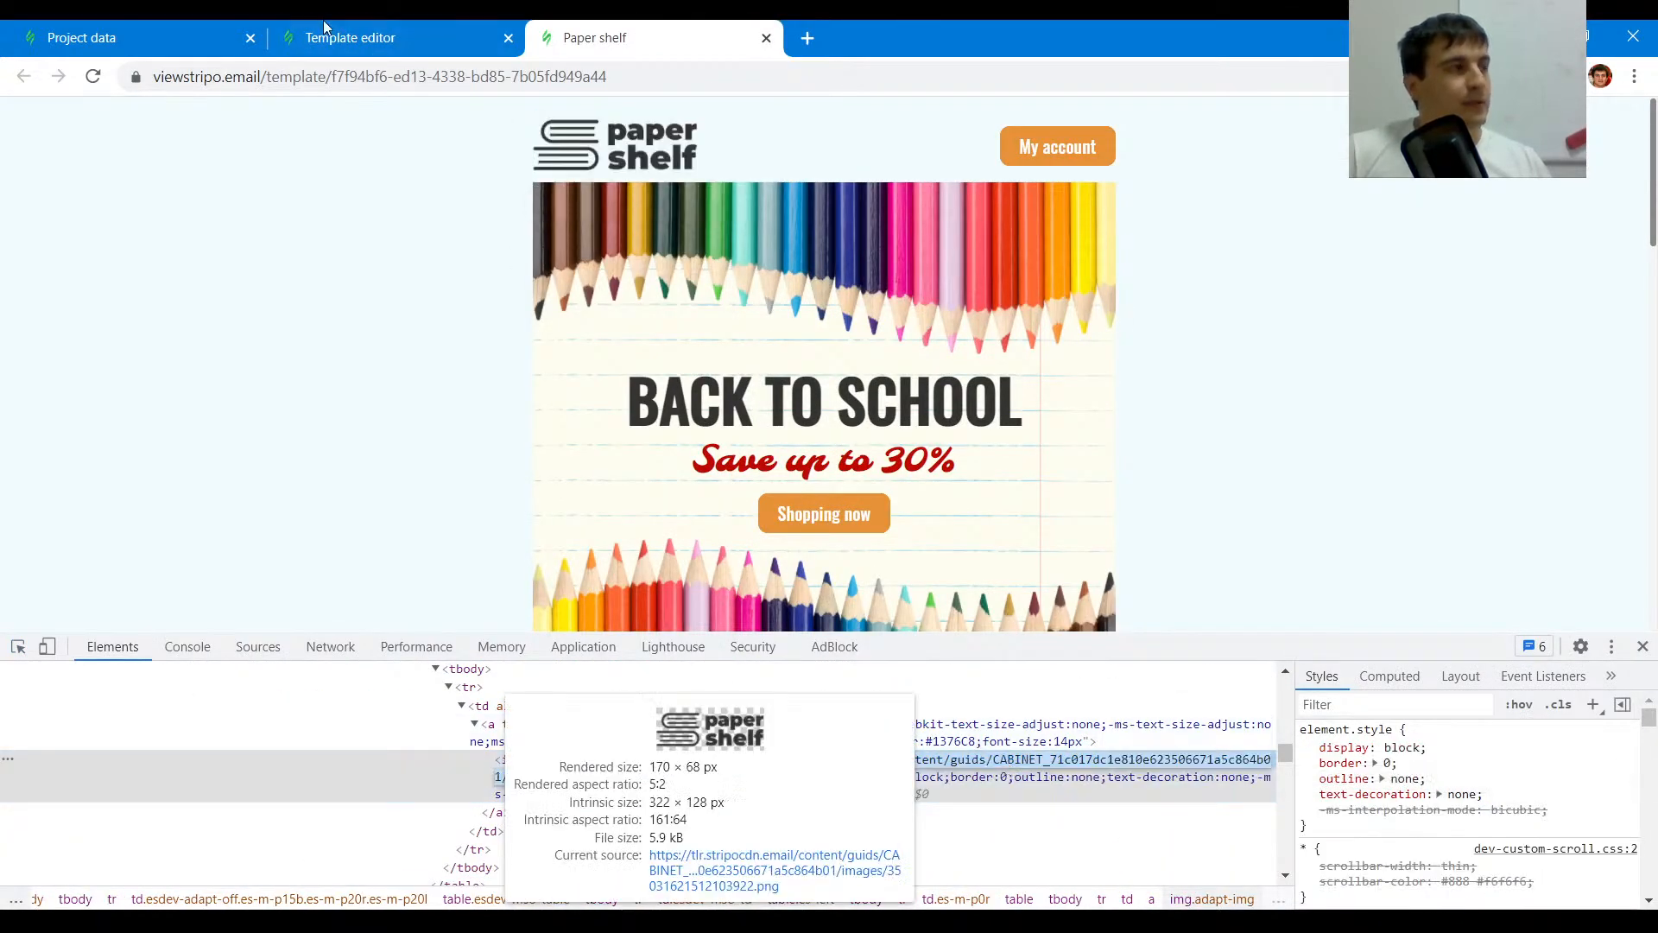
- Insert the Paper shelf logo image into the header's first column using the copied image URL
click(381, 32)
click(609, 34)
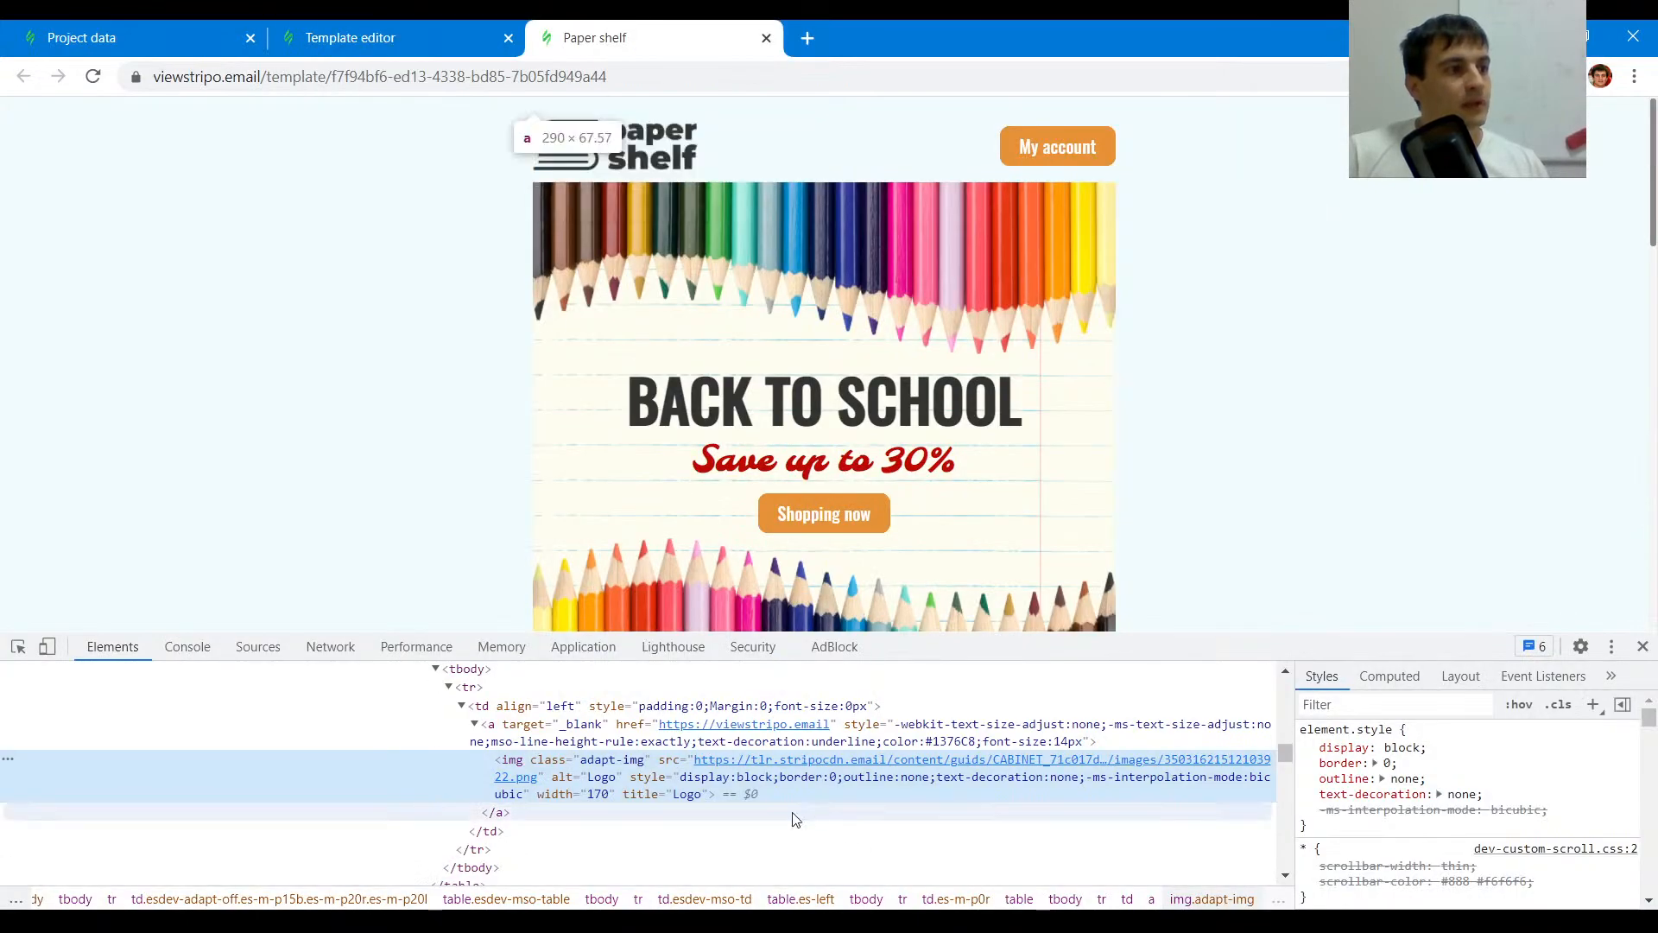
click(446, 28)
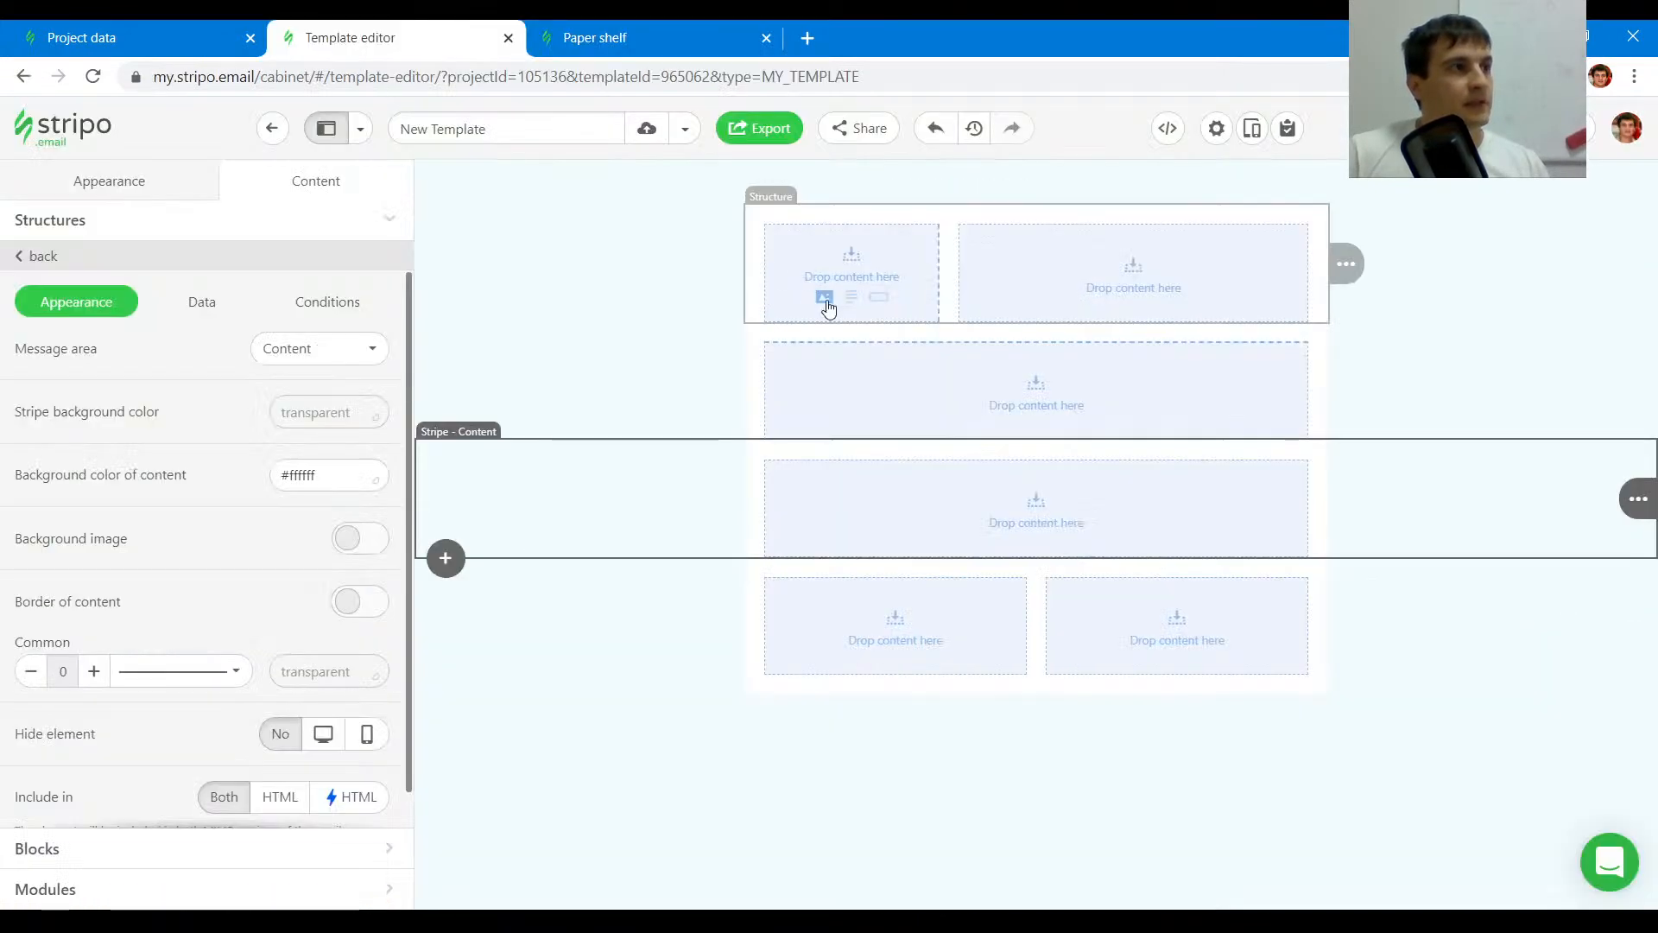
click(825, 298)
click(159, 526)
key(ctrl+v)
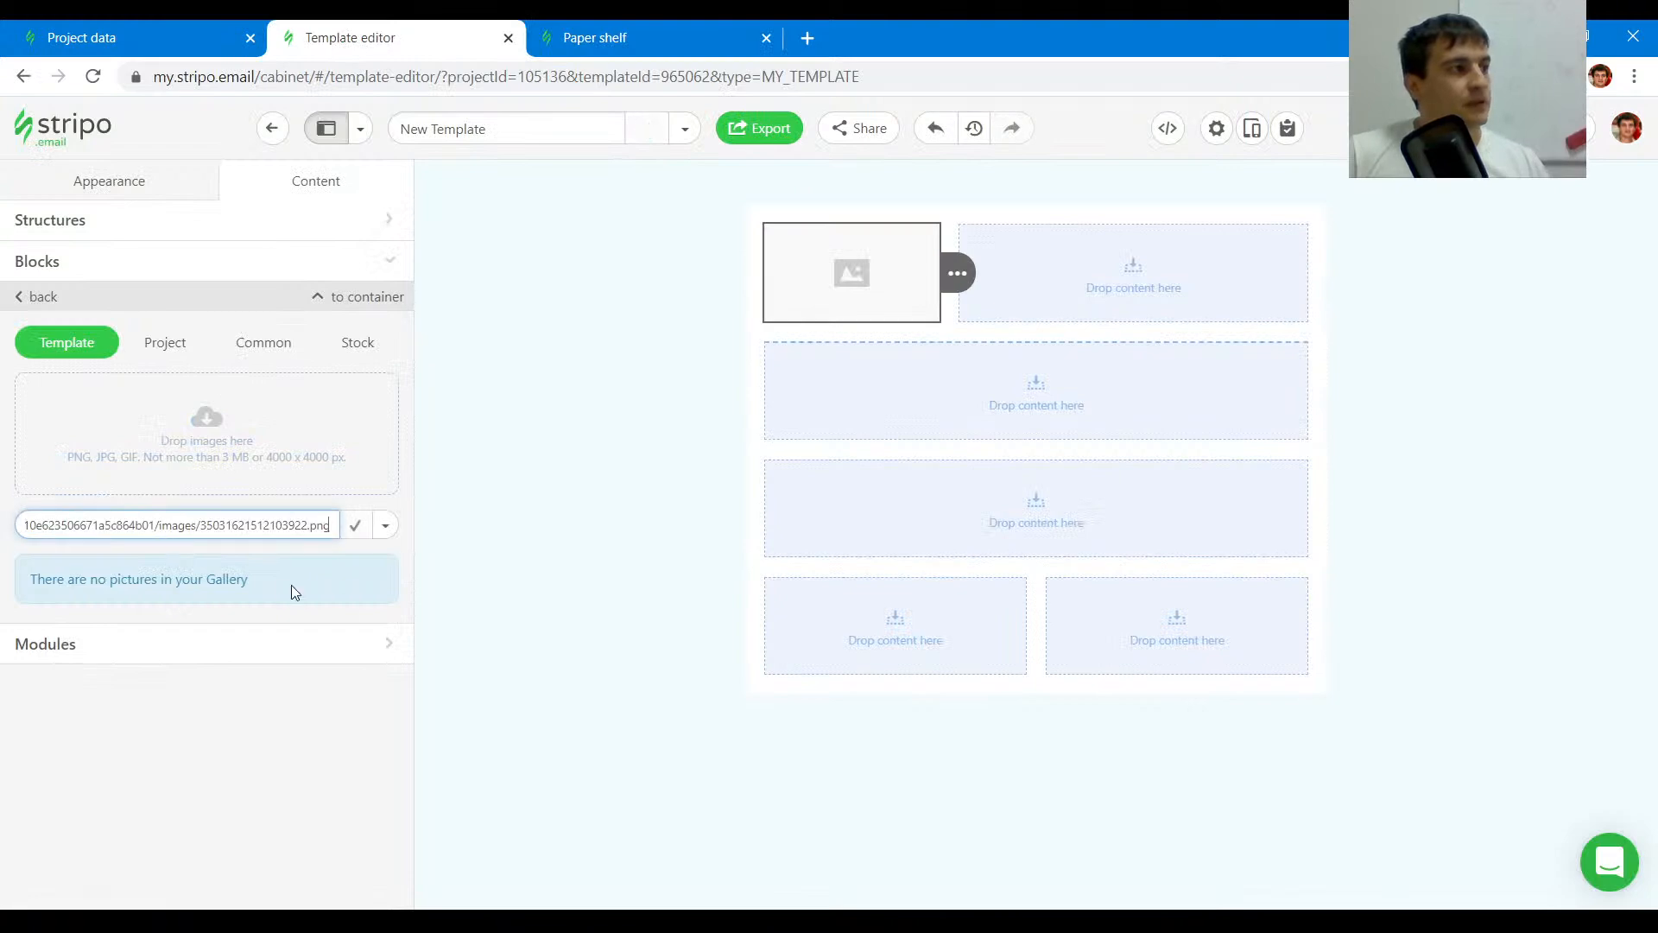
click(387, 526)
click(296, 588)
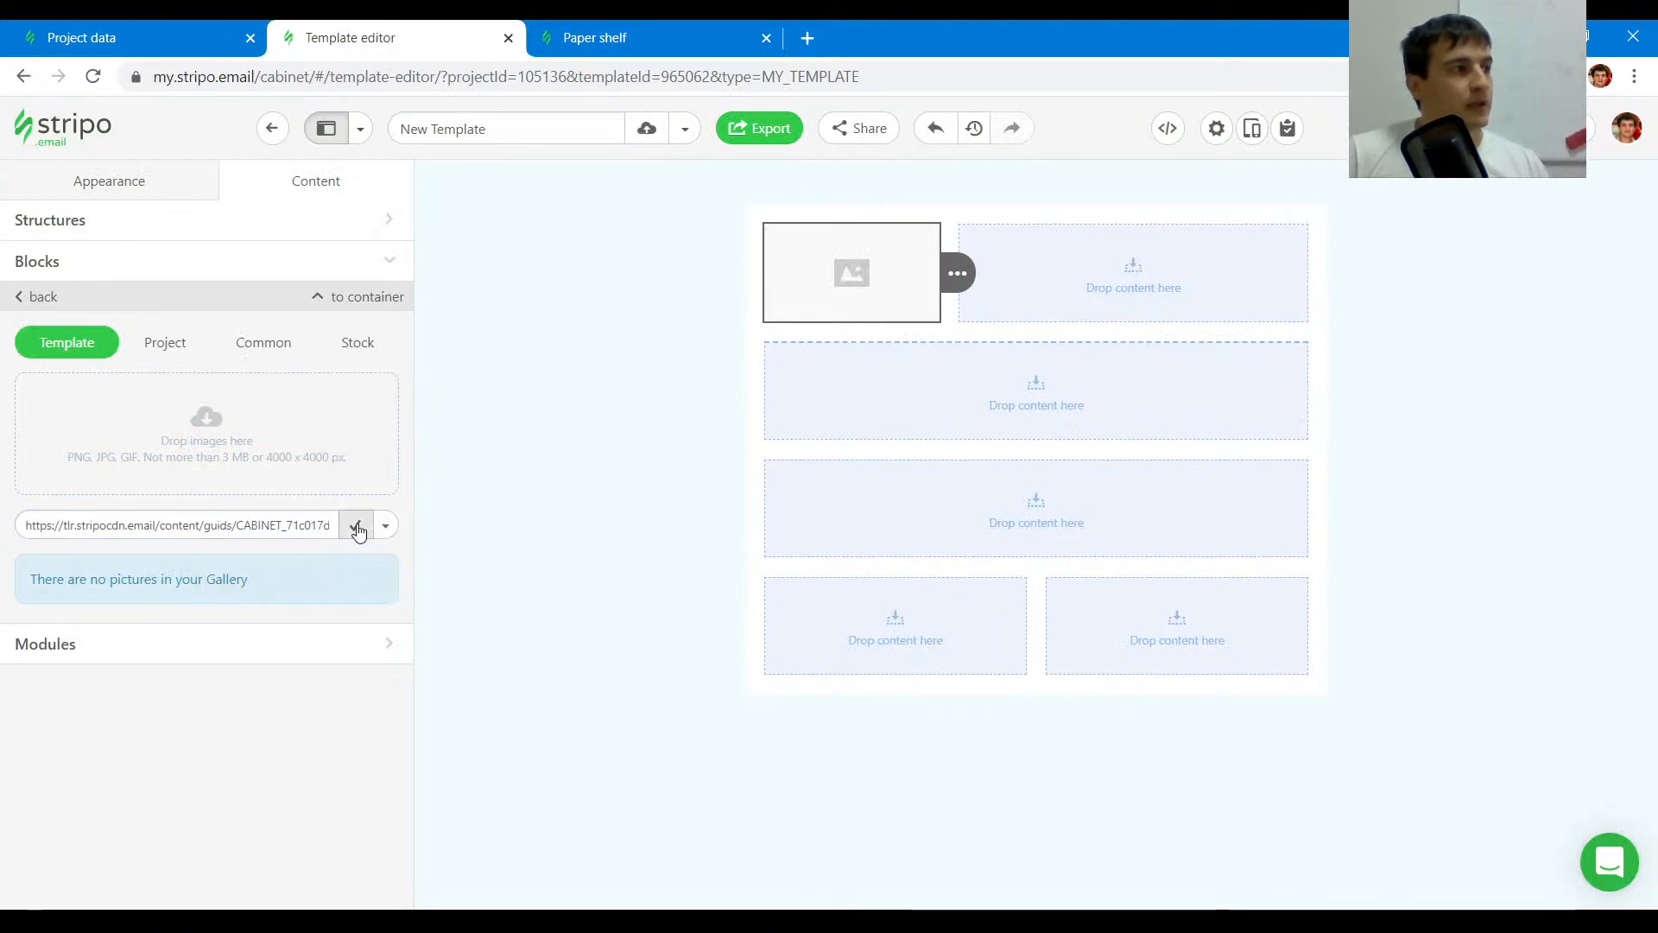
click(356, 525)
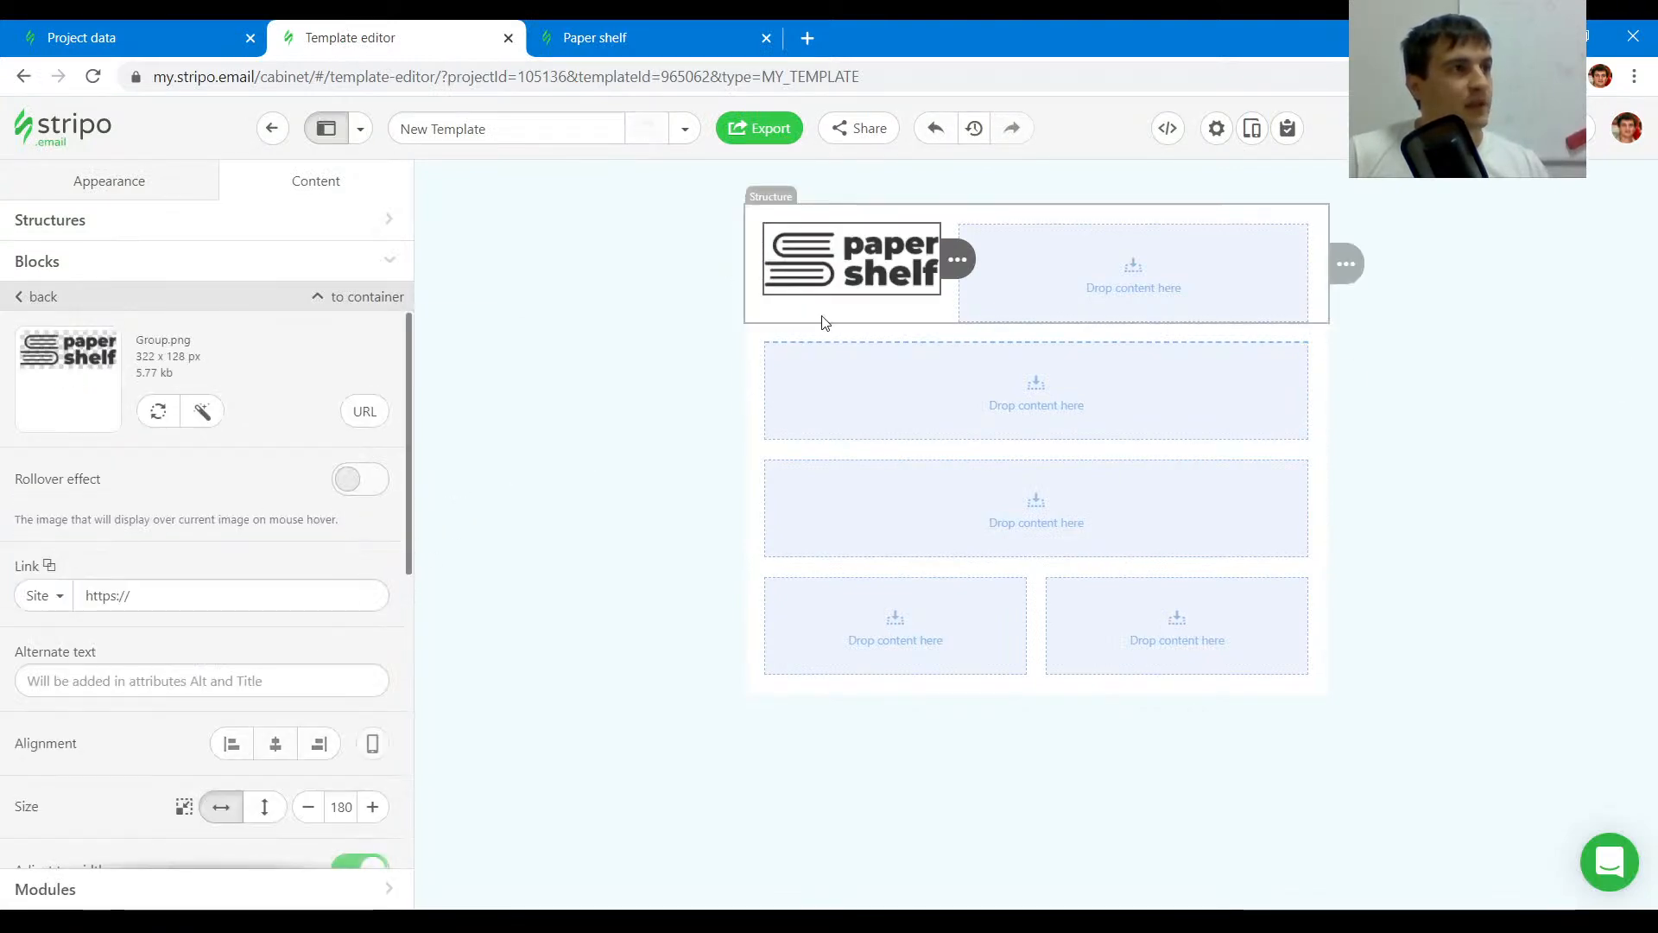
- Set the header stripe's content background color to transparent
click(559, 278)
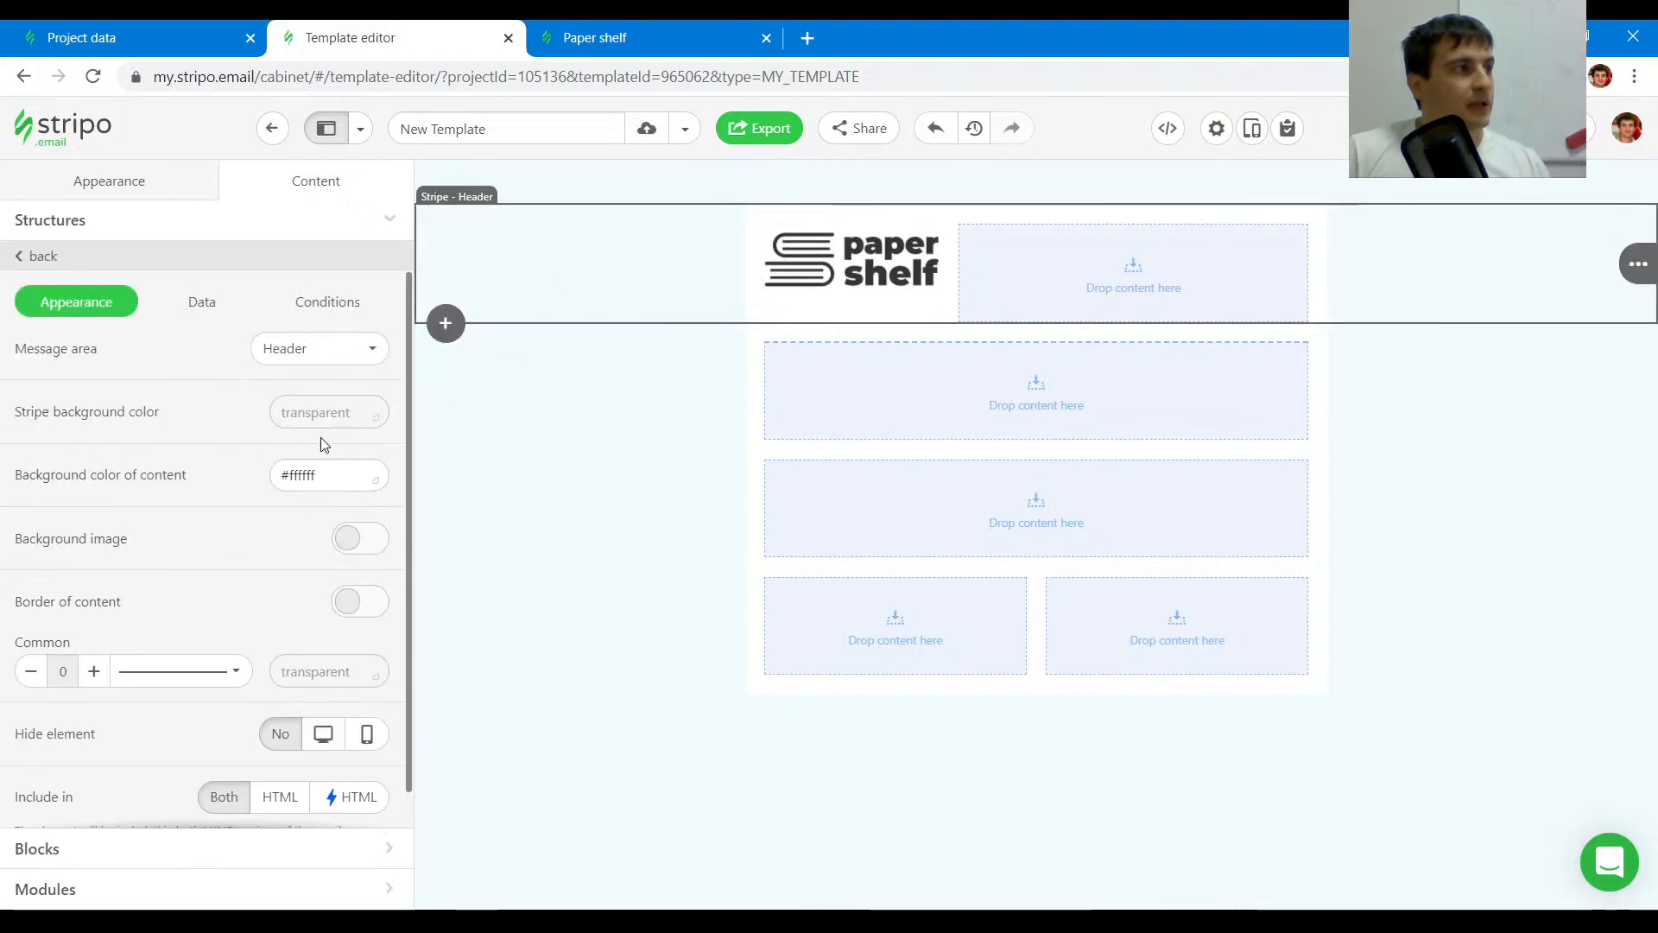
click(335, 476)
click(267, 624)
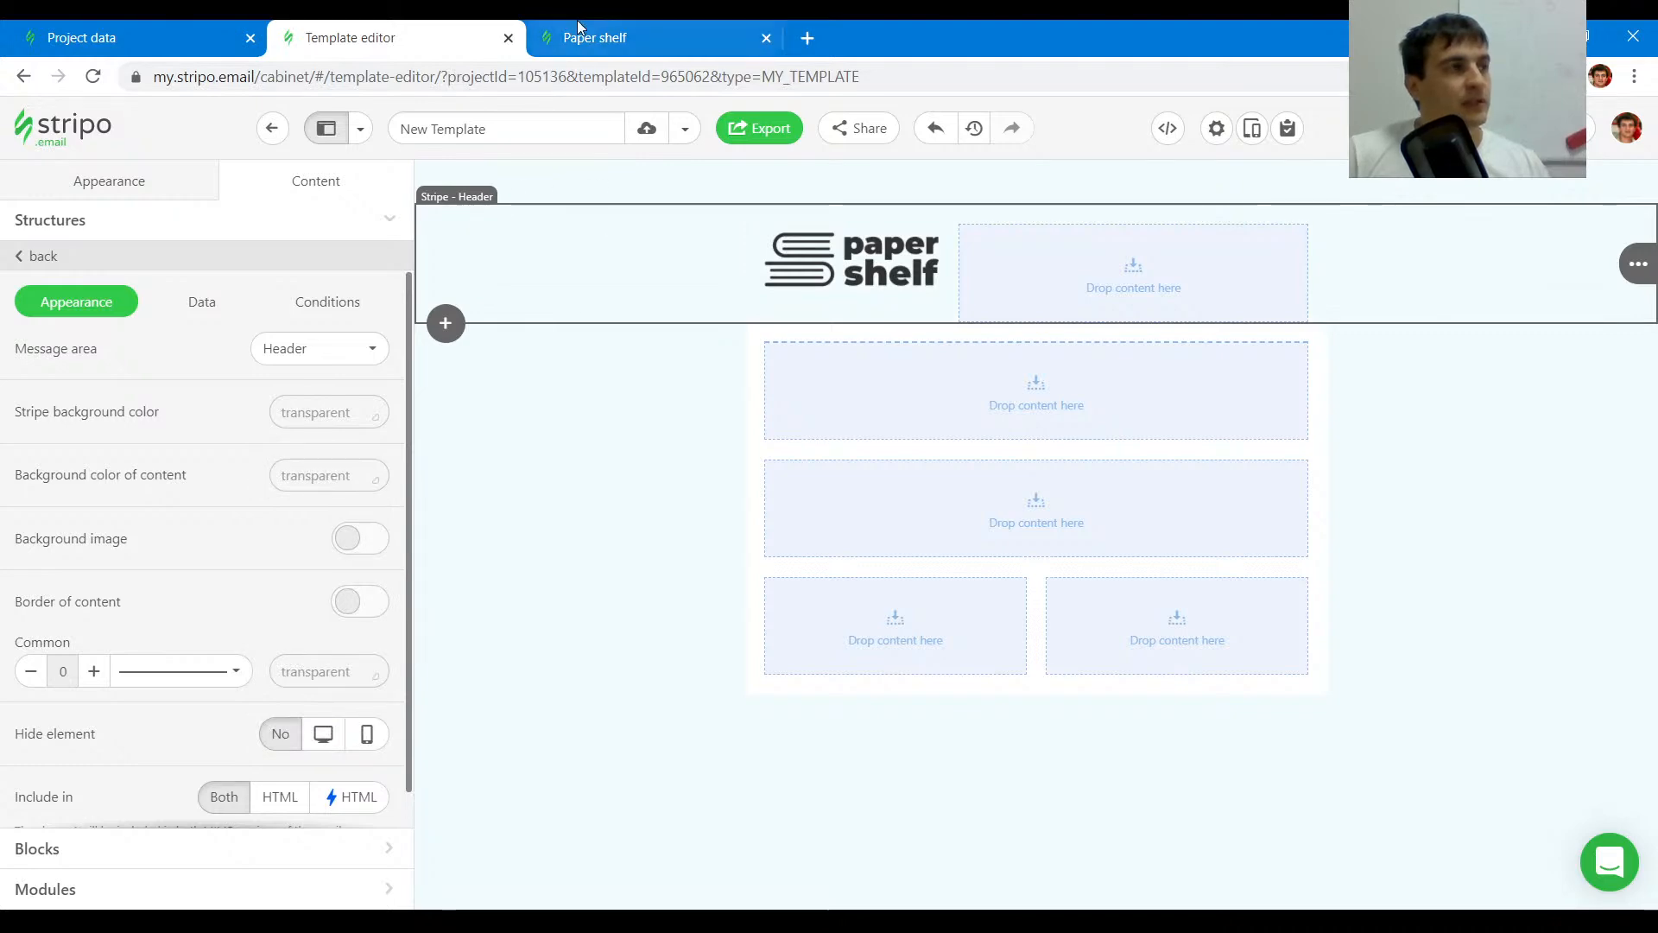
- Add a button block in the header's second column
click(642, 31)
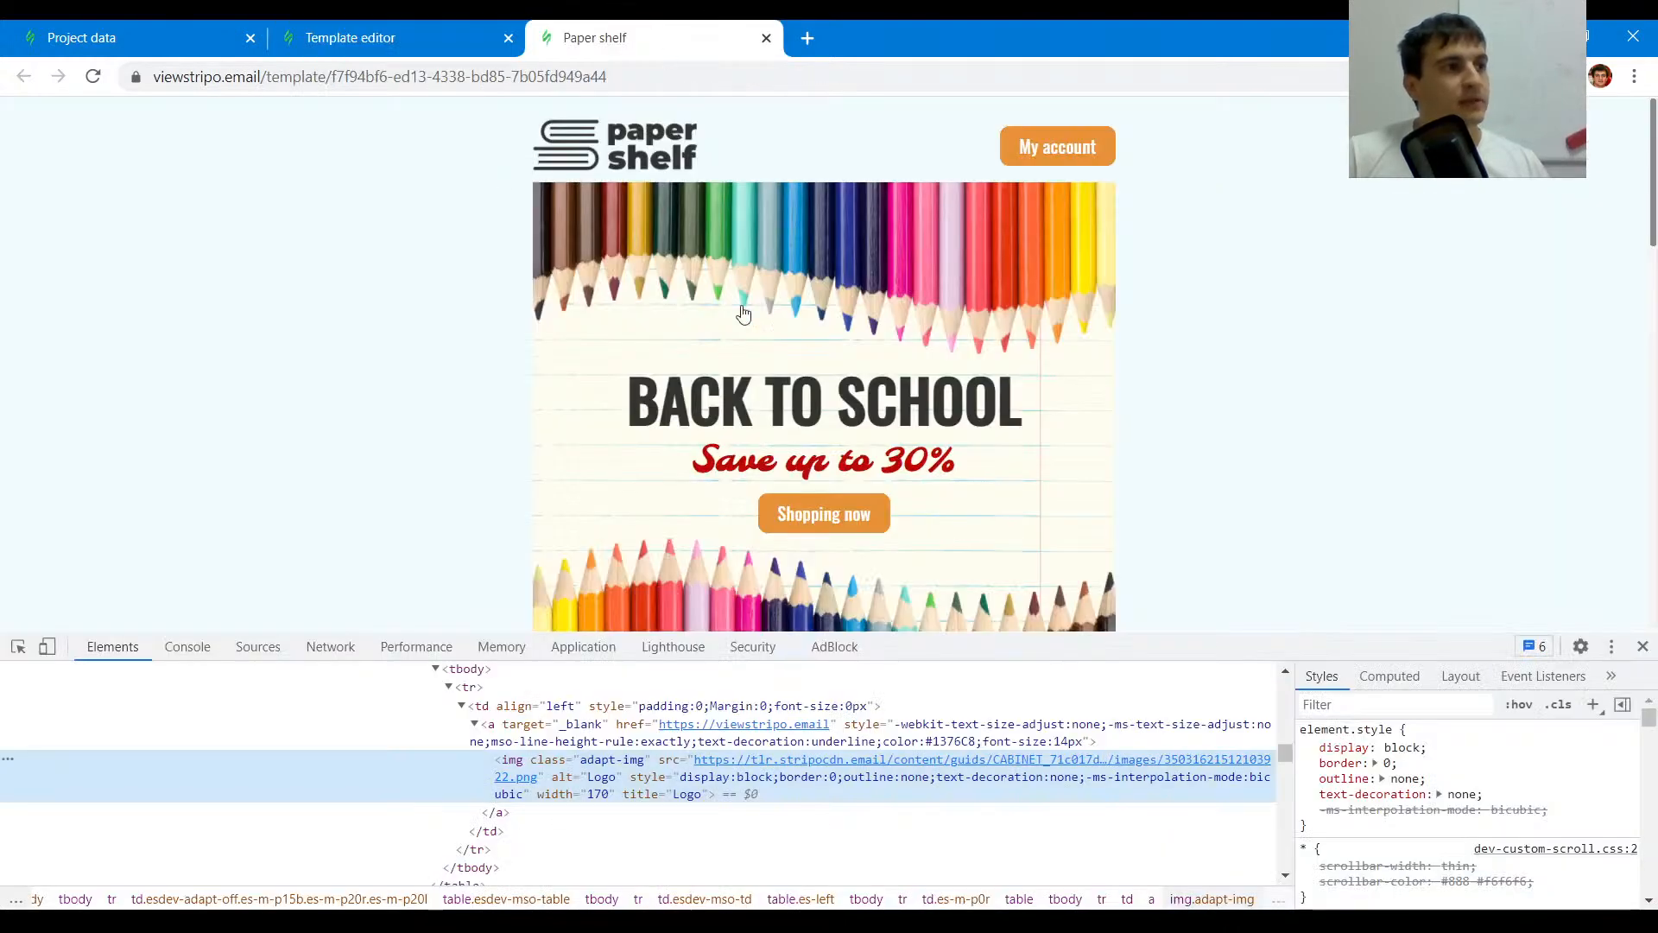
click(281, 35)
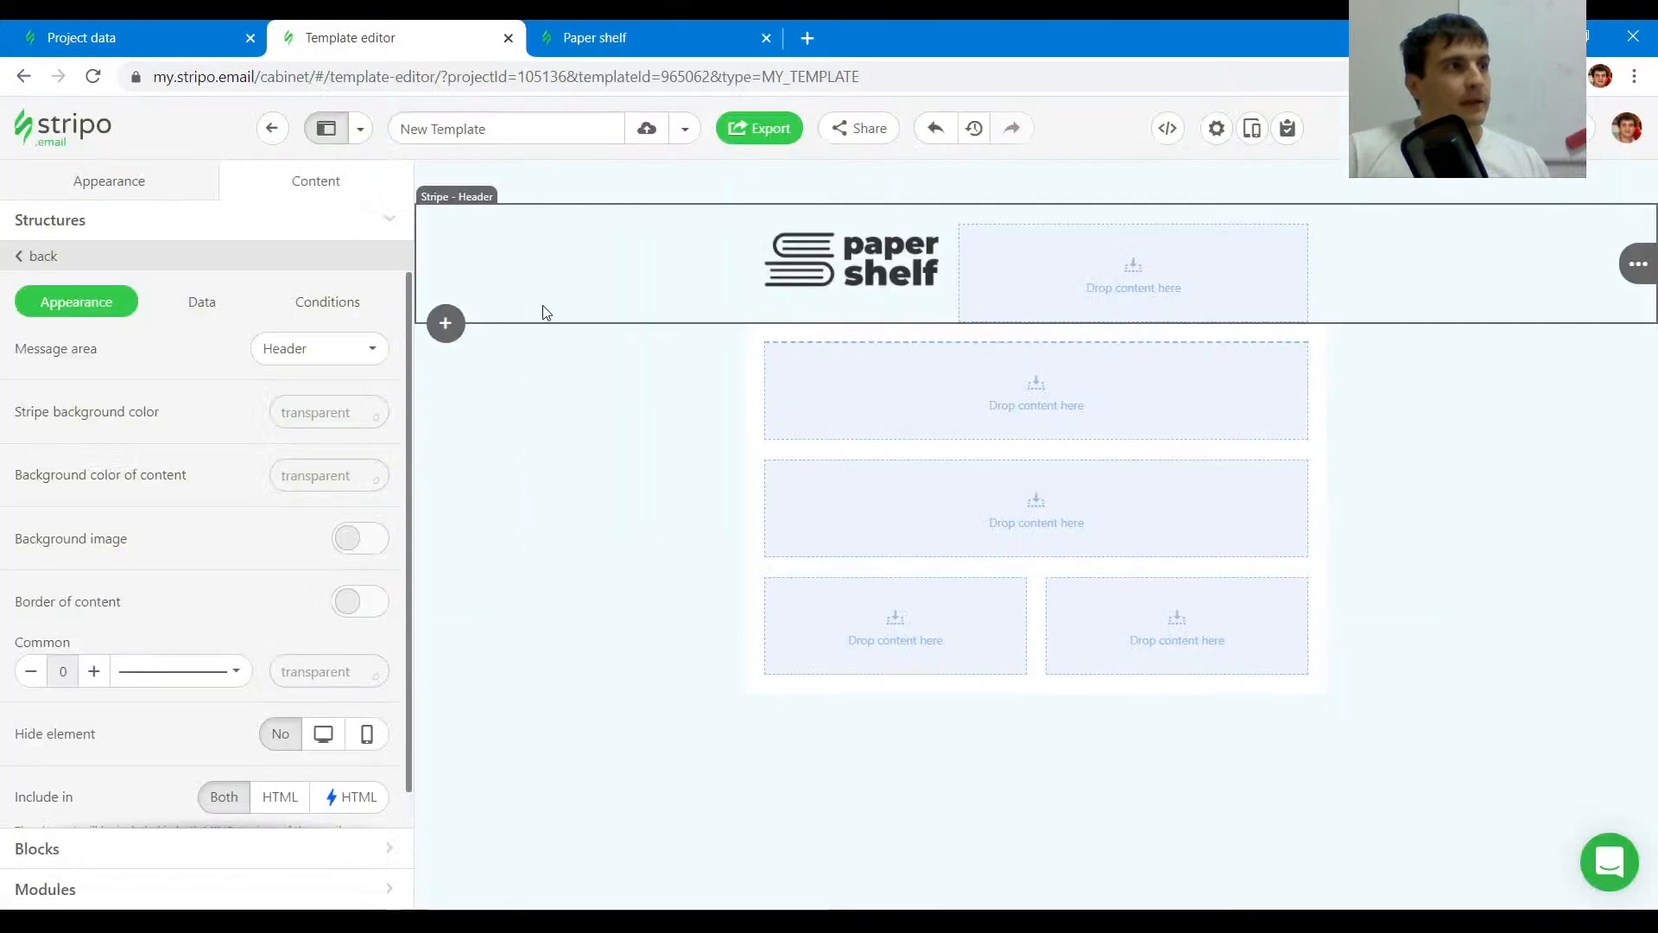
click(1160, 301)
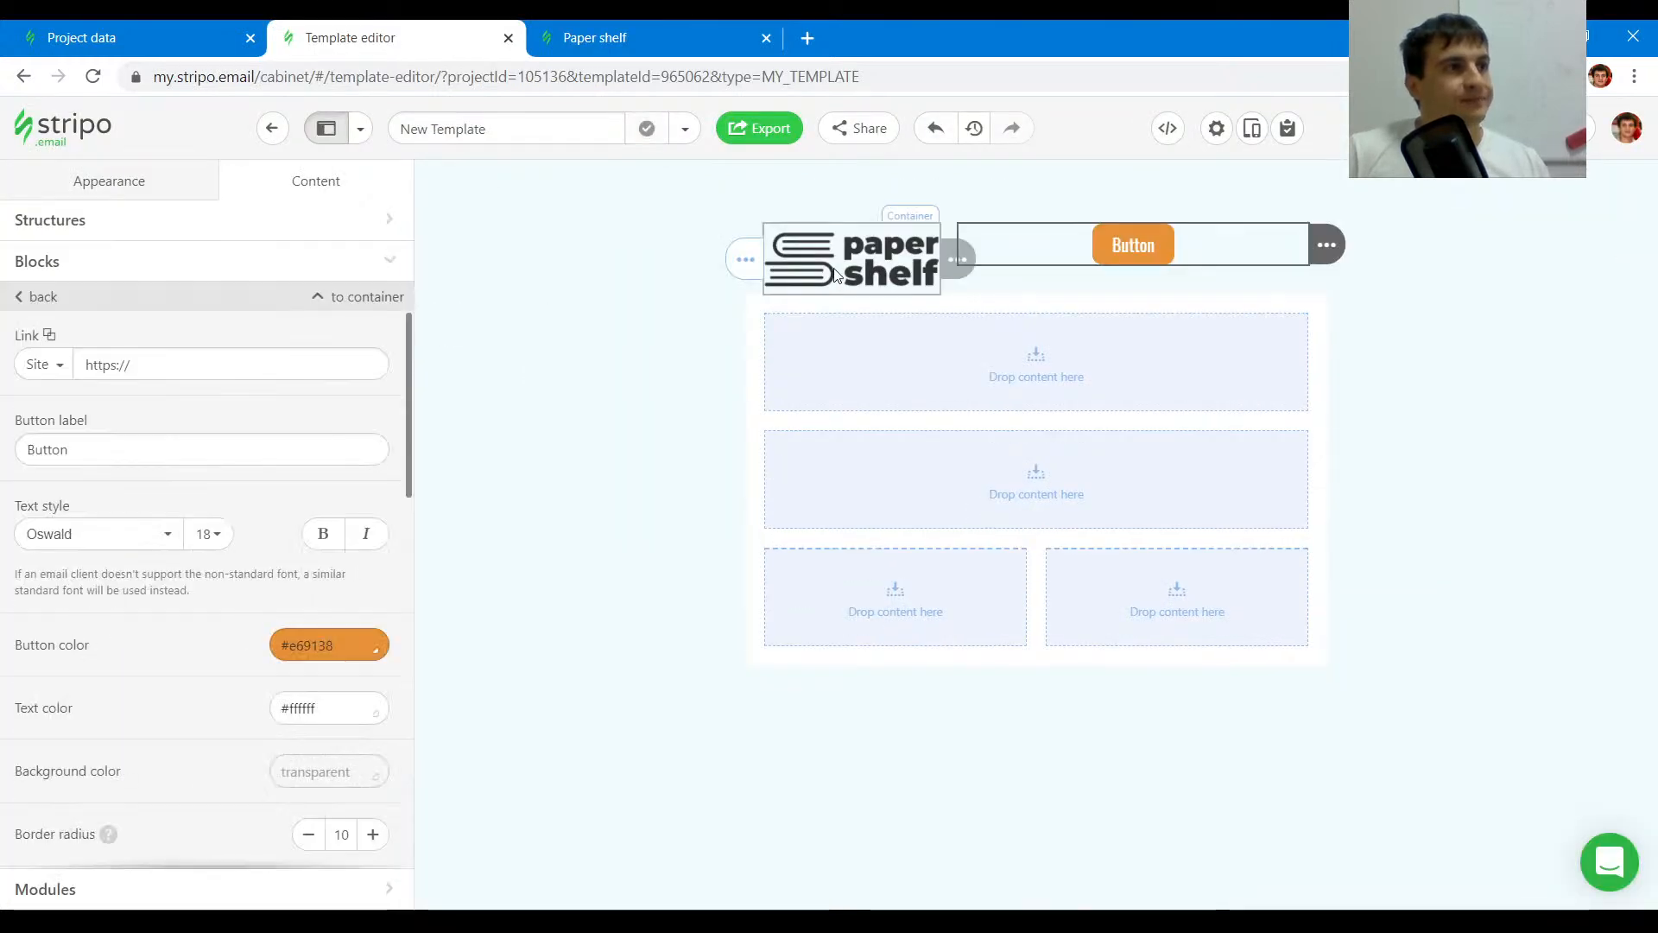
click(766, 230)
scroll(259, 520, down, 3)
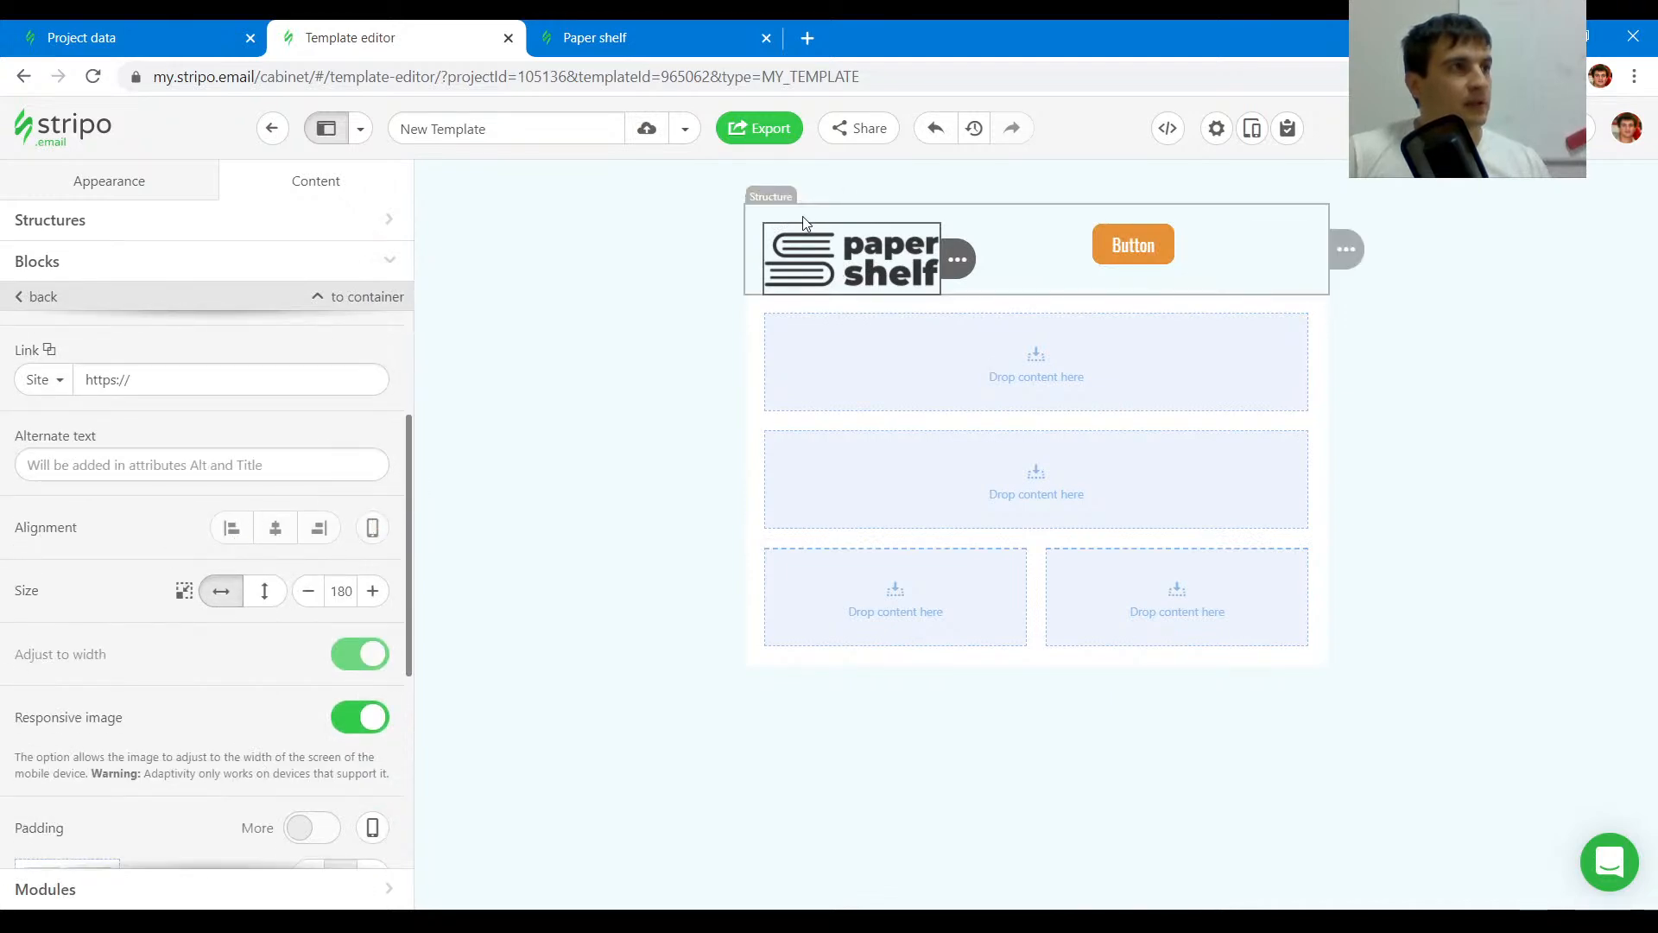
- Align the header button to the right
click(1235, 250)
scroll(229, 548, down, 6)
scroll(259, 559, up, 4)
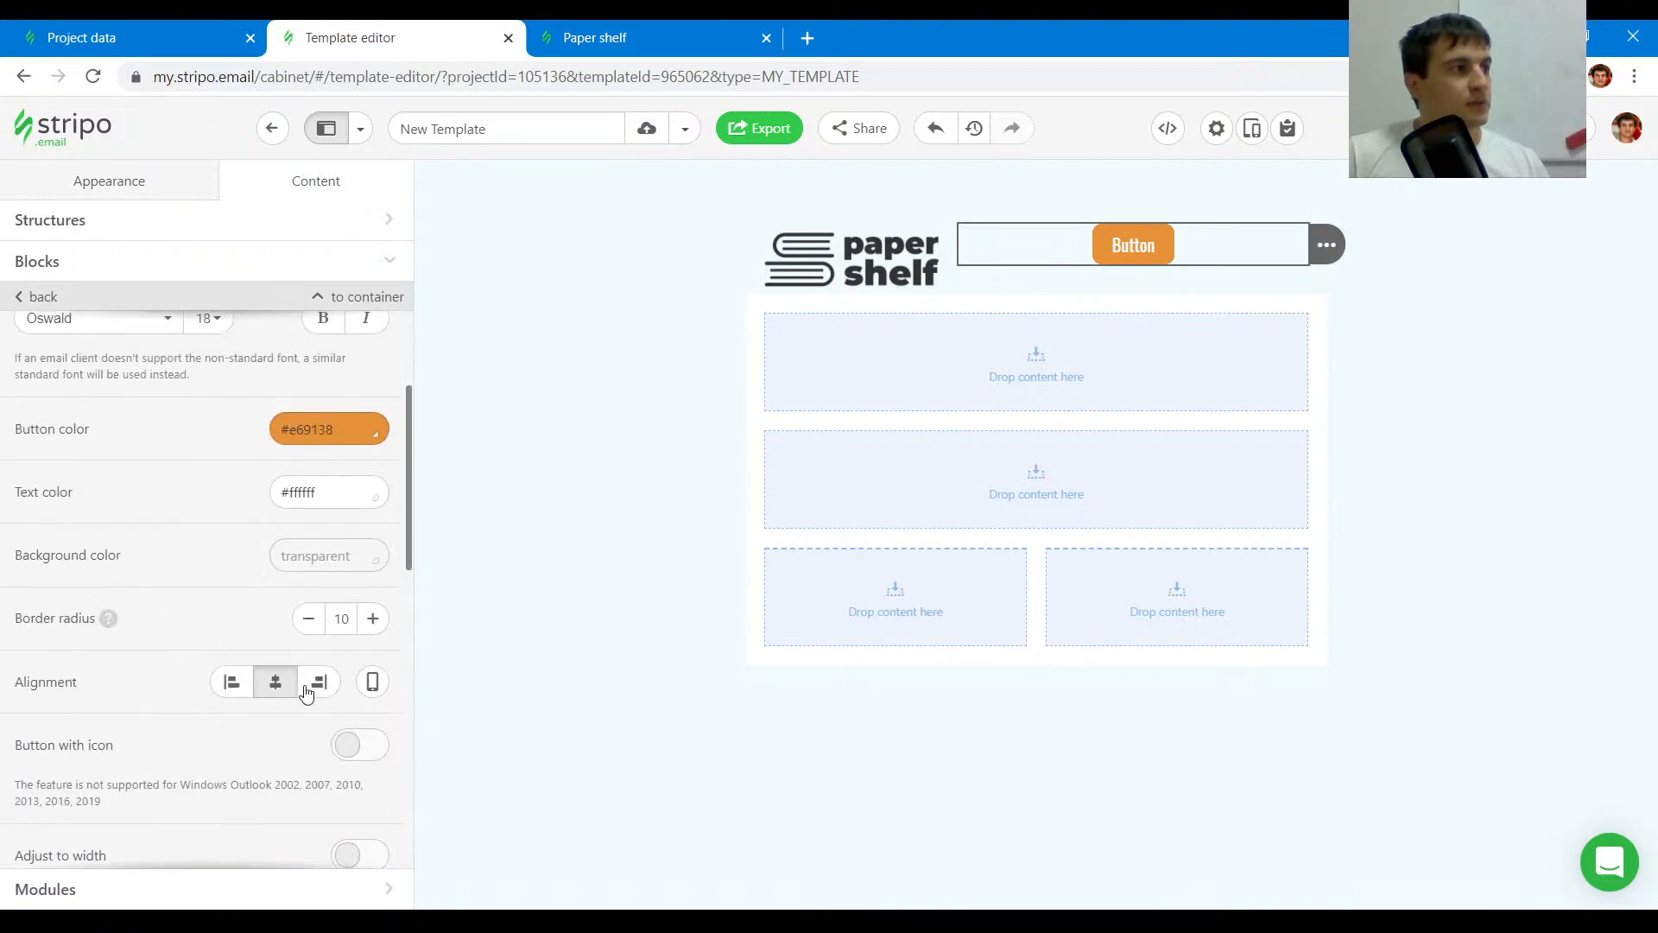
click(319, 682)
- Change the header button's label to "My account"
click(558, 28)
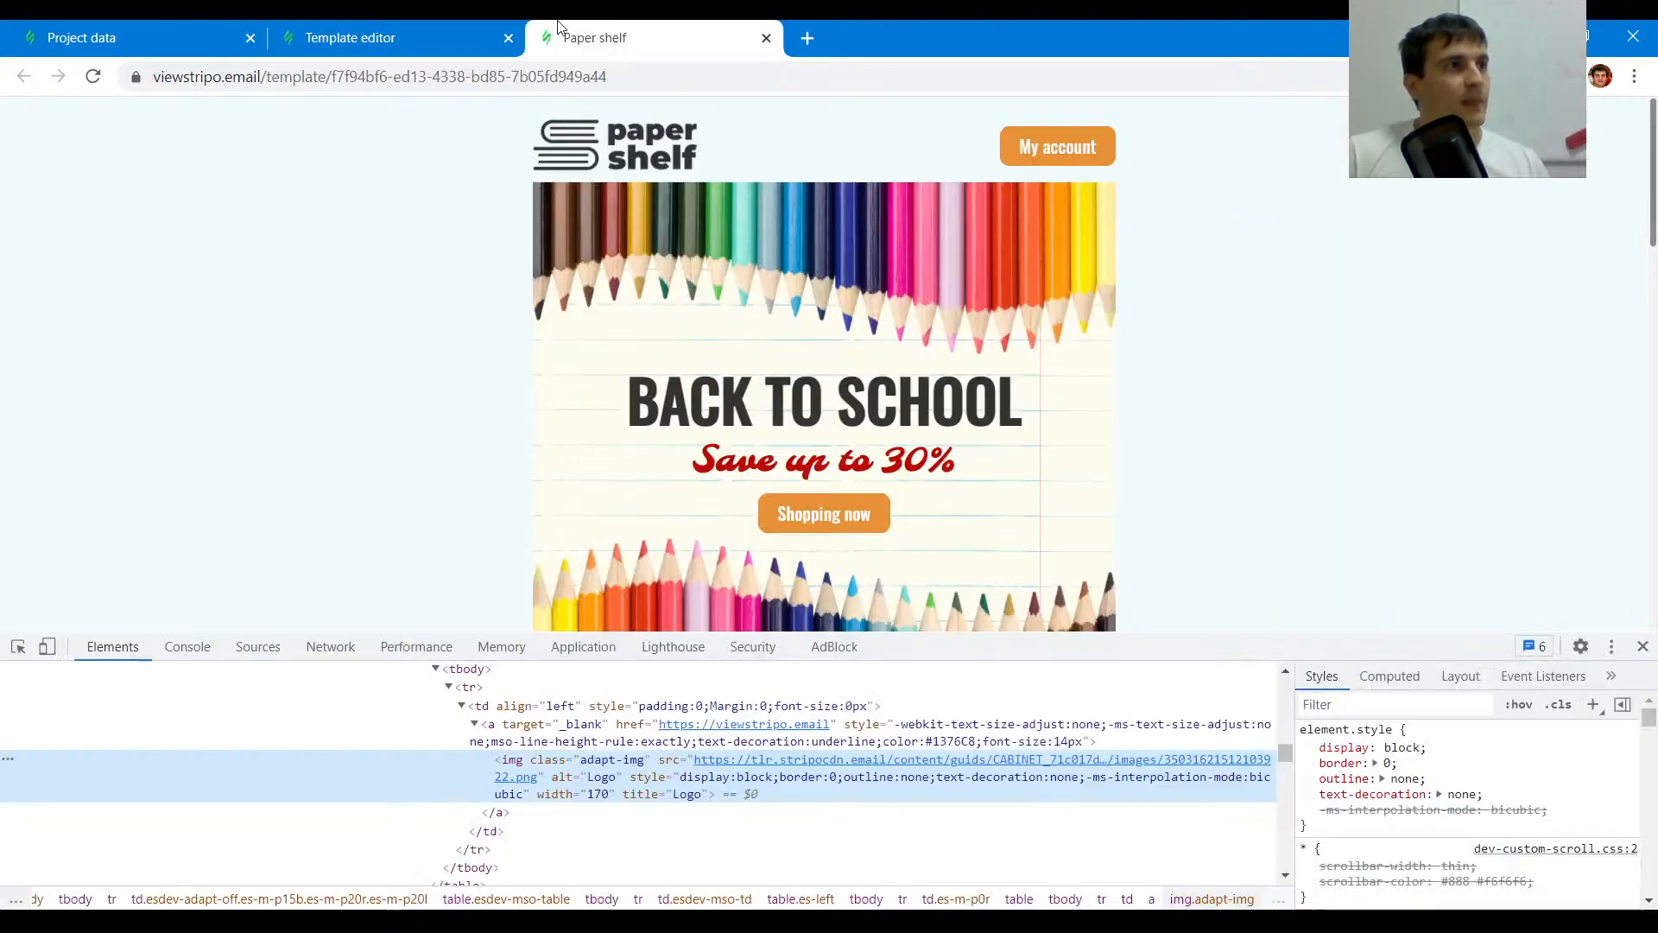
click(365, 35)
click(591, 38)
click(451, 39)
scroll(226, 474, up, 3)
drag(82, 450, 3, 456)
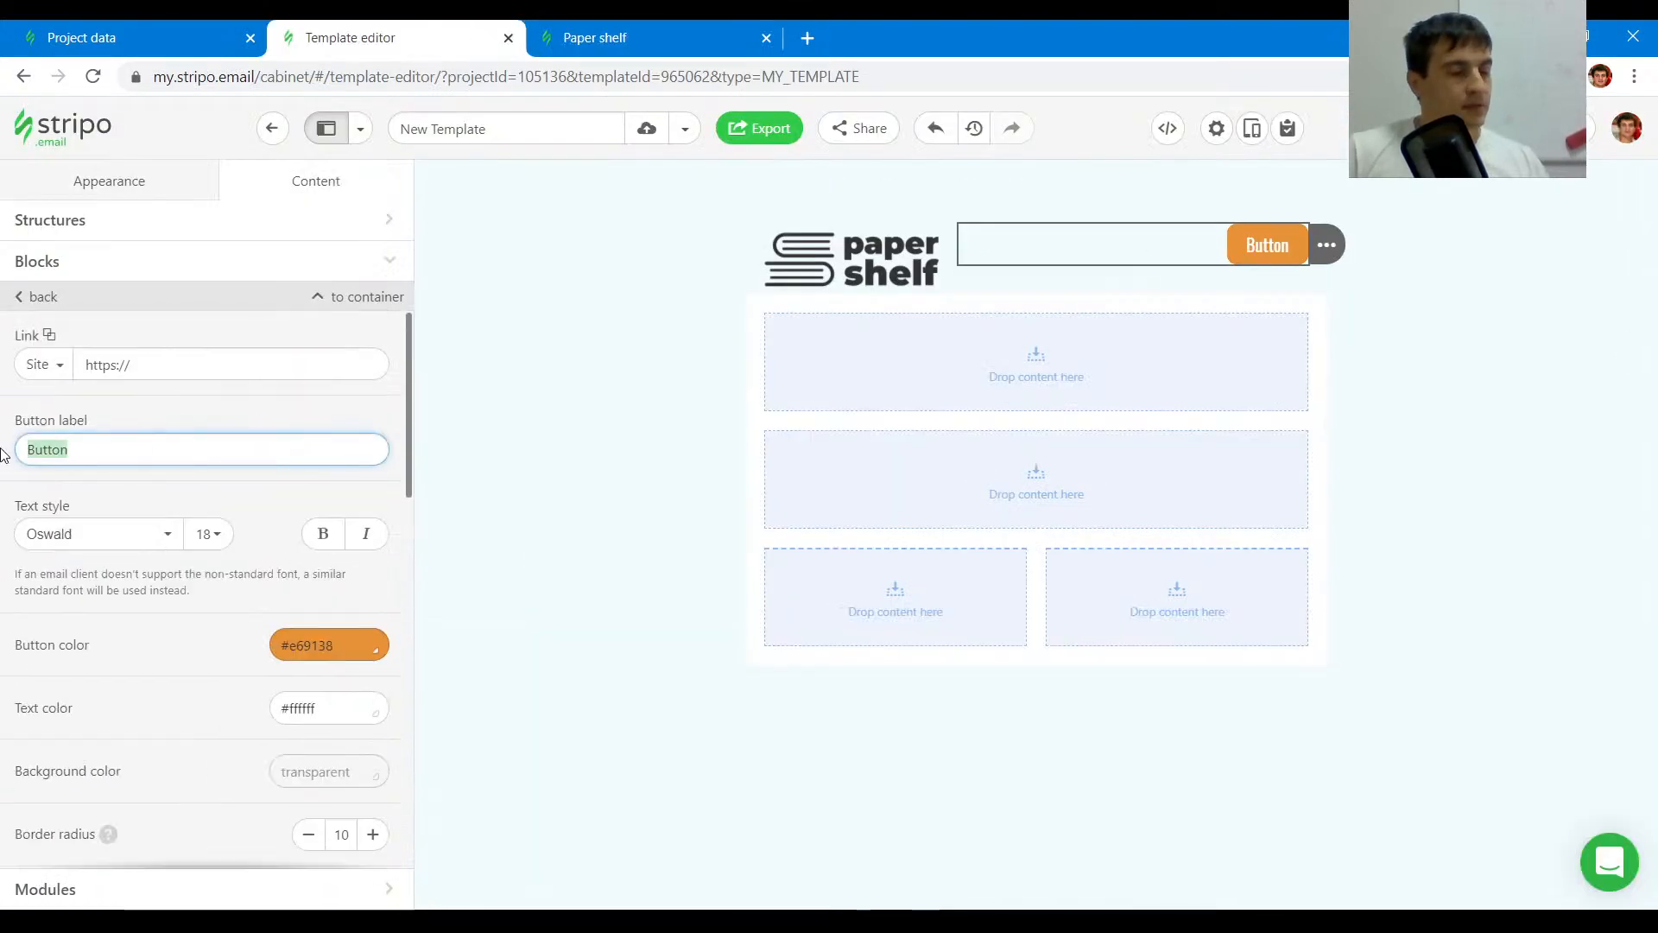
text(My account)
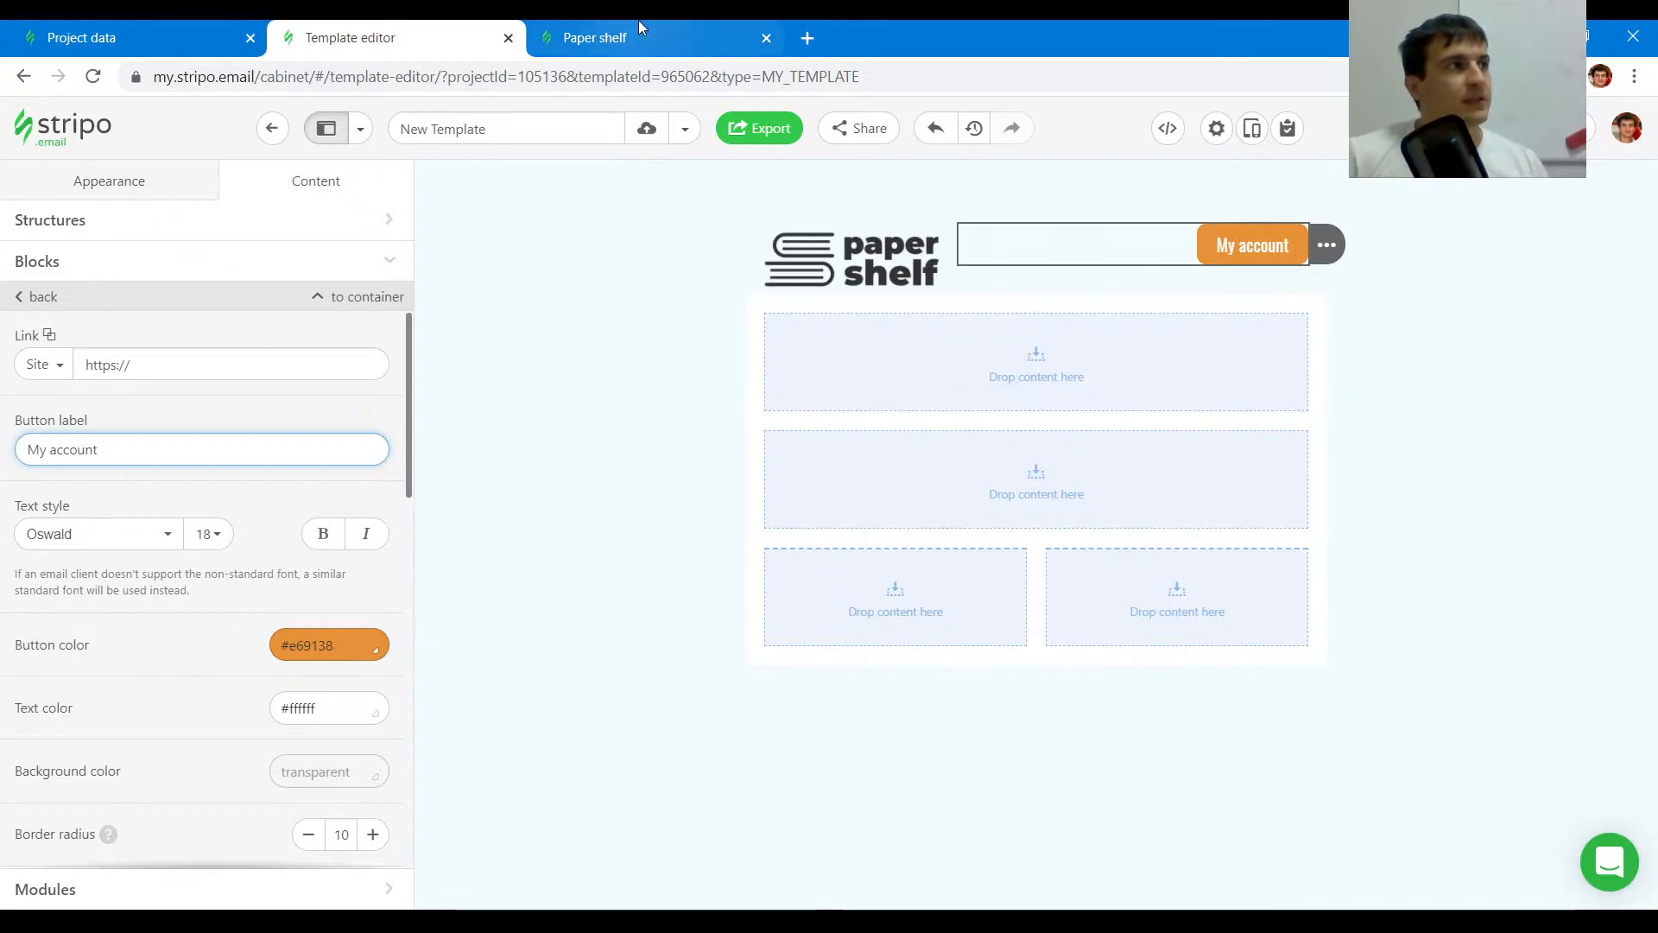
- Copy the top pencils image's source URL from the original email's code
click(619, 29)
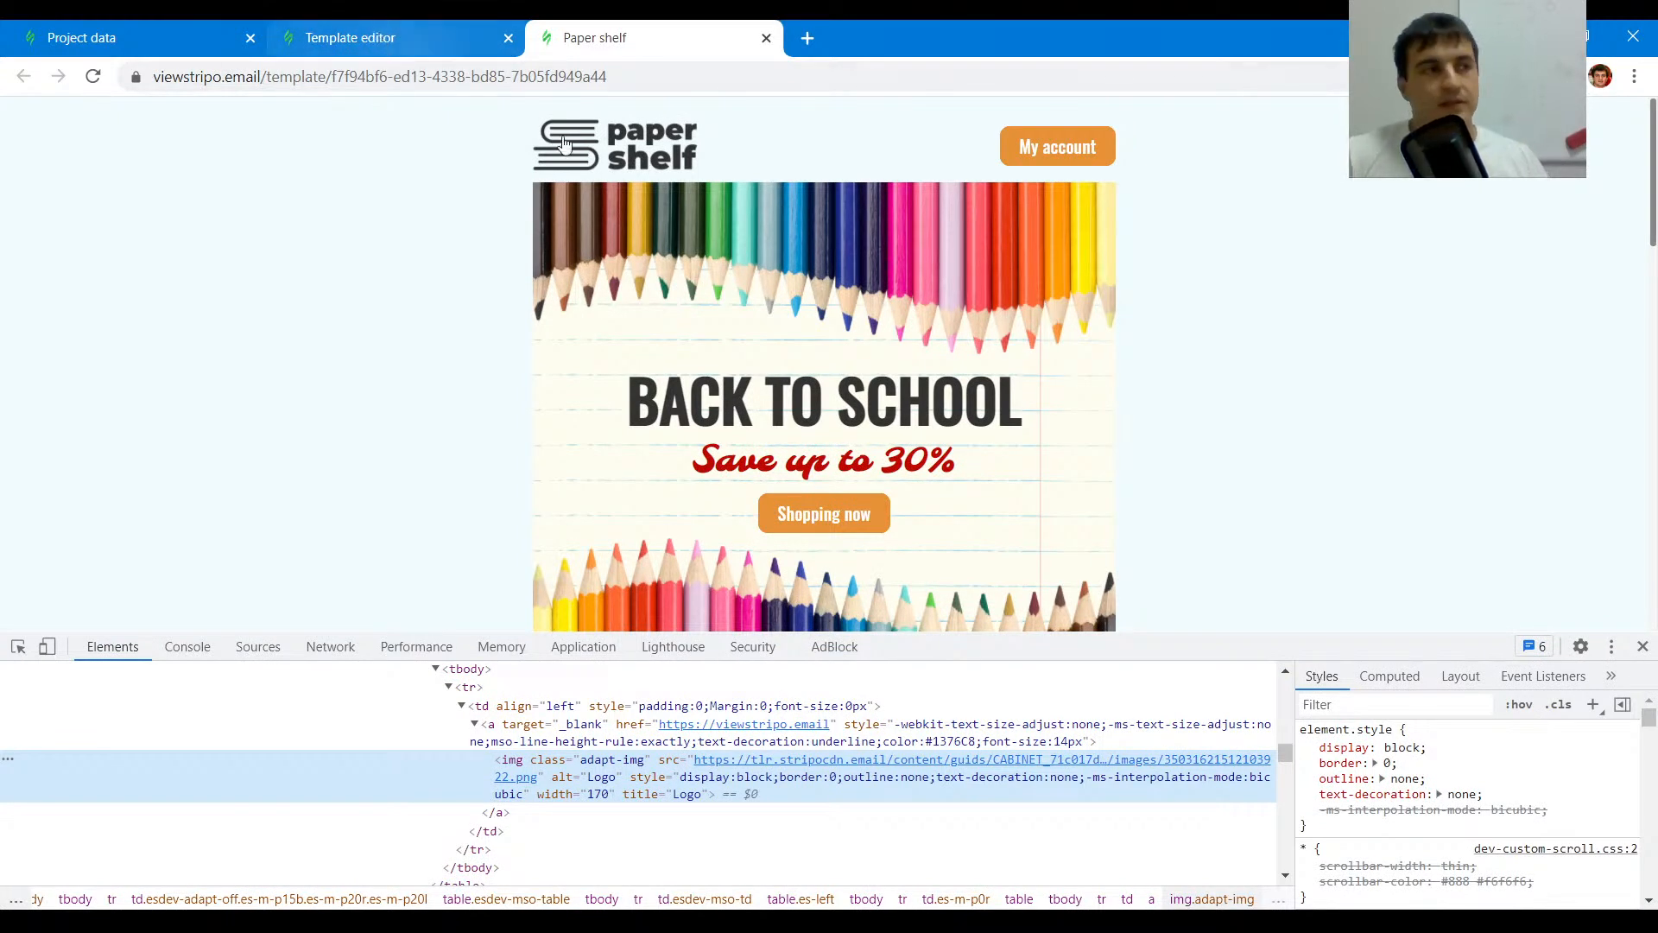
click(406, 34)
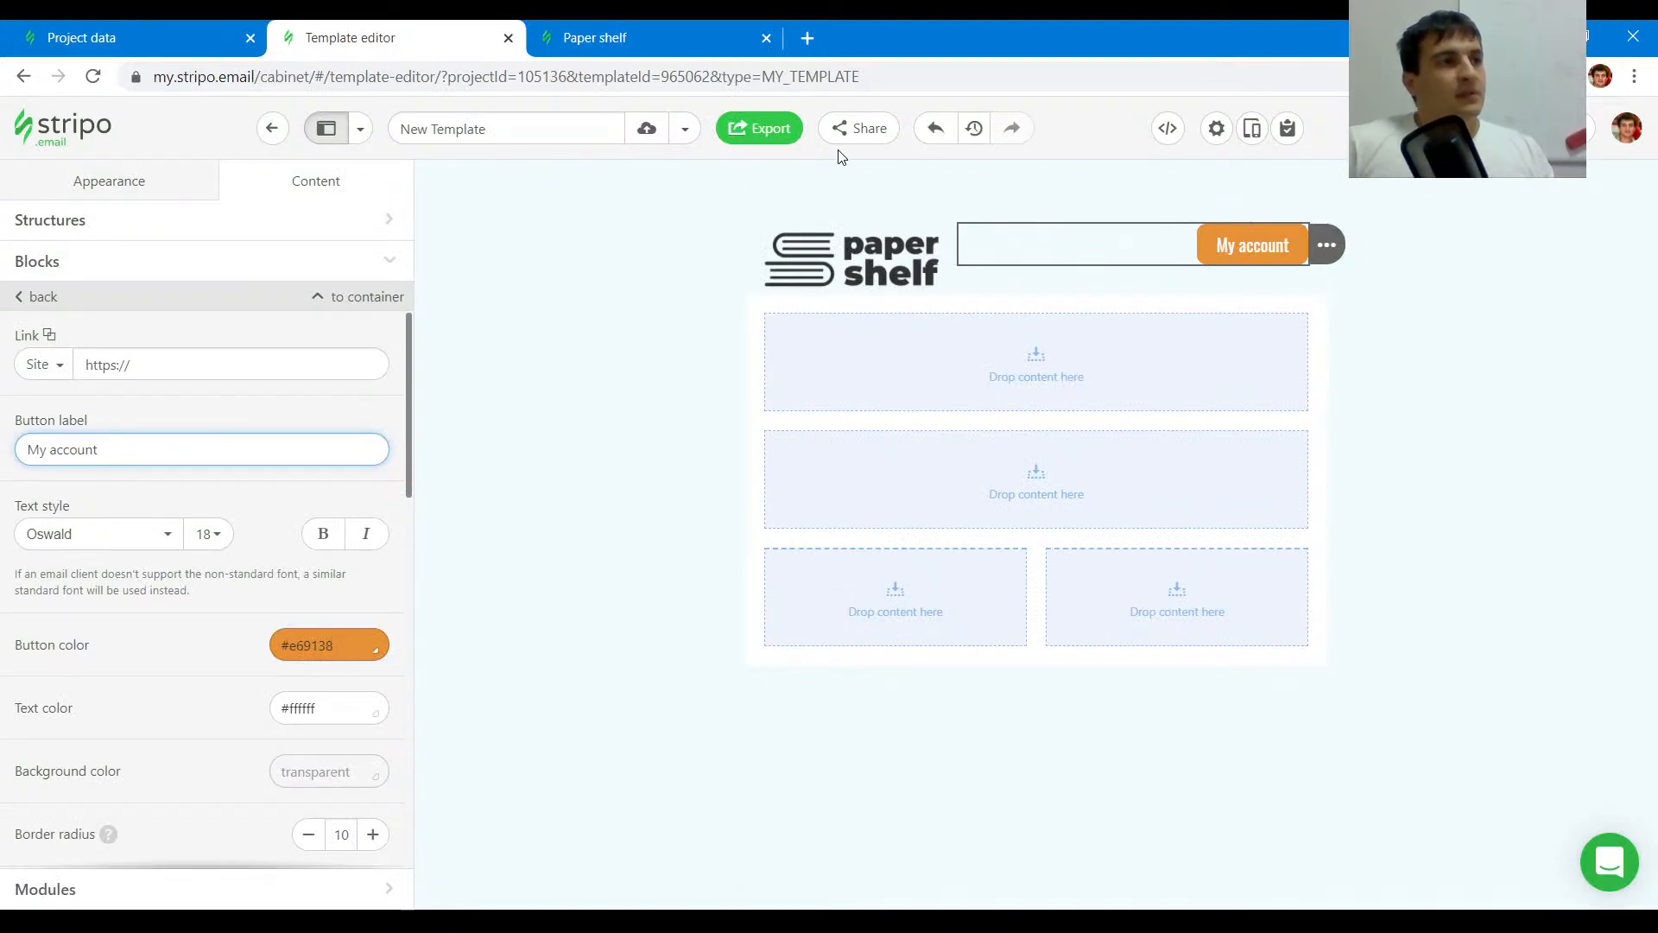
click(572, 33)
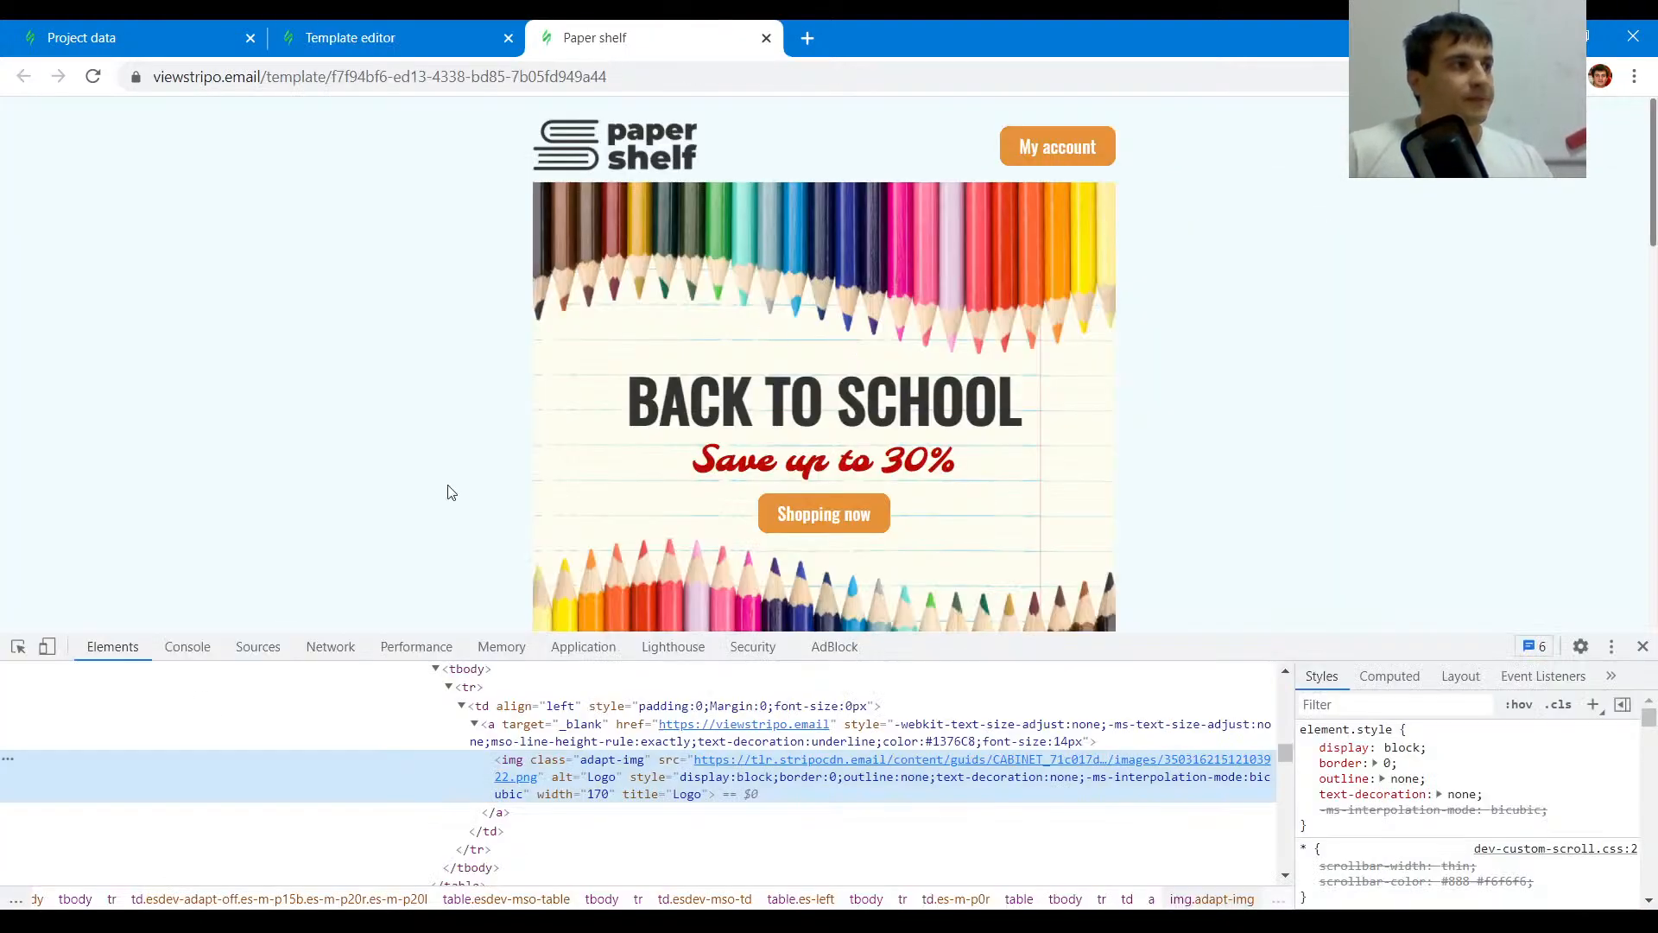
click(17, 646)
click(649, 237)
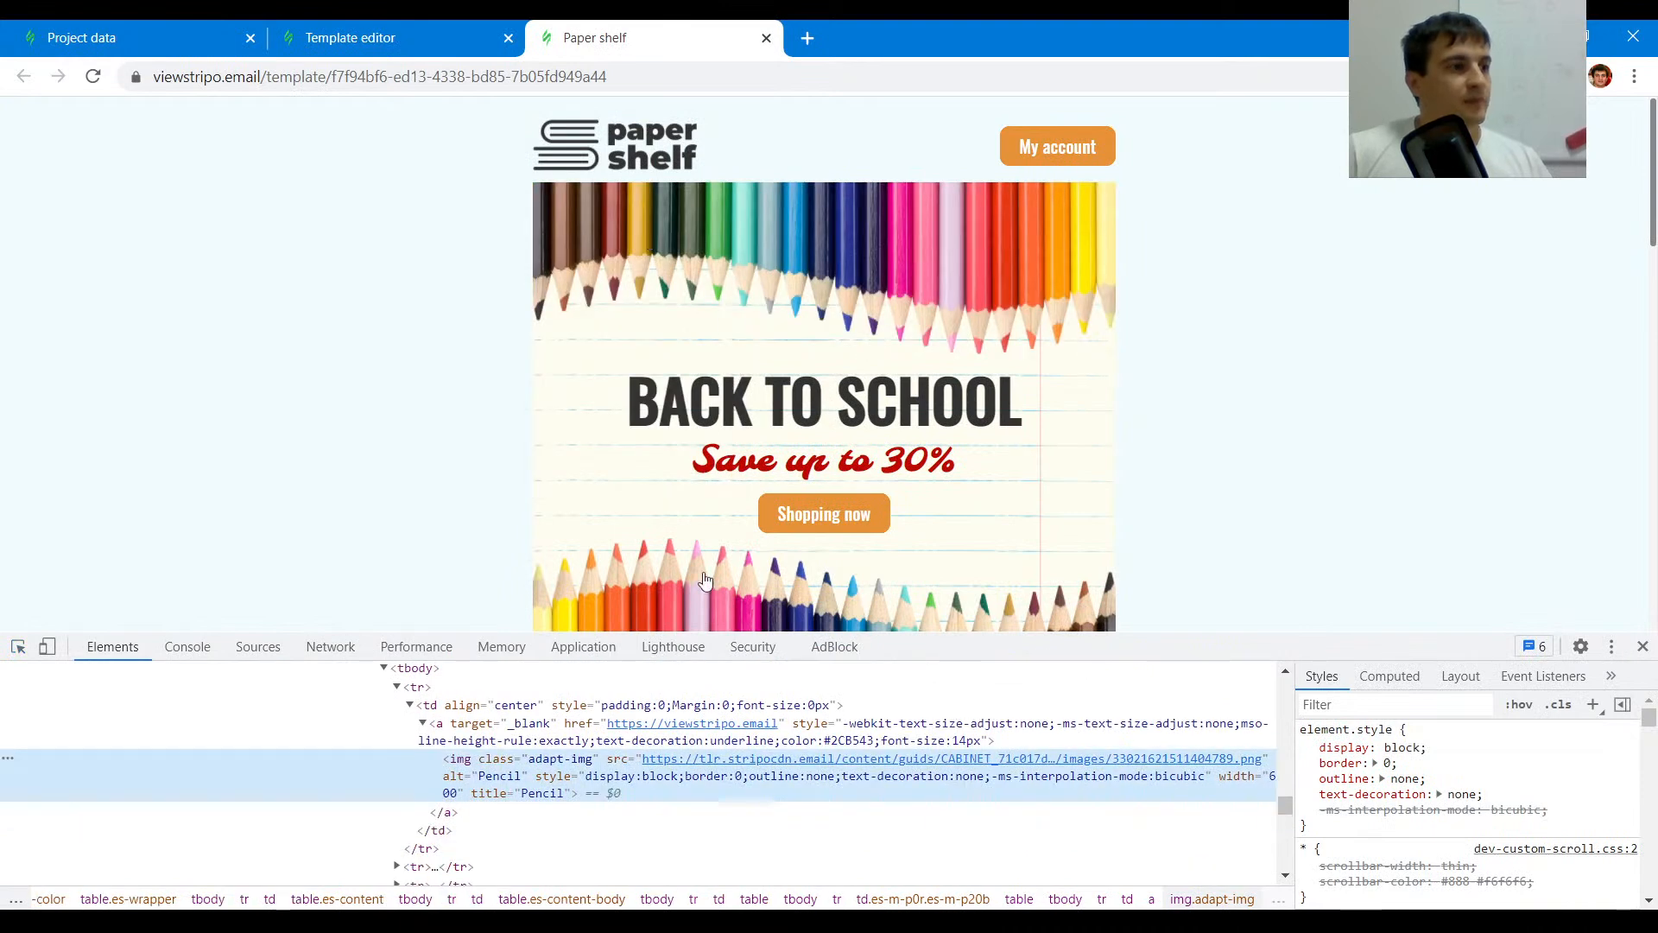
double_click(918, 761)
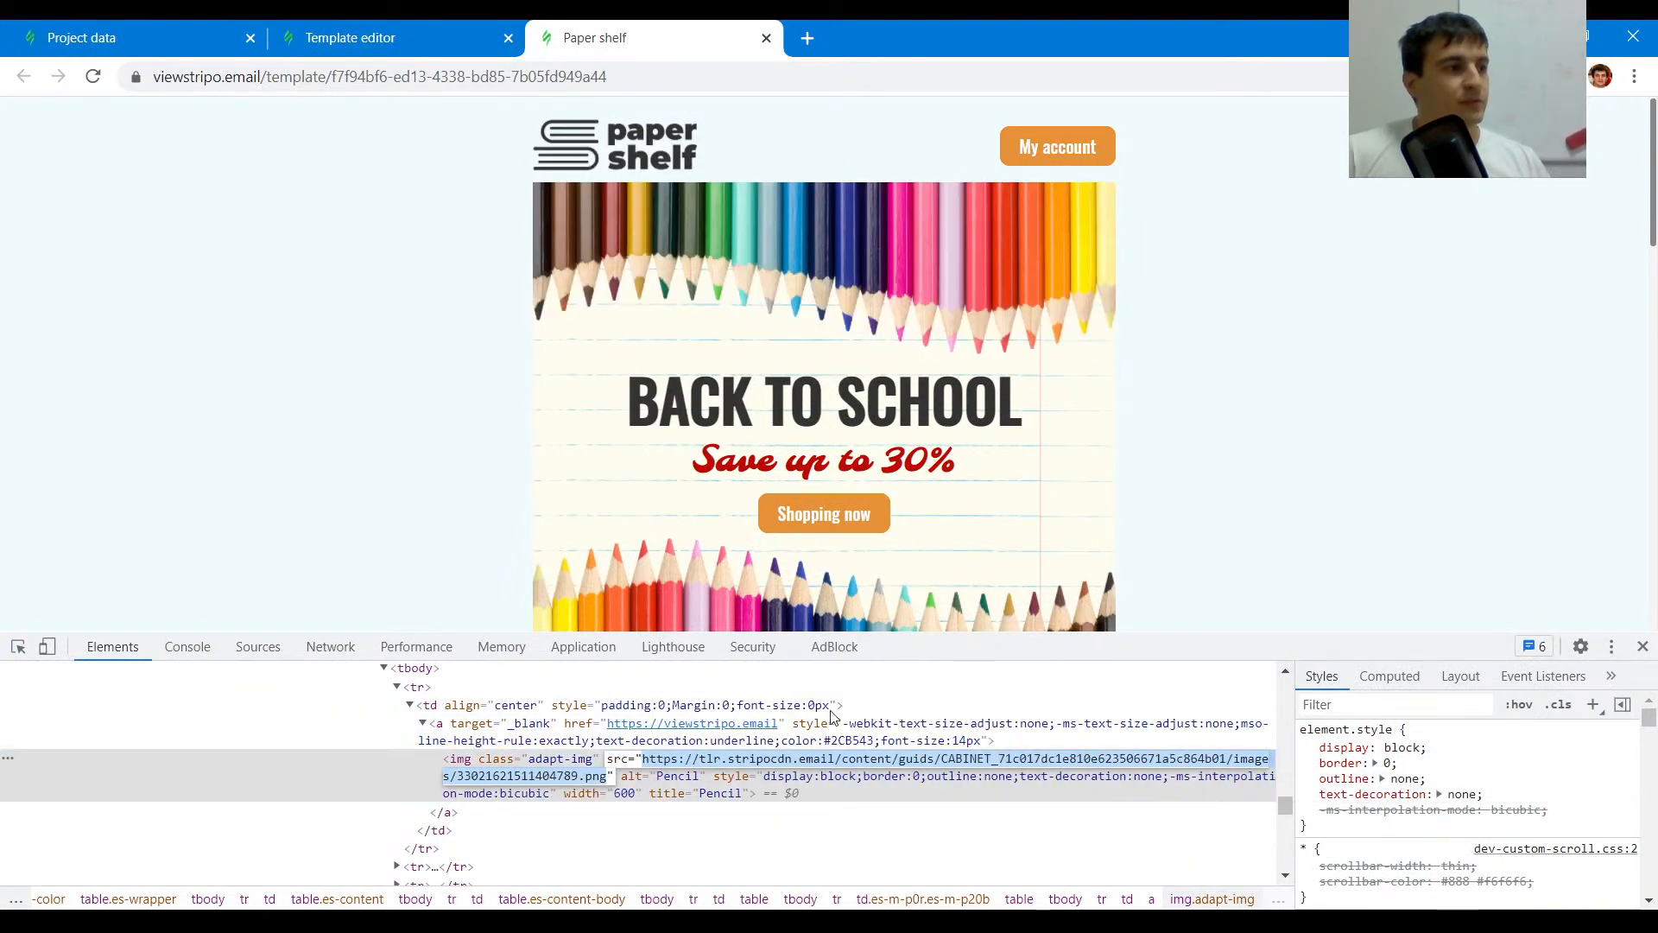
click(401, 26)
click(593, 29)
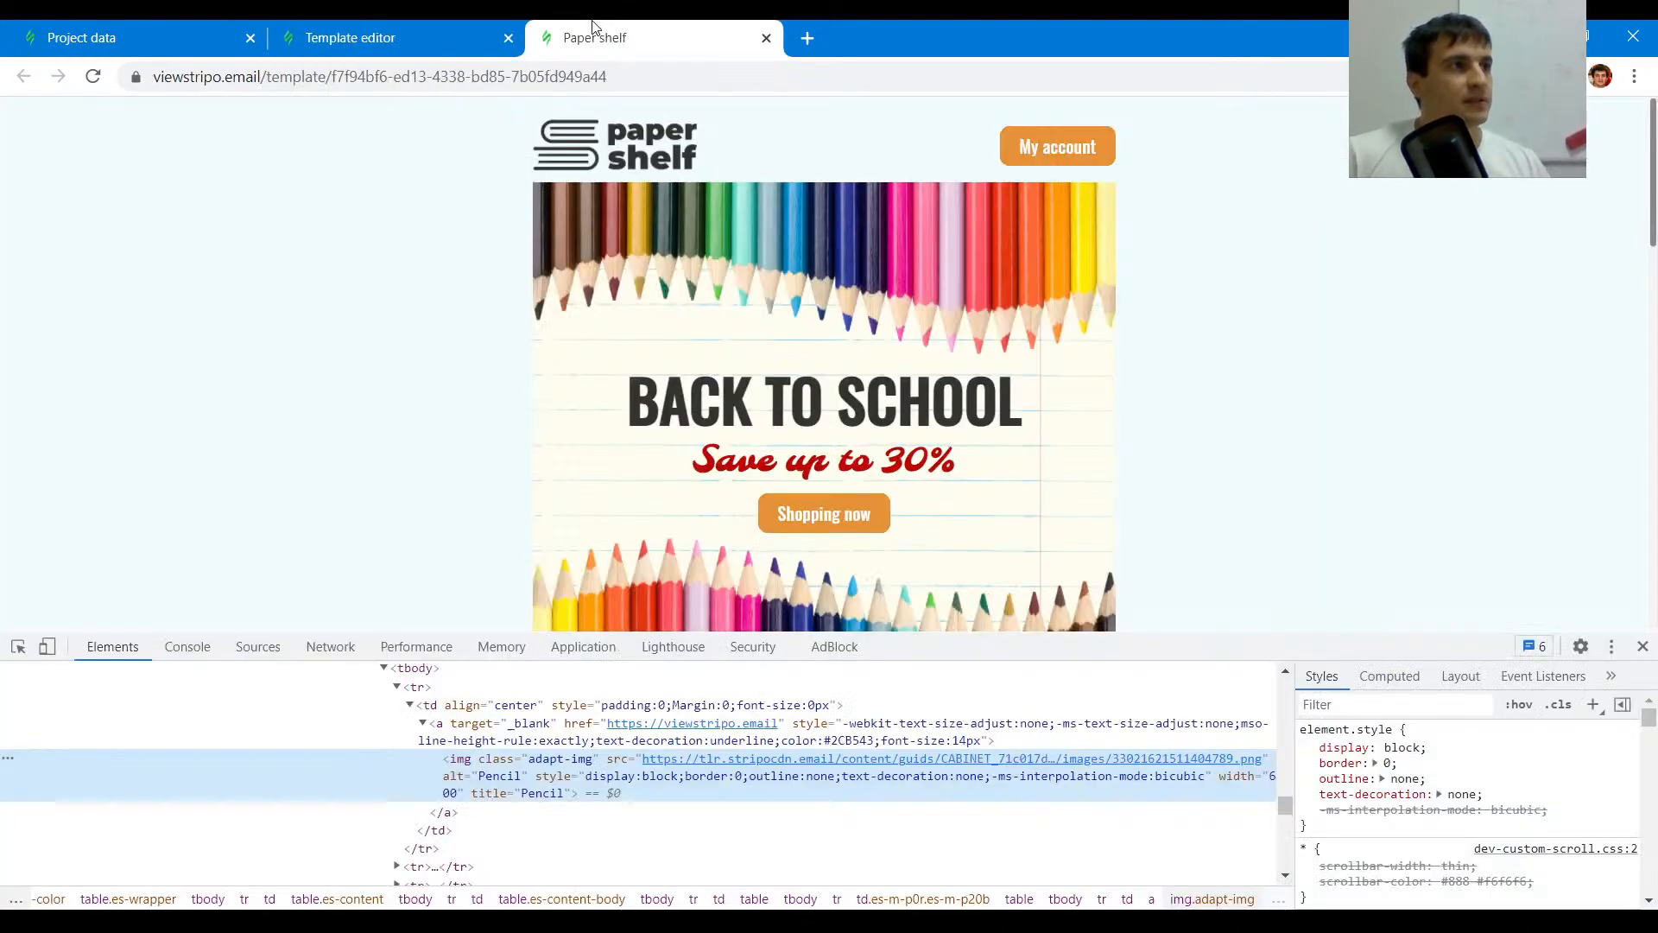
click(348, 33)
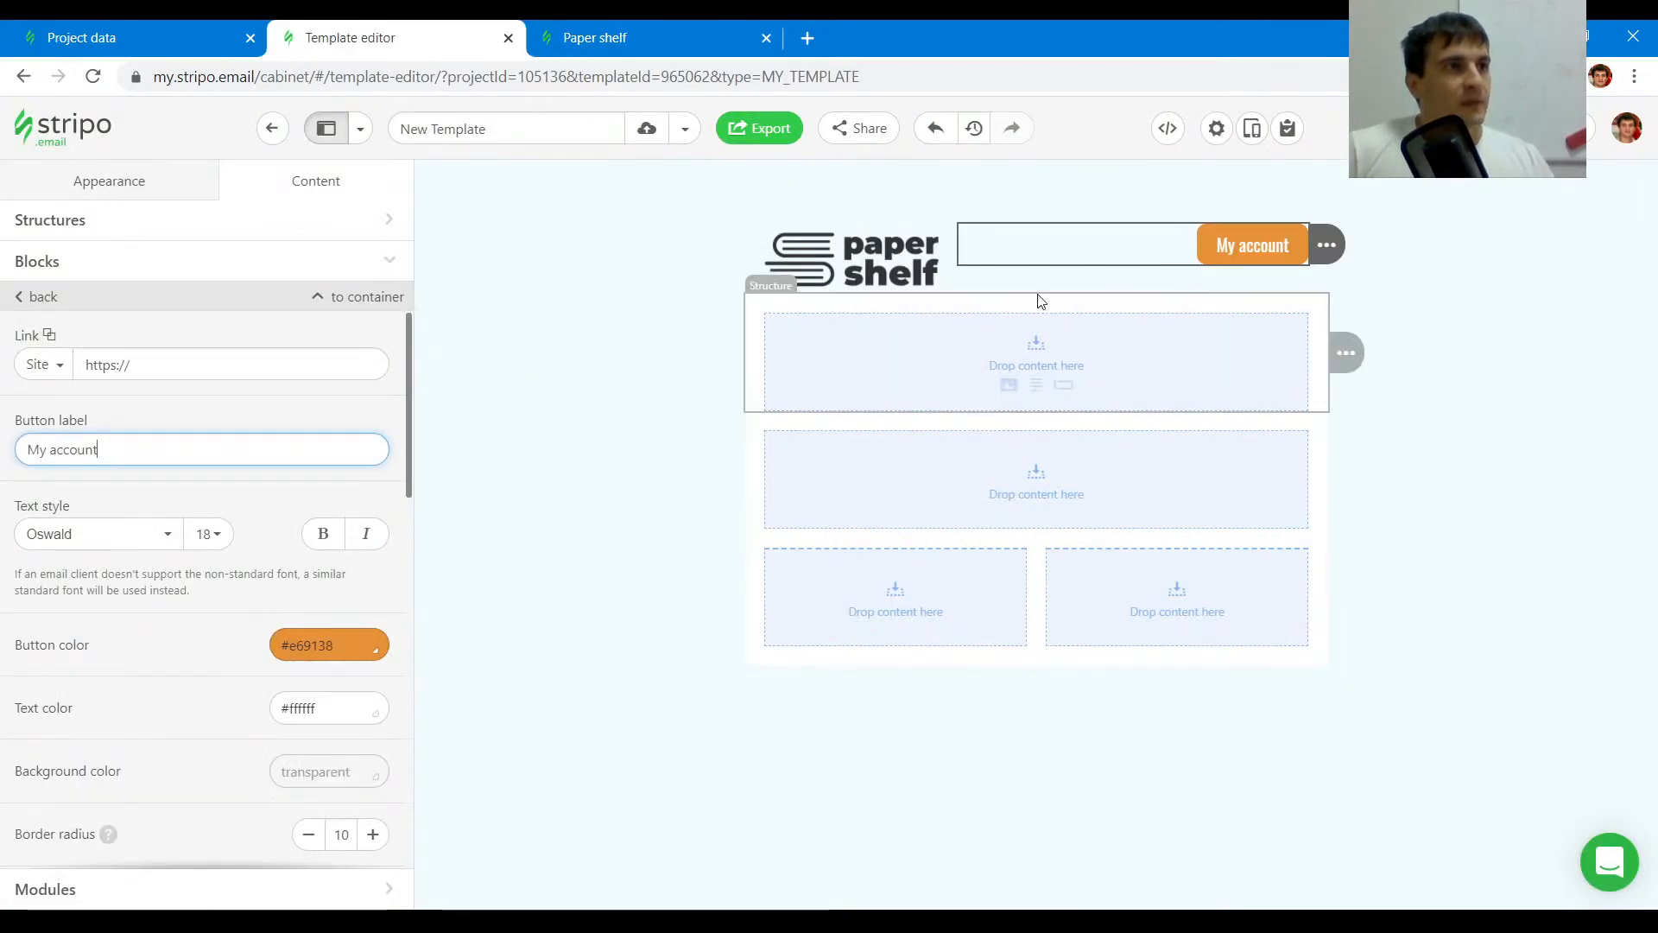
- Insert the pencils image into the stripe below the header using the copied URL
click(1009, 385)
click(276, 524)
key(ctrl+v)
click(385, 525)
click(315, 593)
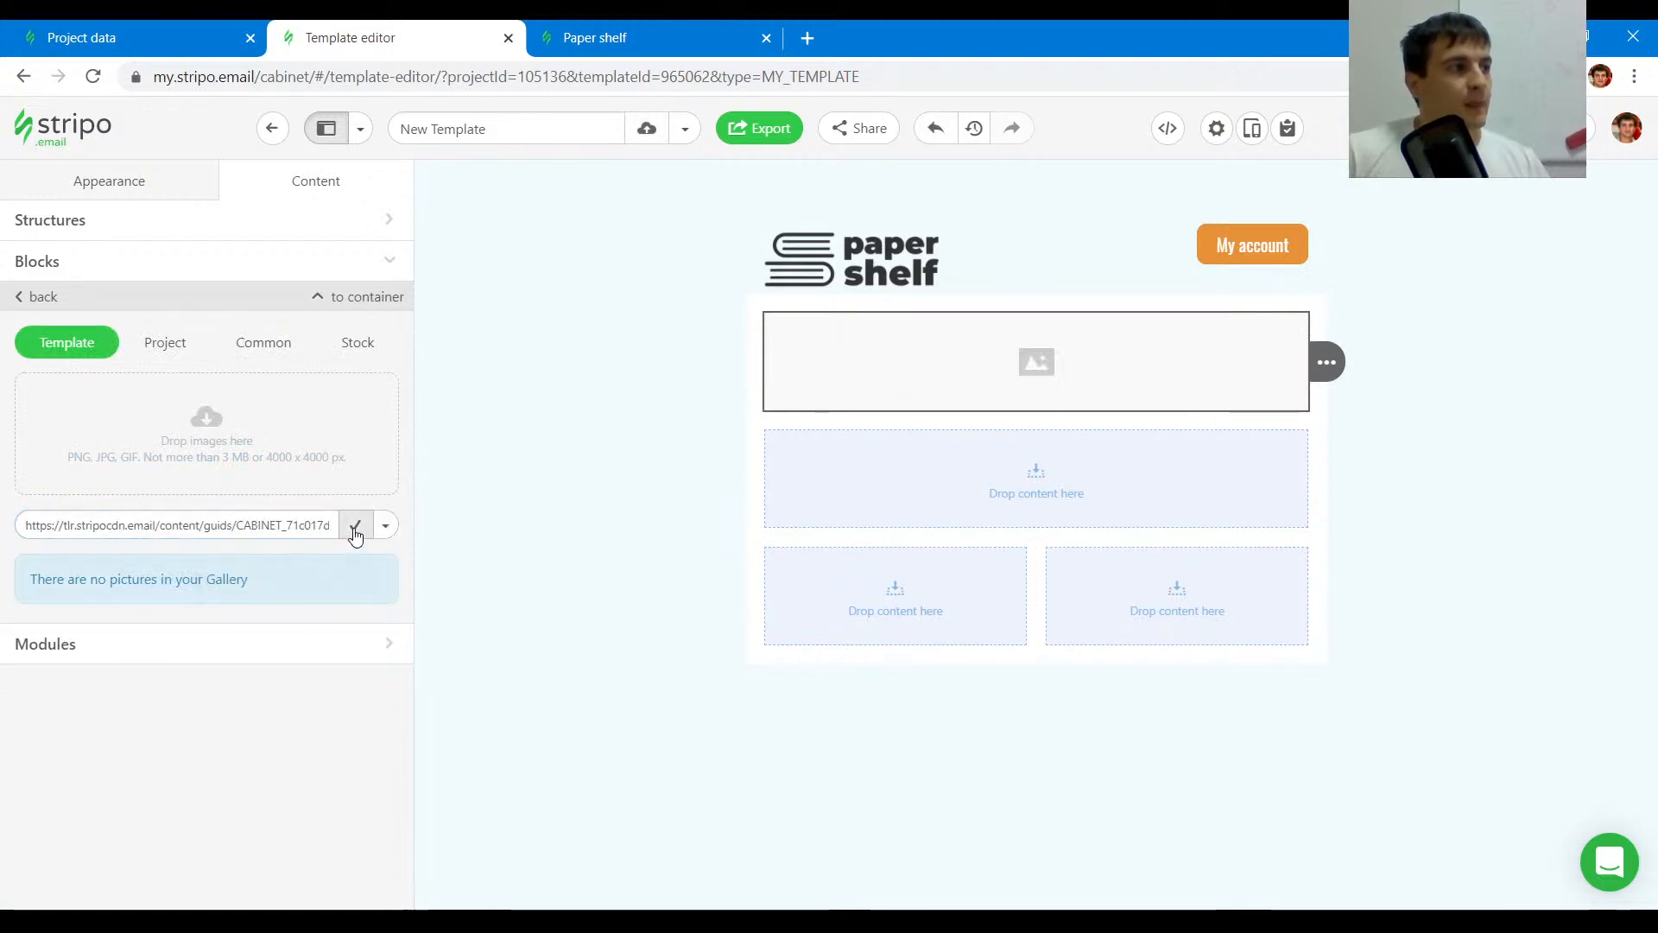
click(355, 529)
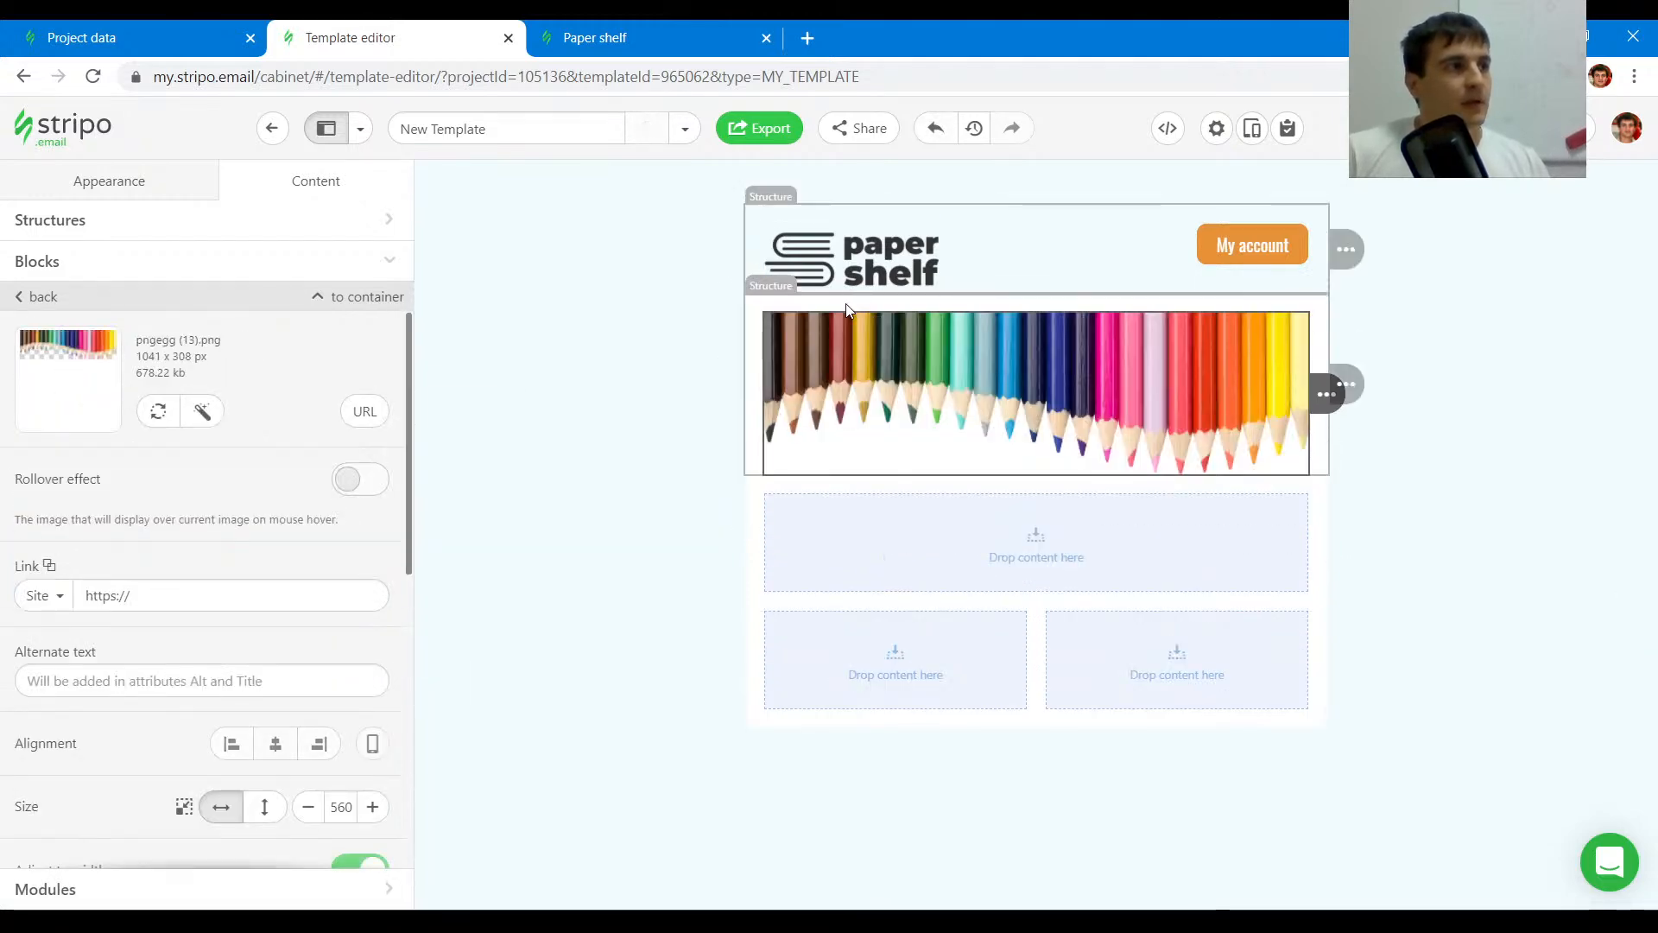
- Make the pencil stripe's content background transparent and set its structure padding to 0 on all sides
click(615, 362)
click(325, 475)
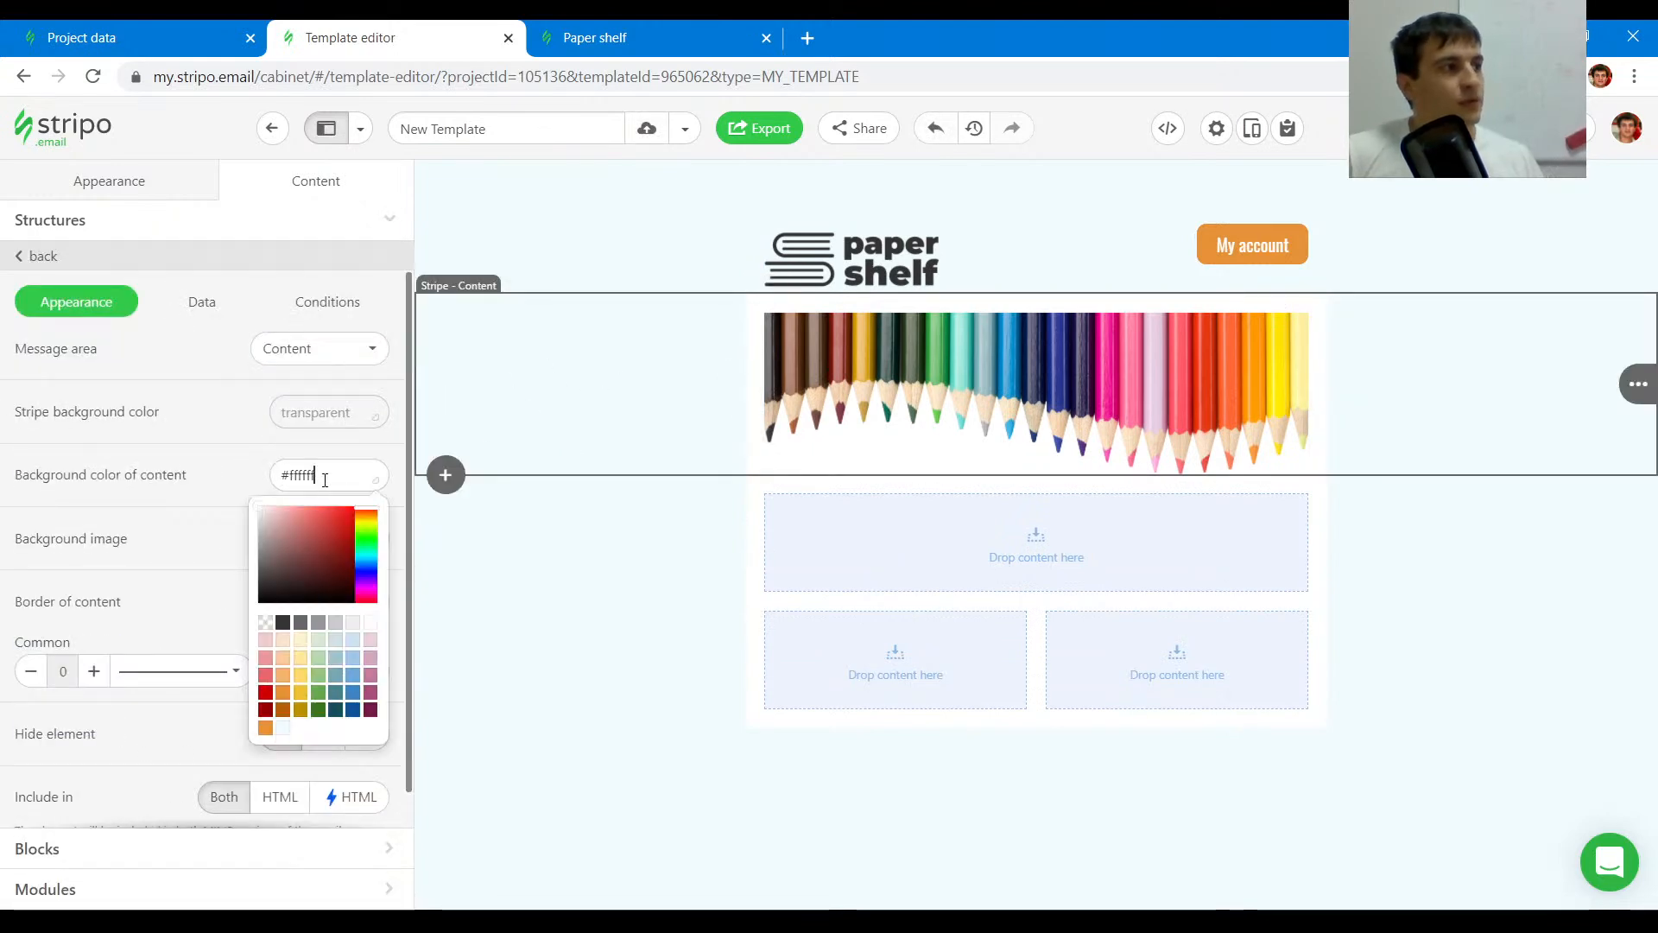
click(265, 626)
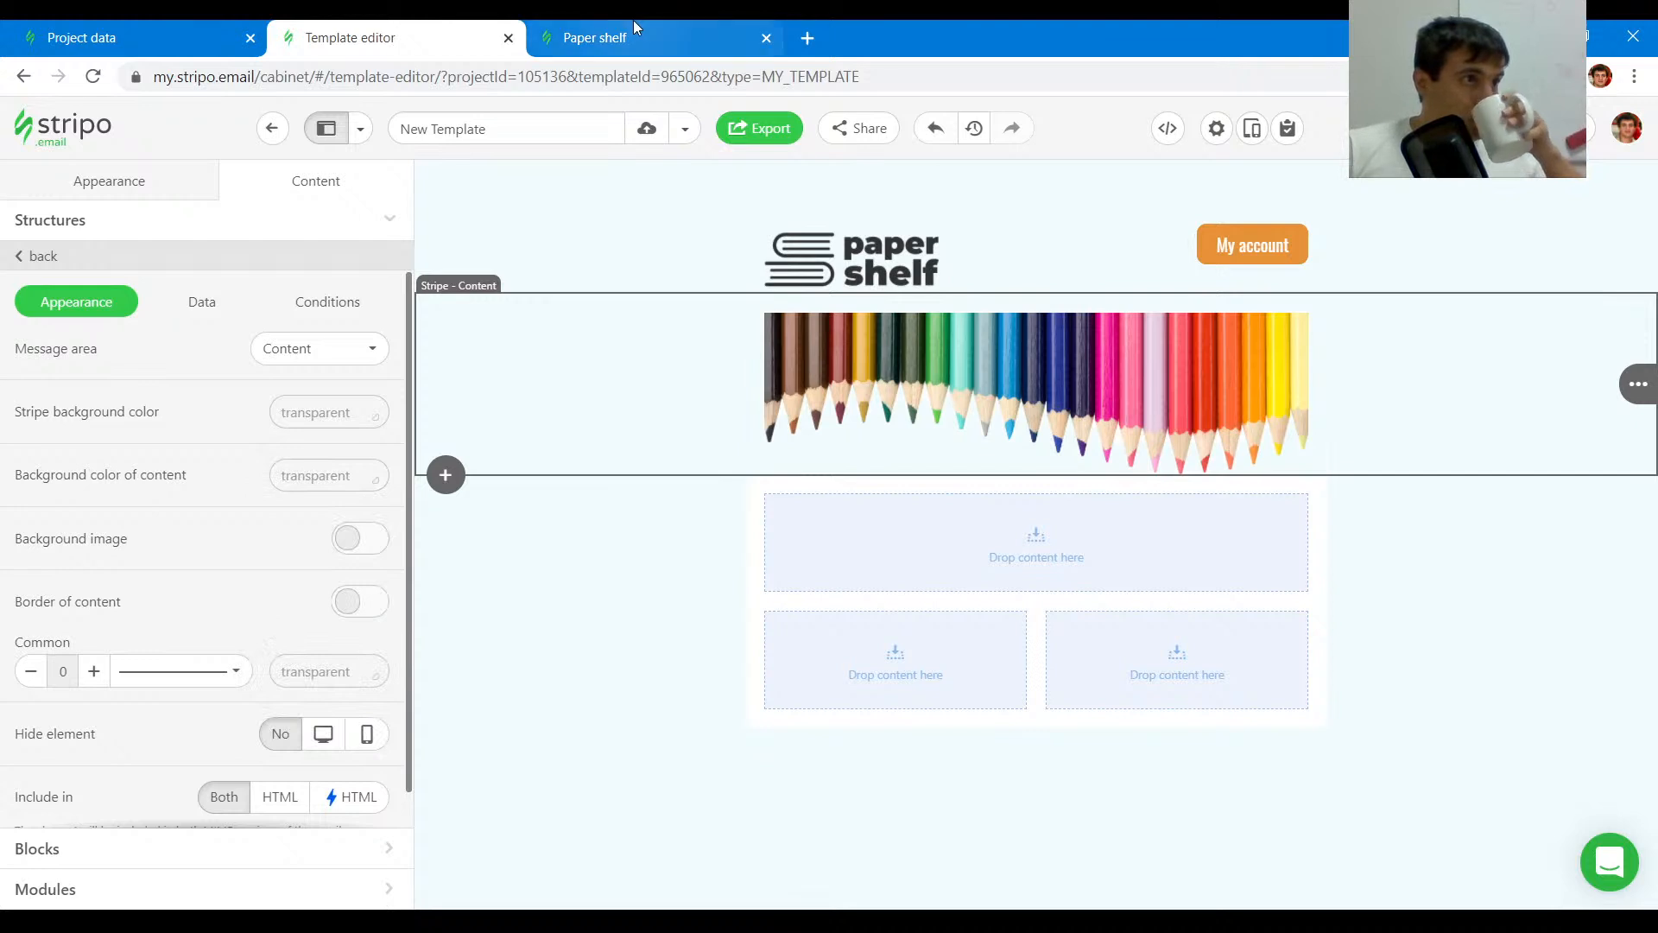
click(765, 300)
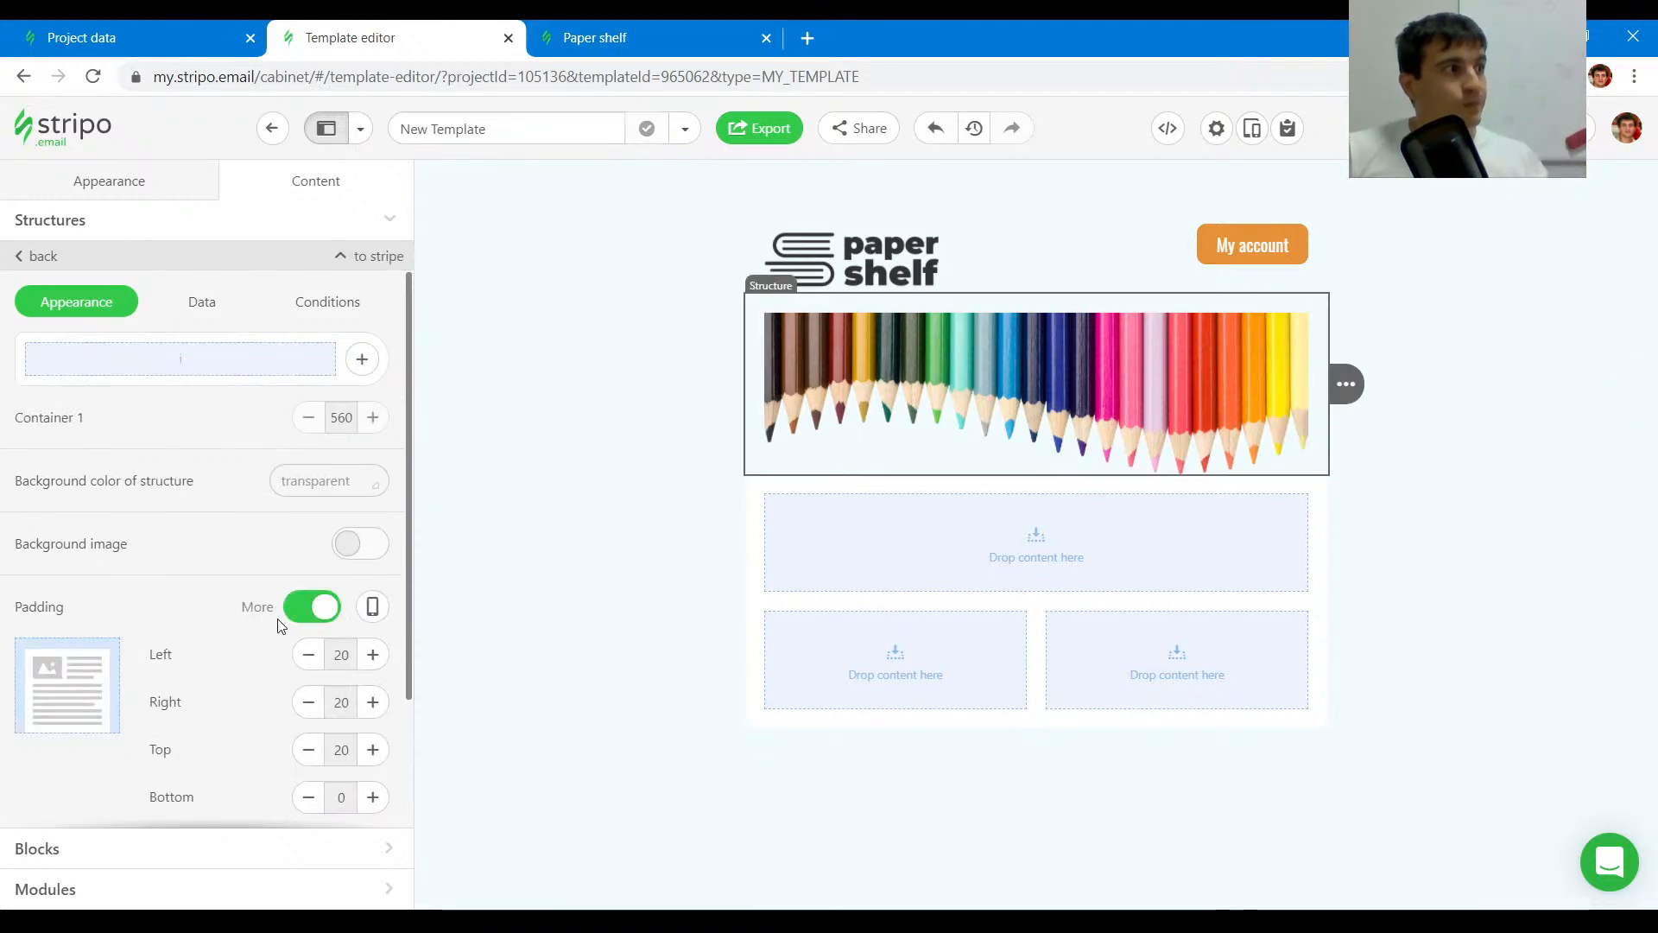
click(328, 609)
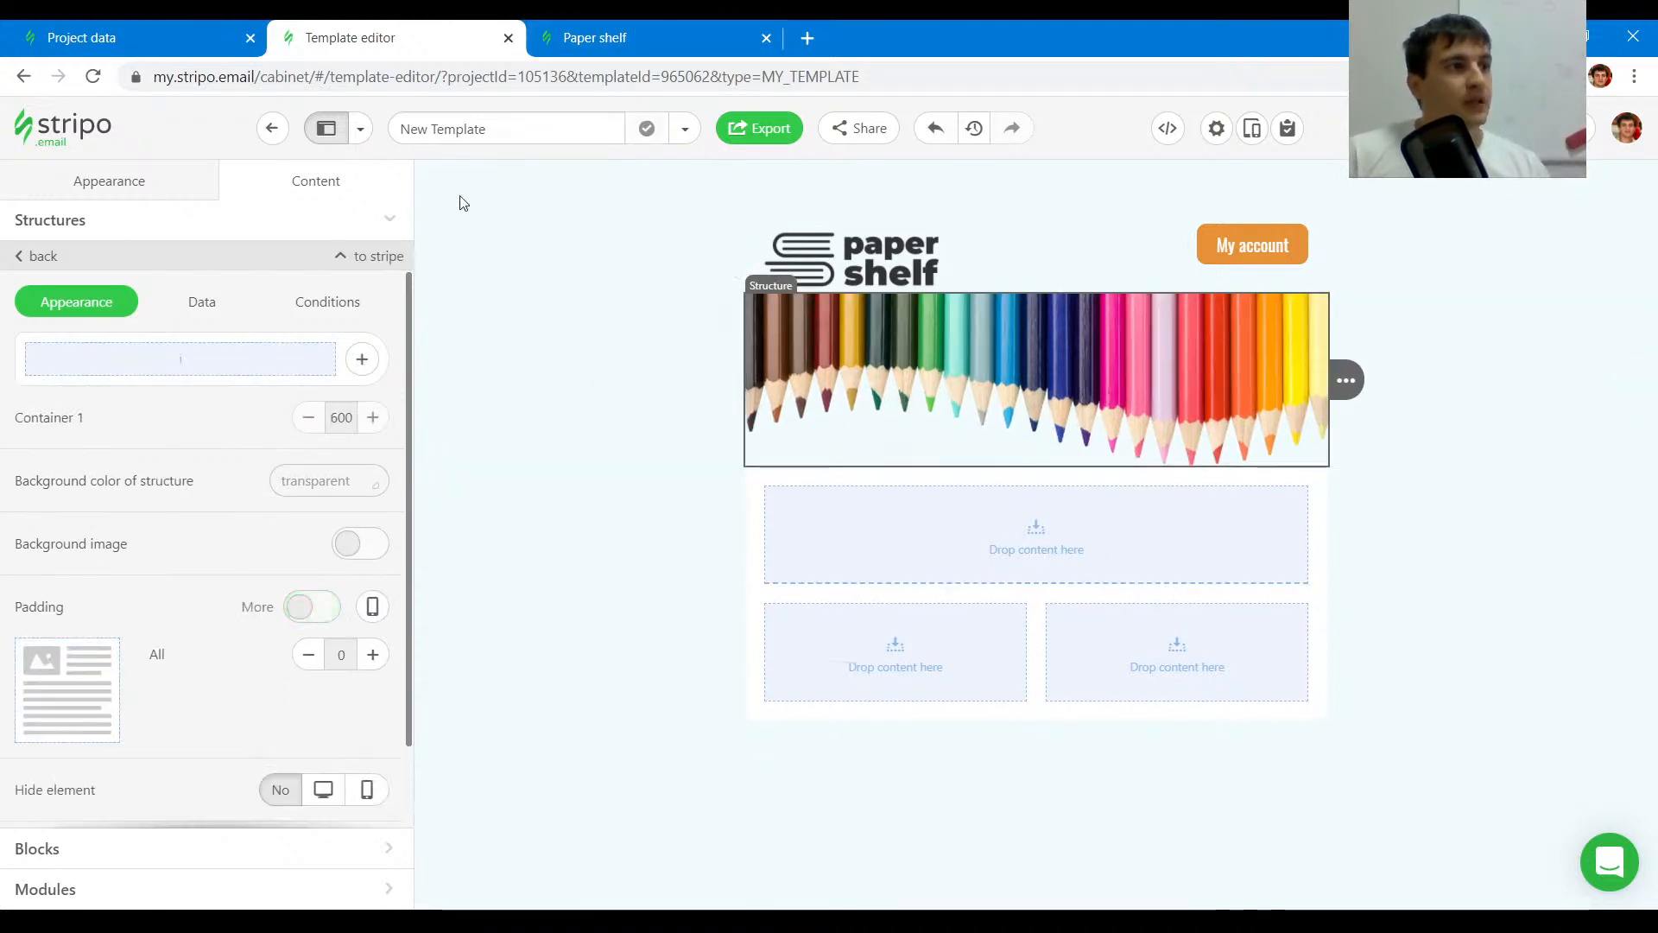
- Copy the content body's background image URL from the original email's code
click(604, 27)
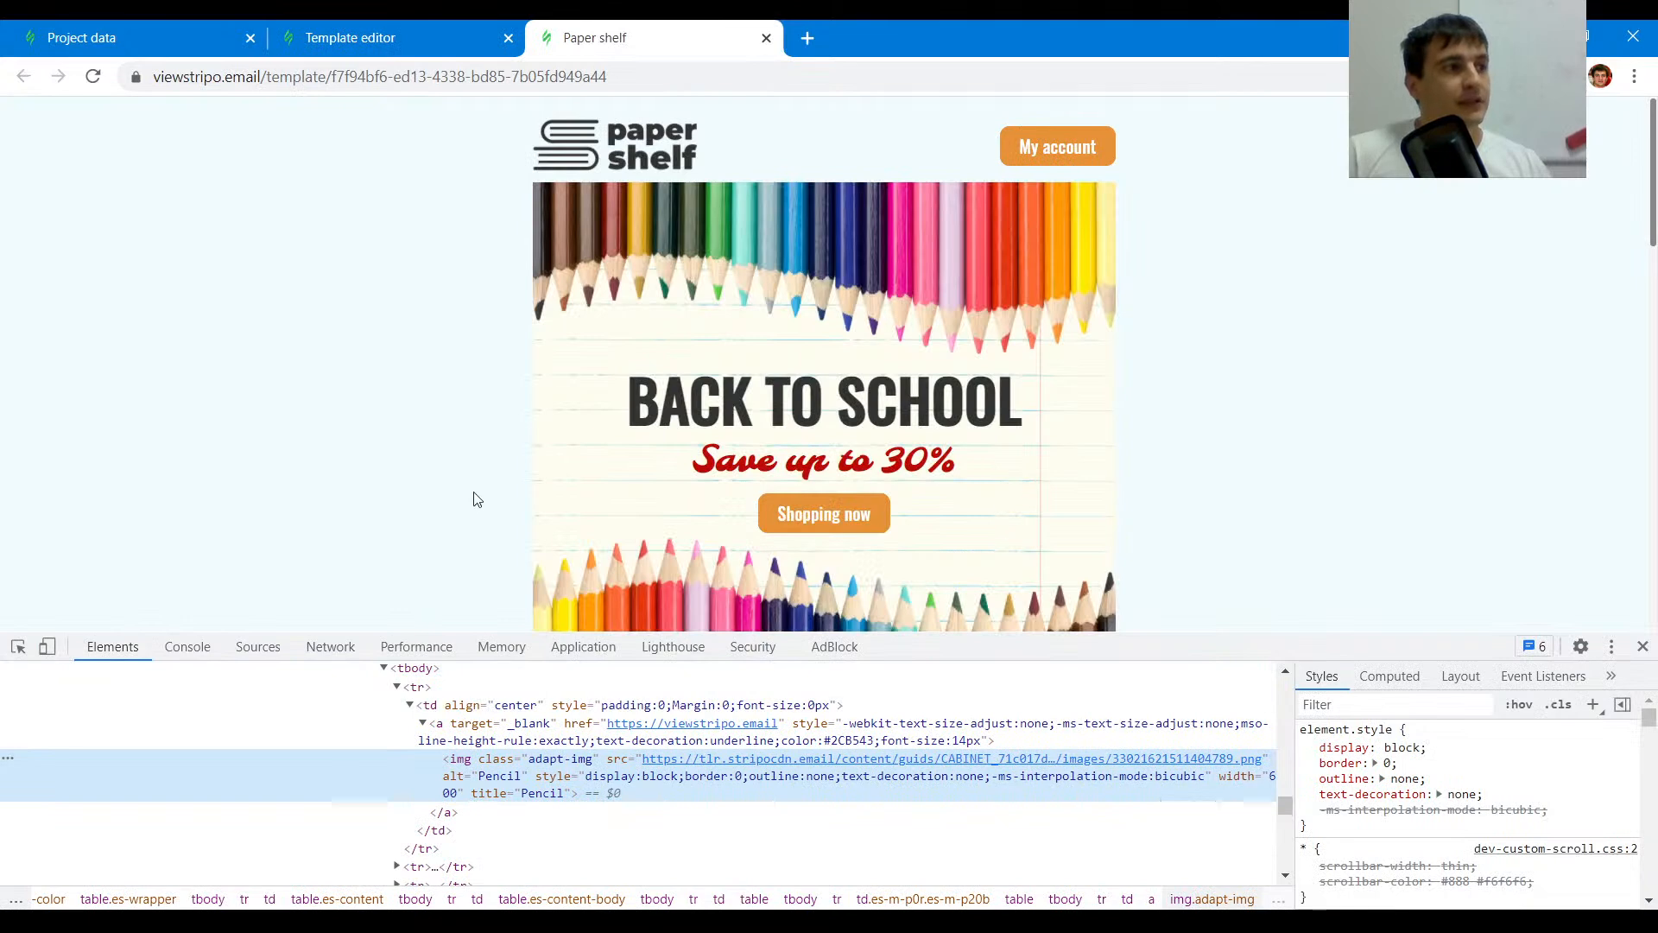
click(17, 646)
click(204, 437)
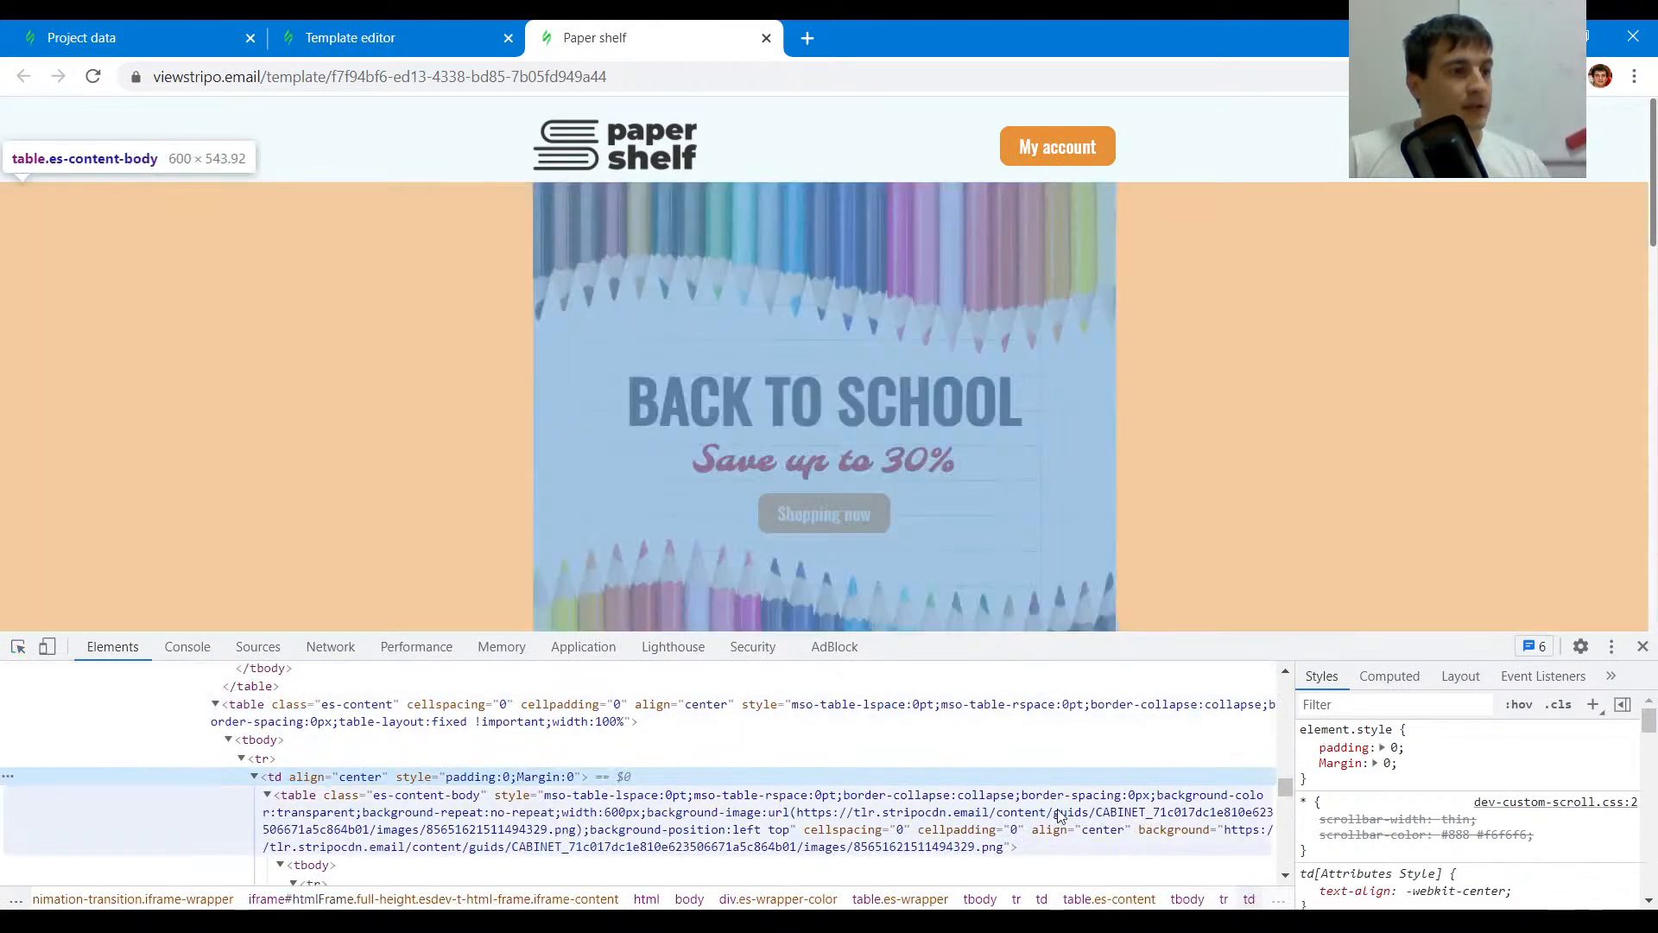
double_click(933, 820)
click(832, 814)
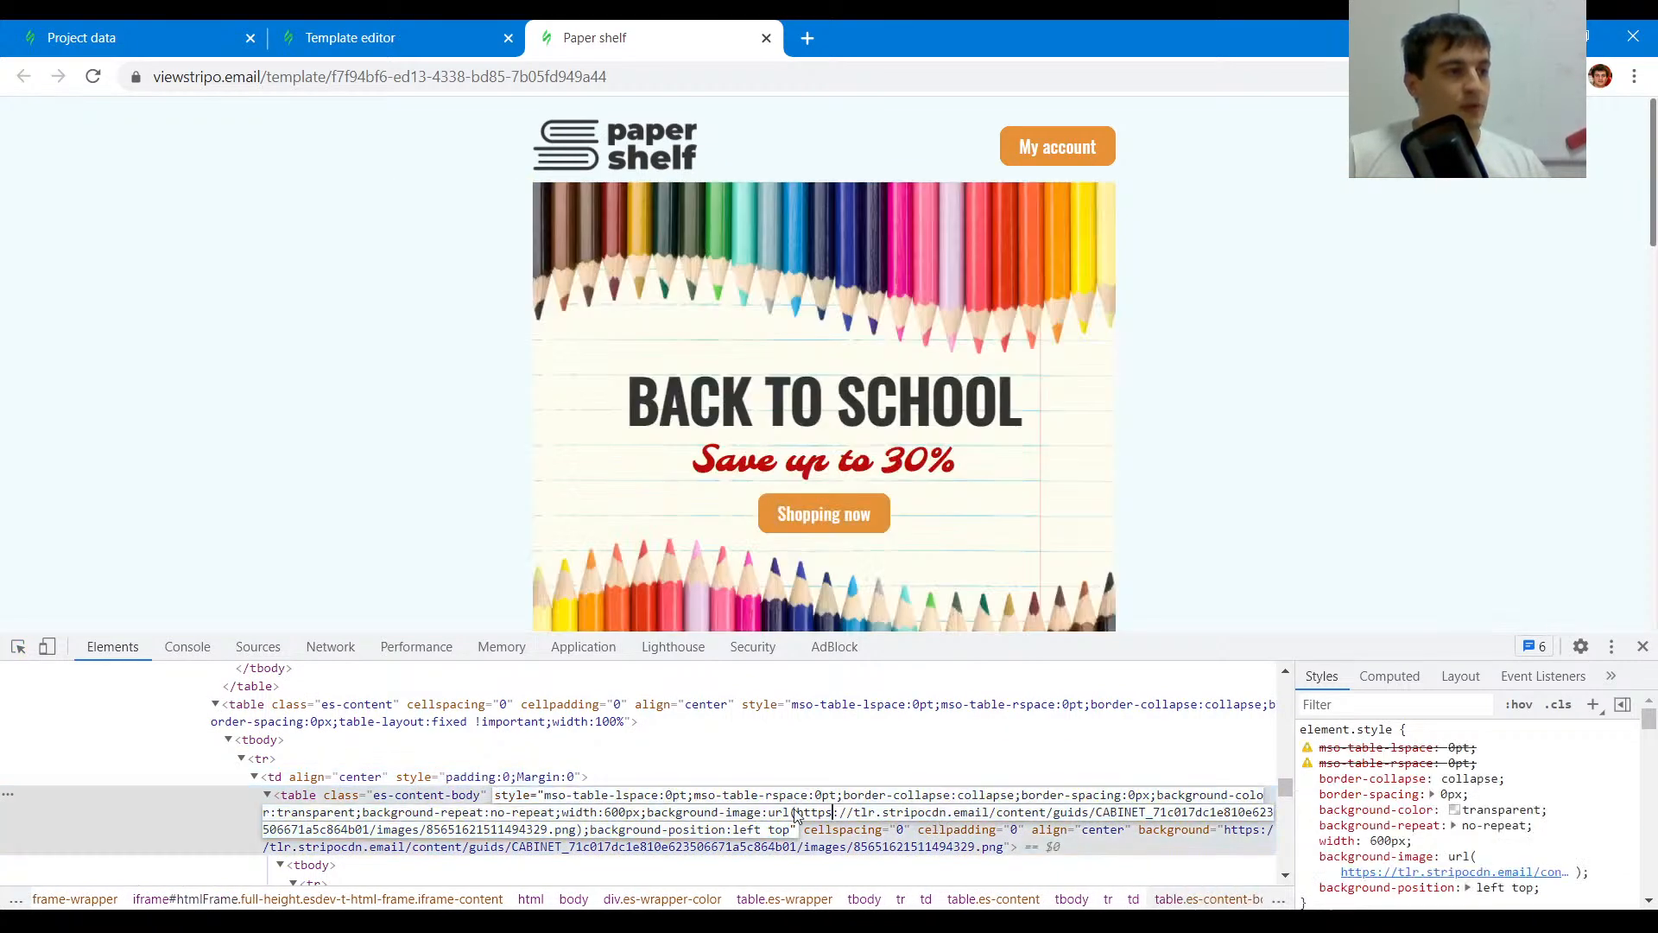
drag(799, 814, 598, 836)
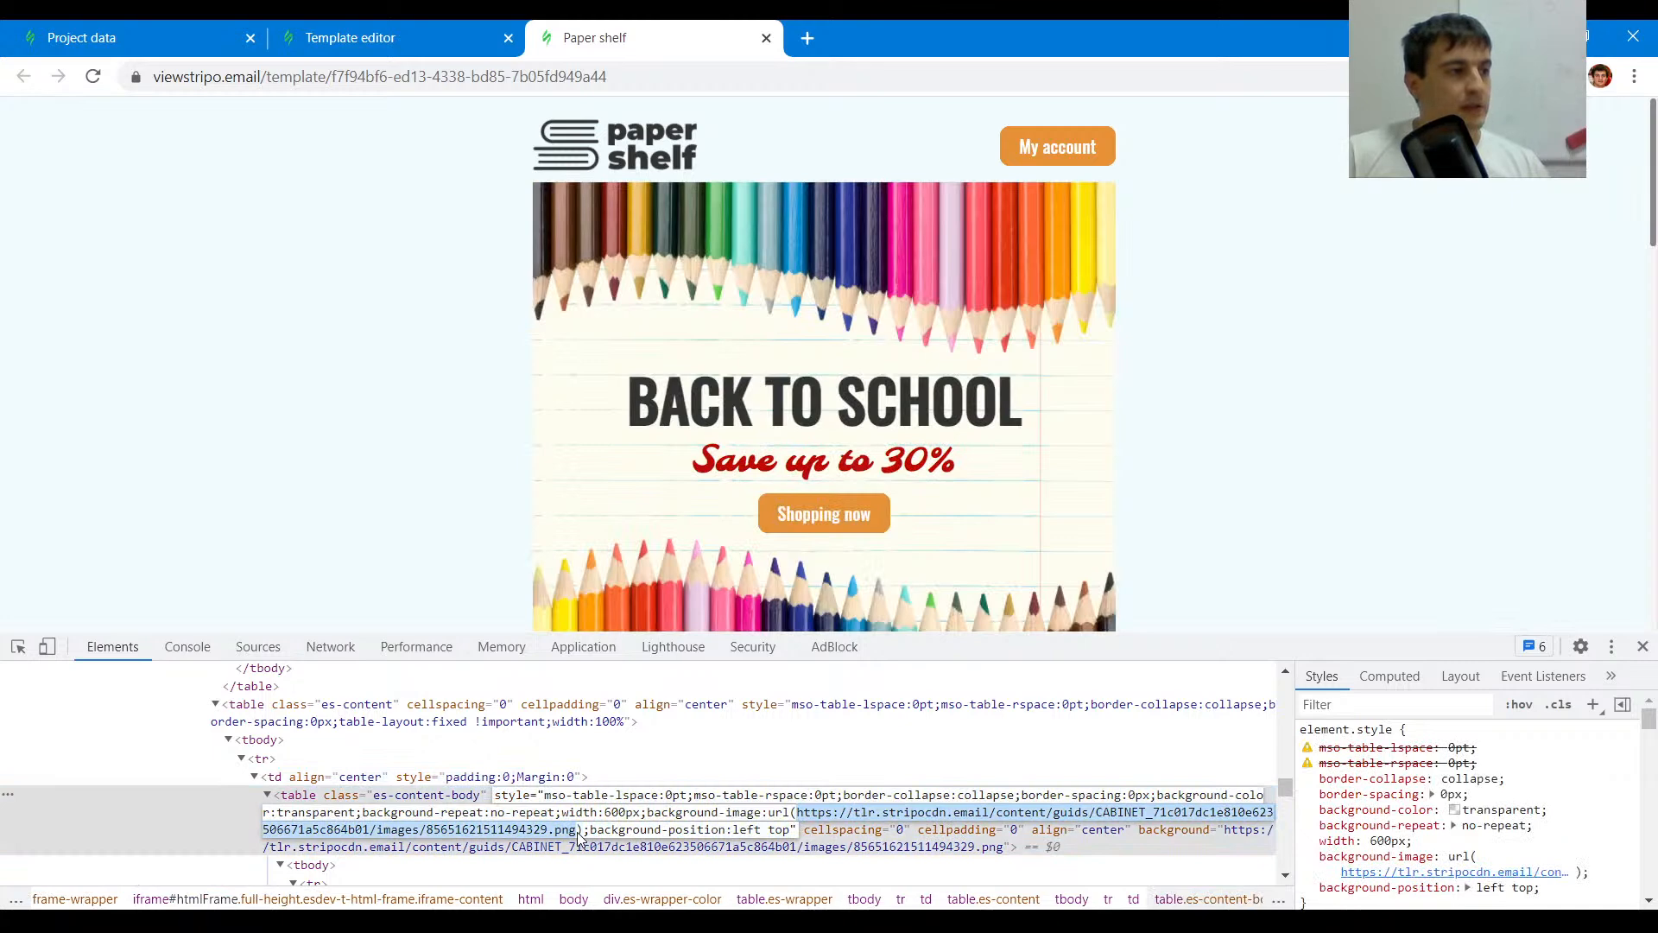
- Add the copied URL as the pencil stripe's content background image and turn on align to center
click(512, 29)
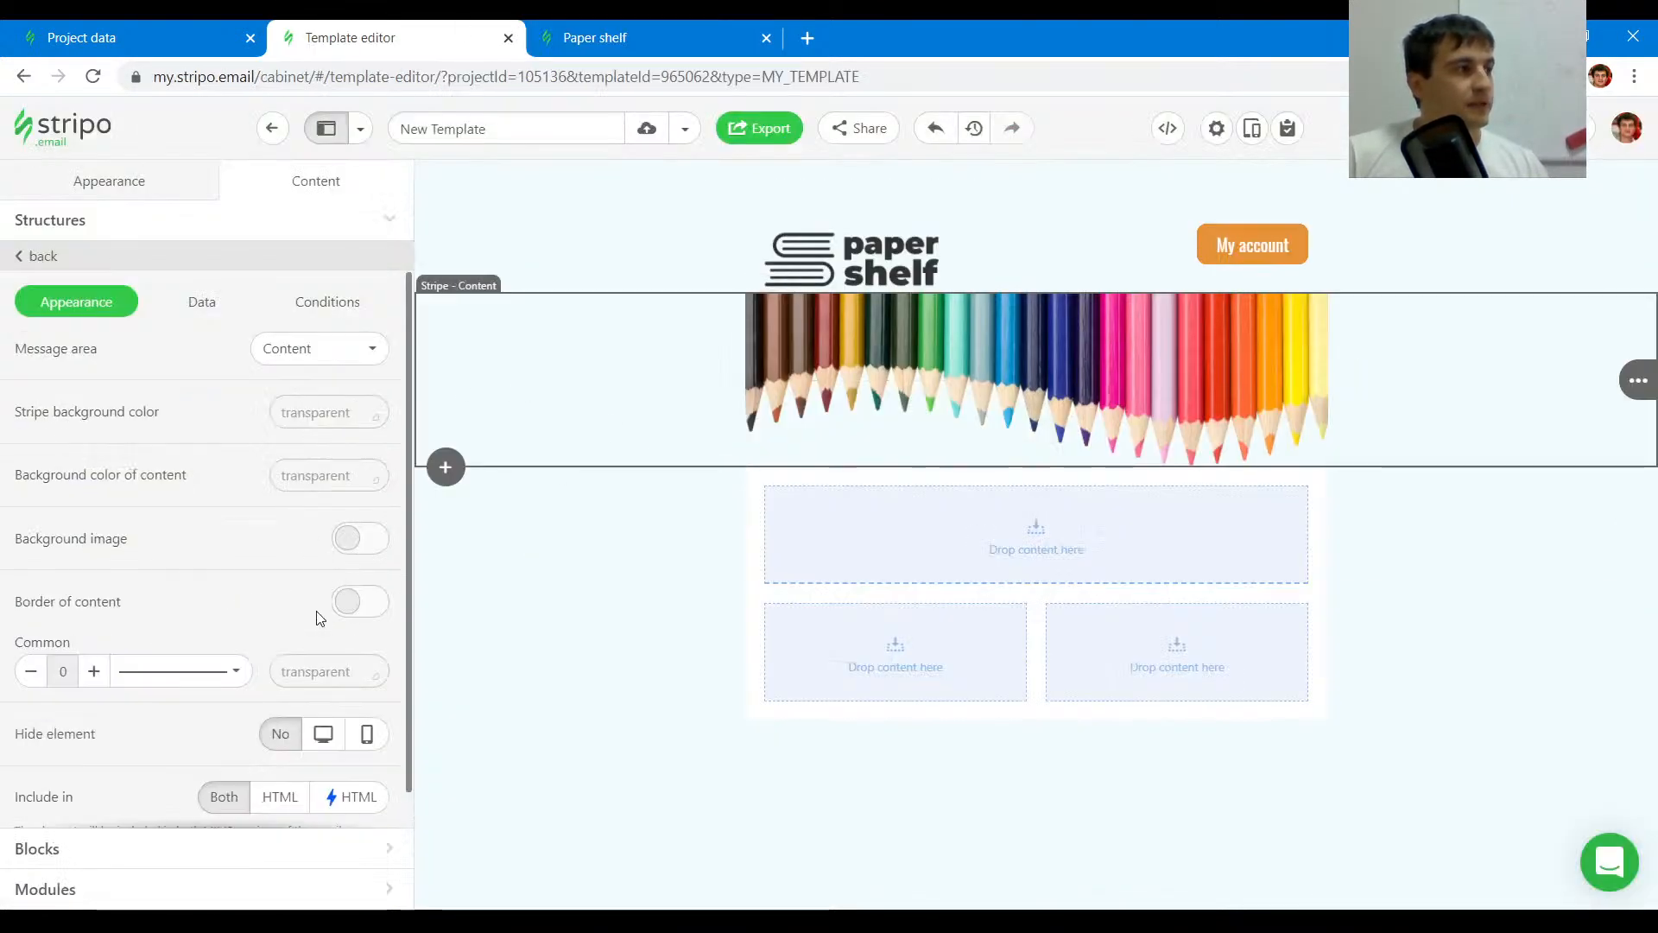
click(359, 554)
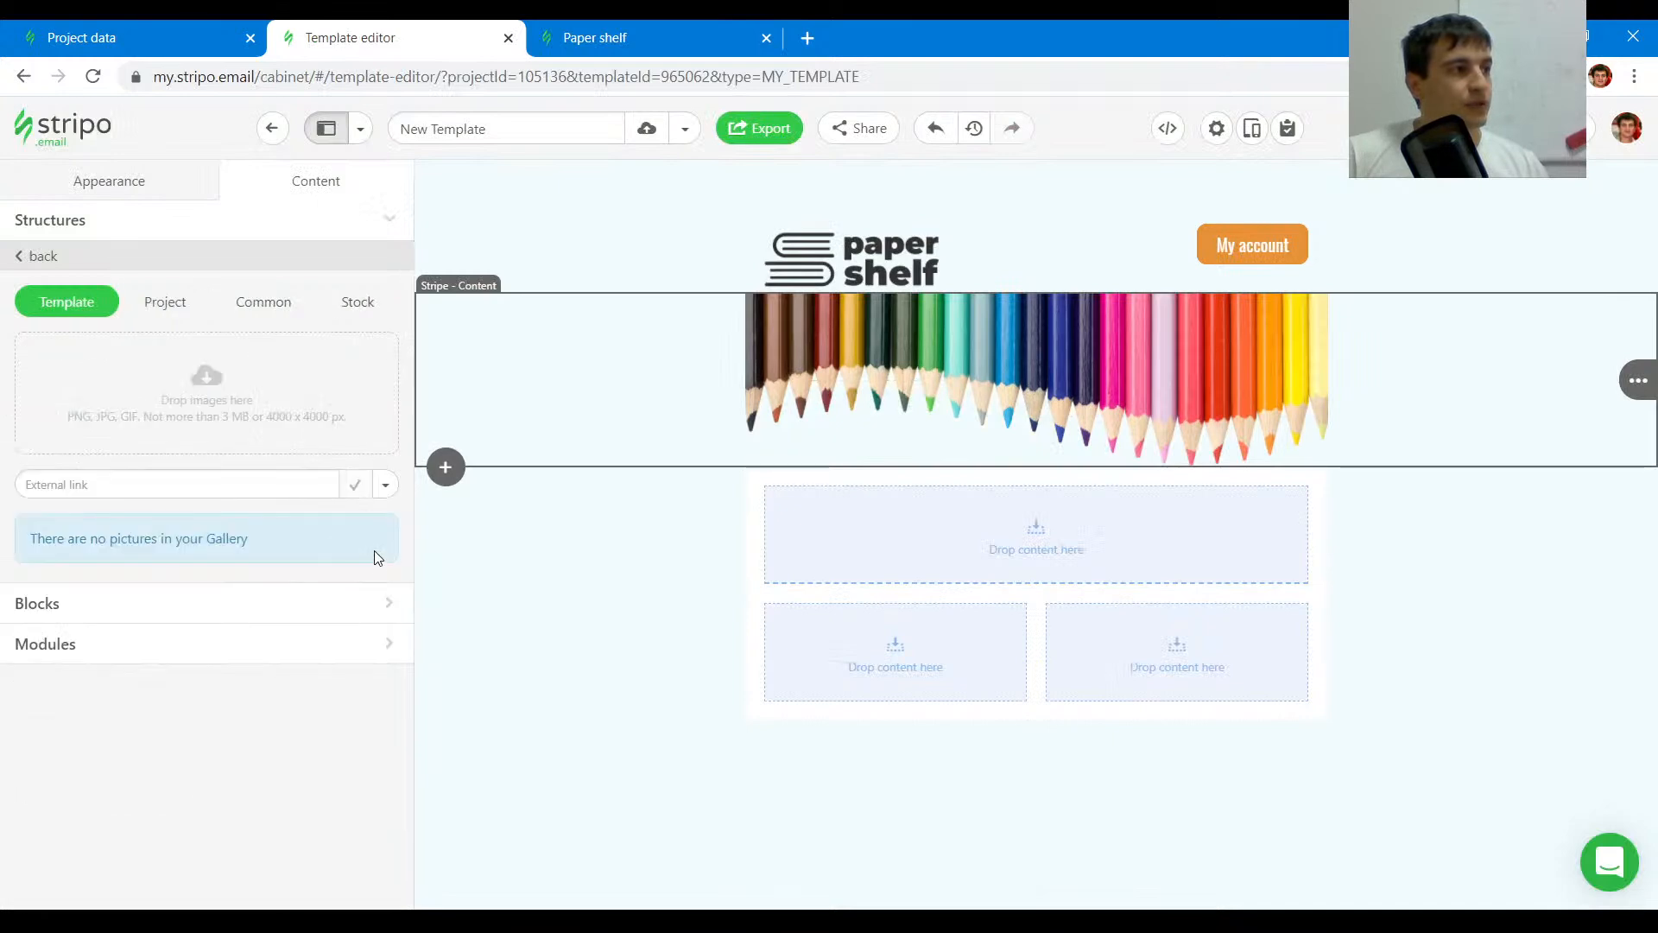
click(234, 481)
key(ctrl+v)
click(386, 487)
click(325, 549)
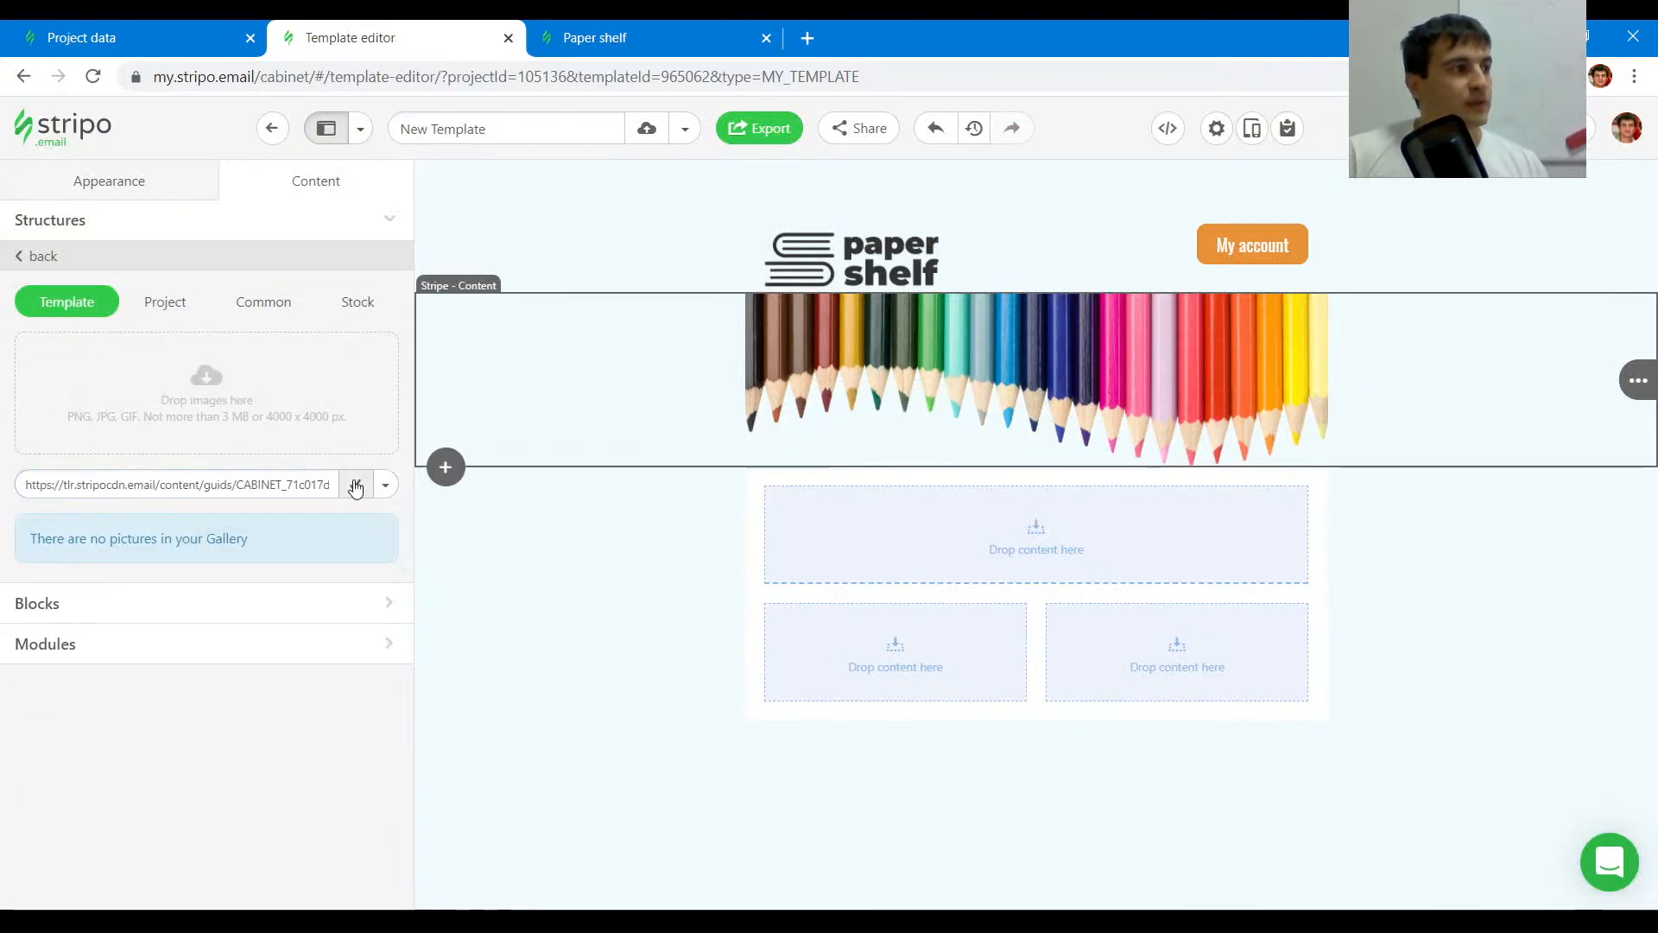
click(355, 484)
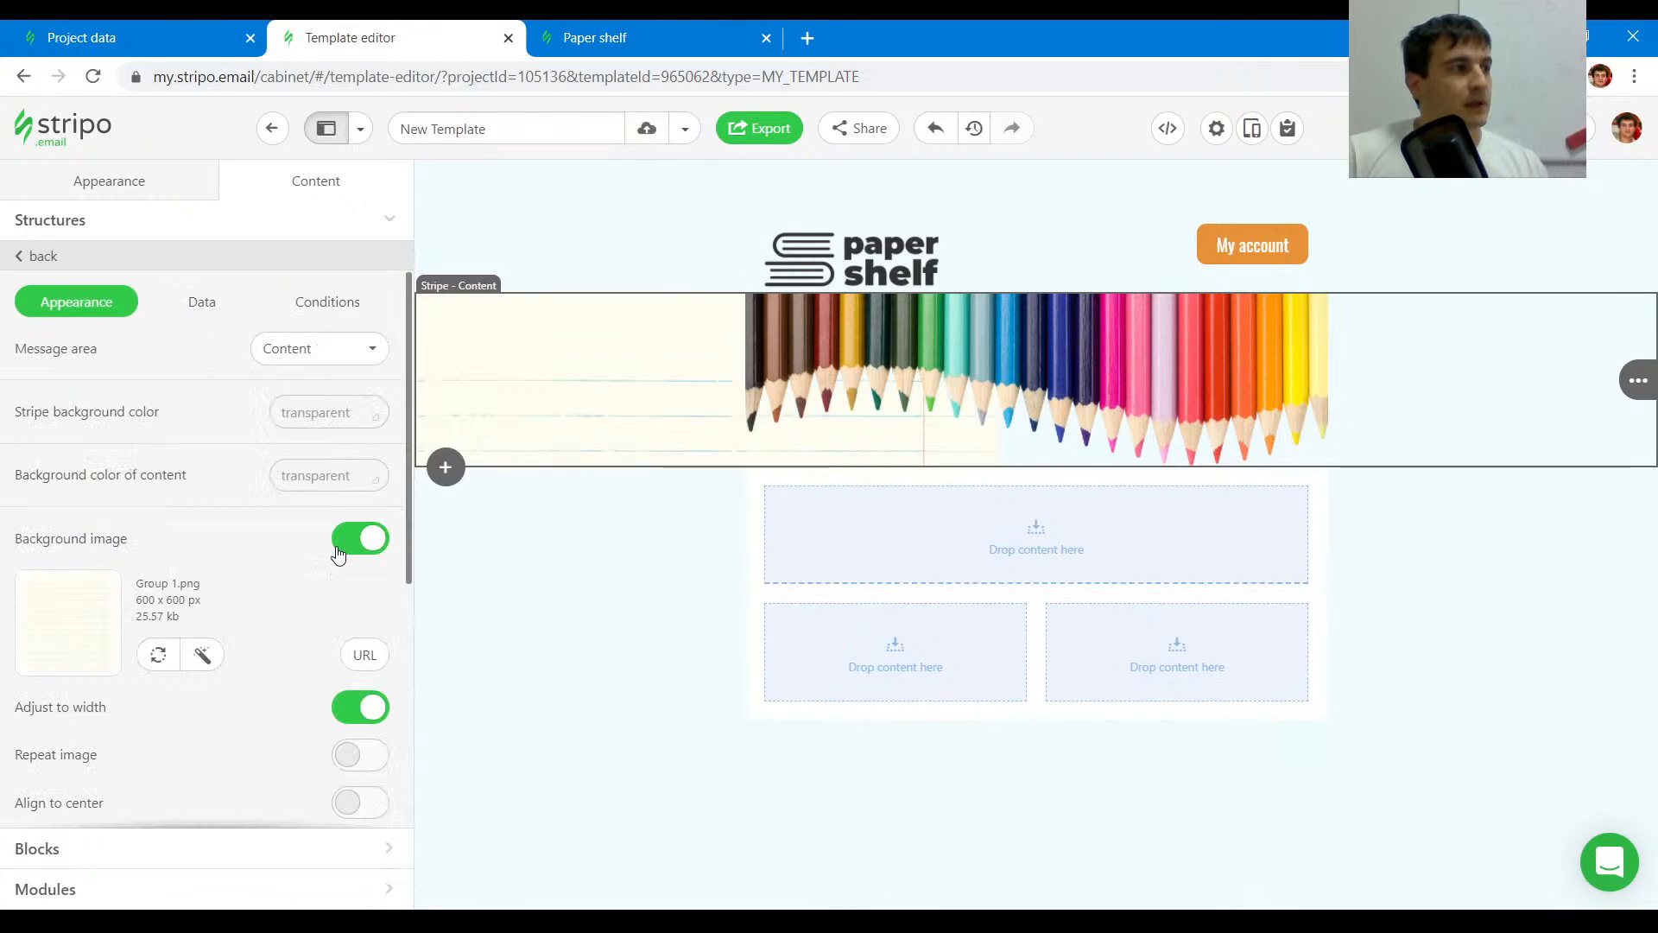
scroll(270, 579, down, 4)
scroll(270, 574, up, 1)
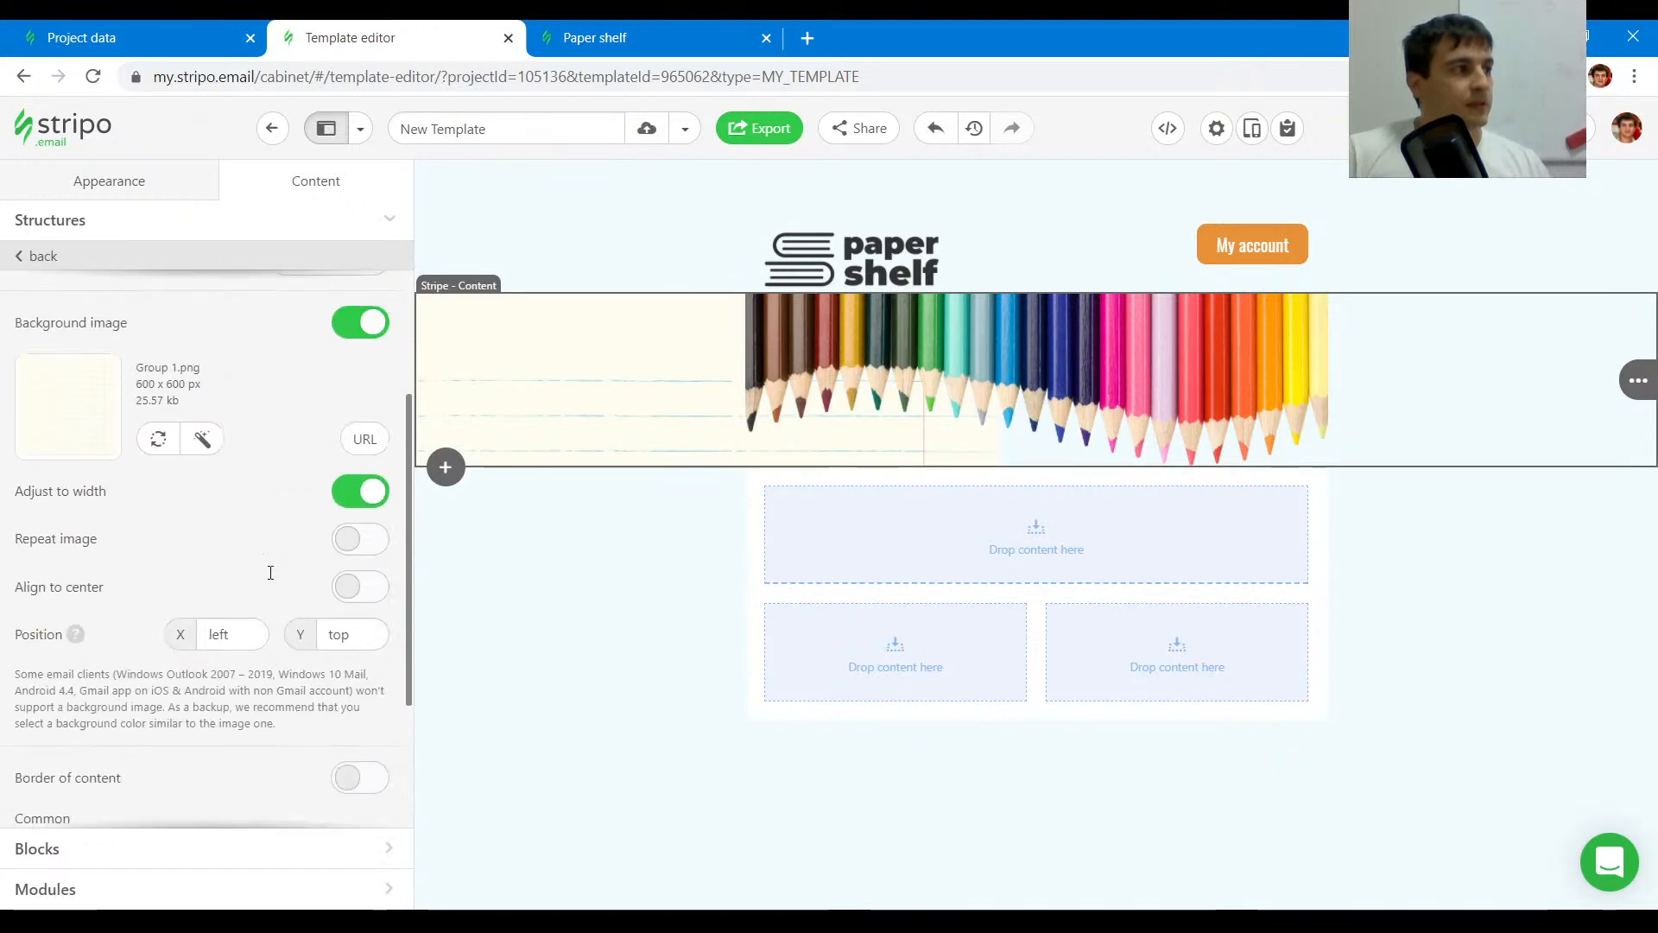
click(367, 598)
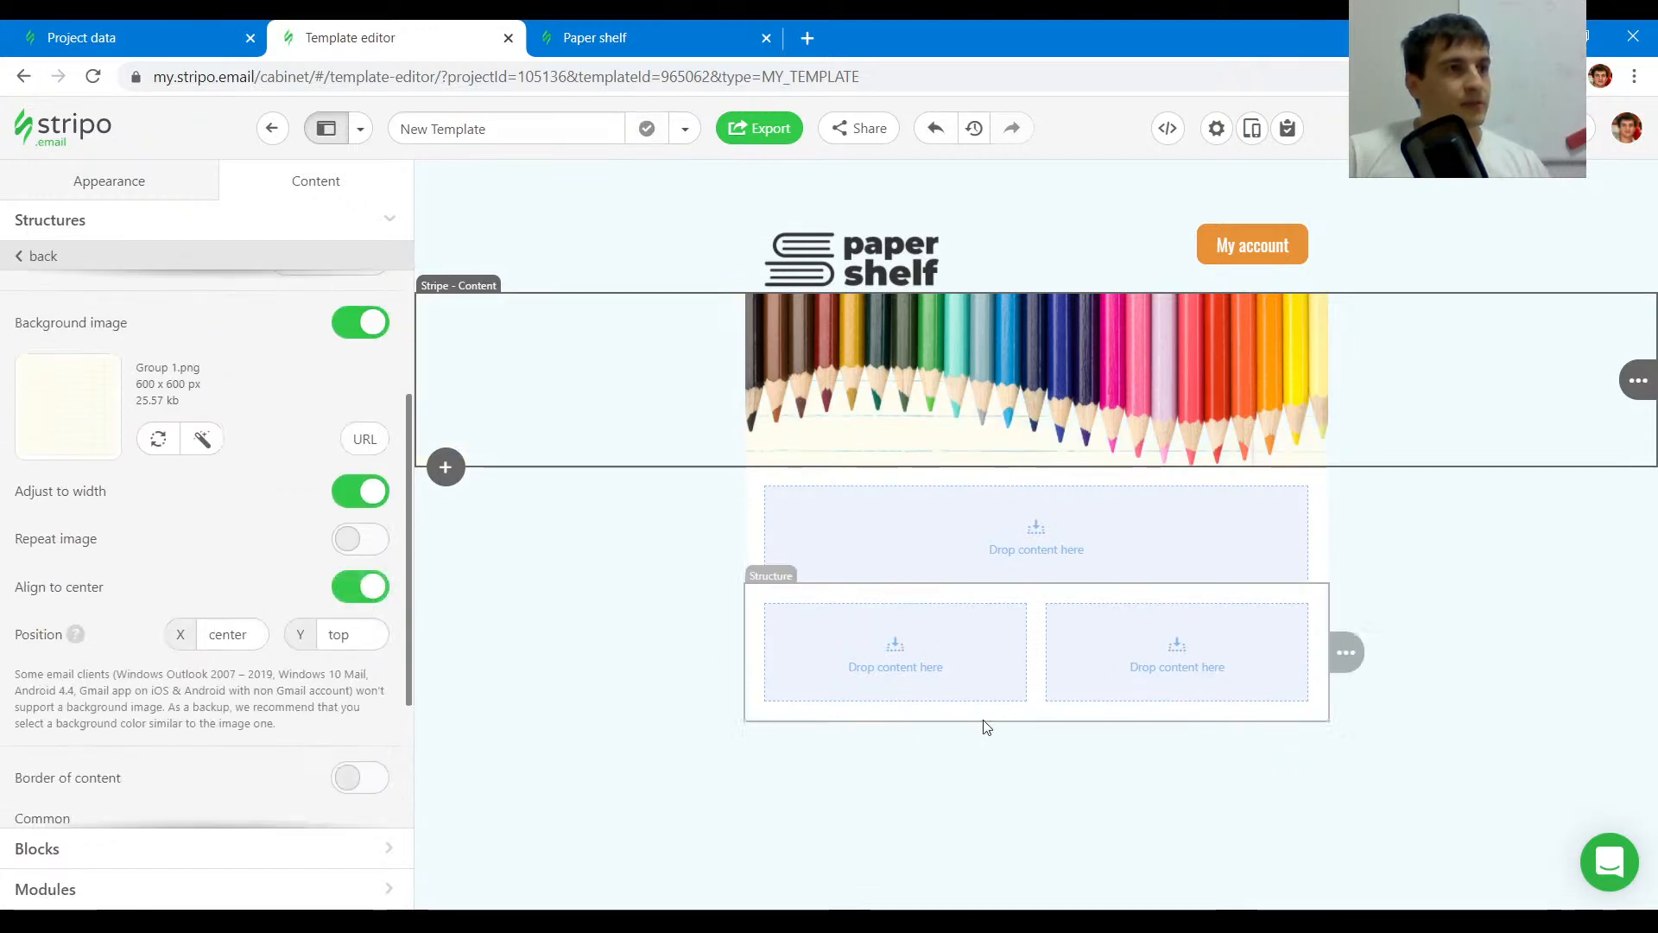
- Duplicate the pencil image stripe
click(596, 27)
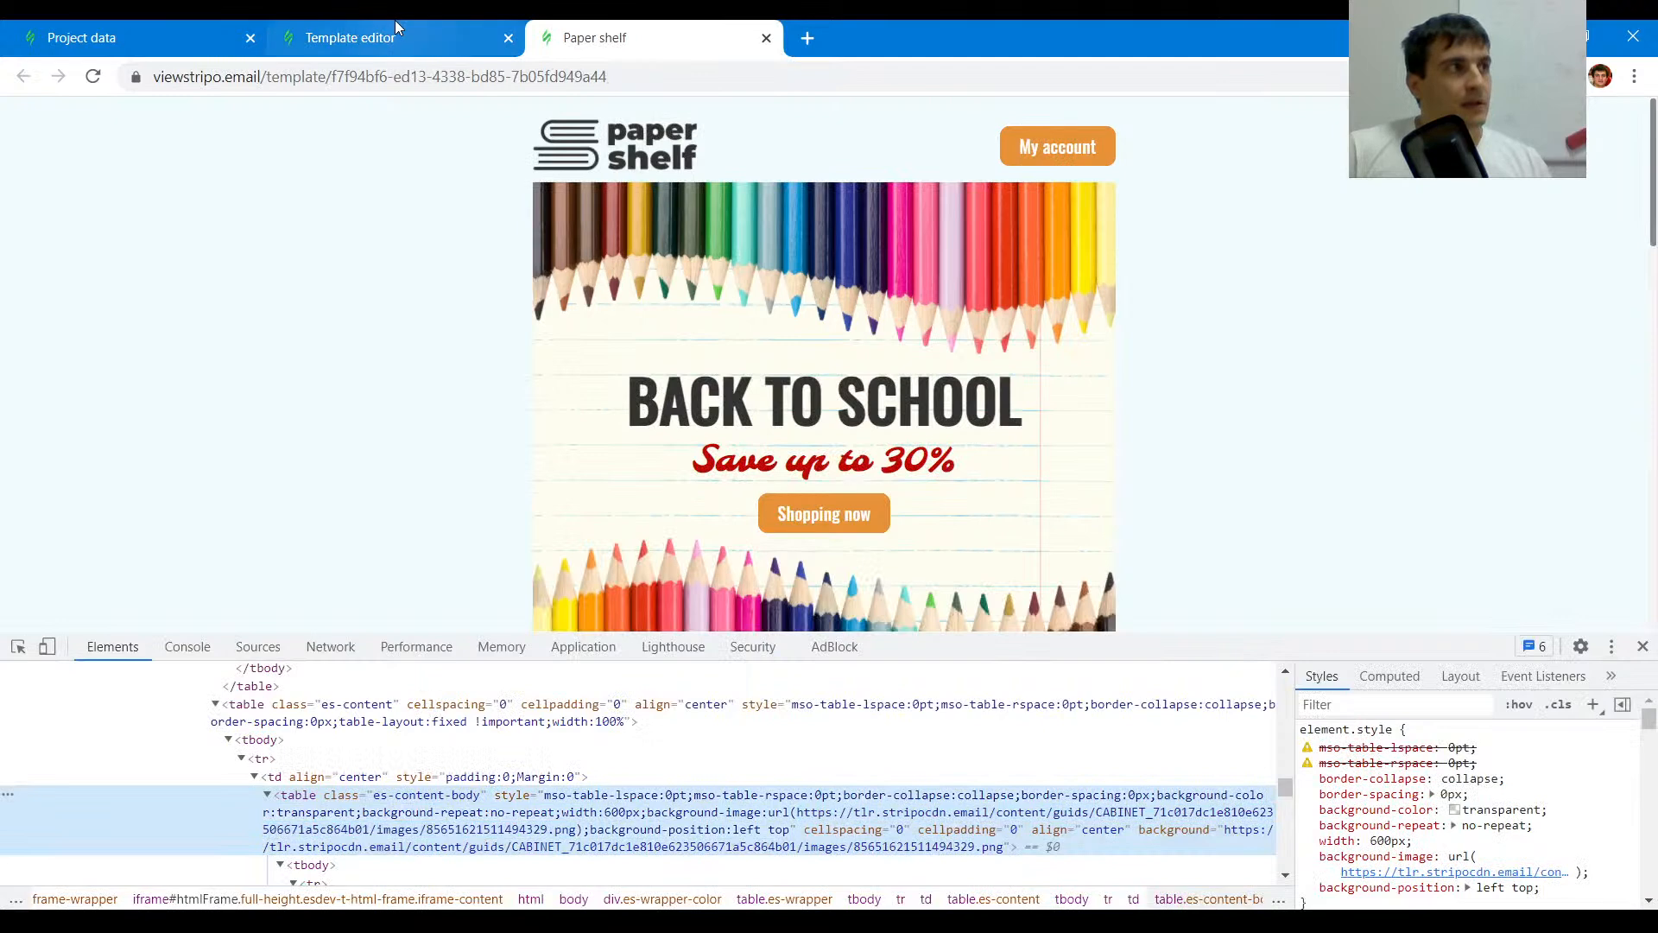
click(350, 37)
click(1387, 385)
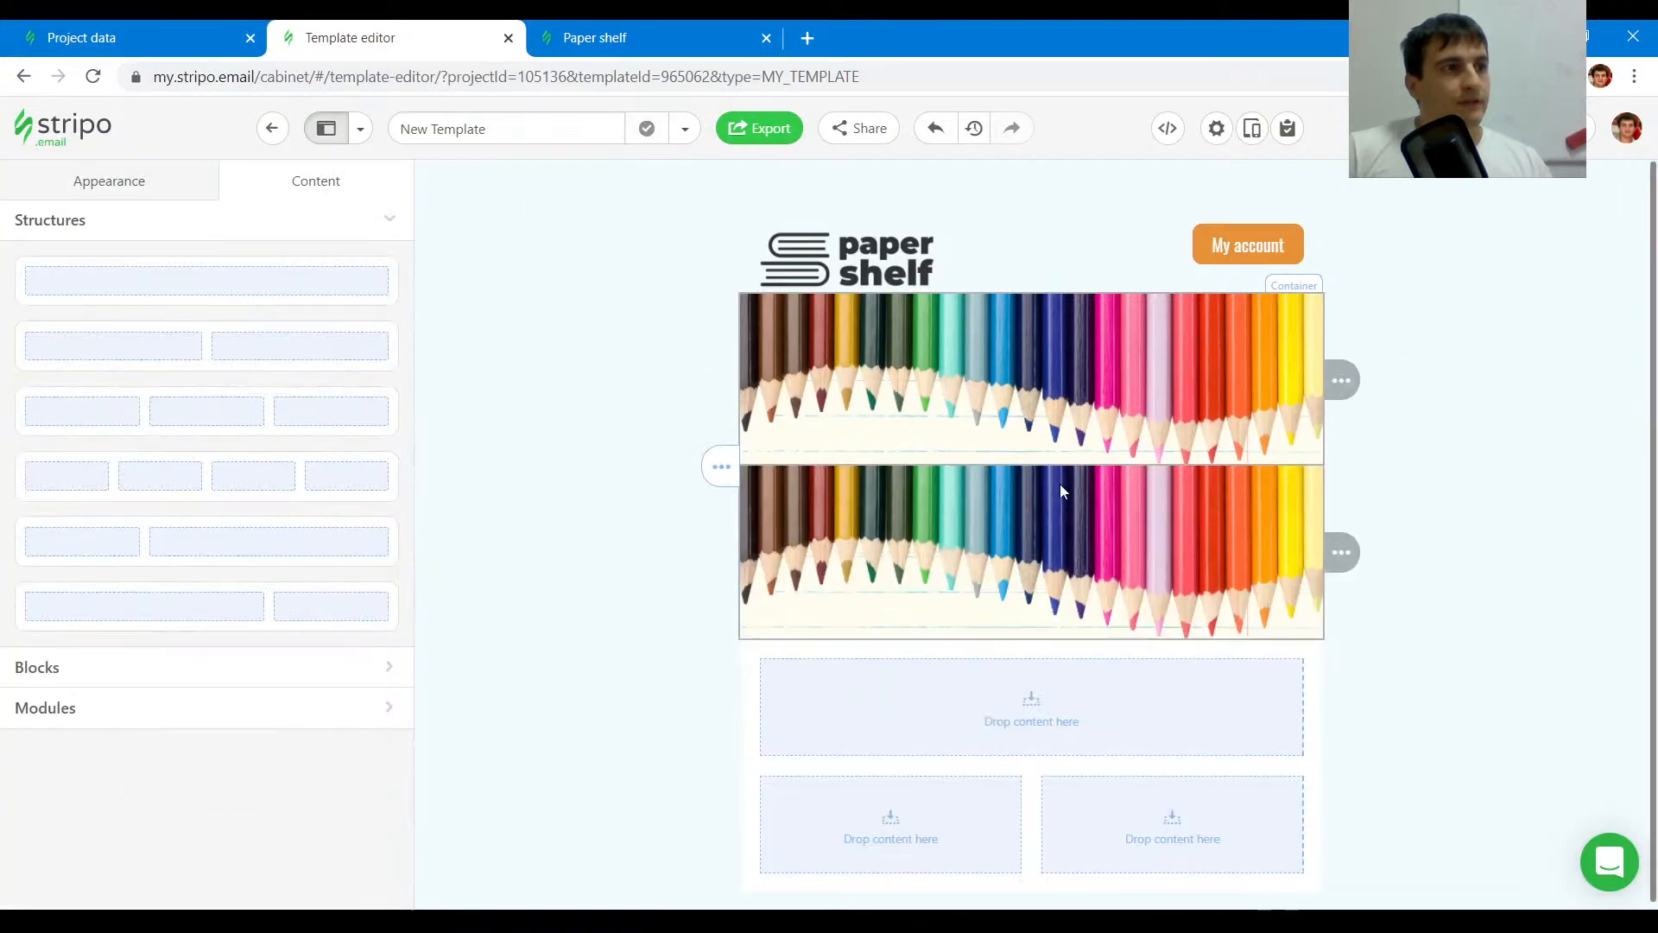
- Insert a Text block between the two pencil images
click(51, 670)
mouse_move(206, 338)
mouse_down()
mouse_move(748, 458)
mouse_move(989, 458)
mouse_up()
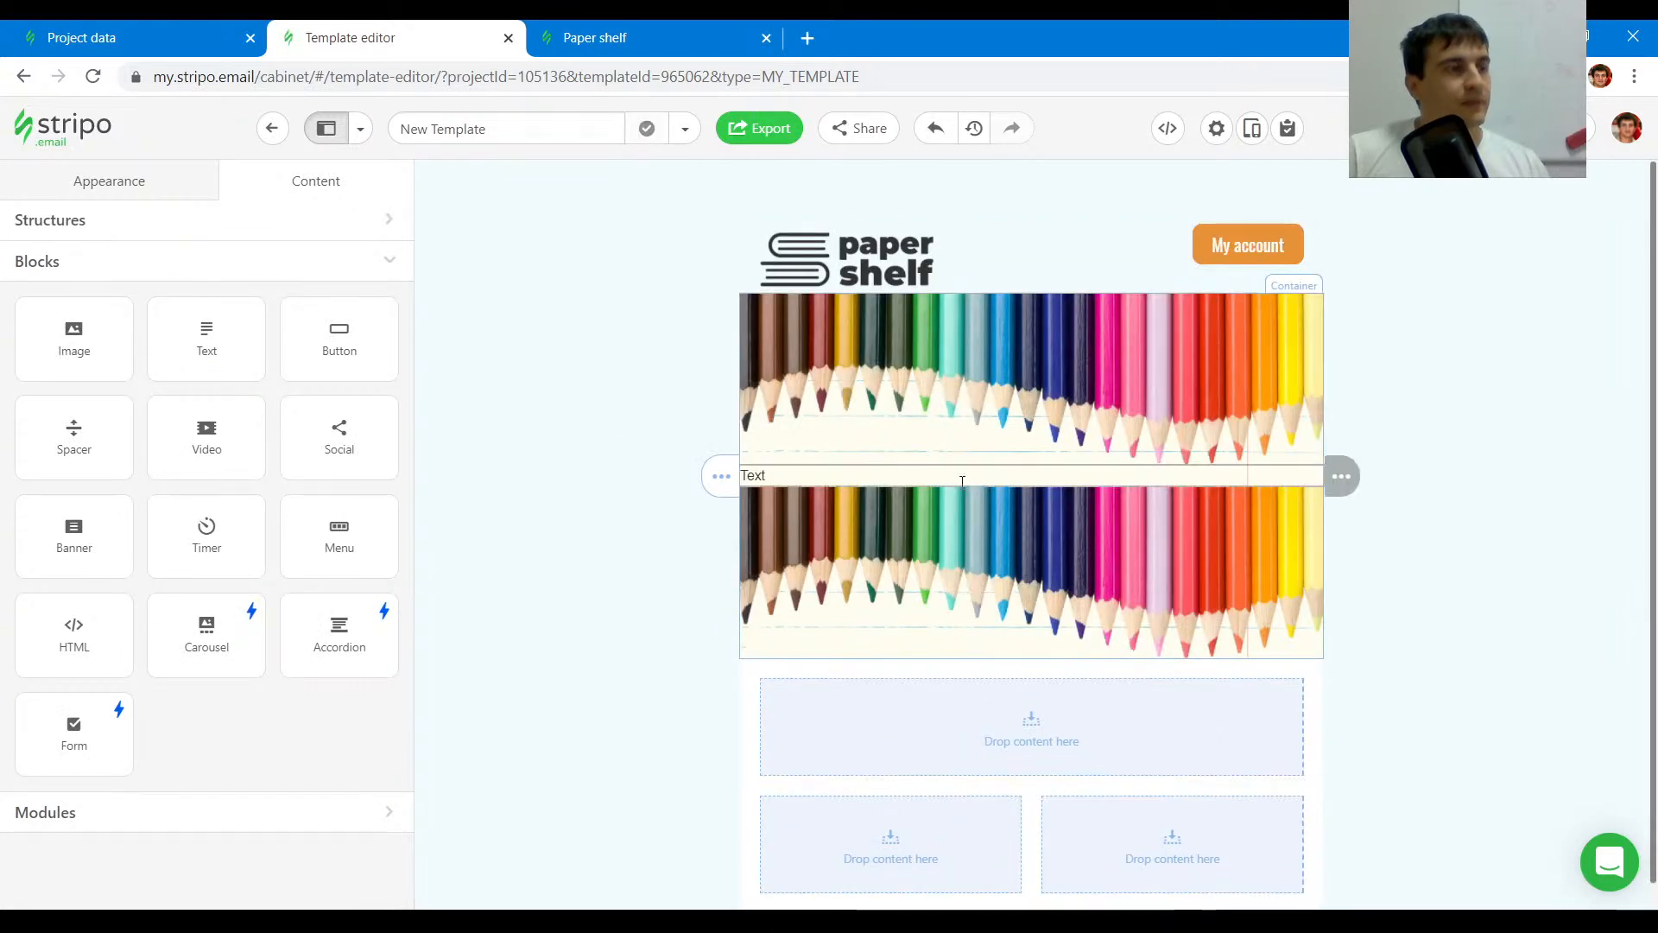
click(584, 29)
click(466, 37)
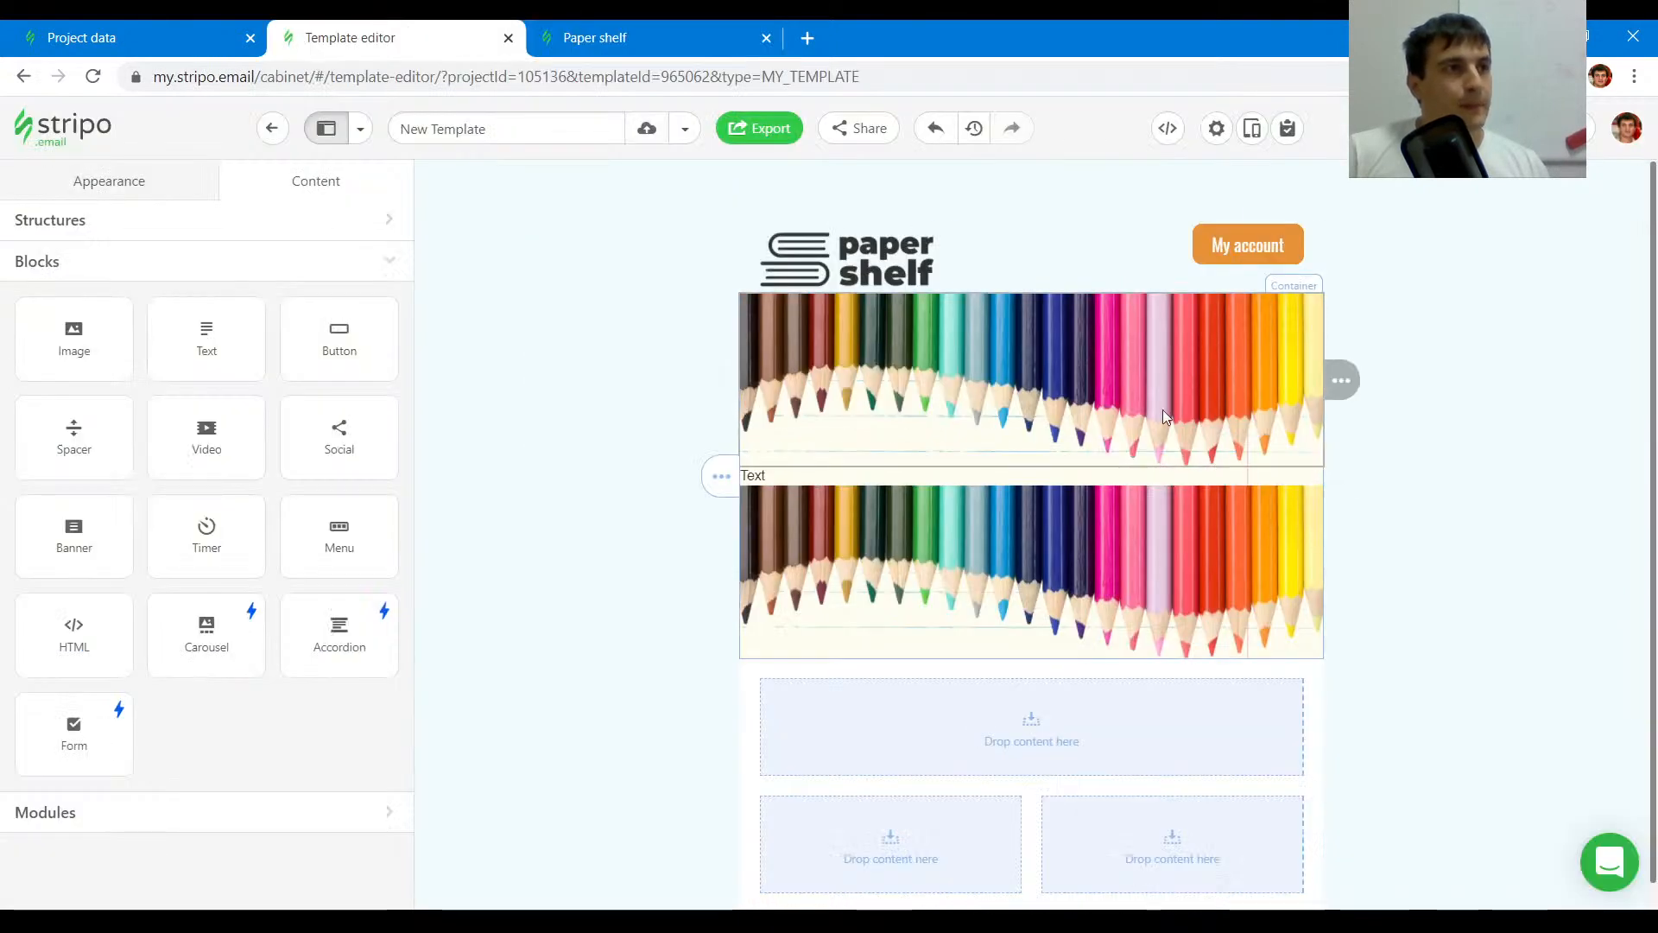
- Copy the My account button below the new text block and center-align it
mouse_move(1185, 423)
mouse_down()
mouse_move(1010, 486)
mouse_move(1015, 506)
mouse_up()
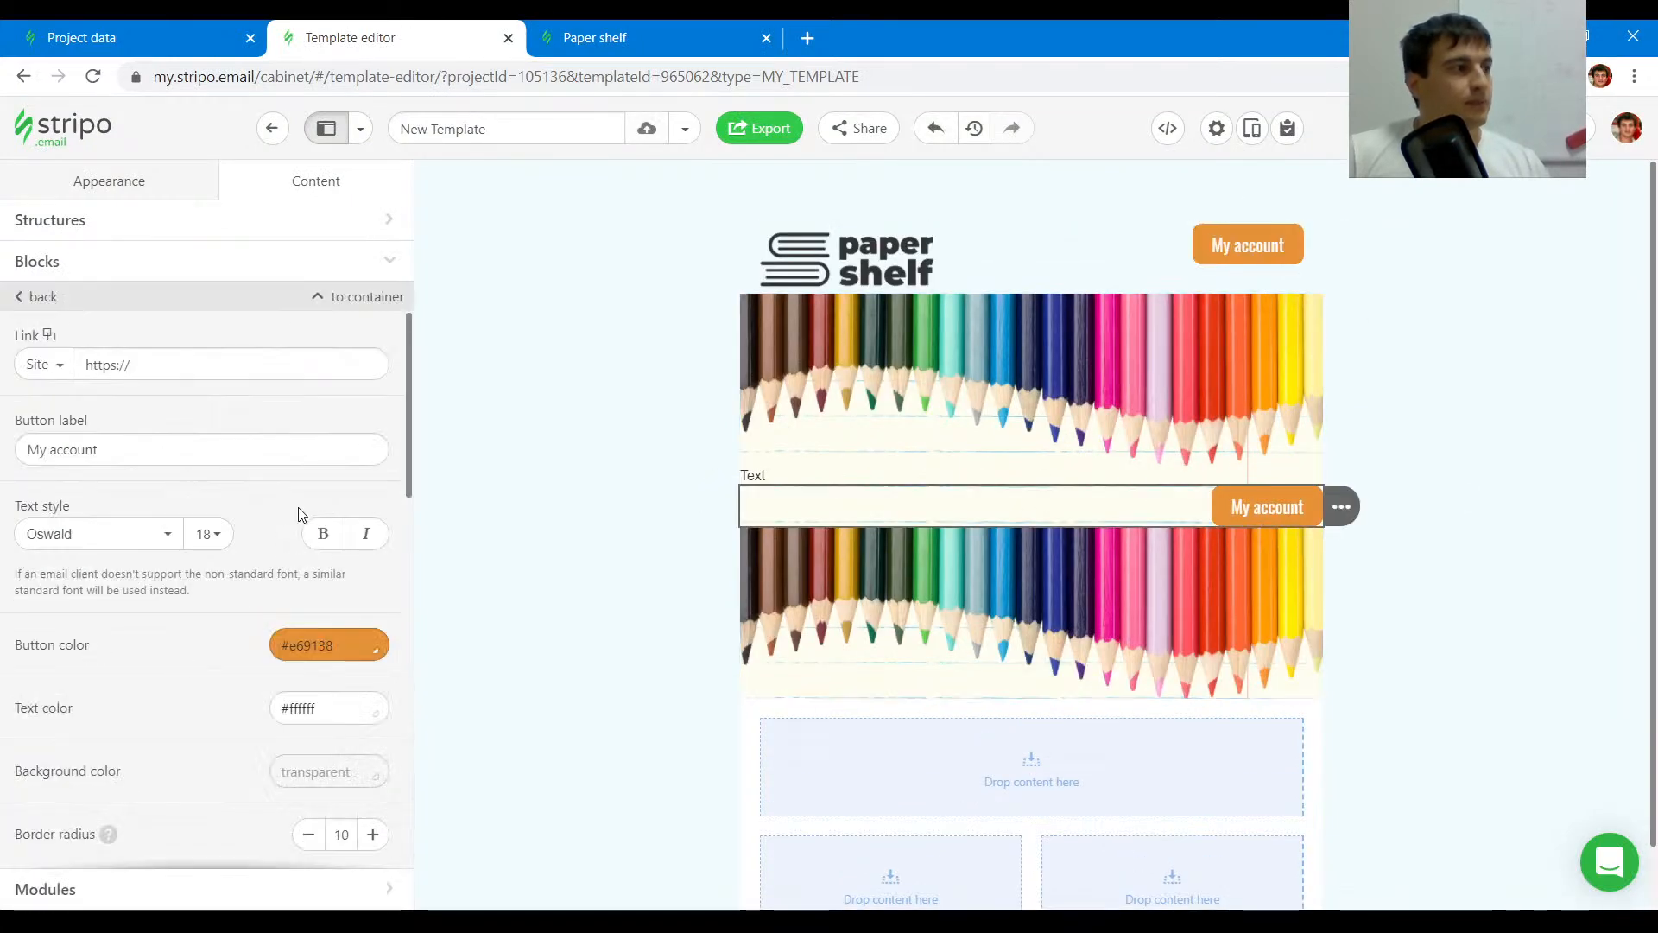
scroll(259, 553, down, 4)
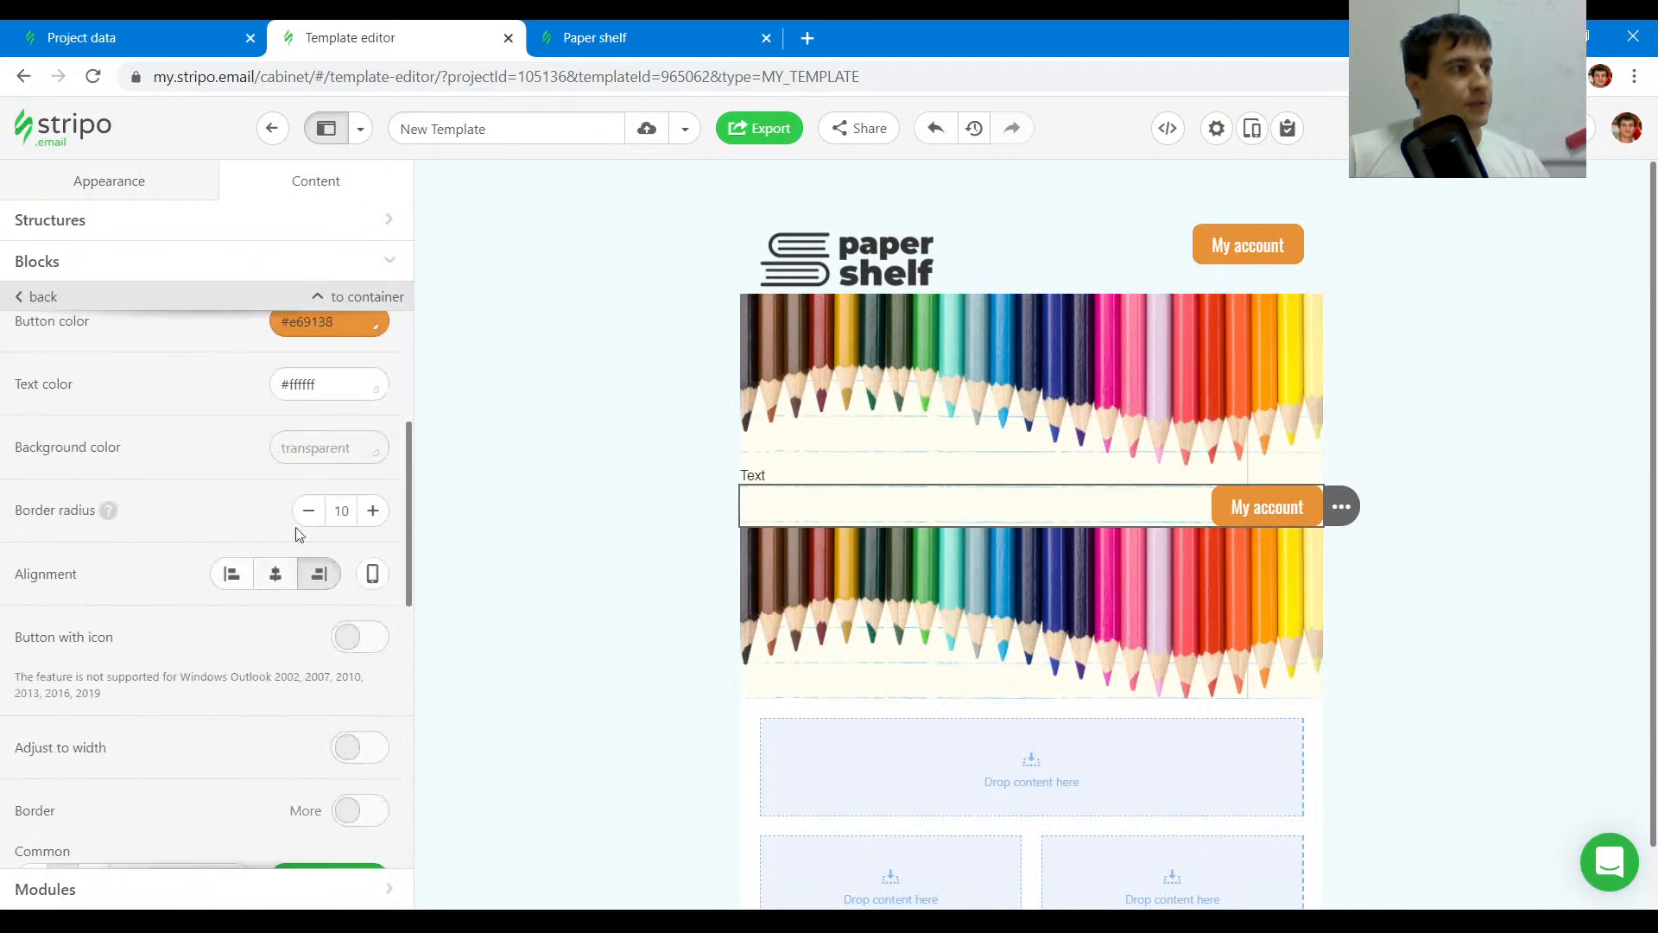
click(278, 577)
- Copy BACK TO SCHOOL from the original email, paste it into the text block and format it as Heading 1
click(654, 28)
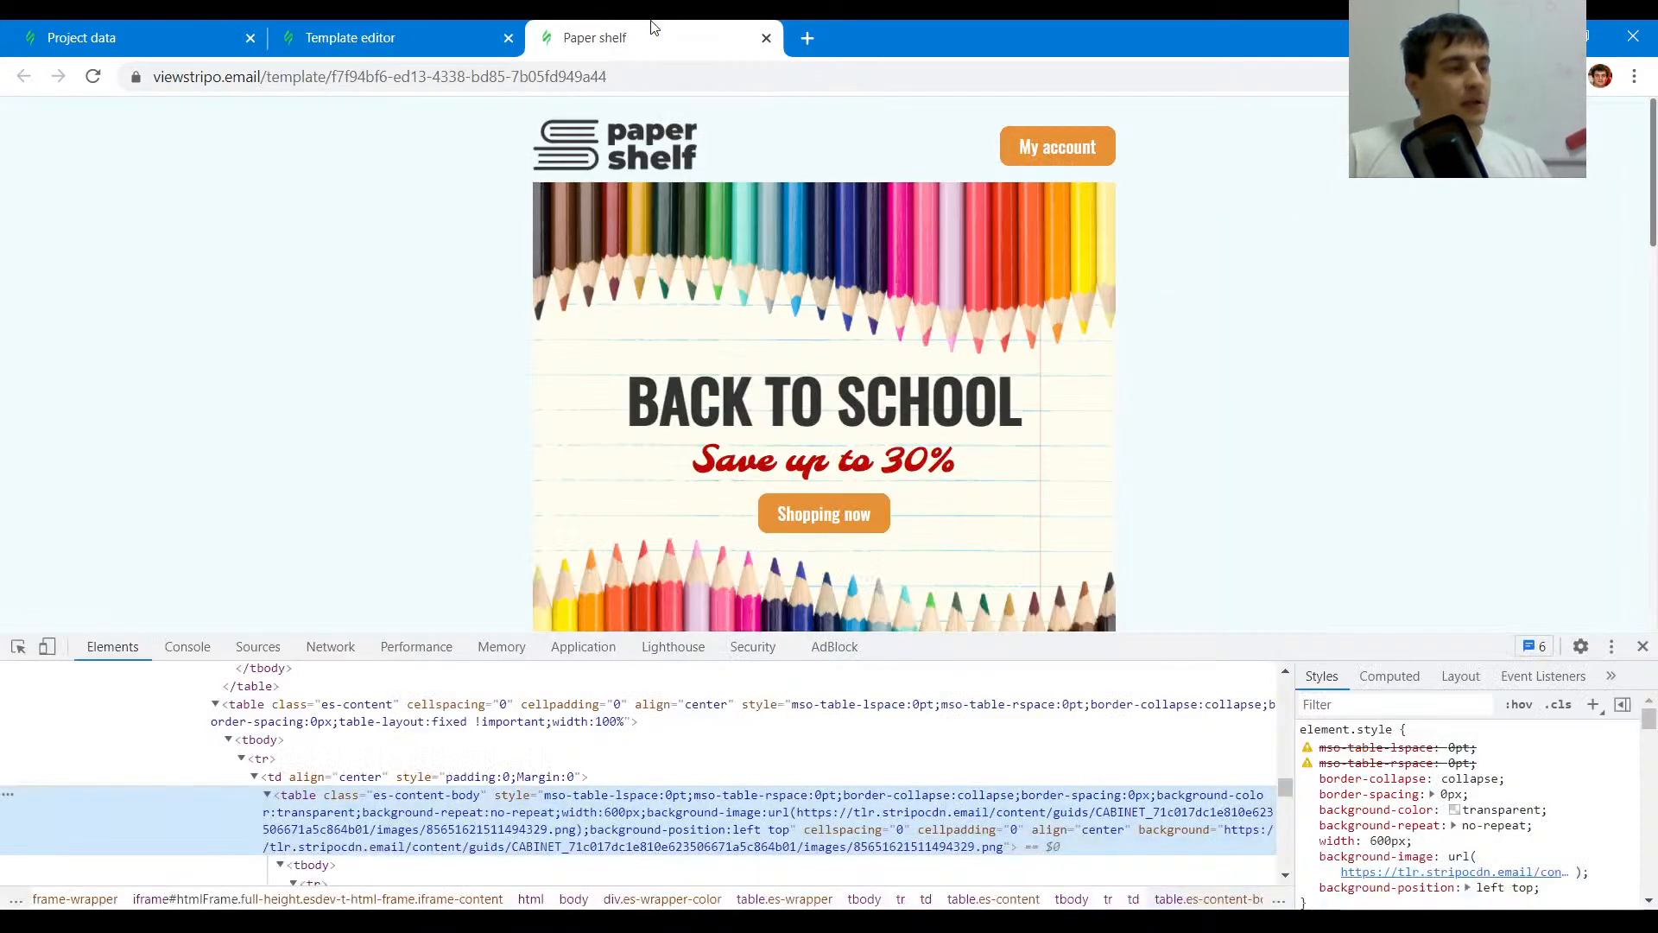
drag(1035, 418, 549, 393)
key(ctrl+c)
click(350, 37)
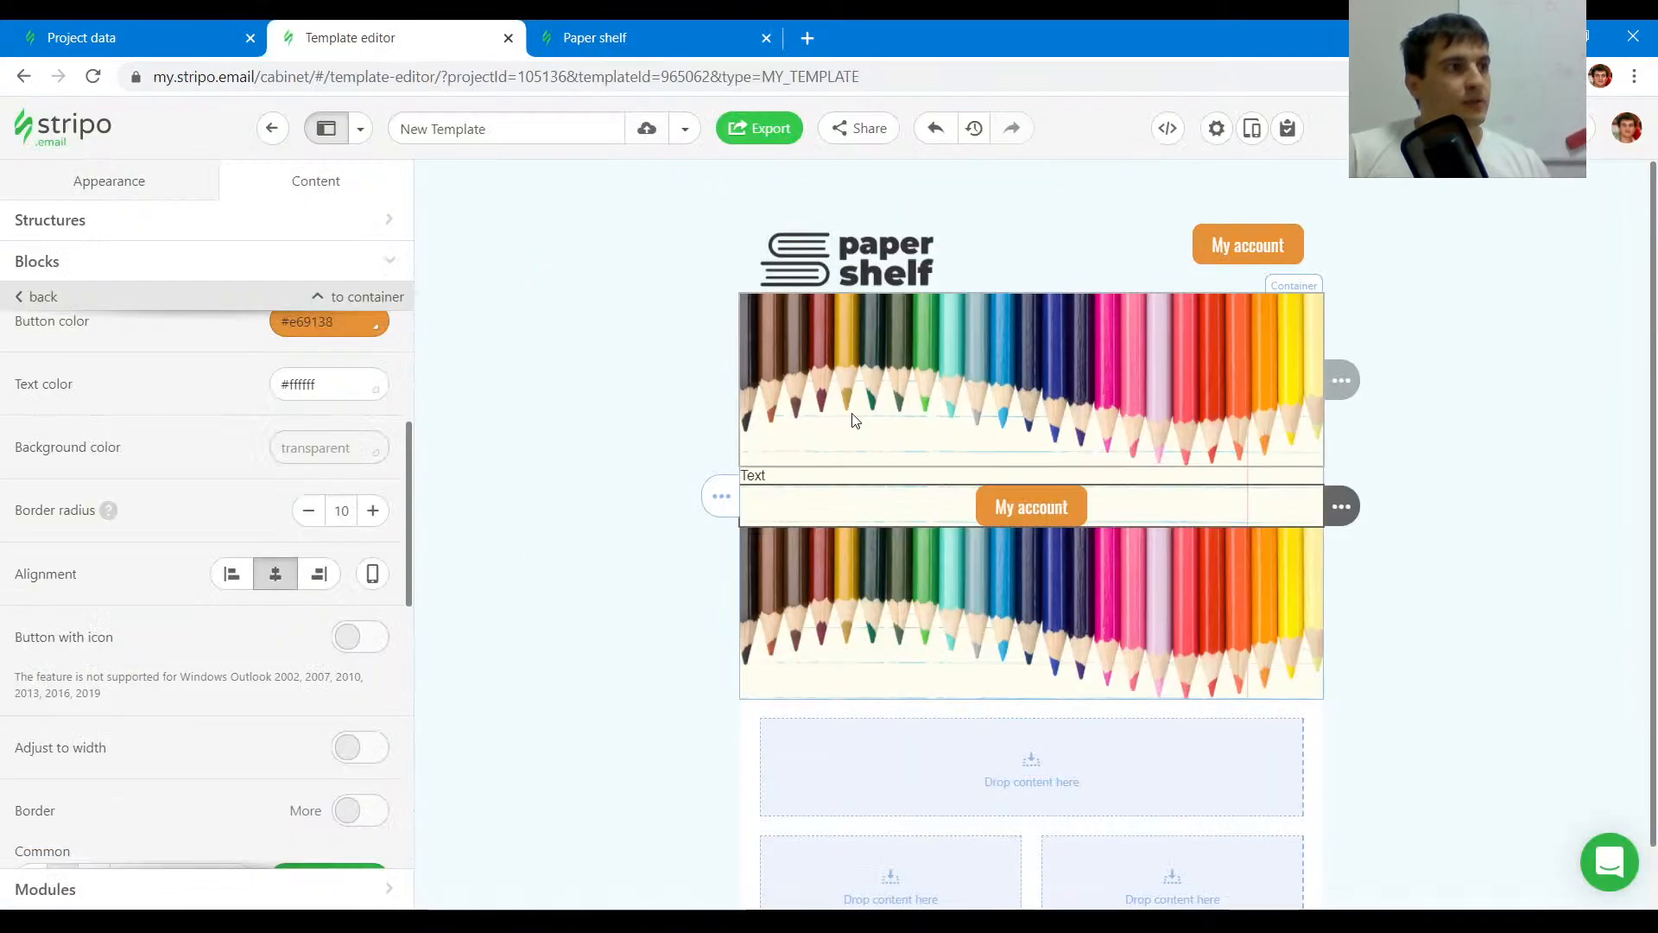
click(832, 472)
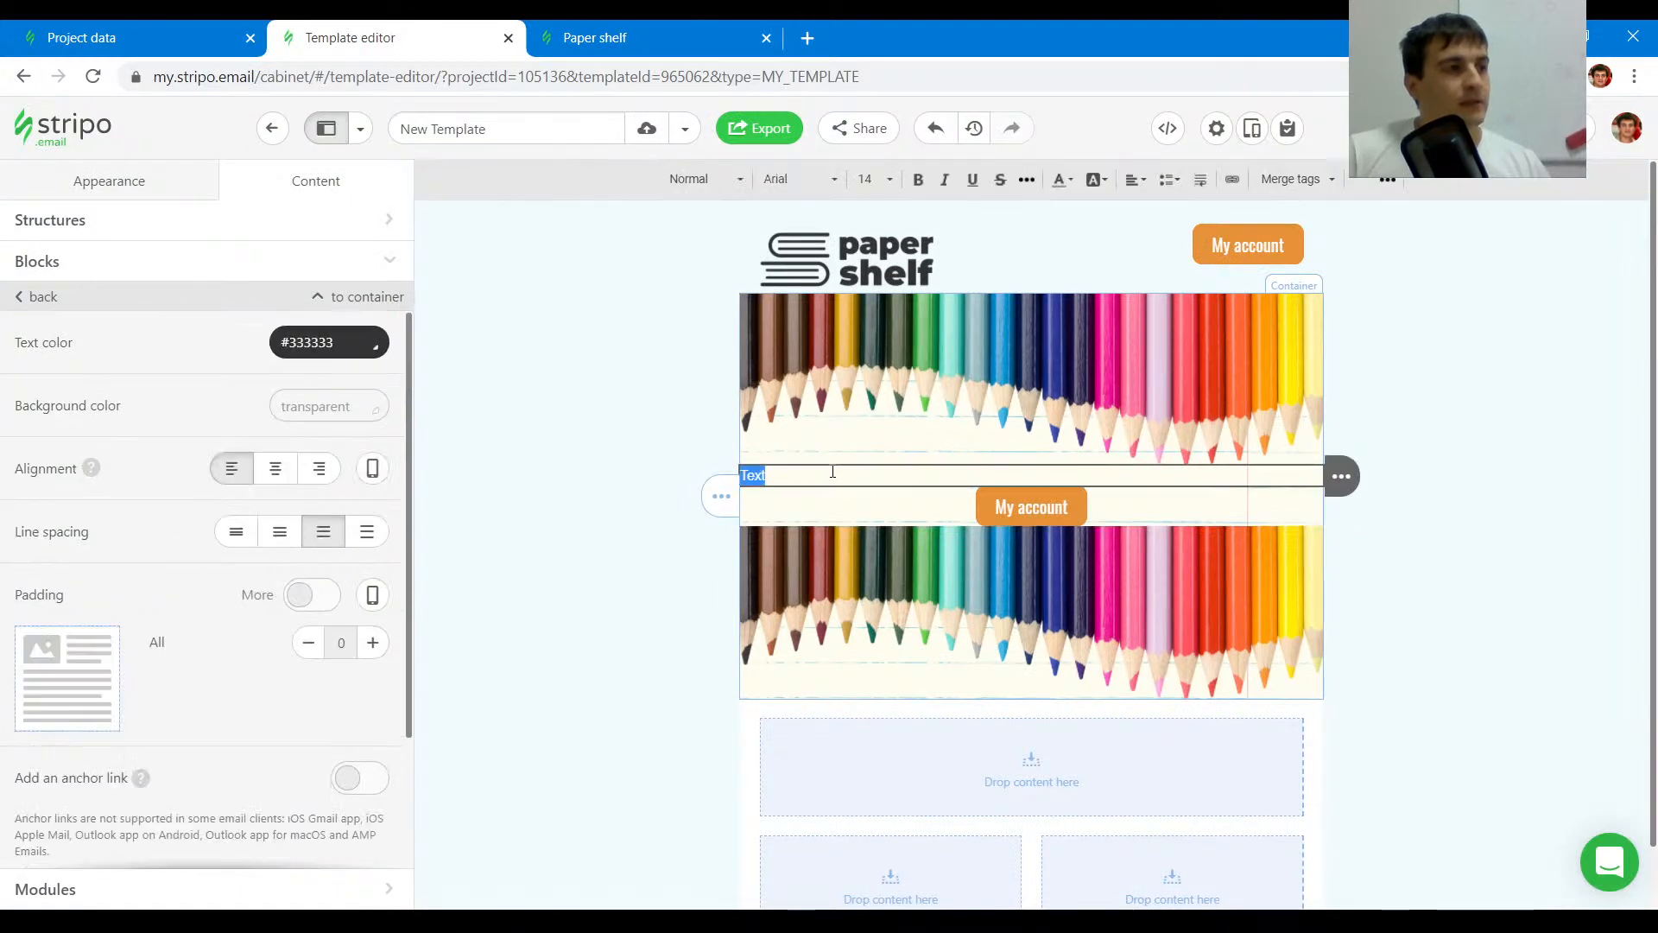
key(ctrl+v)
key(ctrl+a)
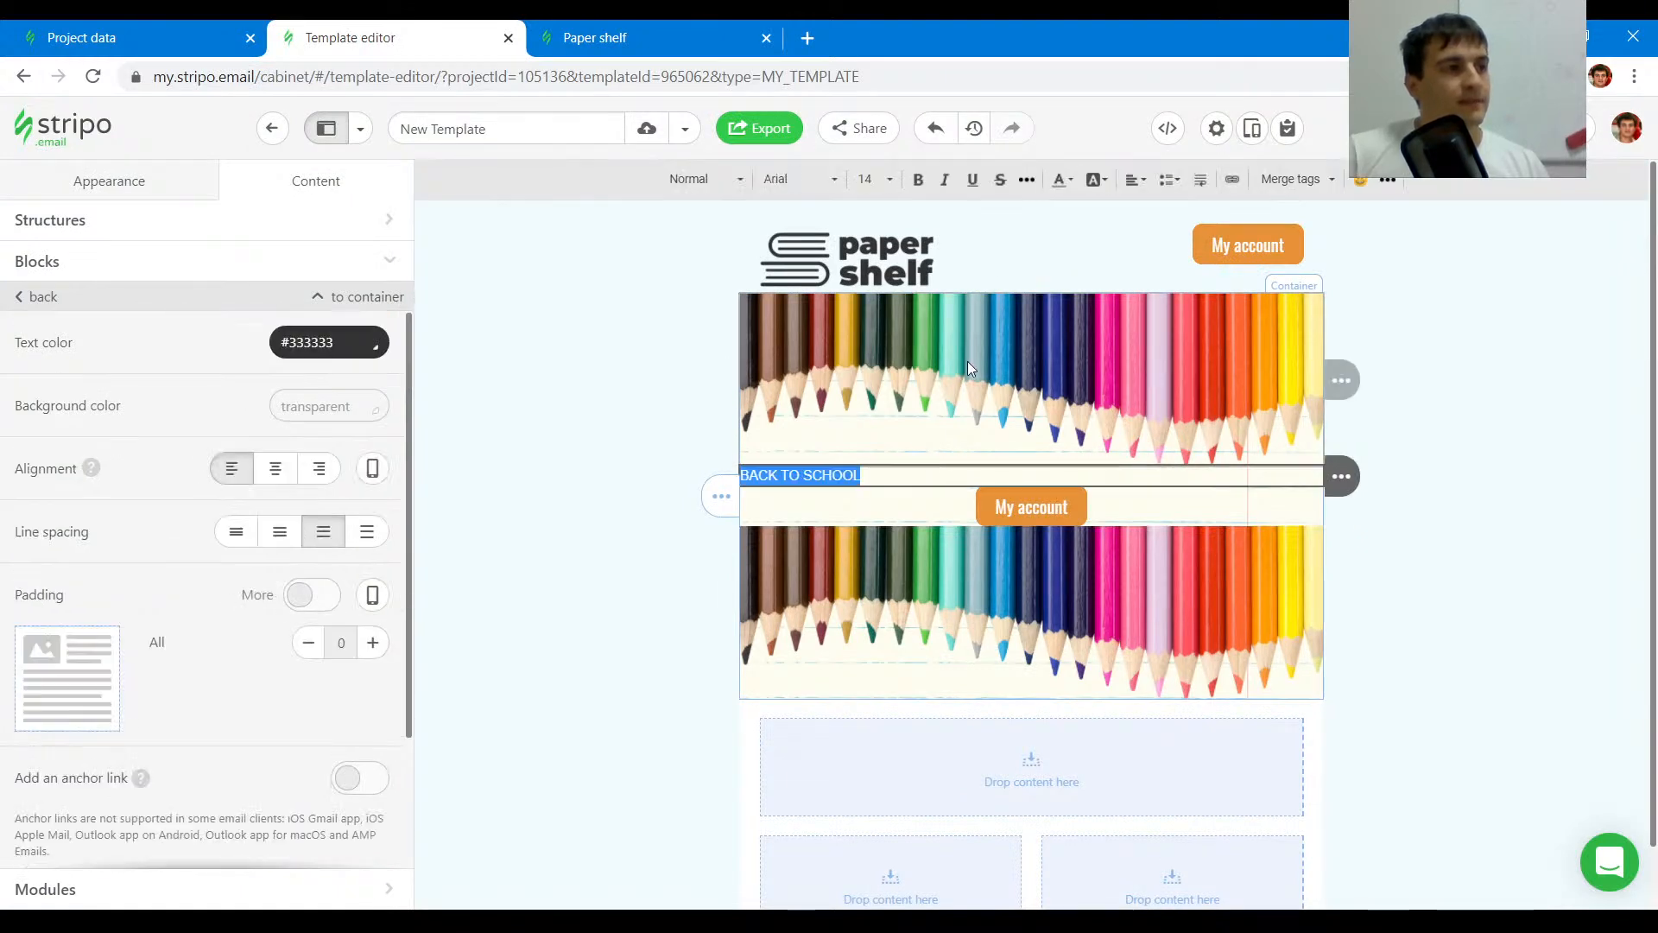
click(717, 178)
click(721, 274)
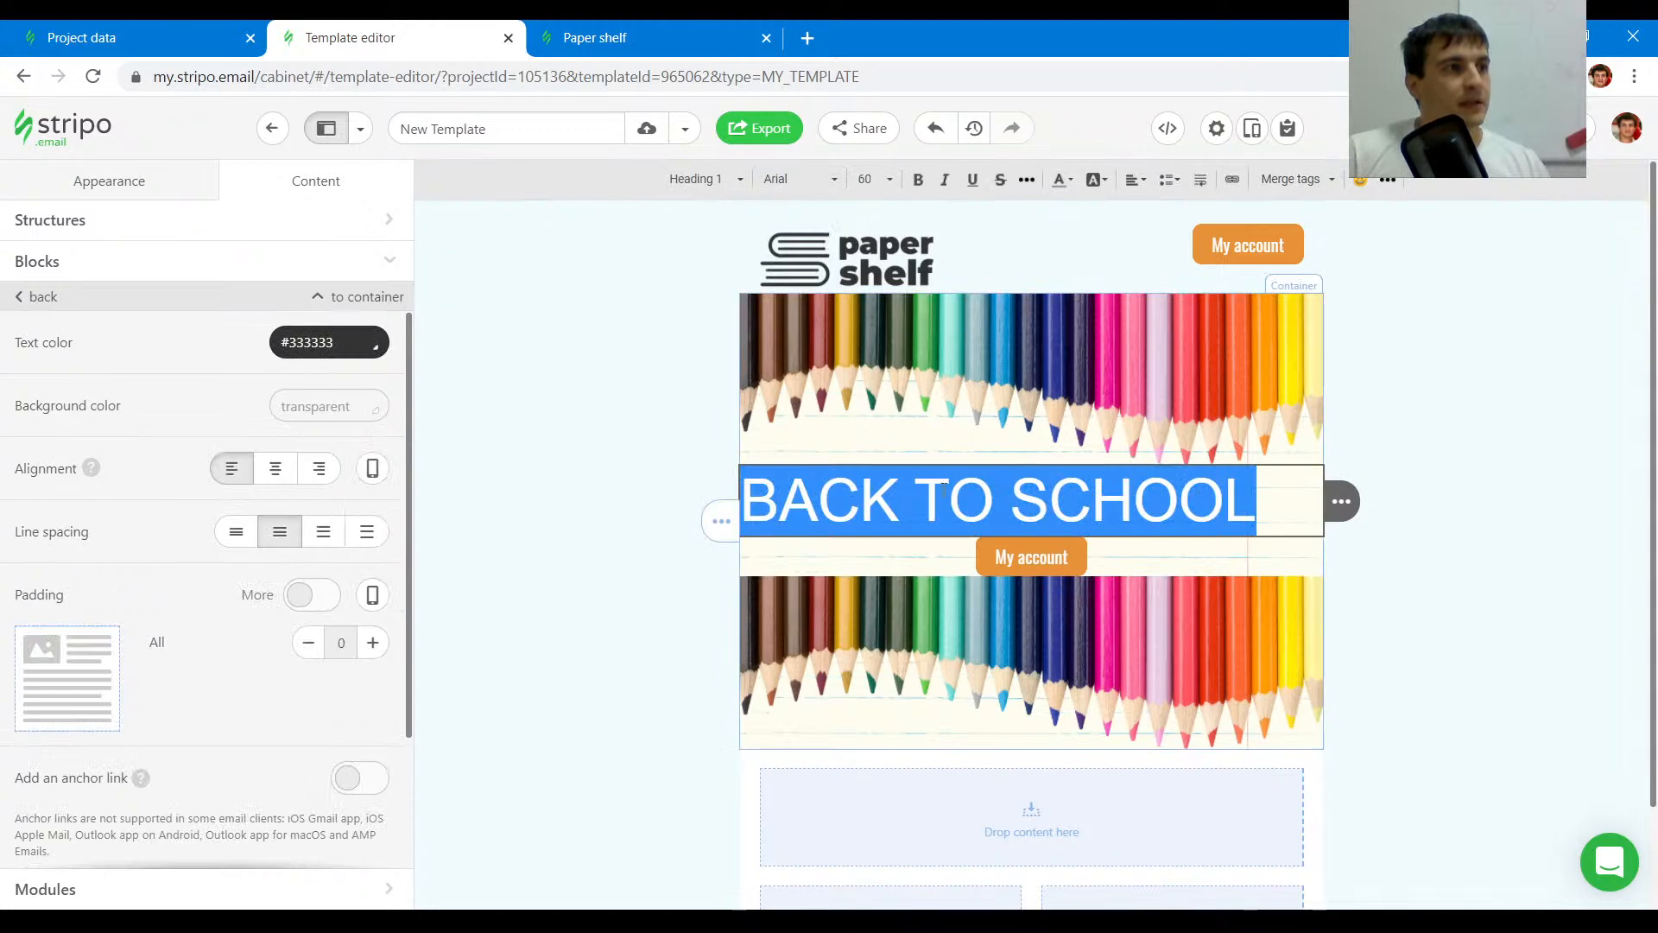
- Make the BACK TO SCHOOL heading bold and center it
click(1023, 471)
drag(1256, 501, 741, 501)
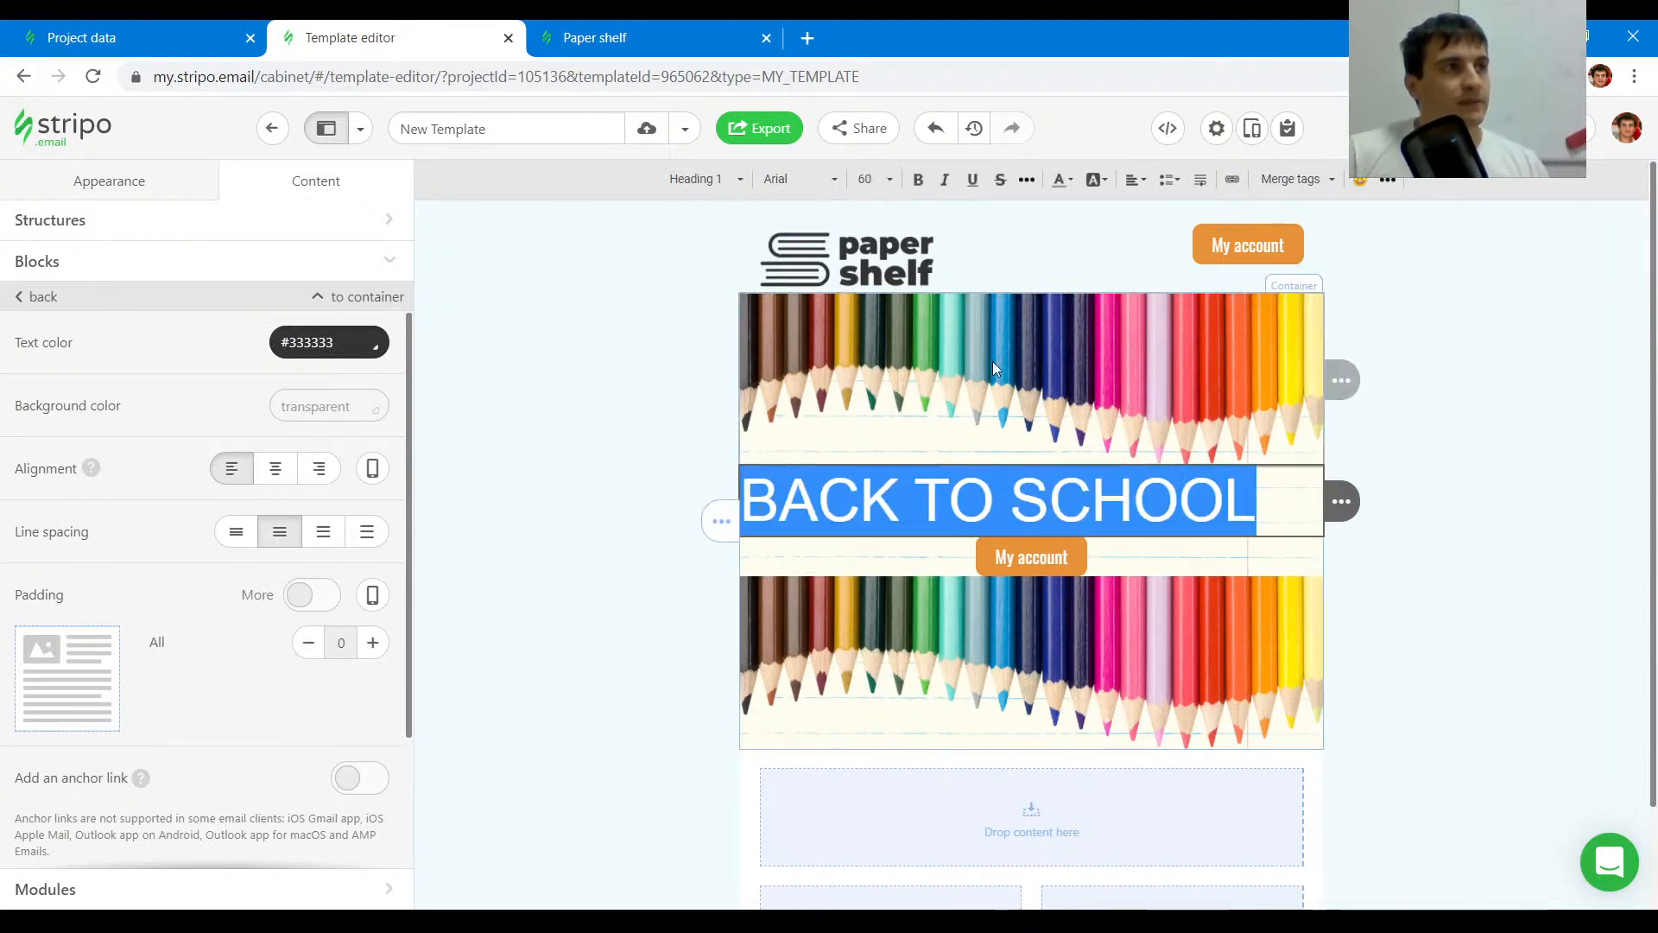
click(918, 179)
click(1139, 180)
click(1159, 230)
- Duplicate the heading and replace the copy's text with Save up to 30% from the original email
click(1386, 503)
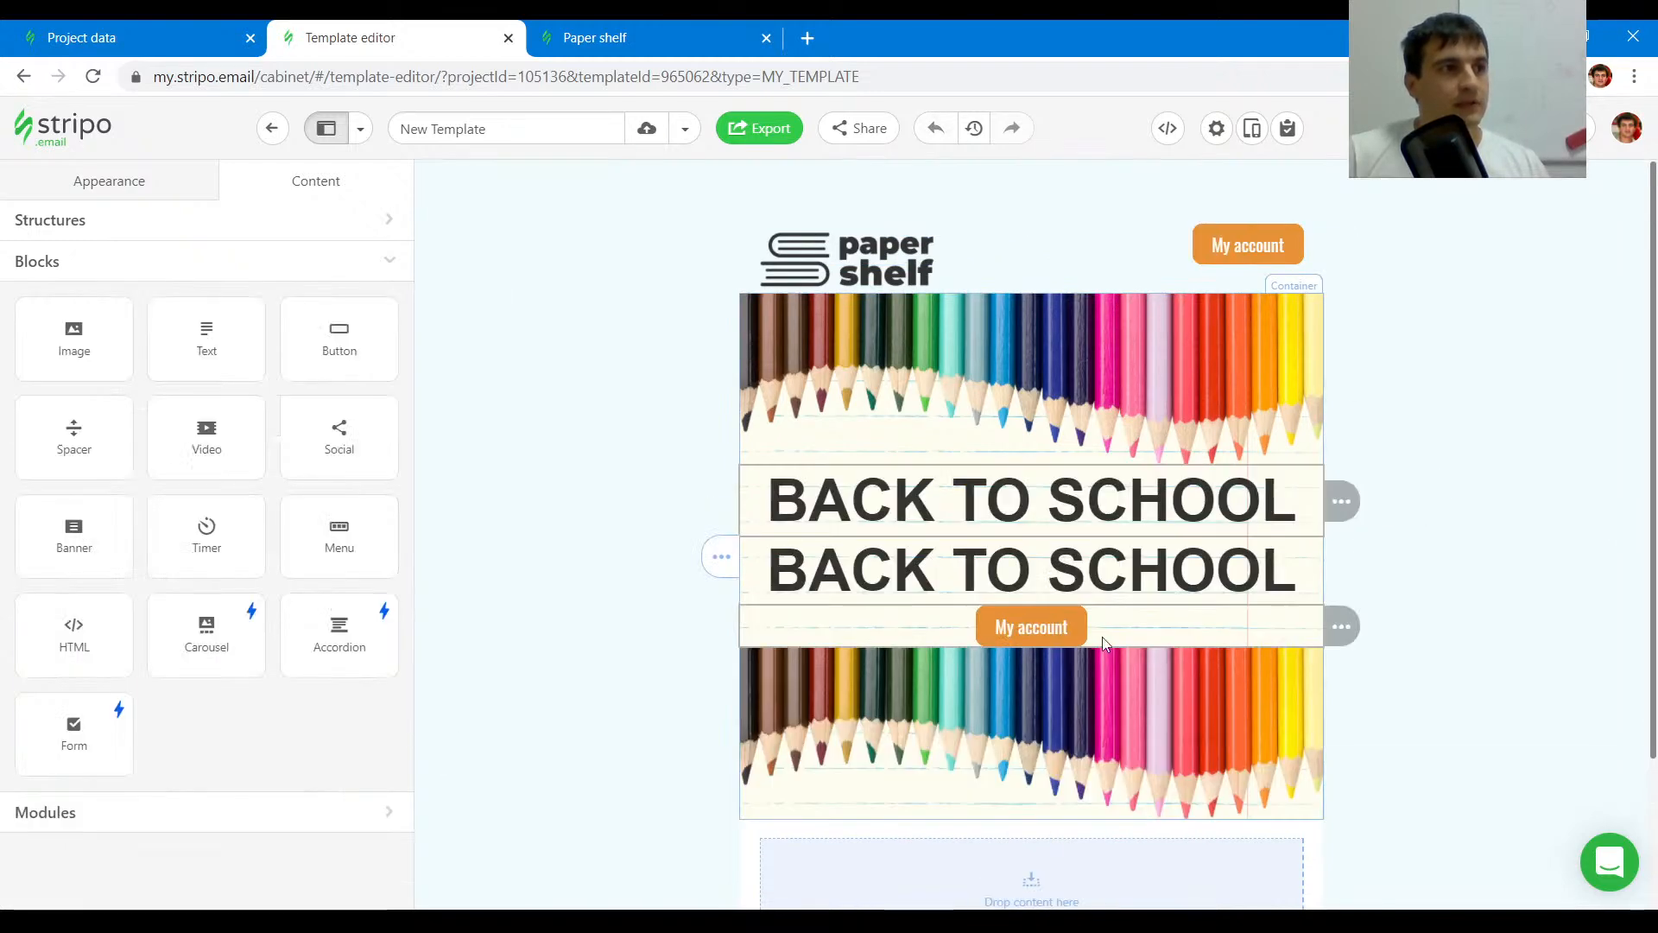
triple_click(1104, 583)
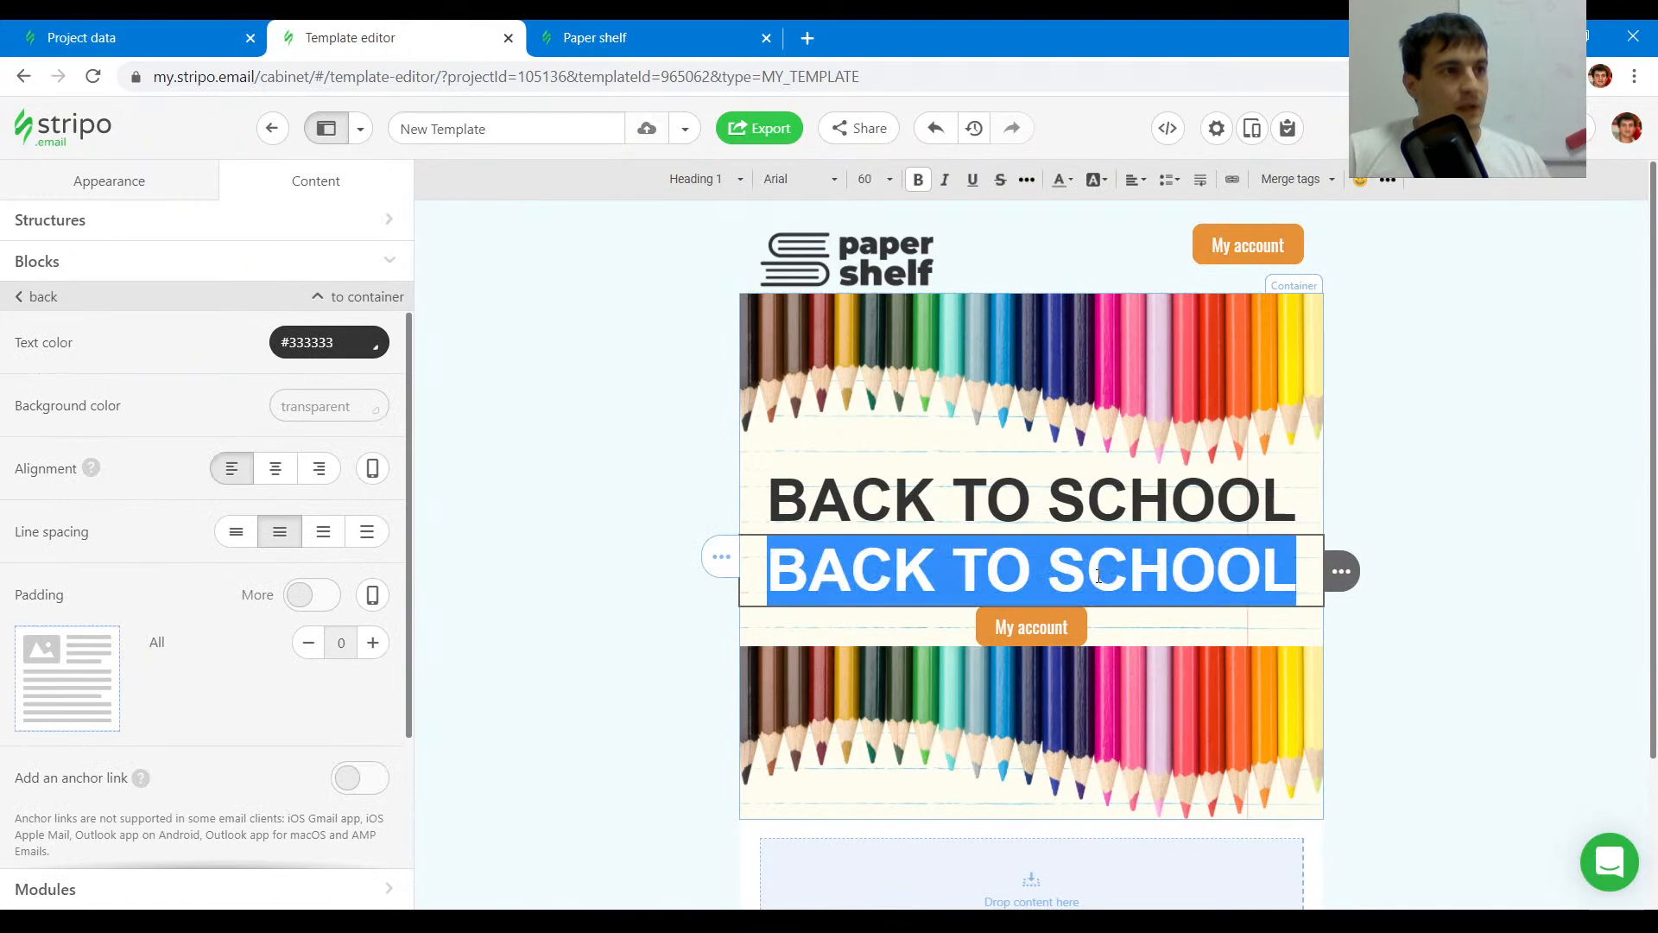
click(697, 31)
drag(954, 460, 692, 460)
key(ctrl+c)
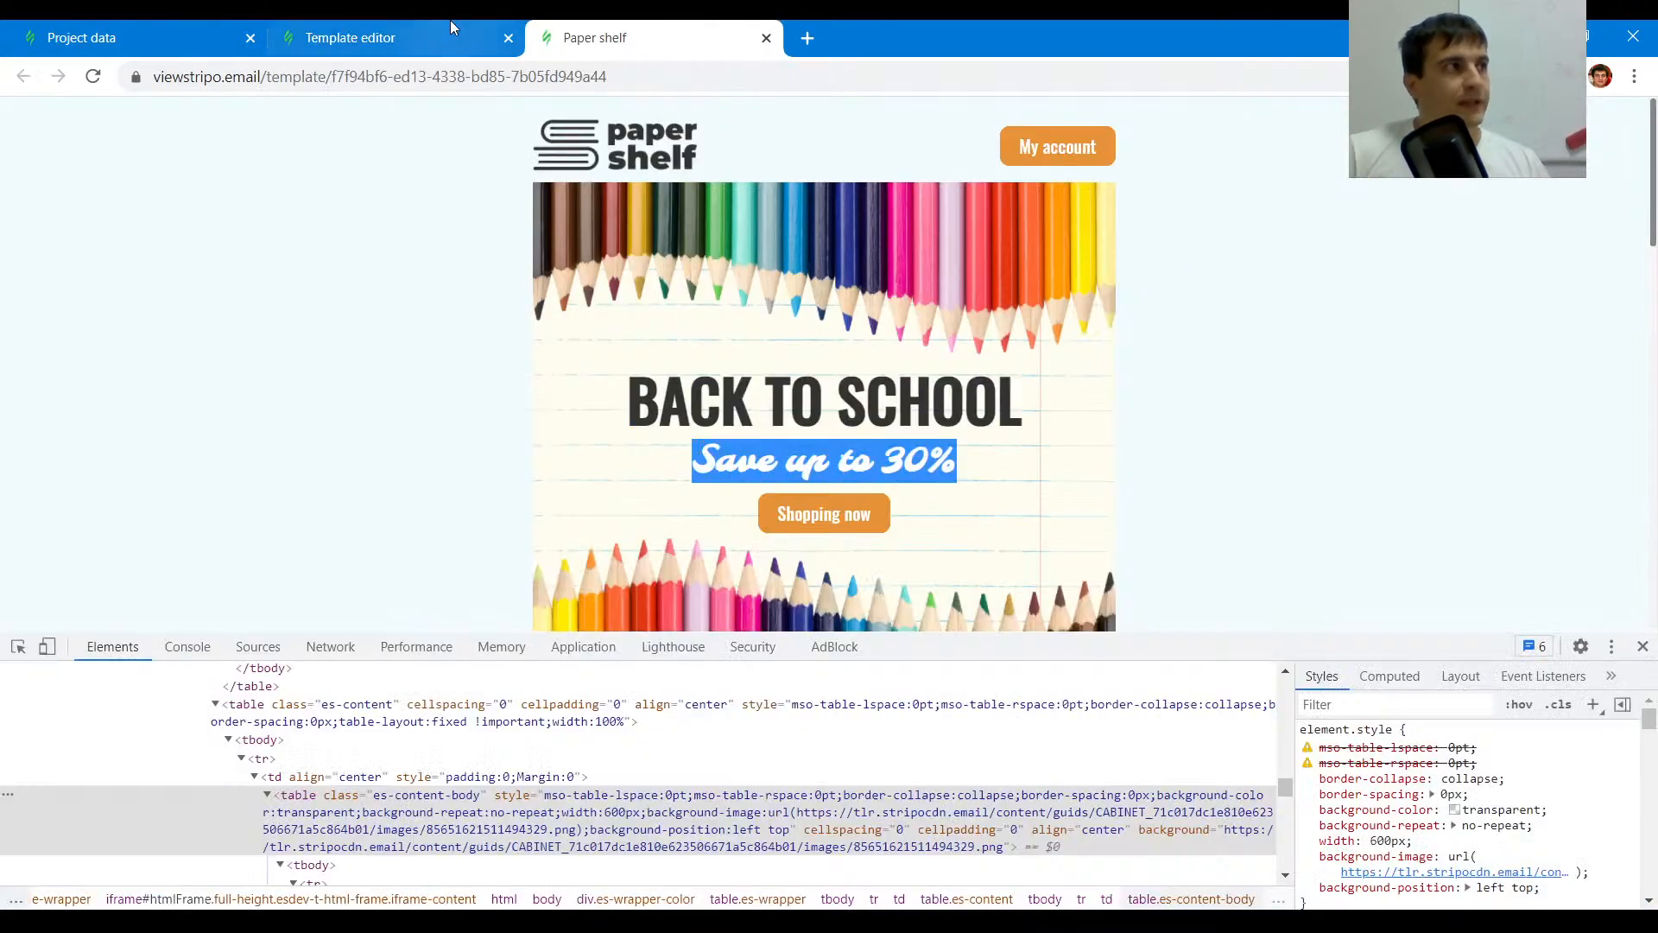
click(350, 37)
click(1069, 555)
triple_click(1069, 555)
key(ctrl+v)
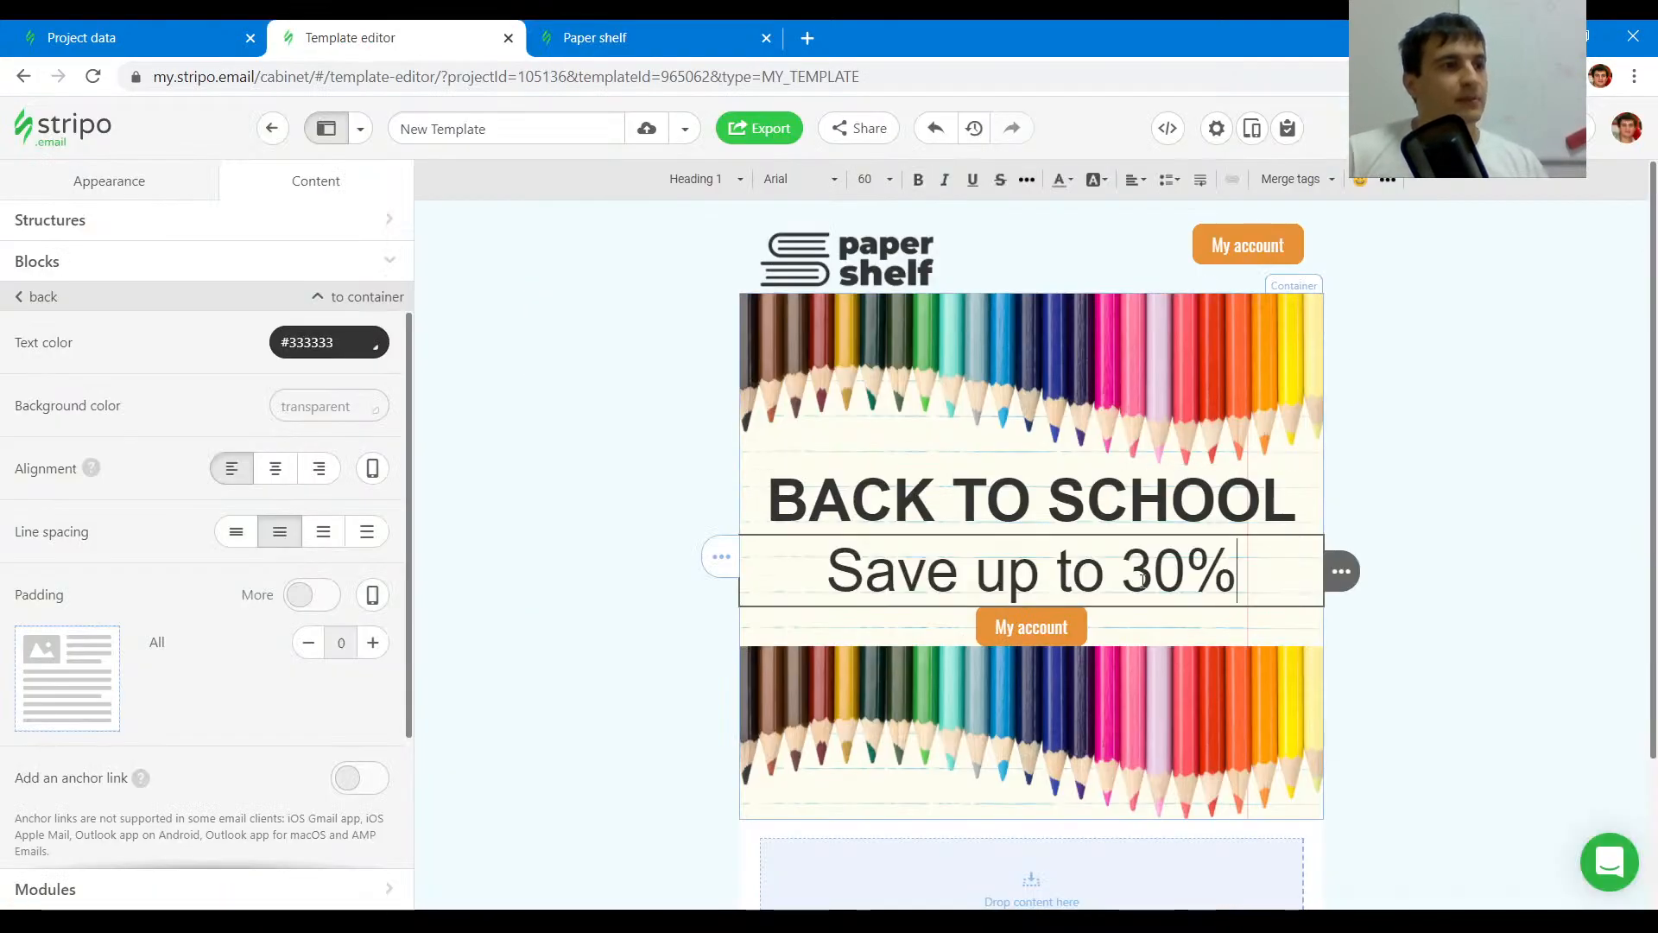
- Format the Save up to 30% line as Heading 2 with text color #be0903 copied from the original's code
click(575, 30)
click(17, 647)
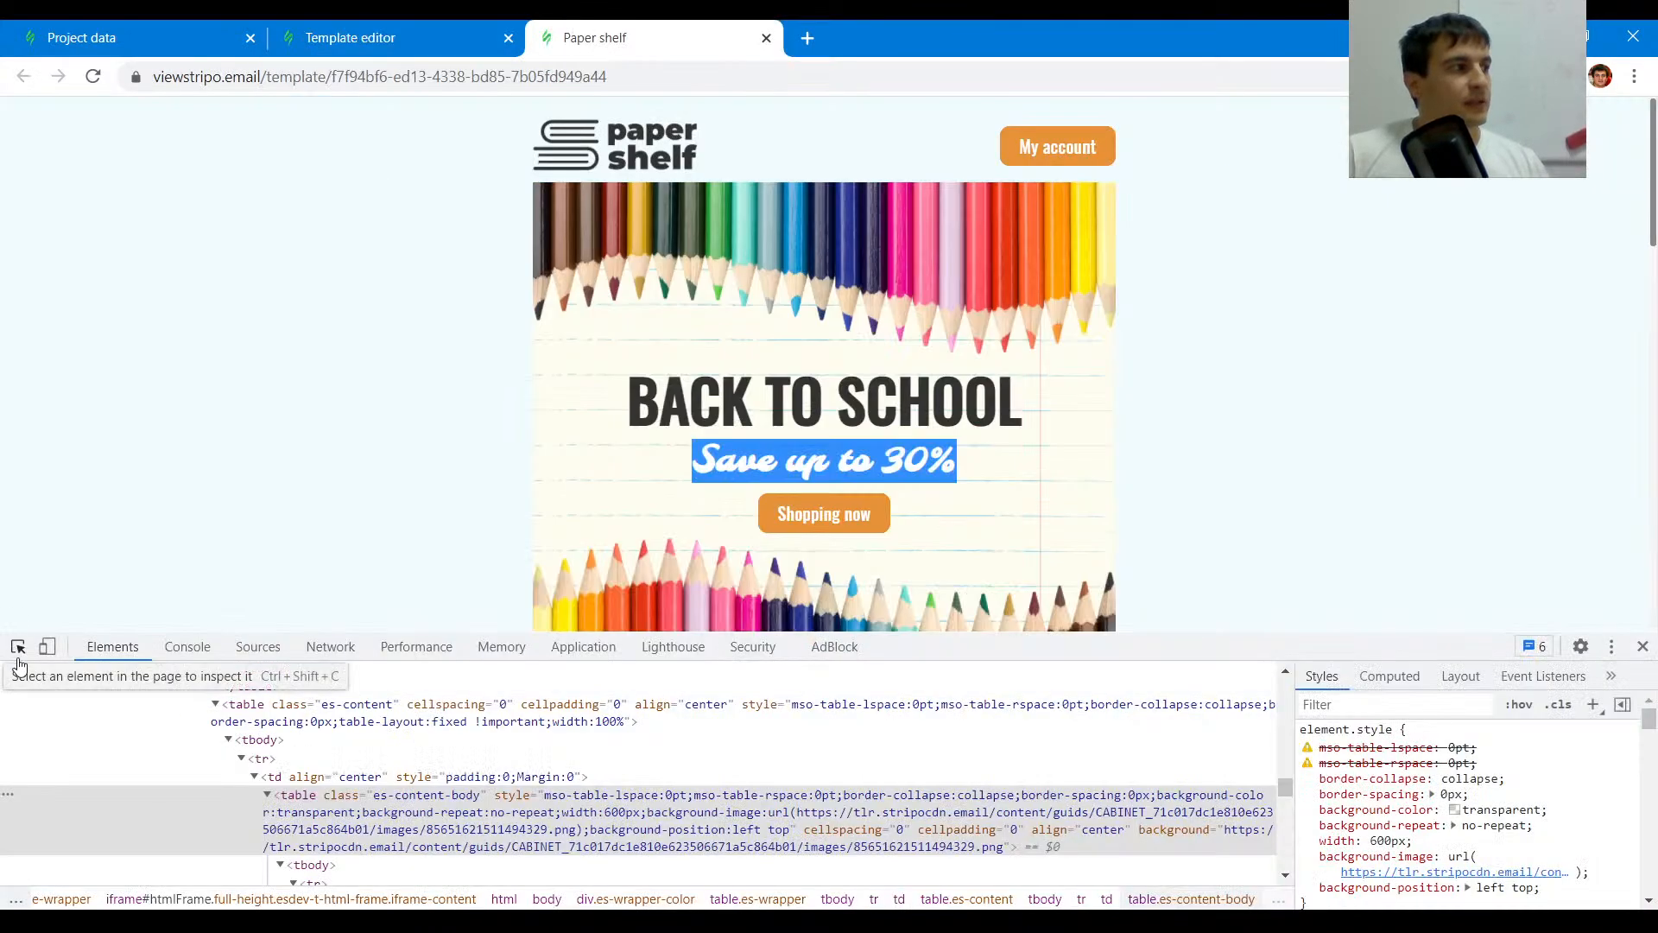
click(756, 455)
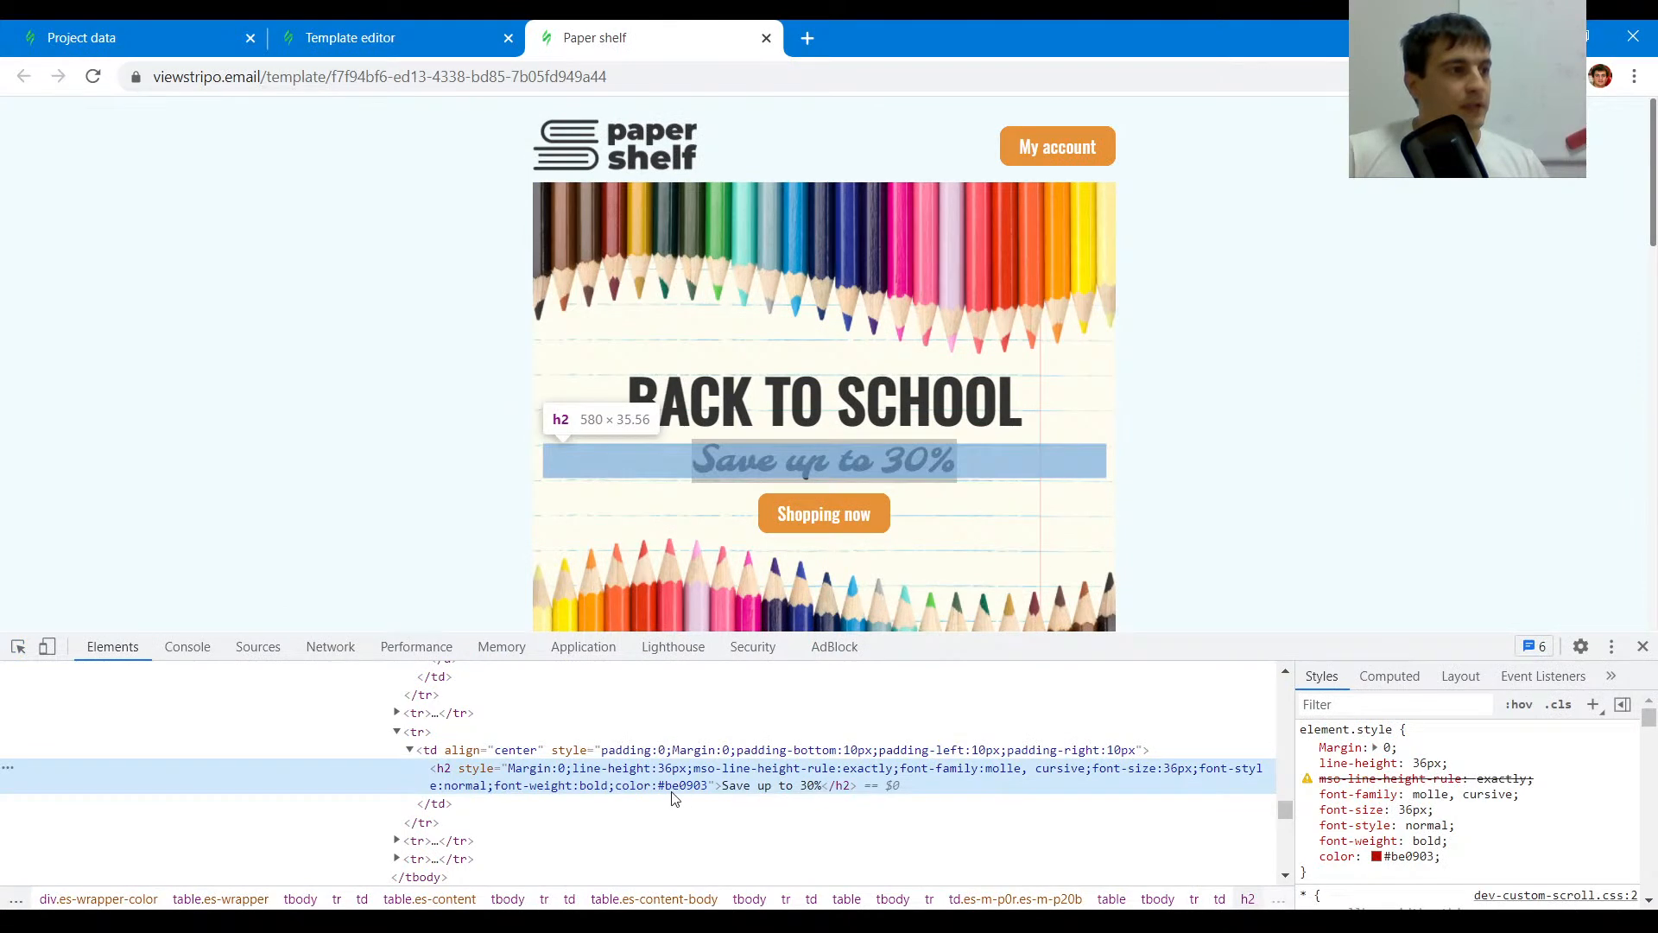
double_click(679, 788)
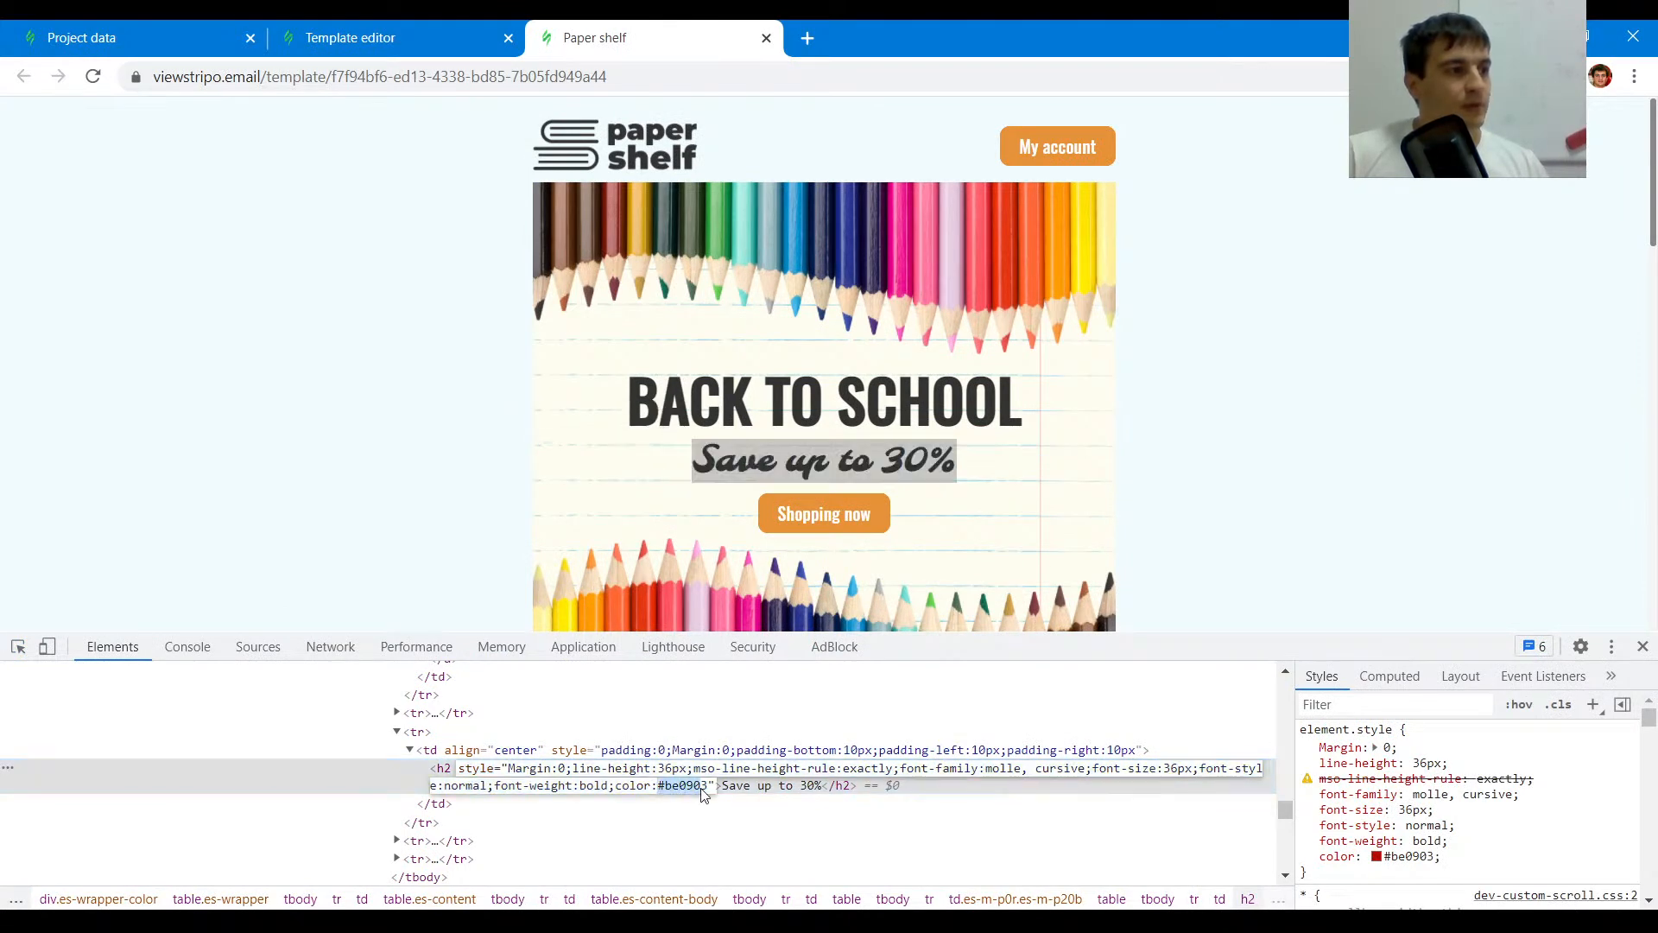
click(480, 45)
triple_click(916, 571)
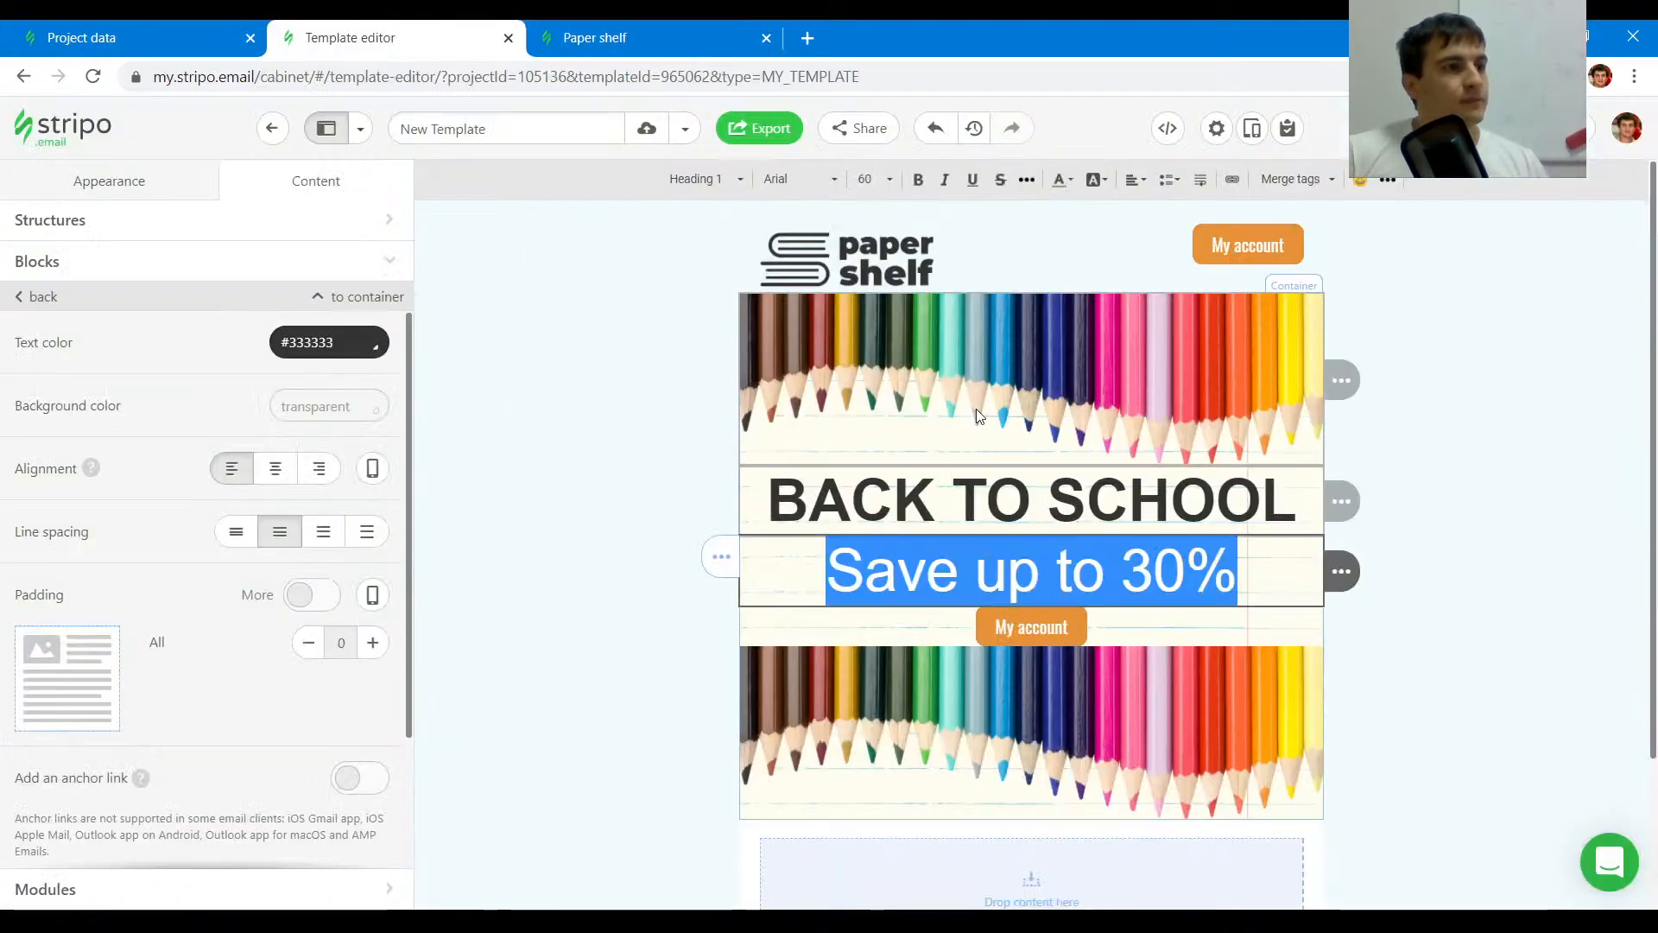
click(730, 179)
click(734, 318)
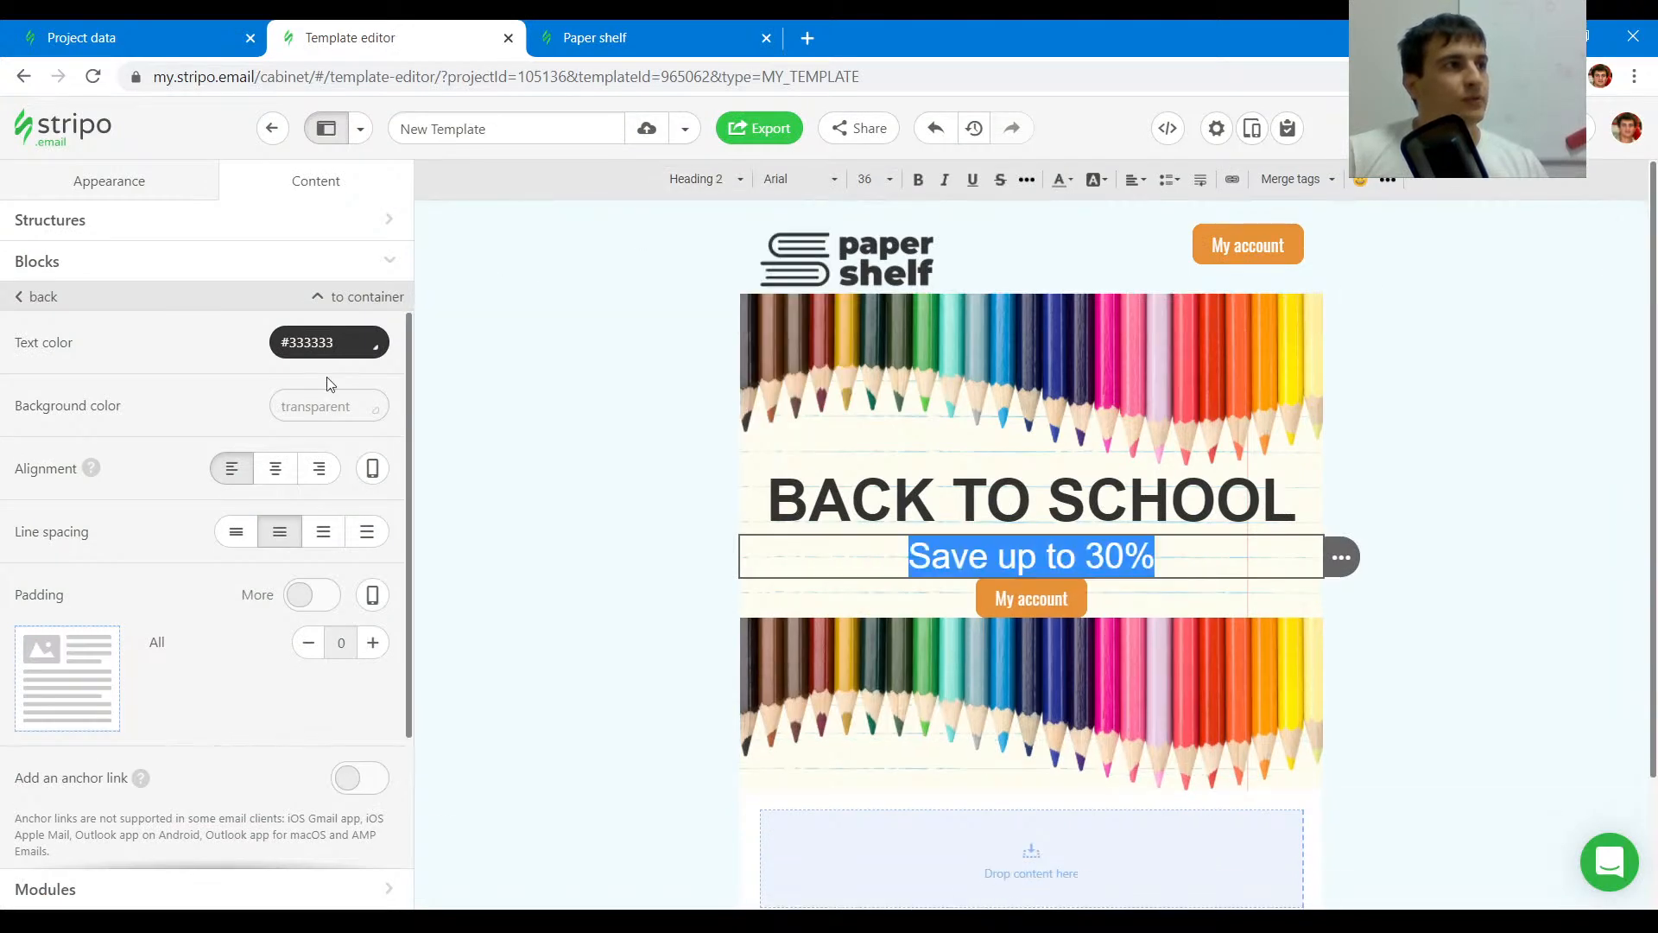
click(324, 342)
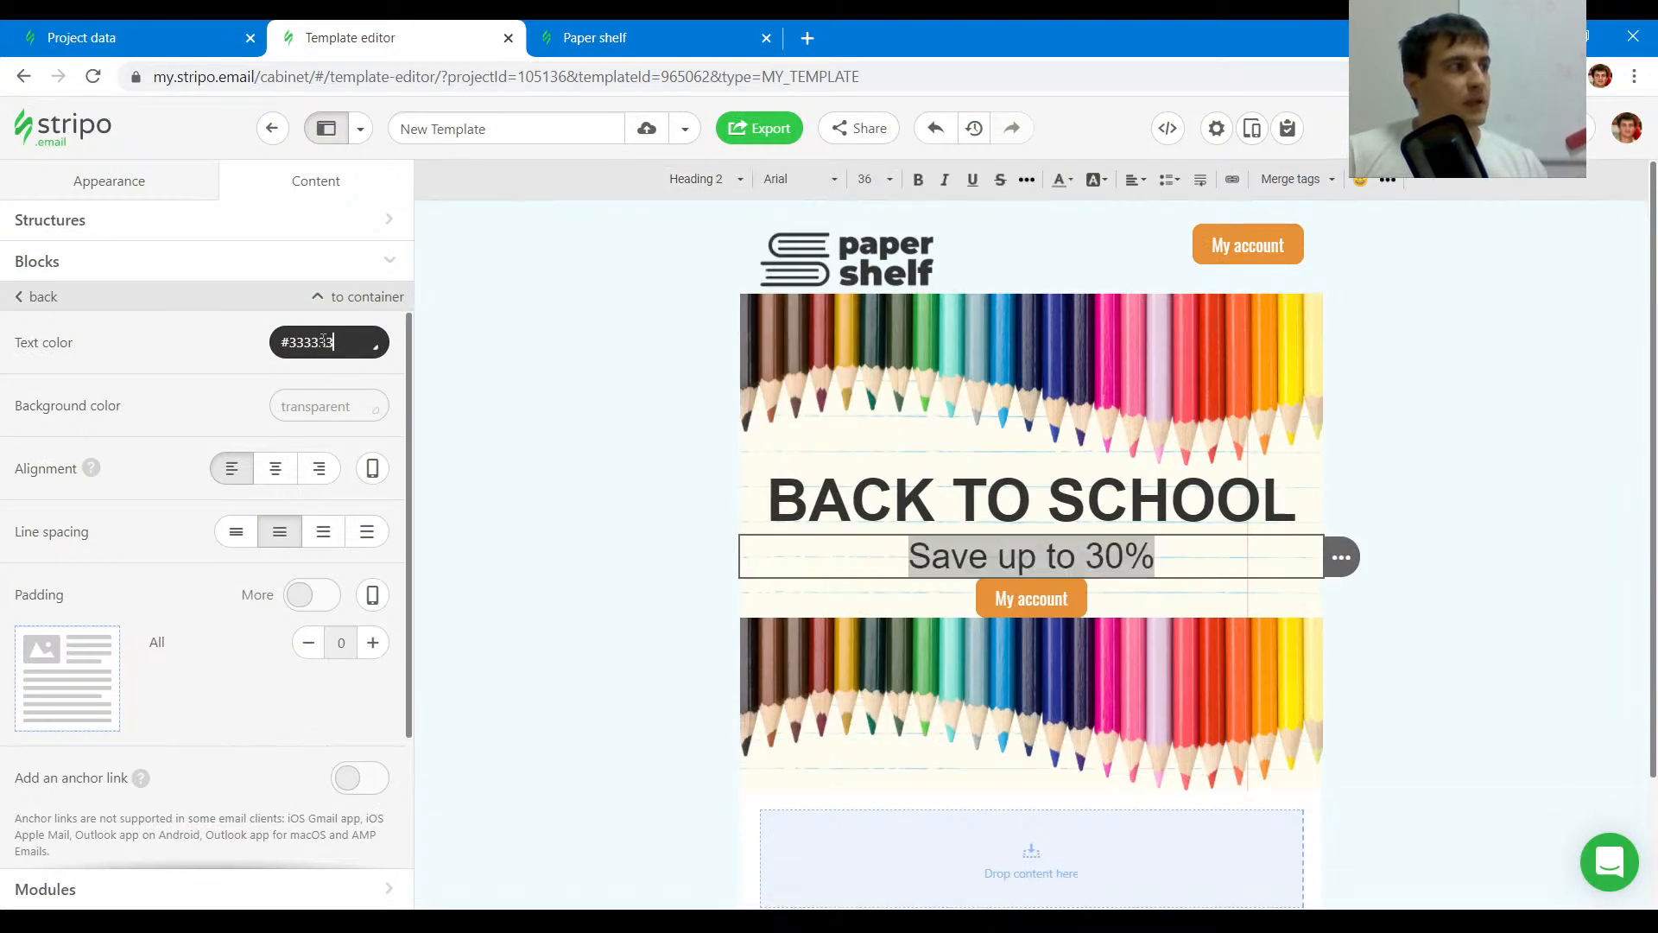
click(1171, 560)
click(1171, 559)
- Inspect the original subheading's font and set the Save up to 30% line's font to Molle
click(604, 33)
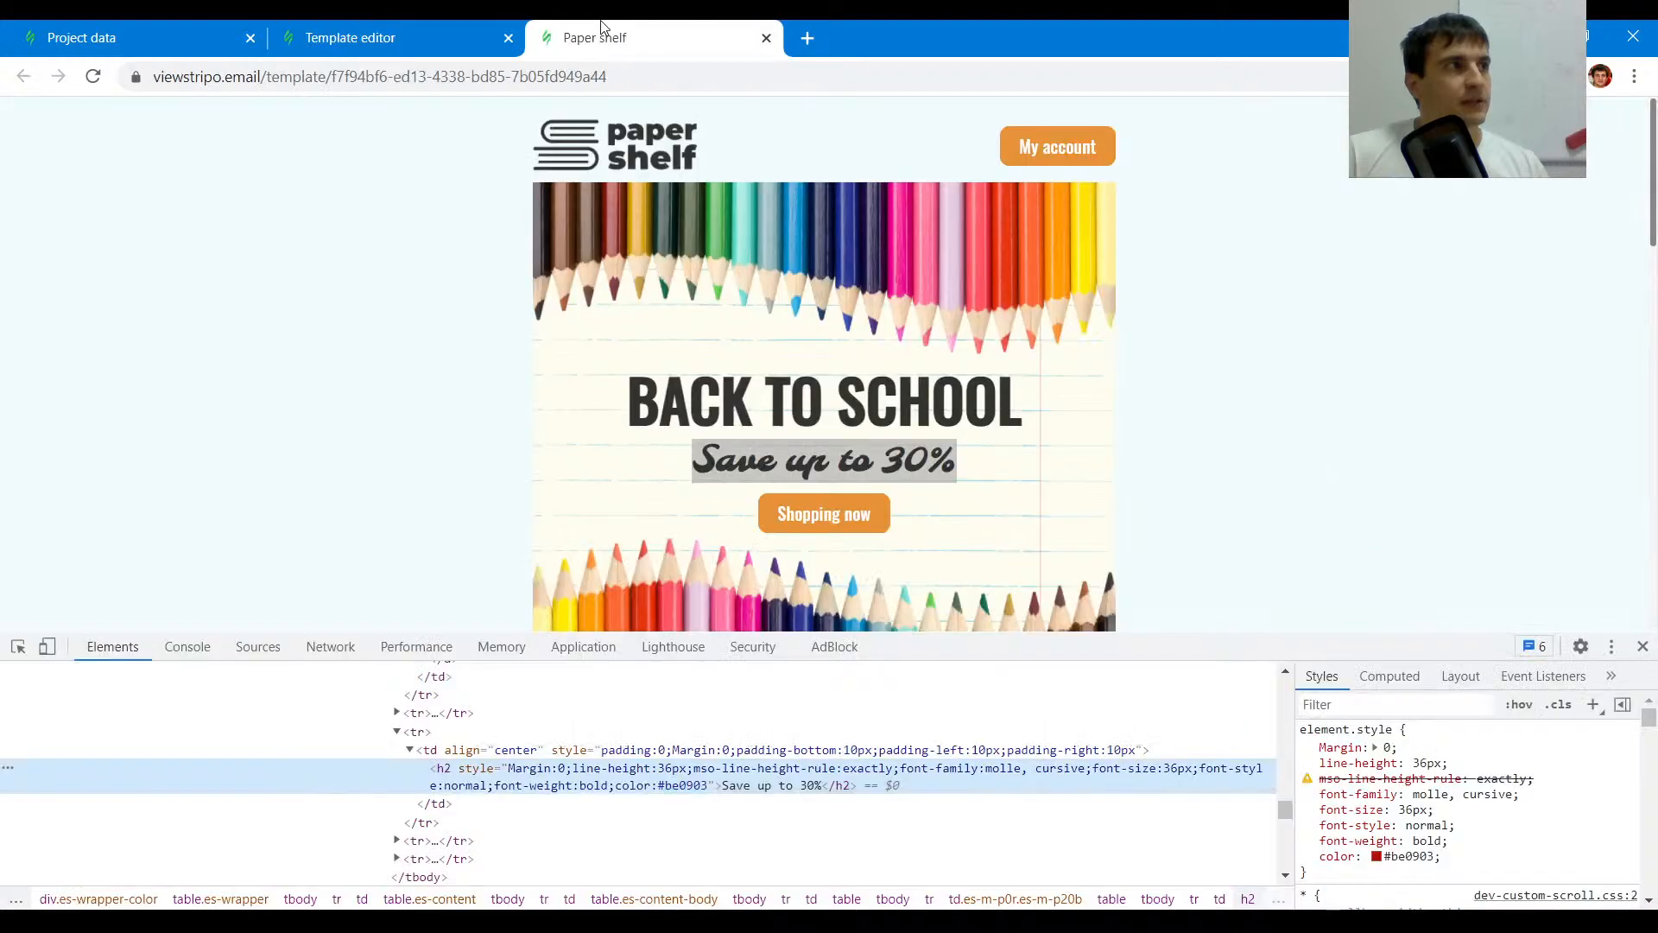
click(17, 646)
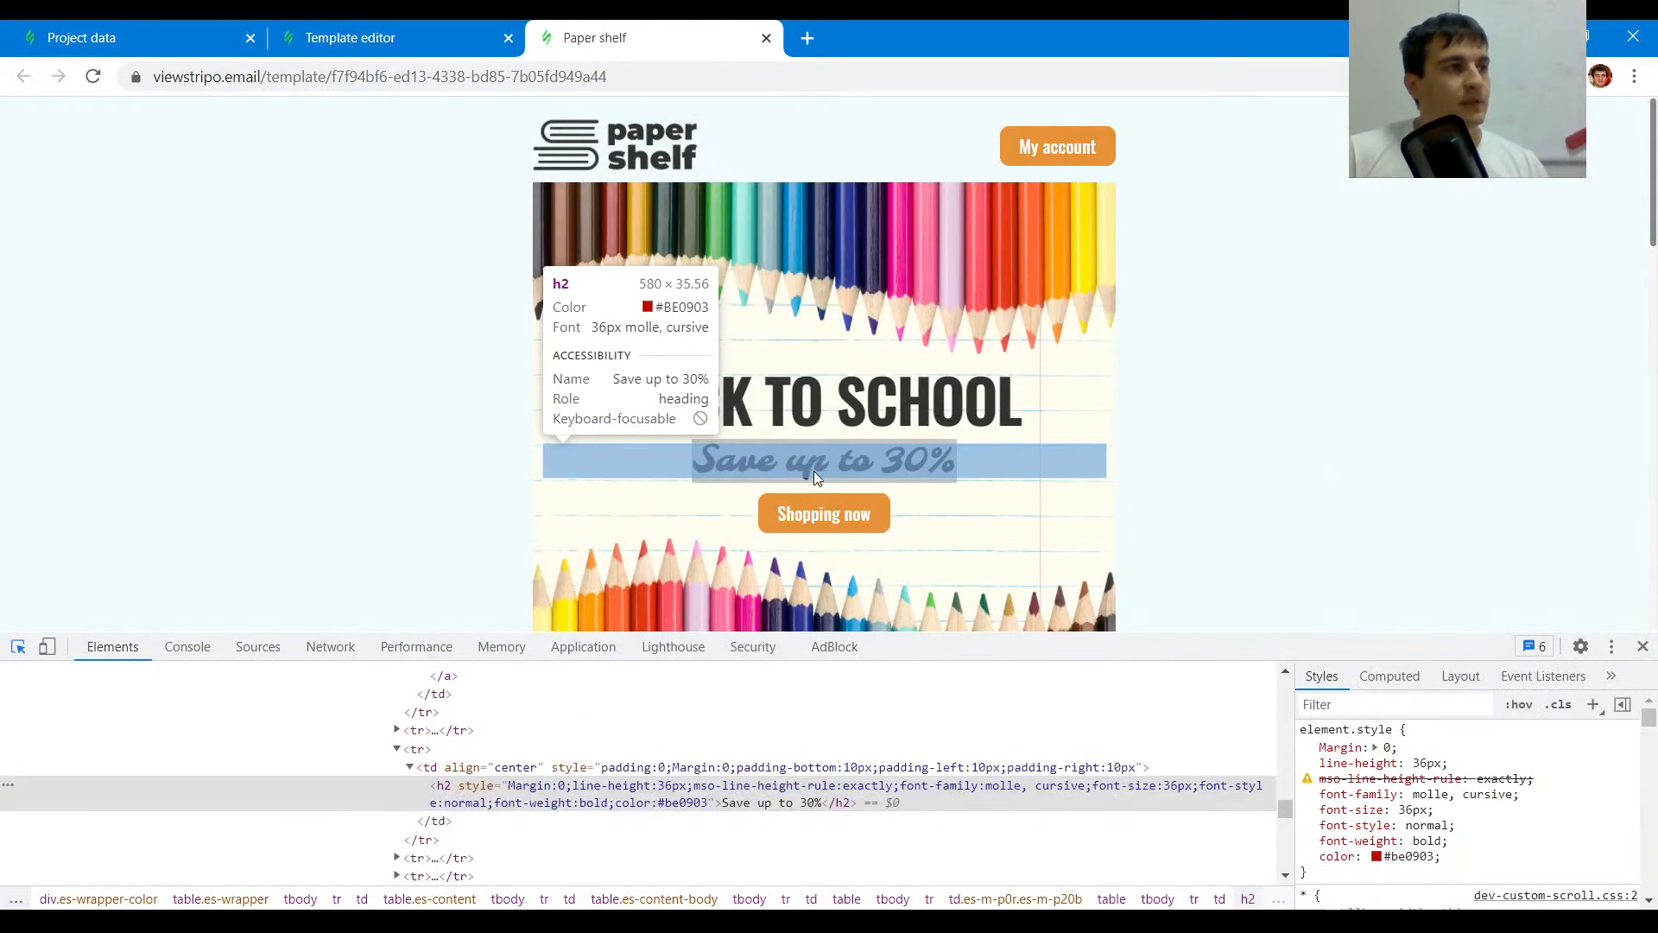
click(813, 470)
click(350, 37)
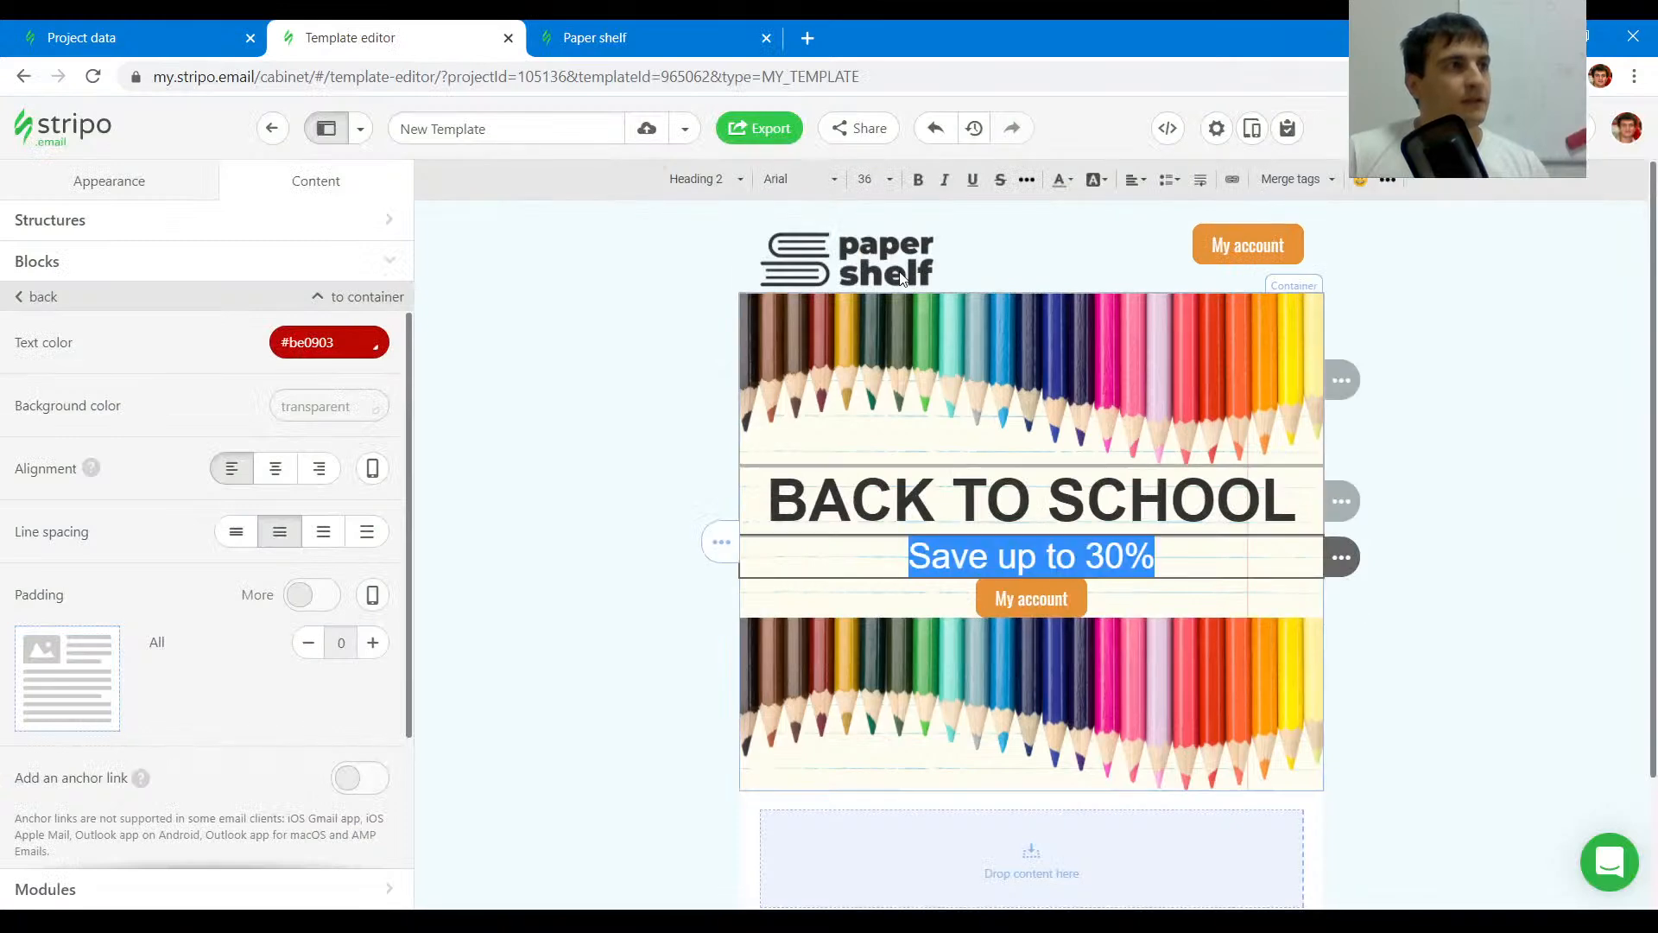
click(805, 180)
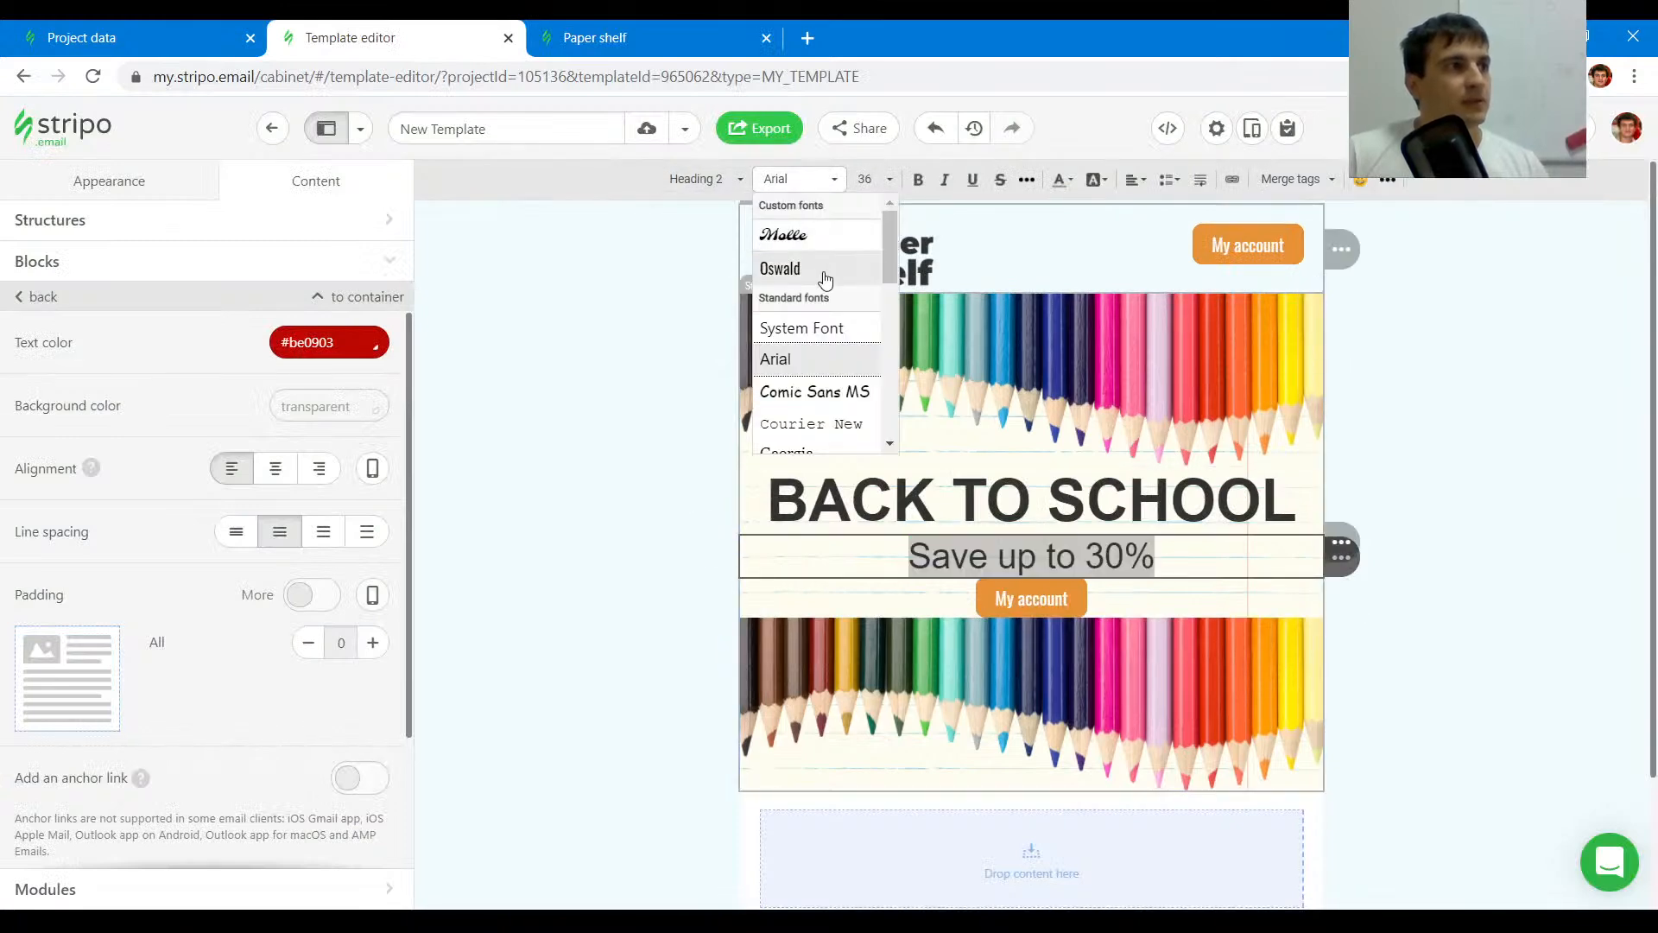
click(820, 235)
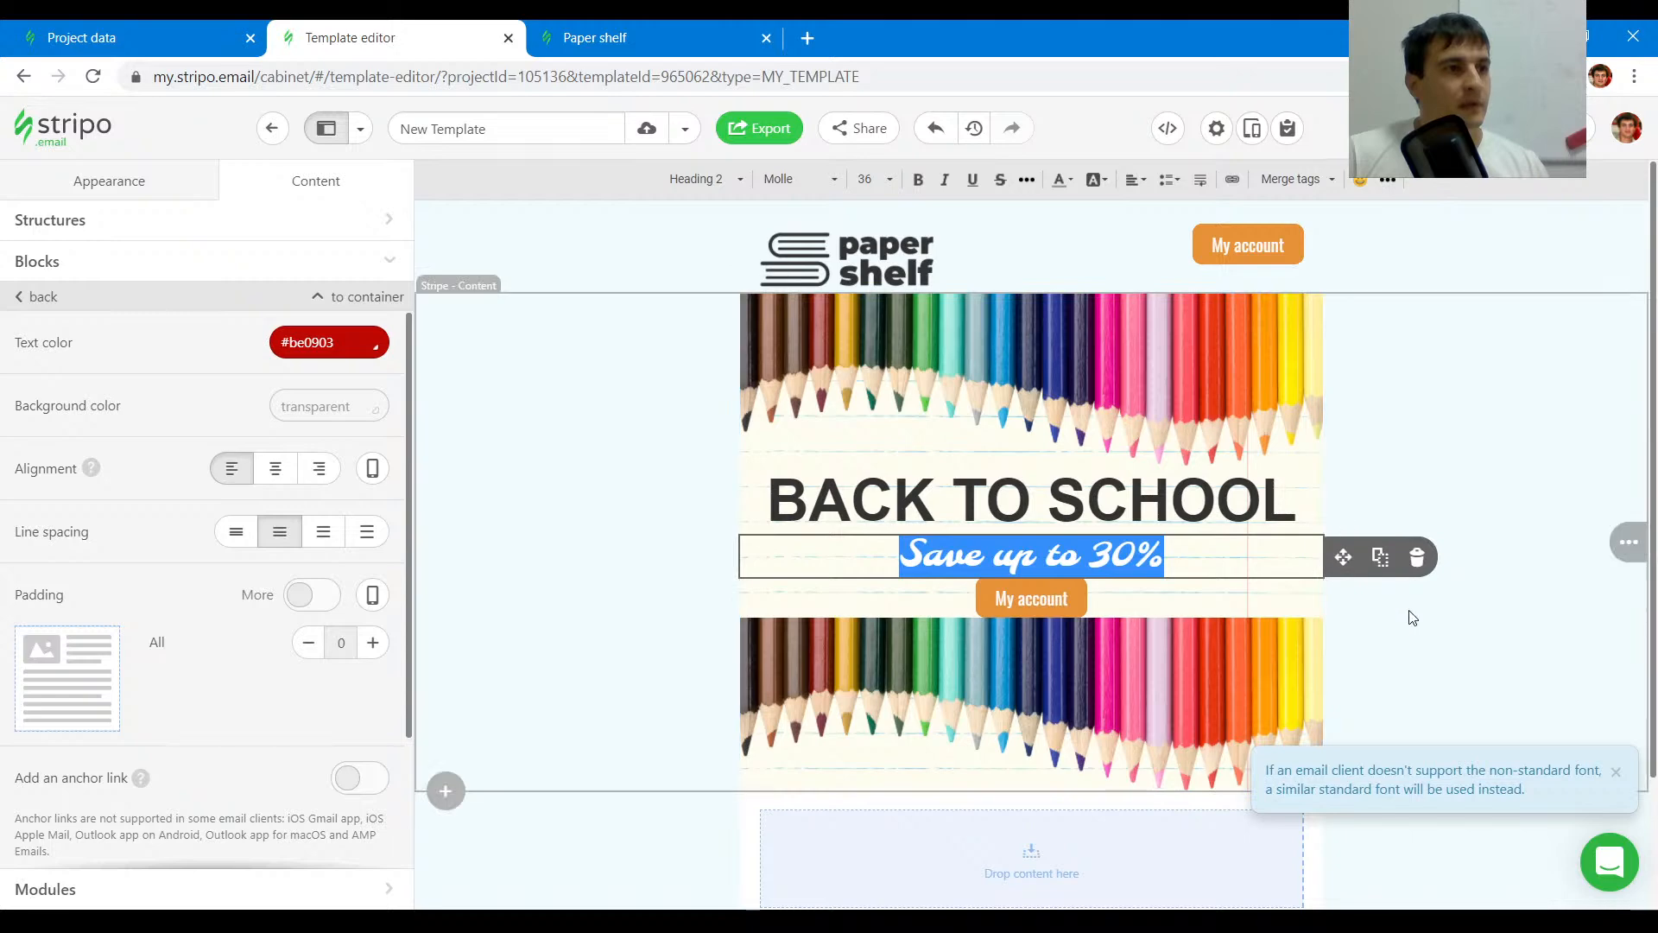
click(1106, 471)
- Replace the lower pencil image with the original email's pencil image by pasting its source URL into the image path
click(708, 37)
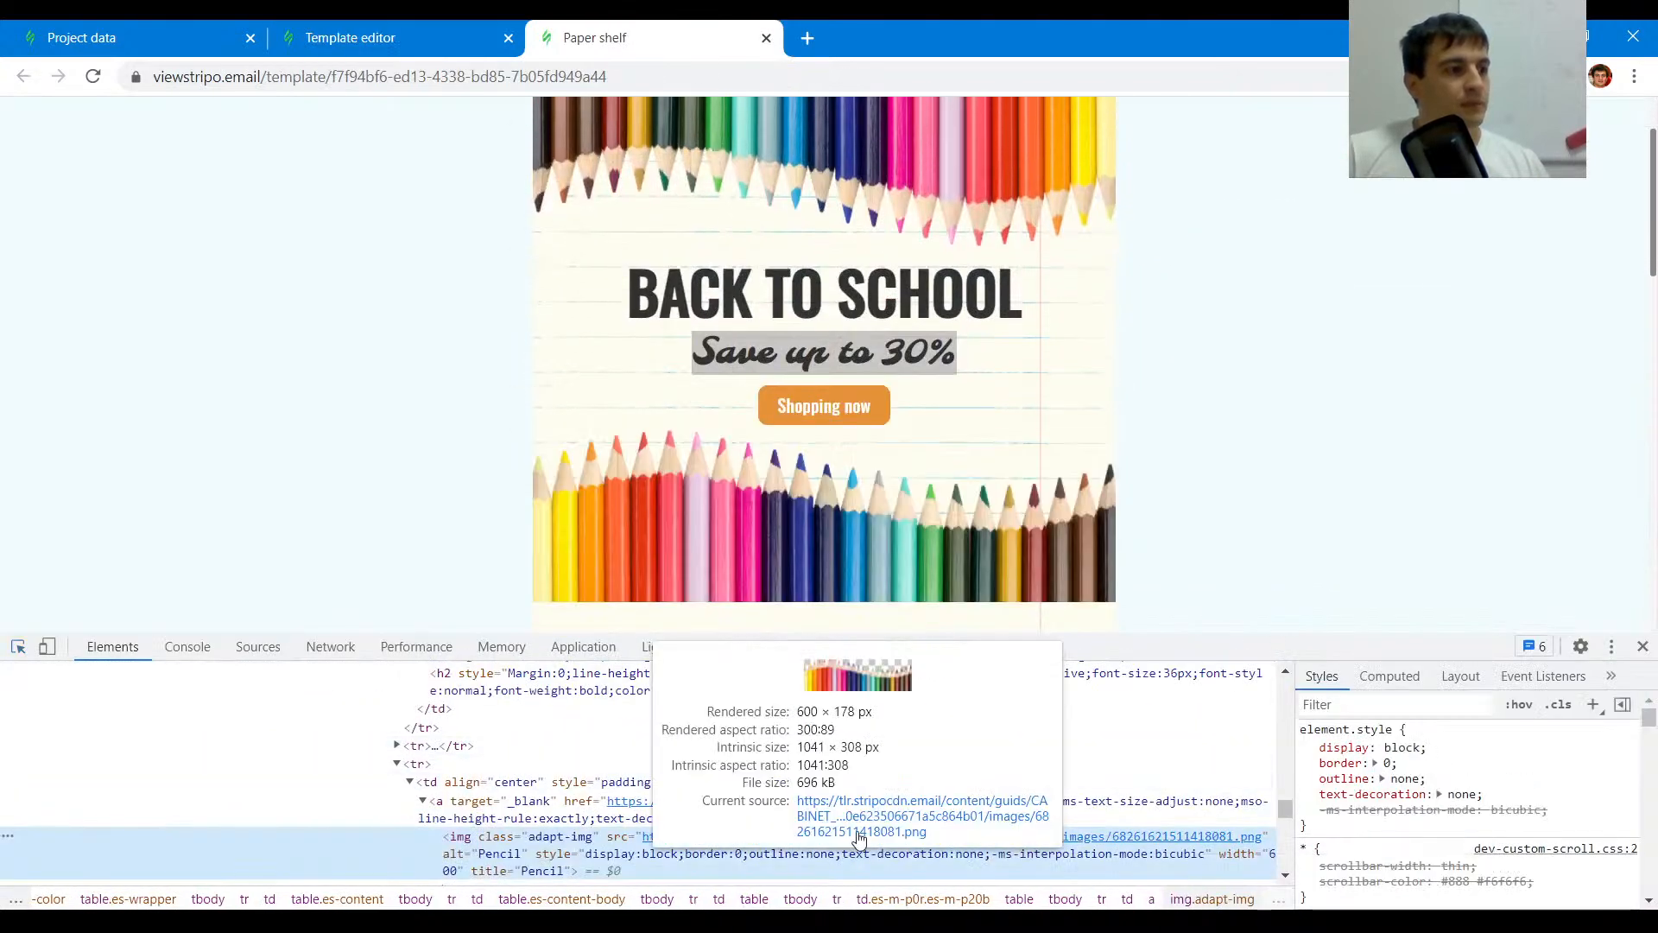
click(855, 808)
click(812, 76)
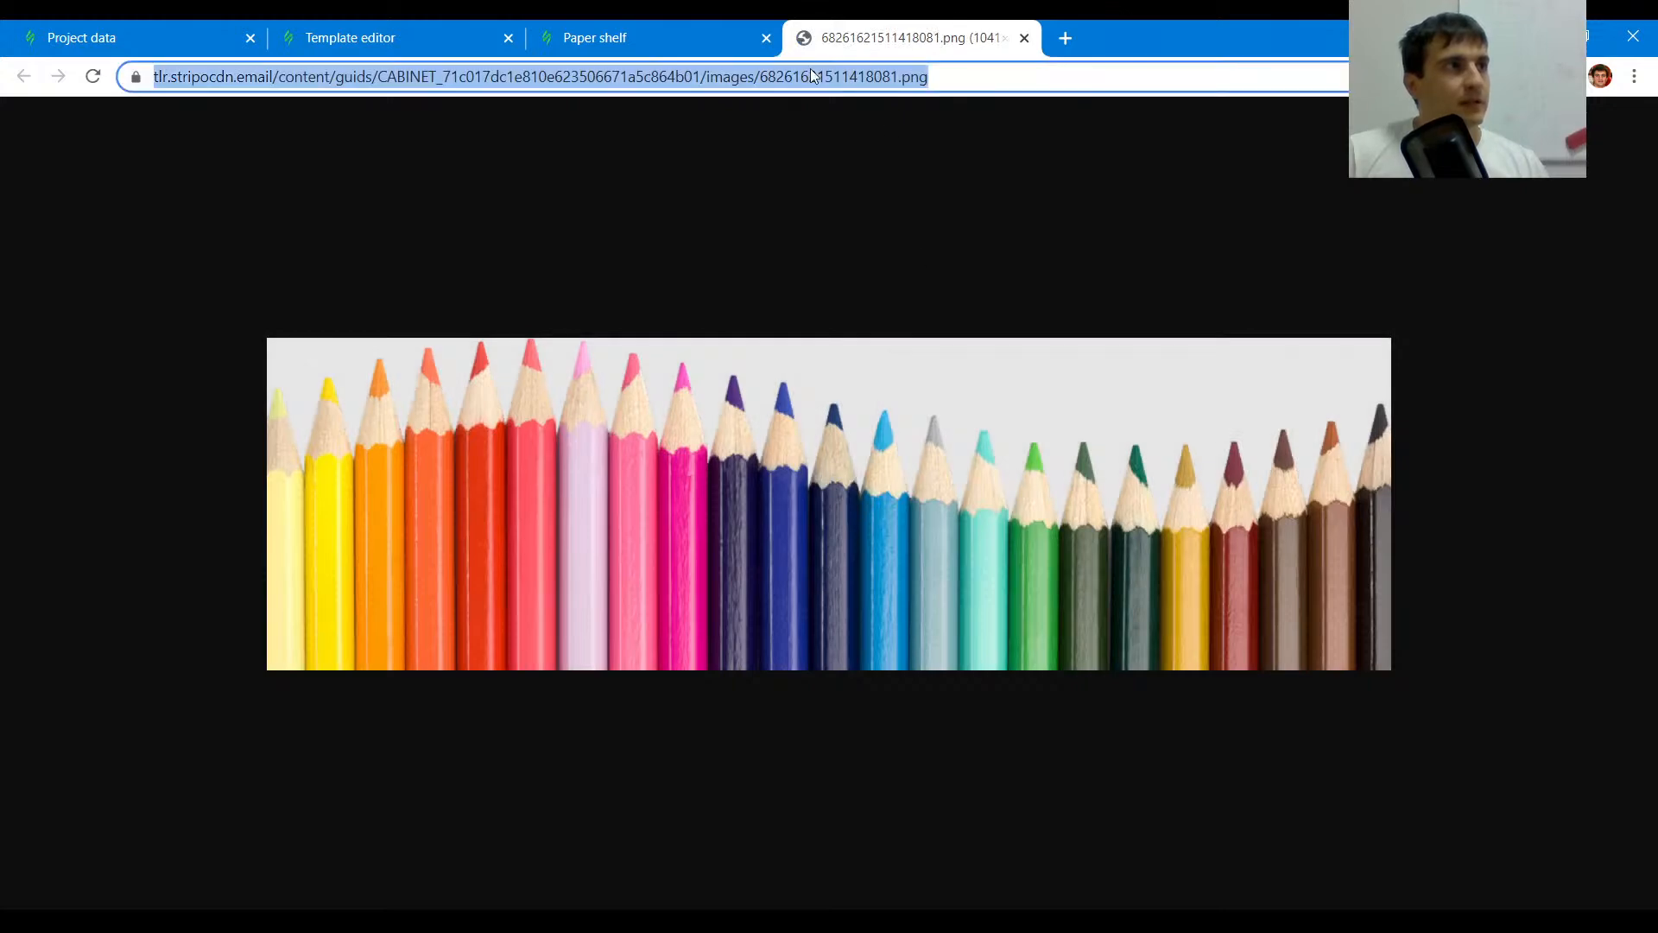
click(1025, 38)
click(444, 34)
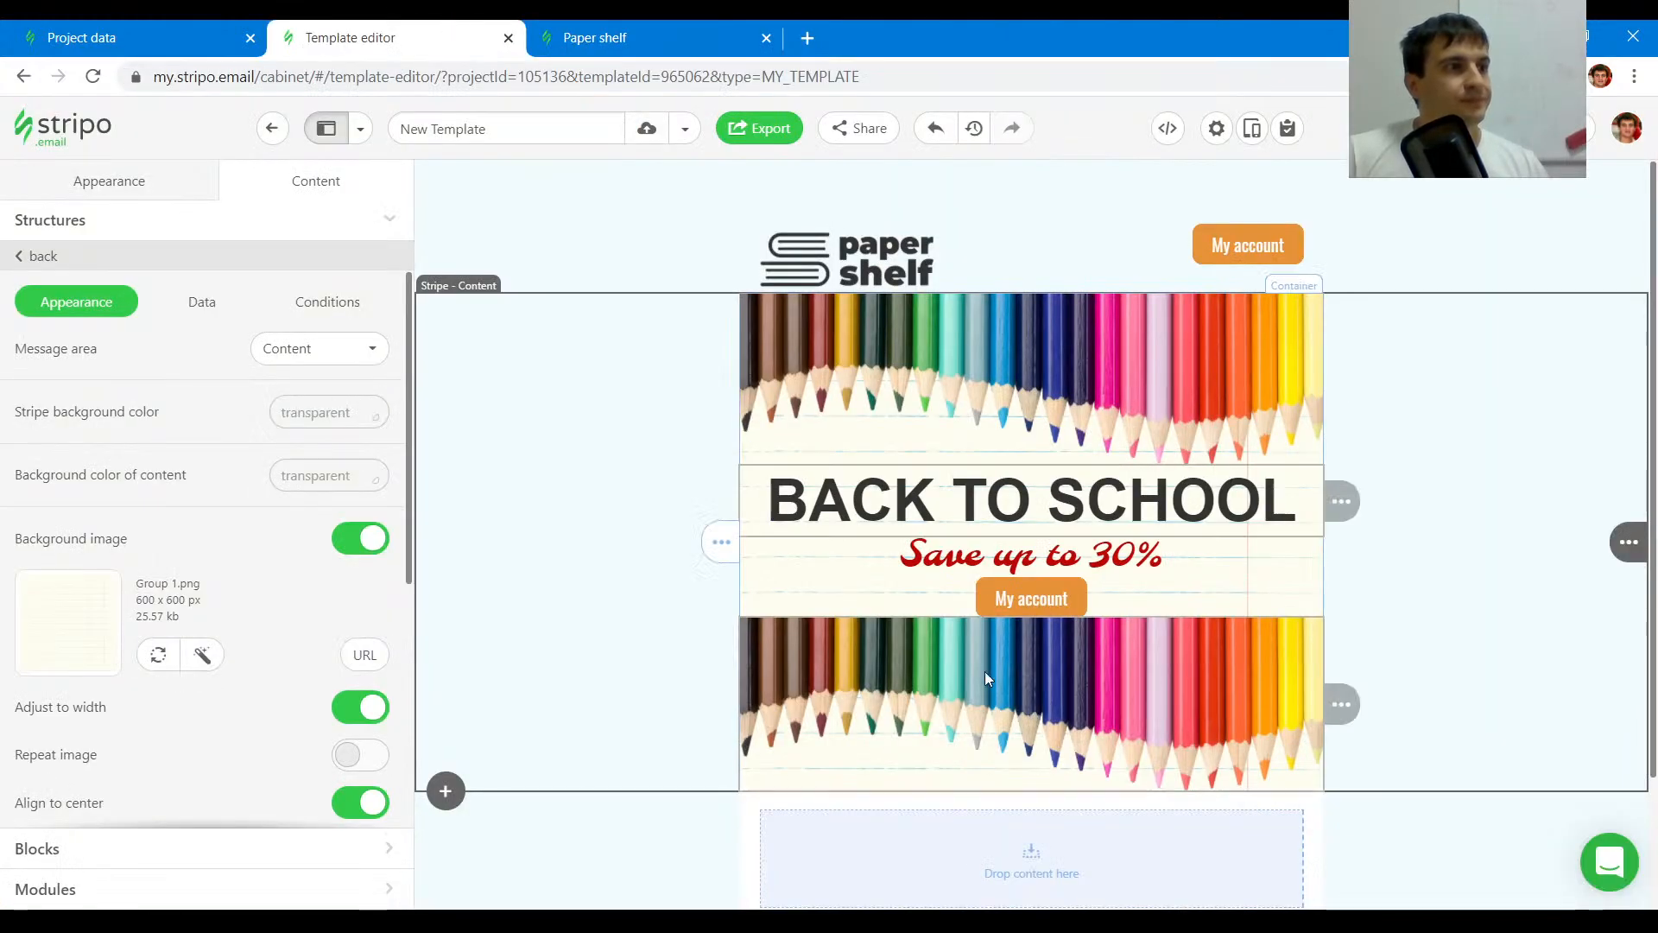
click(966, 691)
click(362, 413)
click(233, 484)
key(ctrl+a)
key(ctrl+v)
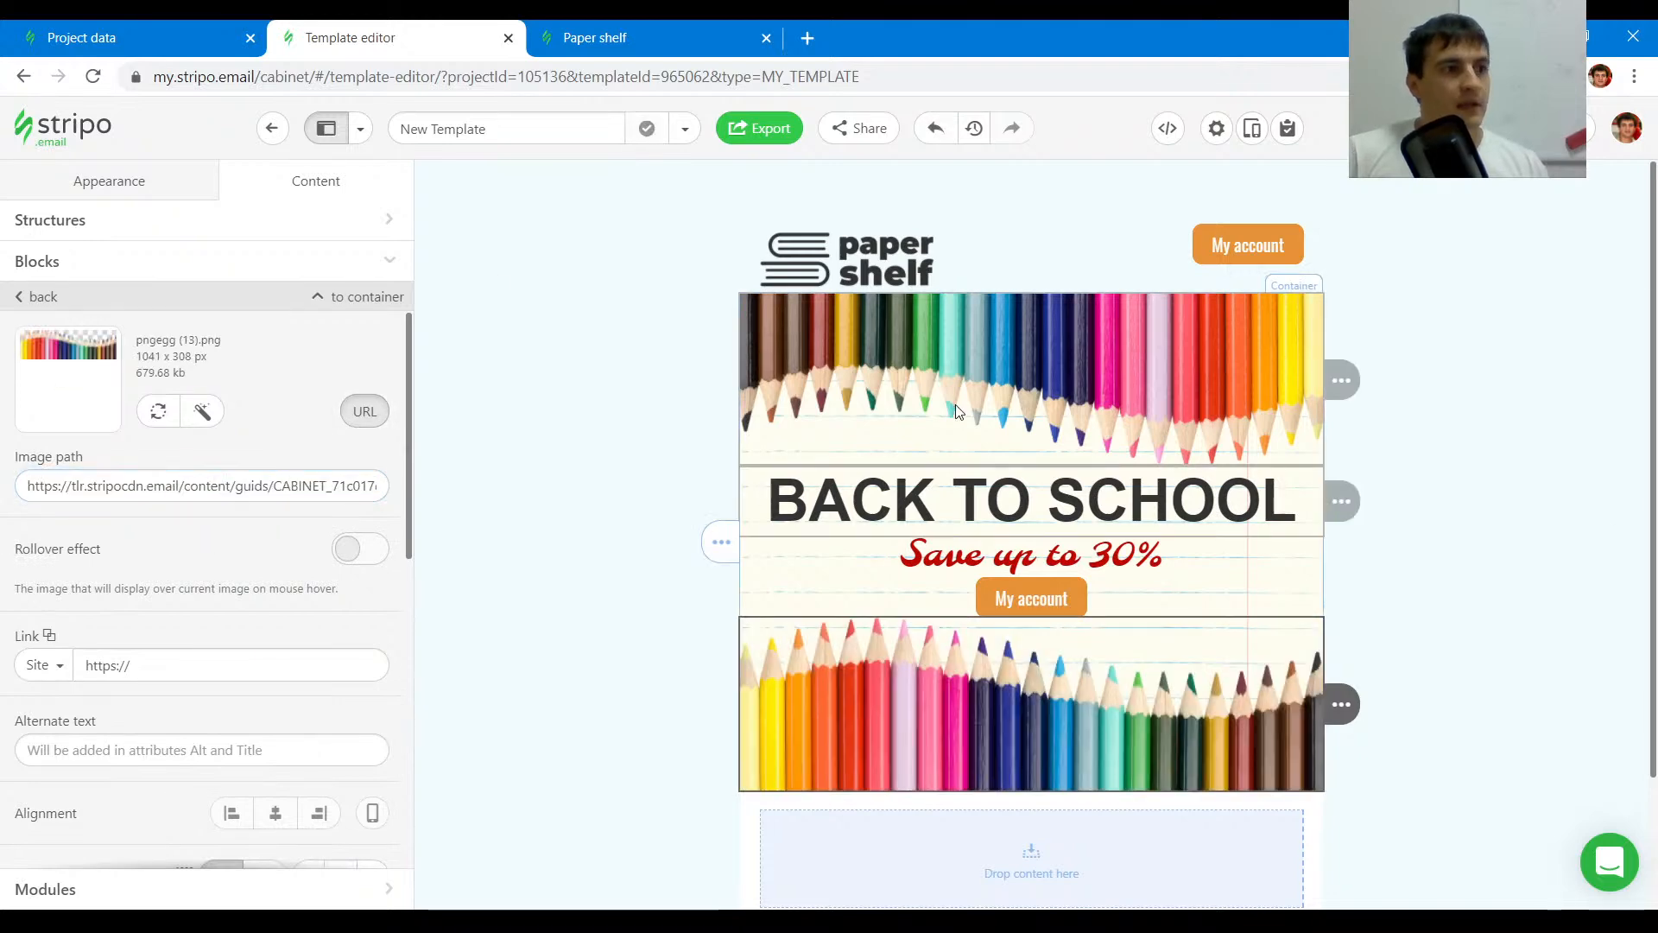
- Set the header structure's padding to 0 left, 0 right, 15 top and 5 bottom
click(610, 34)
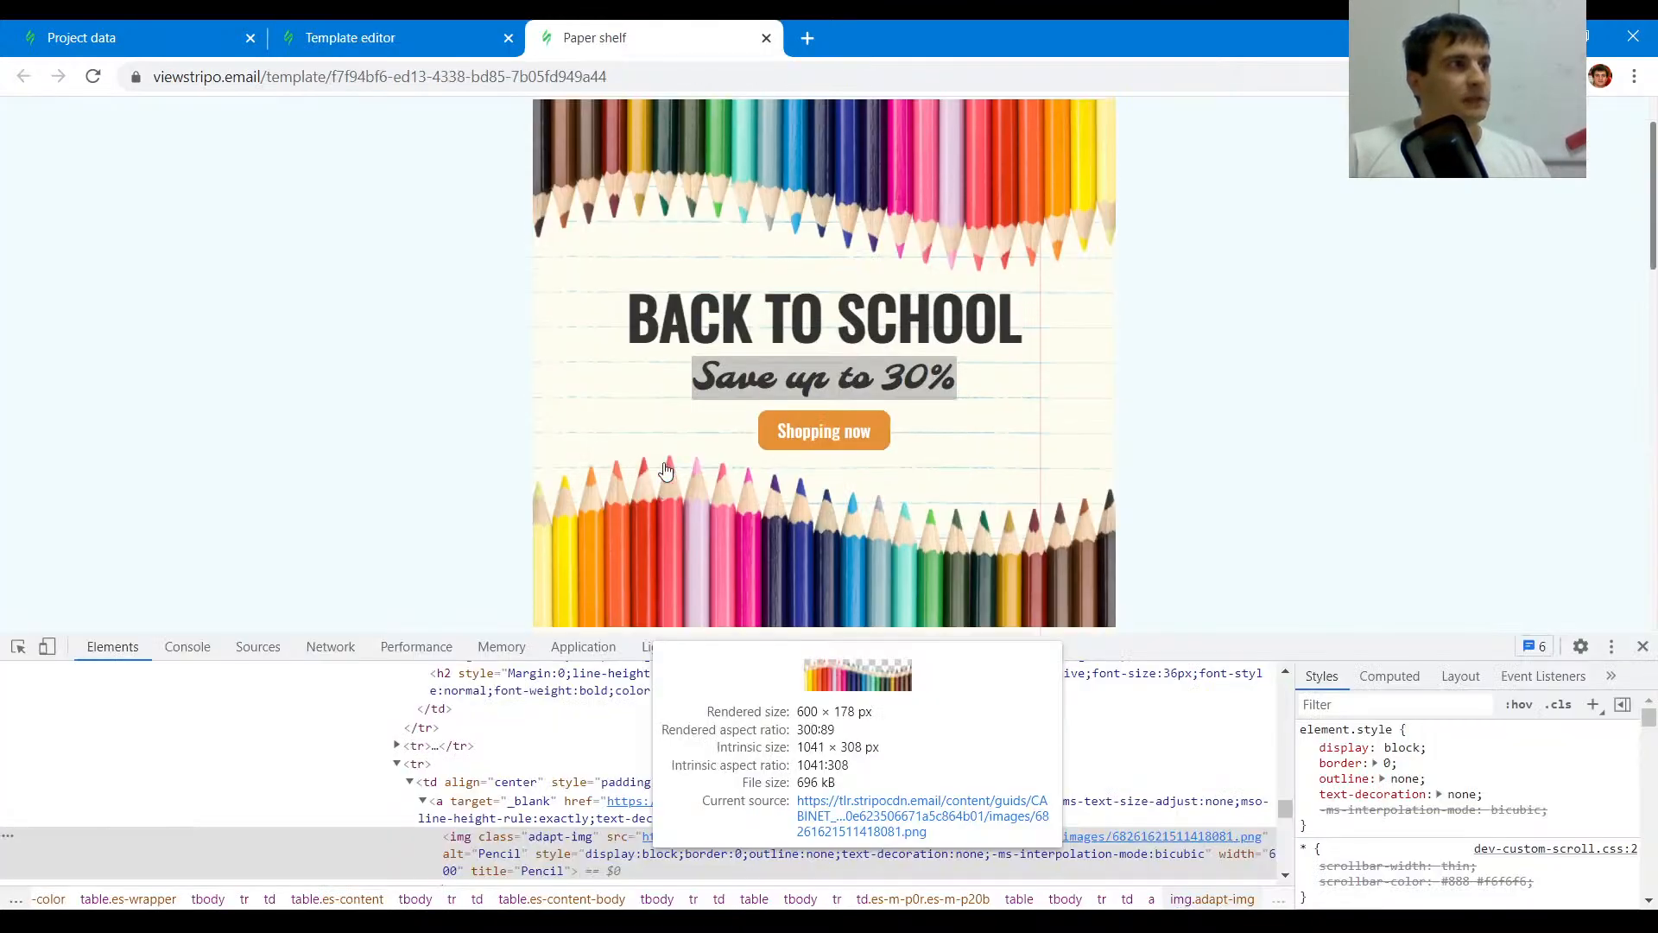
click(18, 646)
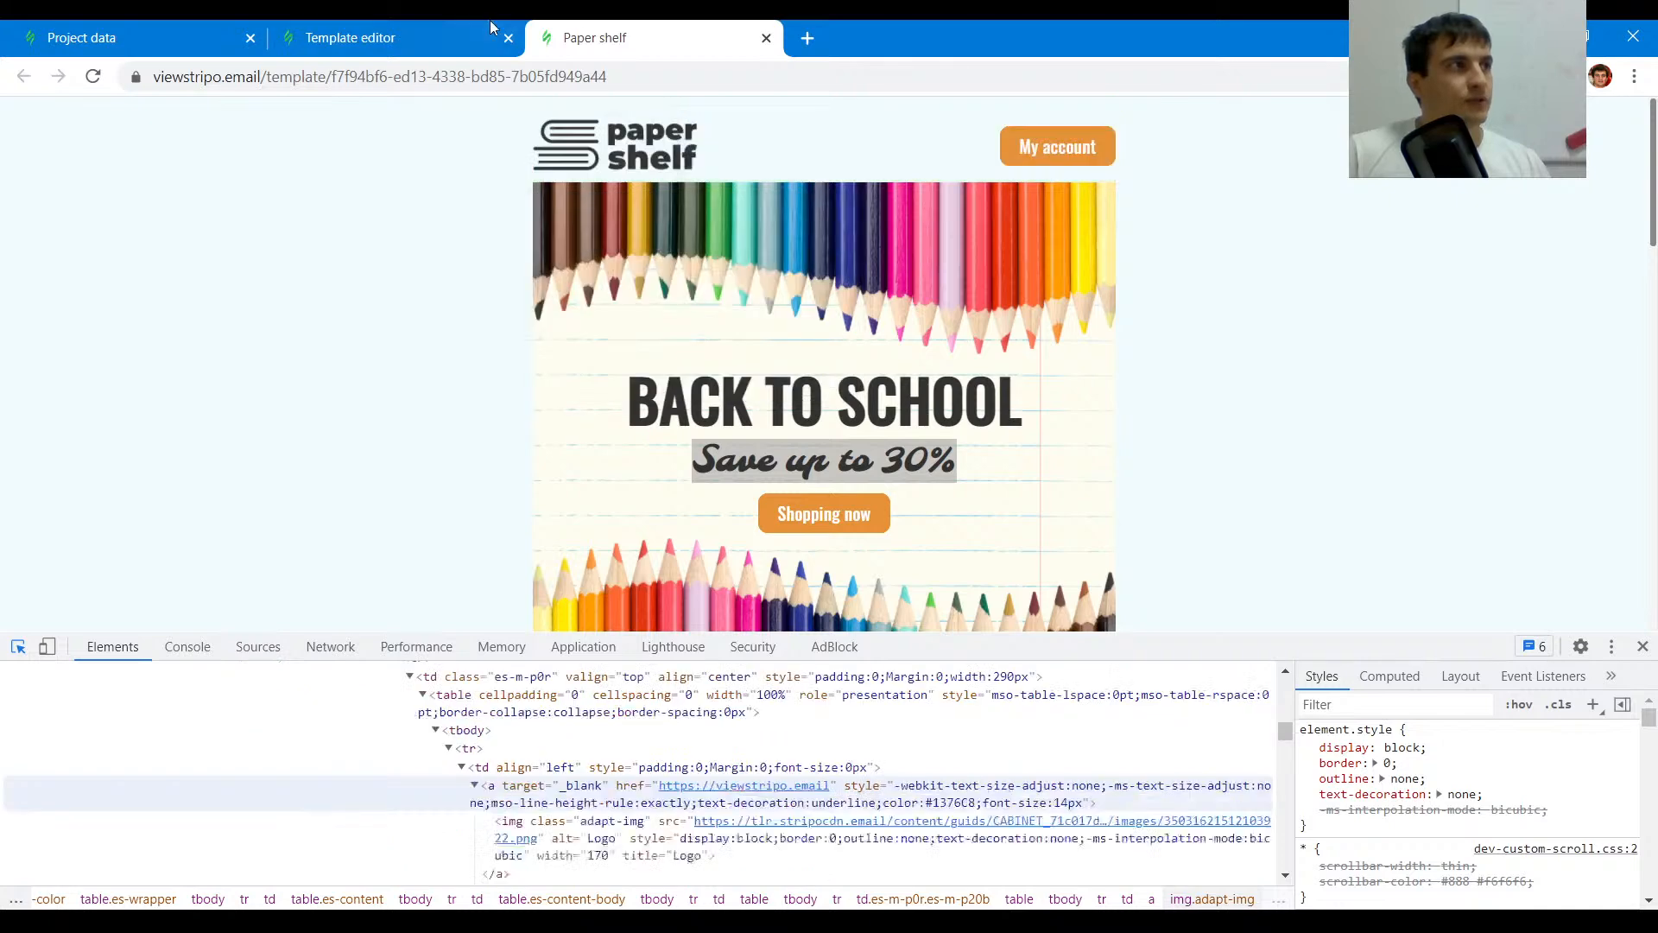
click(350, 37)
click(961, 221)
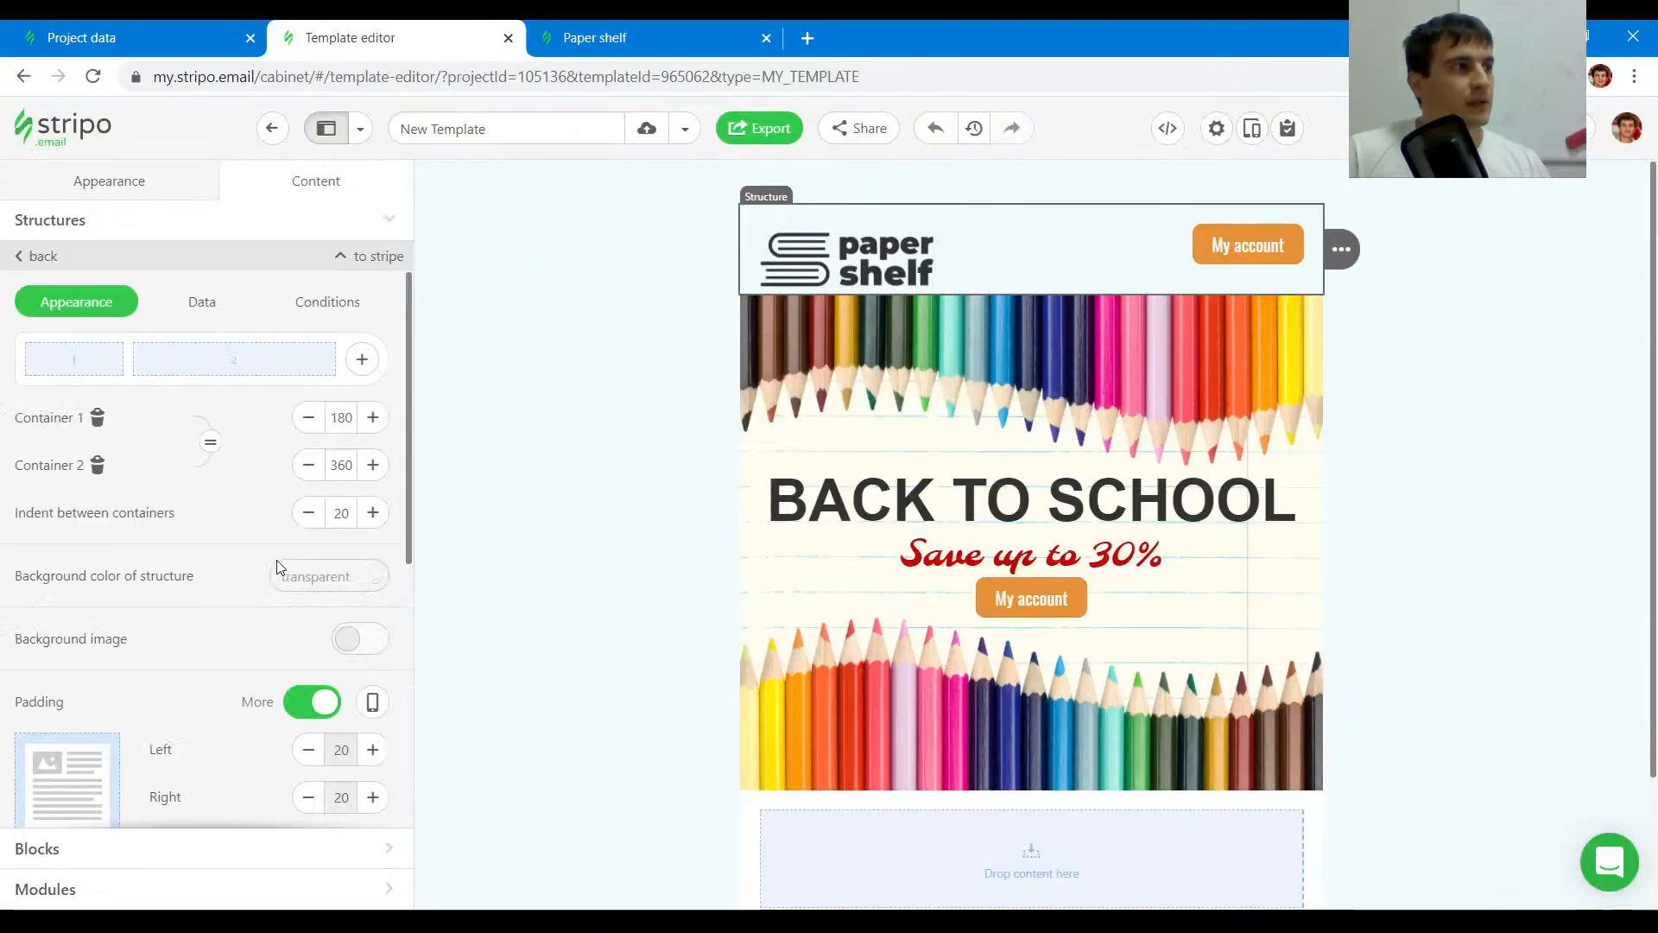
scroll(319, 550, down, 3)
click(308, 534)
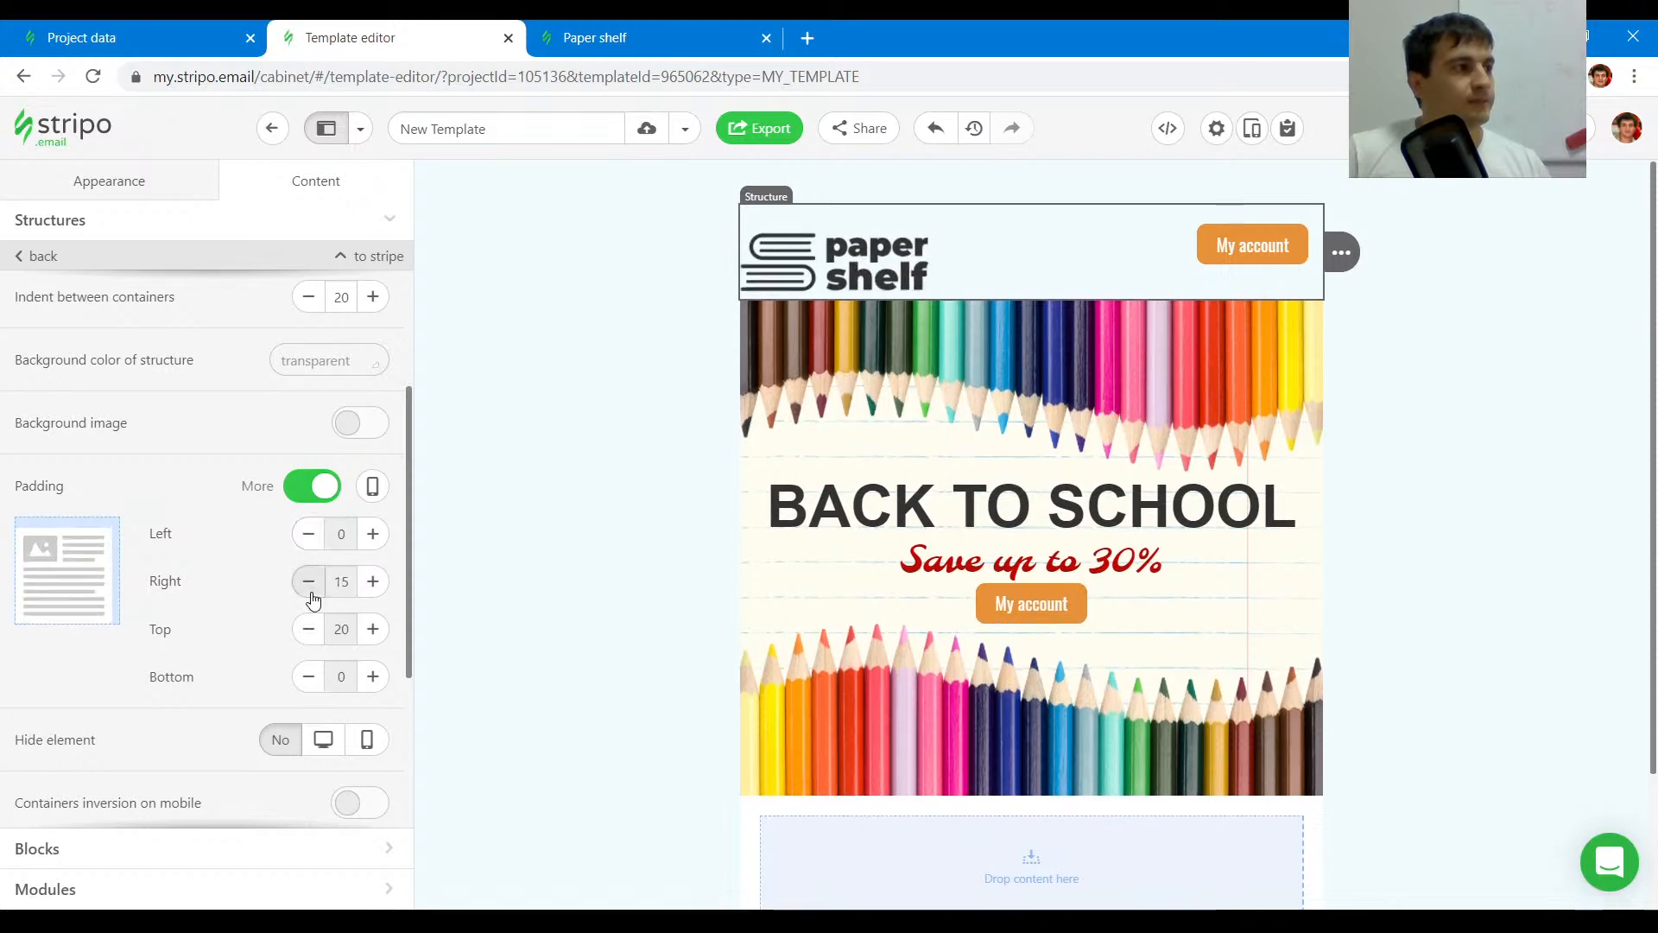
click(309, 581)
click(309, 629)
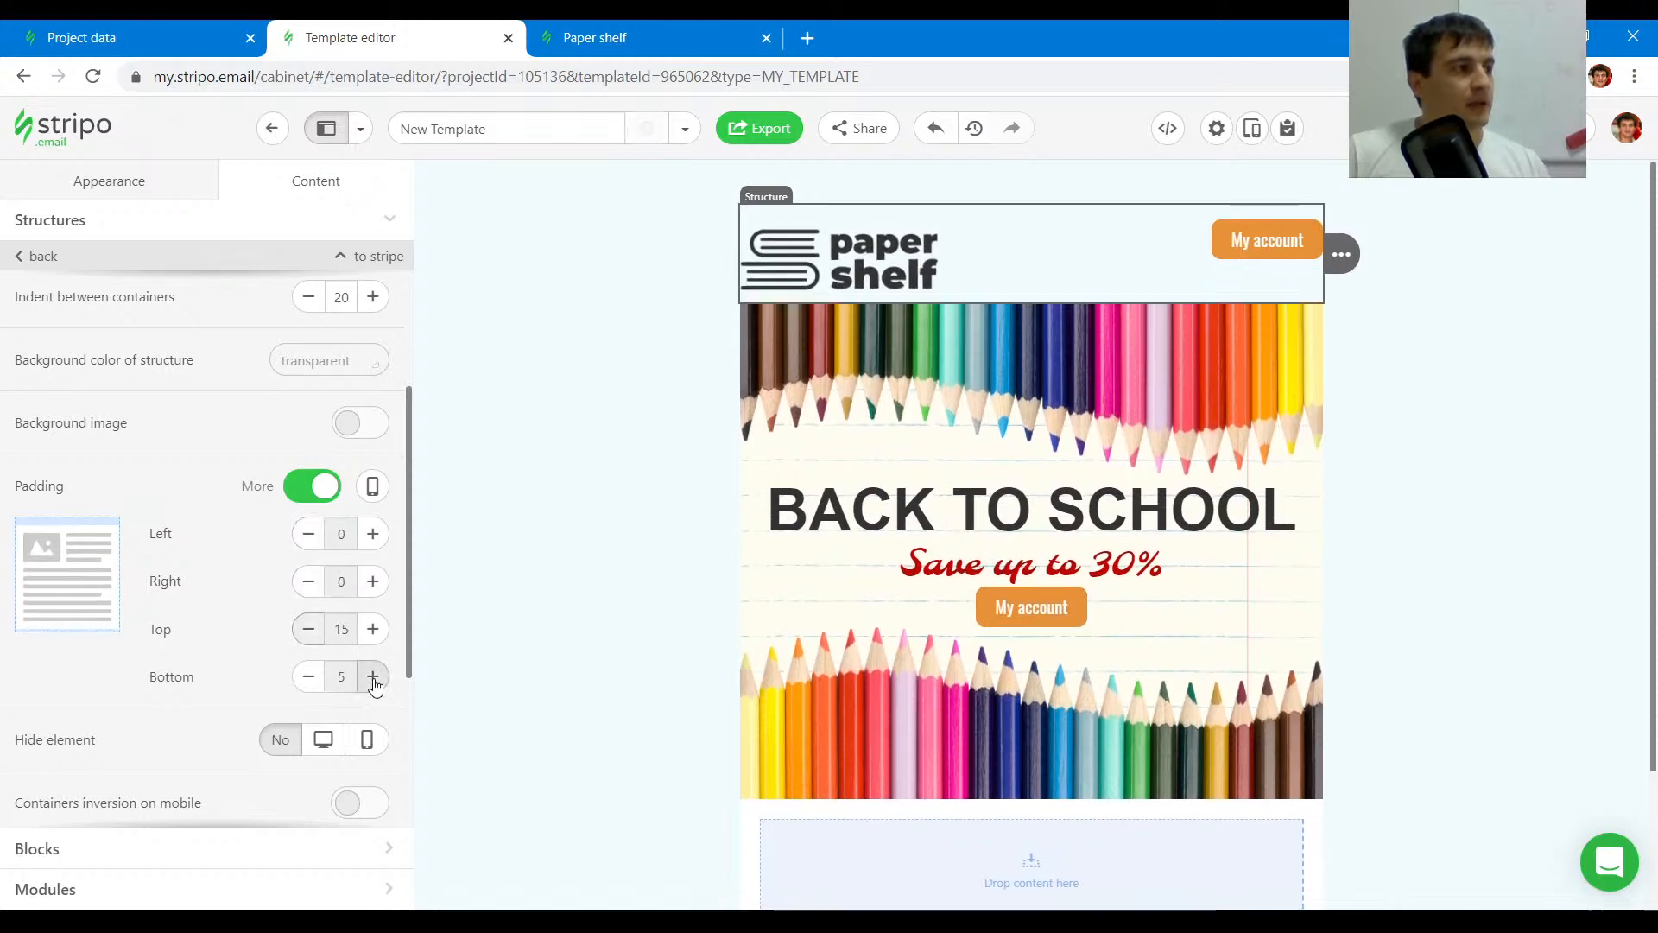
- Set the paper shelf logo's width to 170 px
click(595, 38)
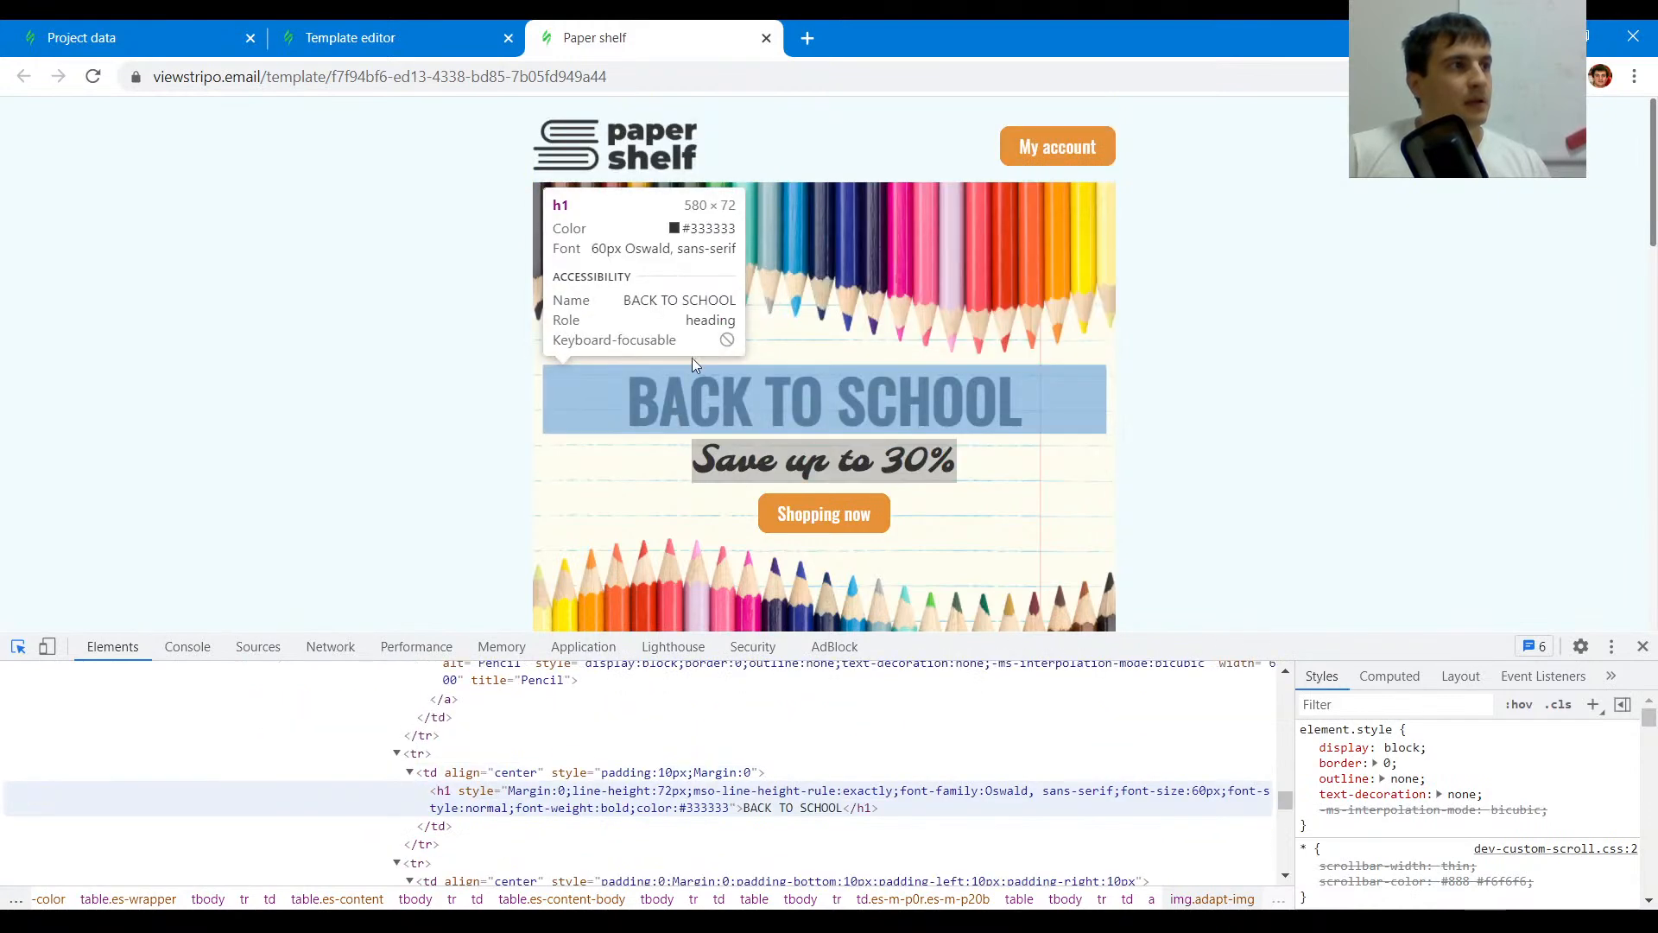
click(594, 151)
key(ctrl+Page_Up)
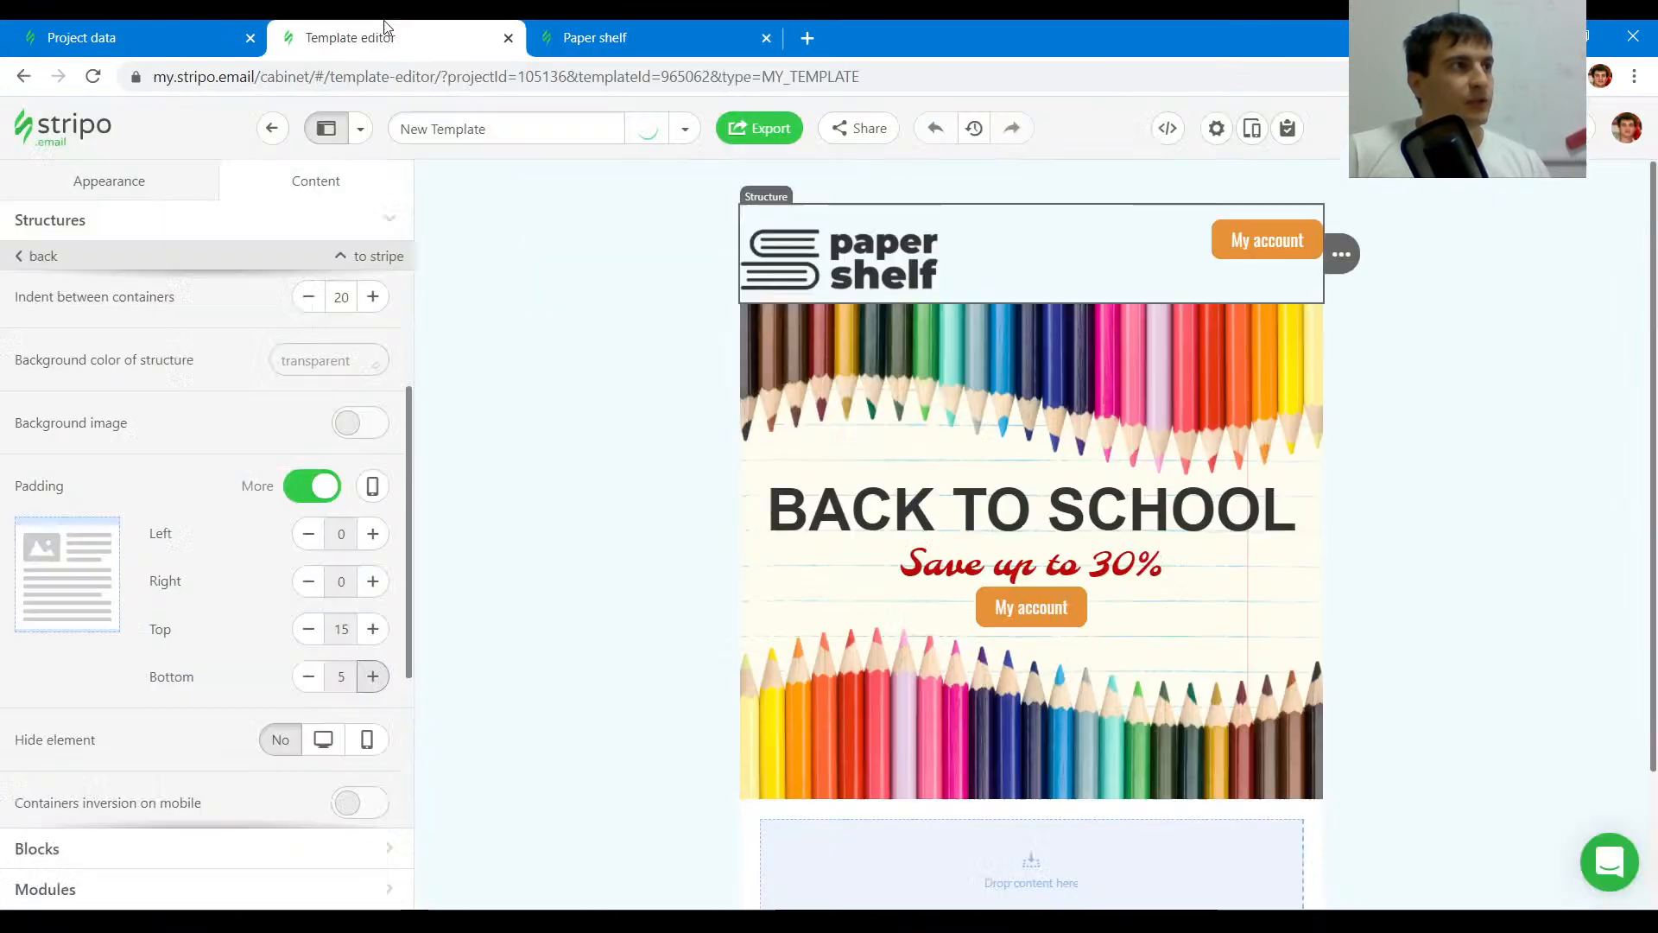
click(836, 285)
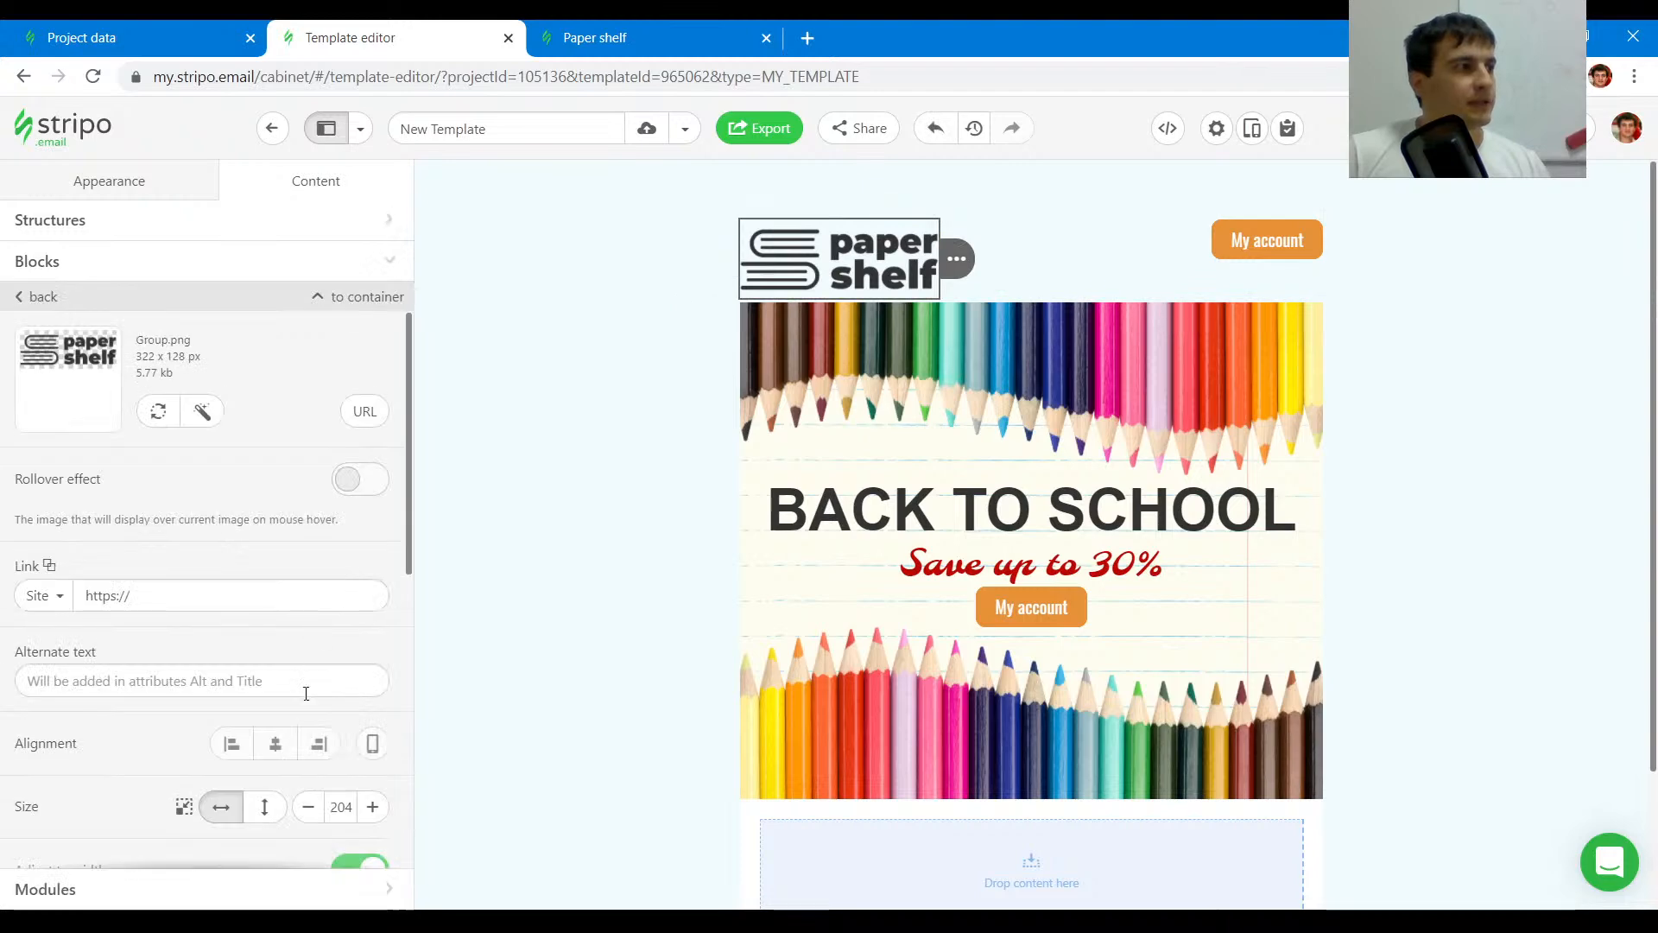
click(340, 799)
text(17)
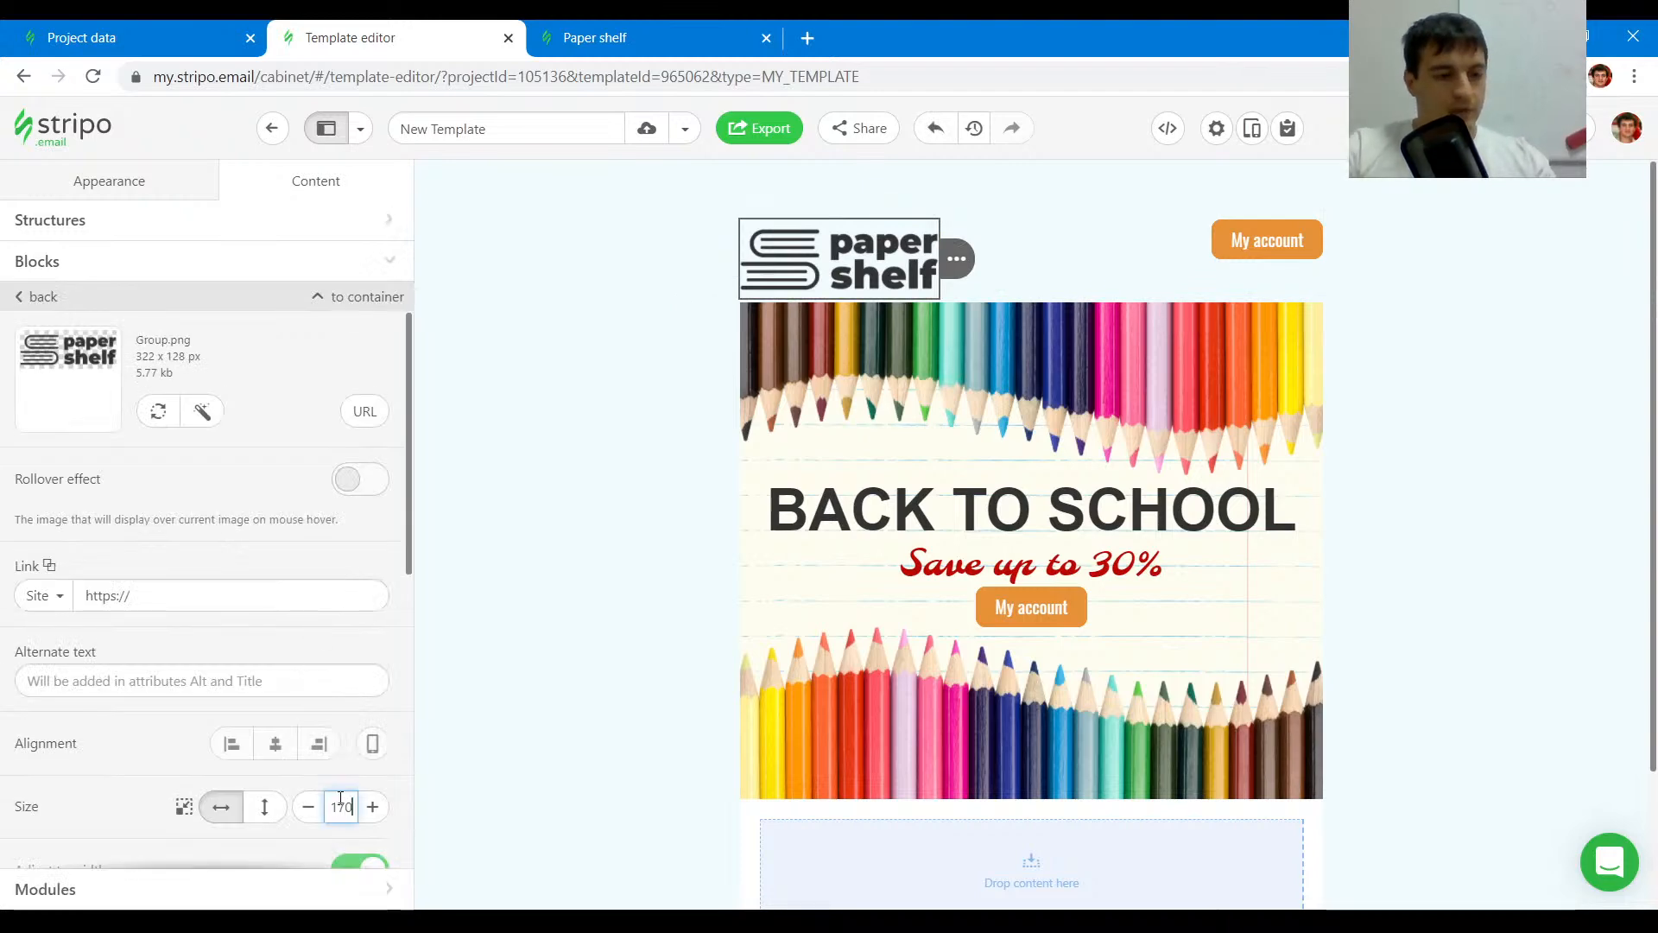
text(0)
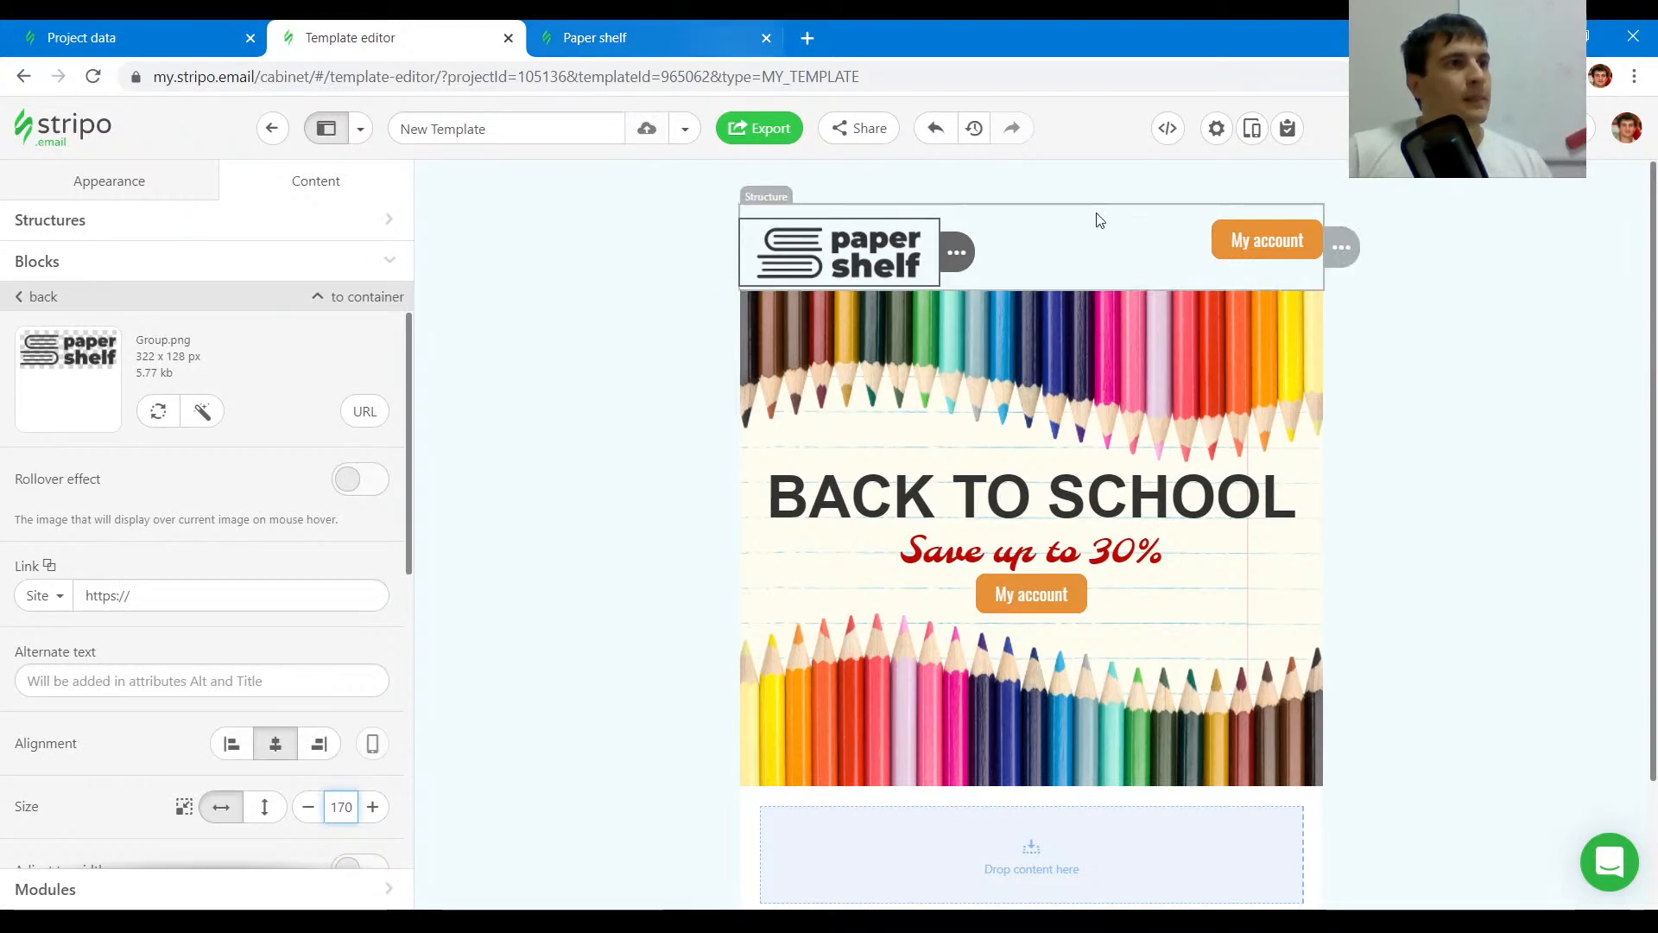
- Set the header My account button's external top padding to 15 px
key(ctrl+Page_Down)
key(ctrl+shift+c)
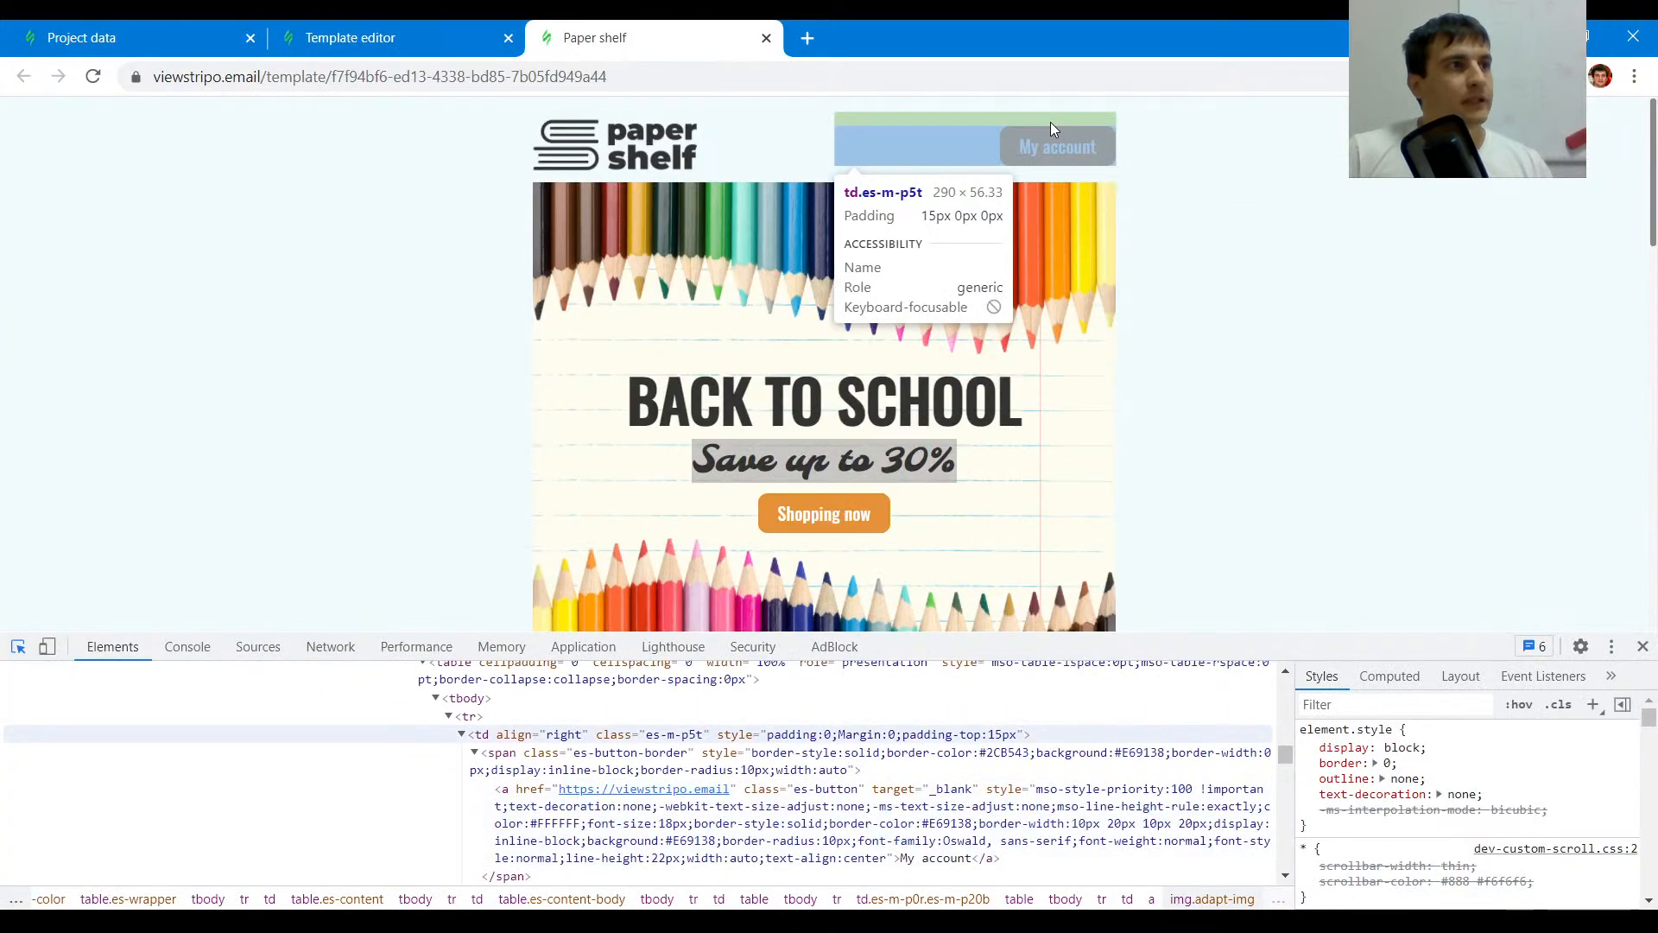
click(1051, 122)
key(ctrl+Page_Up)
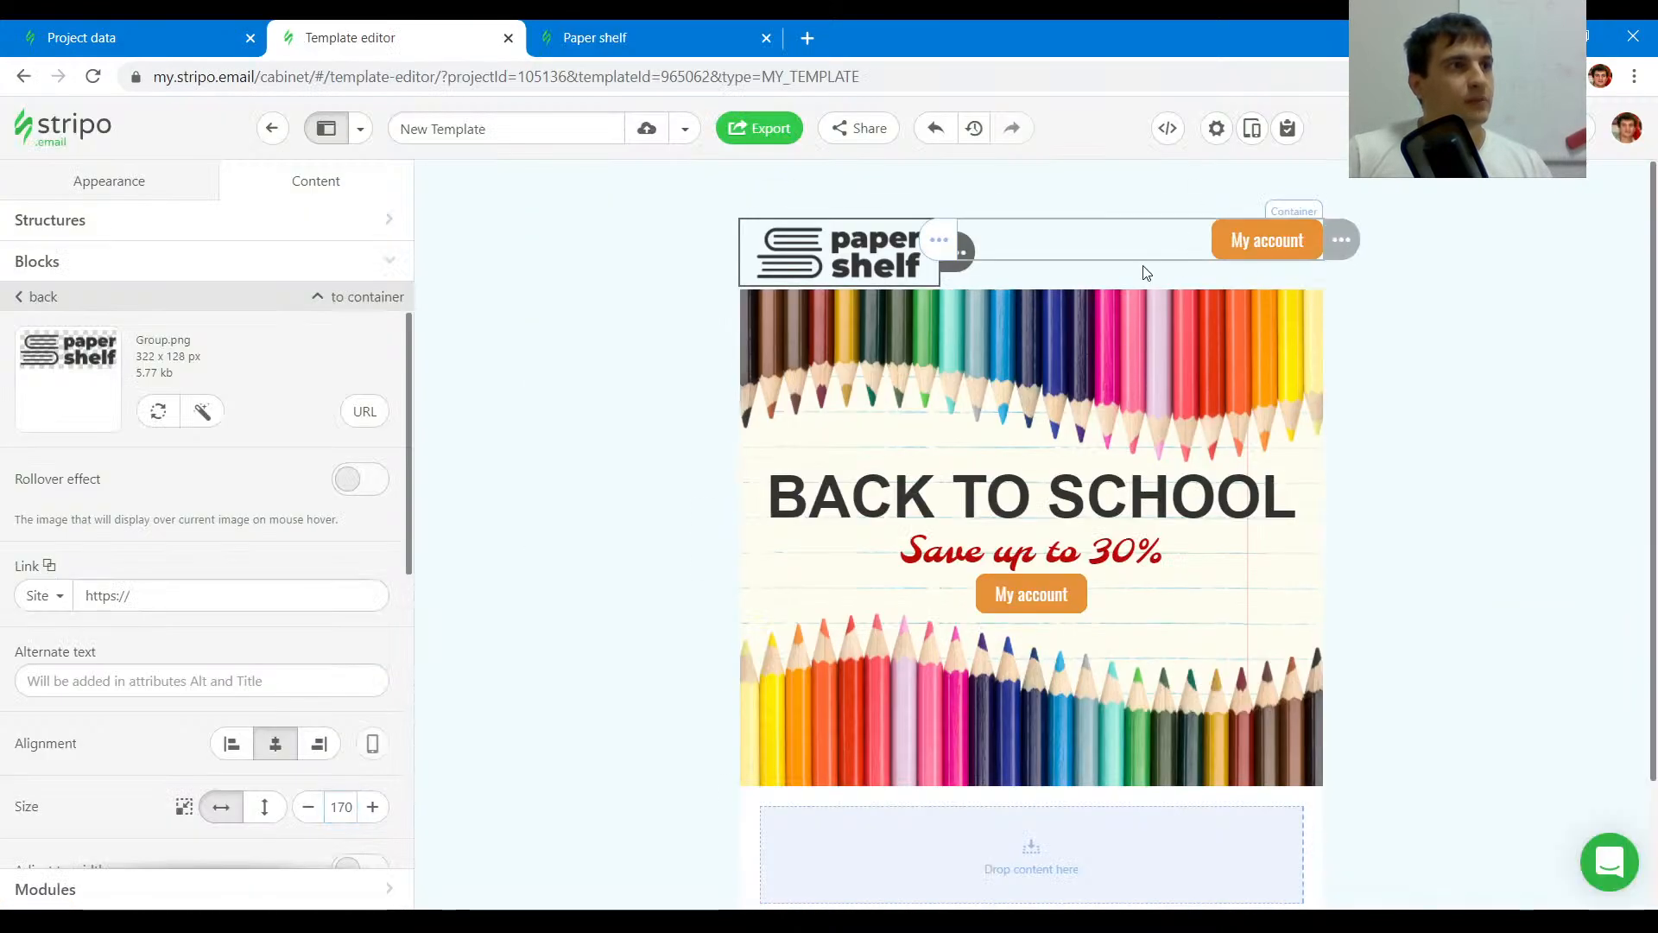
click(1150, 264)
scroll(236, 613, down, 10)
click(304, 658)
scroll(82, 531, down, 1)
click(371, 693)
click(372, 692)
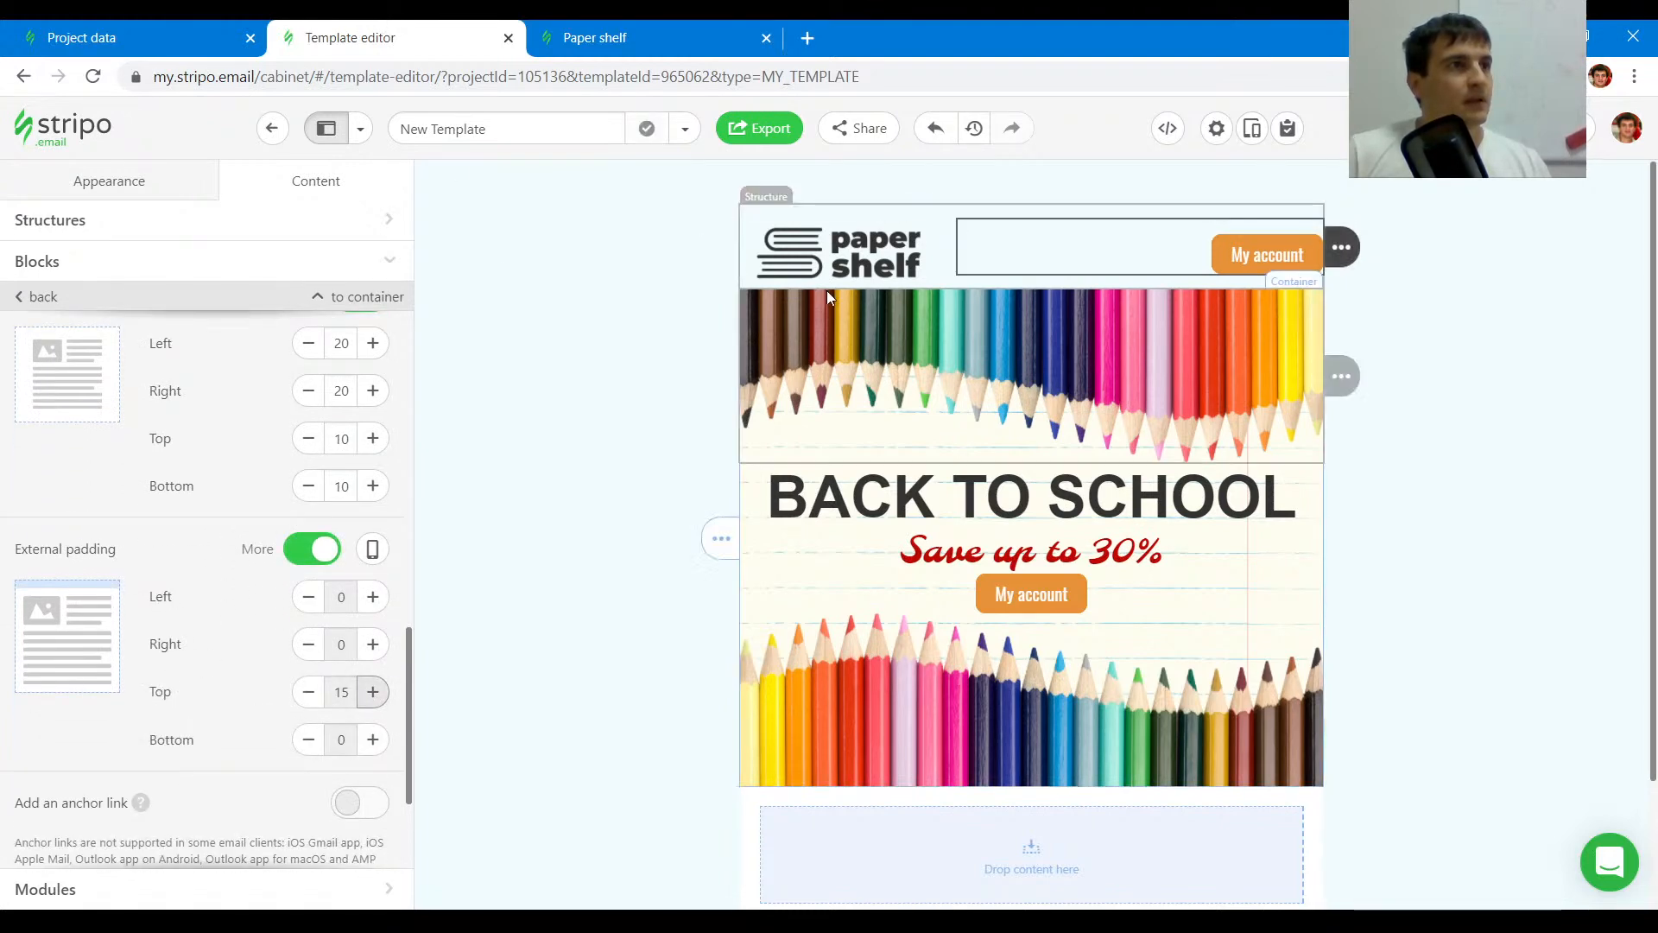
- Set the BACK TO SCHOOL heading's padding to 10 px on all sides
click(594, 37)
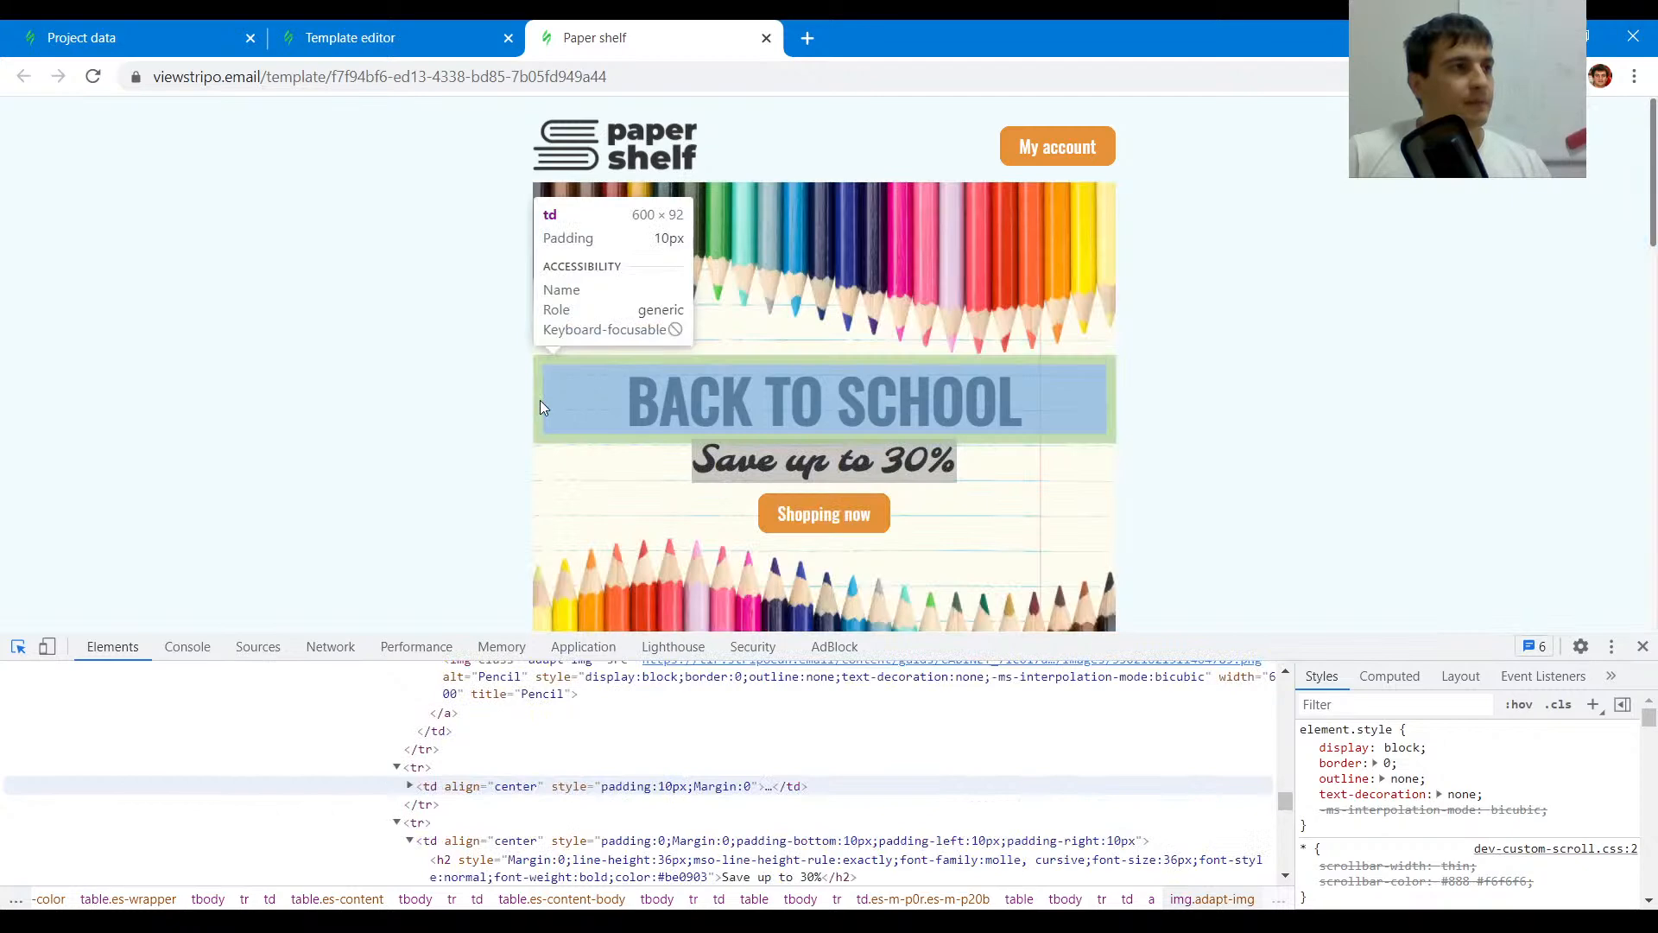
click(397, 38)
click(891, 489)
scroll(337, 518, down, 2)
click(321, 429)
click(322, 429)
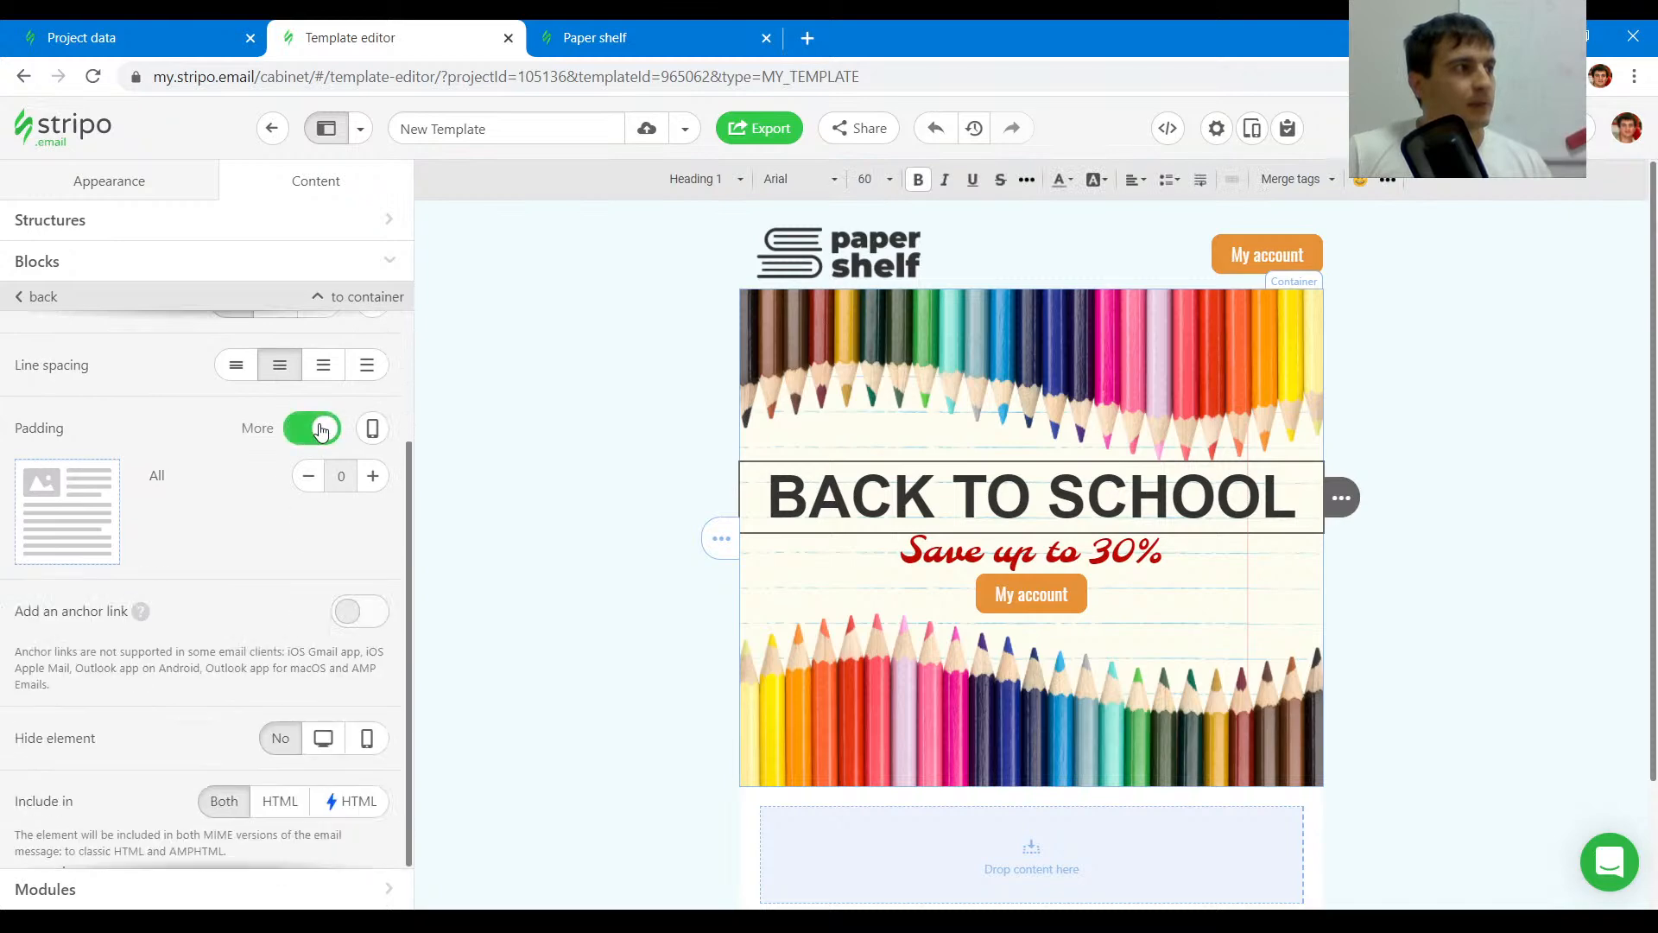
click(372, 476)
click(372, 475)
- Set the Save up to 30% line's padding to 10 px left, right and bottom and 0 top
click(597, 31)
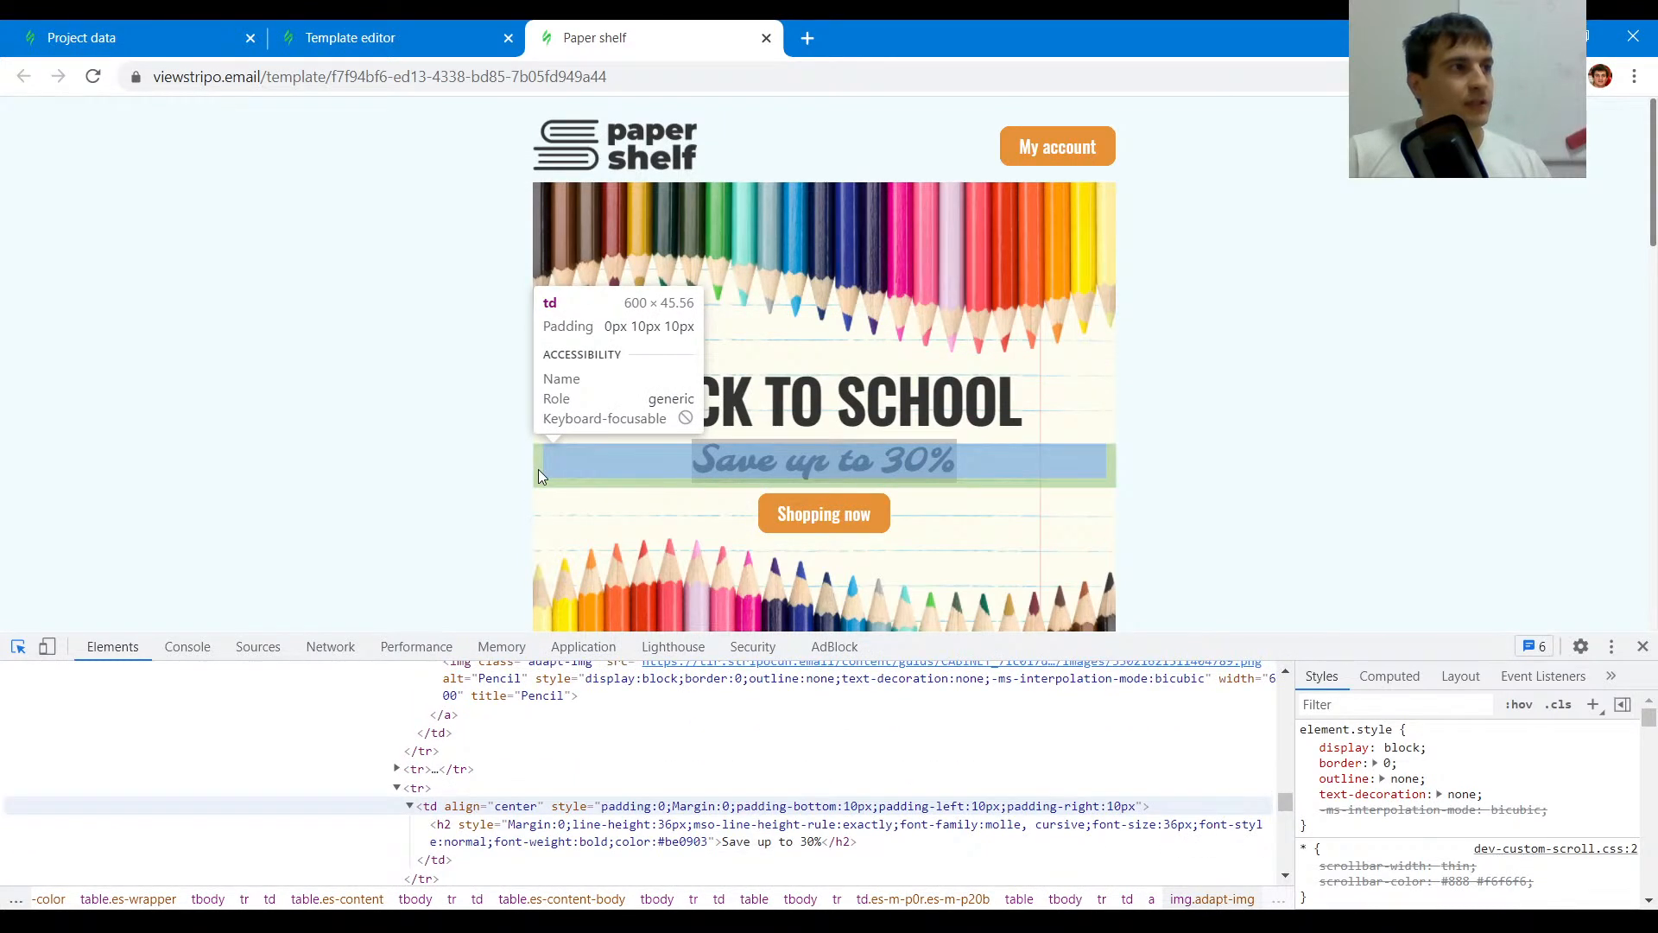
click(407, 30)
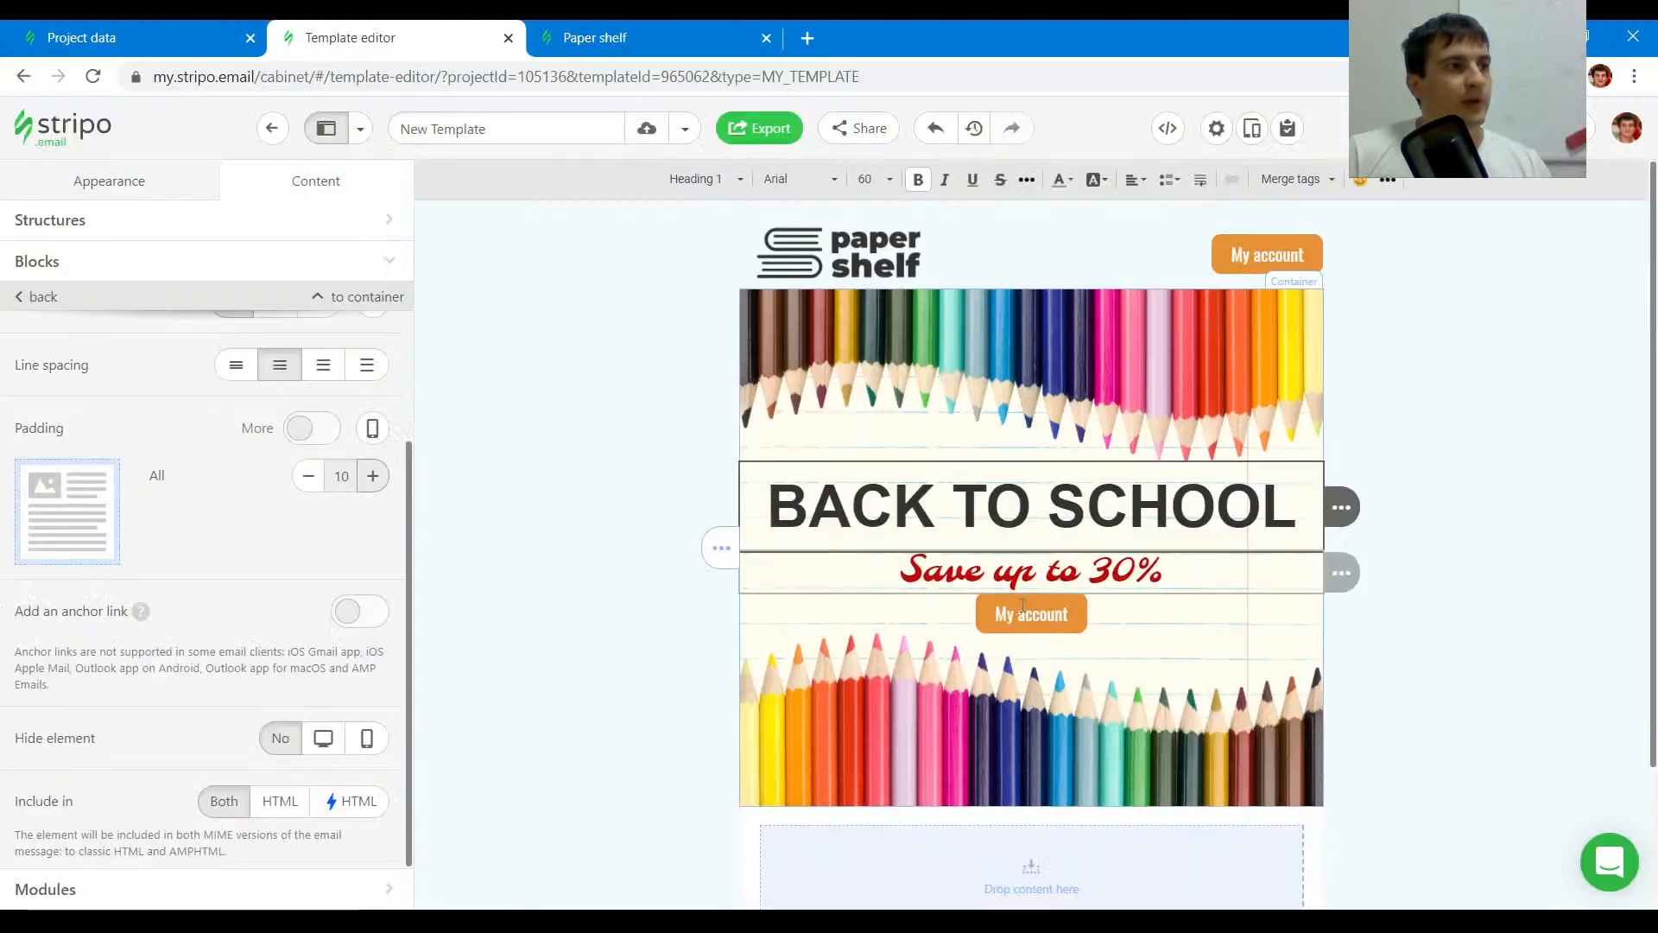
click(870, 577)
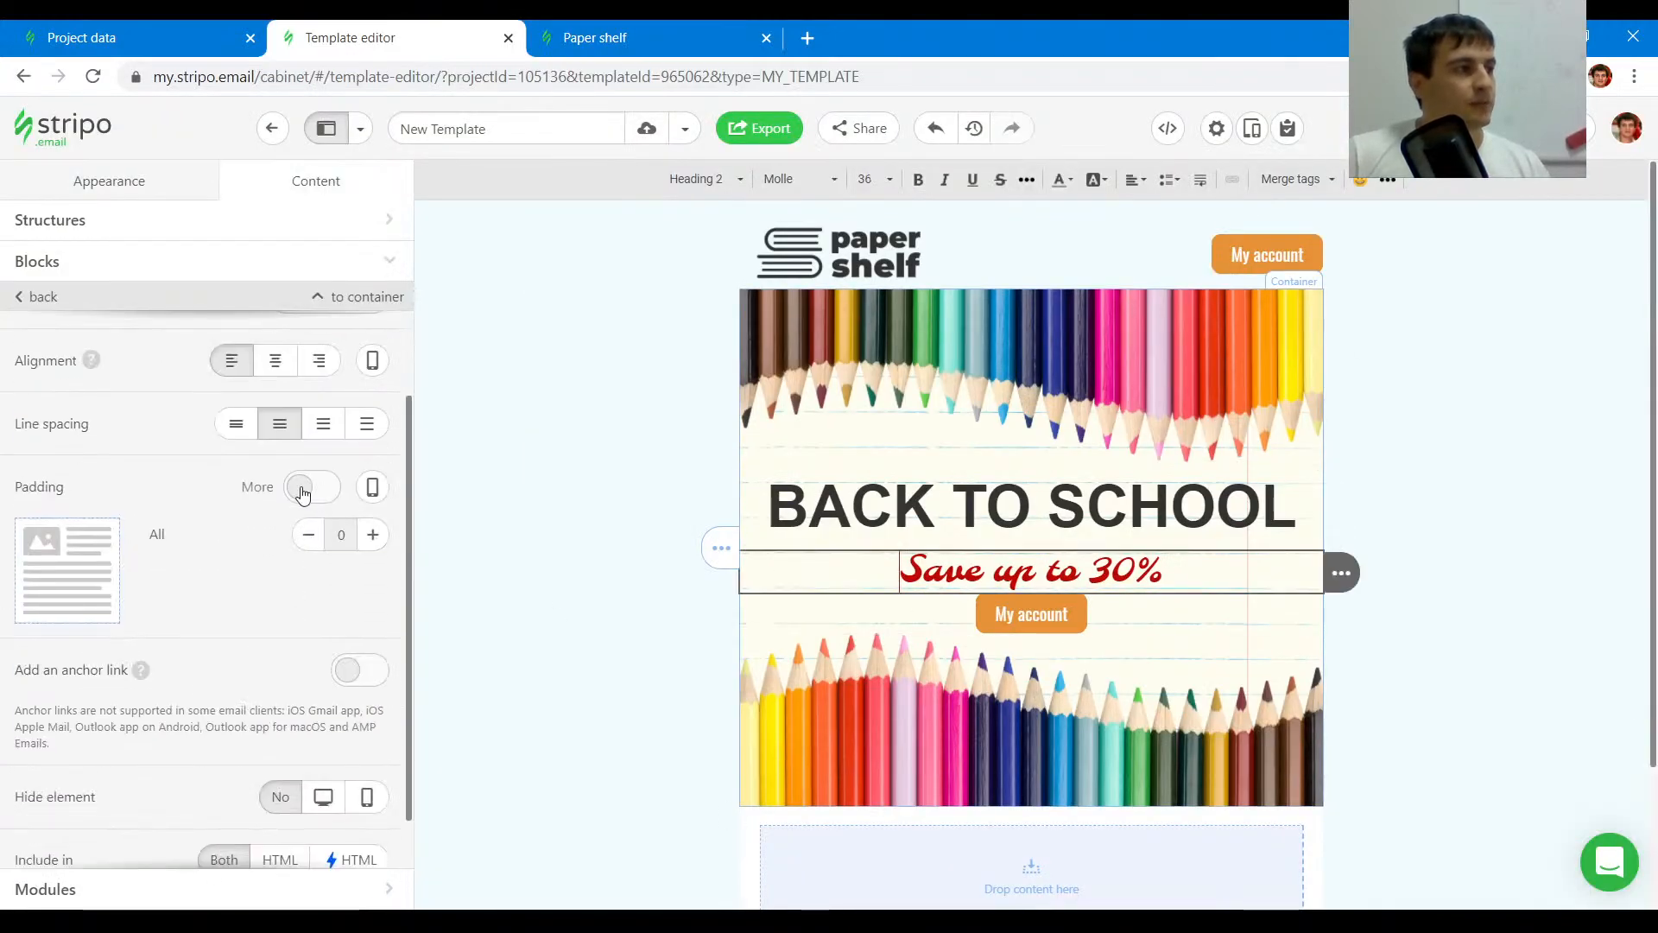
click(301, 490)
double_click(366, 539)
triple_click(366, 585)
click(313, 587)
click(373, 681)
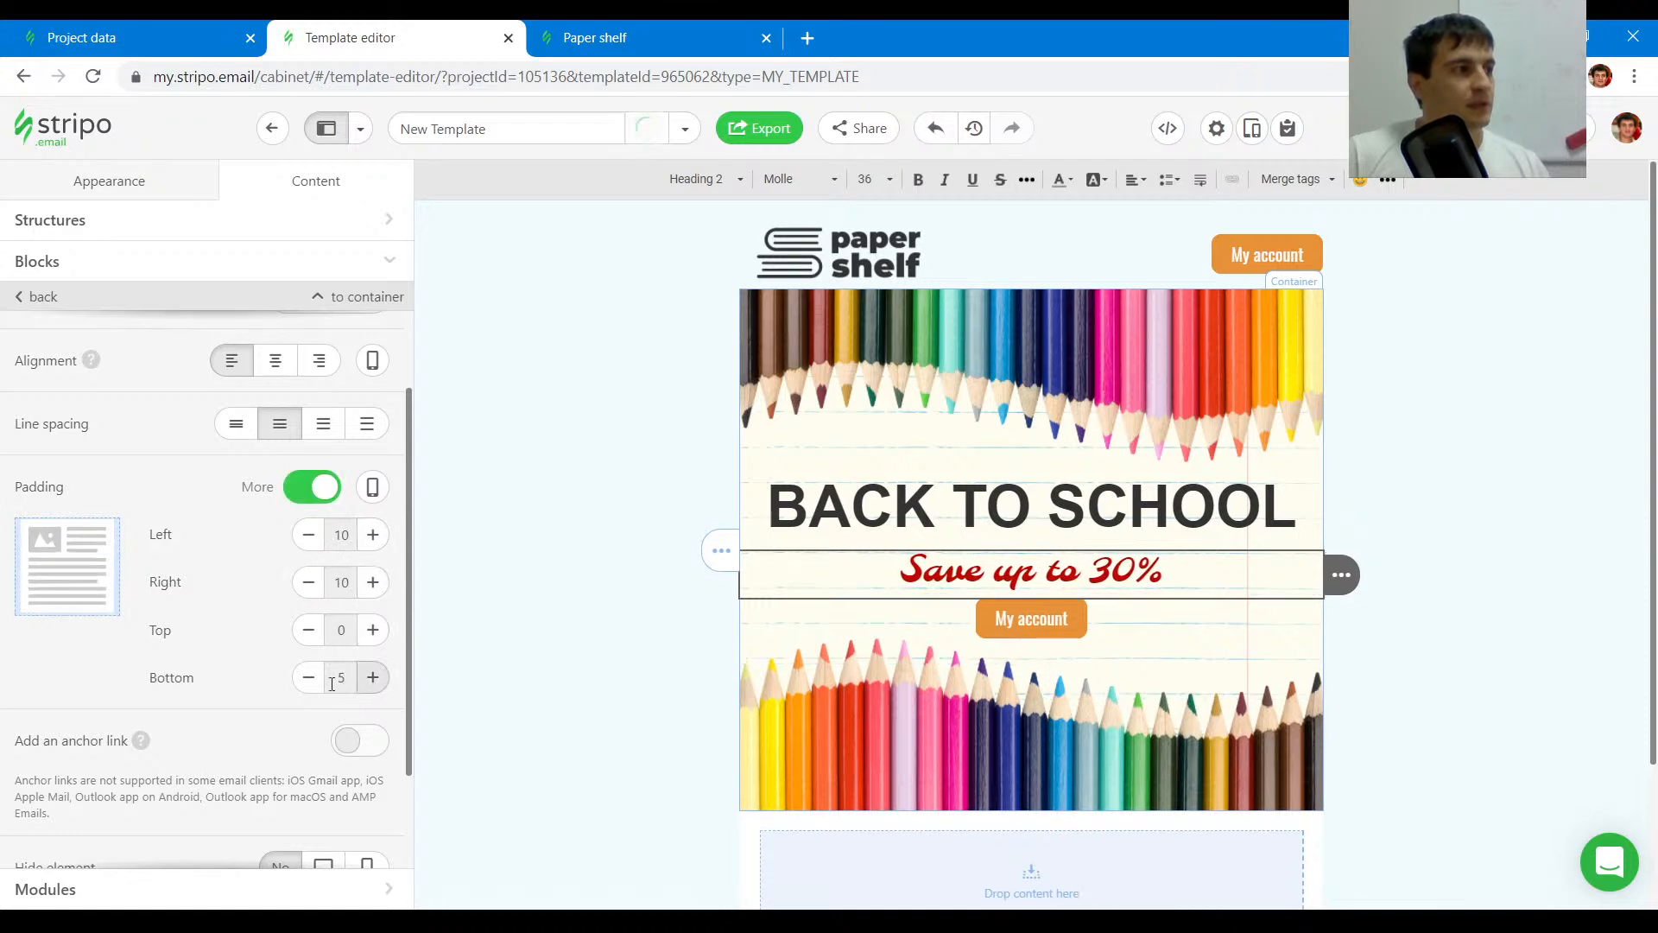
click(310, 679)
double_click(374, 632)
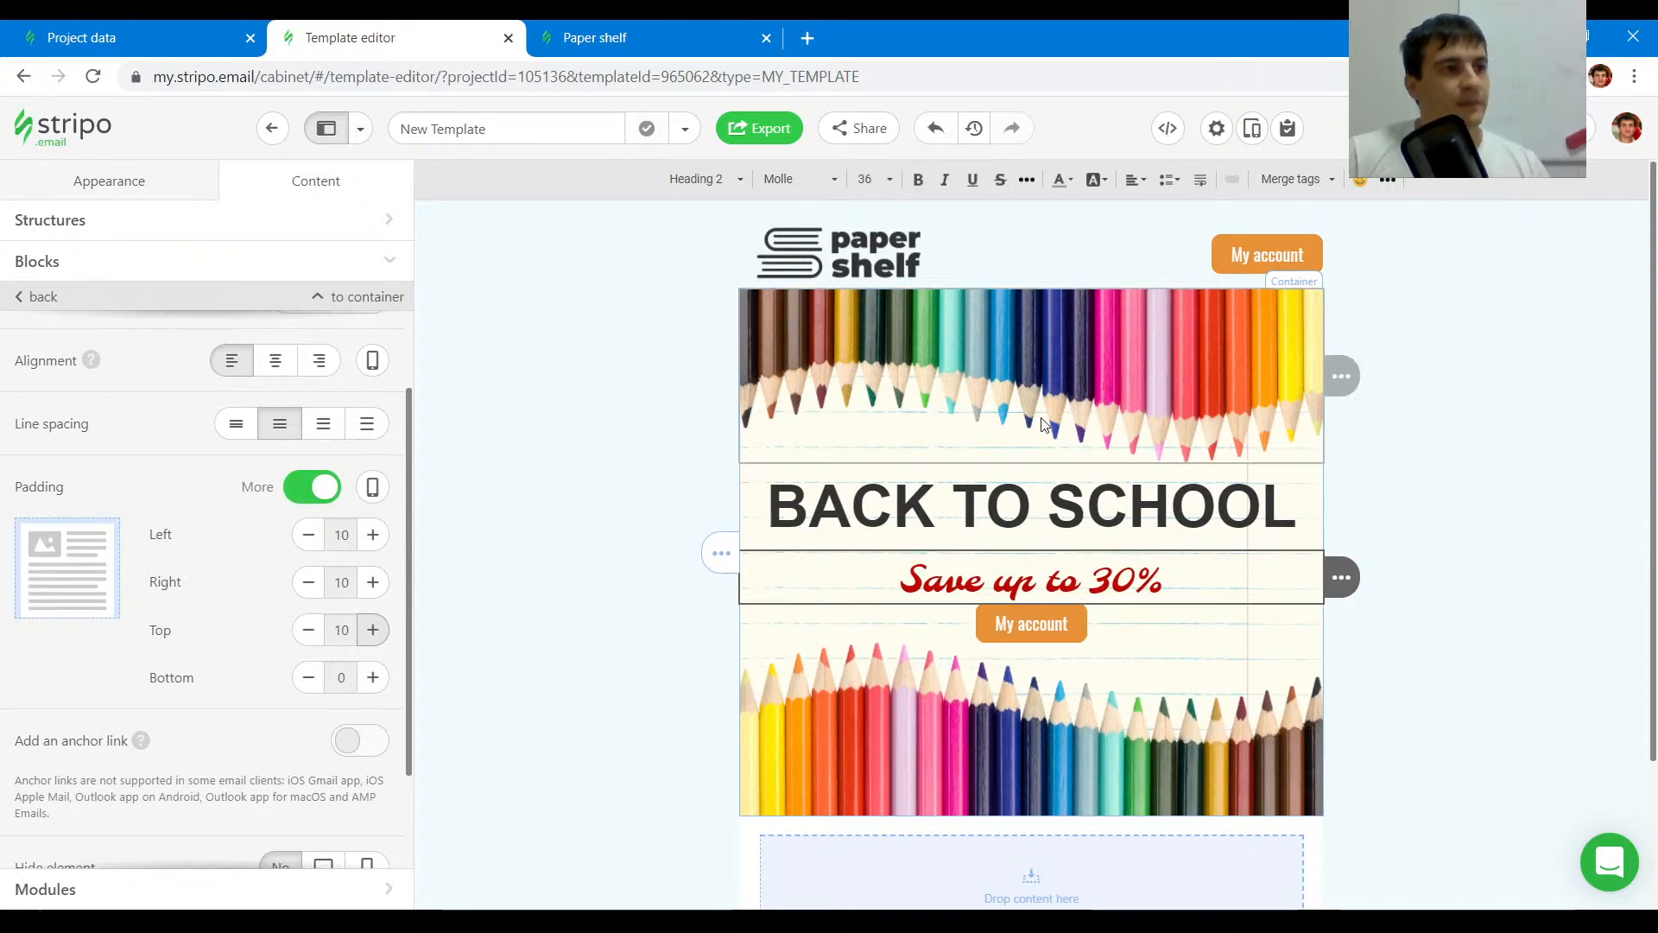
double_click(309, 632)
click(378, 680)
click(380, 682)
- Set the middle button's external top and bottom padding to 5 px, matching the original email
click(687, 32)
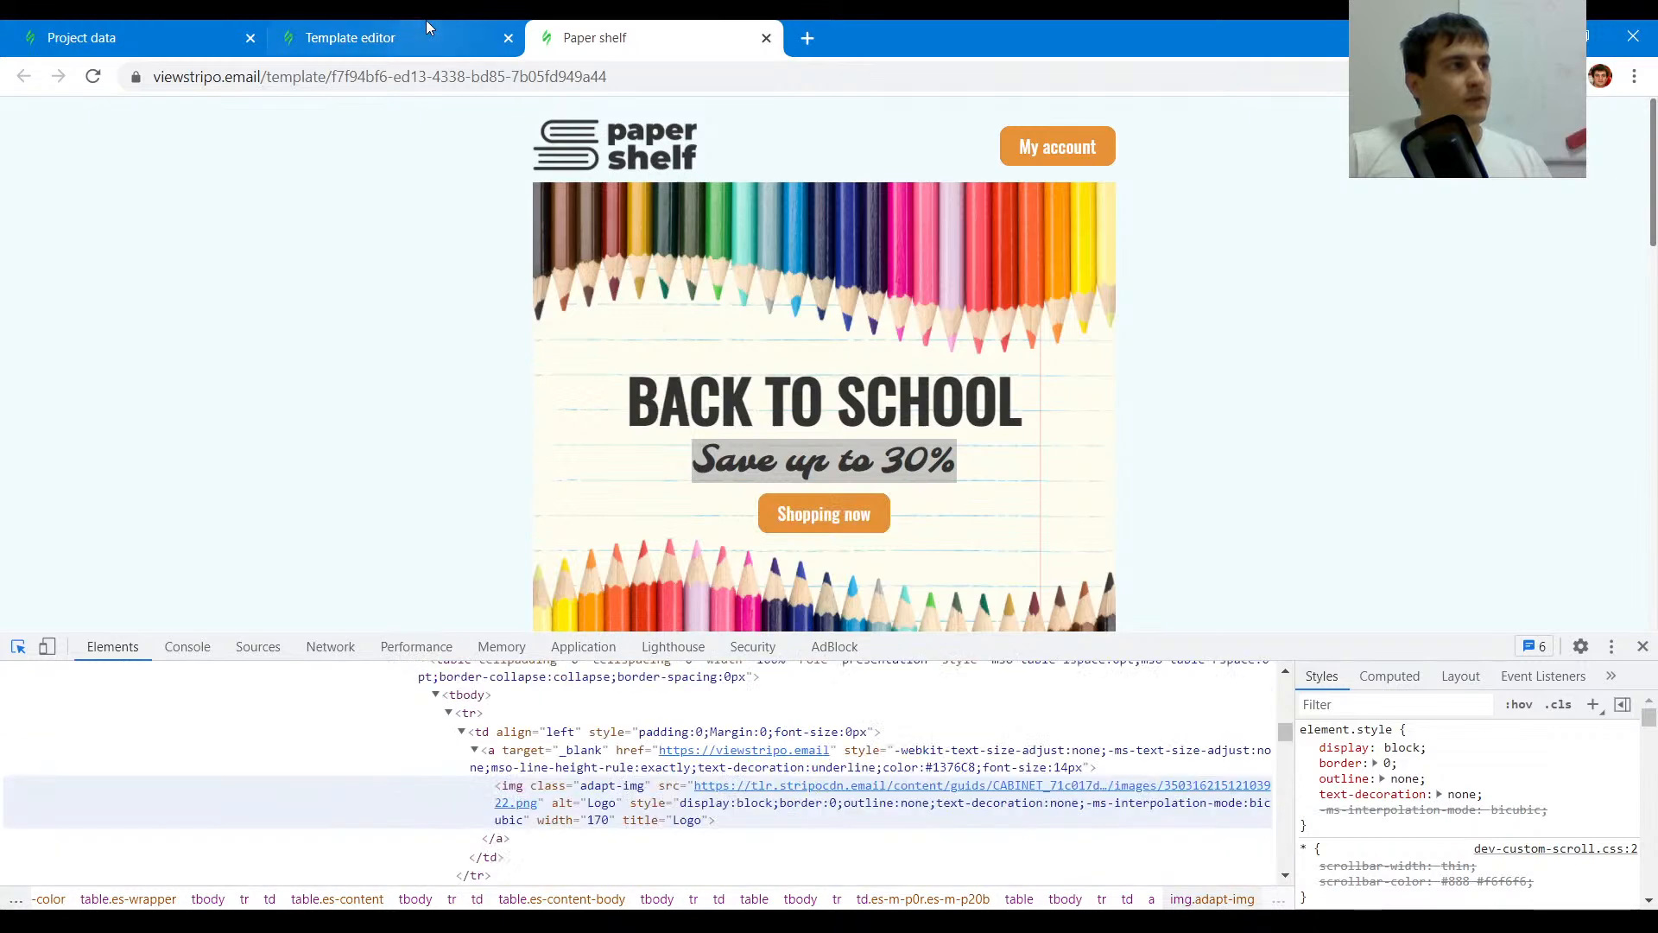
click(449, 37)
scroll(842, 447, down, 2)
click(842, 448)
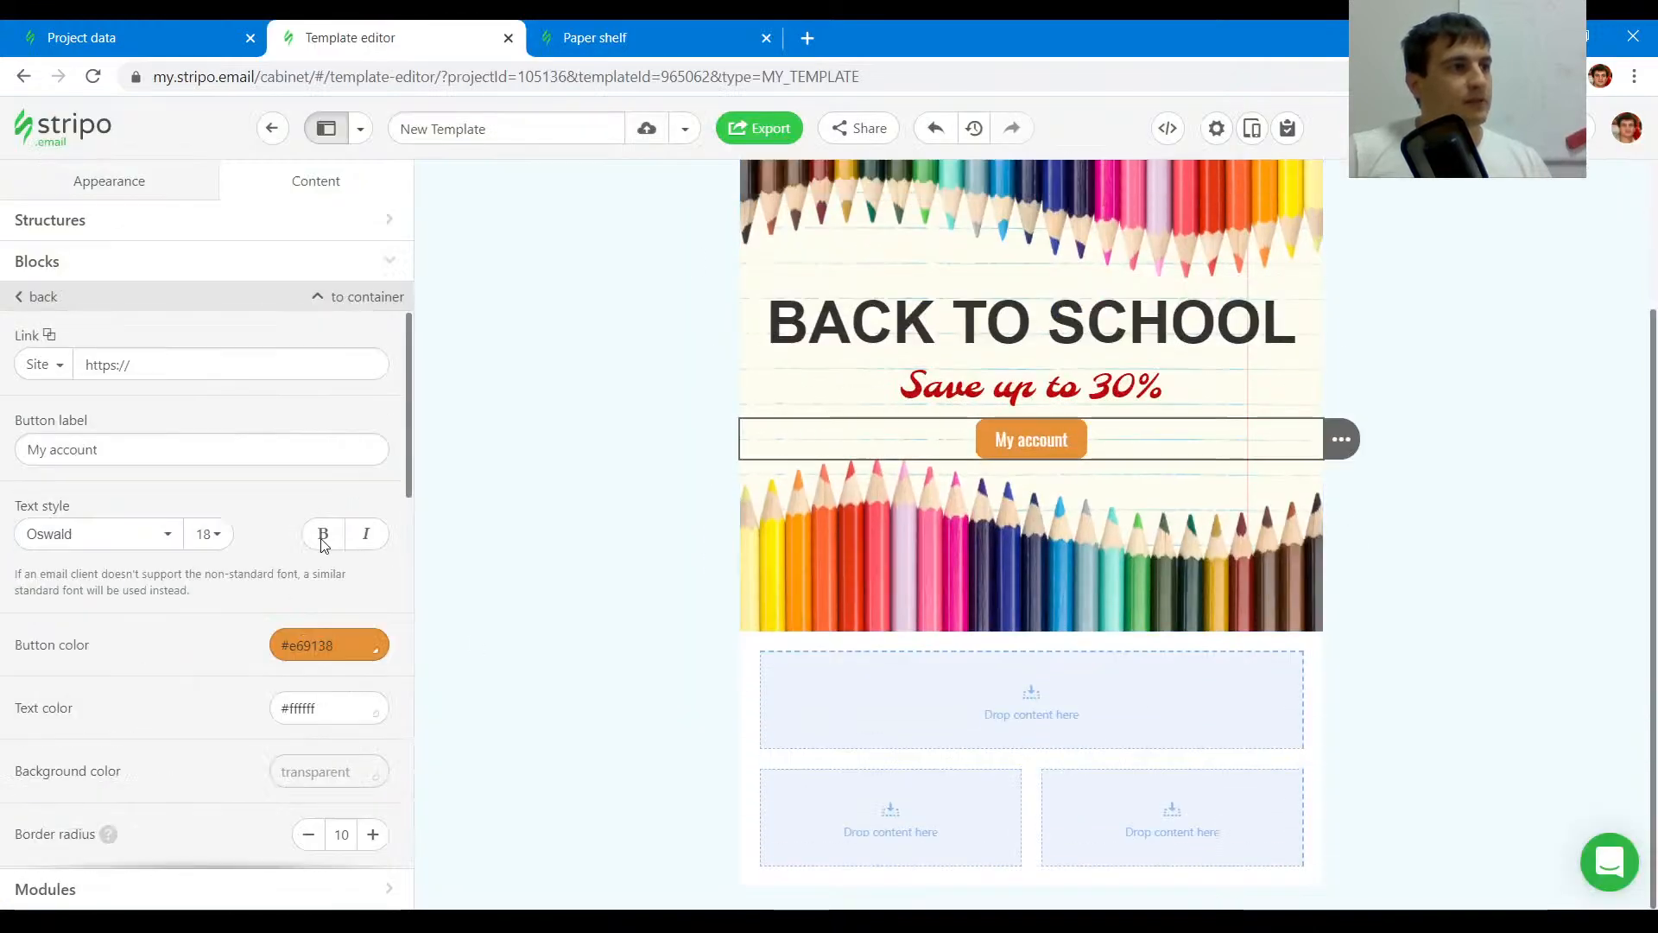
scroll(307, 629, down, 6)
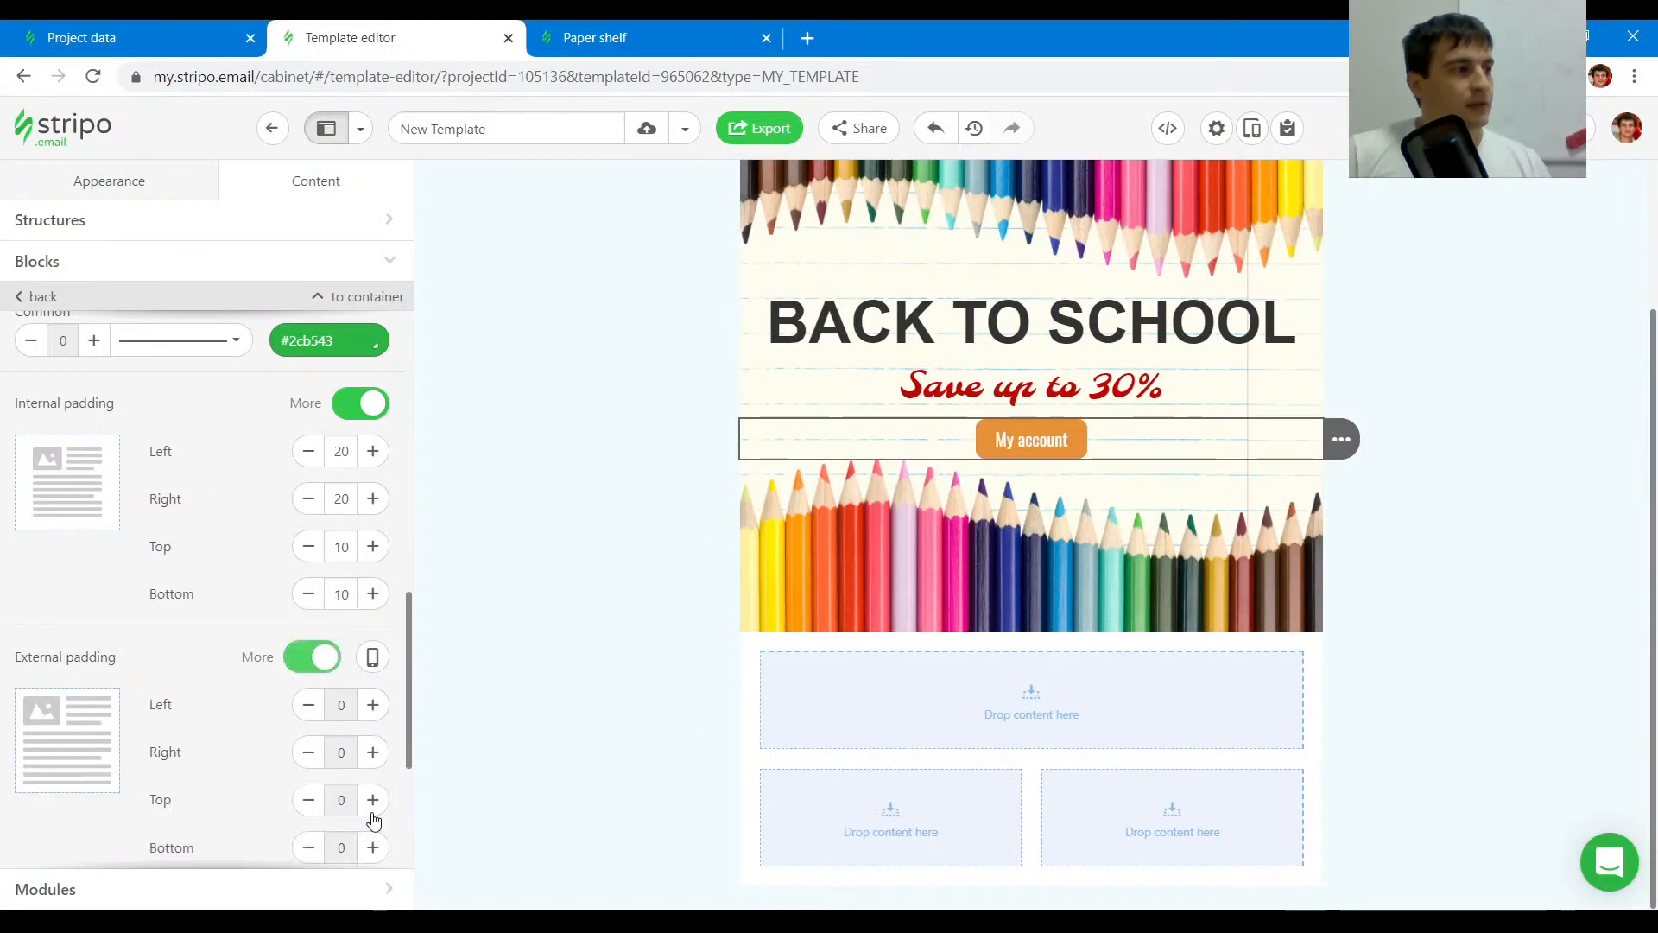
key(ctrl+Tab)
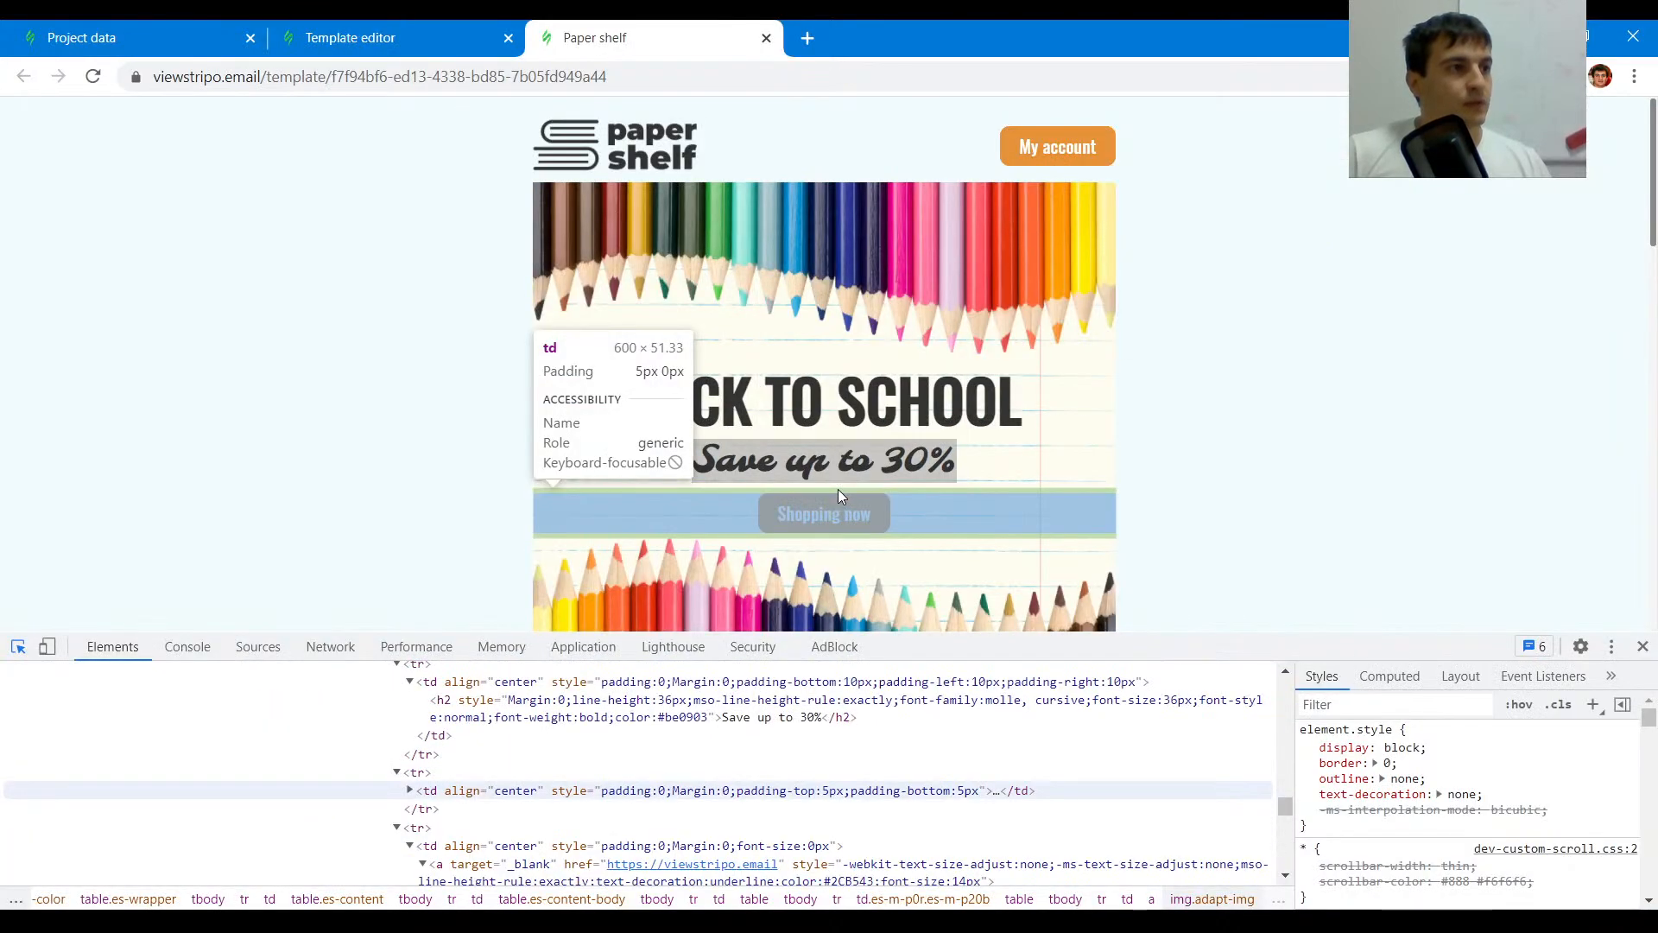
key(ctrl+shift+Tab)
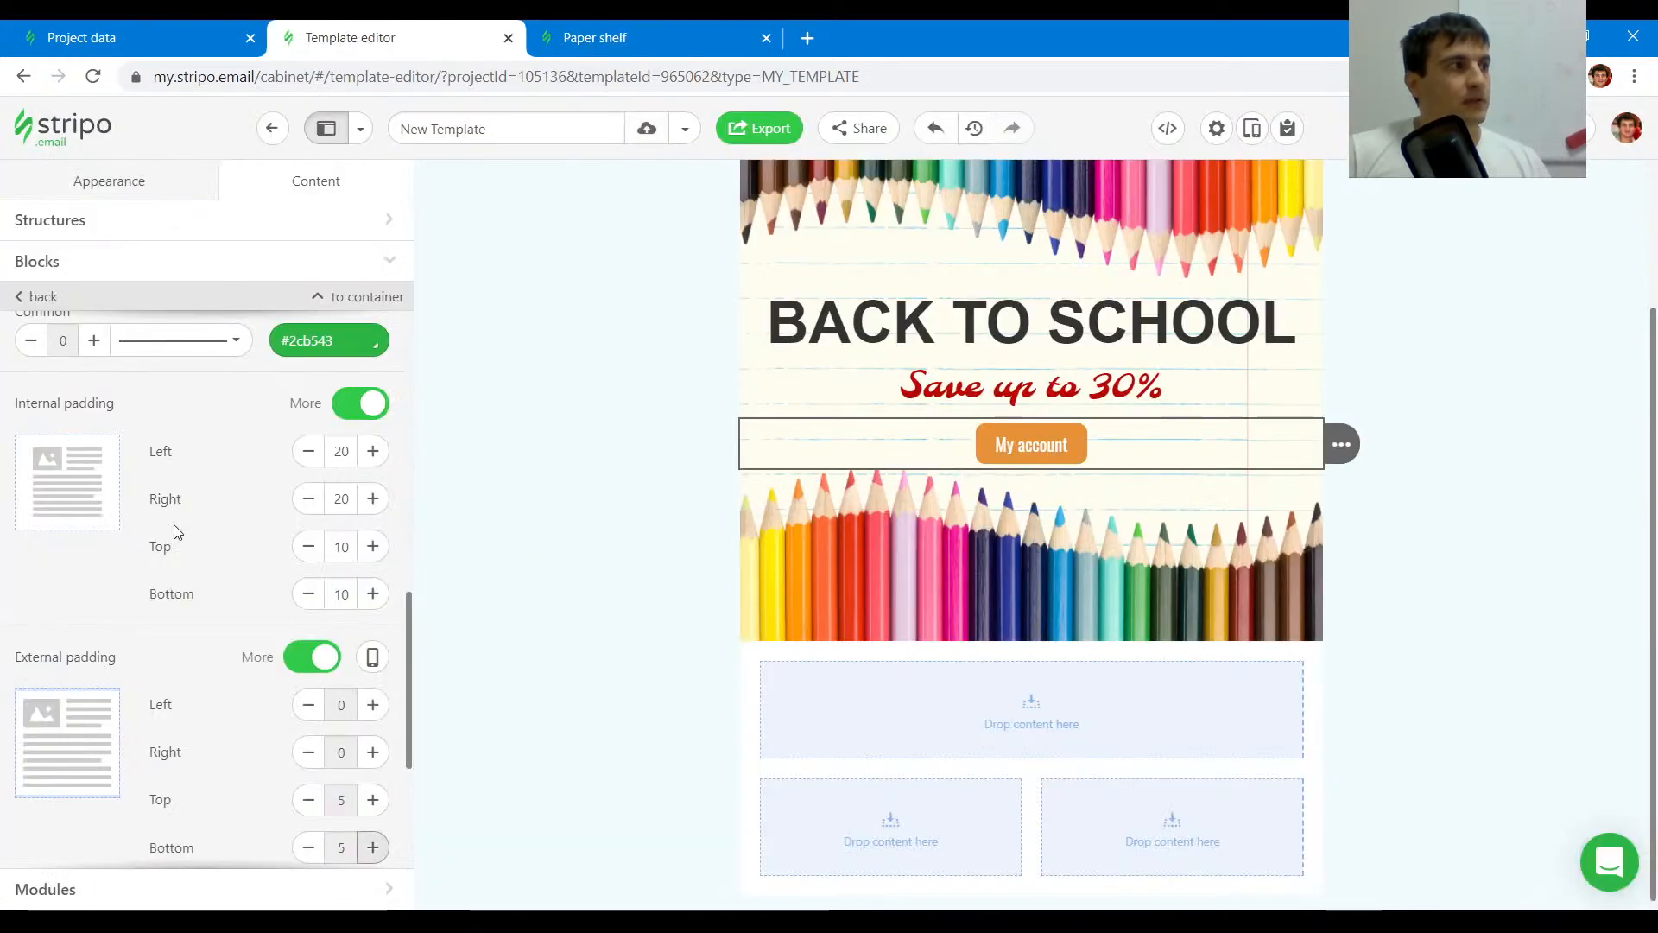
- Change the middle button's label to Shopping now
scroll(219, 551, up, 7)
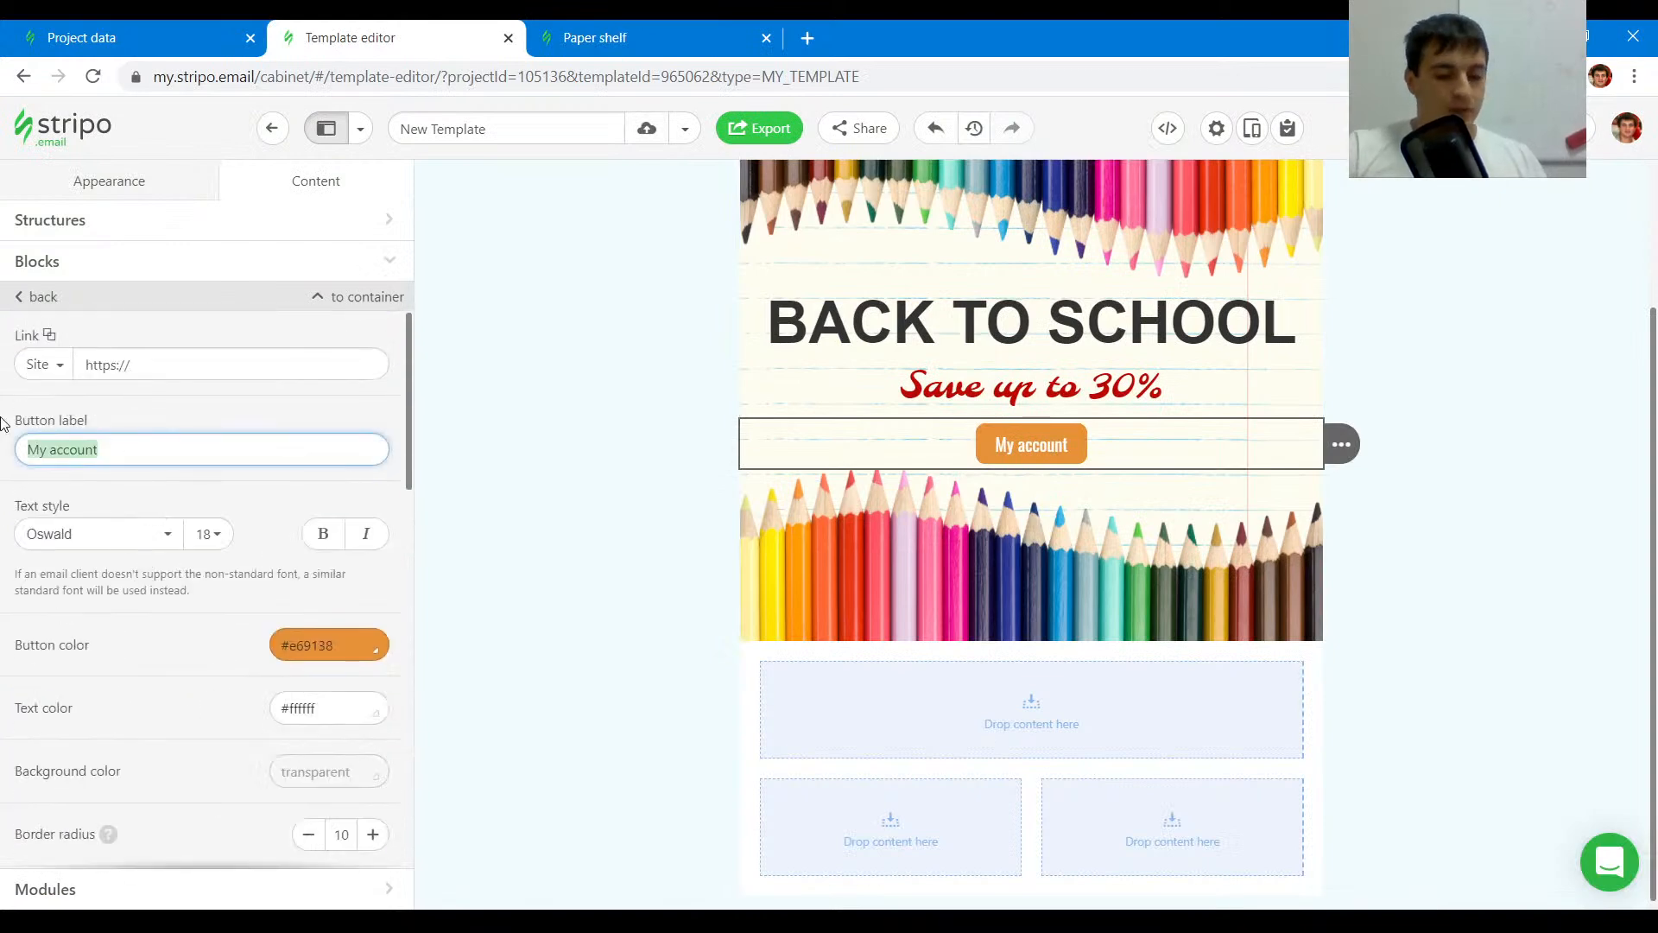
text(Sho)
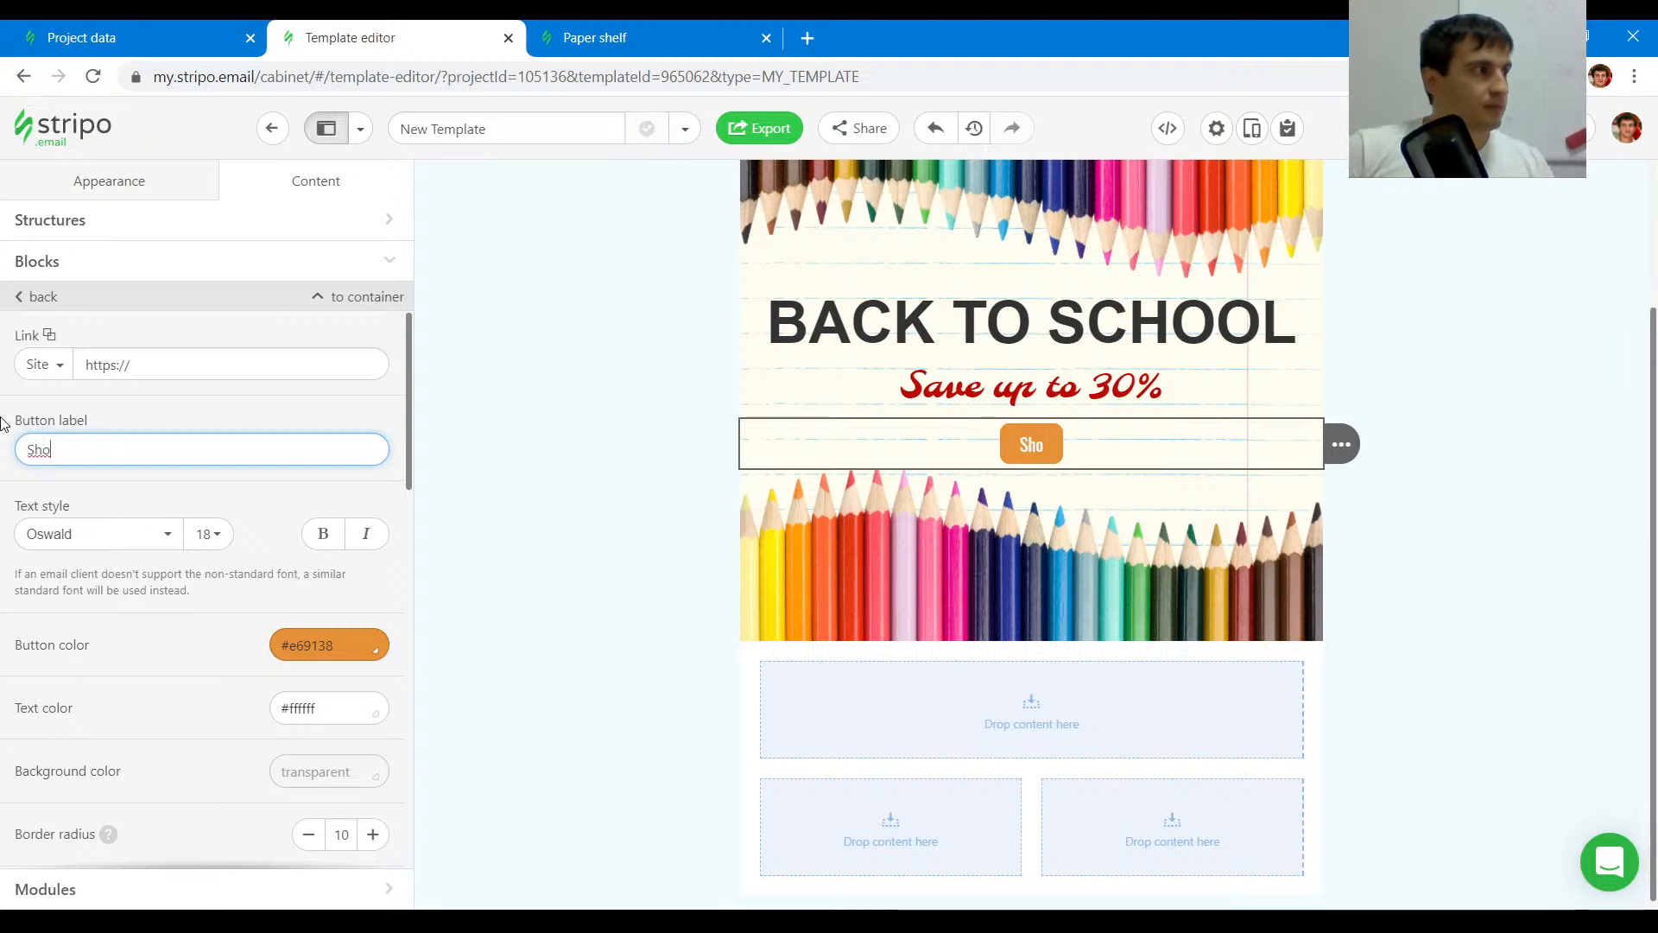
click(661, 28)
click(454, 19)
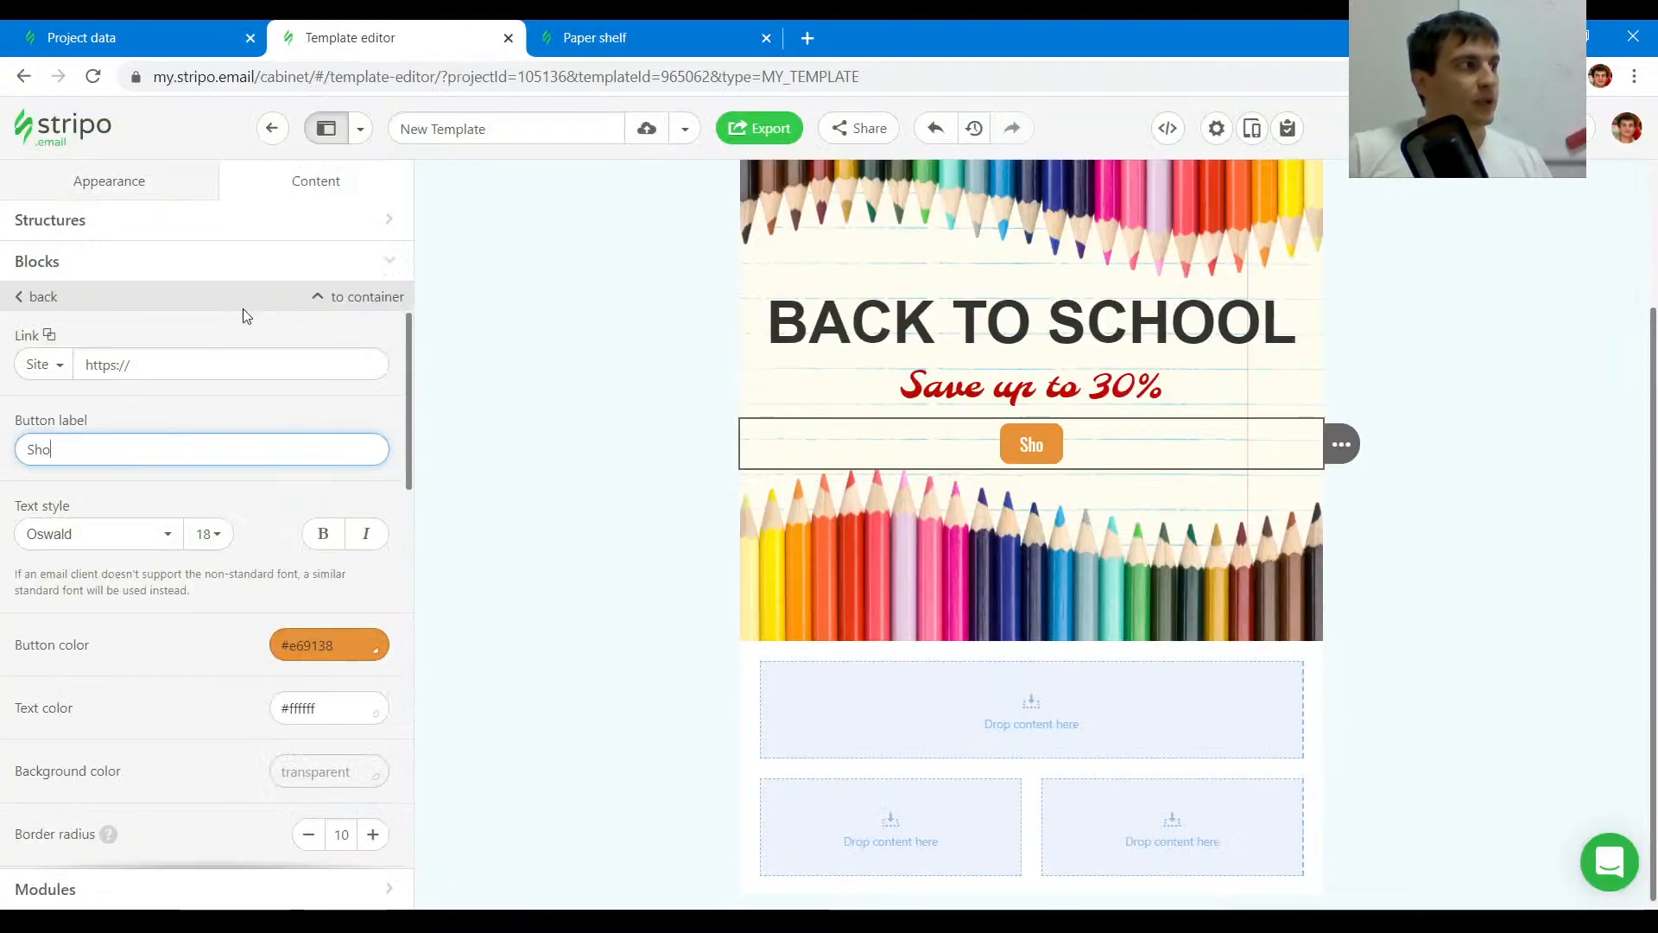
text(hopping now)
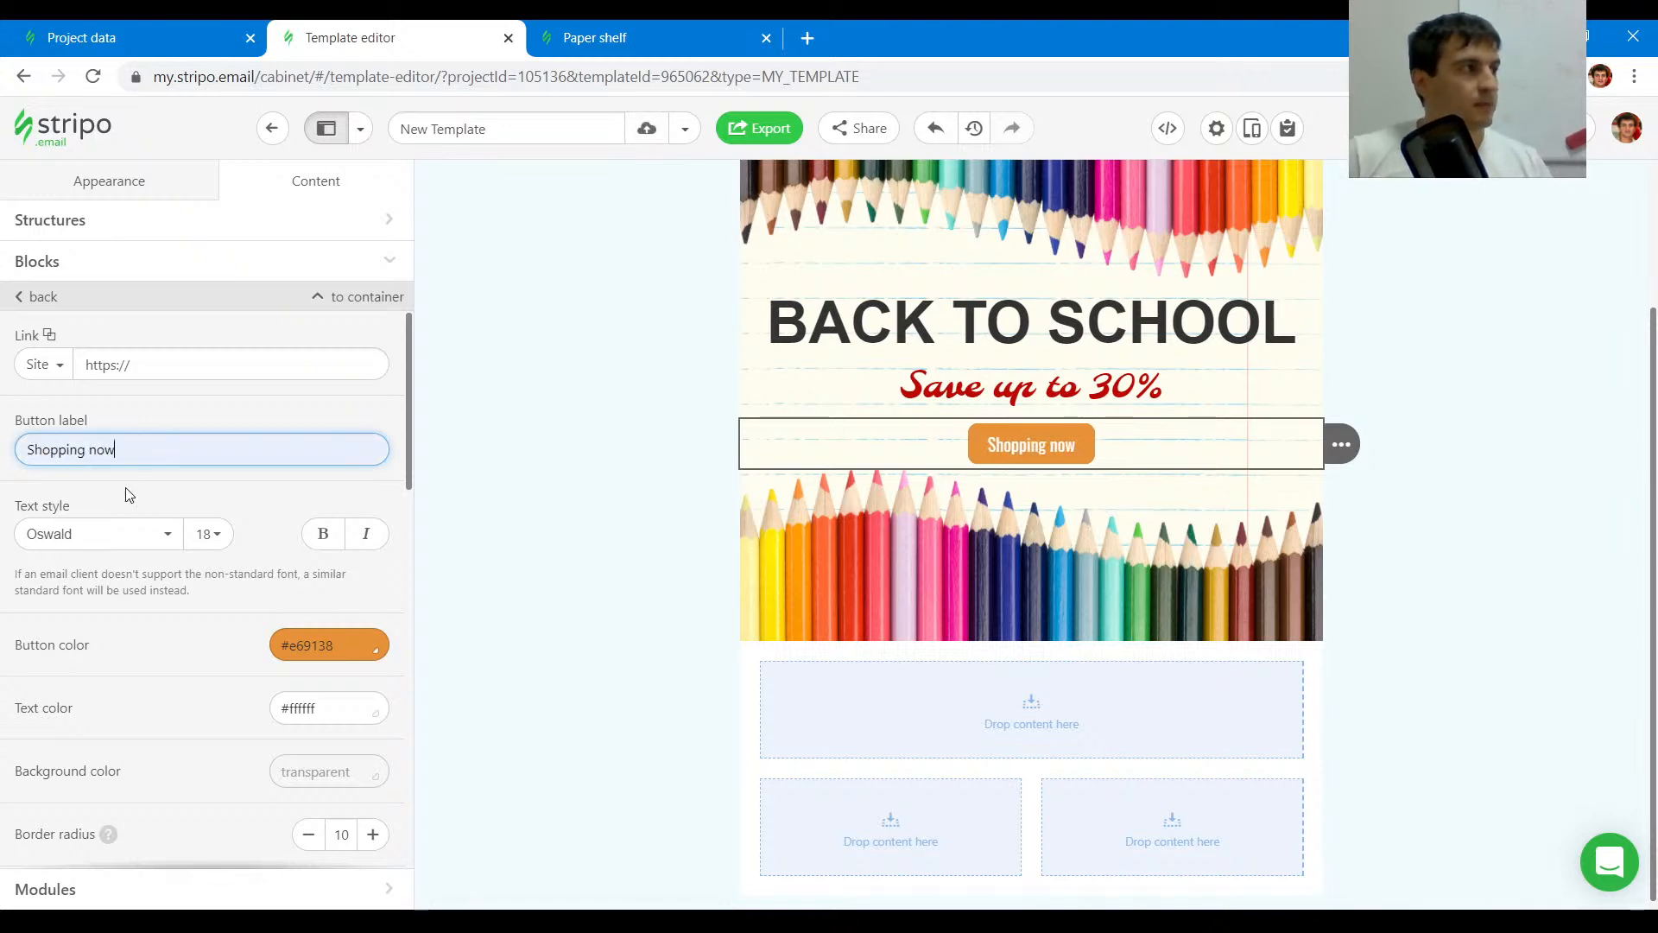
click(661, 28)
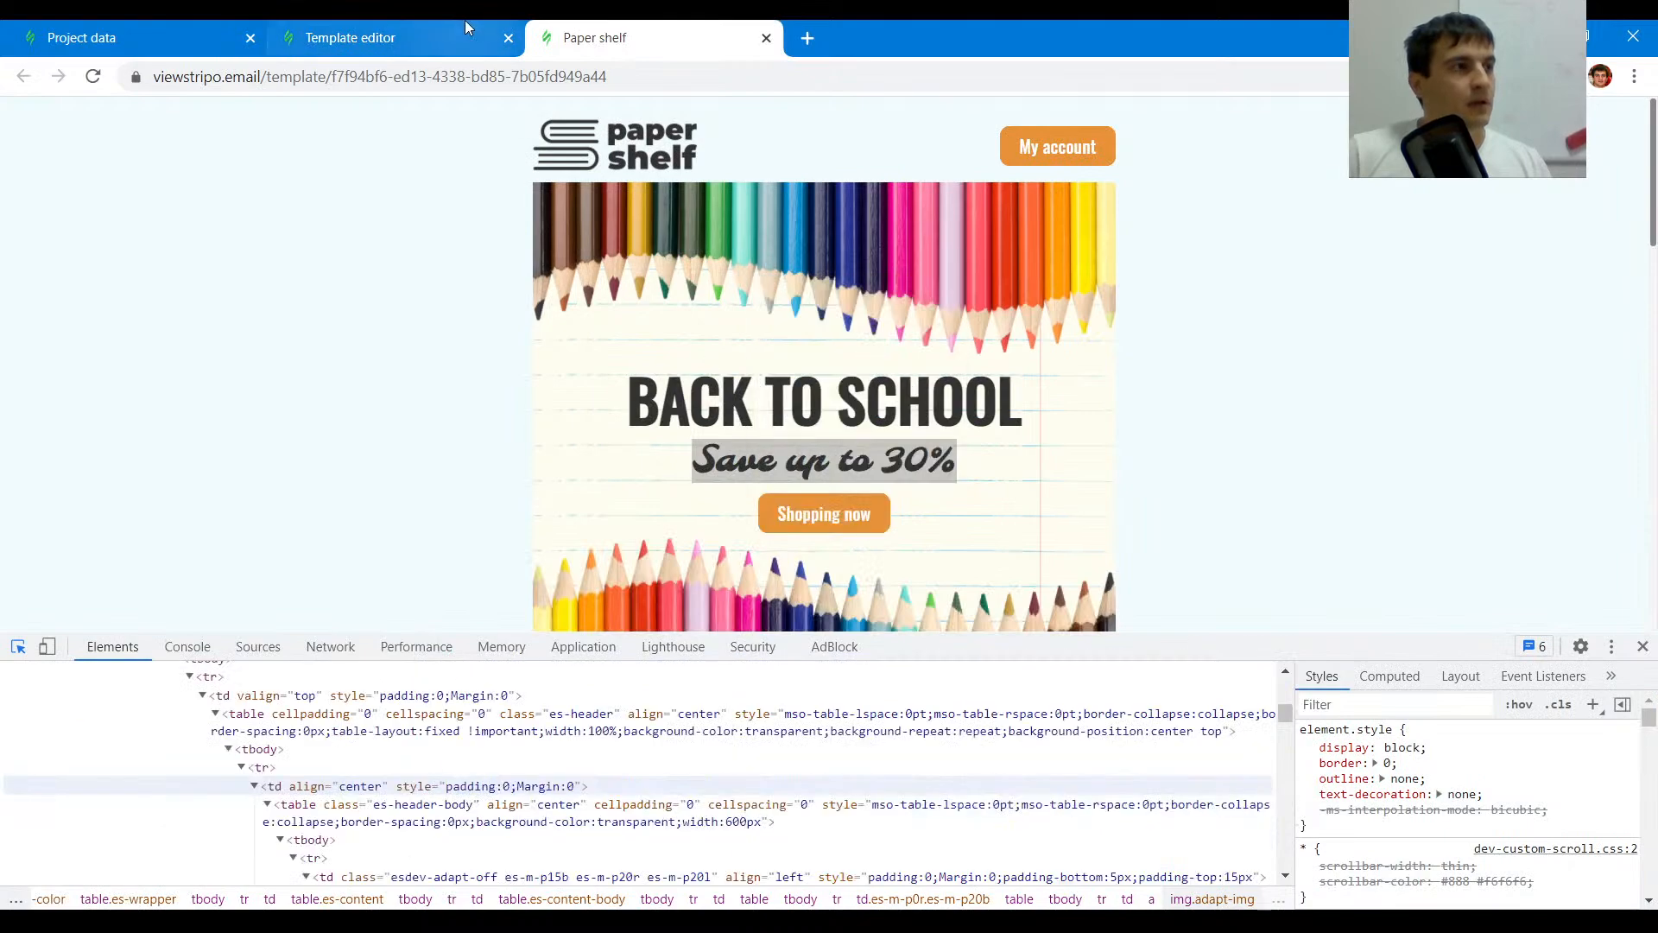
click(465, 19)
scroll(552, 557, up, 3)
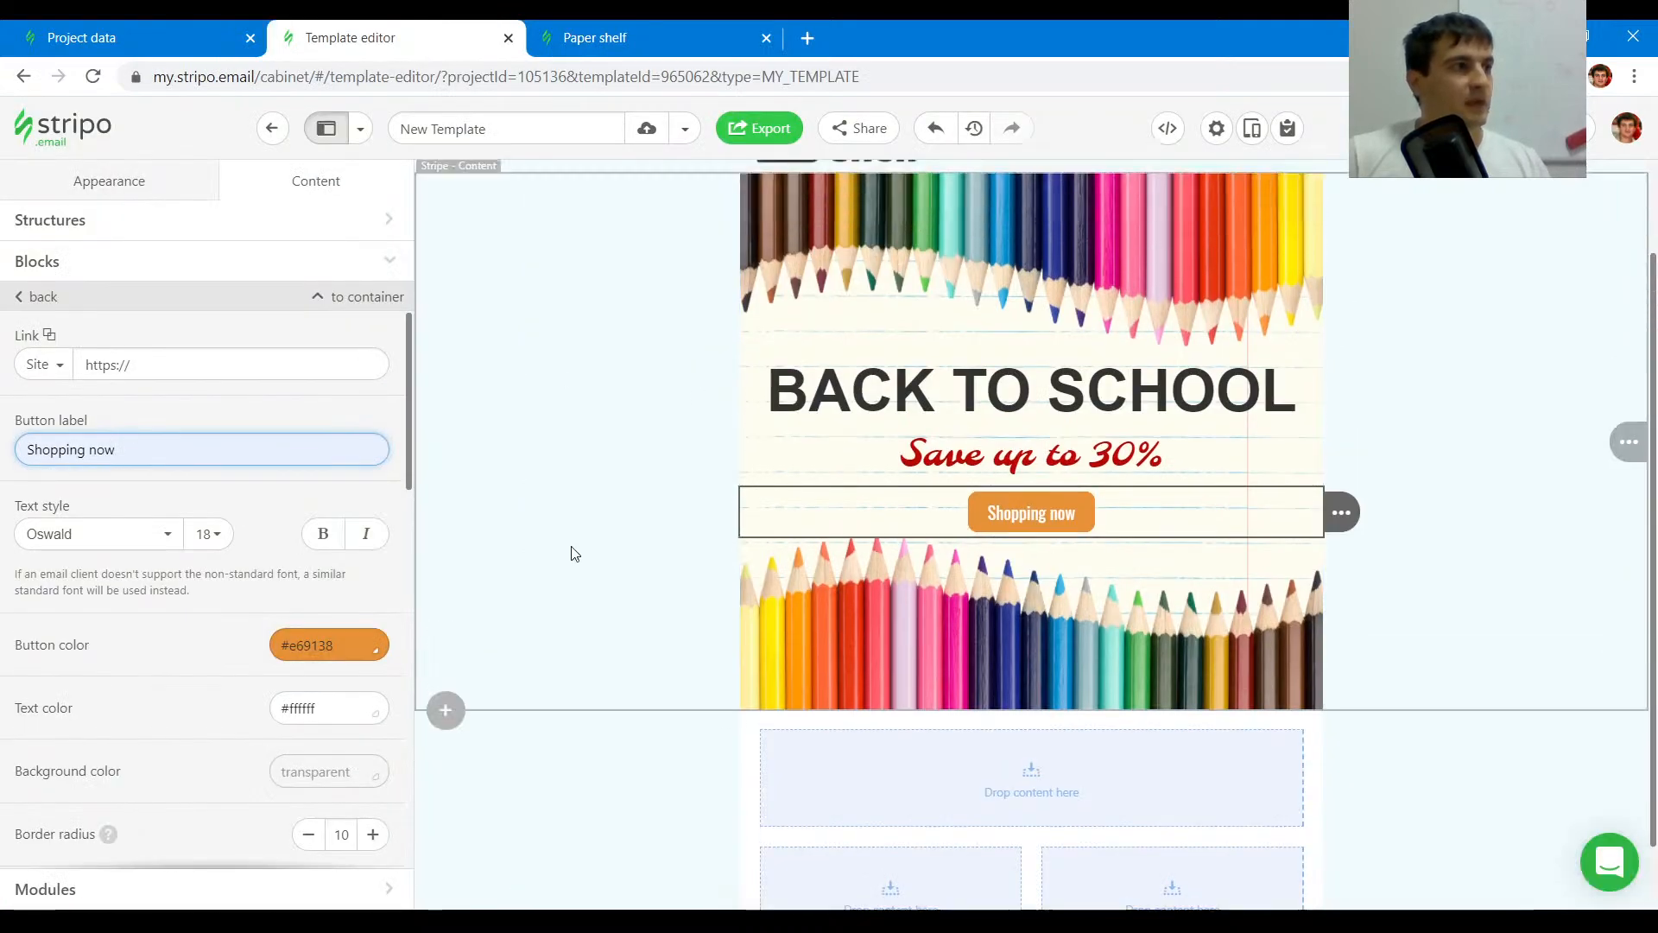
- Compare the Populars product section of the original Paper shelf email with the new template
click(618, 37)
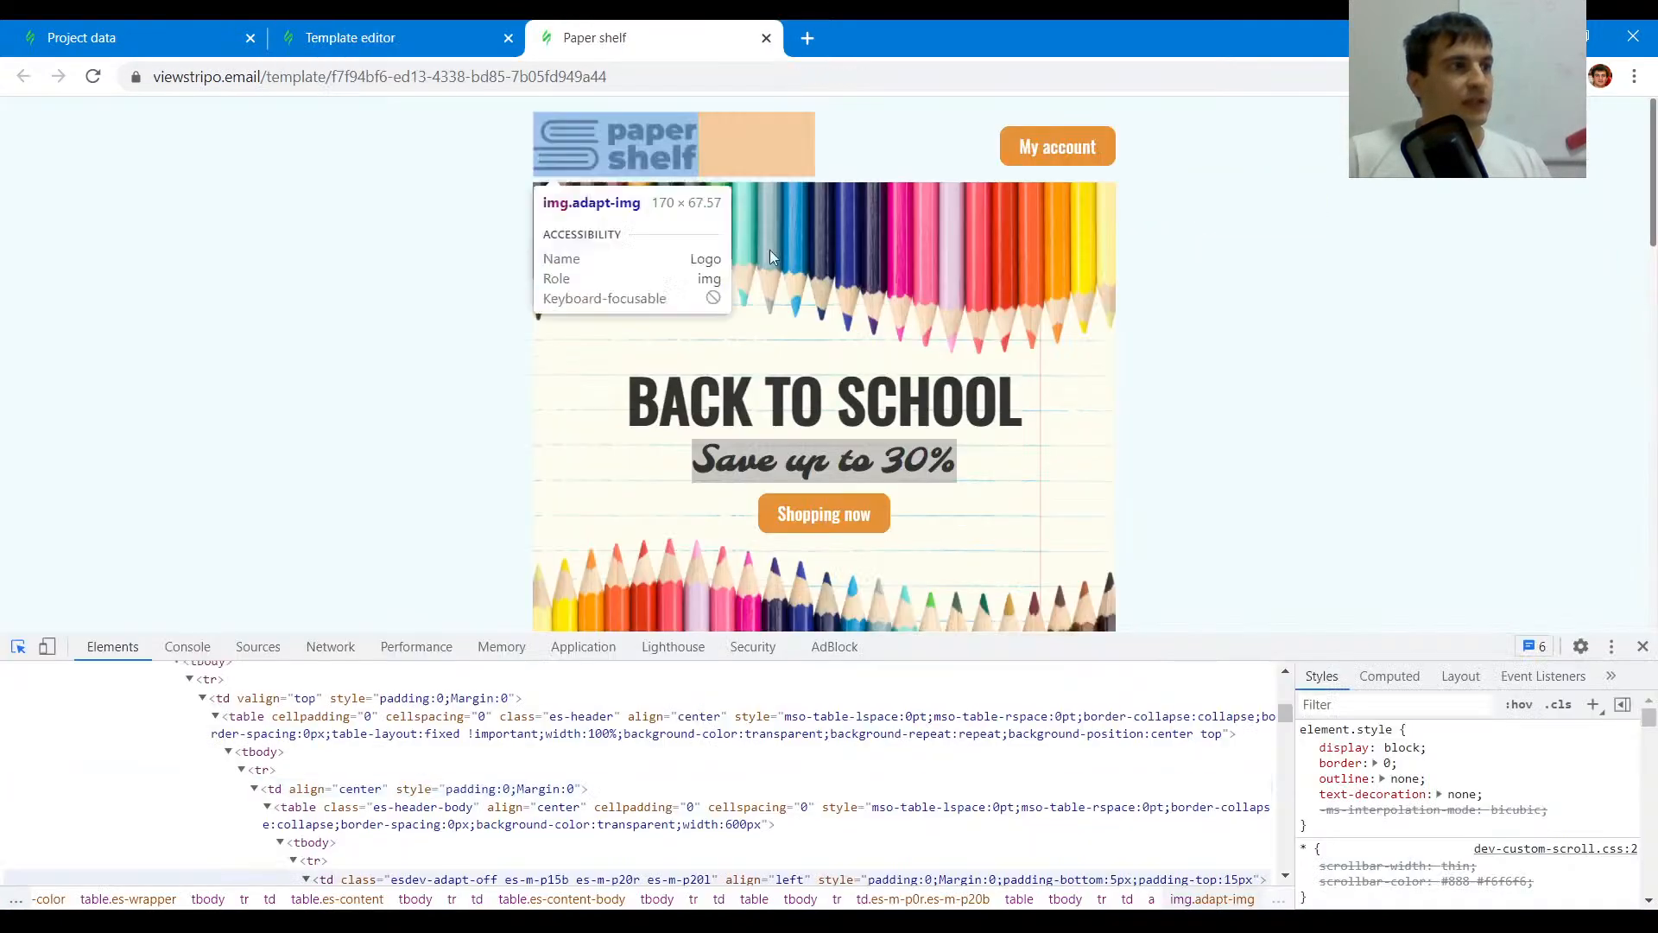
scroll(449, 484, down, 5)
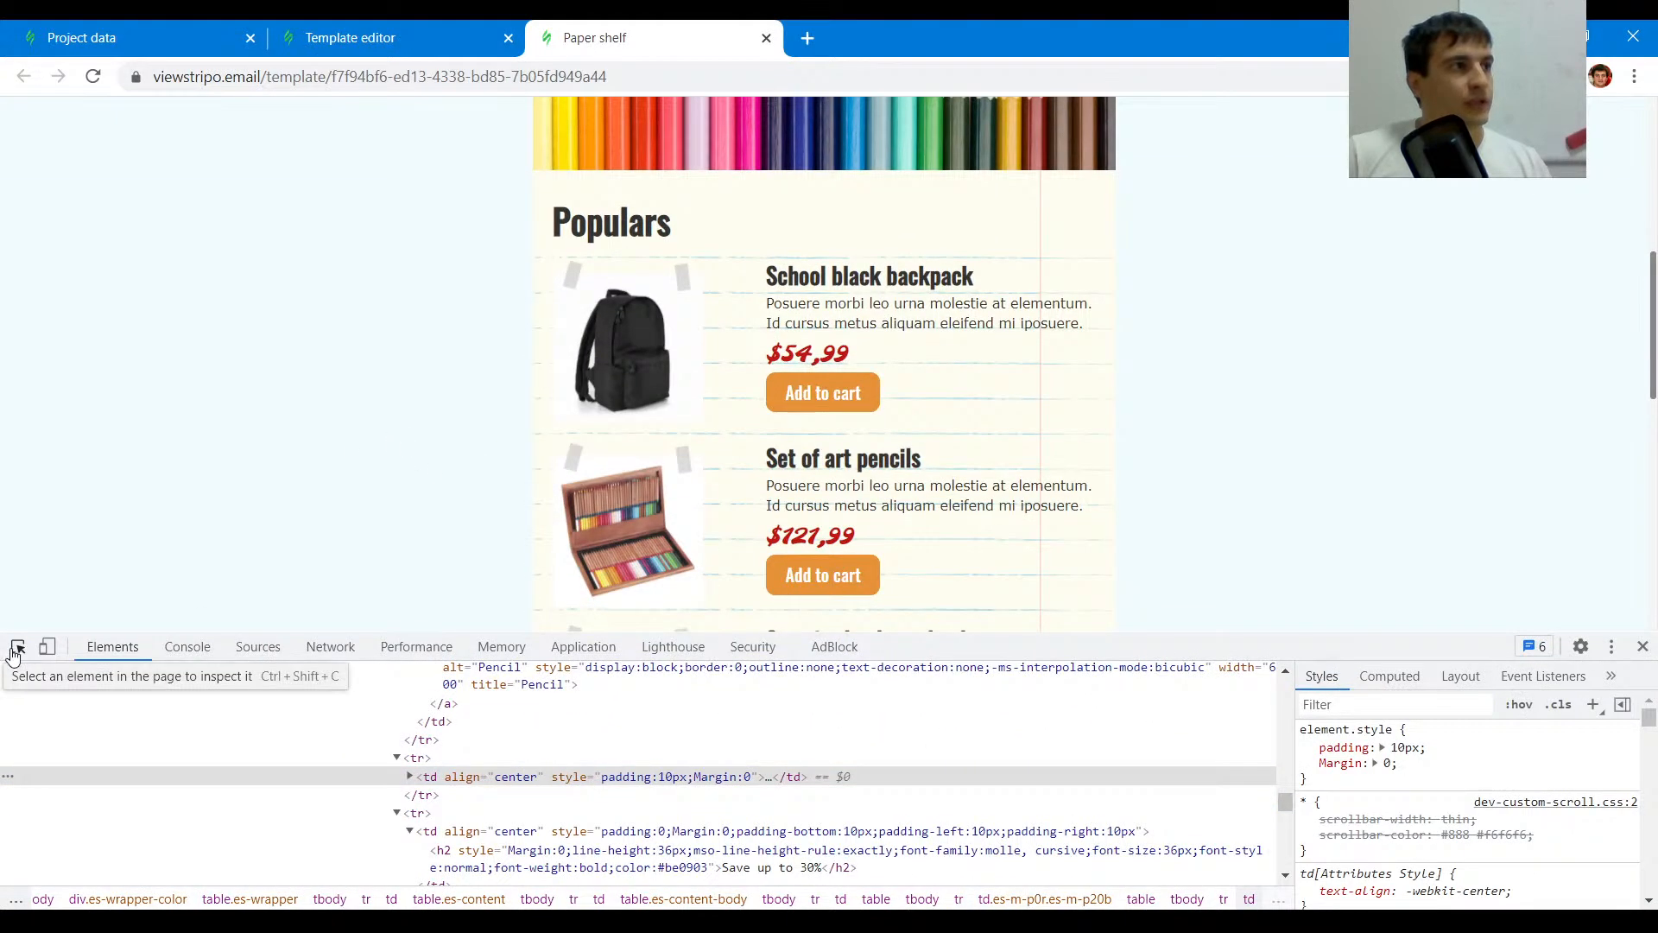
click(350, 37)
scroll(593, 585, down, 3)
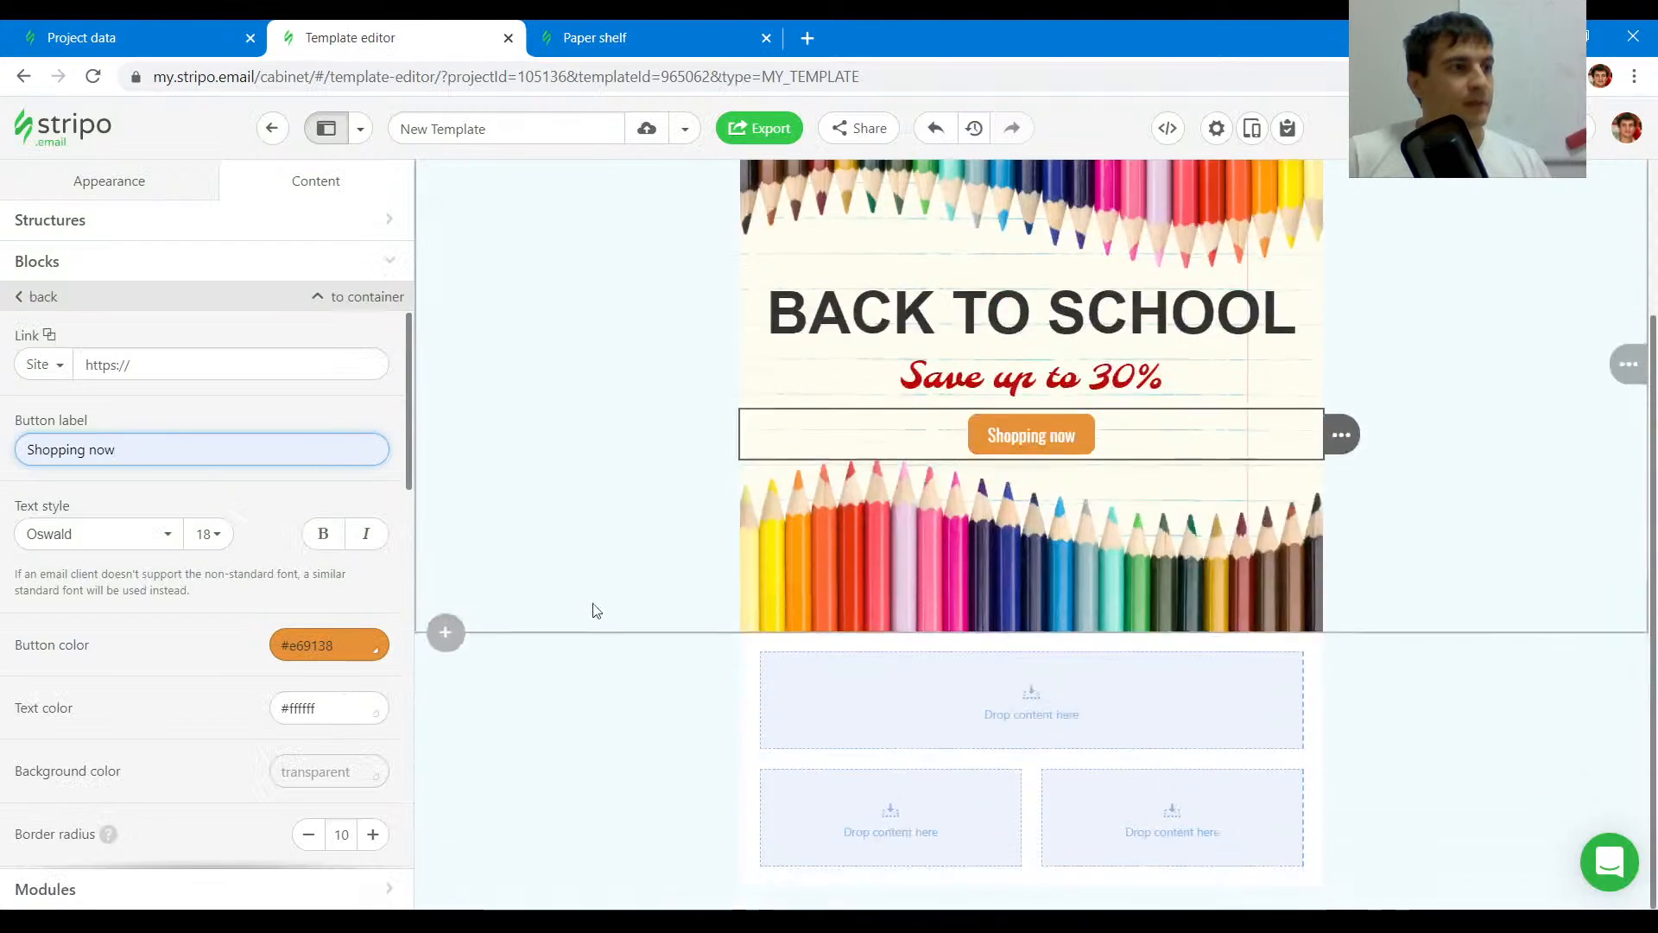
key(ctrl+Tab)
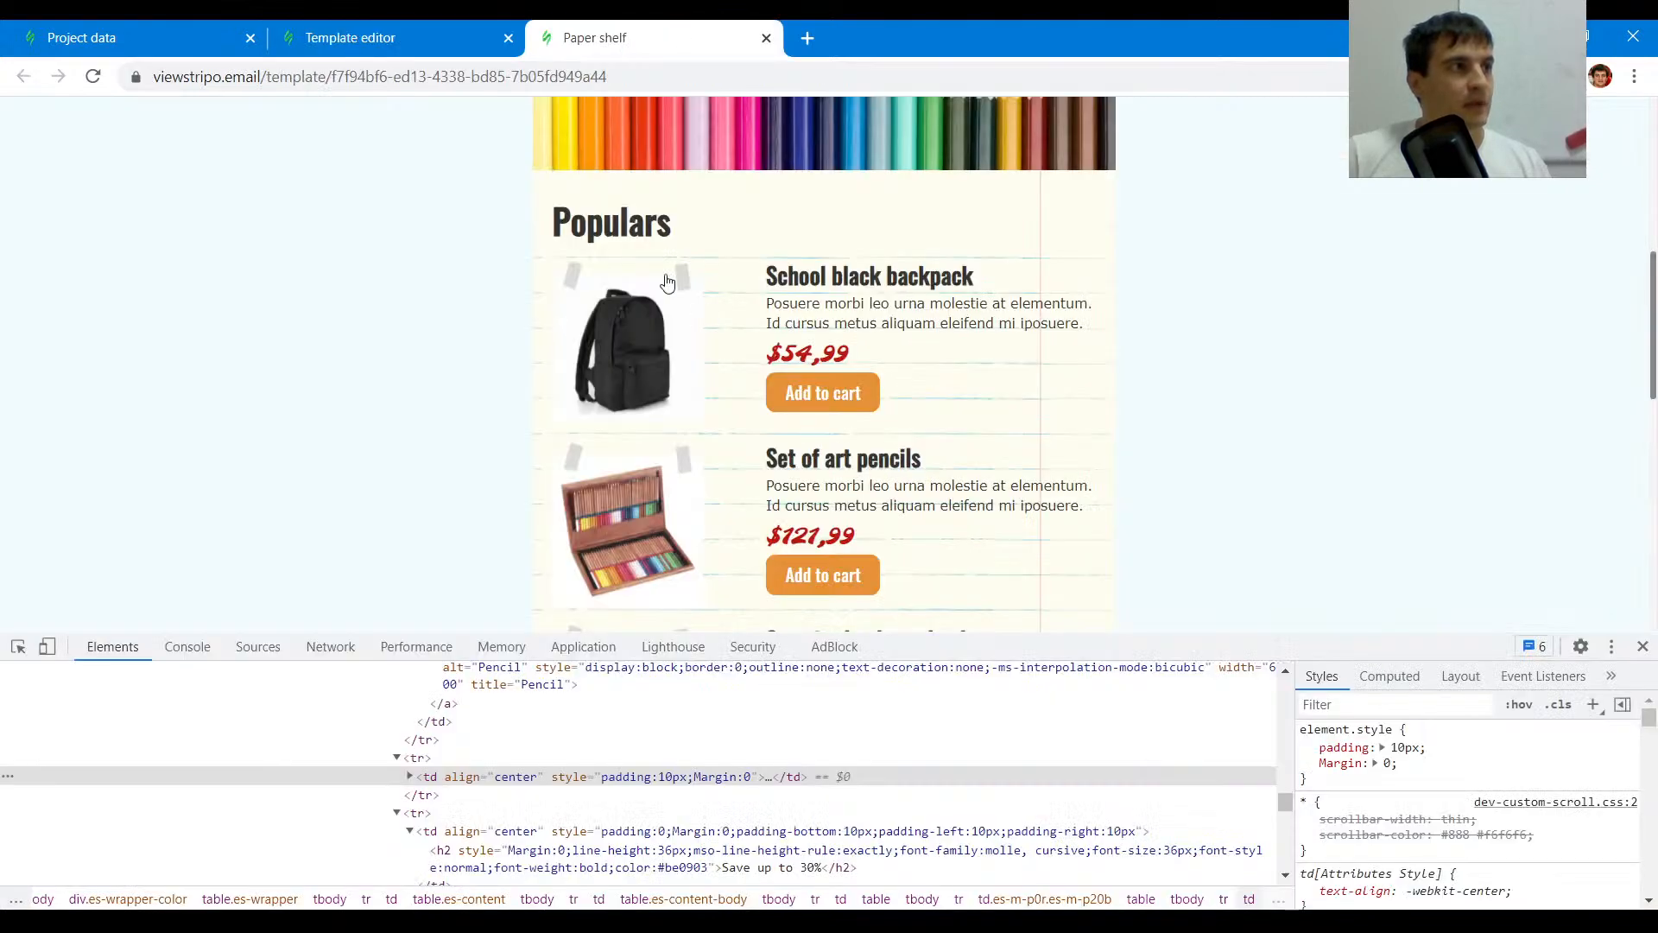
scroll(647, 250, down, 2)
scroll(633, 281, up, 4)
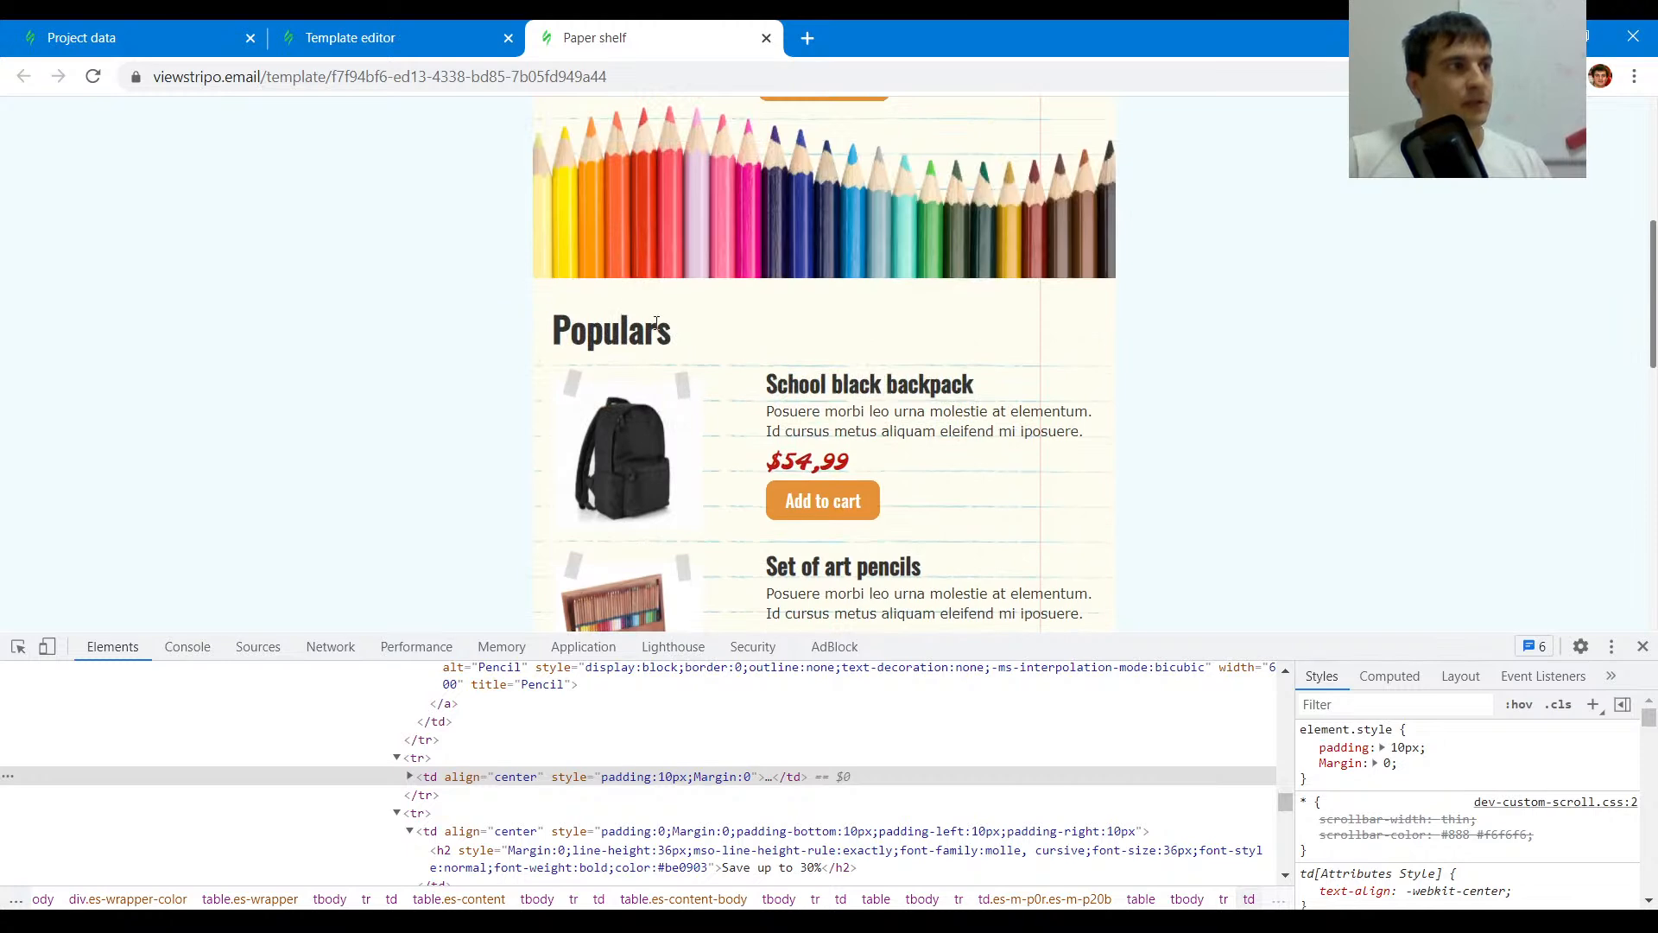
scroll(782, 376, down, 2)
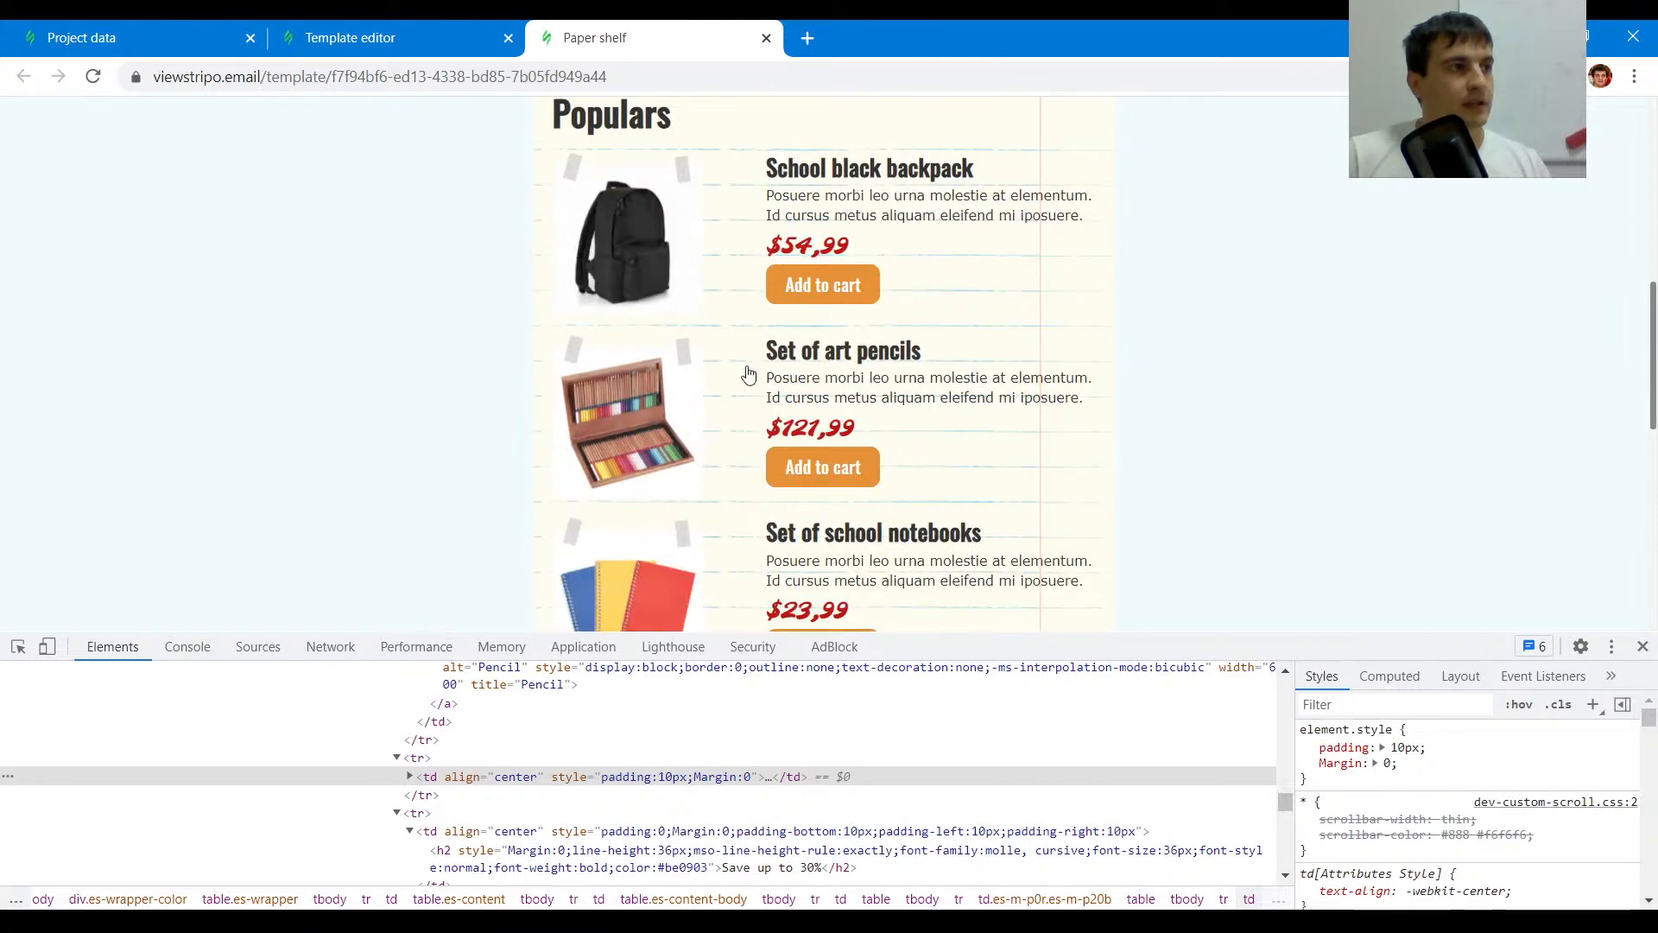
scroll(748, 373, down, 3)
scroll(924, 399, up, 5)
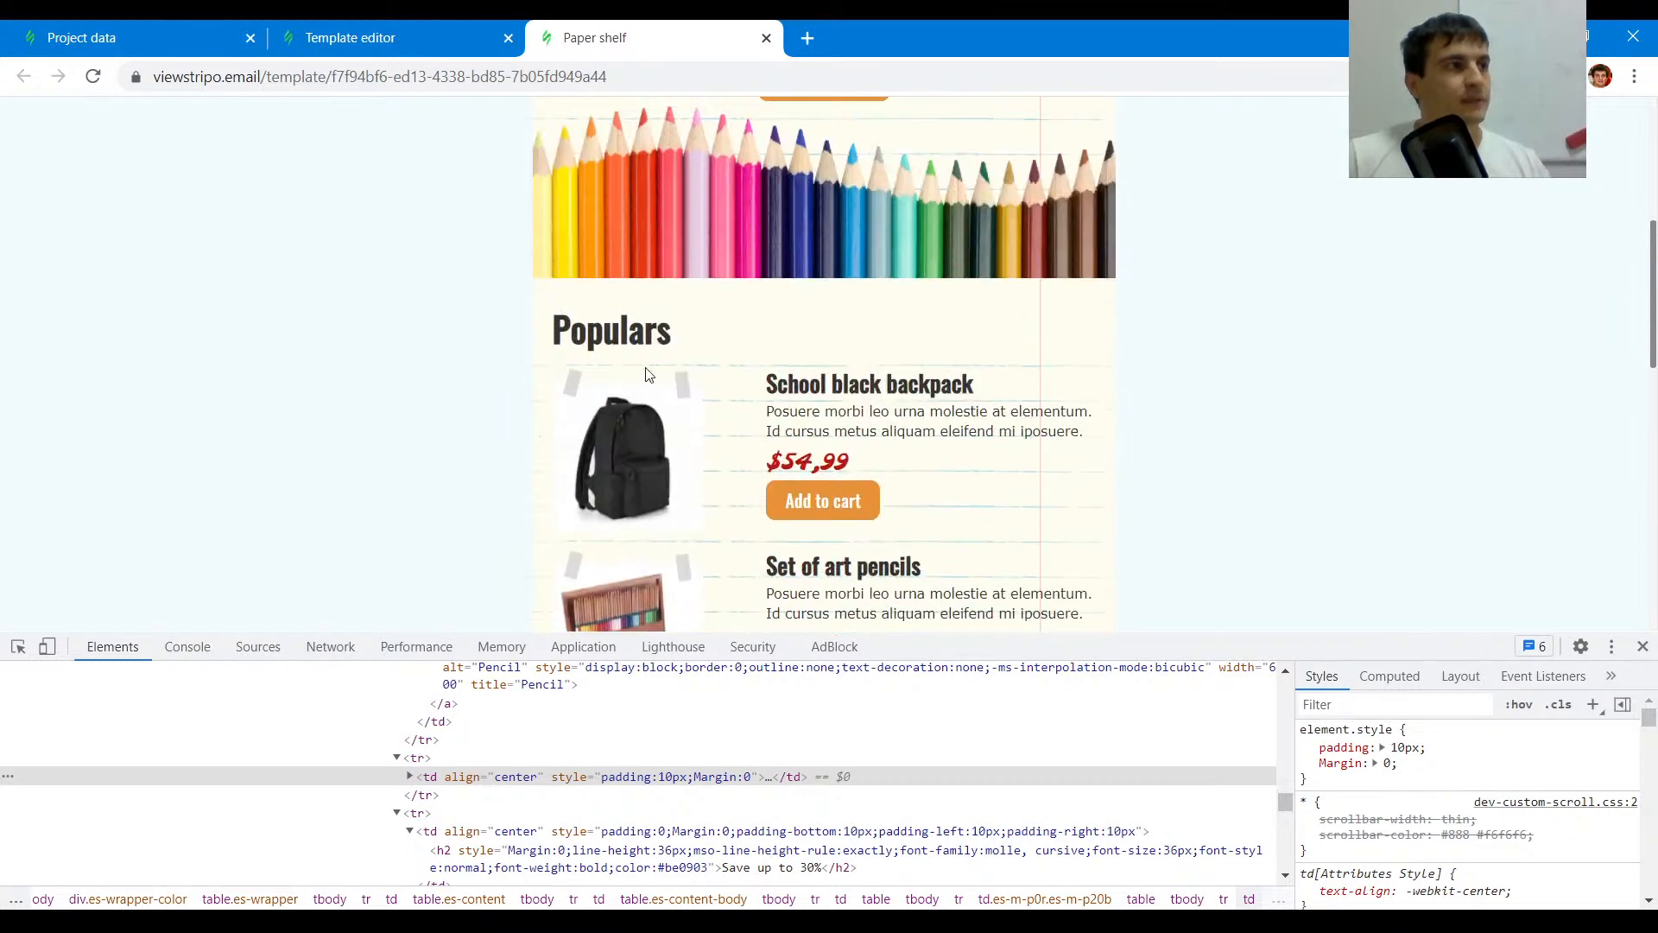
click(475, 38)
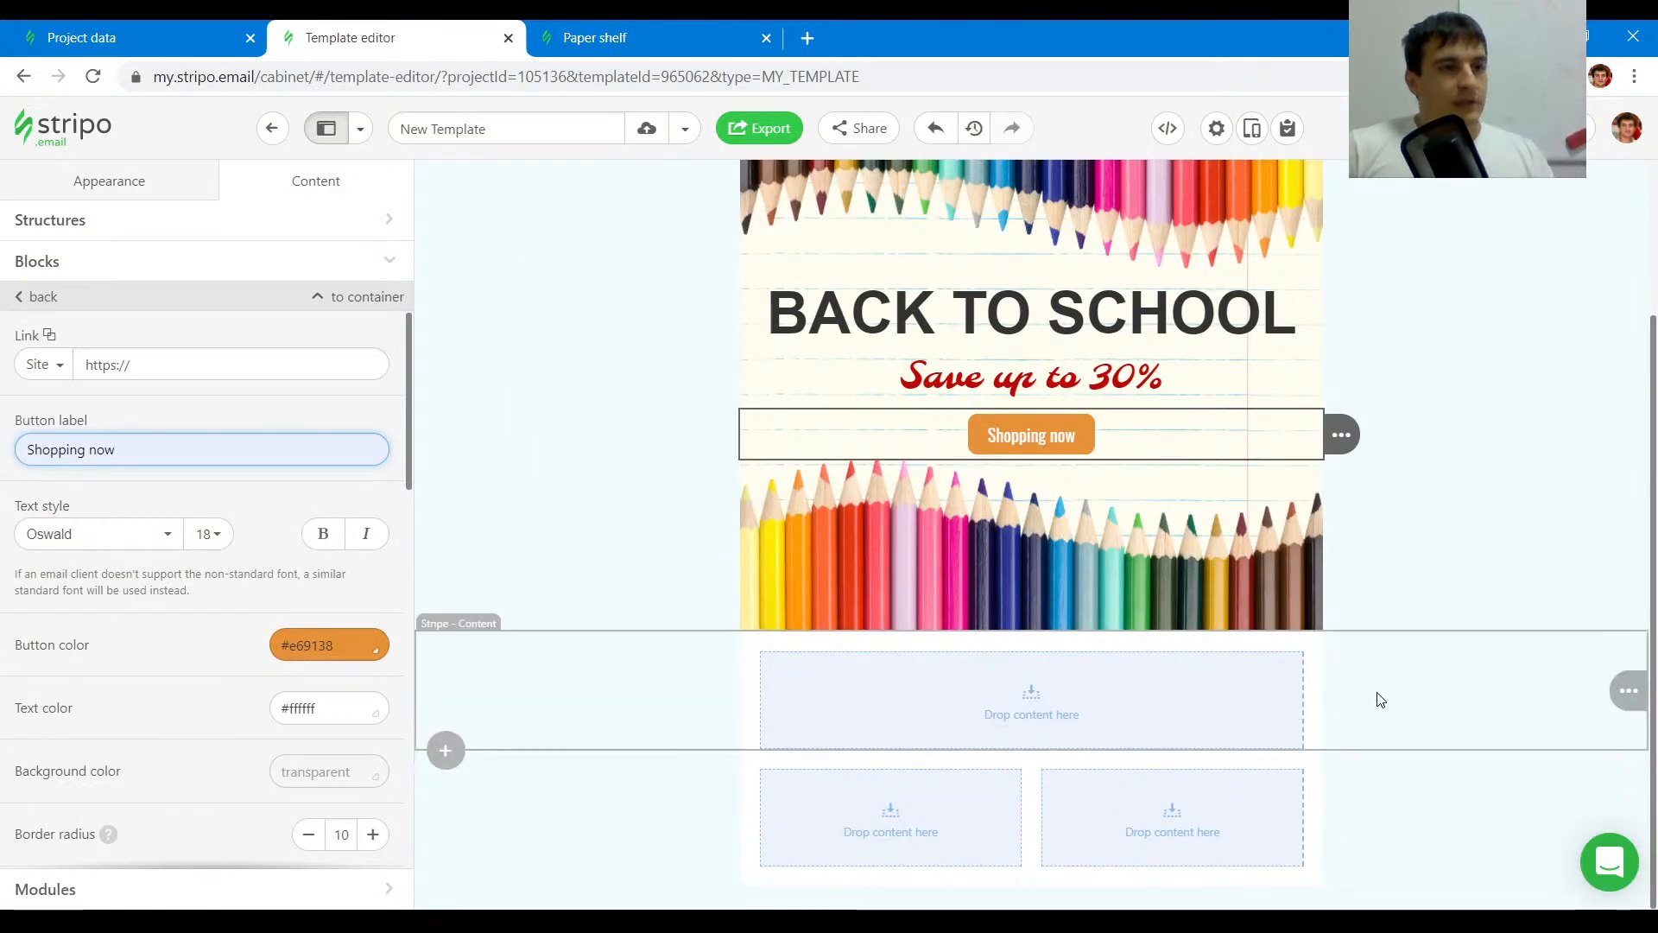
- Add a new structure below the banner and copy the BACK TO SCHOOL heading into it
mouse_move(1379, 698)
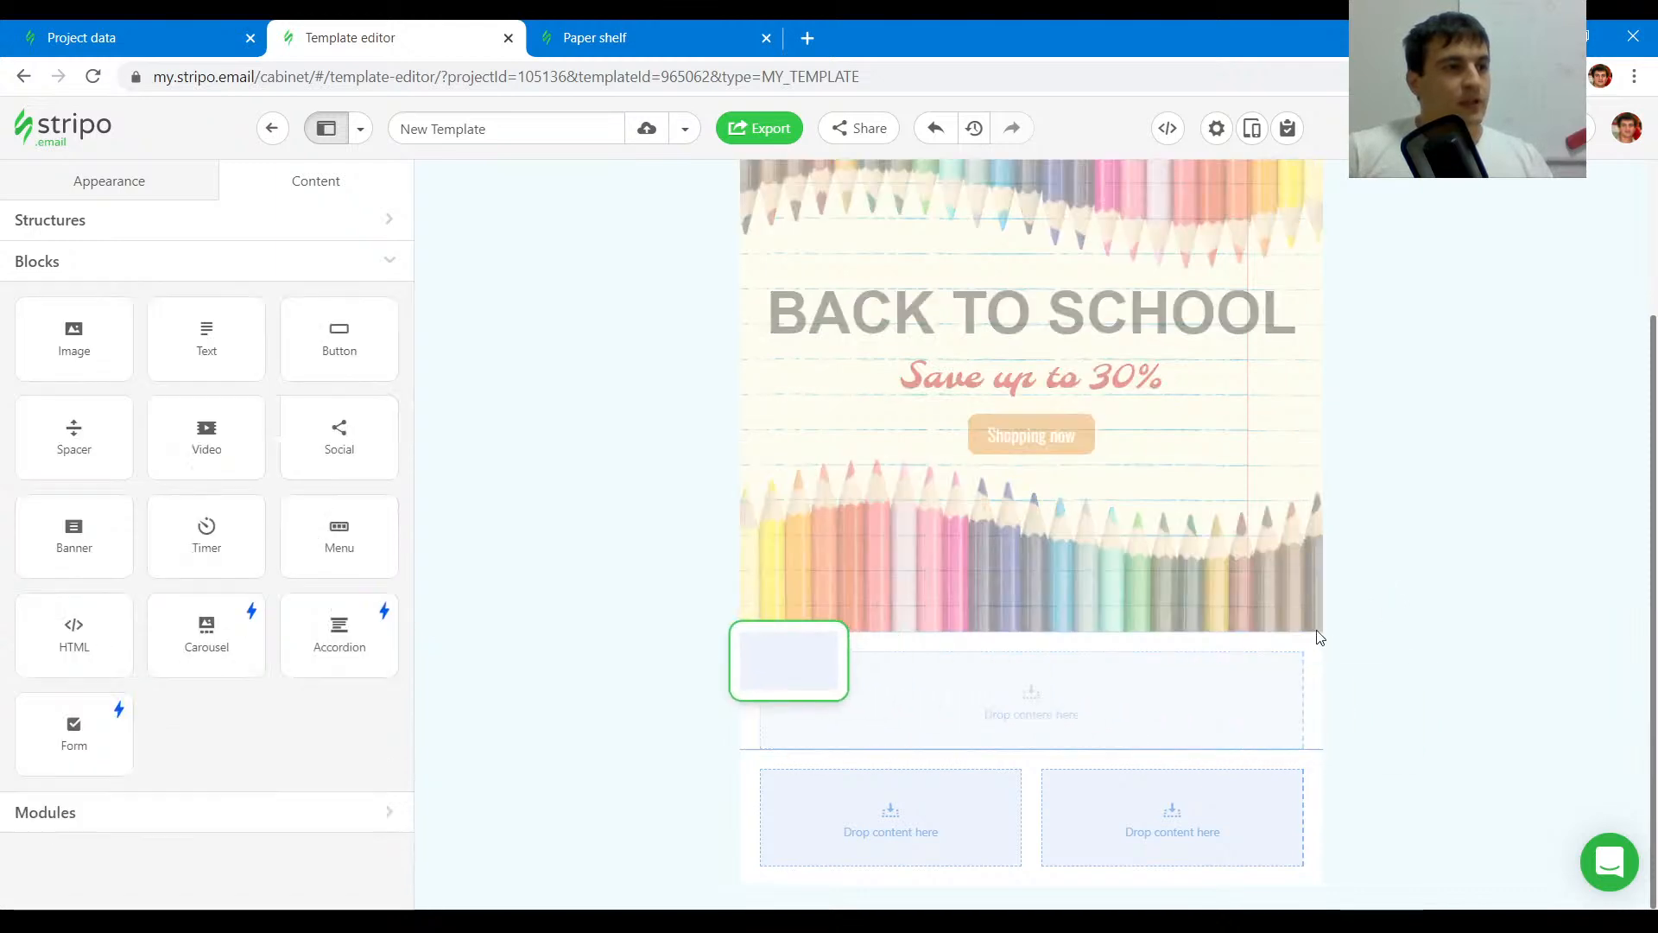
click(1418, 691)
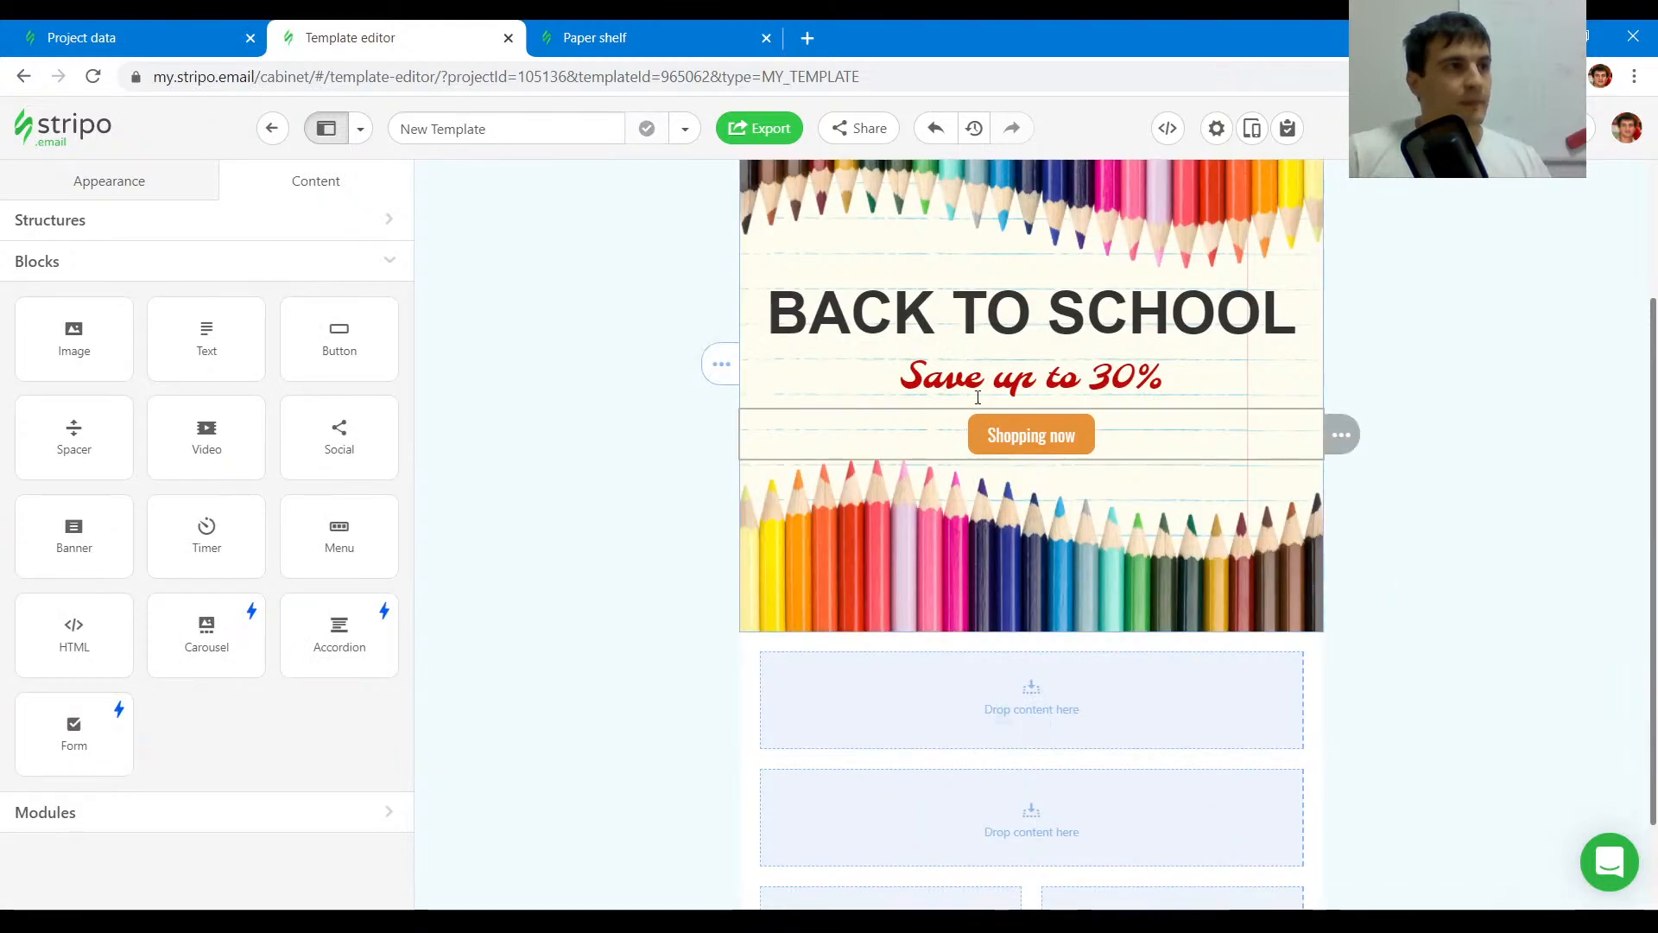
mouse_move(1342, 311)
mouse_move(1377, 312)
mouse_down()
mouse_move(1137, 741)
mouse_move(1077, 651)
mouse_up()
scroll(895, 702, down, 2)
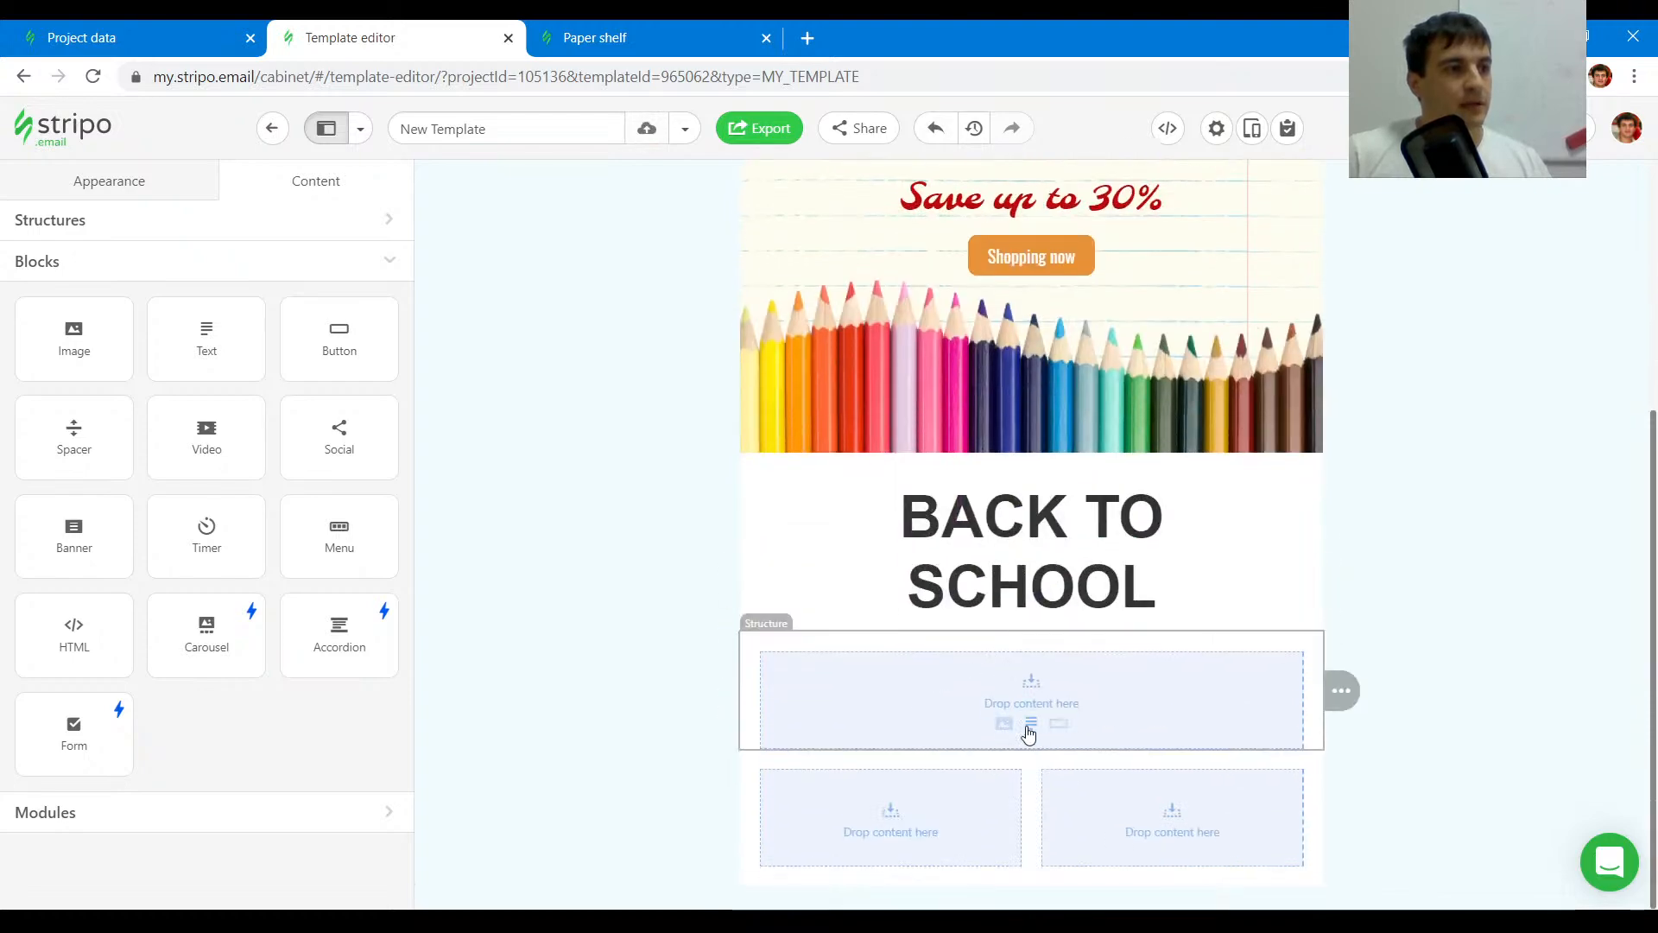
- Split the next structure into two containers, with an image block on the left and a heading copy on the right
click(1036, 648)
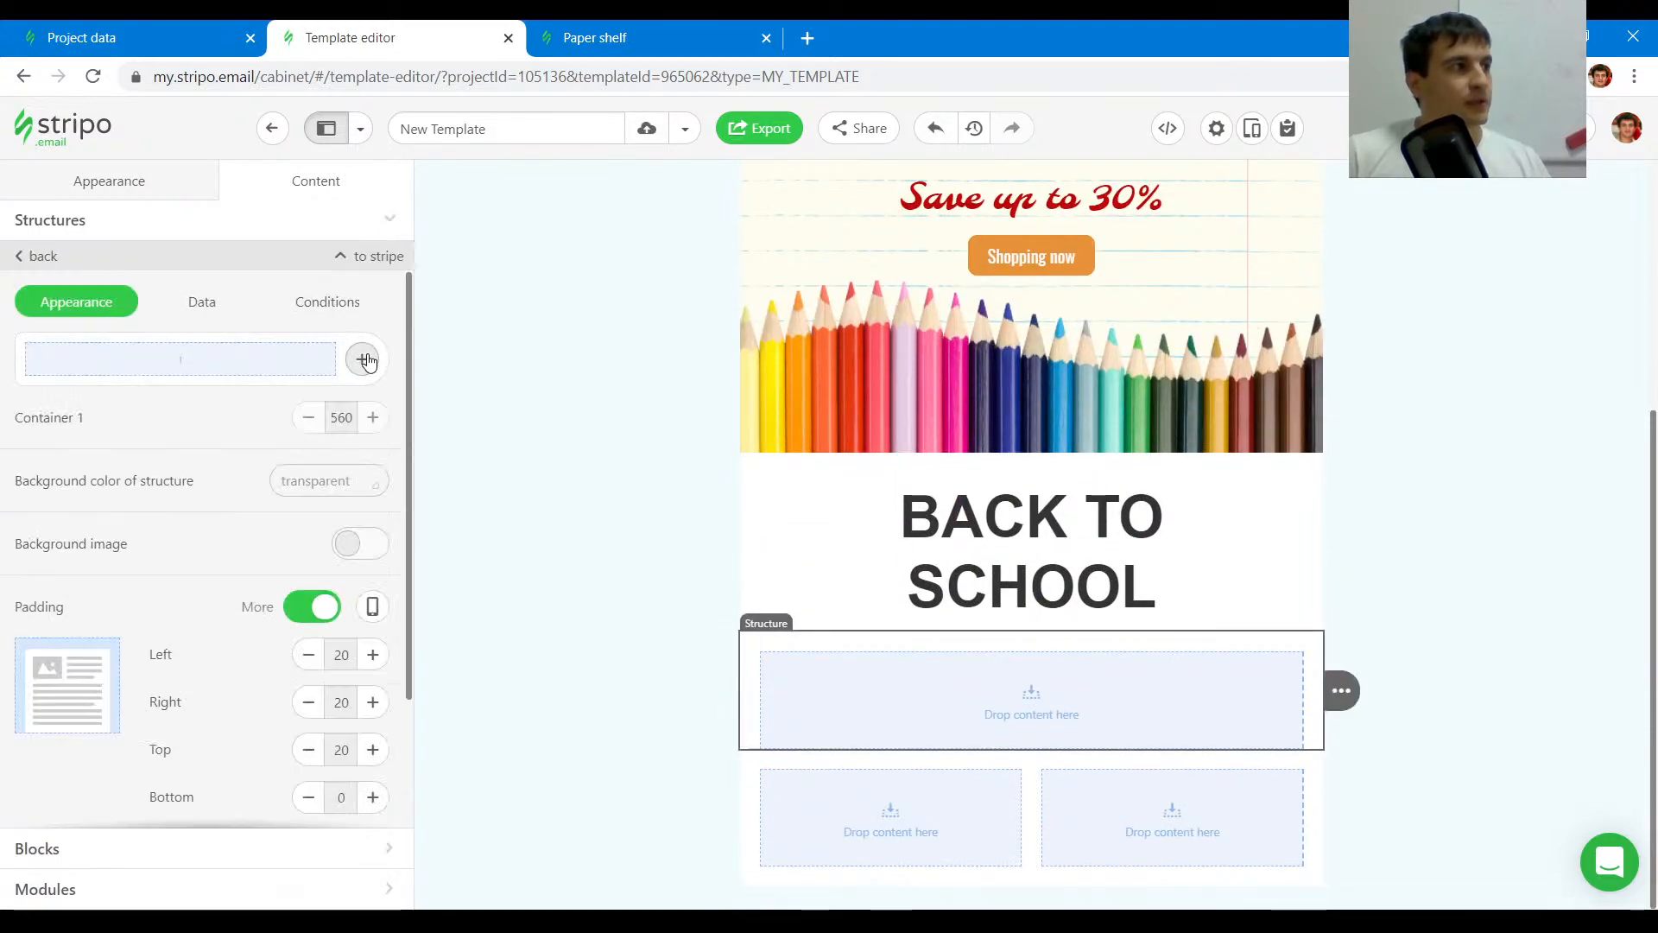
click(362, 359)
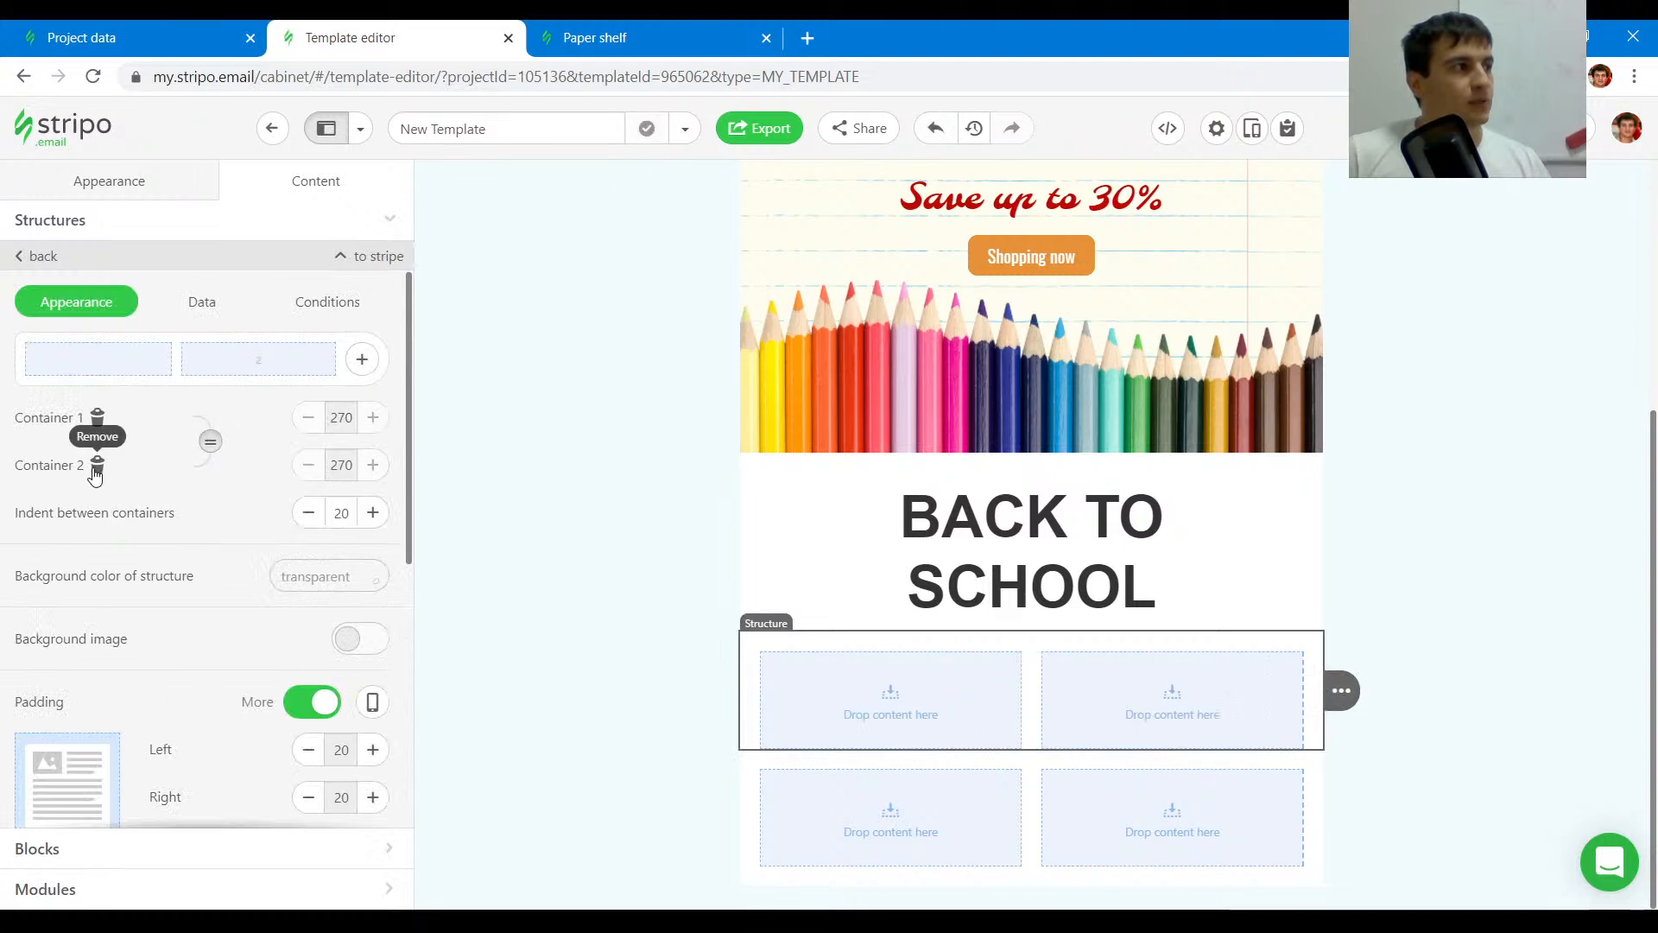
click(865, 724)
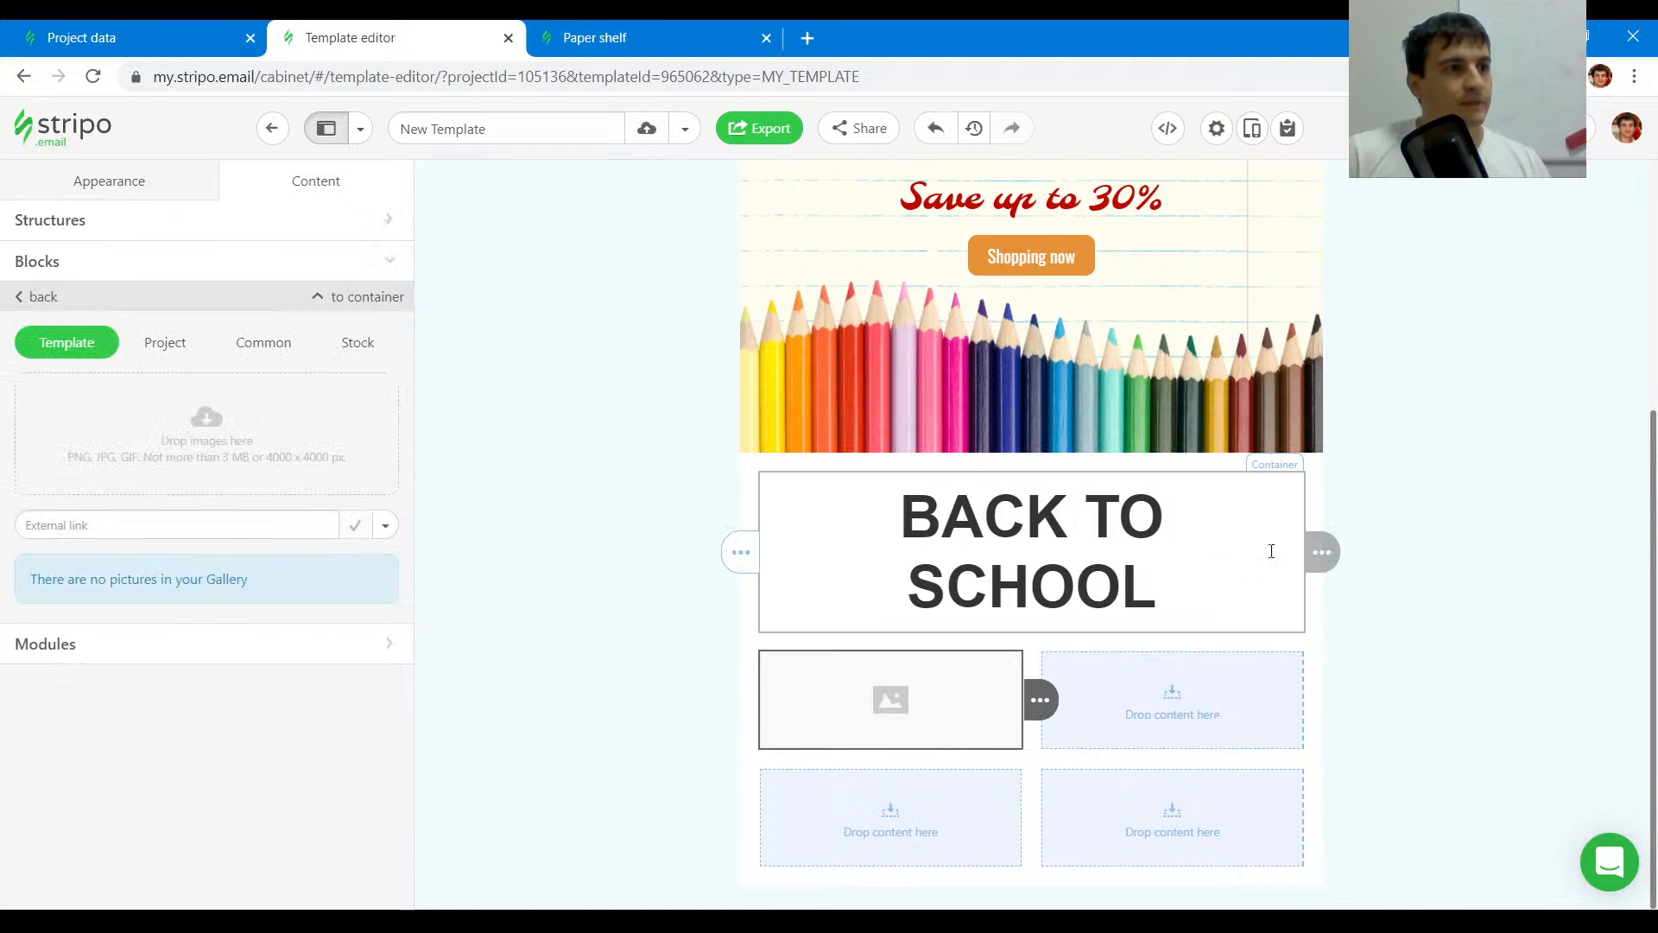
drag(1324, 547, 1231, 652)
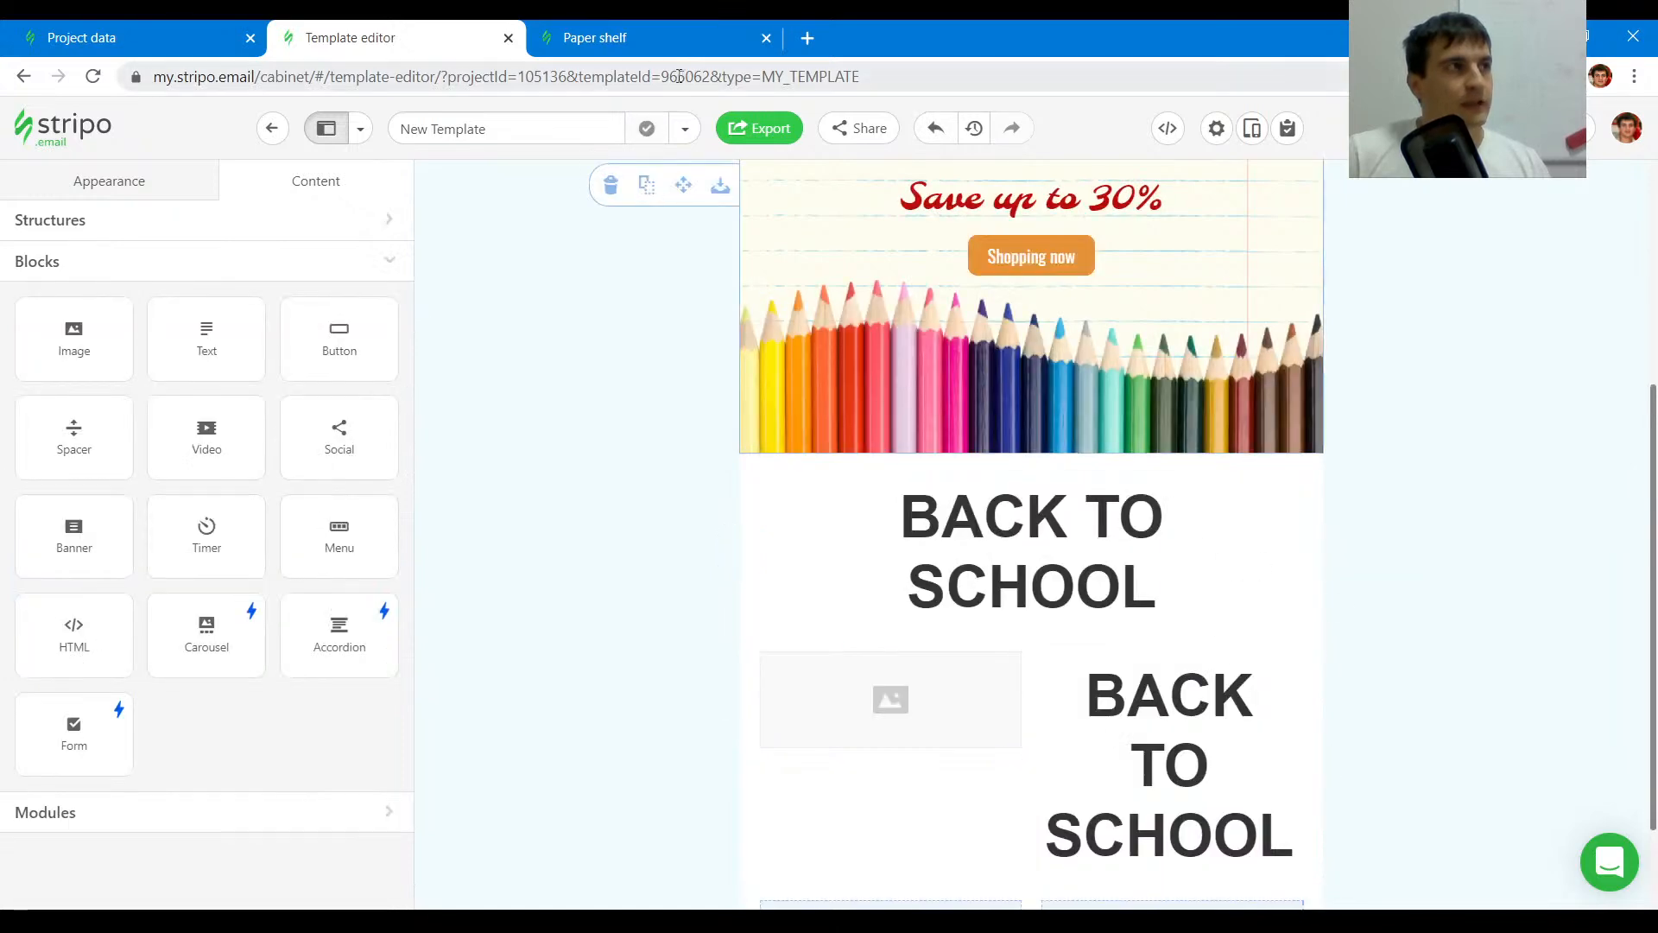
- Copy further blocks from the banner into the right column of the two-container row
click(596, 37)
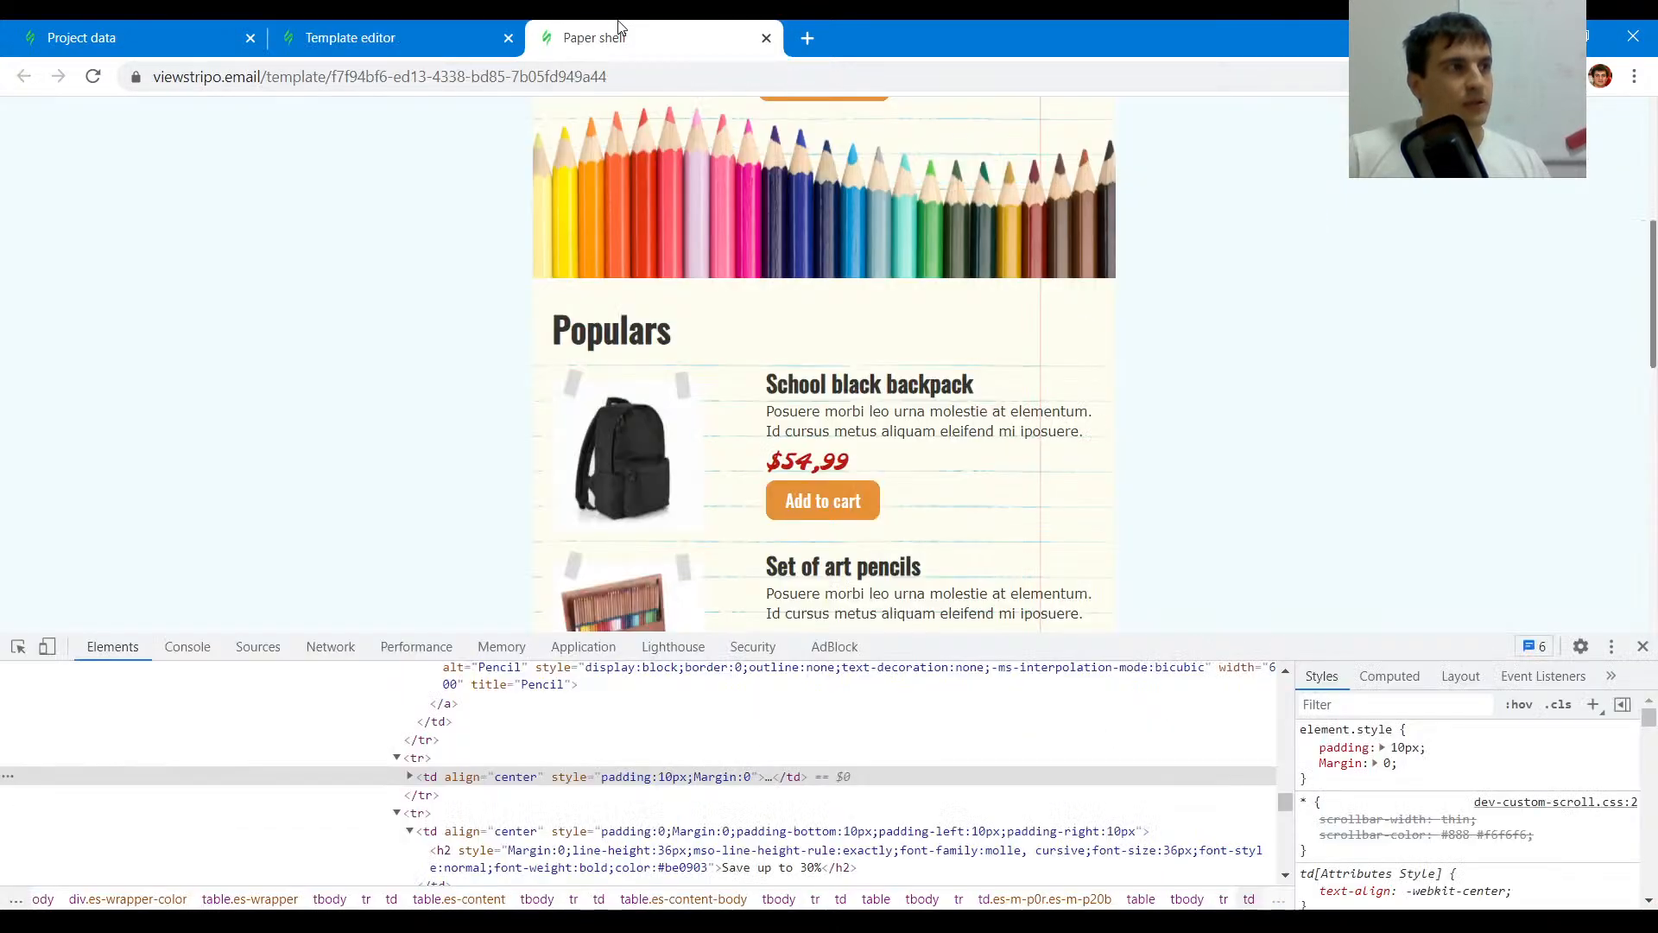
click(409, 19)
click(1376, 773)
scroll(1339, 774, down, 4)
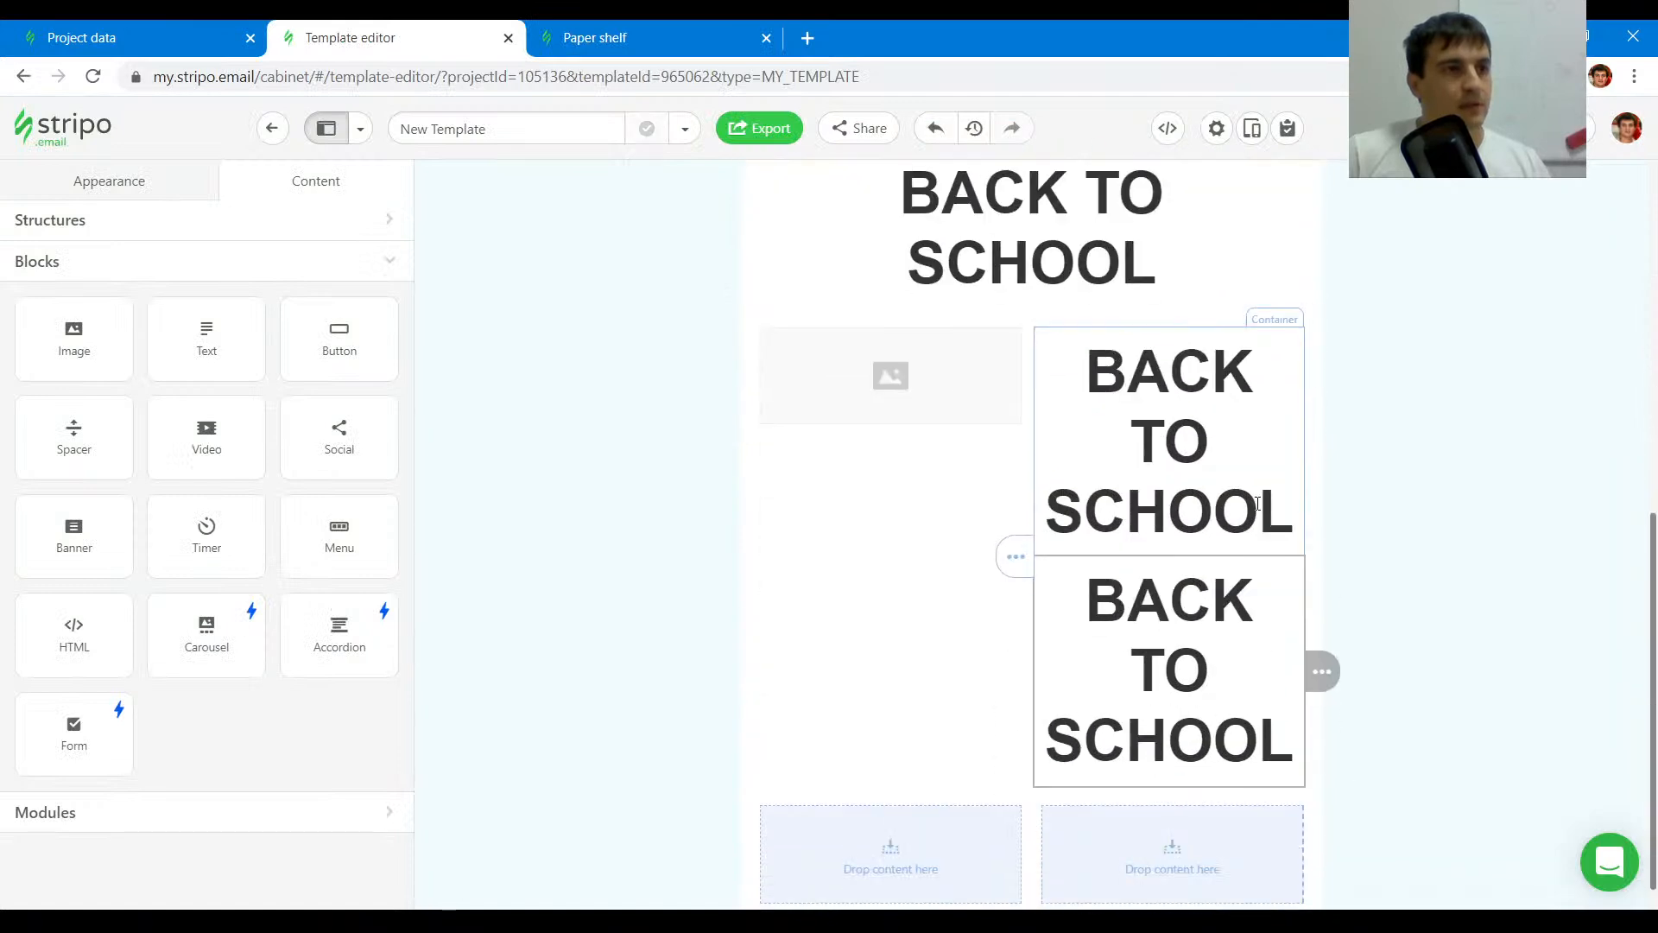
click(1360, 450)
click(615, 28)
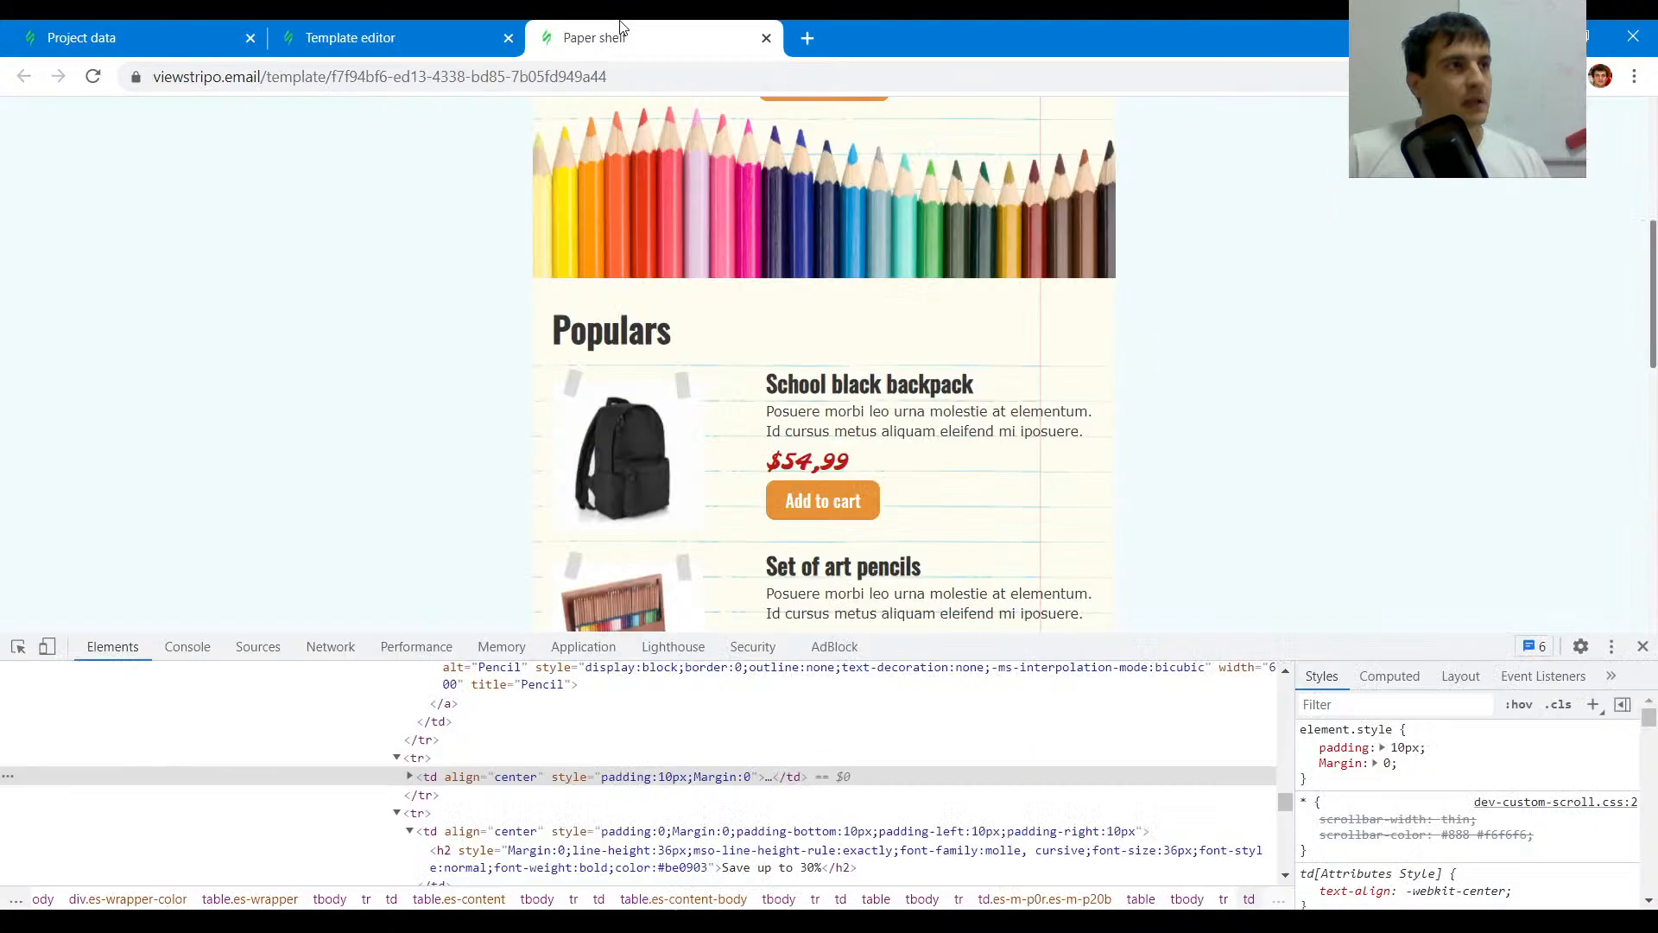
click(371, 33)
scroll(1293, 496, up, 3)
scroll(1166, 518, up, 4)
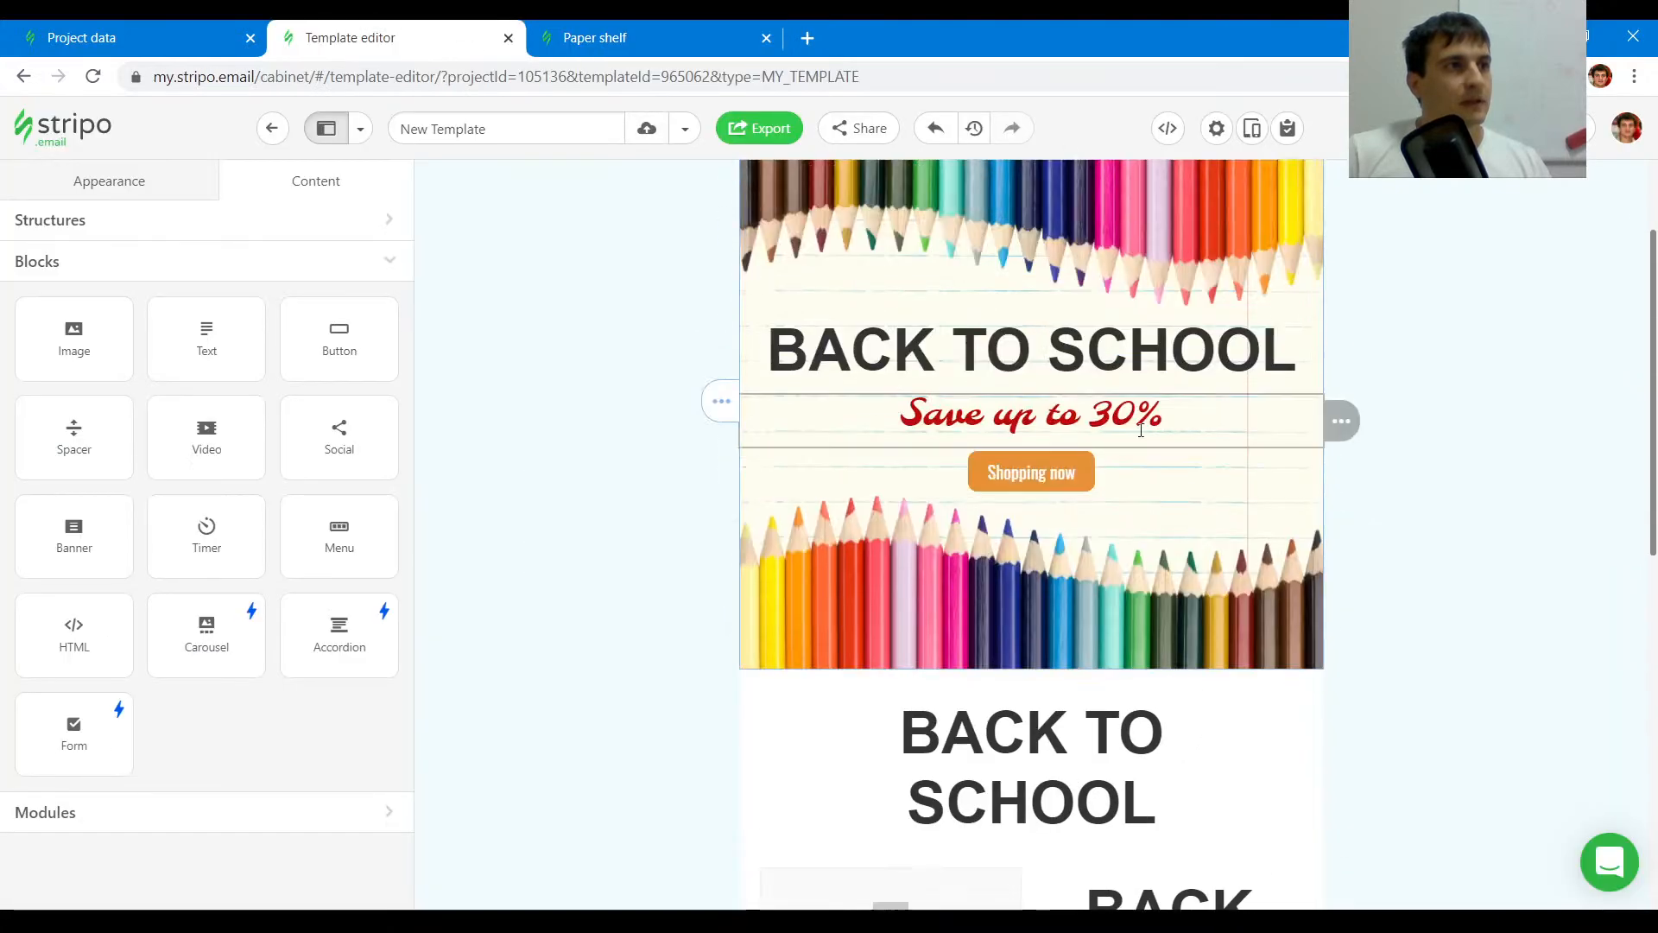
mouse_move(1343, 472)
mouse_down()
mouse_move(1336, 769)
mouse_move(1185, 696)
mouse_move(1174, 708)
mouse_up()
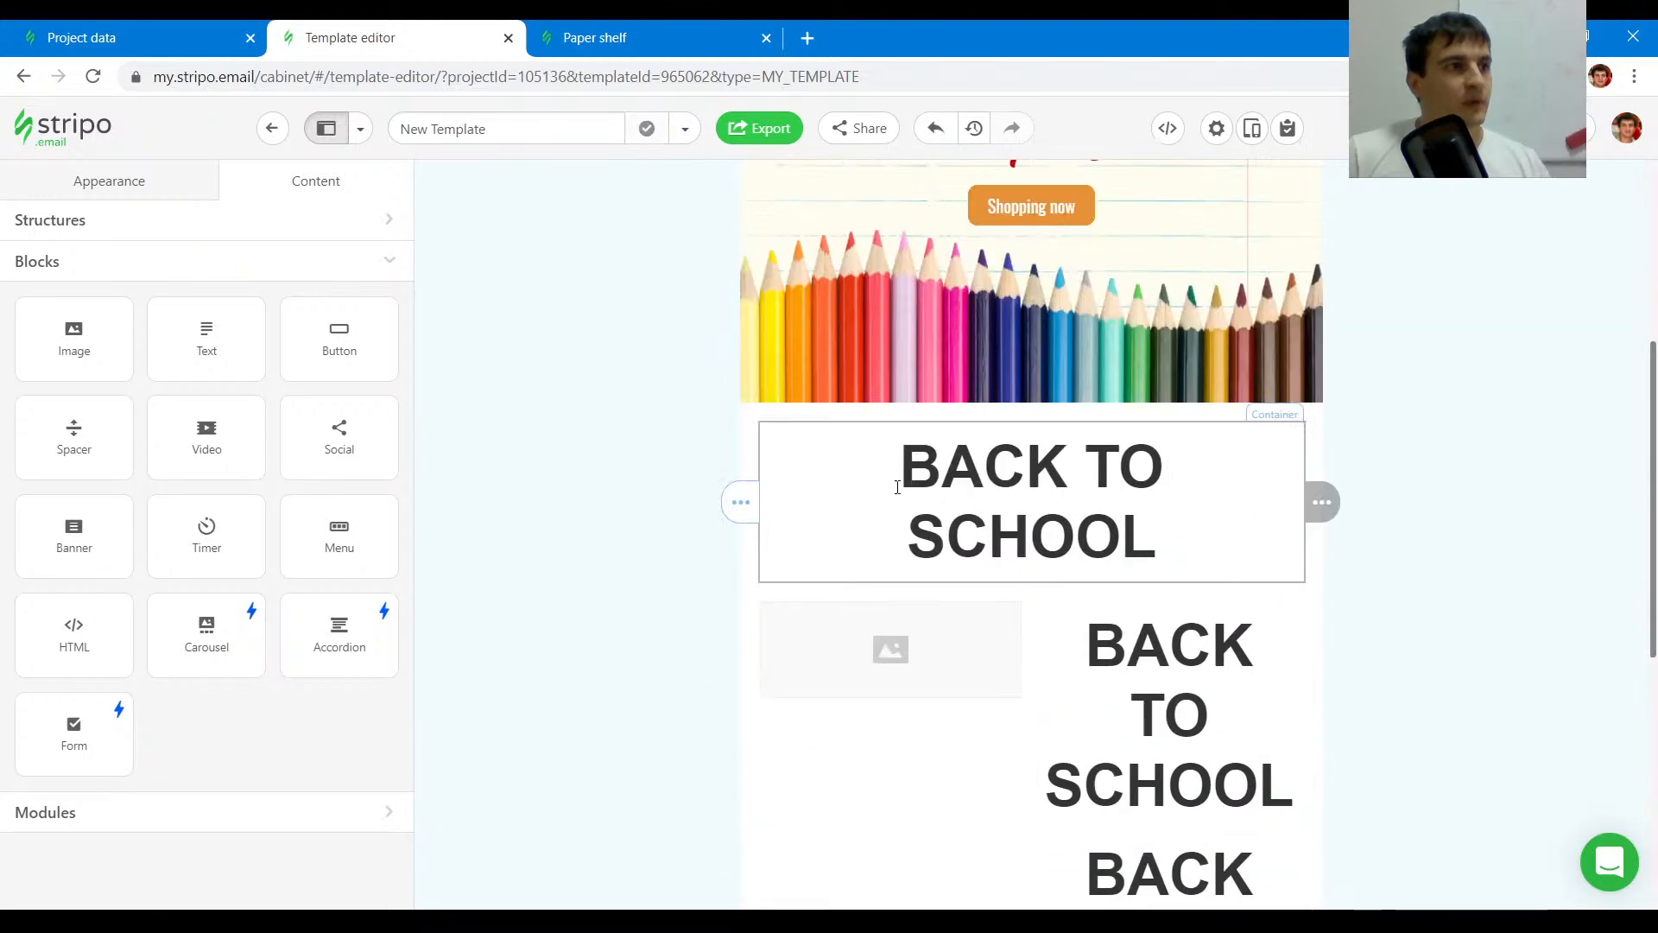
- Insert the original email's backpack image into the left image block by pasting its URL
click(605, 38)
click(18, 646)
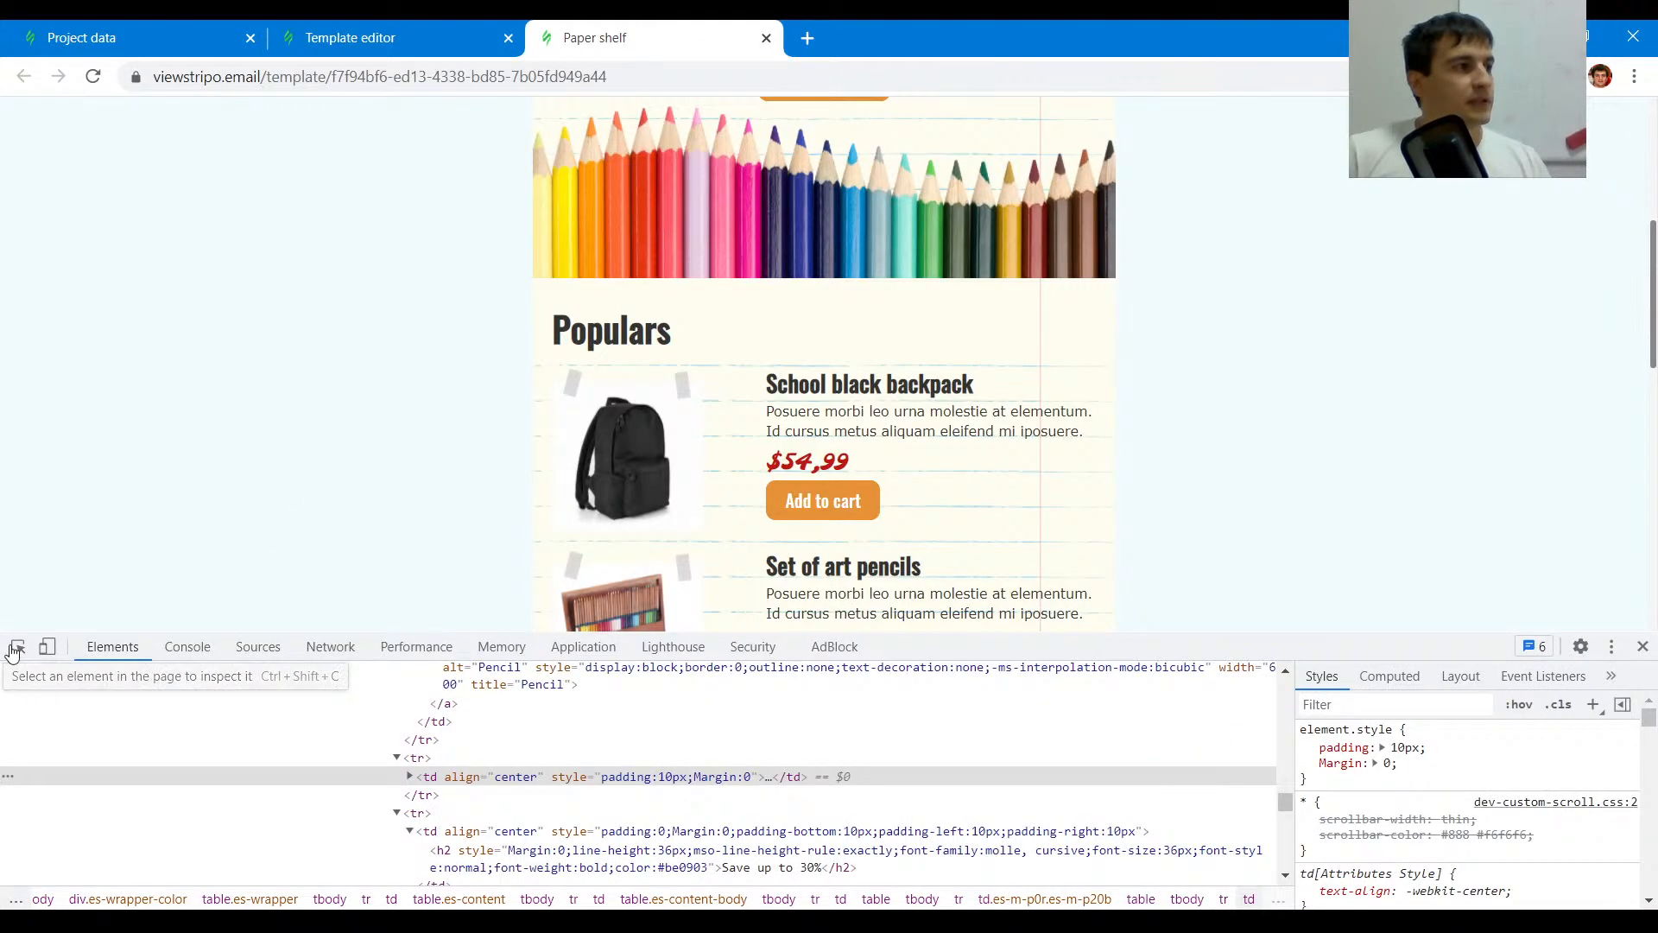
click(625, 421)
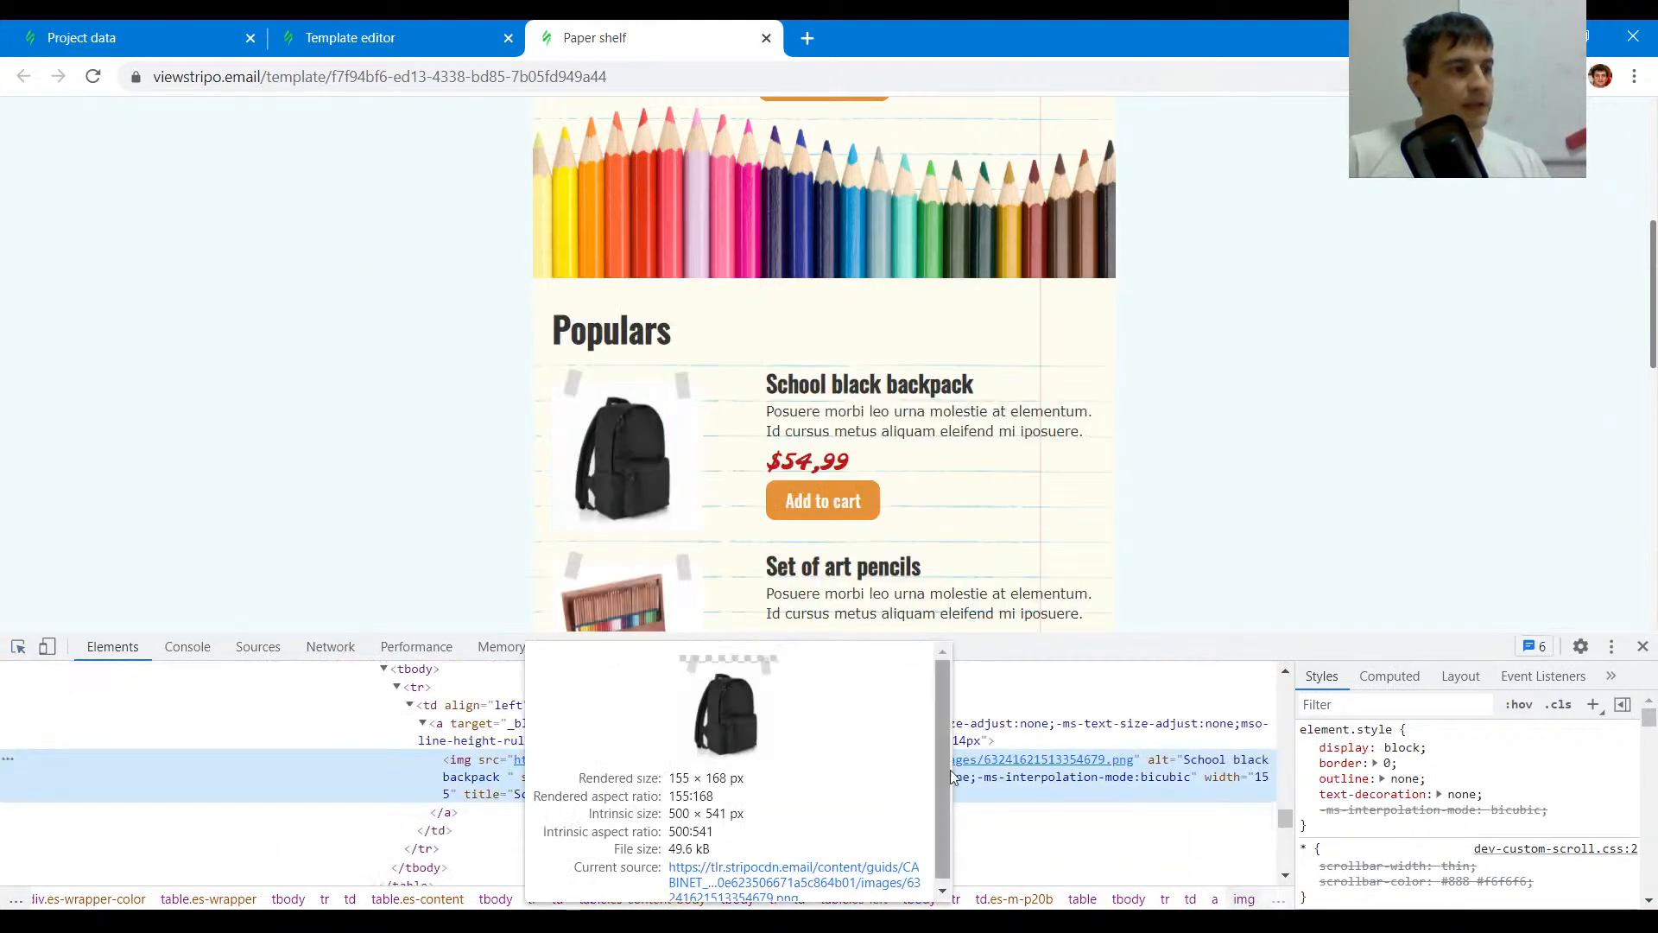
click(391, 38)
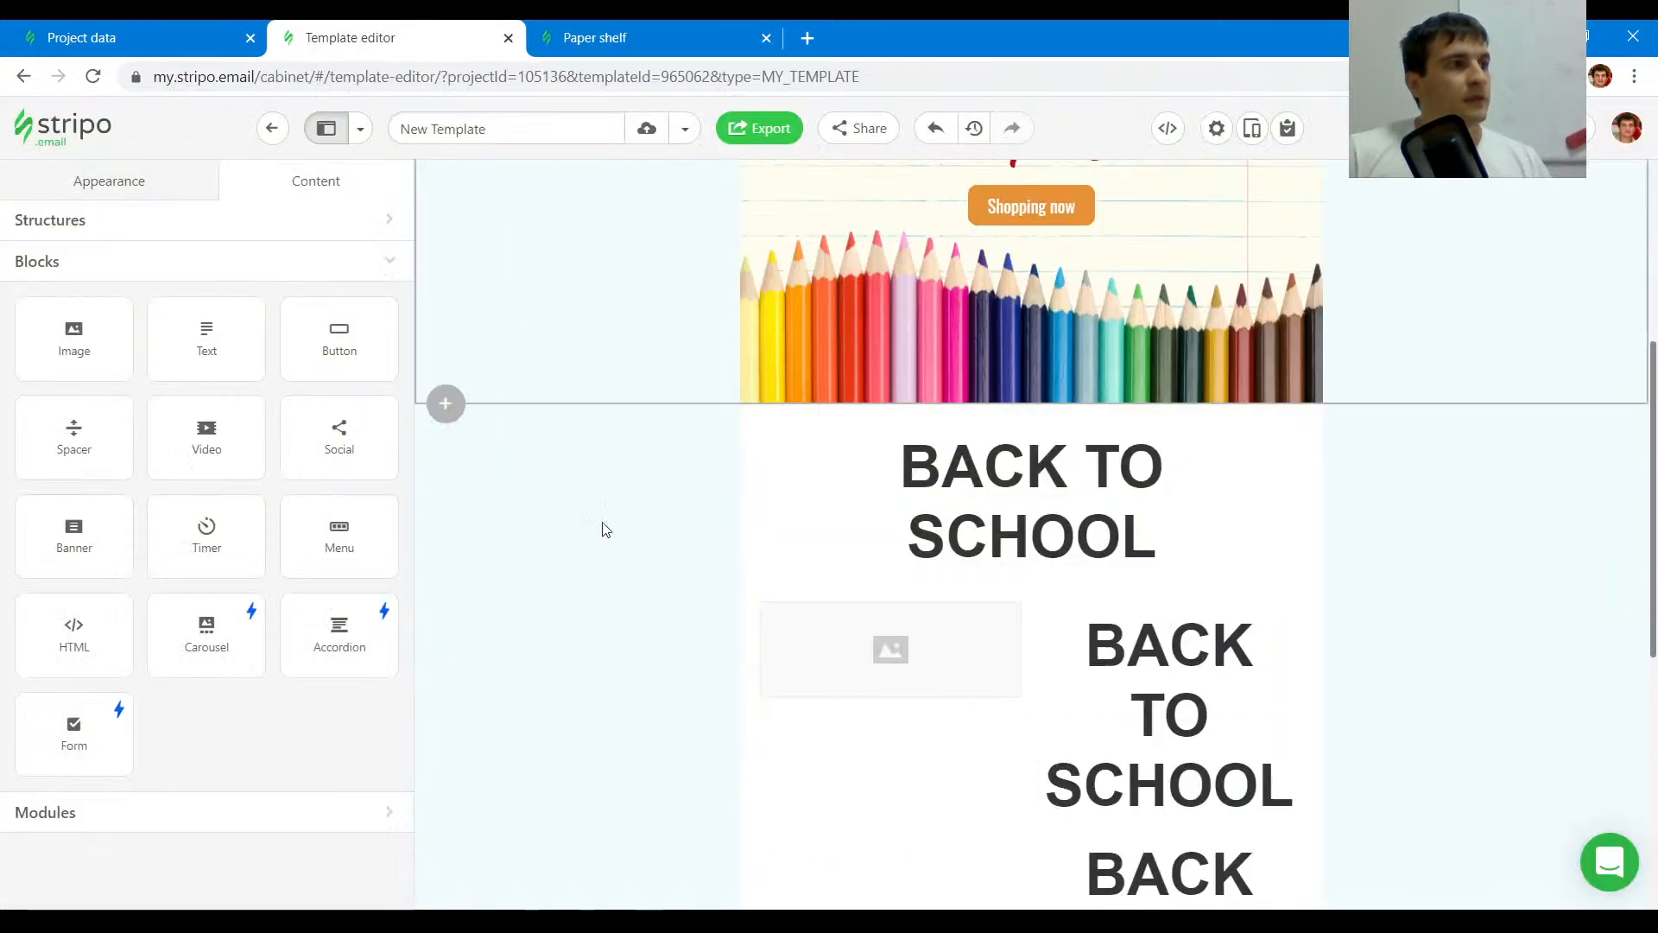
click(900, 682)
click(167, 525)
key(ctrl+v)
click(386, 525)
click(355, 526)
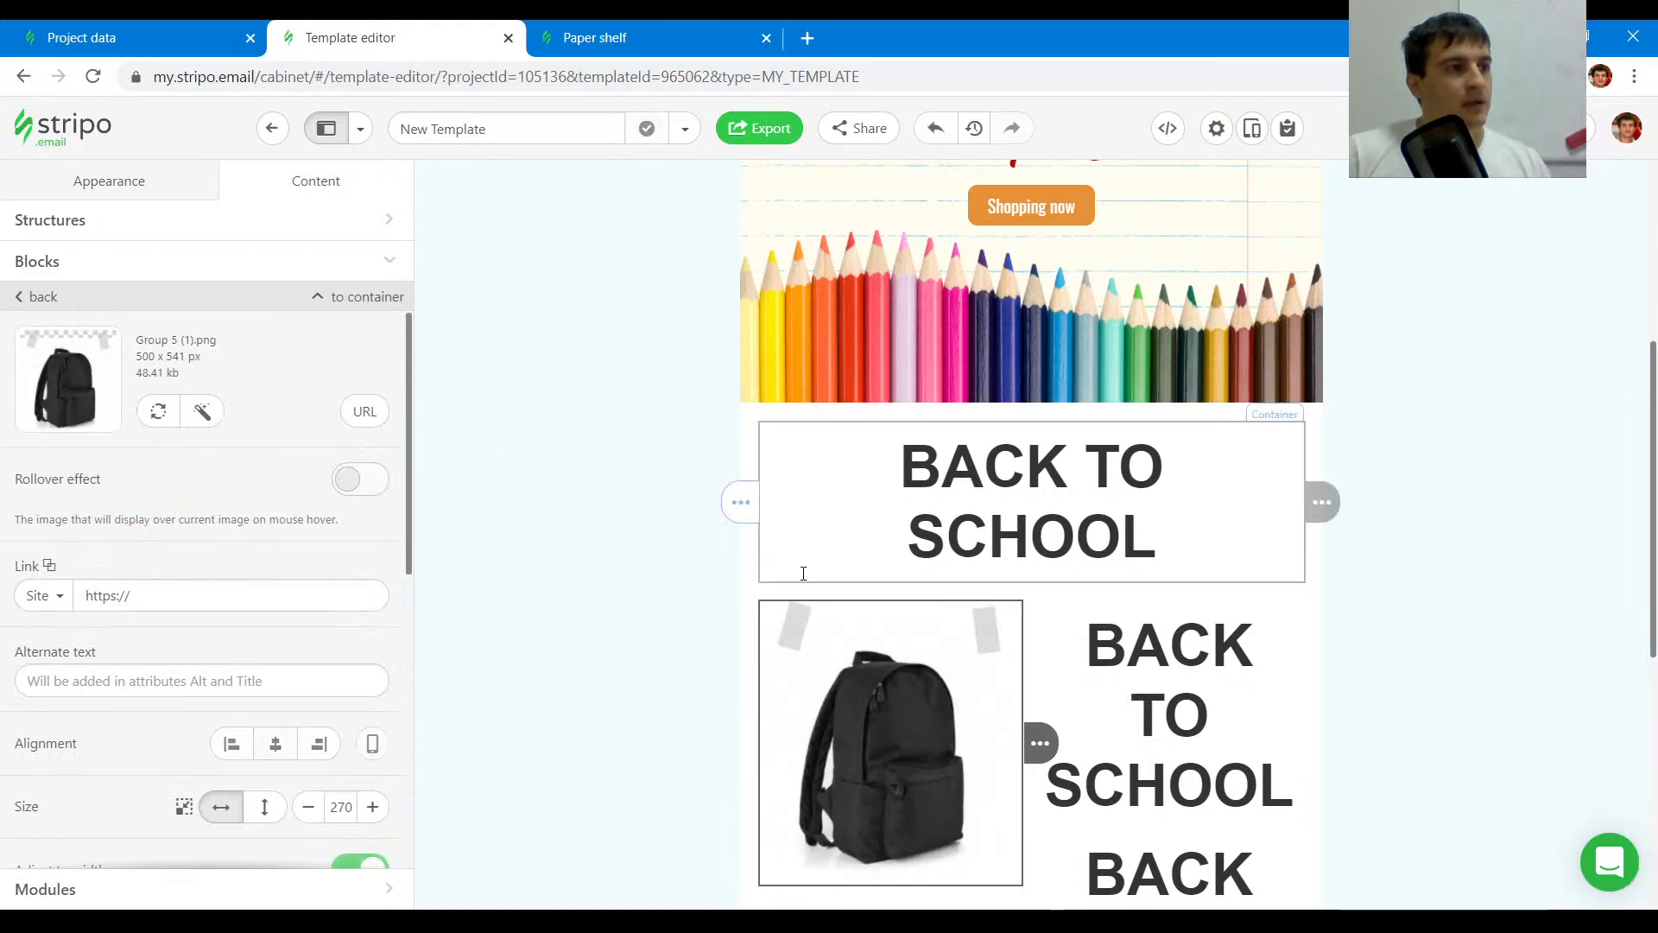
- Replace the copied heading below the banner with the text Popular taken from the original email
scroll(796, 381, down, 3)
scroll(795, 381, up, 1)
click(595, 38)
scroll(649, 129, up, 5)
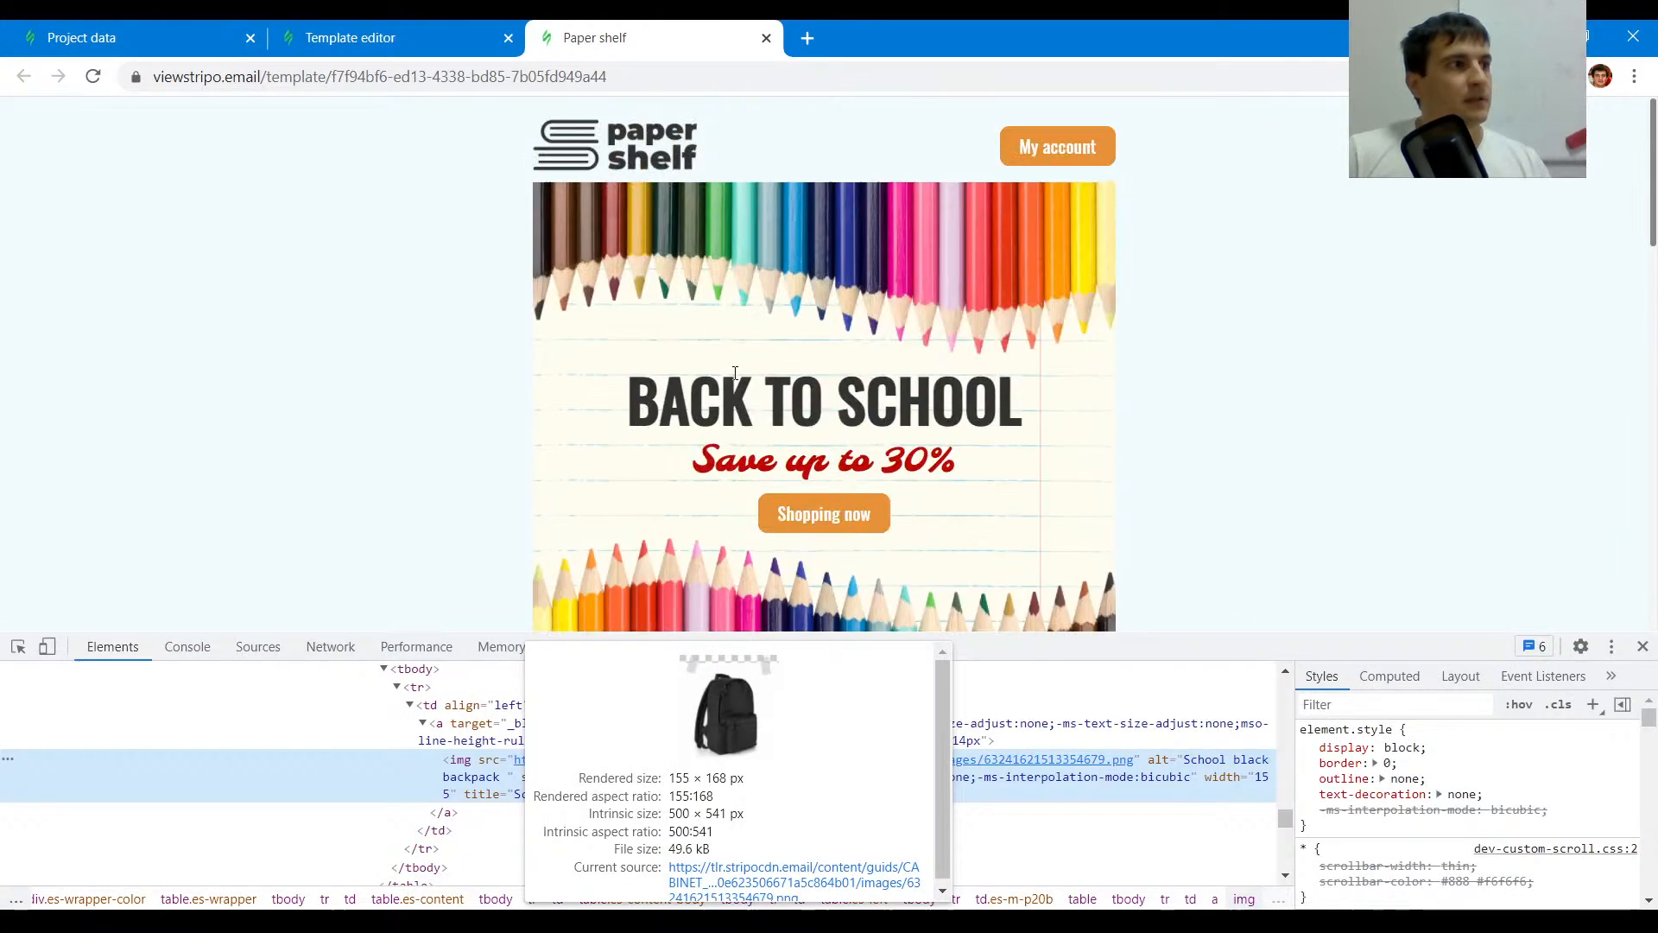
scroll(733, 419, down, 4)
drag(683, 439, 534, 436)
key(ctrl+c)
click(350, 38)
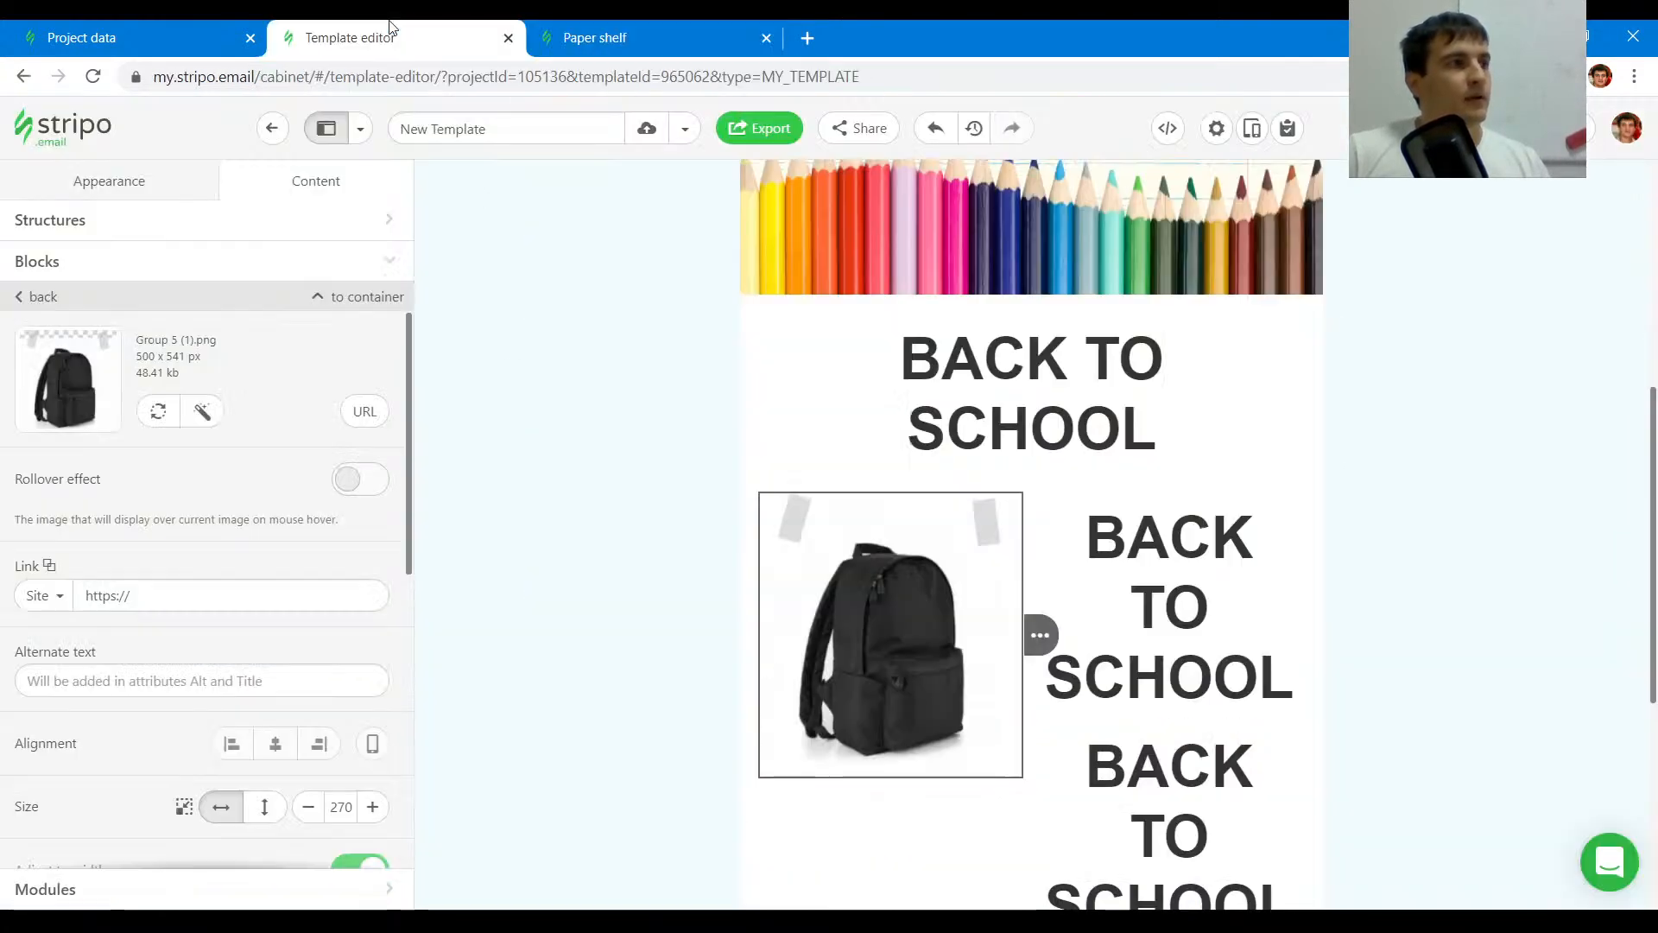
click(1121, 429)
key(ctrl+v)
key(ctrl+a)
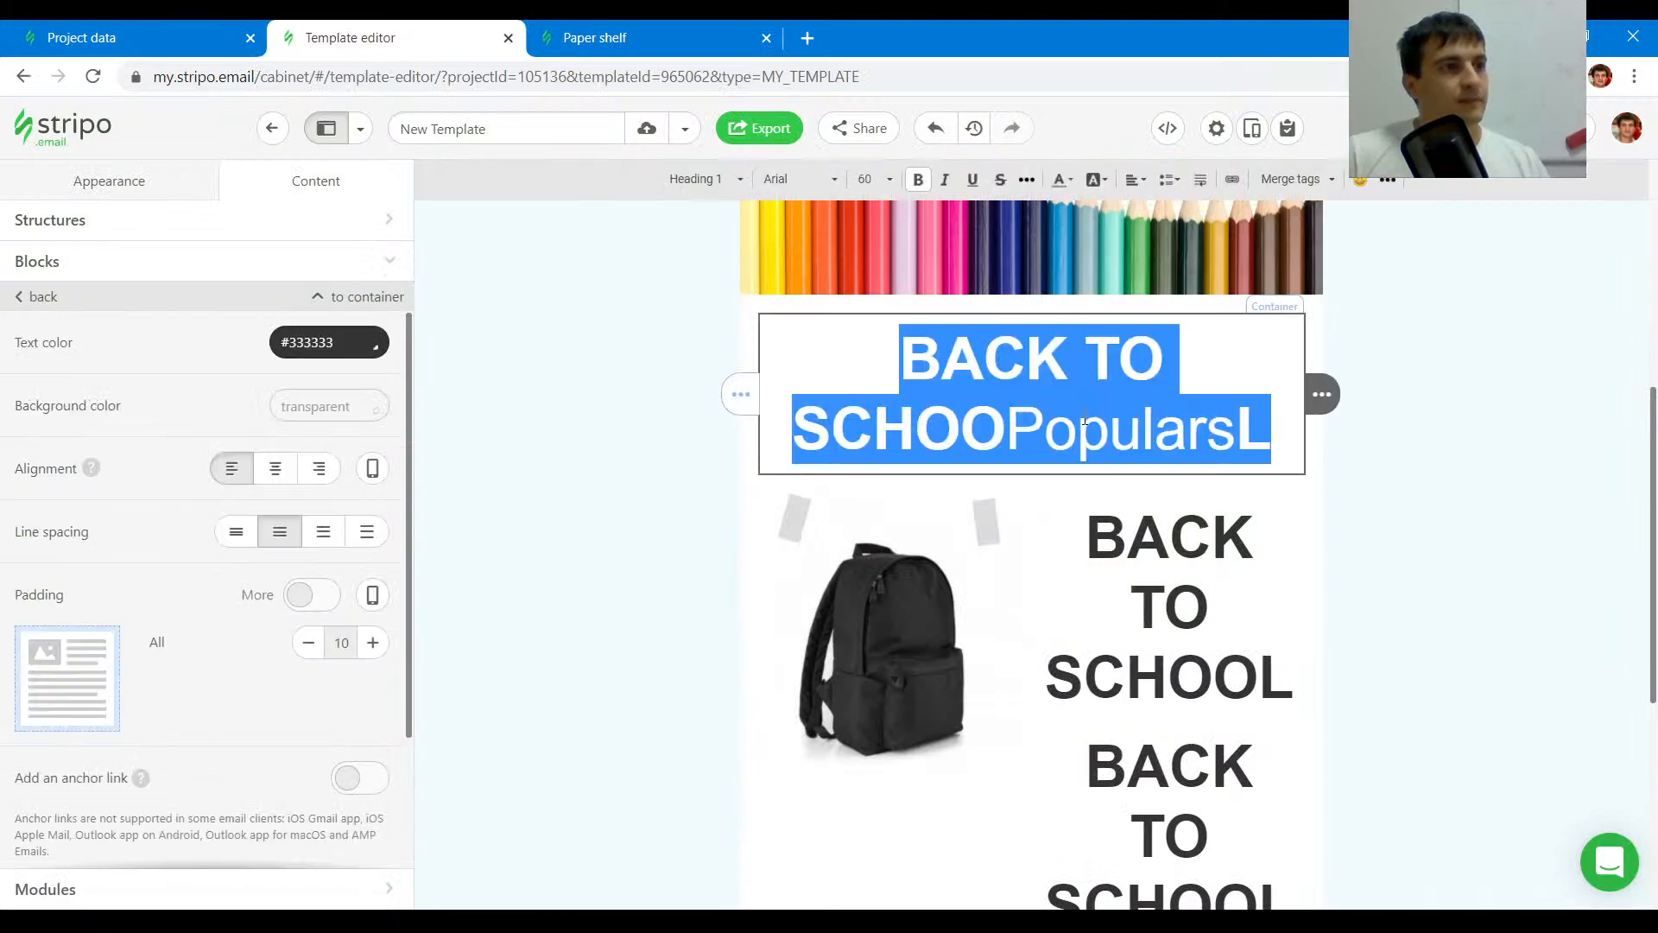
key(ctrl+v)
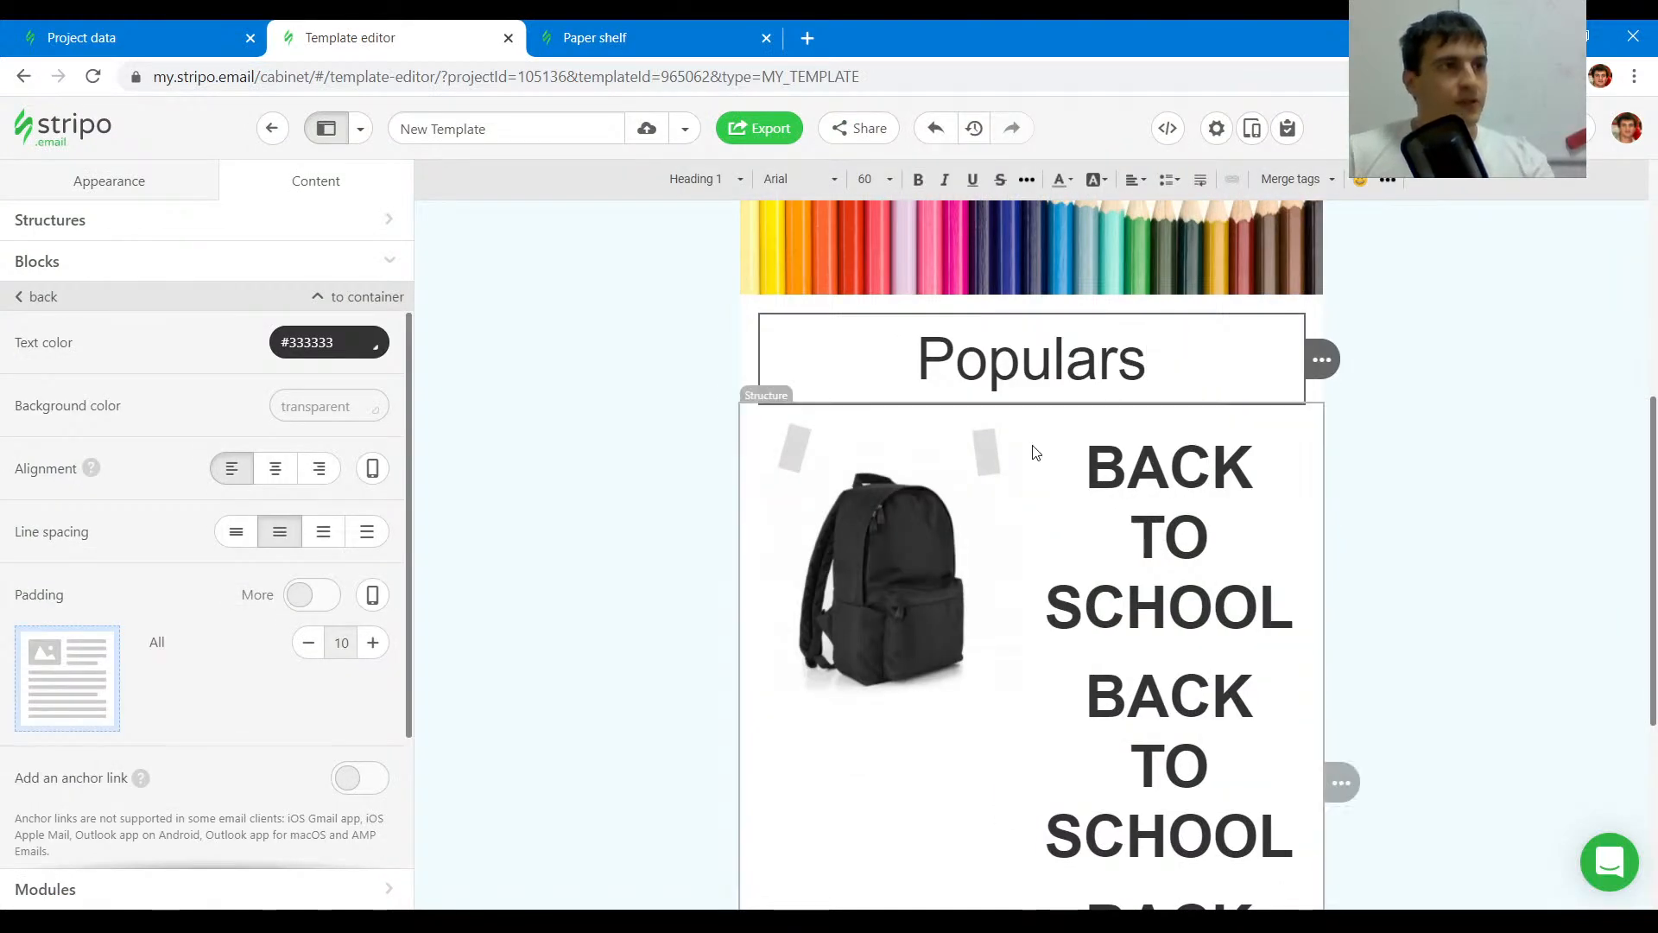
key(BackSpace)
- Left-align the Popular heading
click(889, 346)
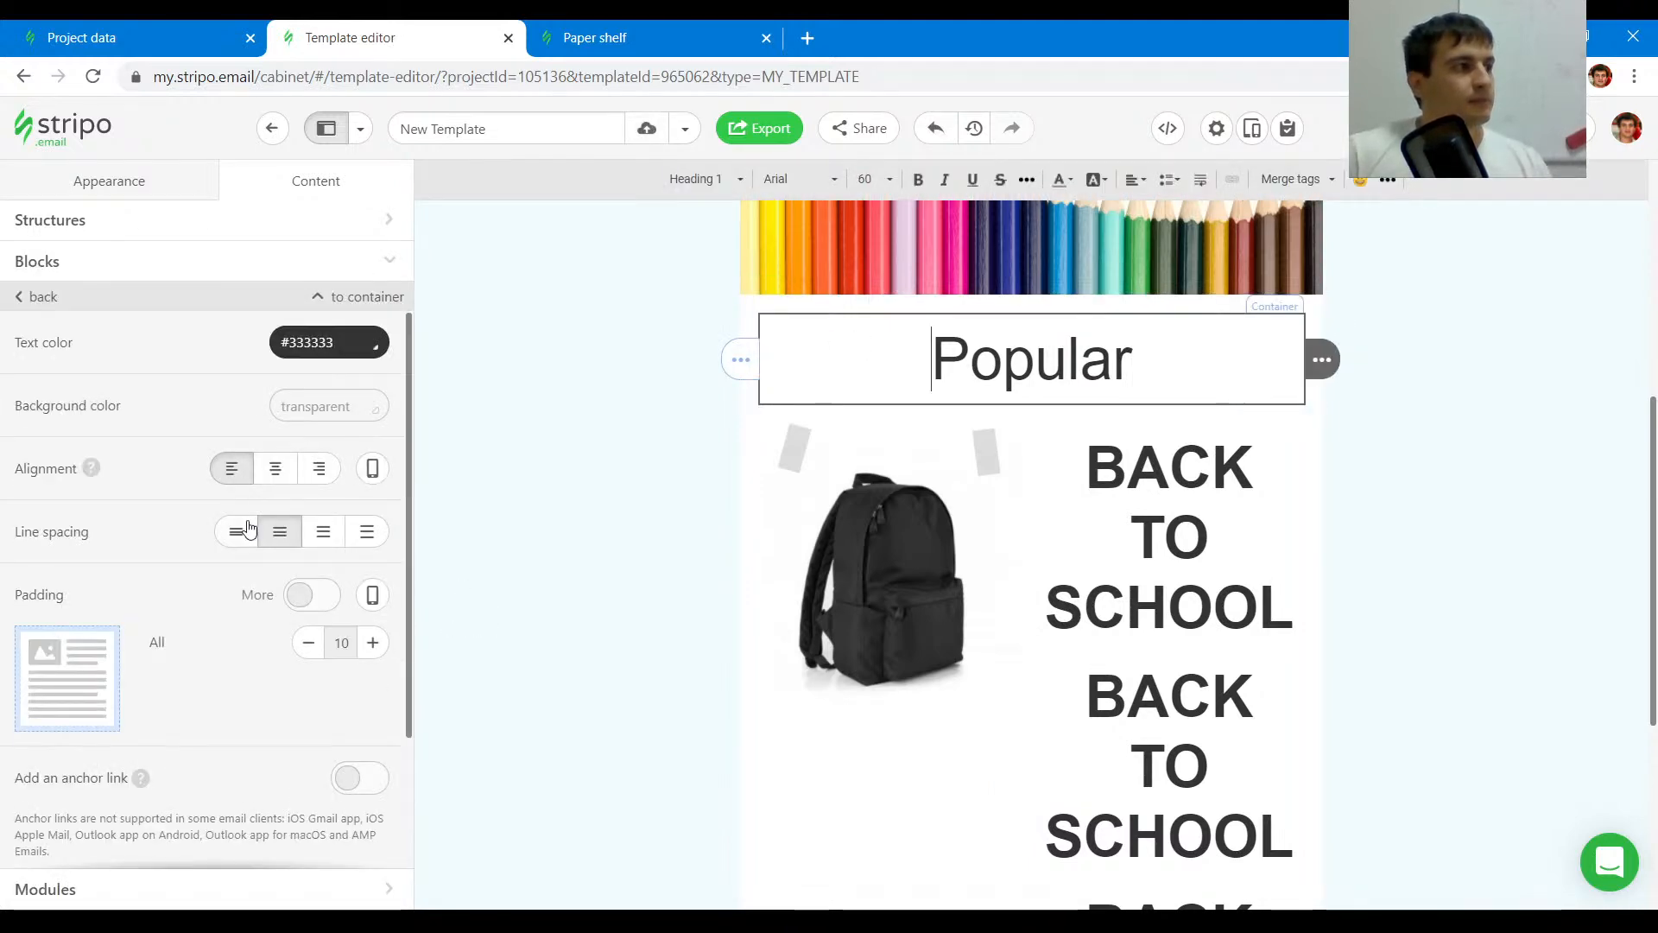
click(247, 529)
click(278, 533)
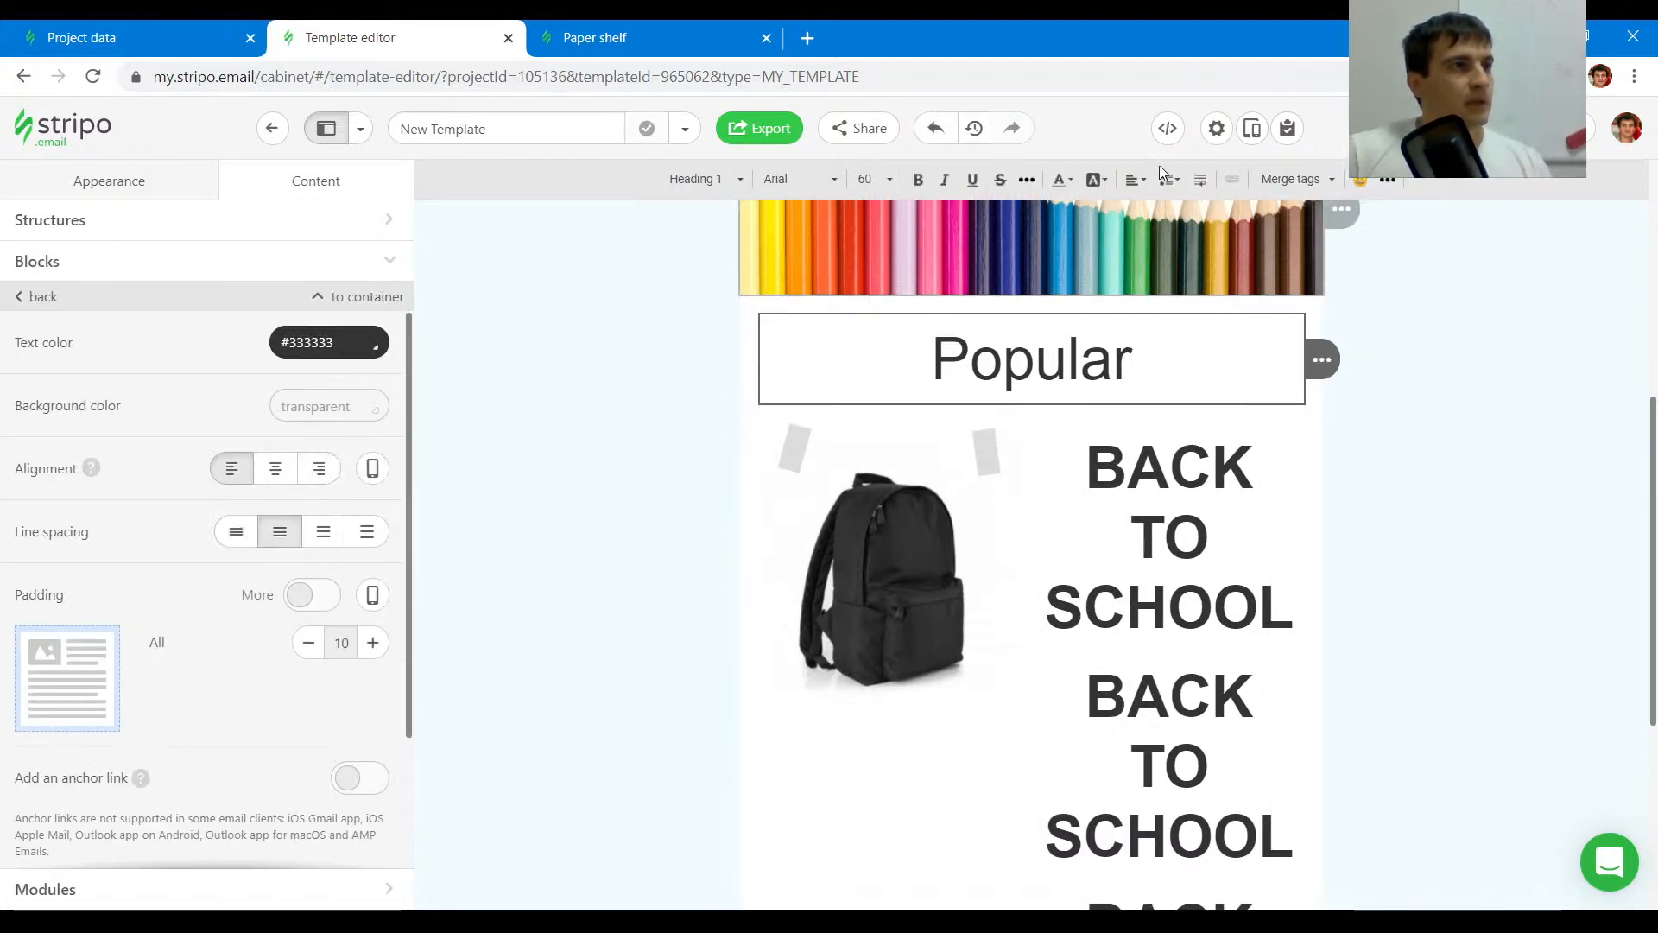
click(1141, 189)
click(1166, 204)
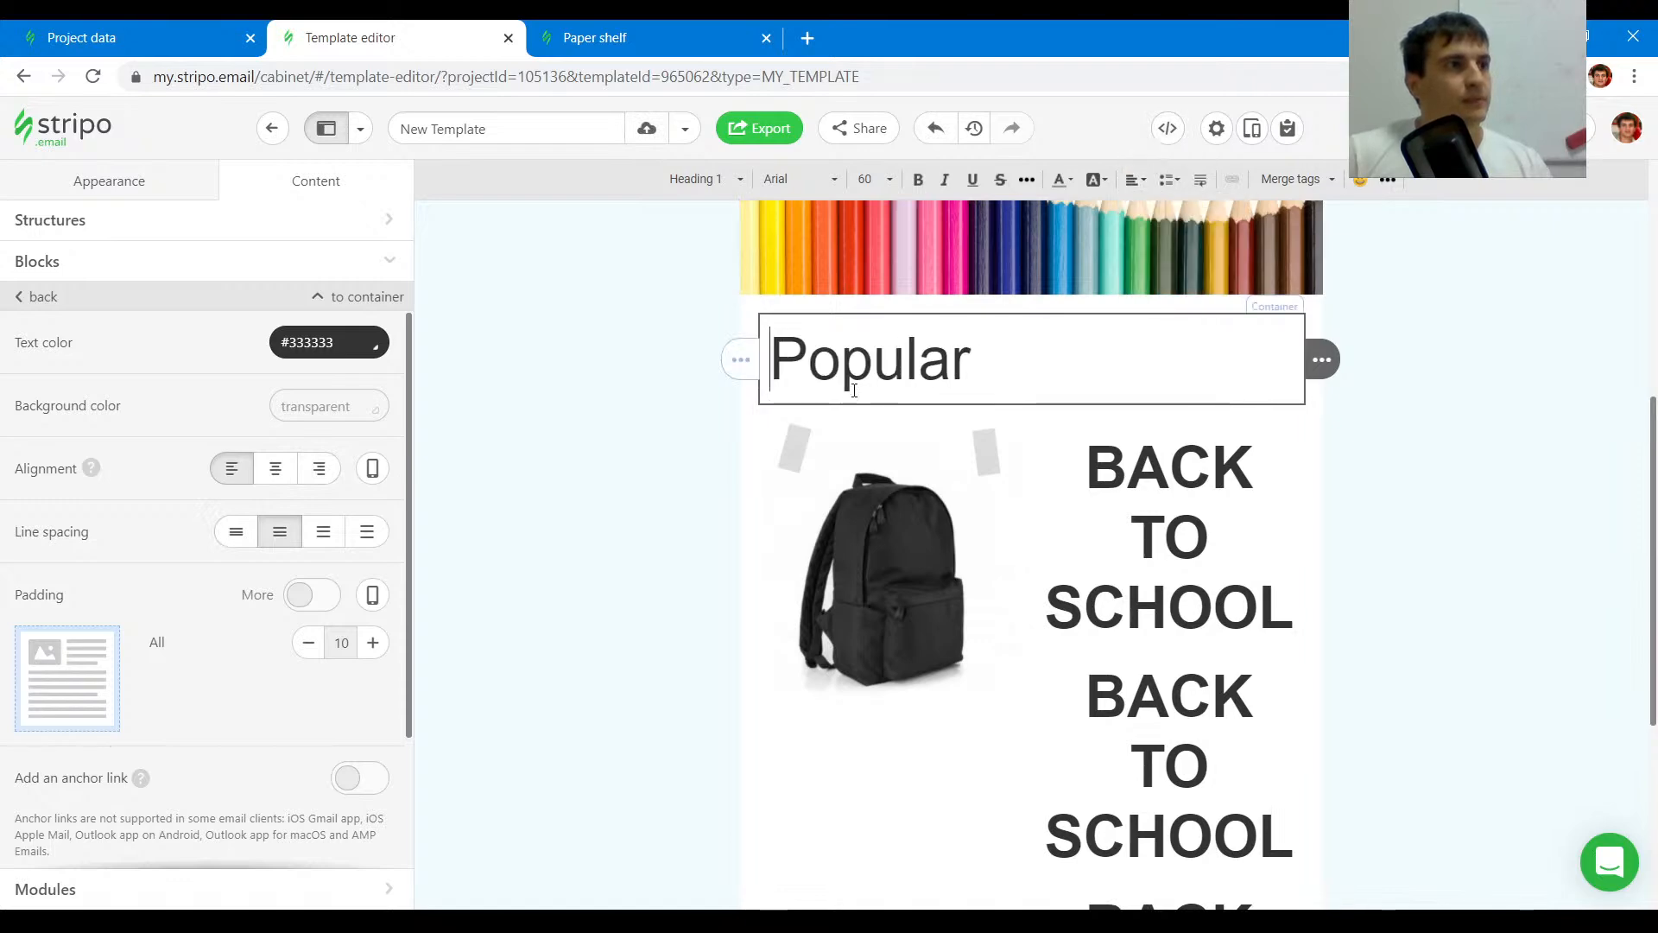
- Set the Popular heading's font size to 36, matching the original email's heading
click(691, 33)
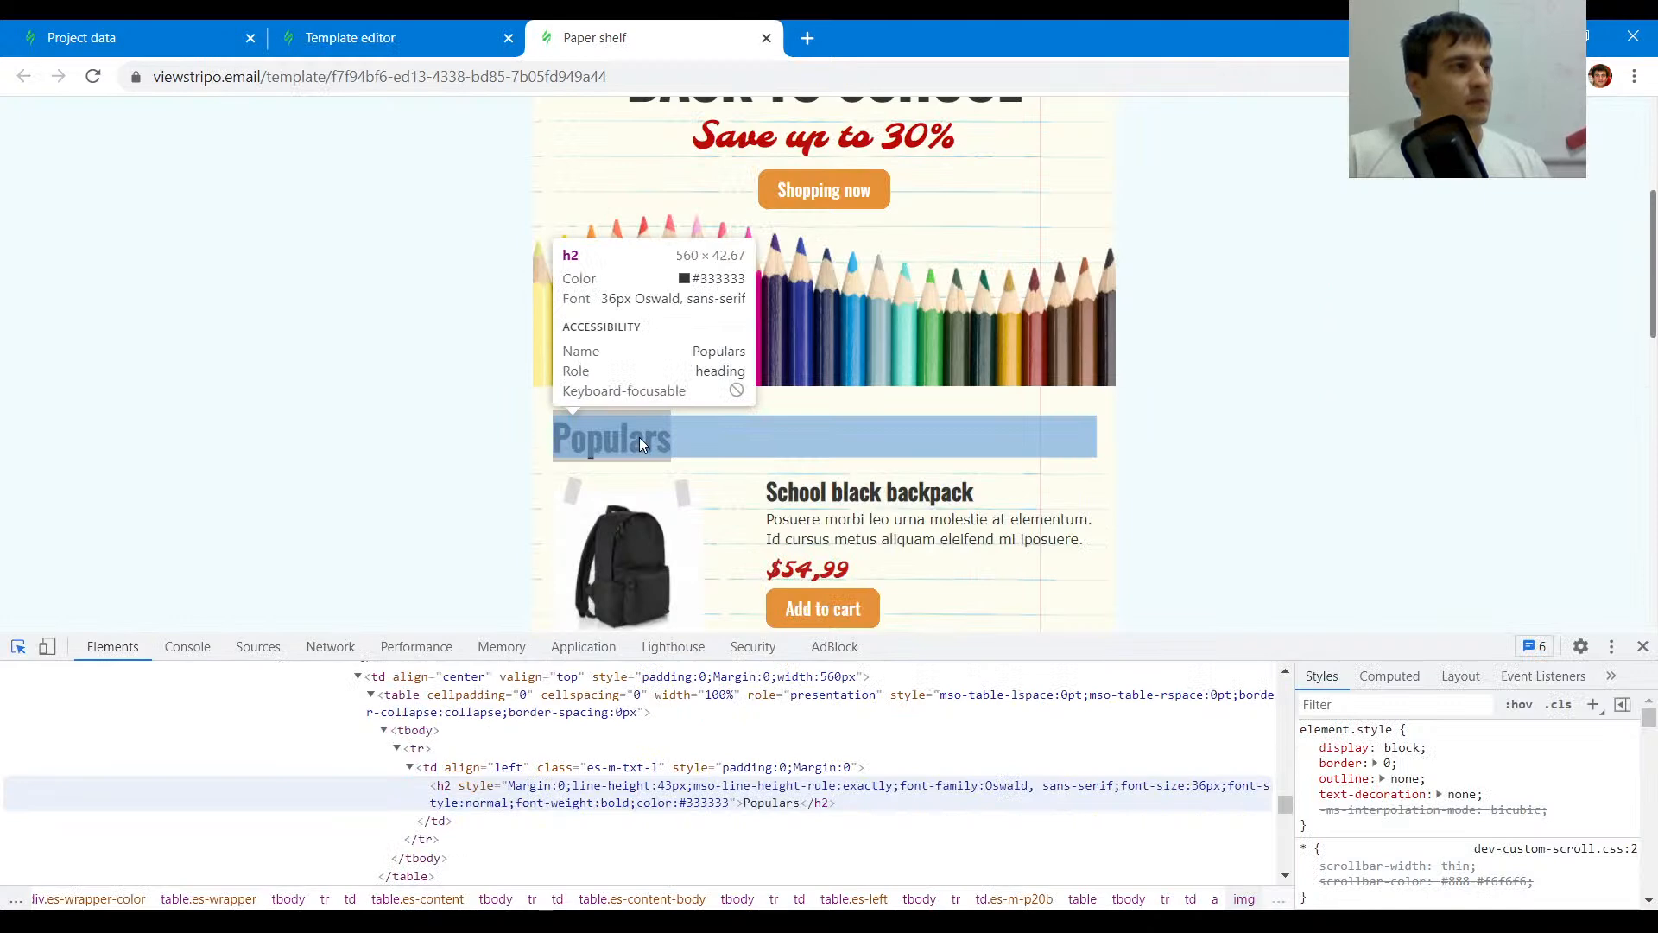
click(440, 34)
double_click(842, 346)
click(875, 180)
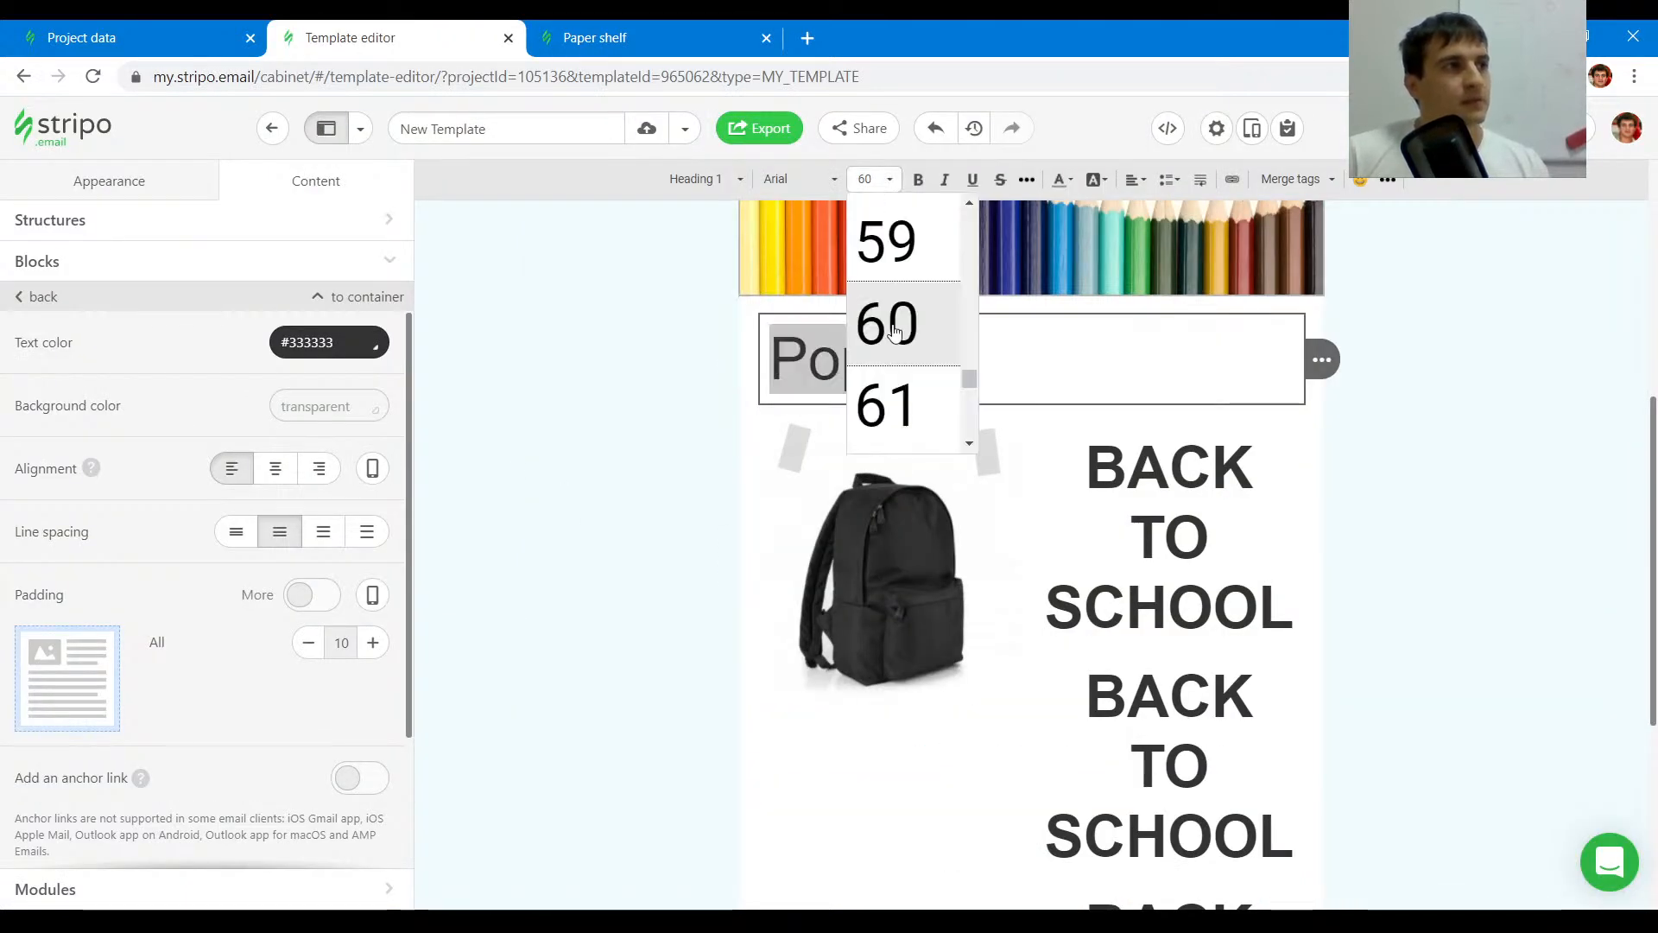
scroll(894, 332, up, 15)
scroll(898, 361, down, 3)
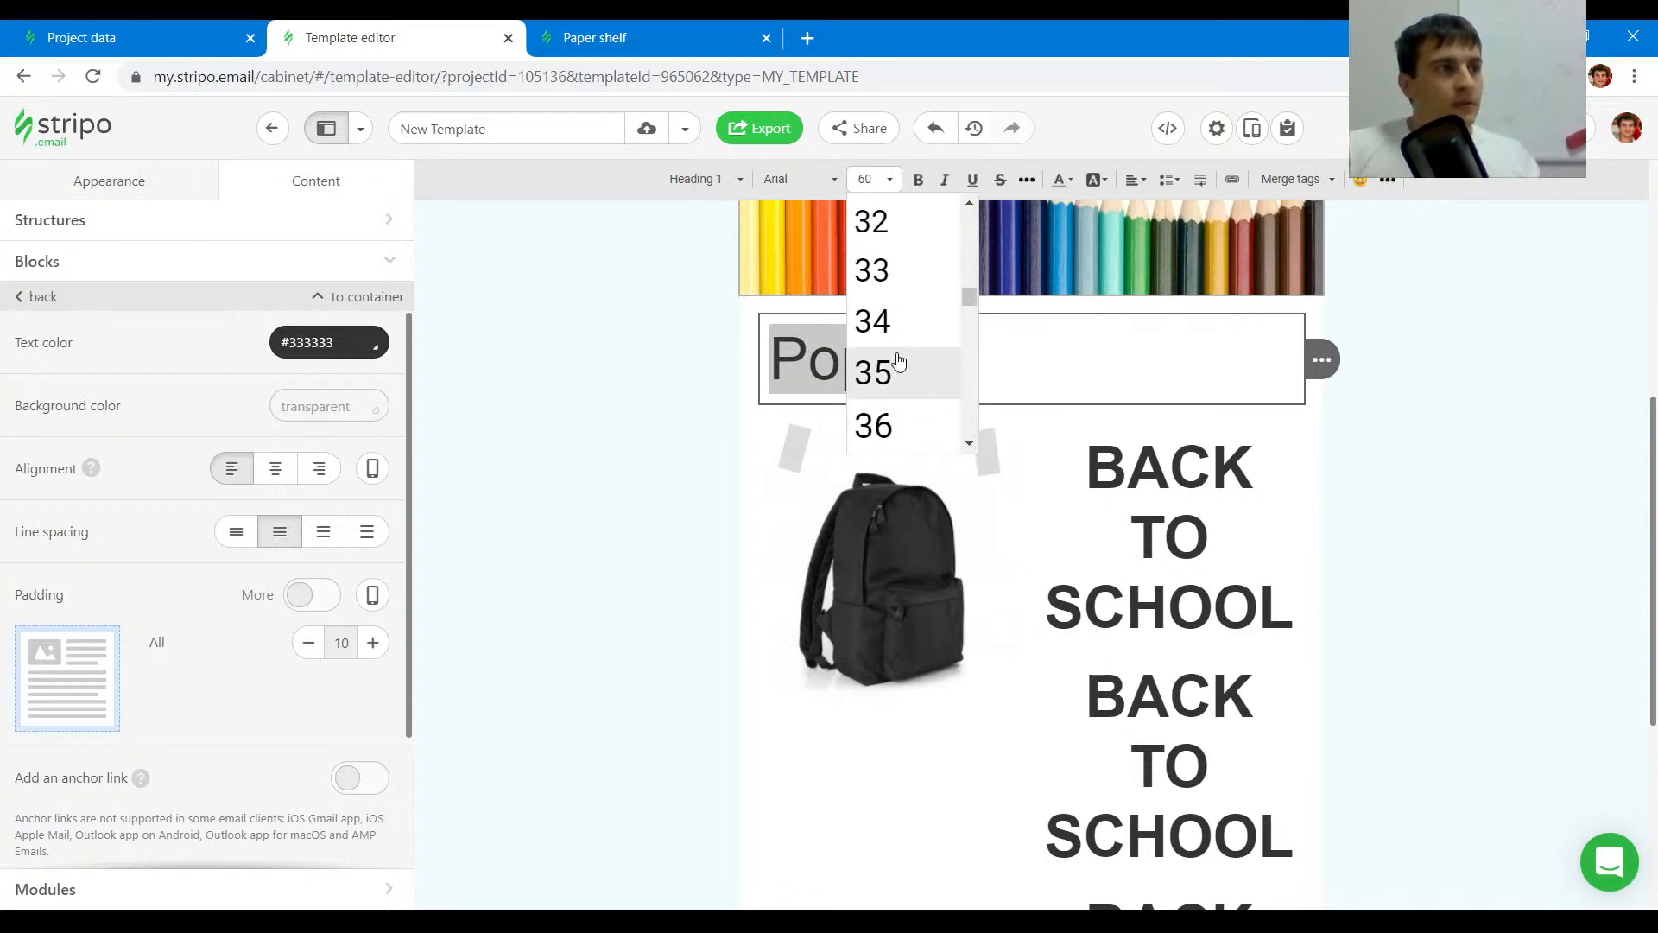
click(888, 426)
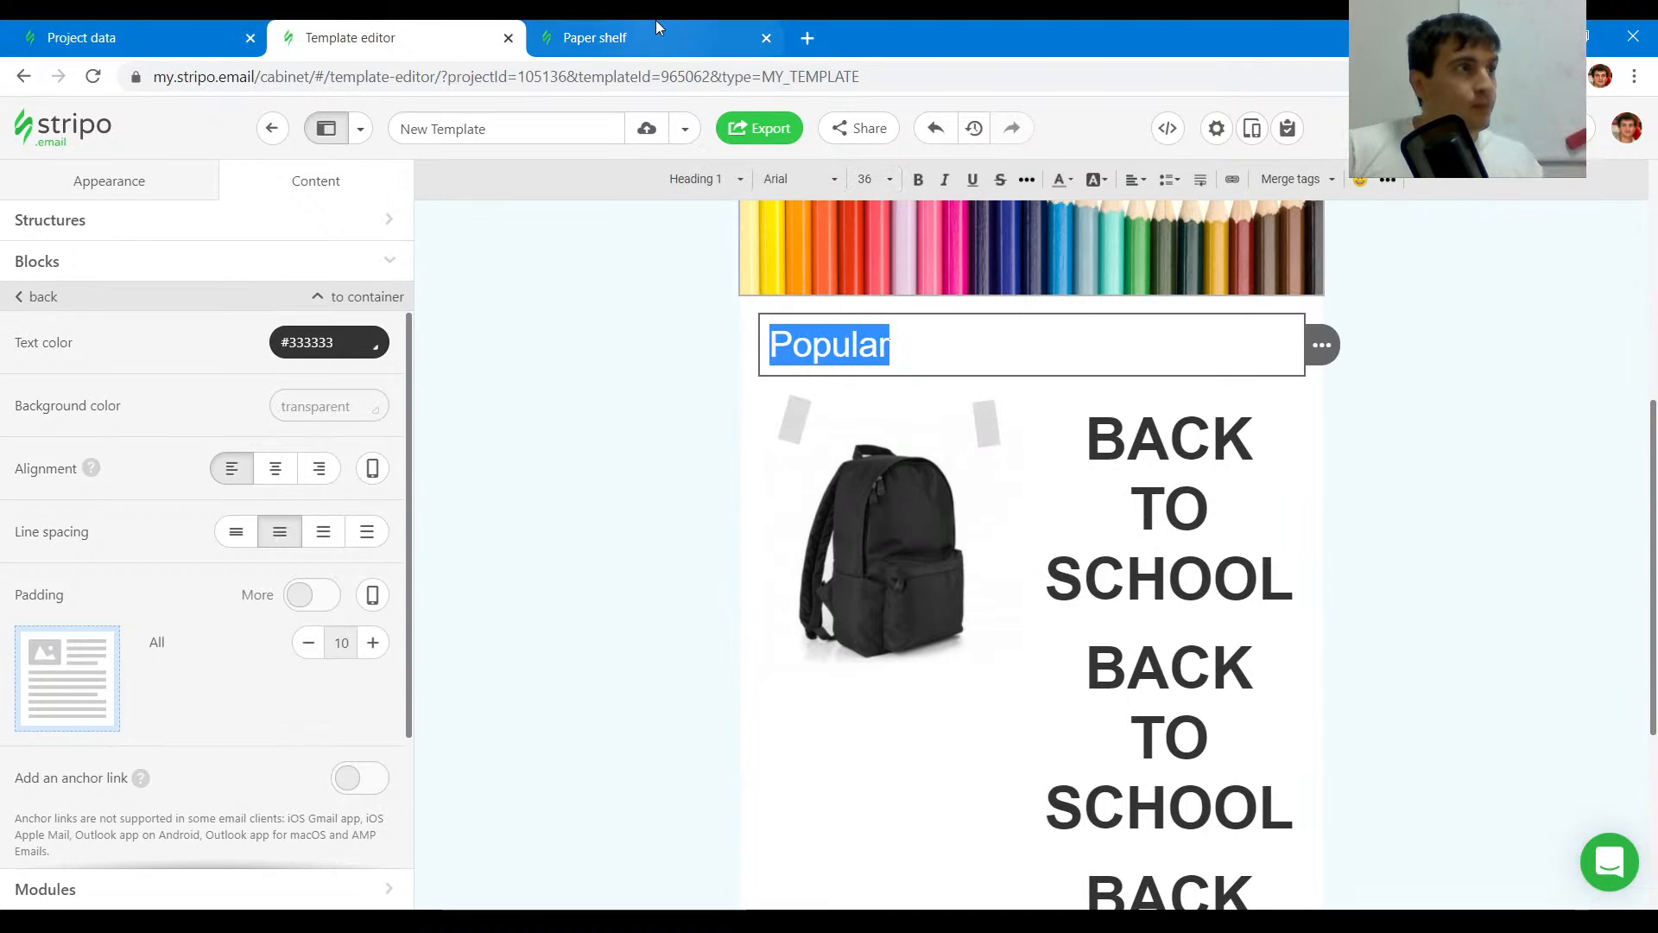
- Set the Popular heading to Heading 2 style and make it bold, matching the original email's heading
click(701, 54)
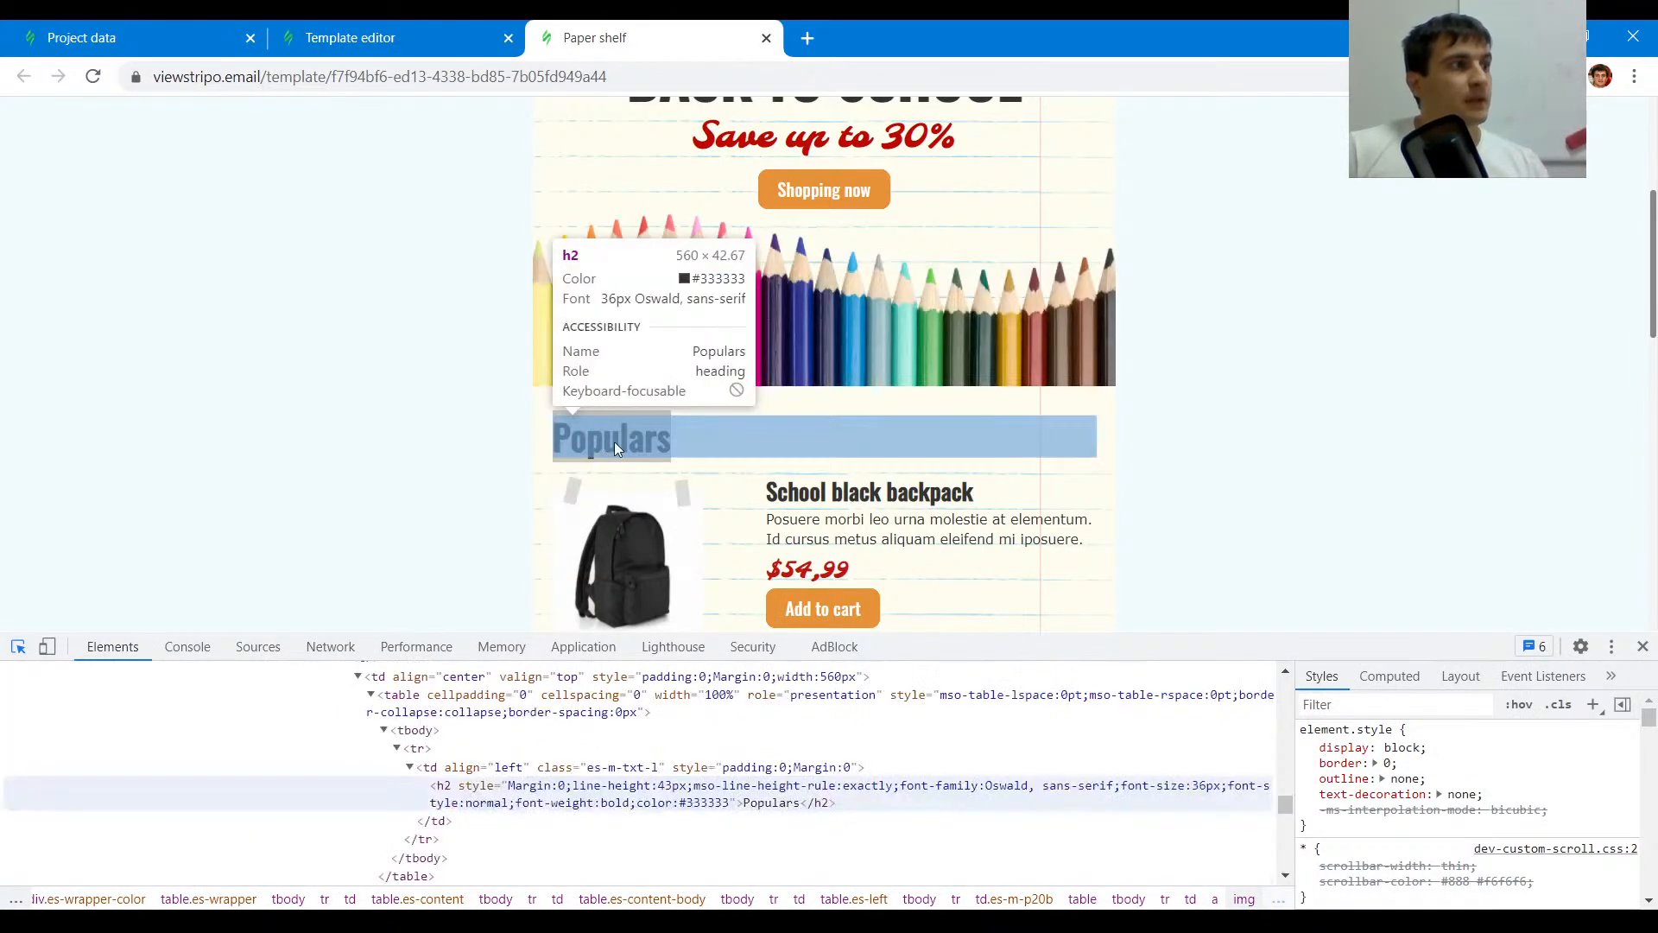
key(ctrl+shift+Tab)
click(717, 178)
click(700, 319)
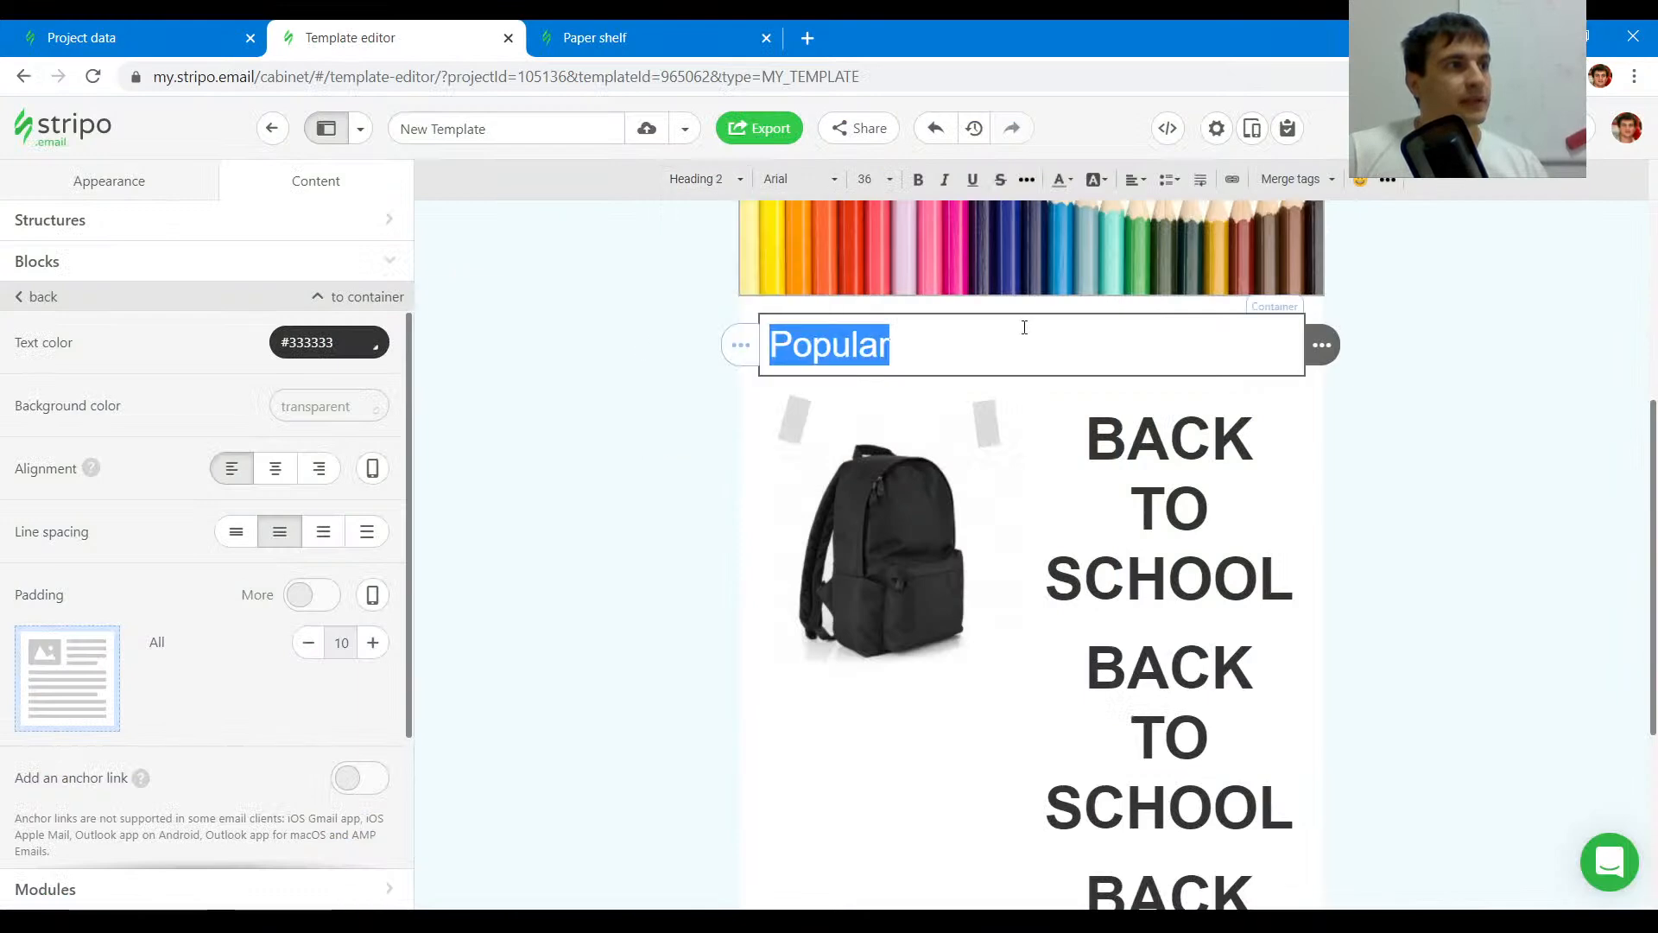
click(919, 179)
click(916, 344)
- Change the Popular heading's font to Oswald
click(627, 35)
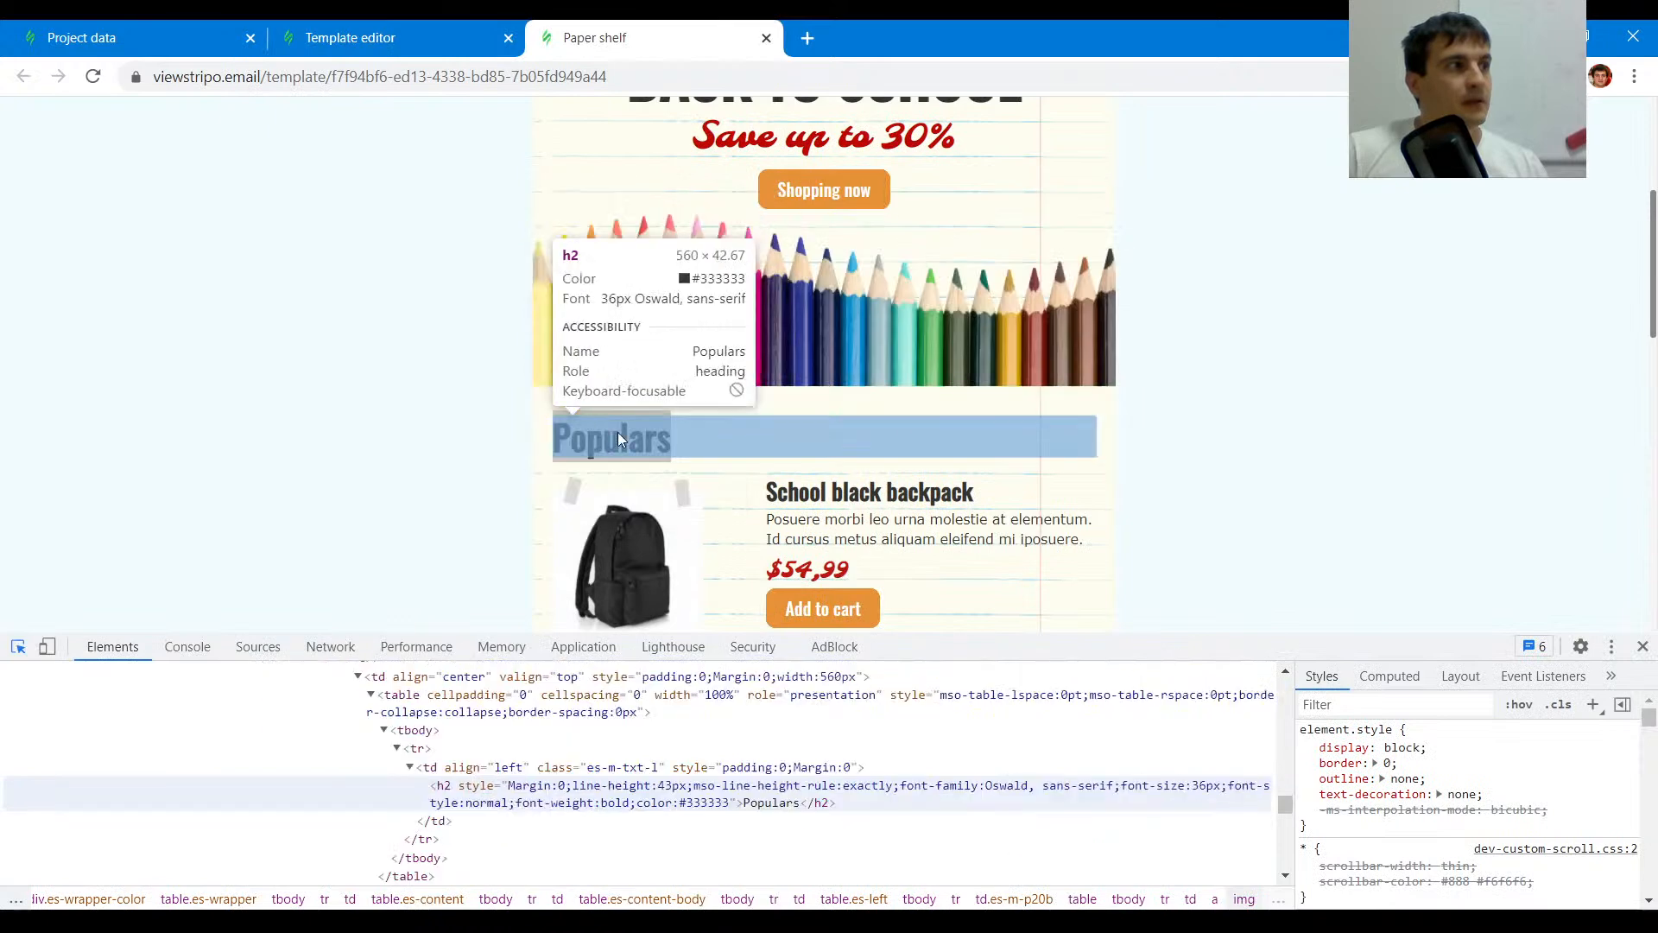
key(ctrl+shift+Tab)
key(ctrl+a)
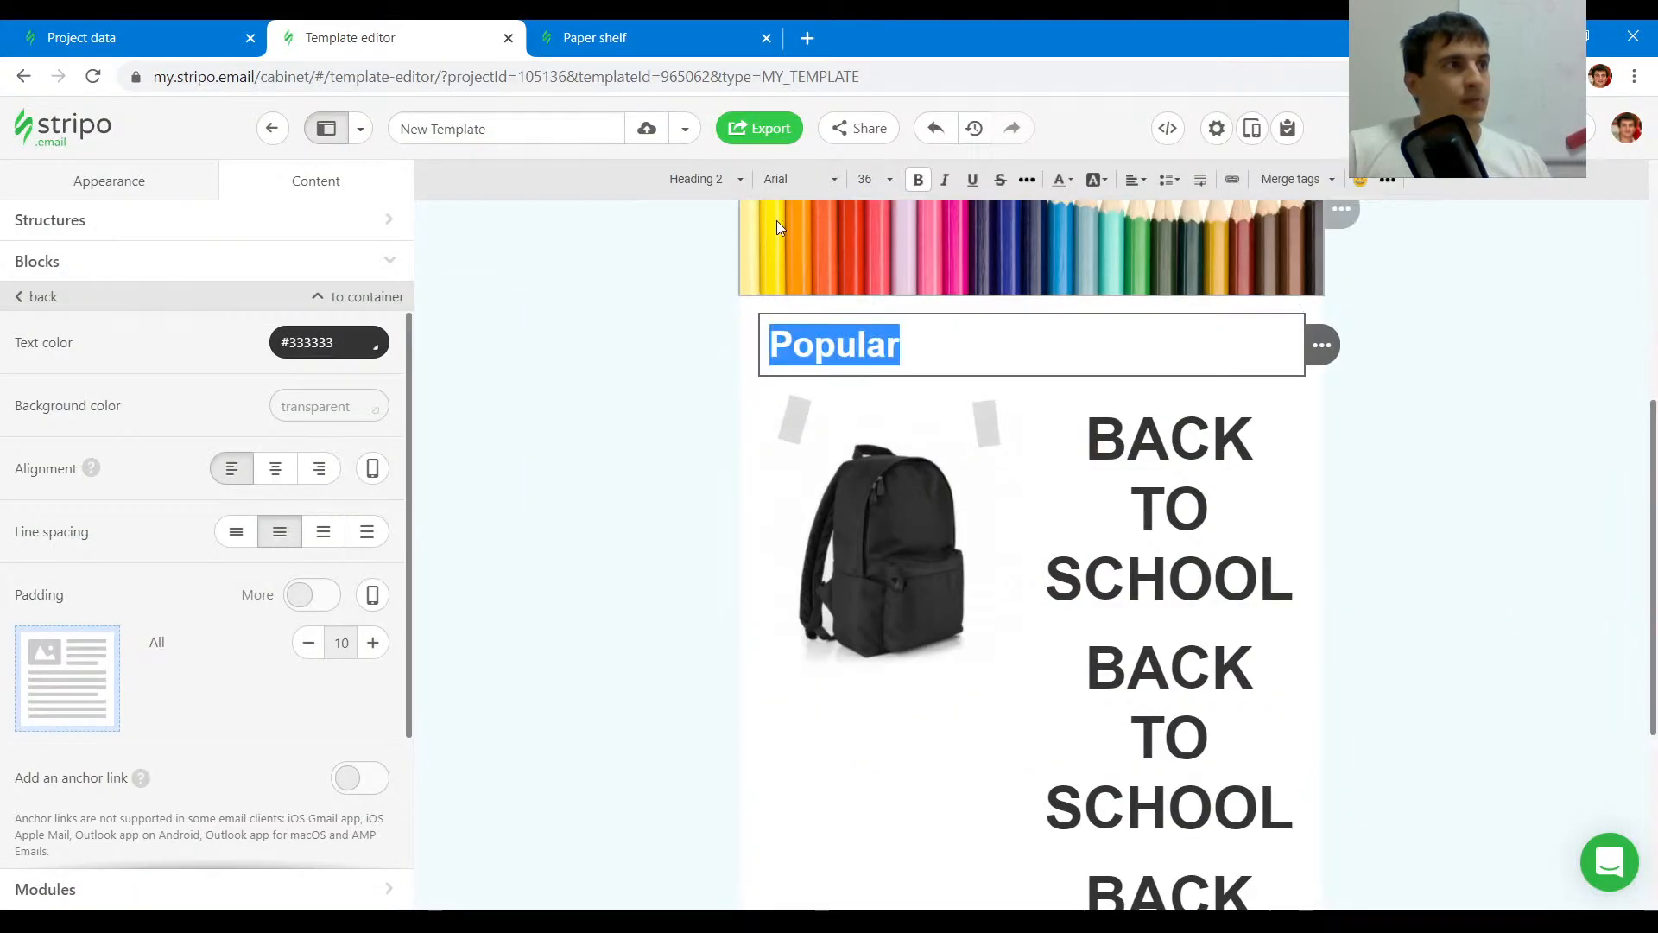
click(806, 179)
scroll(826, 289, up, 2)
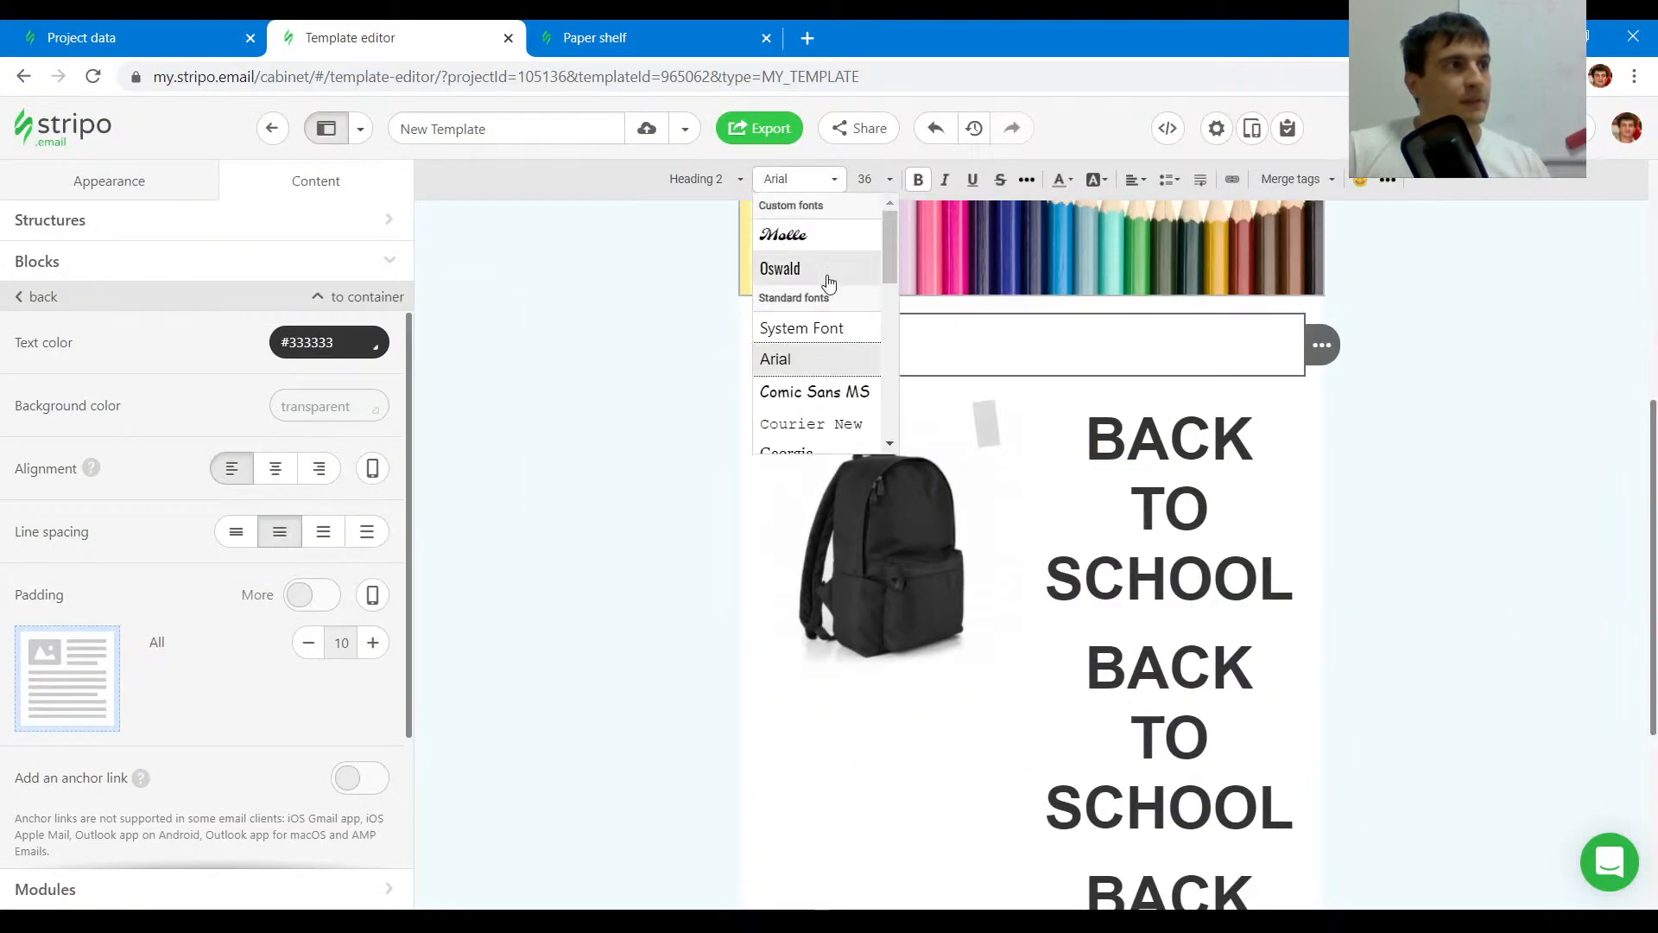
click(826, 270)
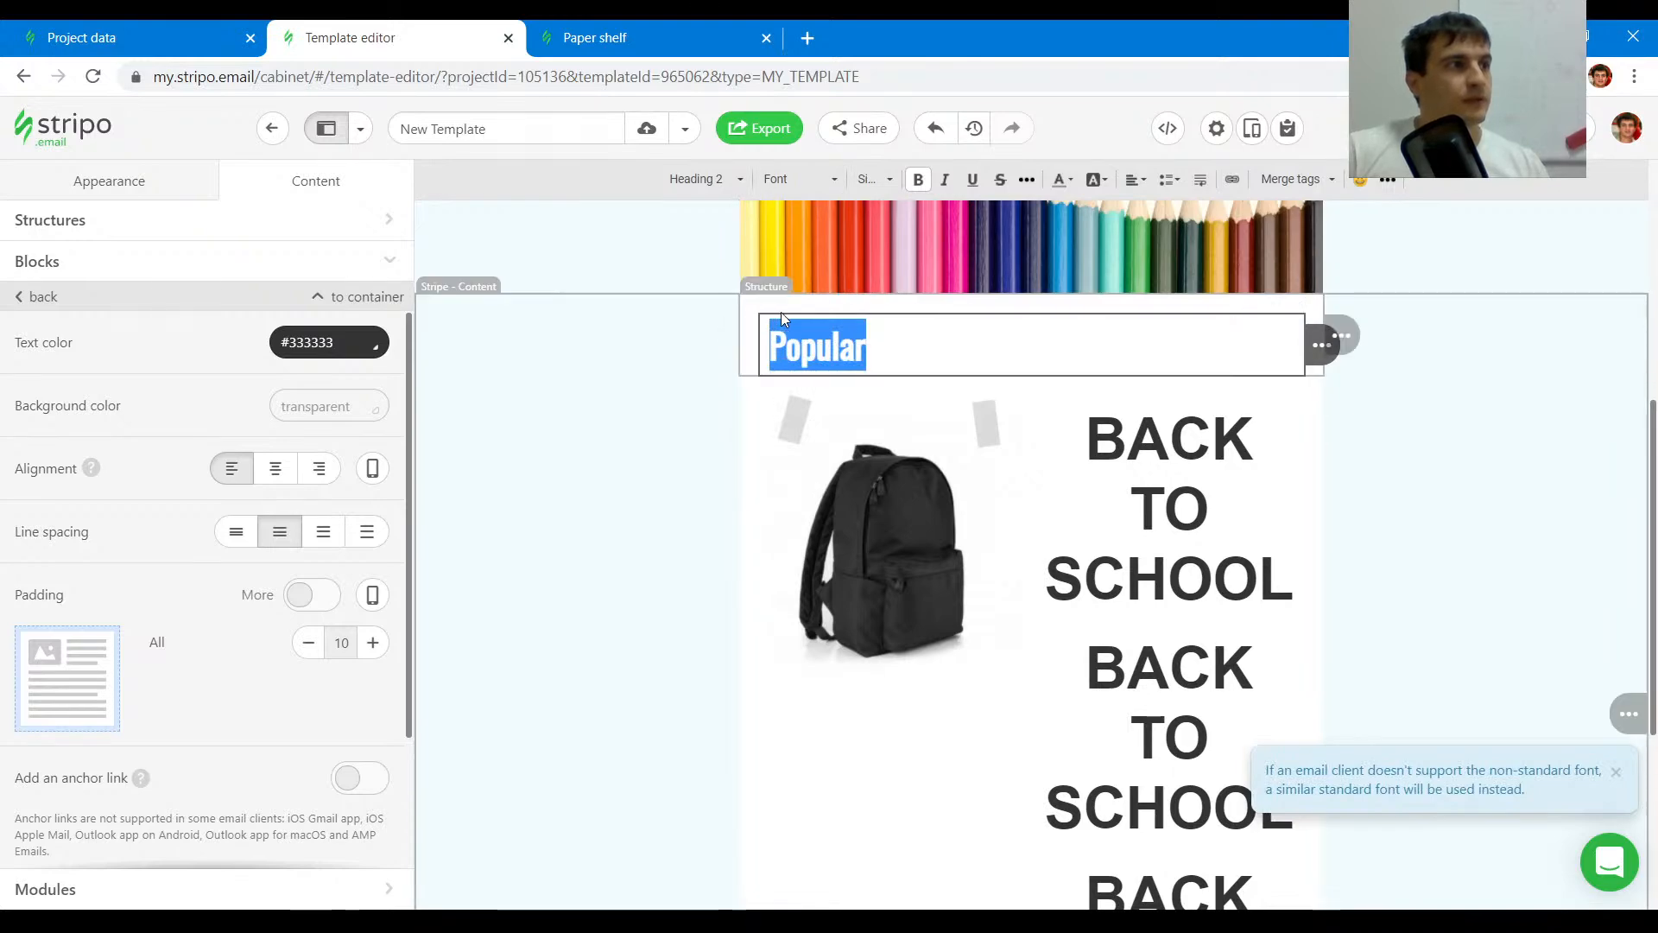
click(780, 311)
- Set the heading structure's top padding to 30, matching the original email
key(ctrl+Tab)
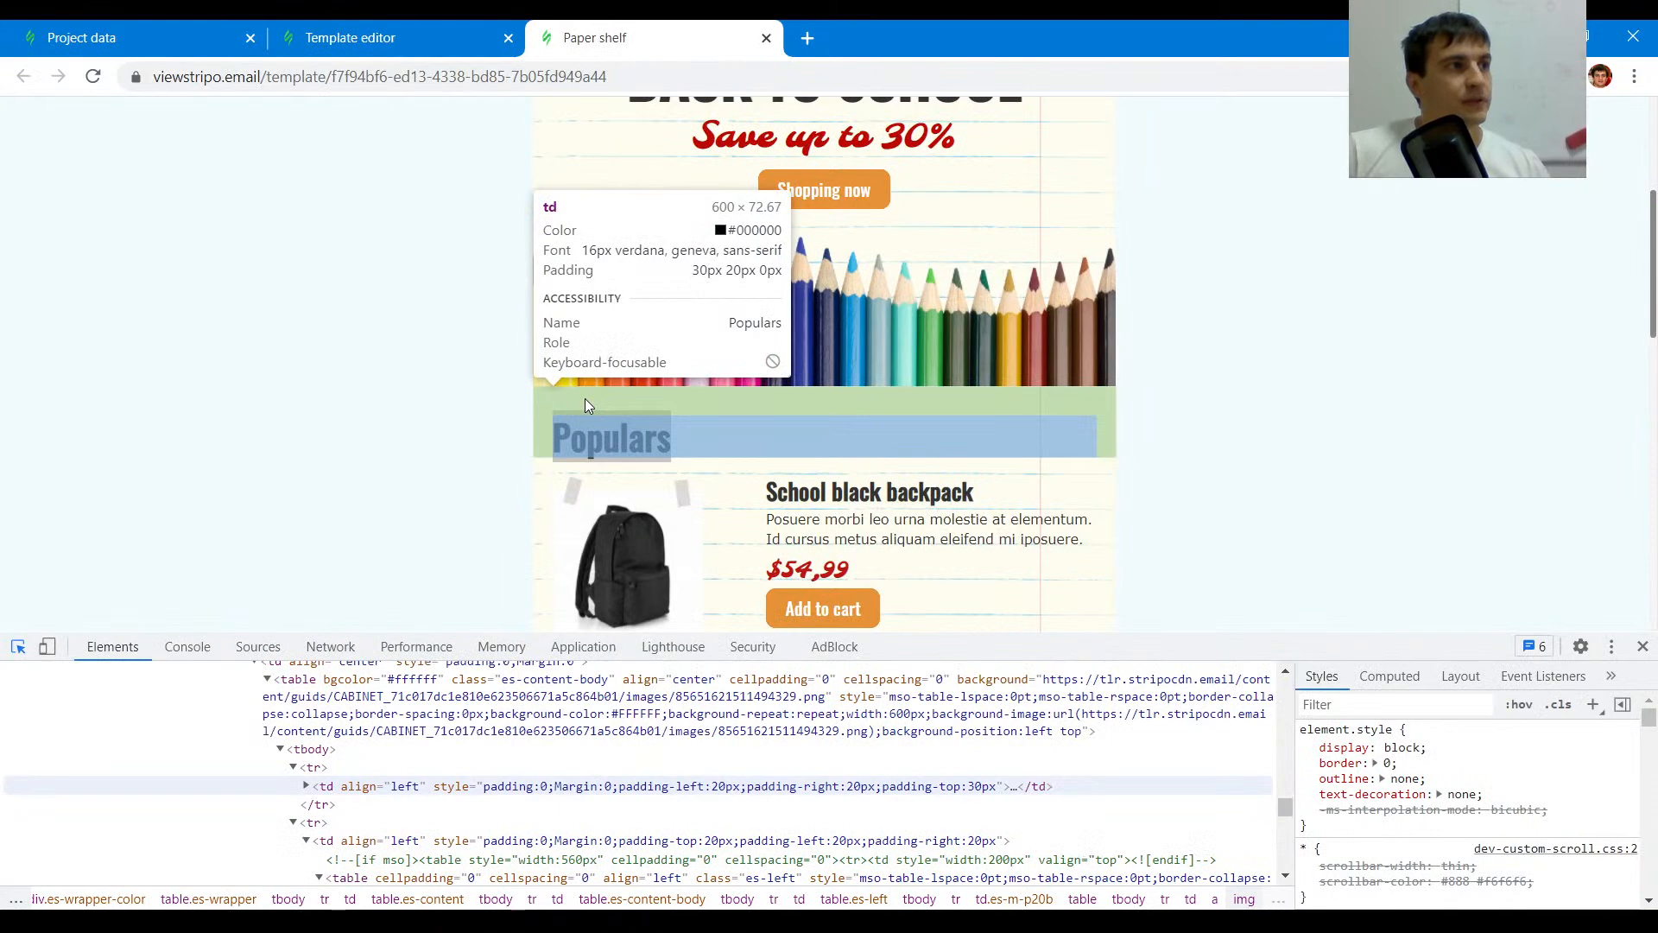
click(584, 397)
key(ctrl+shift+Tab)
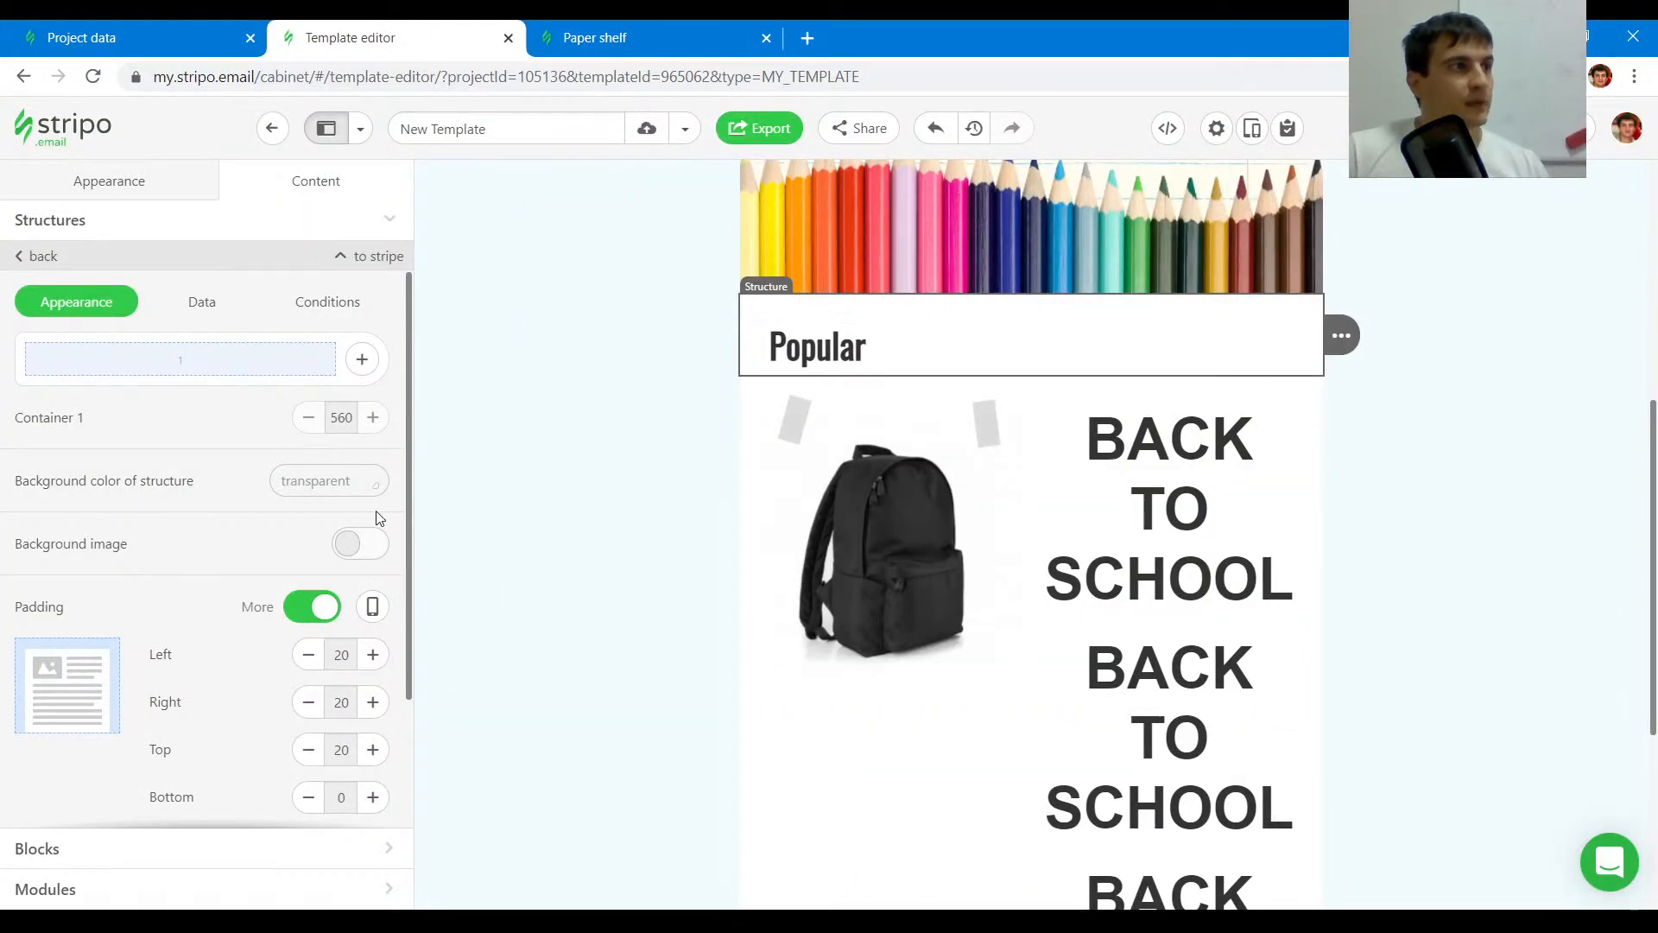
scroll(370, 527, down, 2)
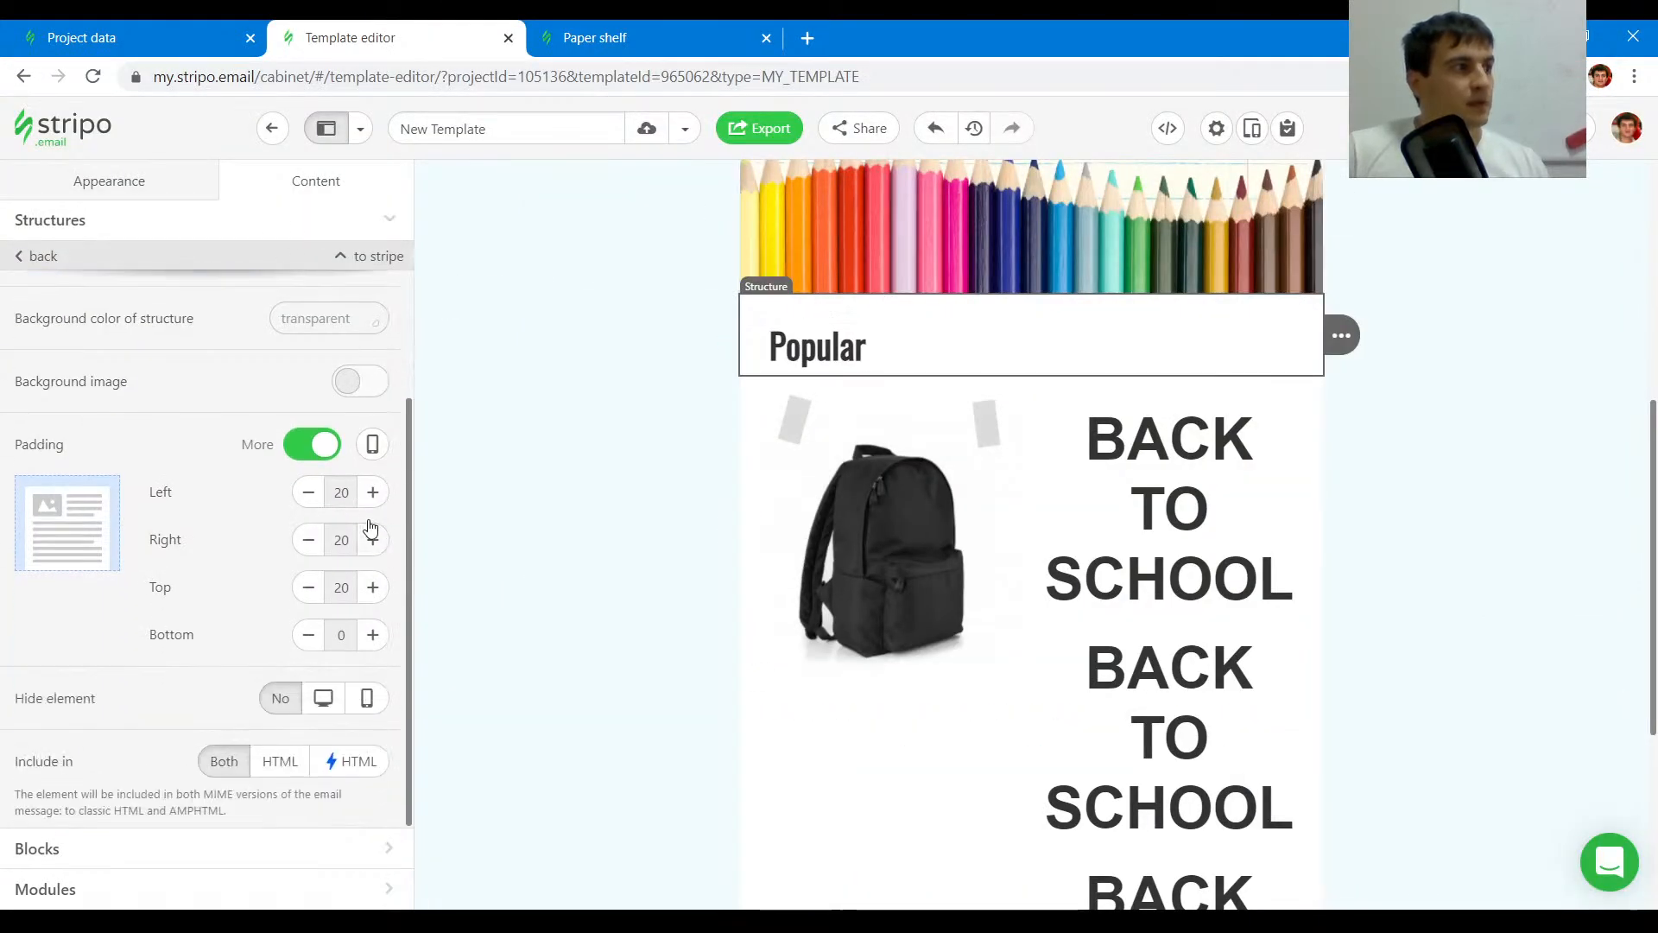
click(373, 588)
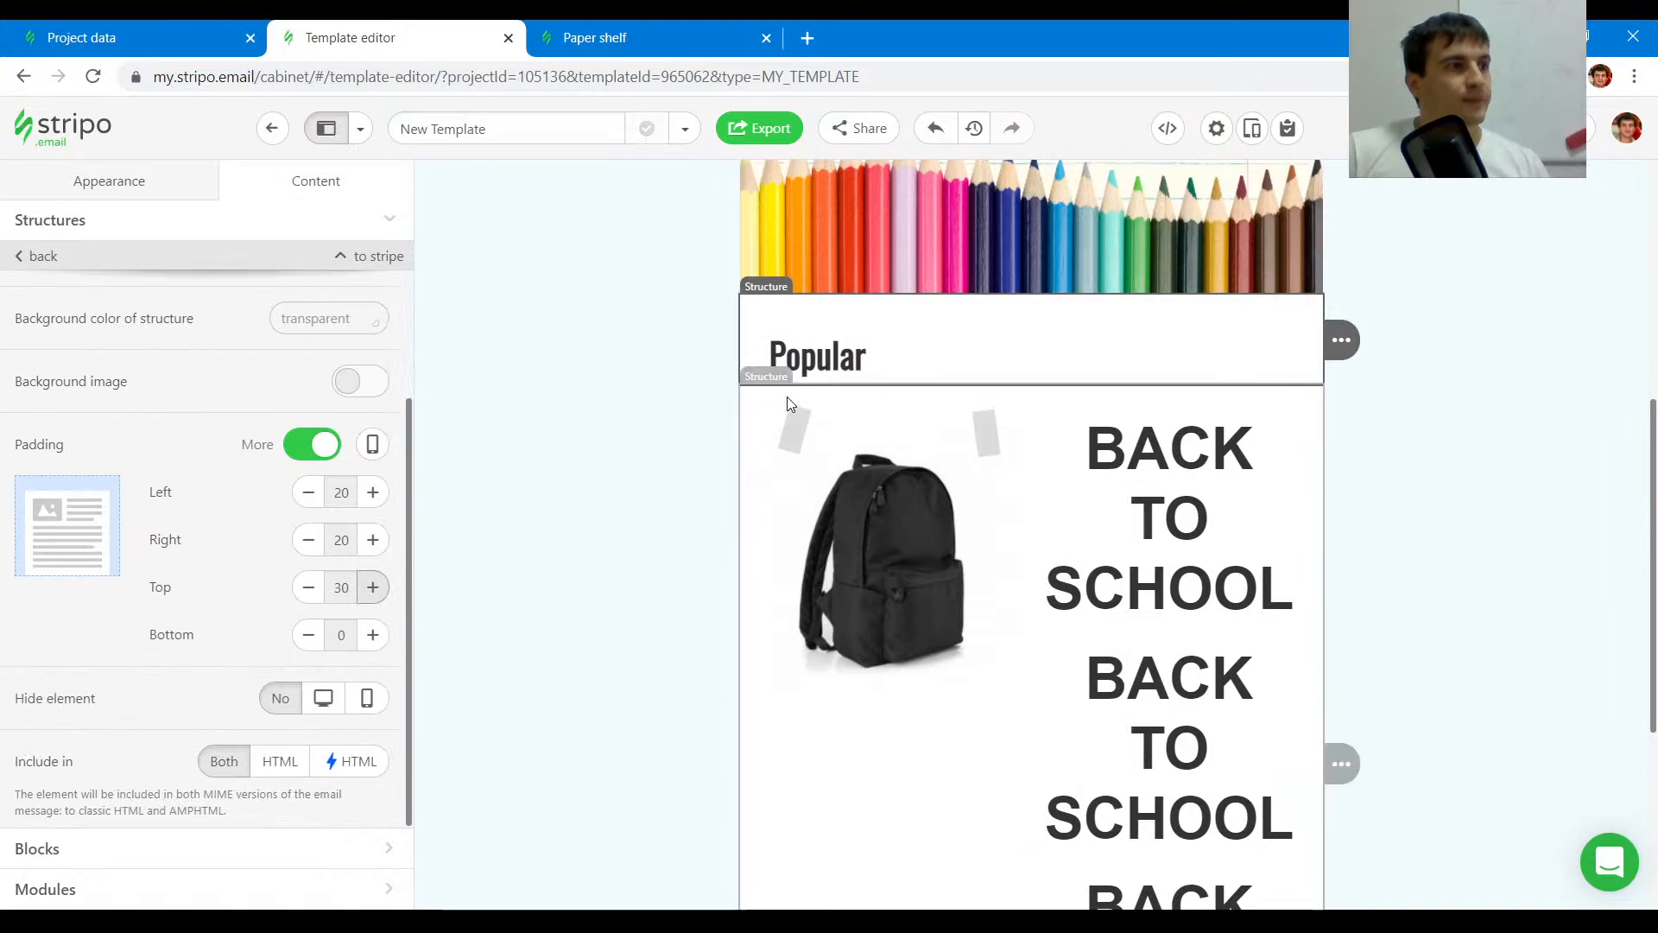
- Set the backpack image's width to 155 px with adjust to width turned off
key(ctrl+Tab)
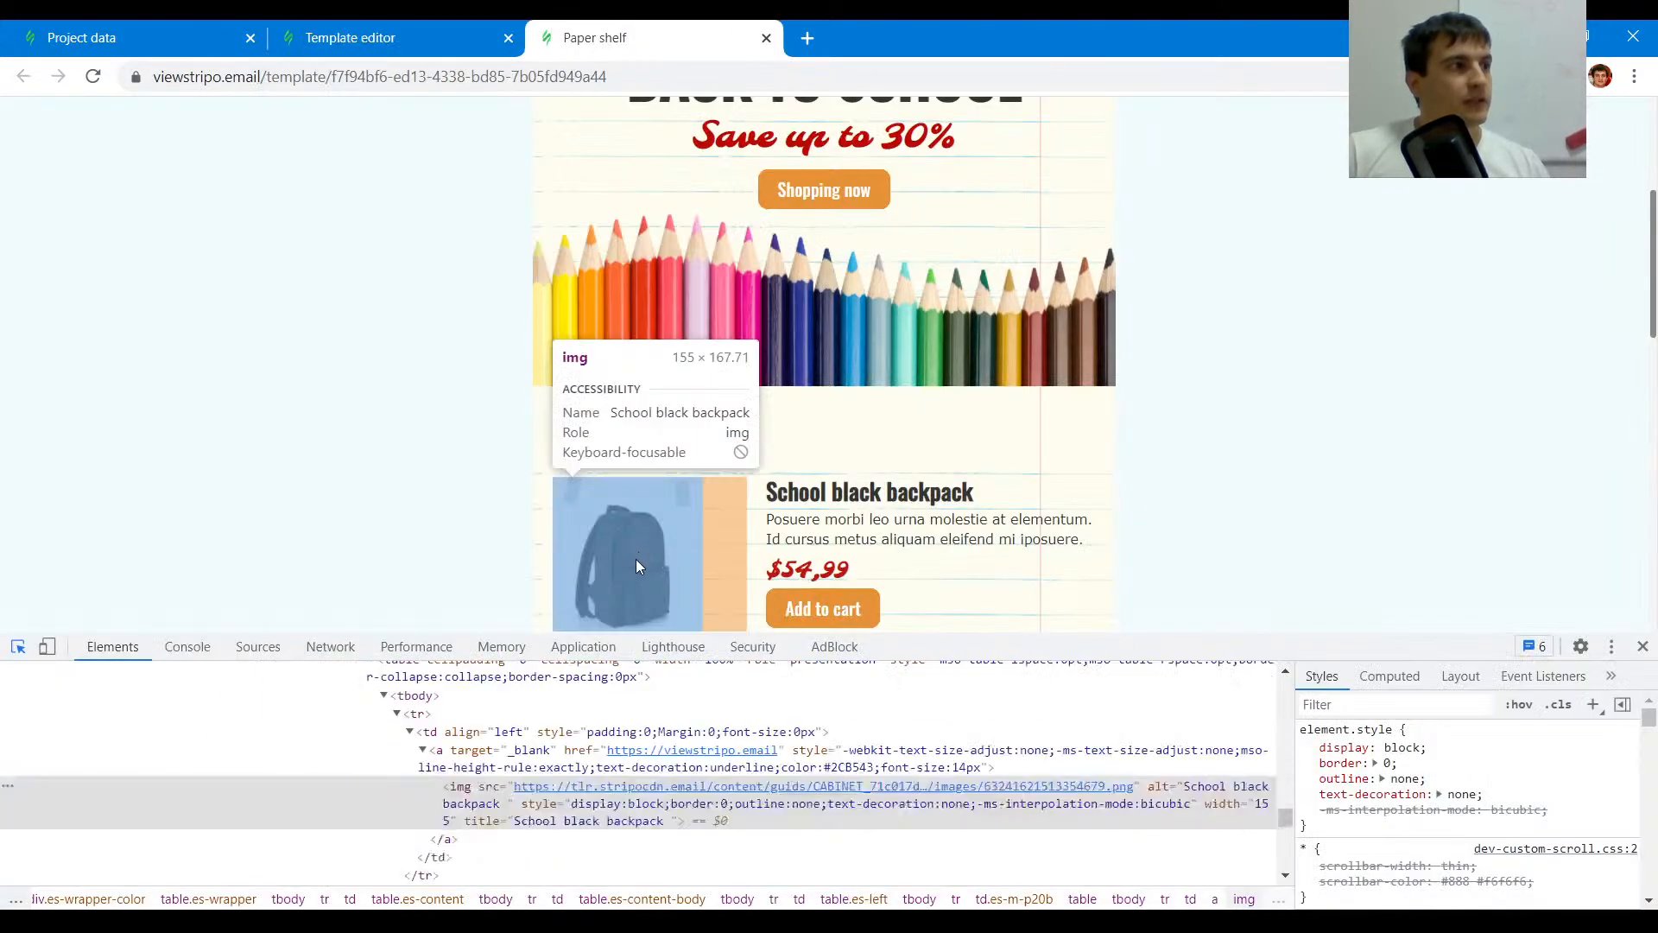
key(ctrl+shift+Tab)
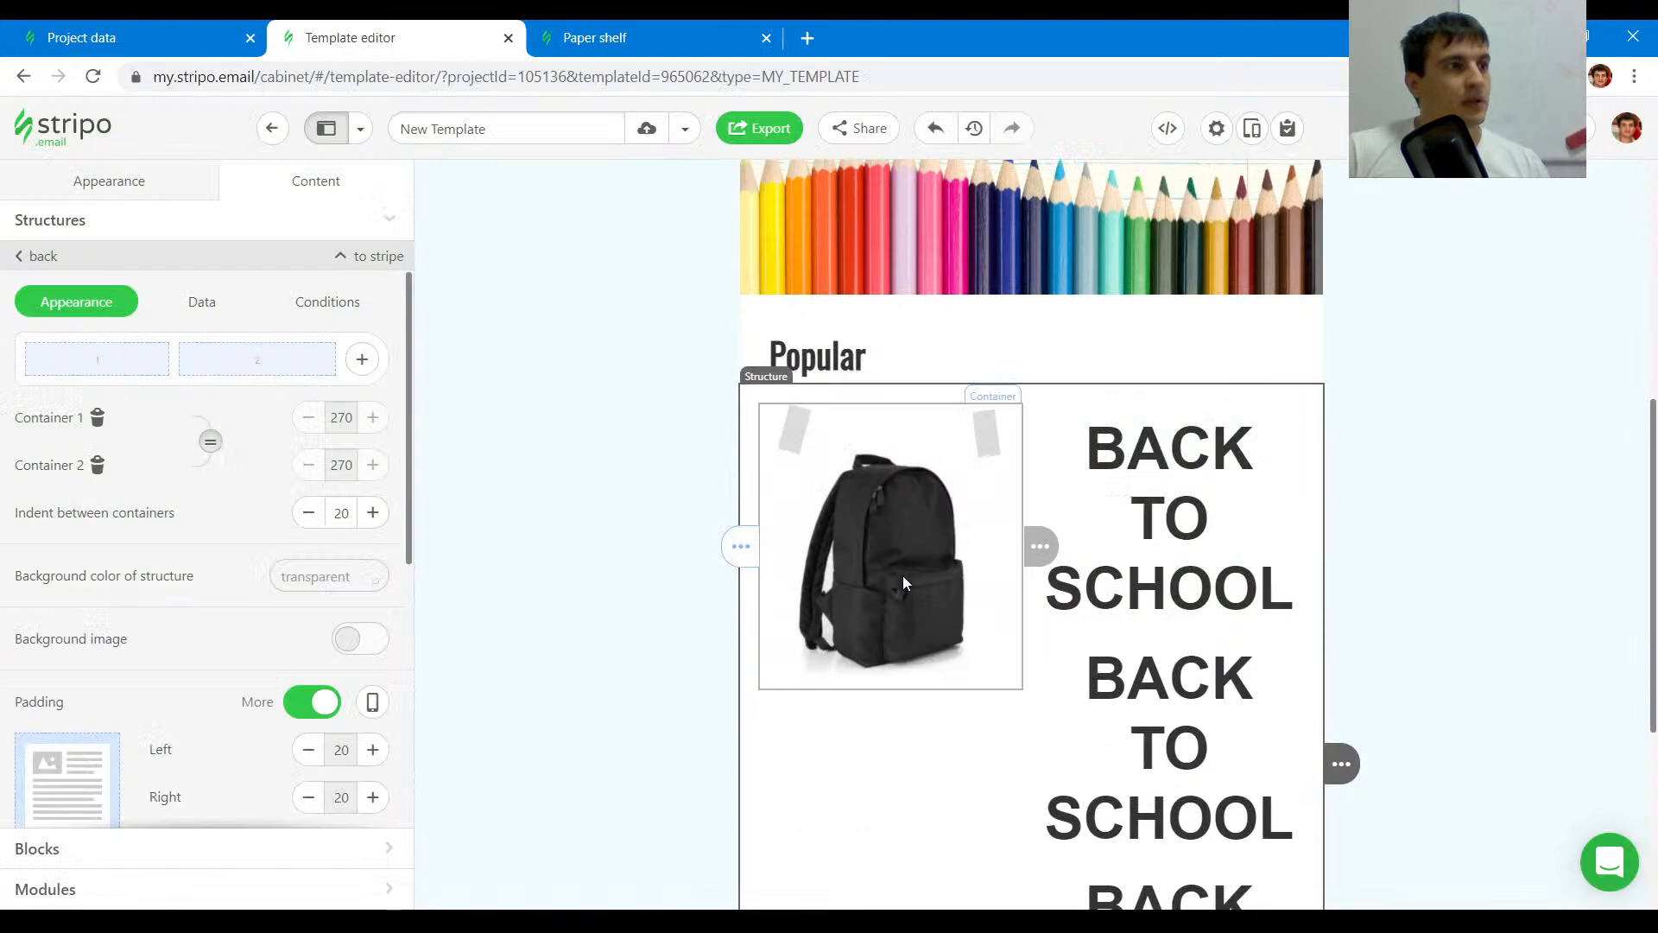
scroll(326, 622, down, 5)
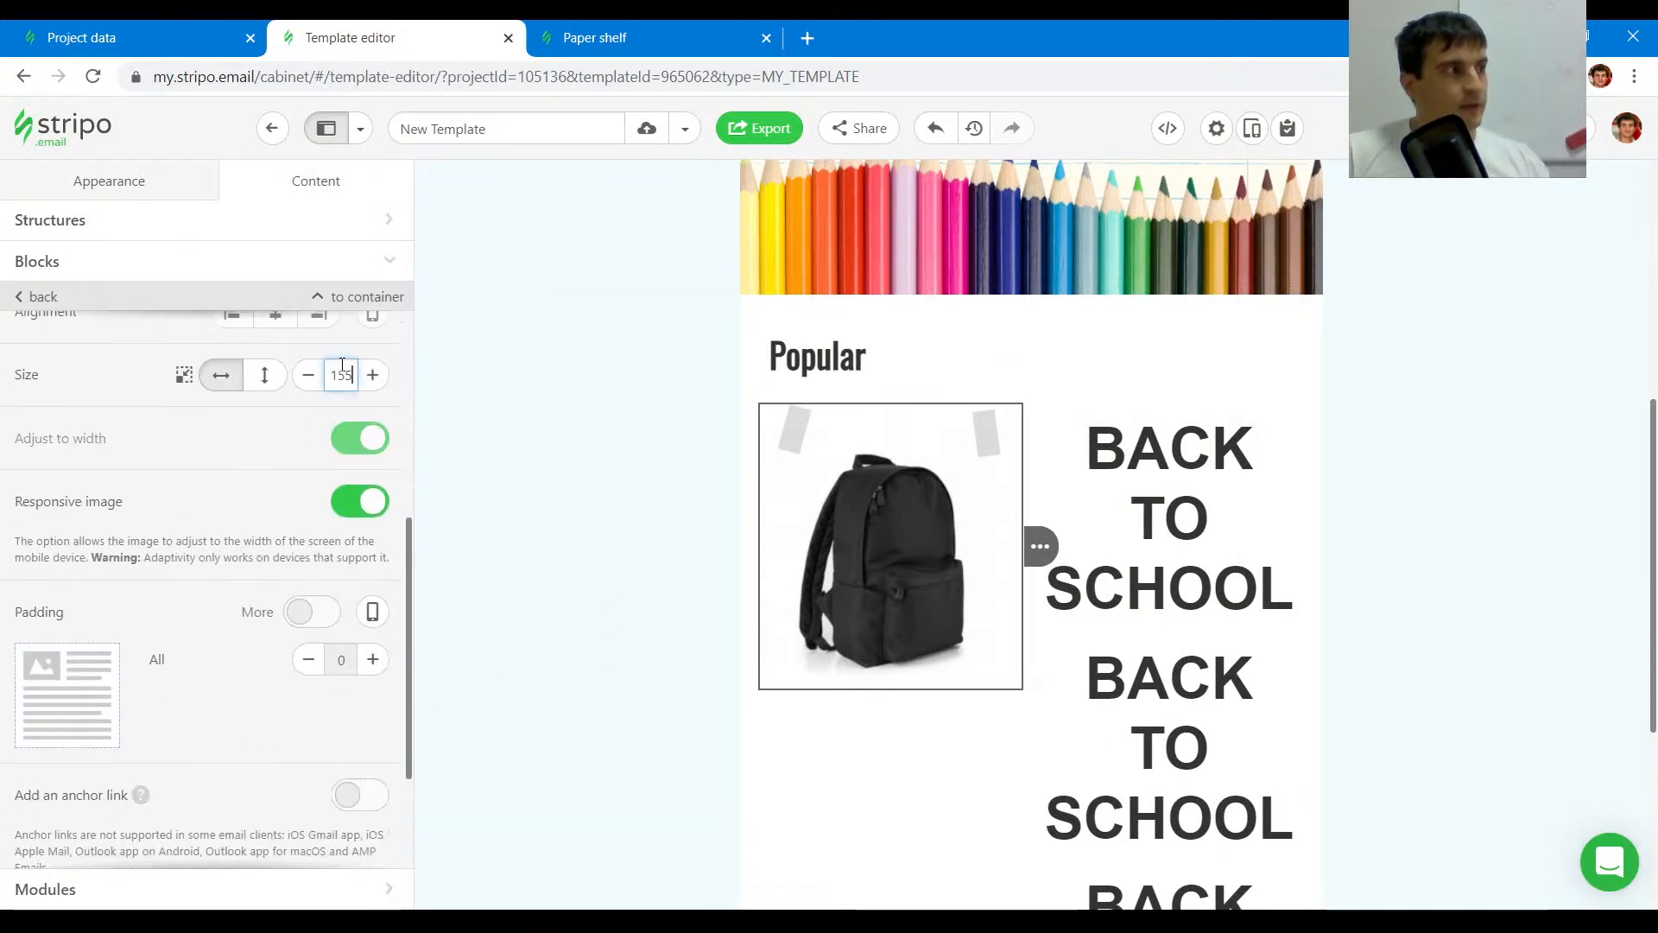
- Copy the product name School black backpack from the original email and paste it into the text block beside the image
key(ctrl+Tab)
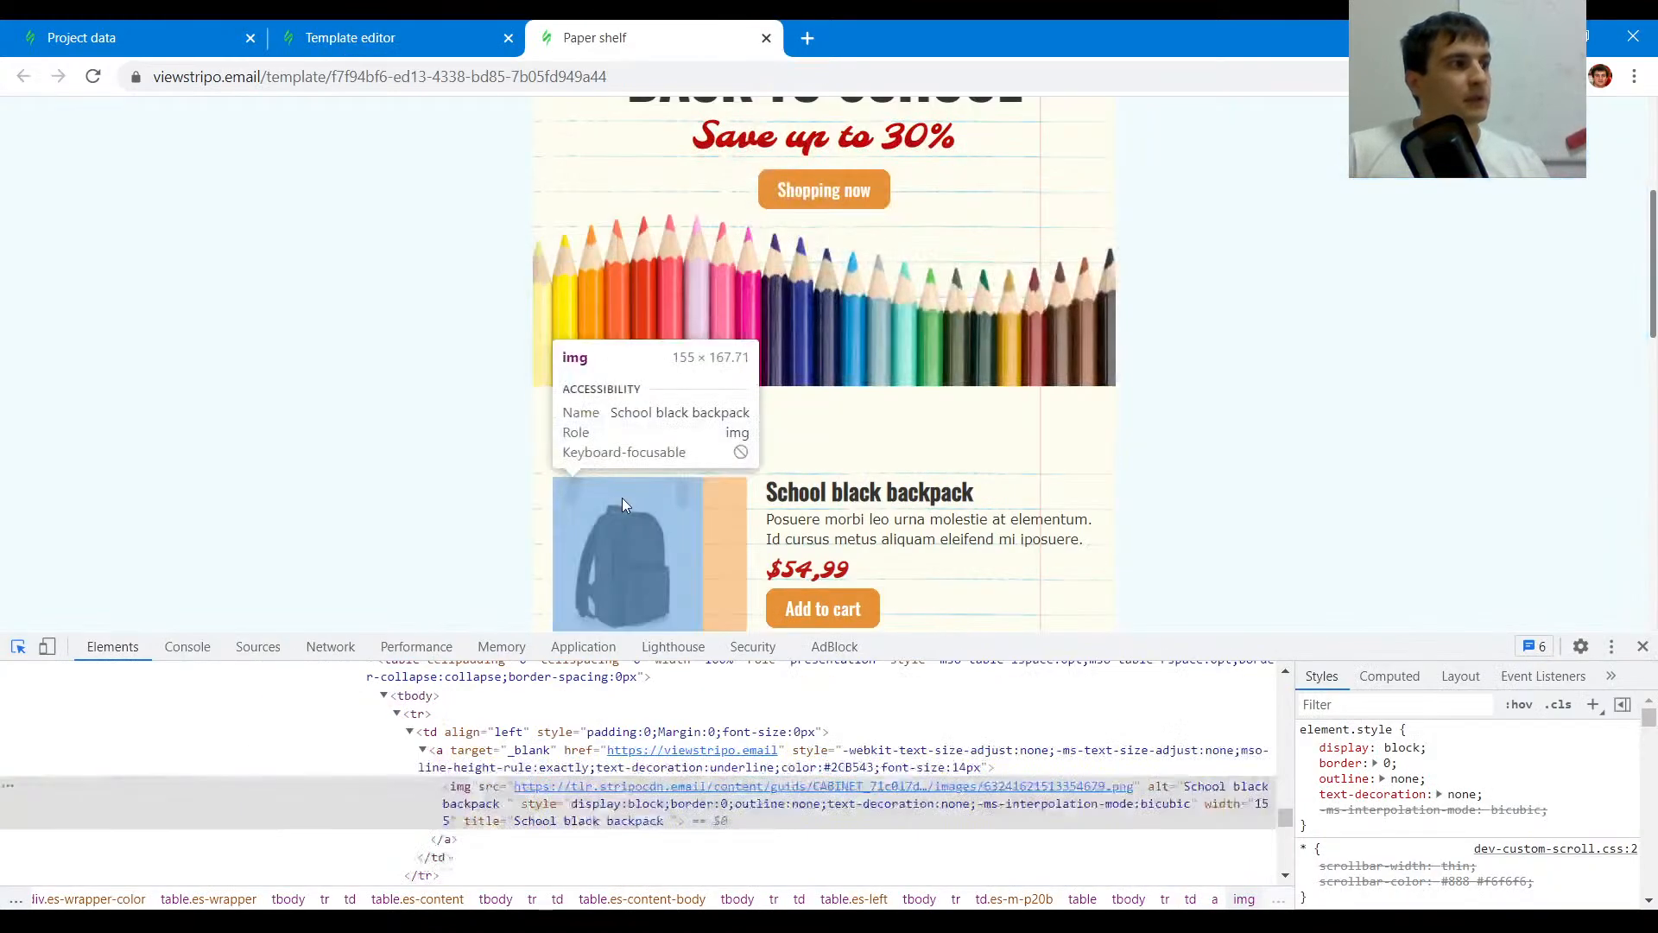
scroll(622, 498, down, 1)
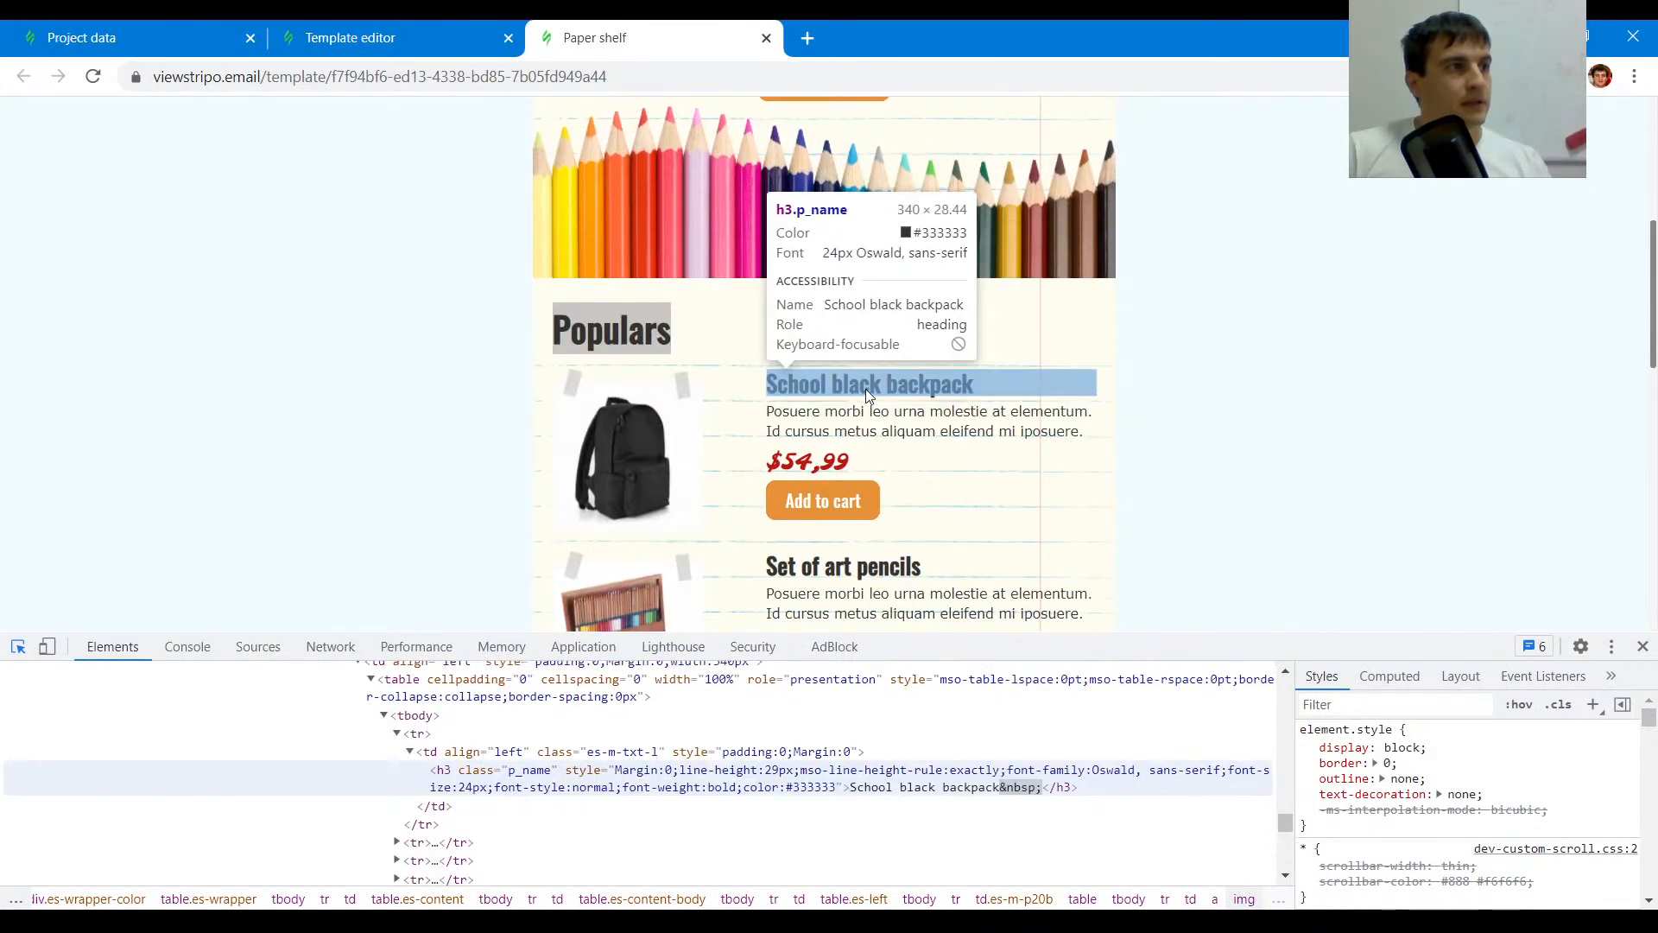
drag(969, 390, 827, 388)
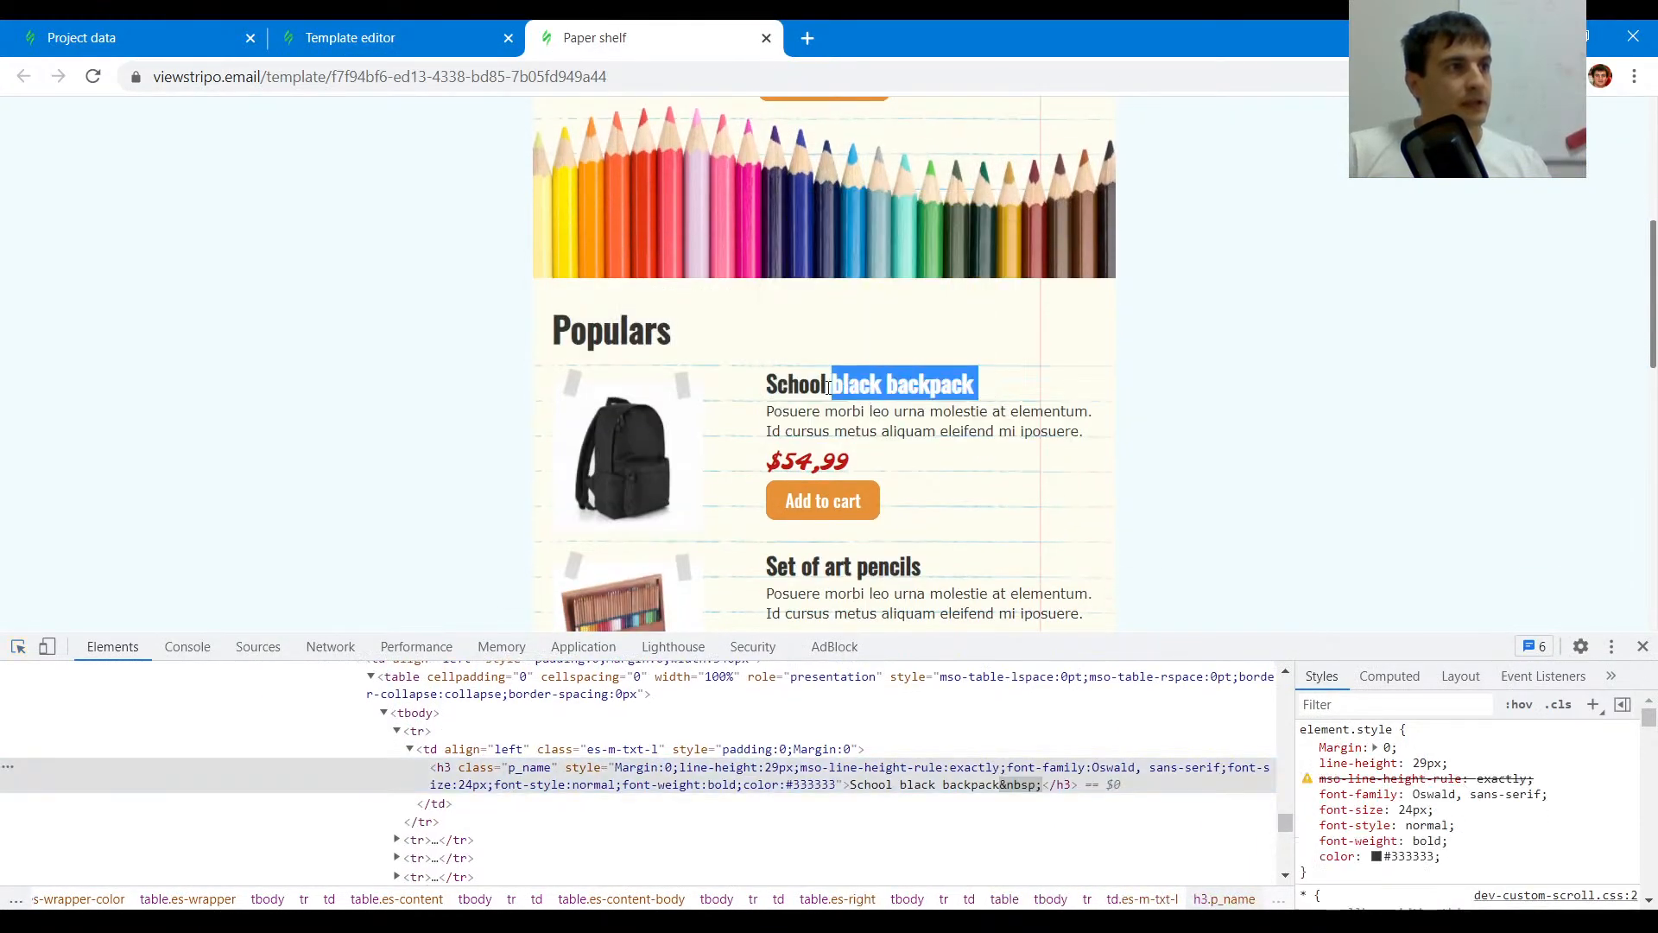
drag(765, 388, 976, 391)
mouse_move(993, 394)
mouse_down()
mouse_move(759, 374)
mouse_move(995, 386)
mouse_up()
key(ctrl+c)
click(780, 376)
click(471, 38)
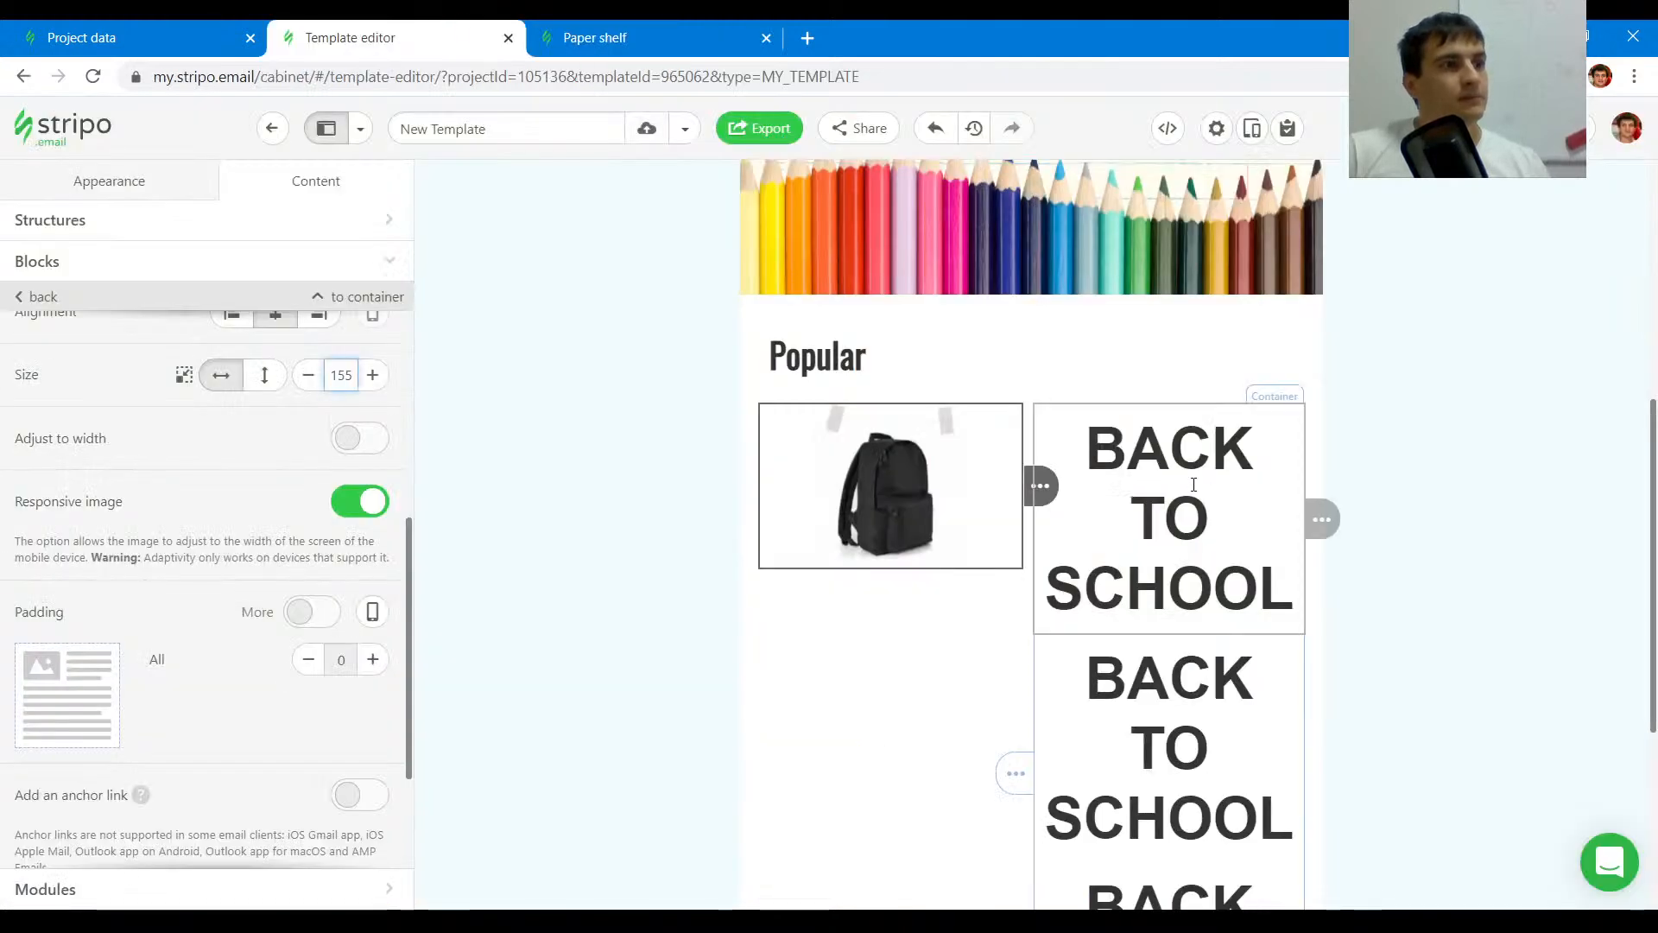
click(1210, 446)
key(ctrl+a)
key(ctrl+v)
scroll(1086, 458, up, 2)
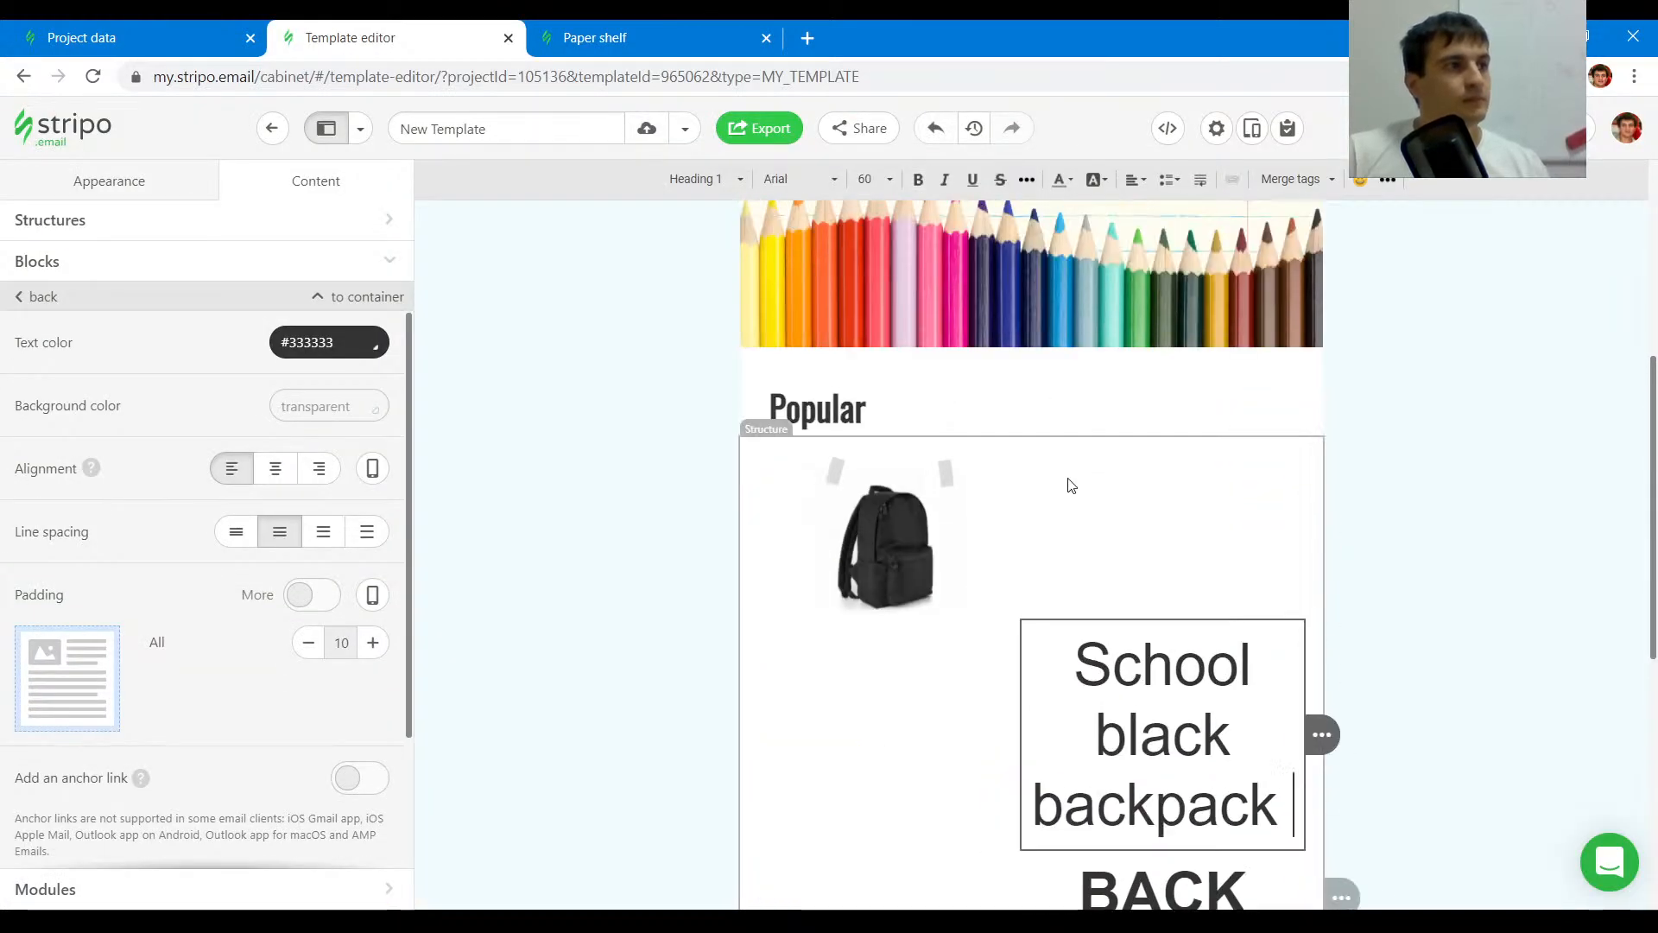
- Copy the product description from the original email and paste it into the next text block in the right column
click(595, 37)
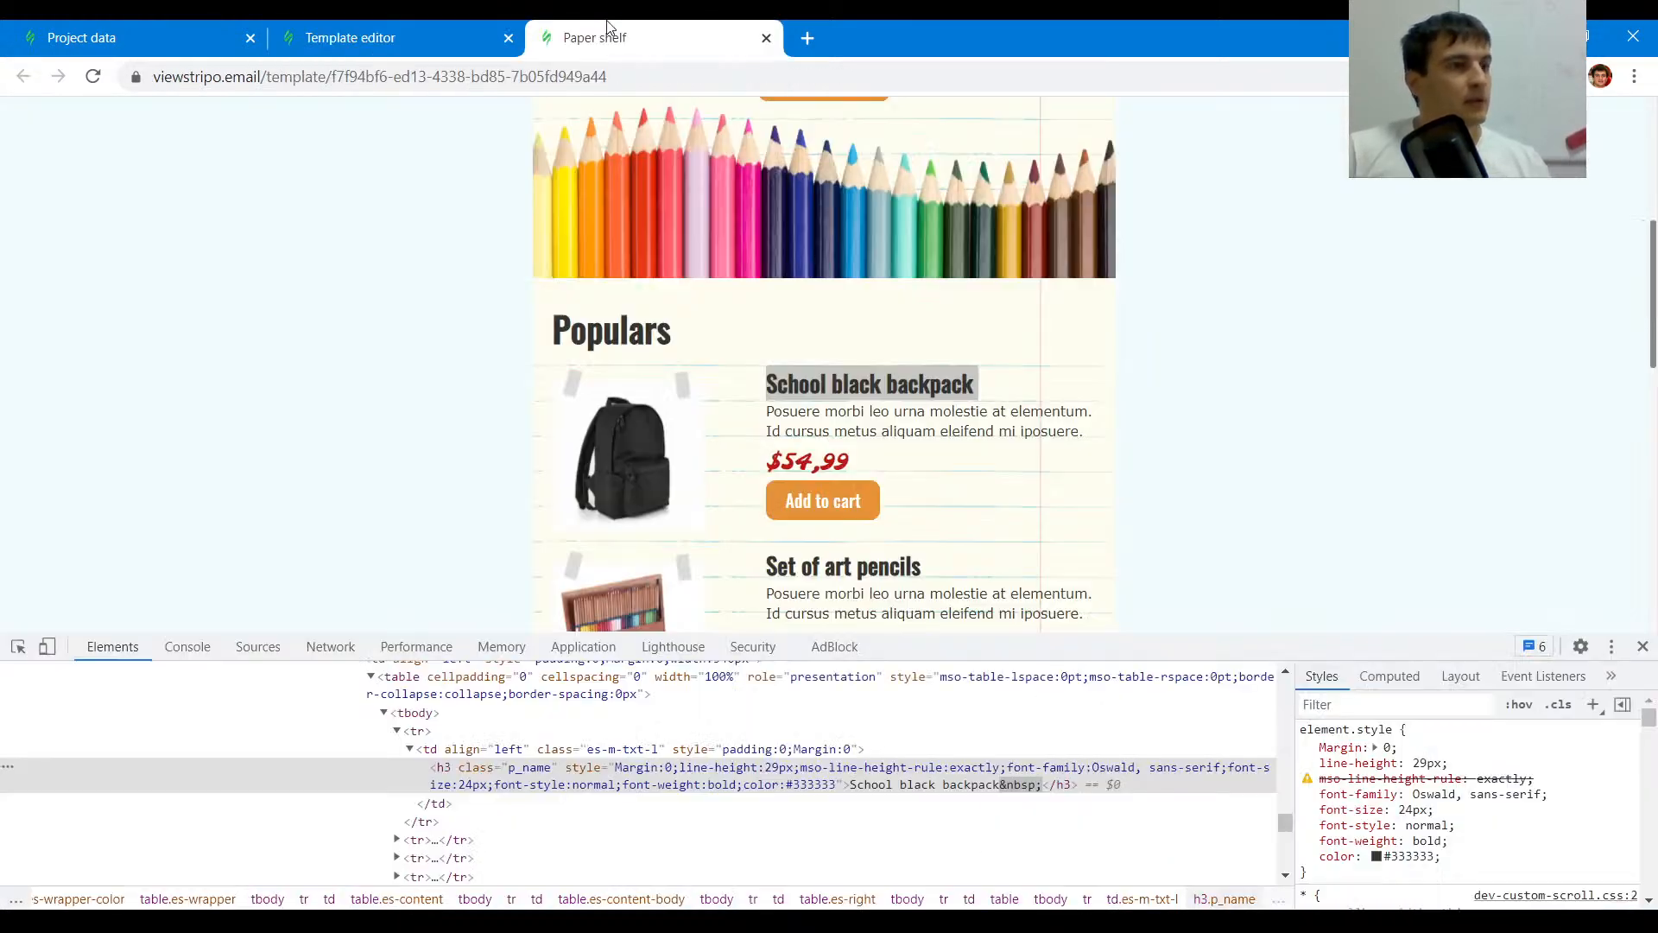
mouse_move(1098, 431)
mouse_down()
mouse_move(793, 432)
mouse_move(1115, 437)
mouse_move(1095, 437)
mouse_up()
click(778, 414)
click(385, 35)
scroll(1063, 788, down, 3)
click(1149, 637)
key(ctrl+v)
key(ctrl+a)
key(ctrl+v)
- Resize the product structure's columns to about 201 and 339 px by moving the divider
key(ctrl+minus)
scroll(855, 581, up, 4)
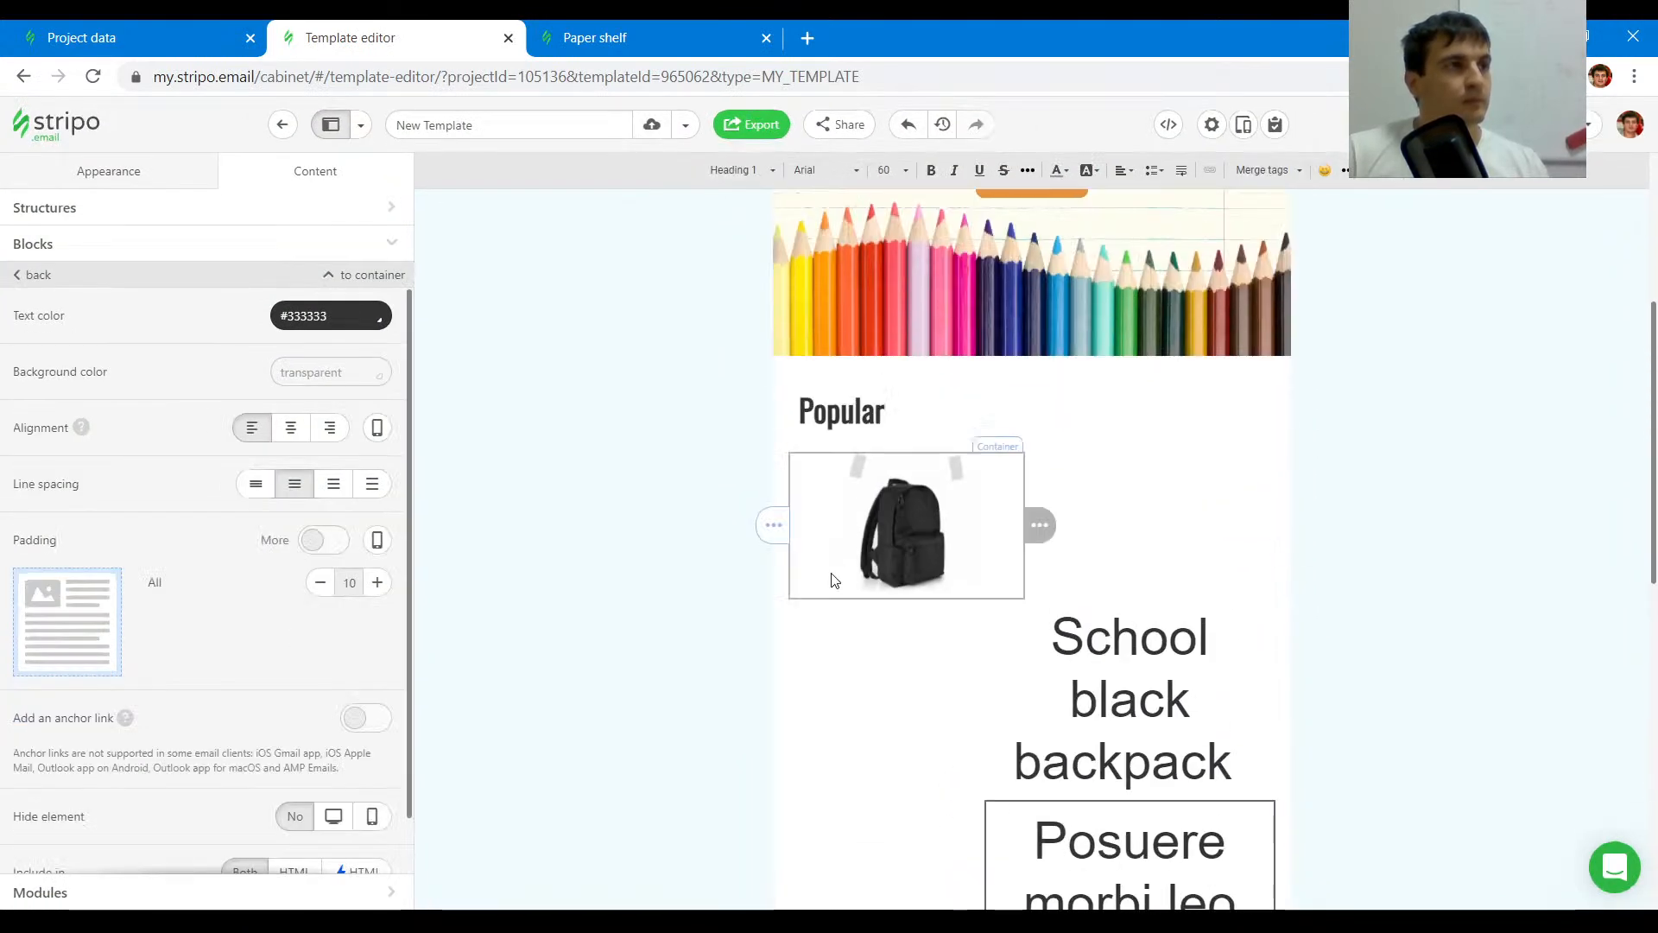
click(866, 670)
click(957, 472)
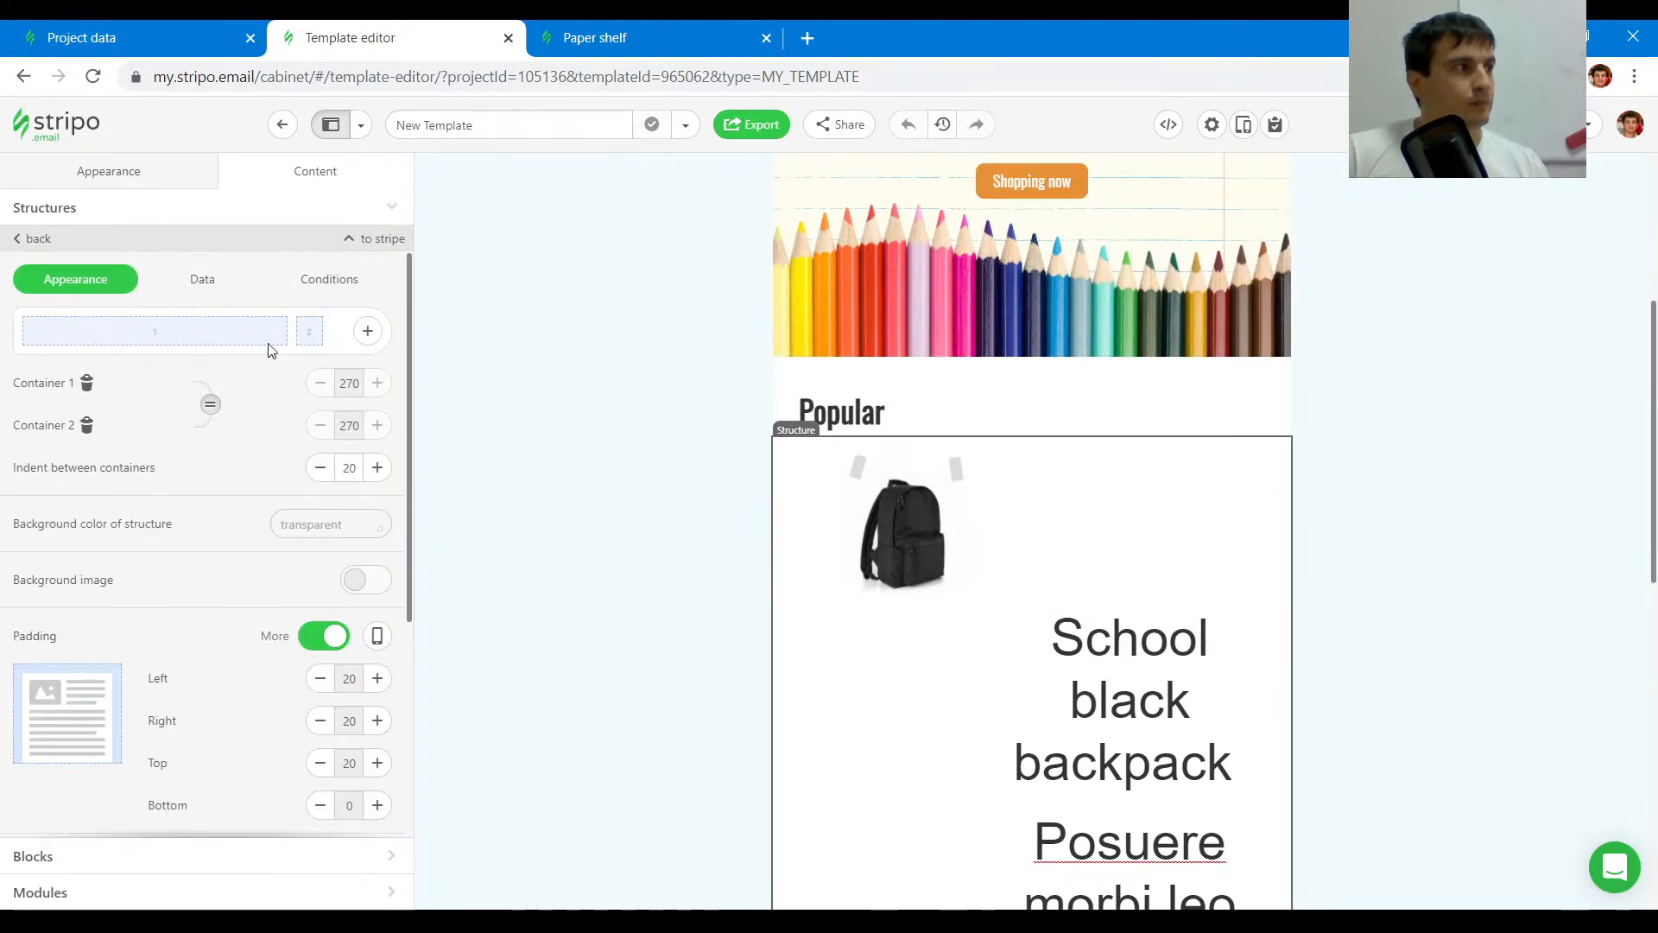
click(211, 409)
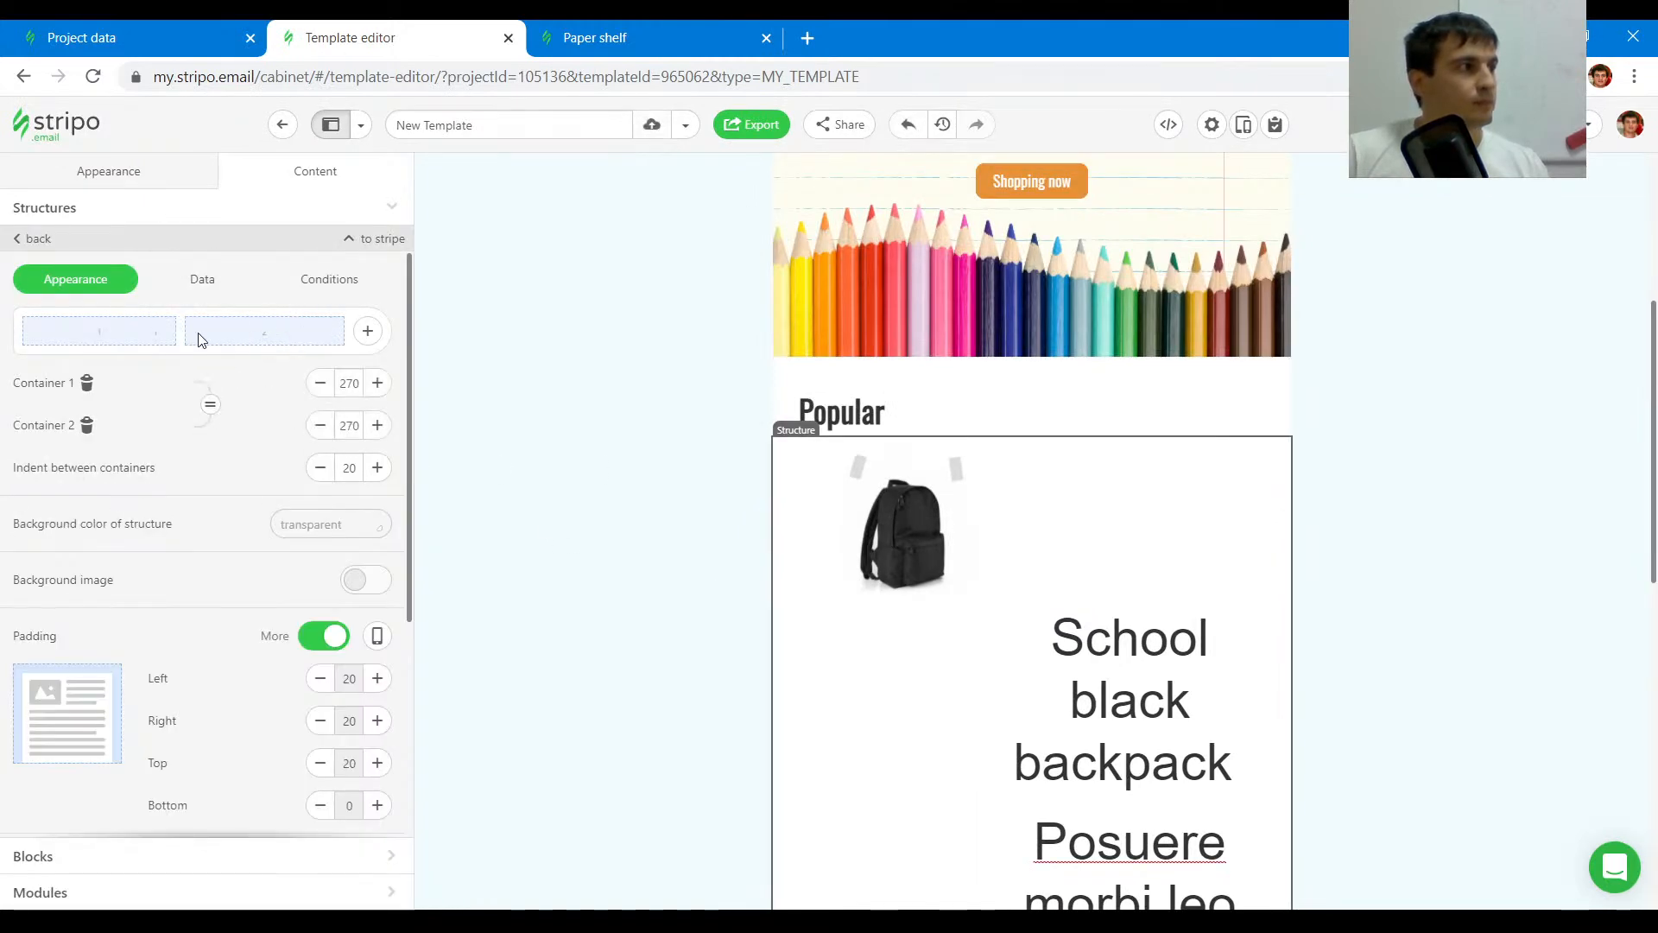
drag(183, 336, 143, 335)
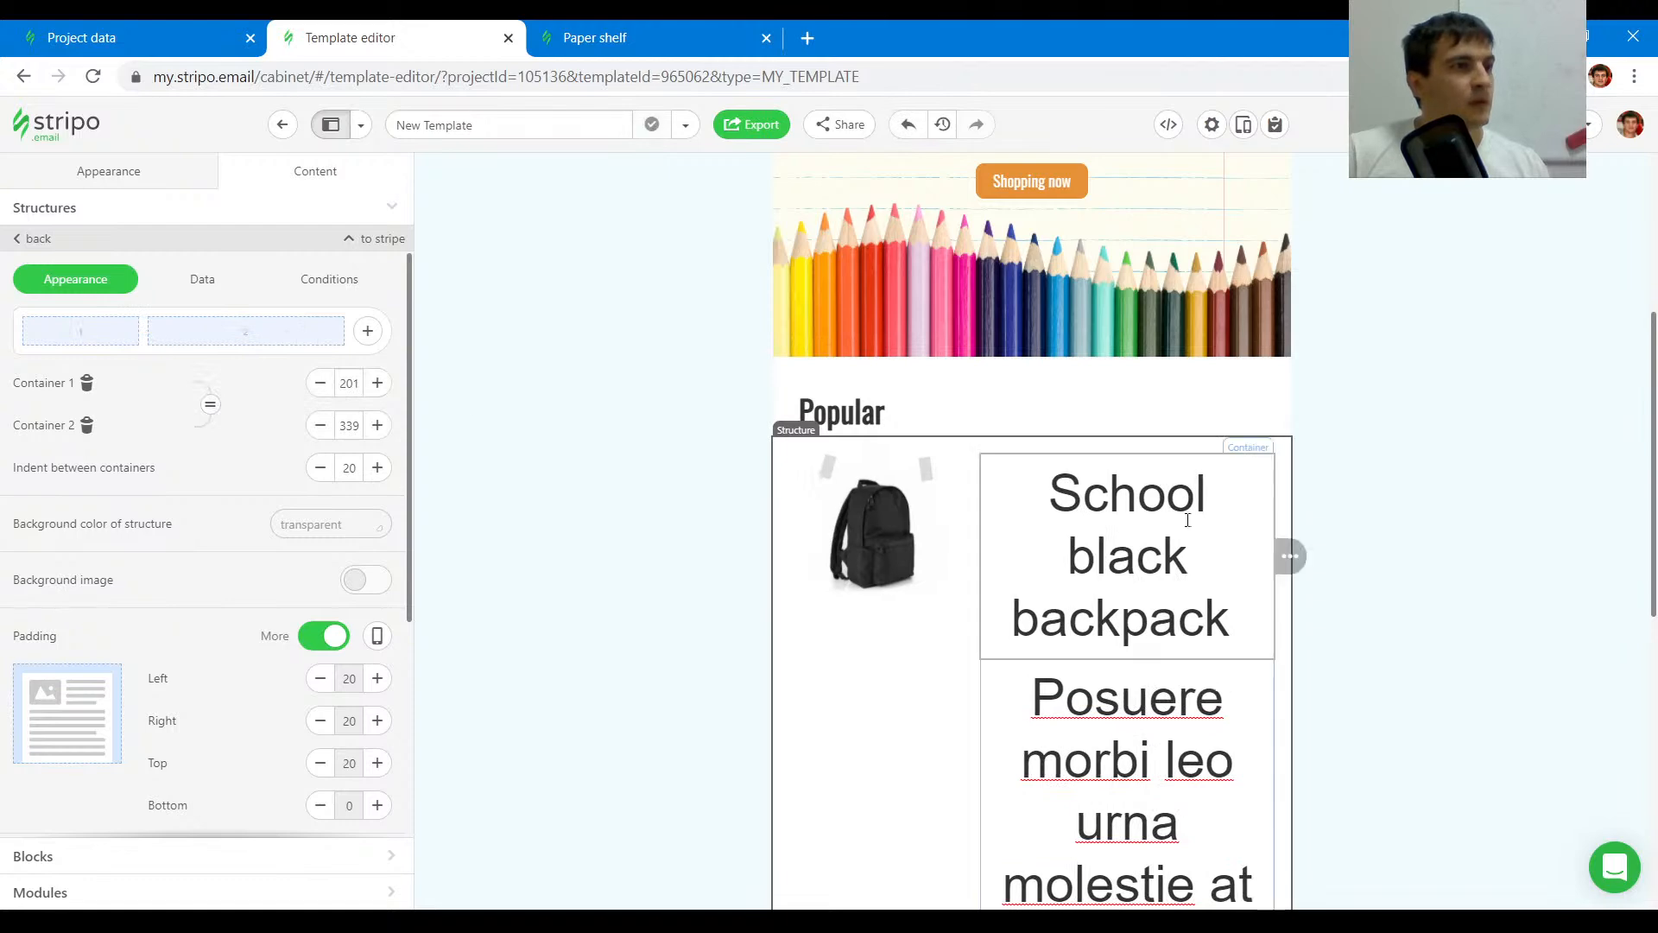
- Set the product description's font size to 14, matching the original email's description
scroll(1137, 570, down, 5)
click(1114, 359)
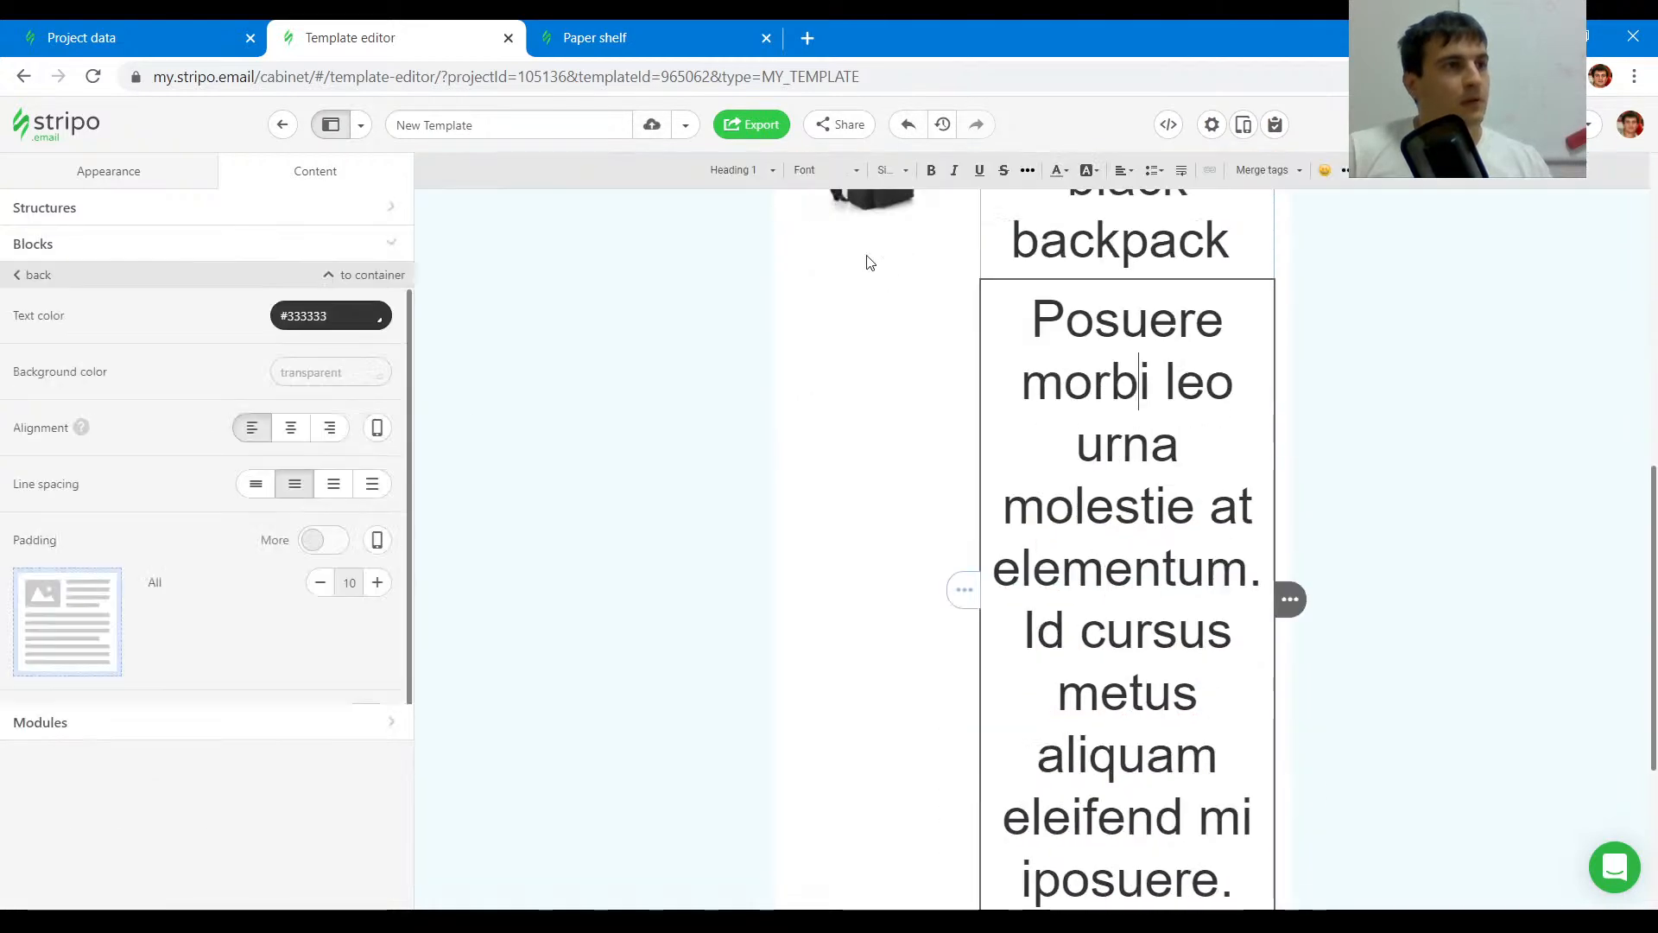
scroll(1114, 359, up, 4)
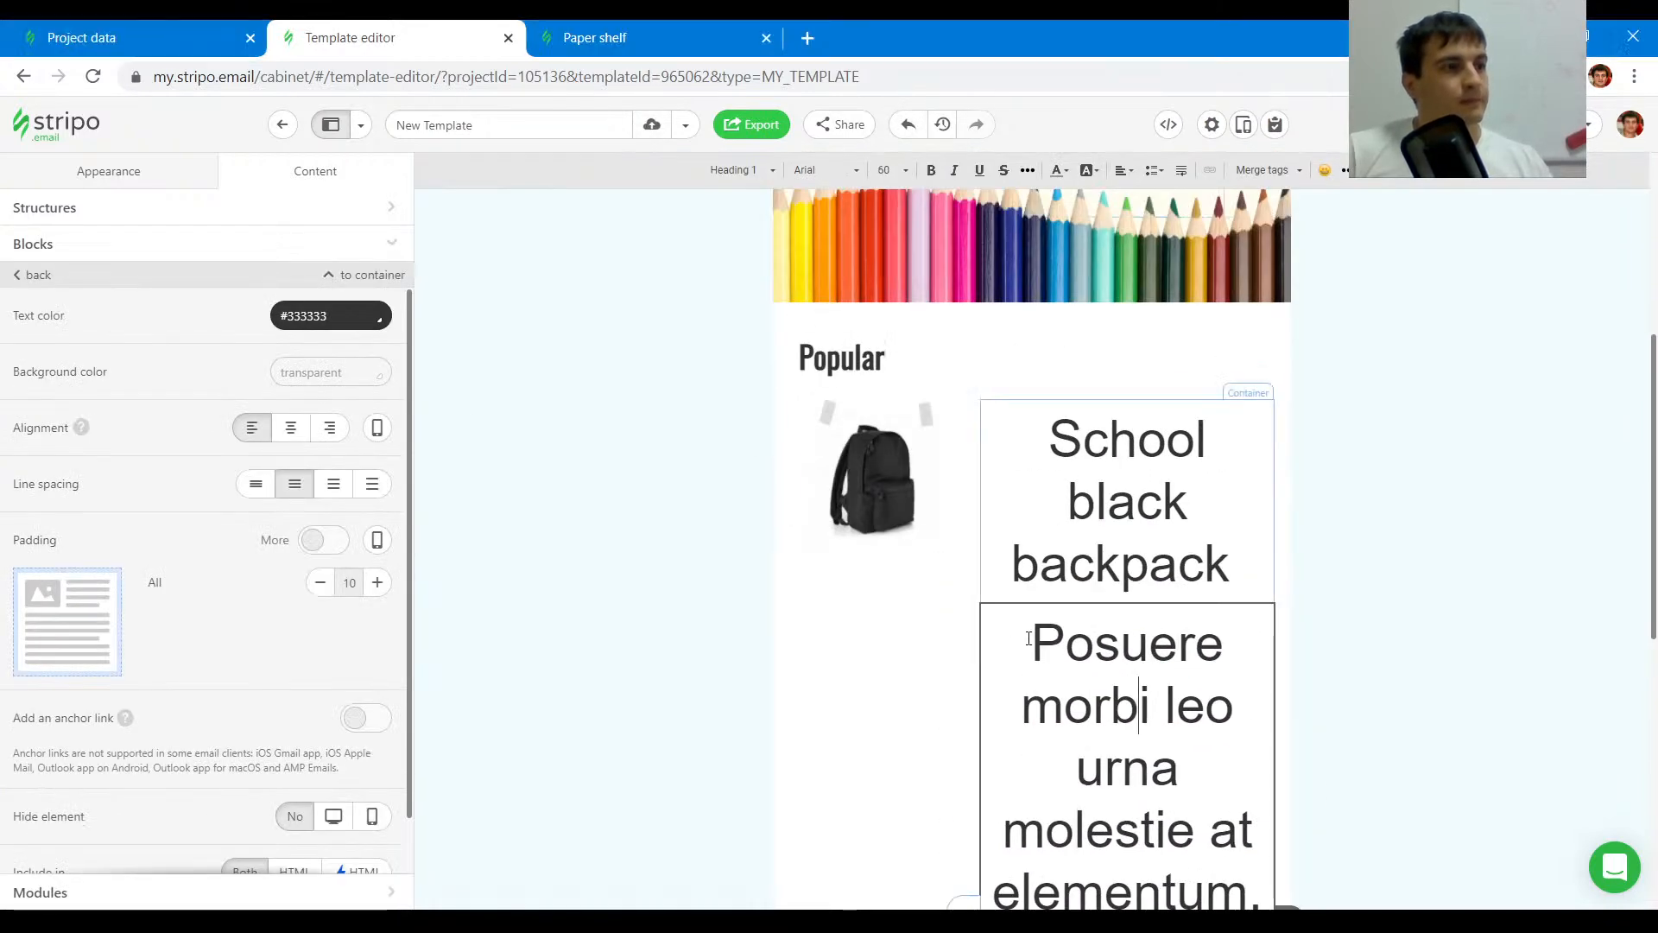
triple_click(1125, 689)
click(648, 37)
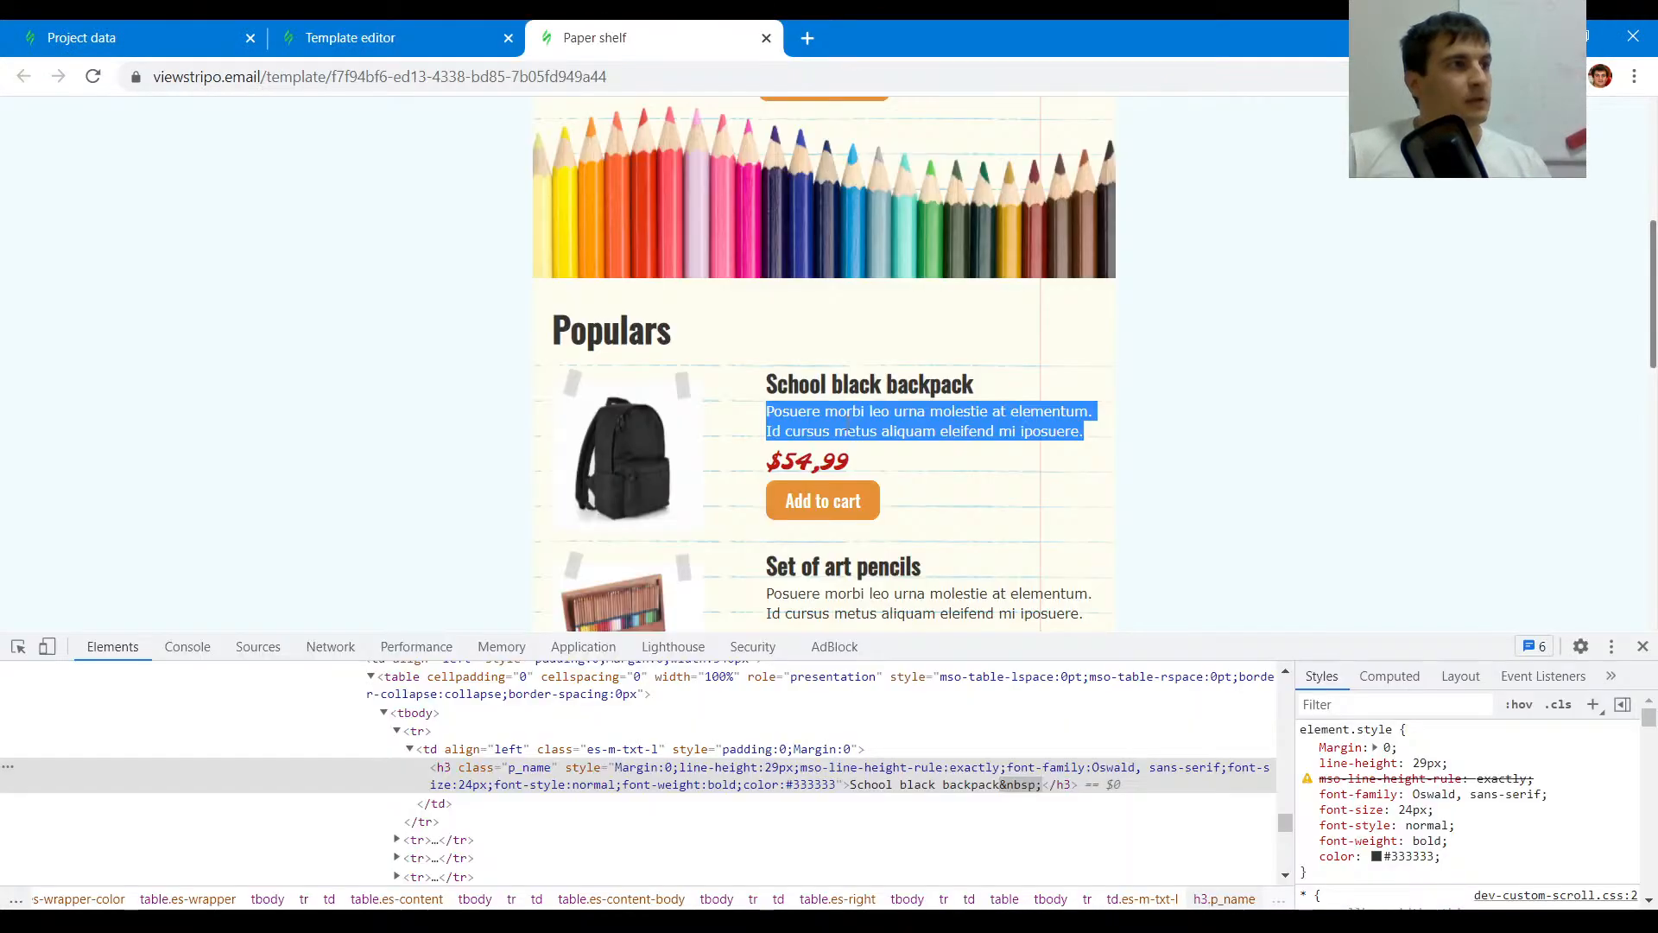
click(18, 646)
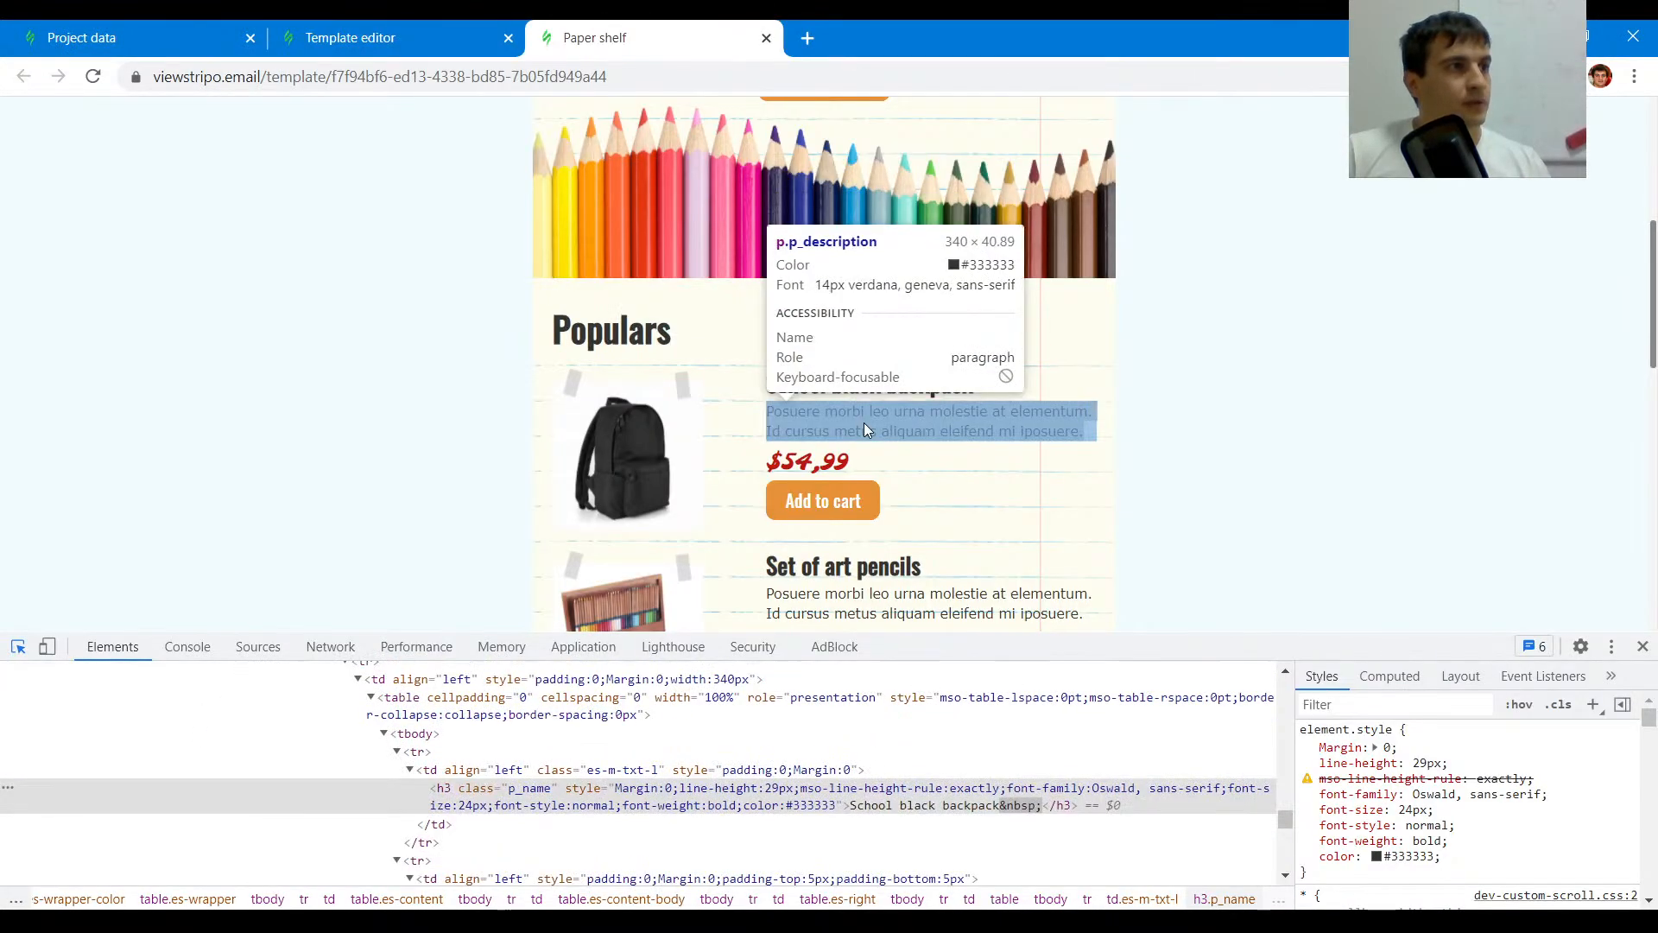
click(415, 31)
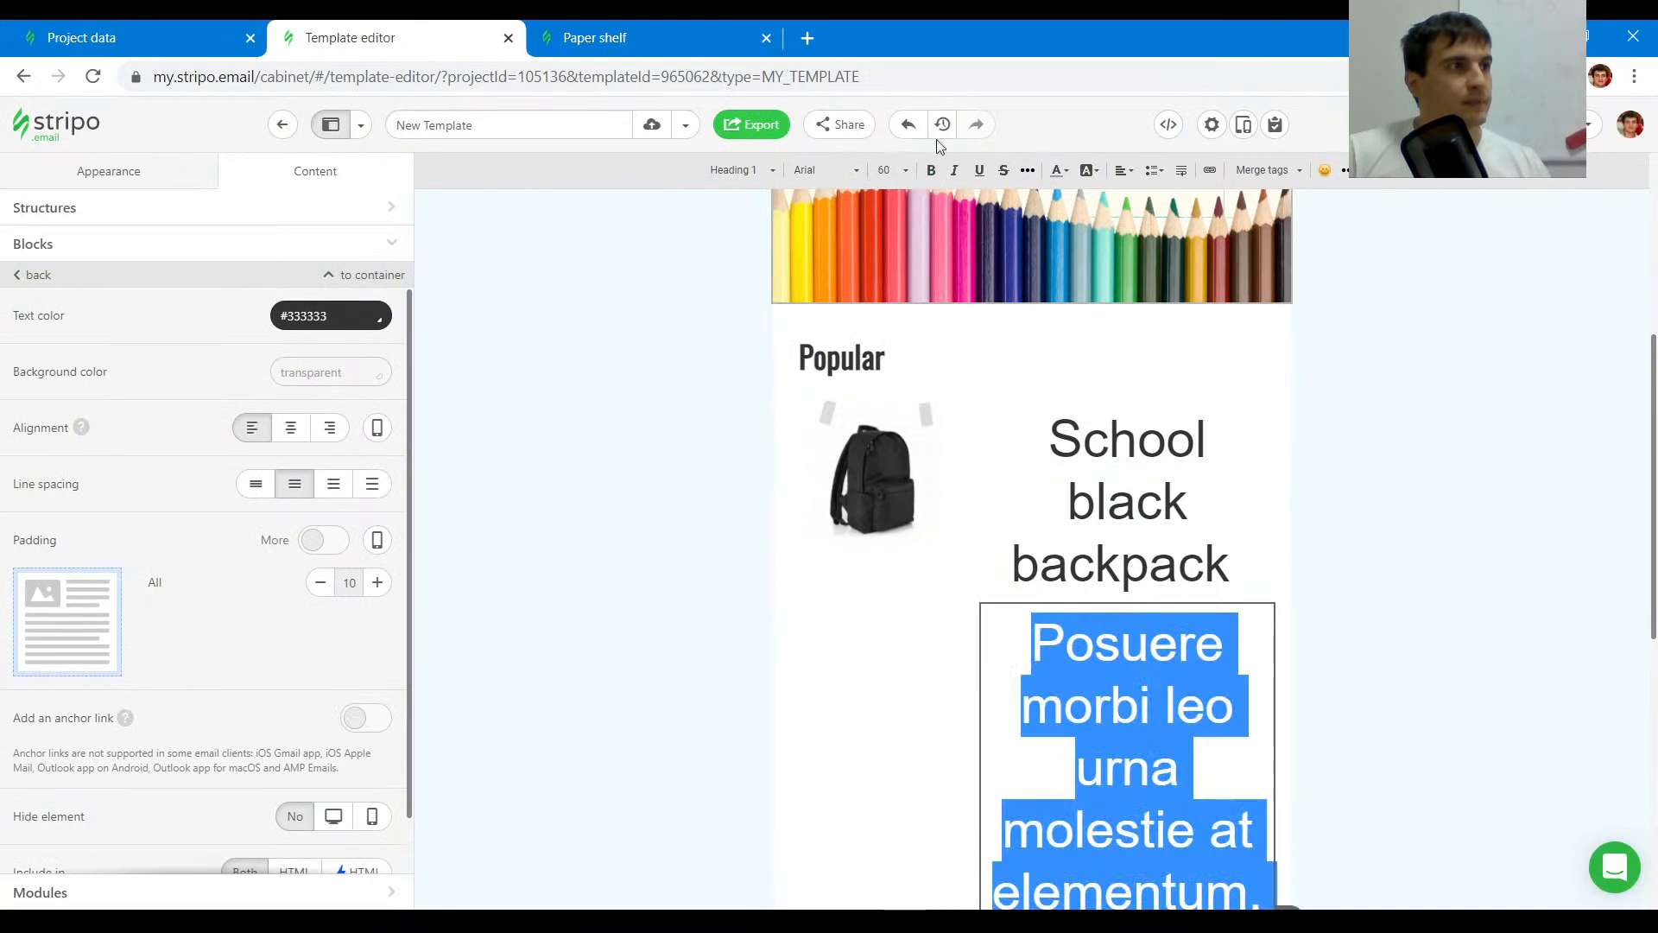
click(898, 177)
scroll(916, 316, up, 10)
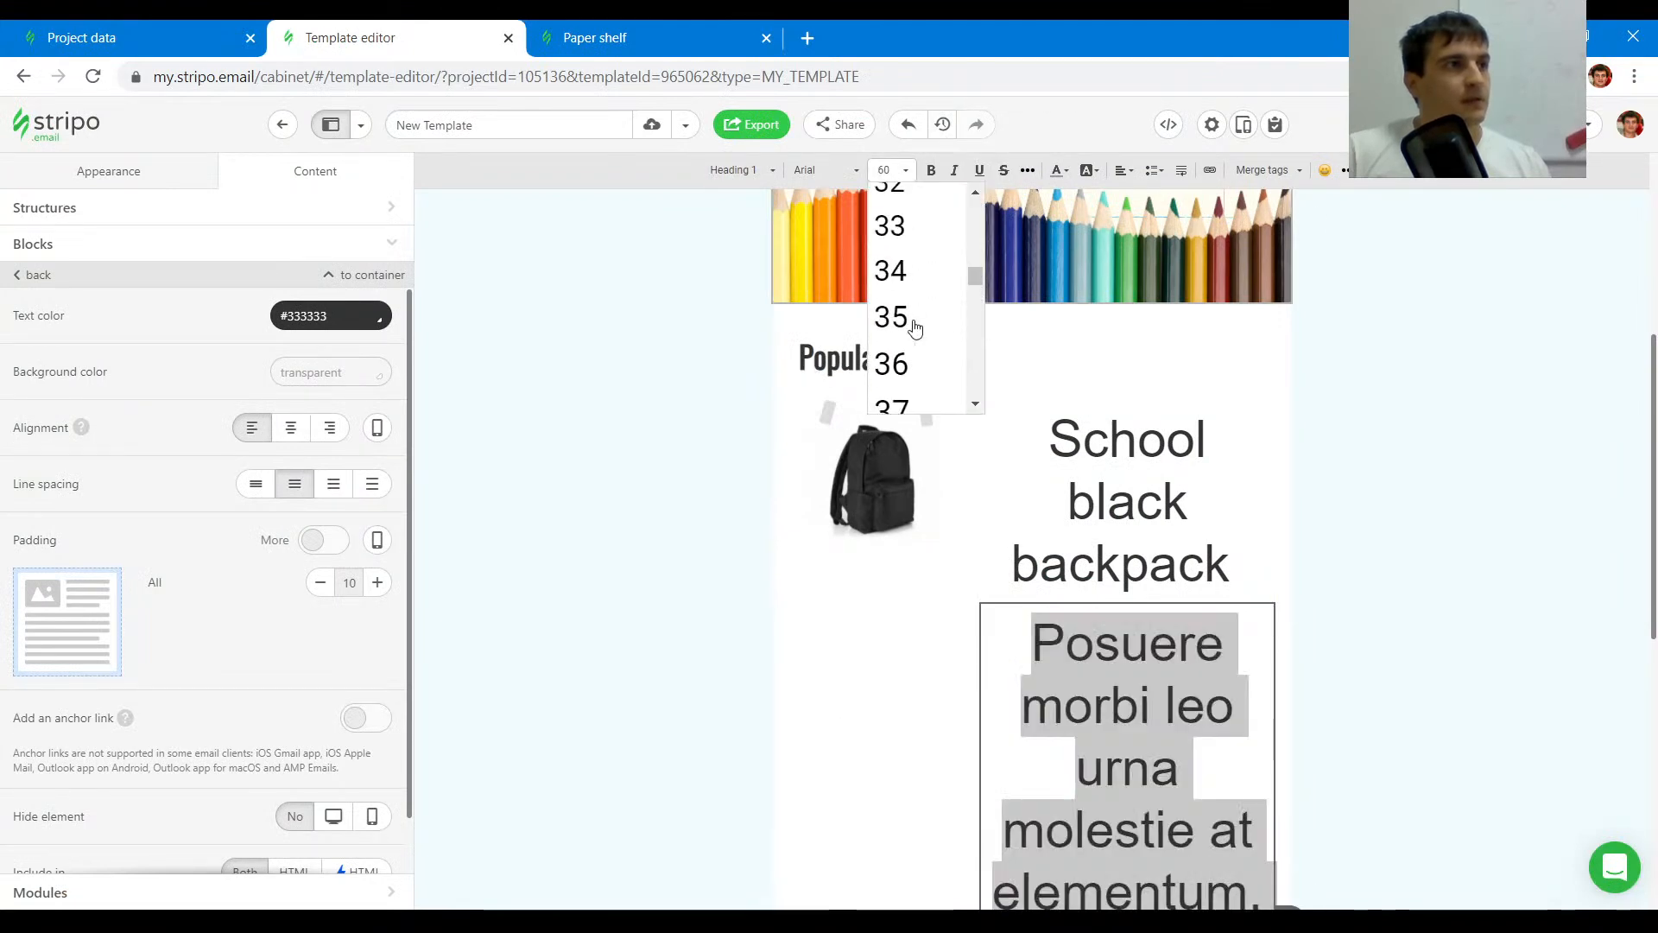
scroll(917, 316, down, 3)
scroll(921, 332, up, 5)
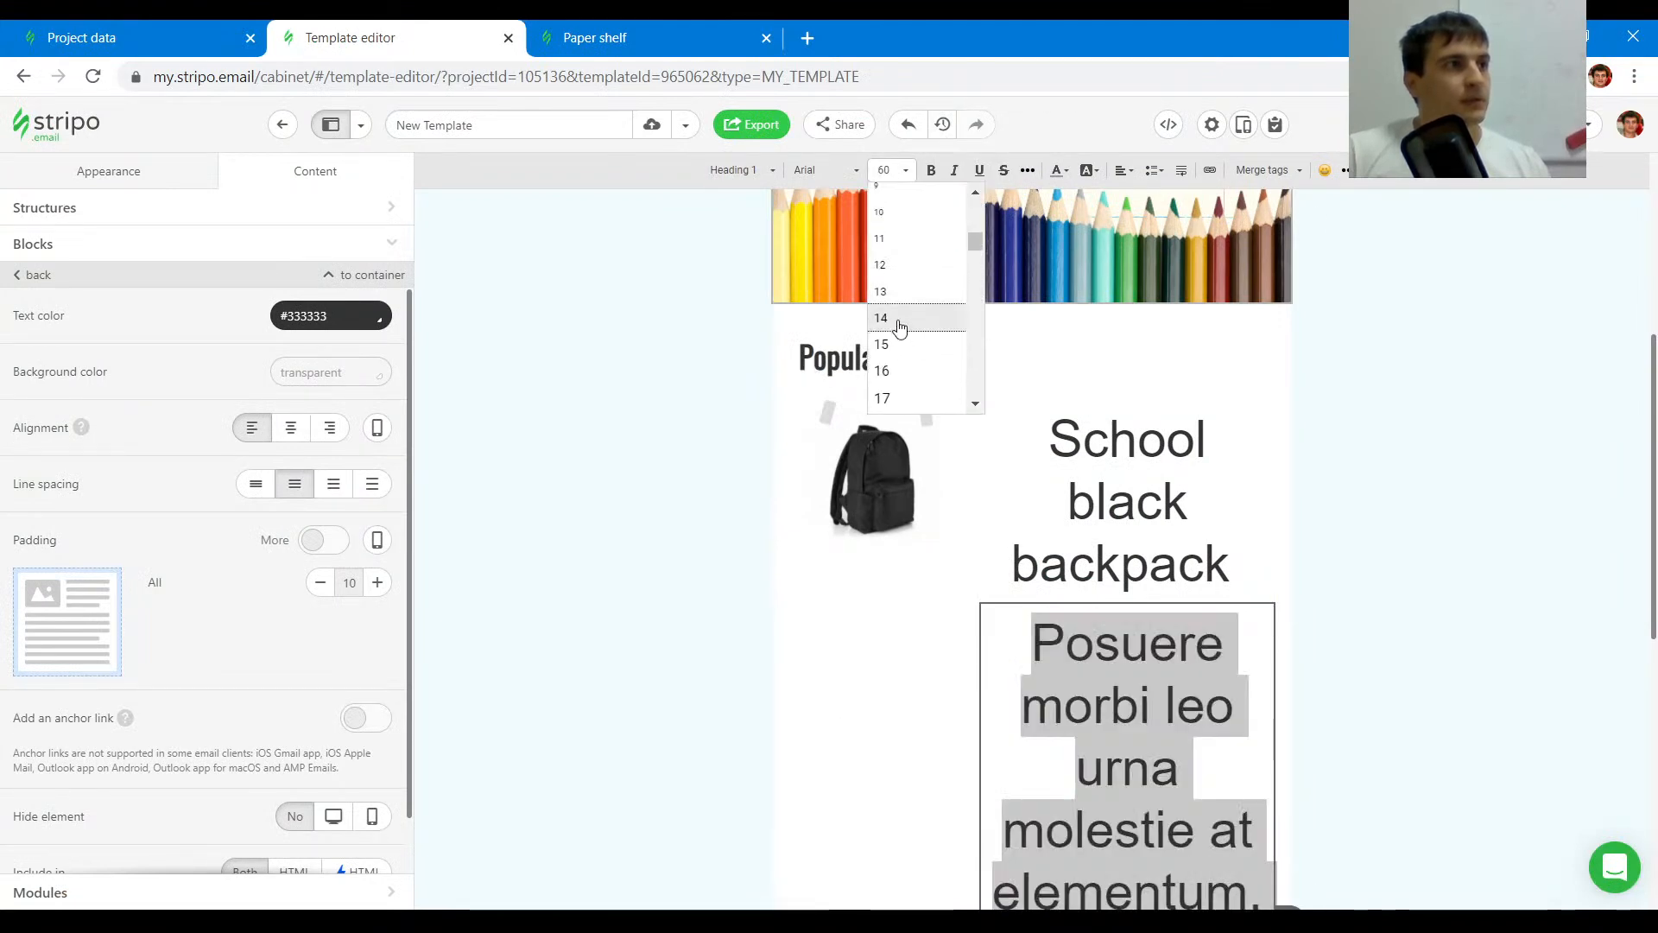
click(898, 318)
- Change the product description's font to Verdana
click(824, 170)
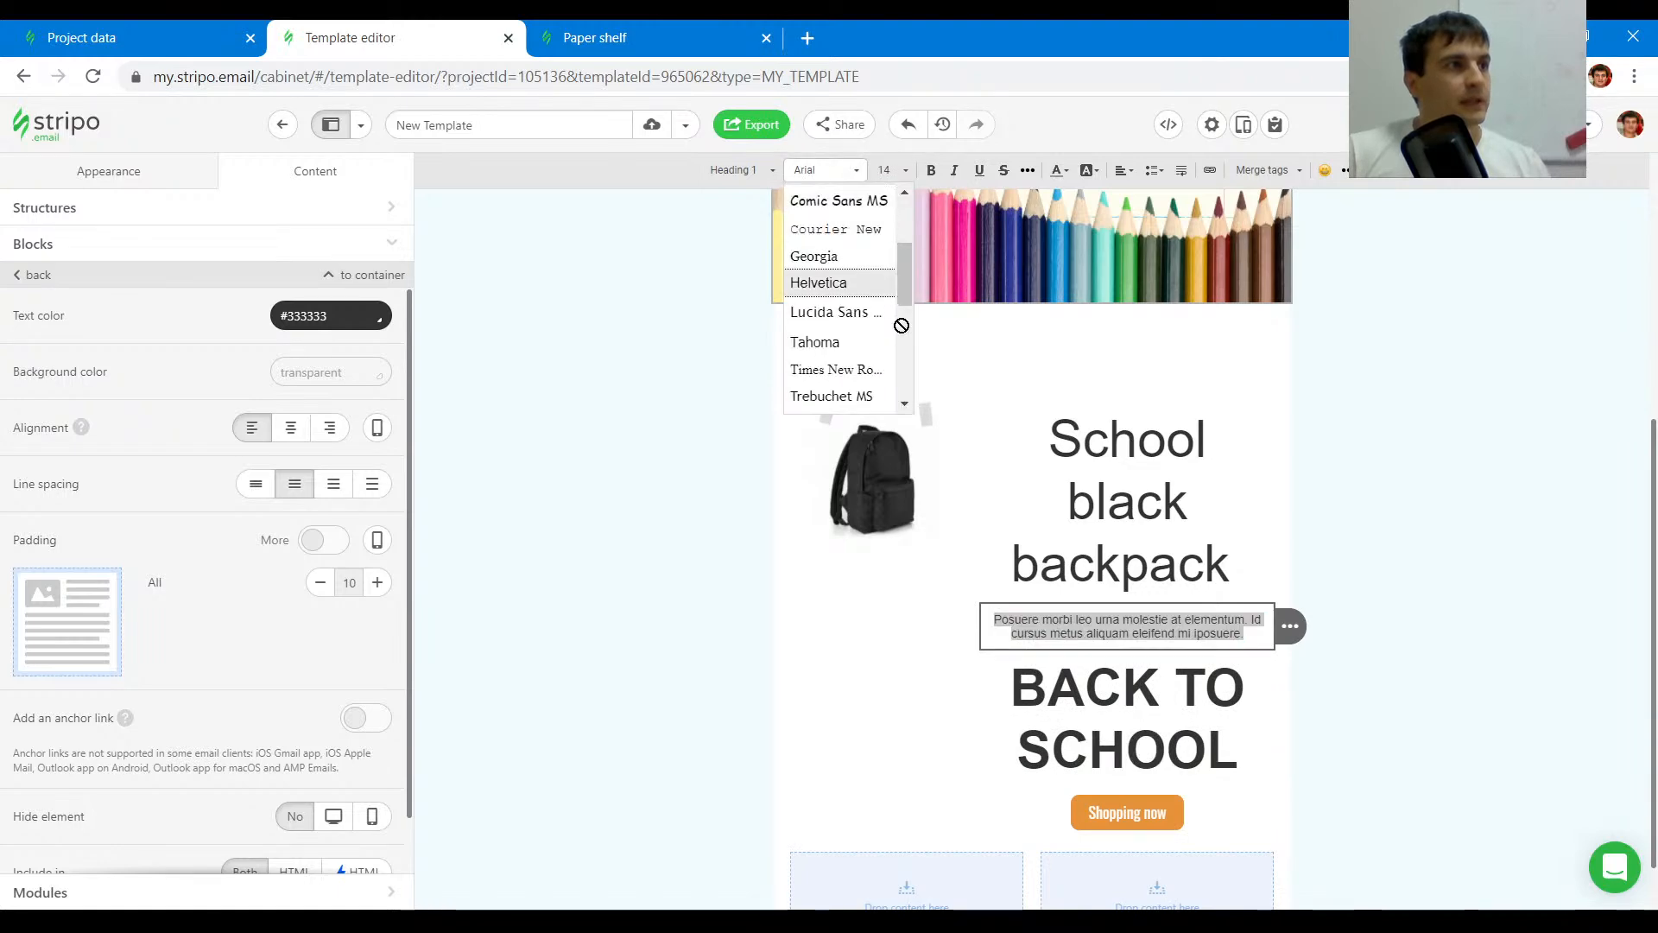
scroll(895, 300, down, 3)
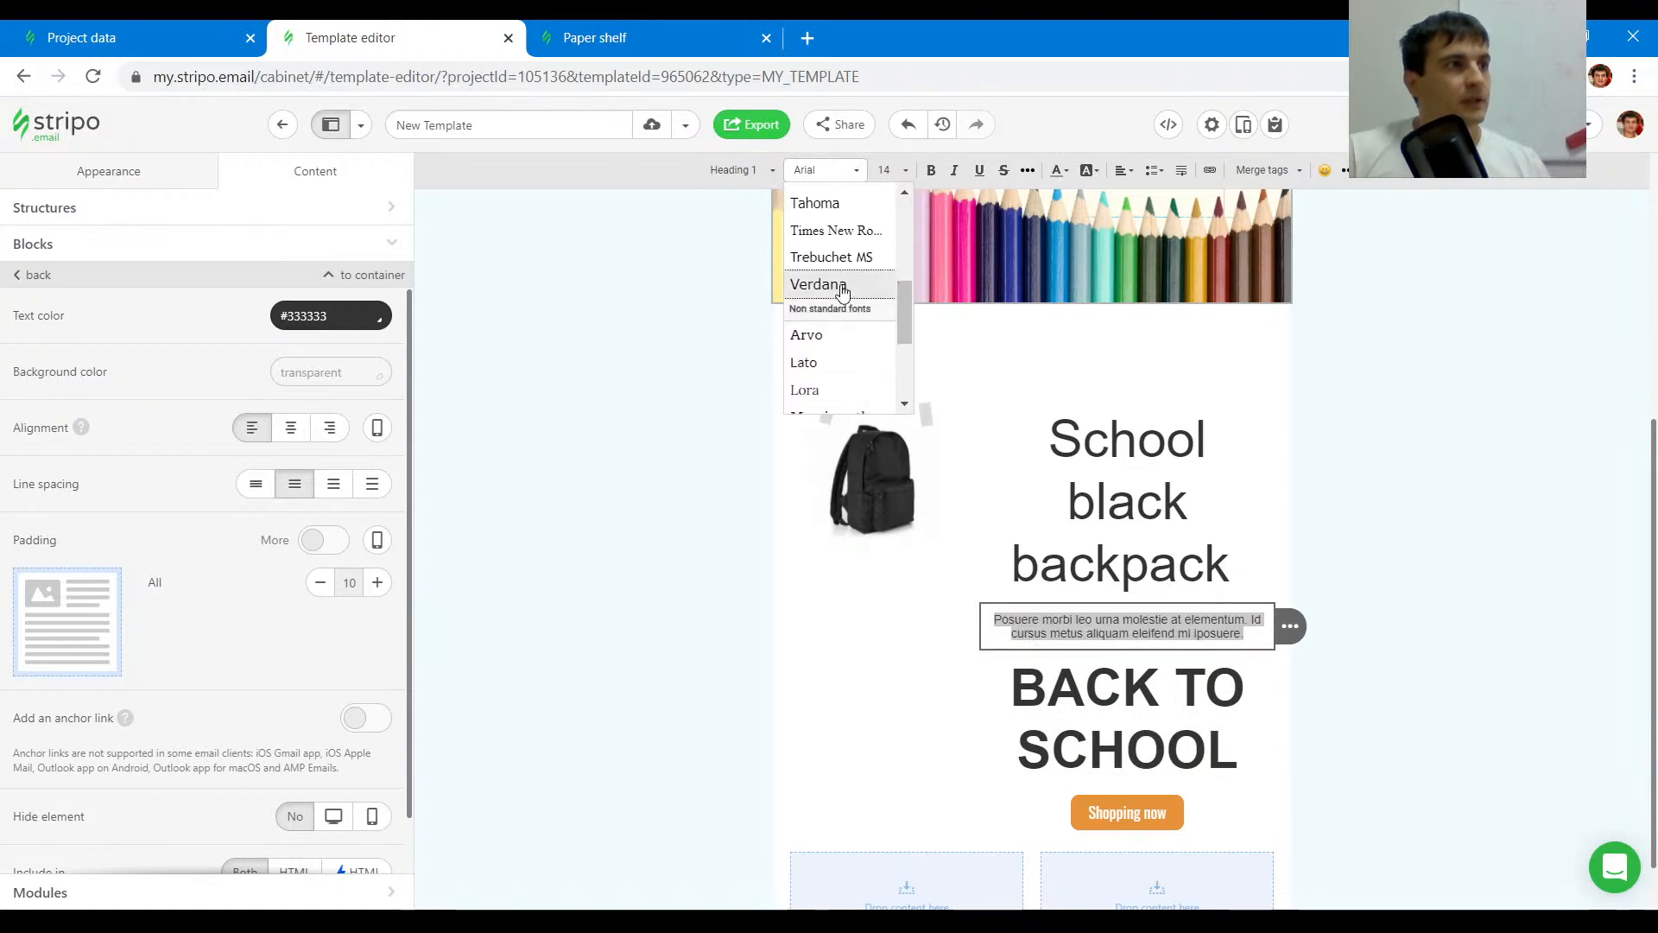
click(830, 283)
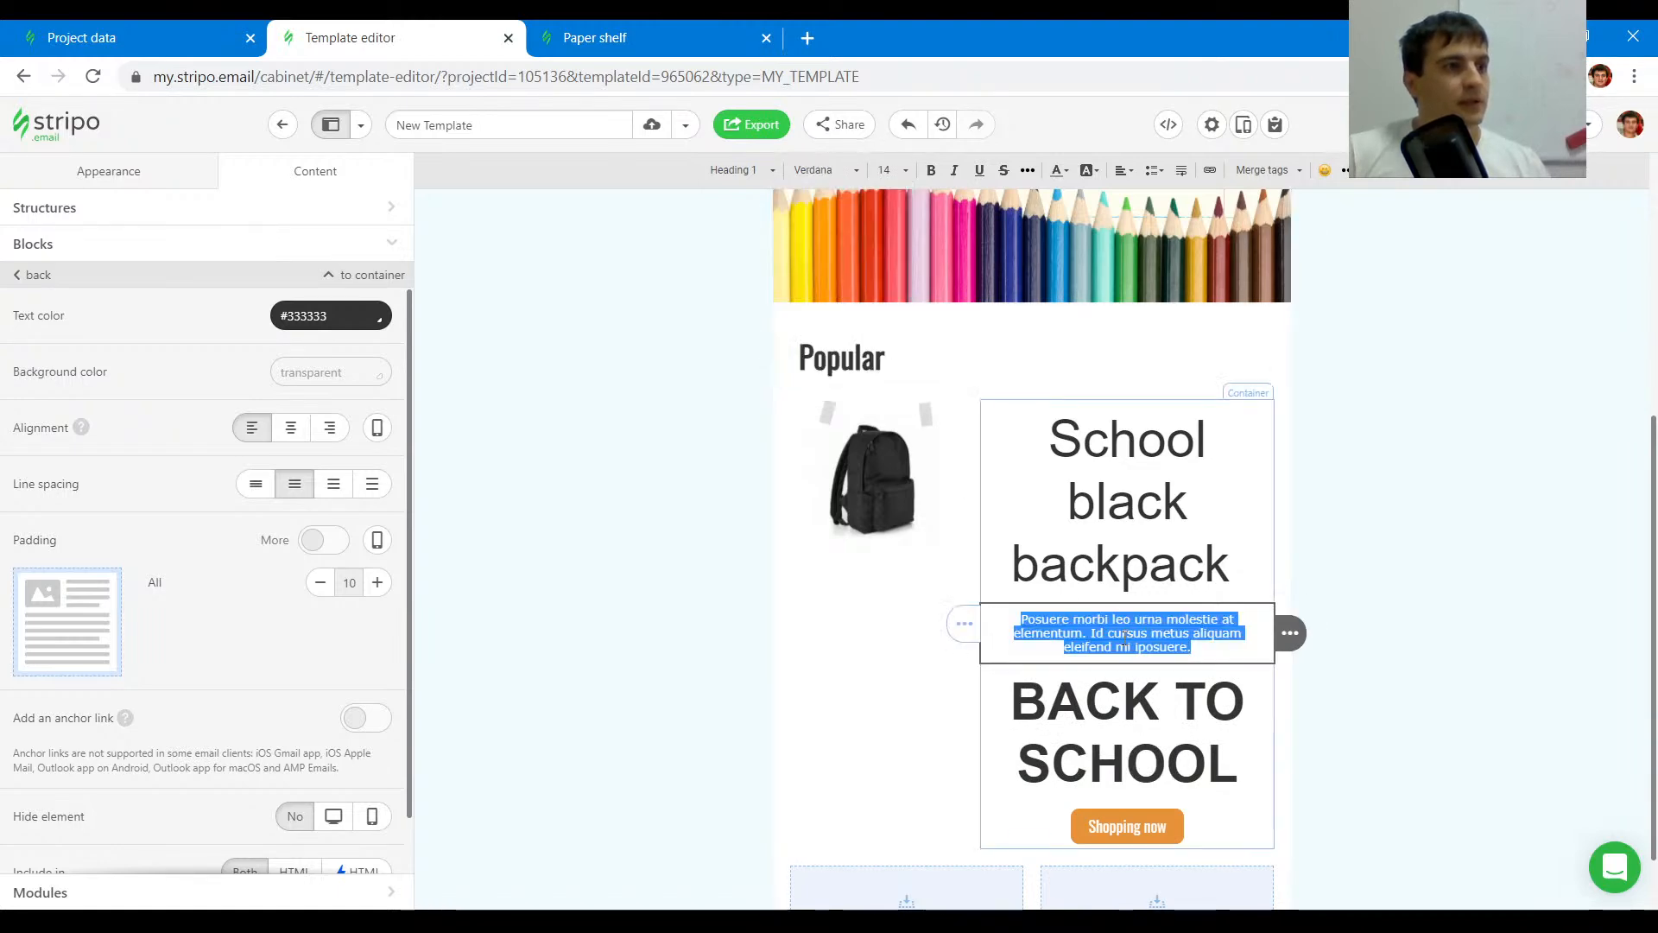
click(1131, 546)
- Copy the $54,99 price from the original email and paste it over the BACK TO SCHOOL text below the product description
click(595, 38)
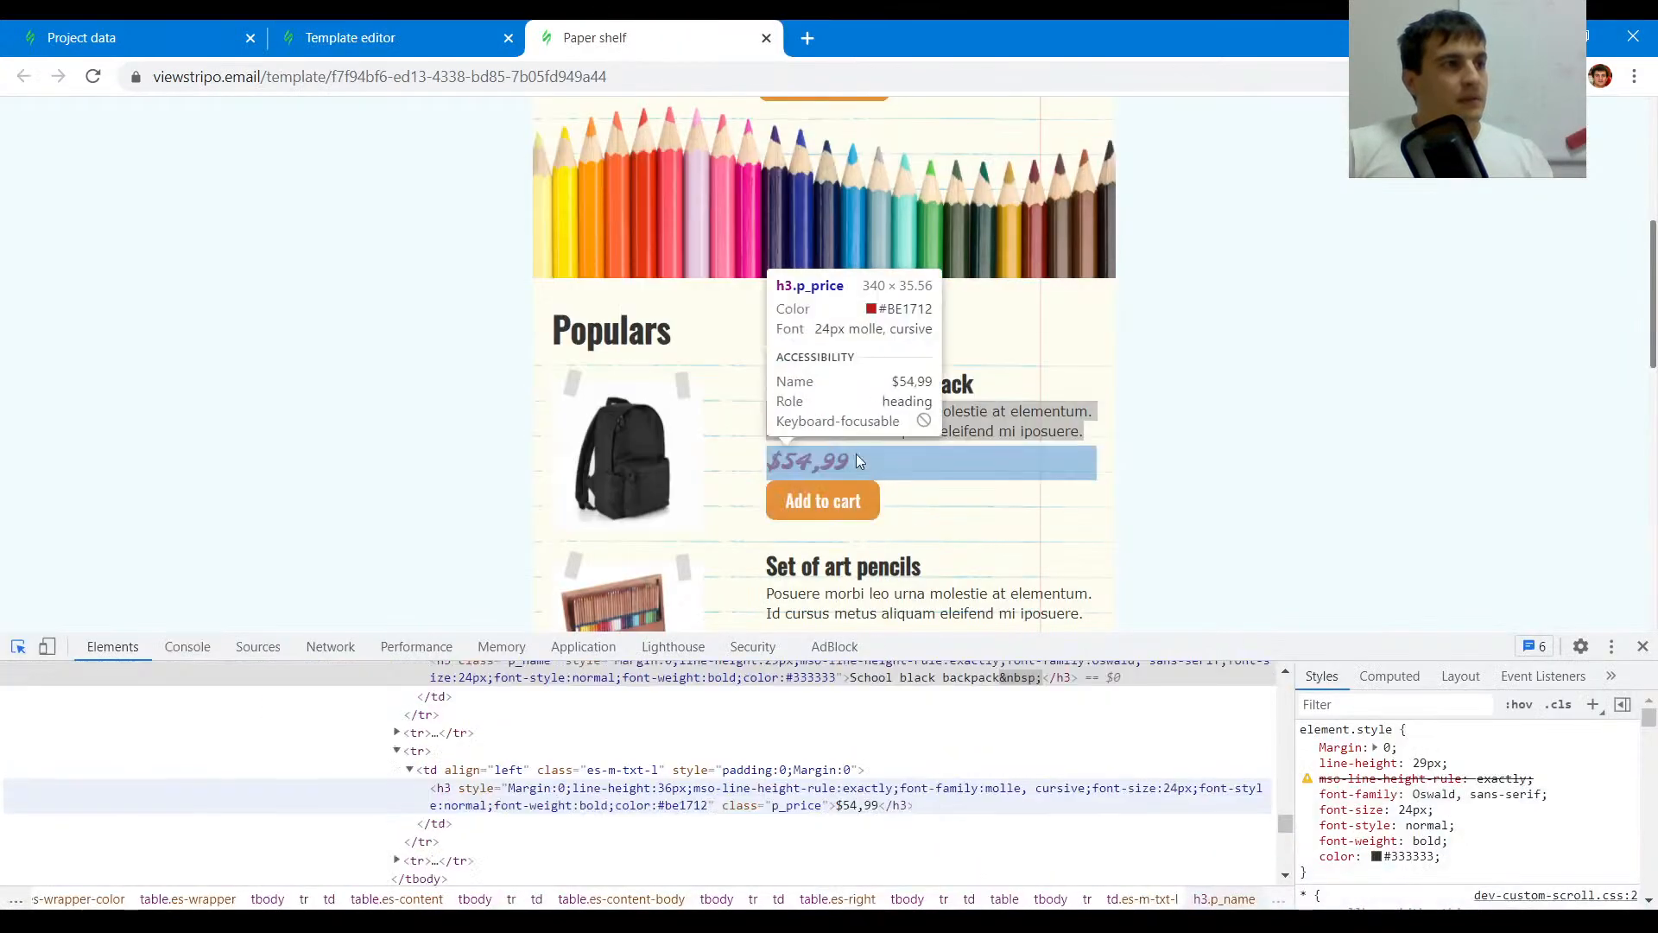
click(836, 458)
drag(853, 462, 770, 464)
key(ctrl+c)
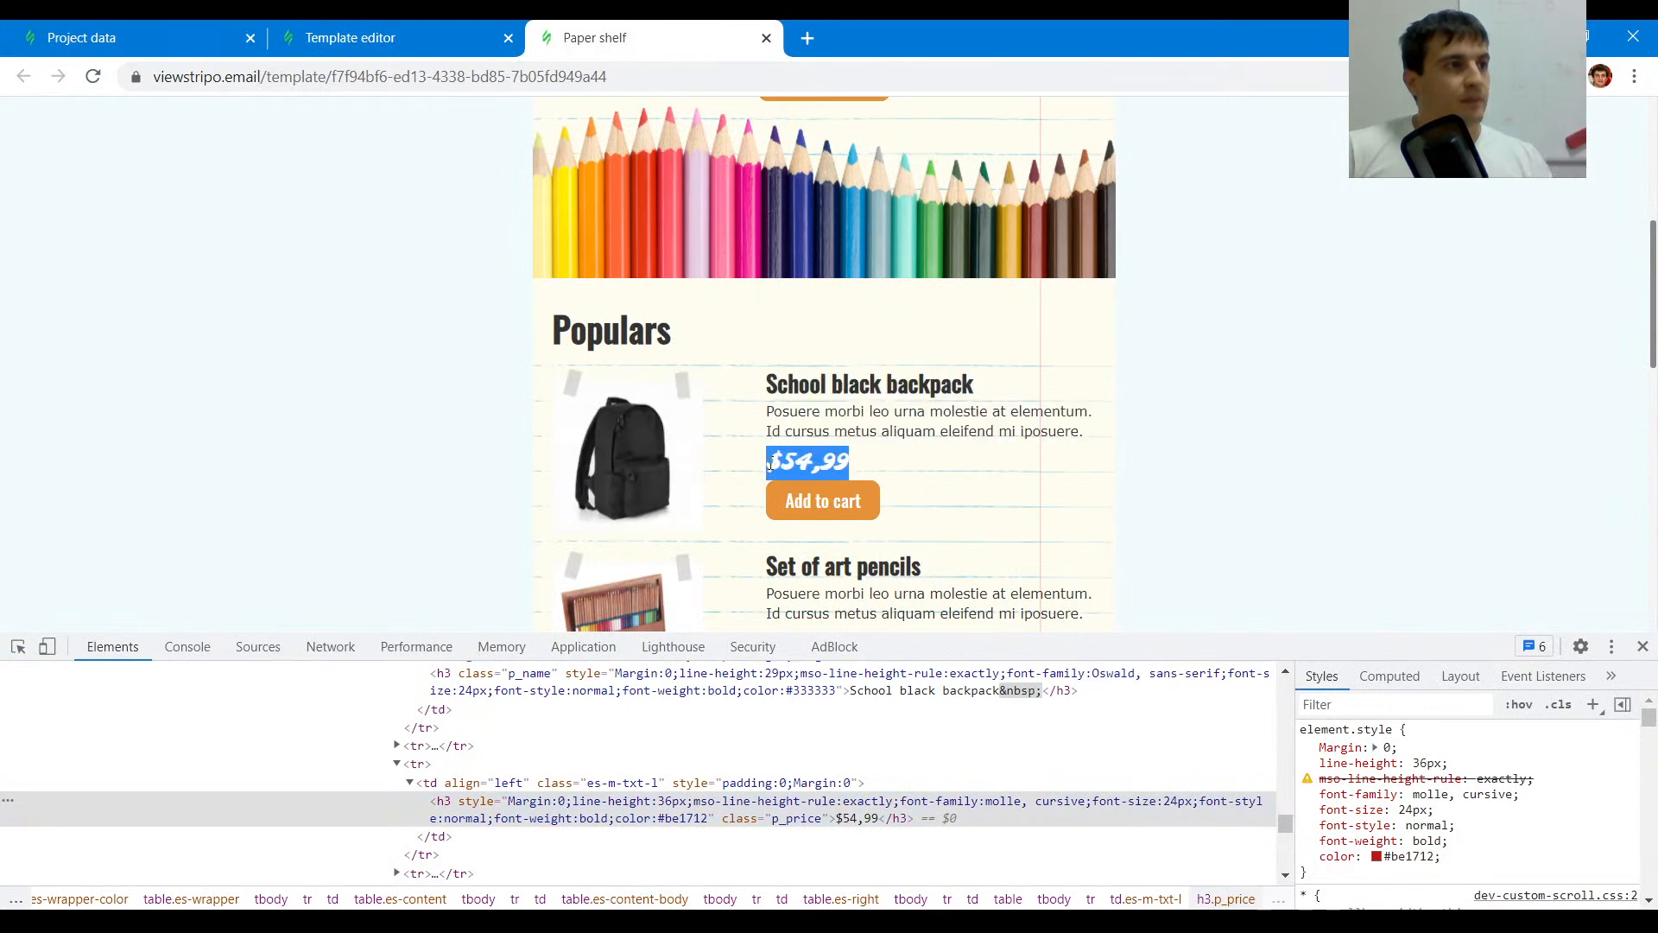
click(467, 35)
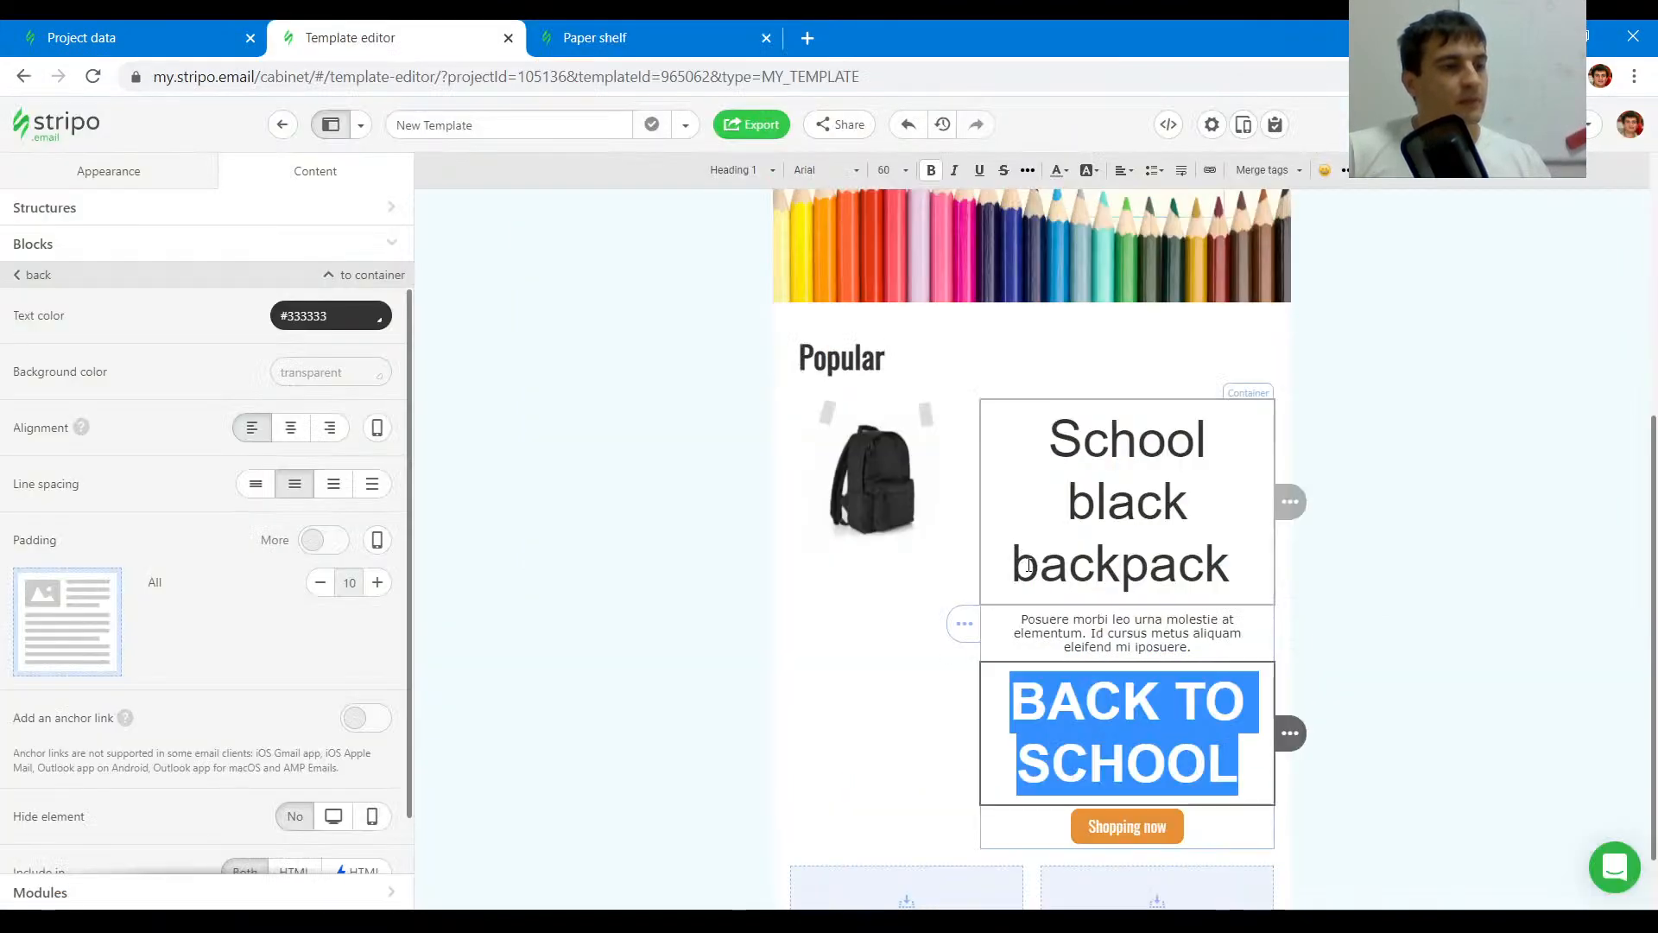
key(ctrl+v)
- Compare the price styling with the original email and format the pasted price as Heading 3
scroll(1106, 587, up, 5)
click(1081, 512)
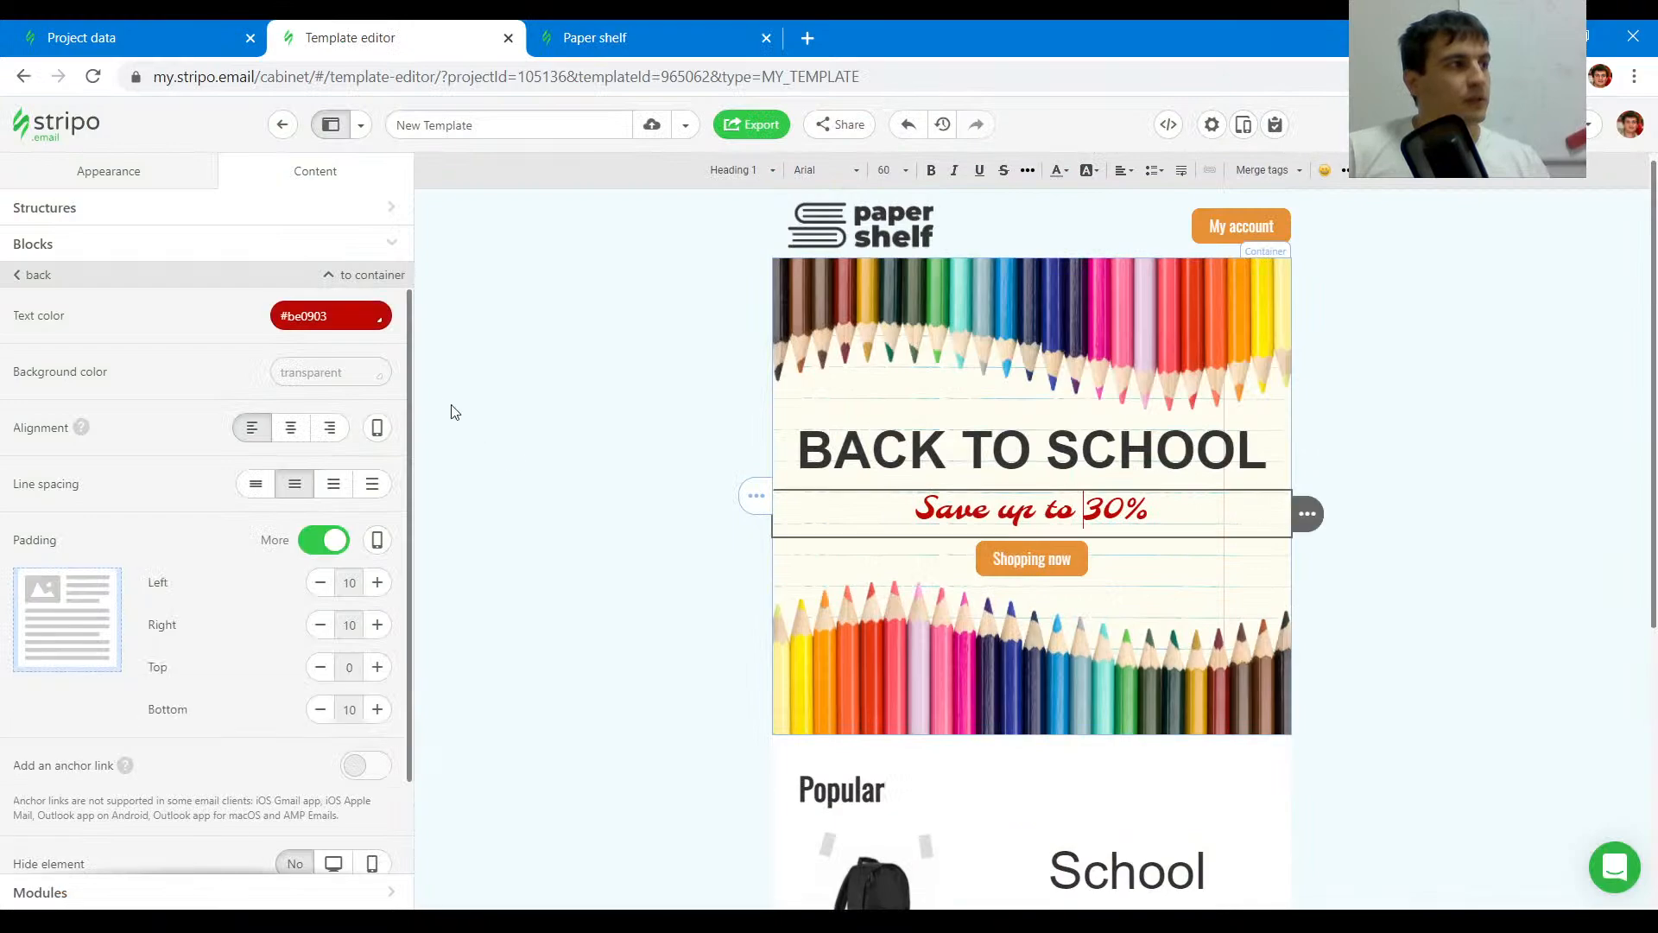
triple_click(355, 320)
scroll(1156, 708, down, 5)
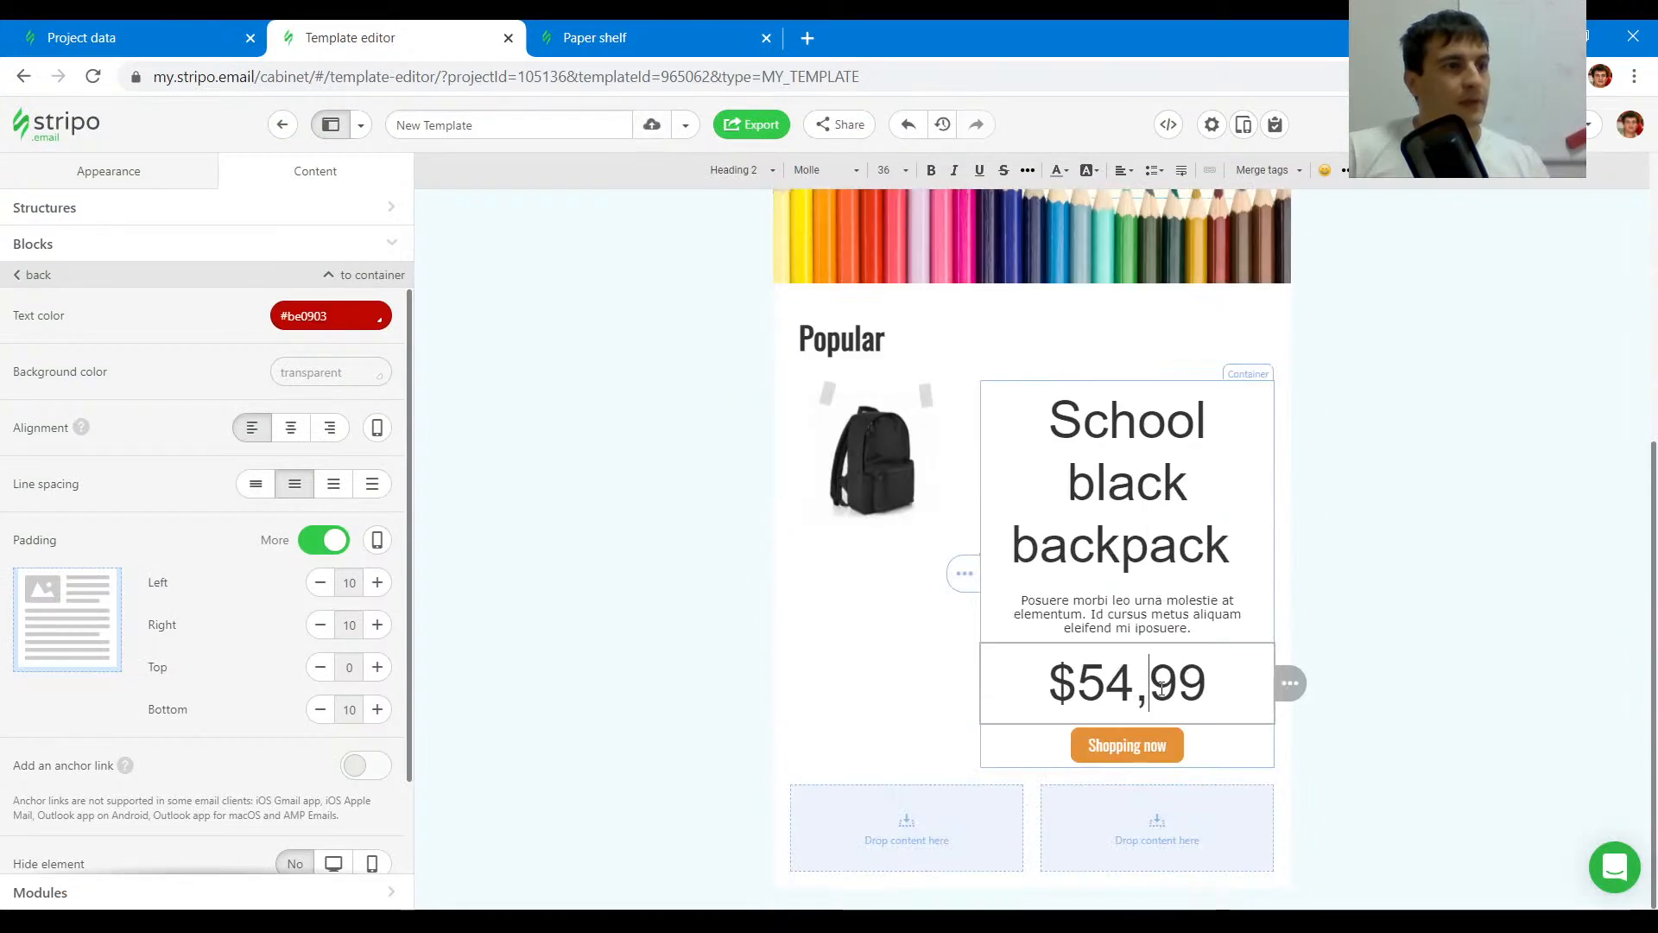
click(539, 37)
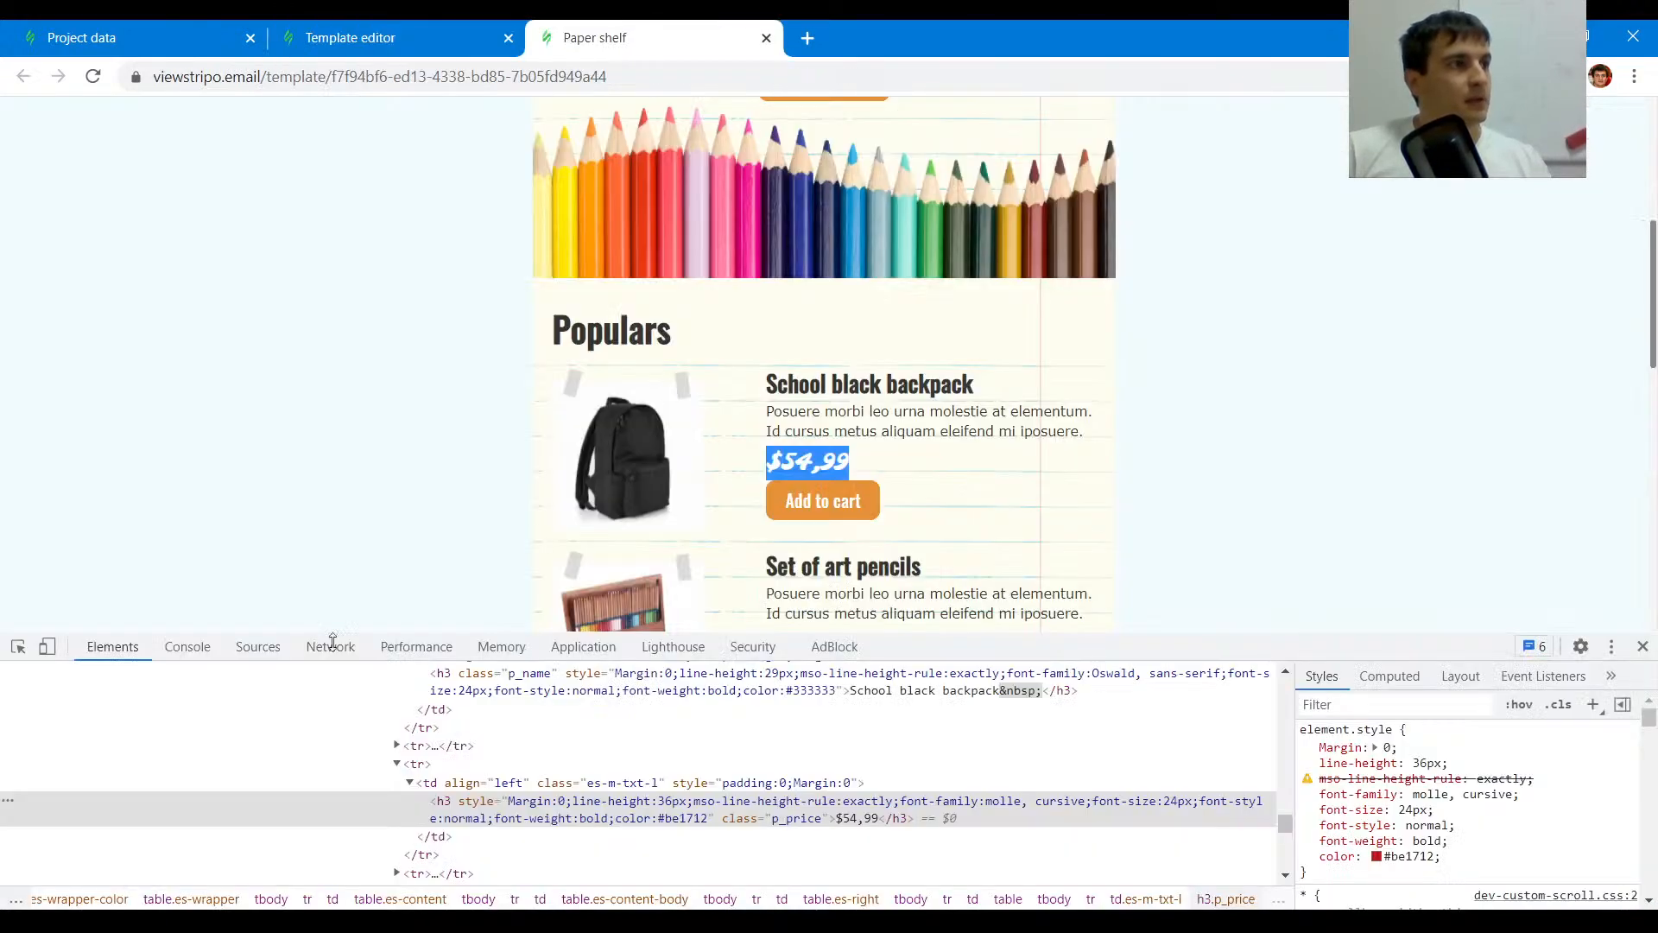
click(18, 646)
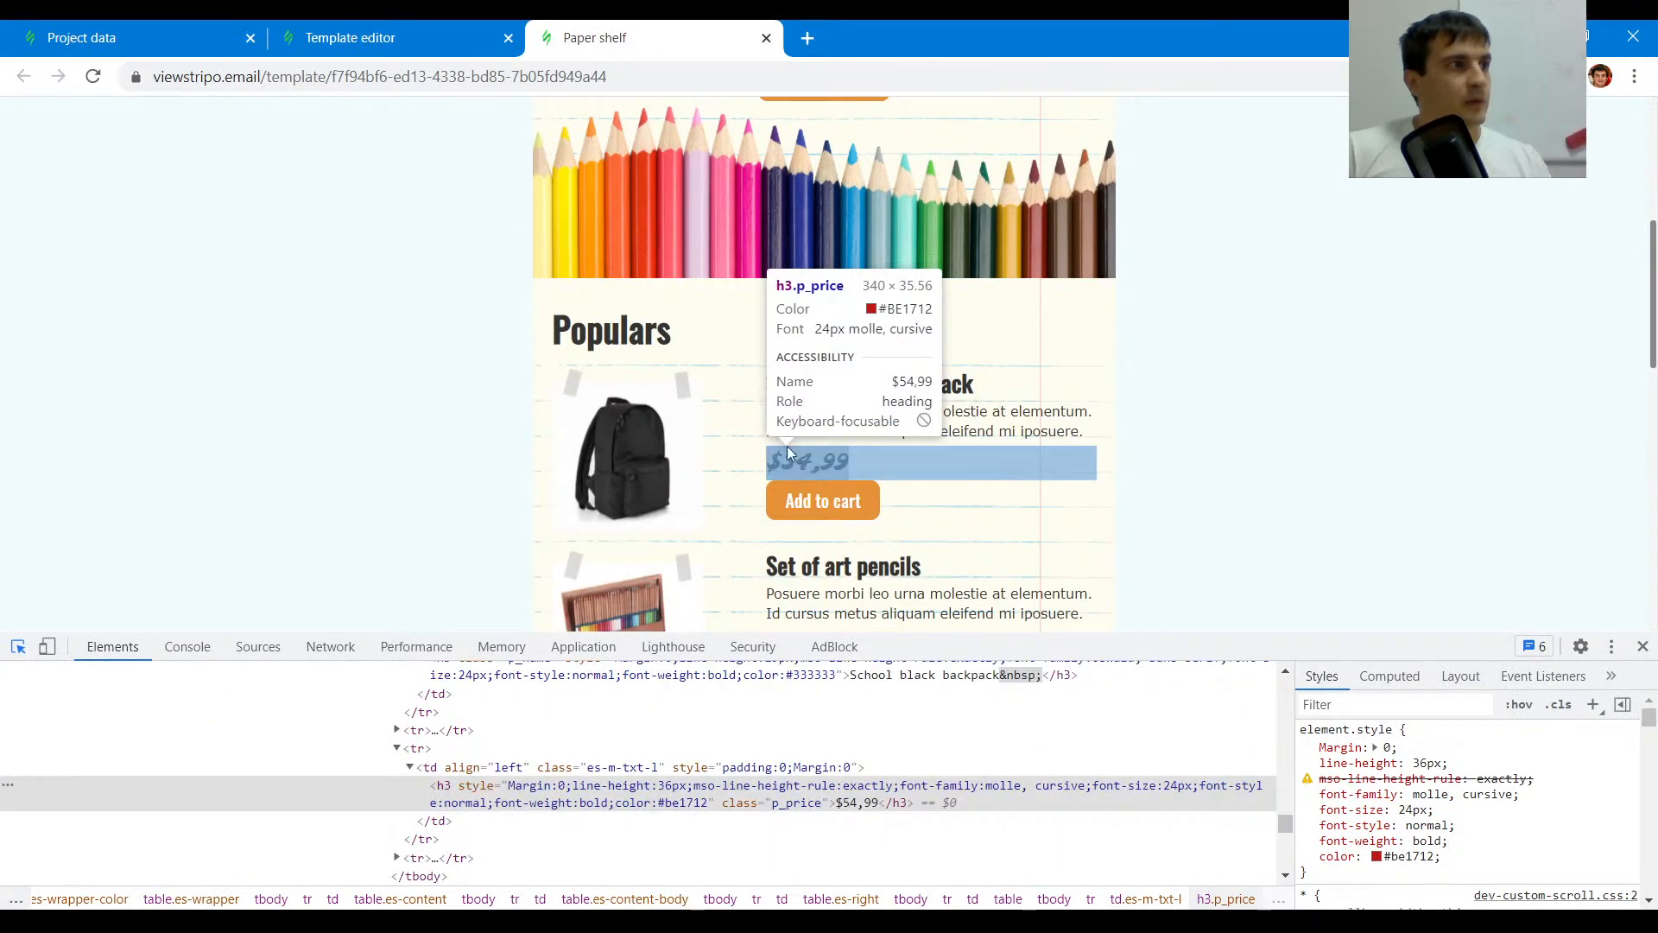
click(801, 459)
click(432, 38)
triple_click(1127, 683)
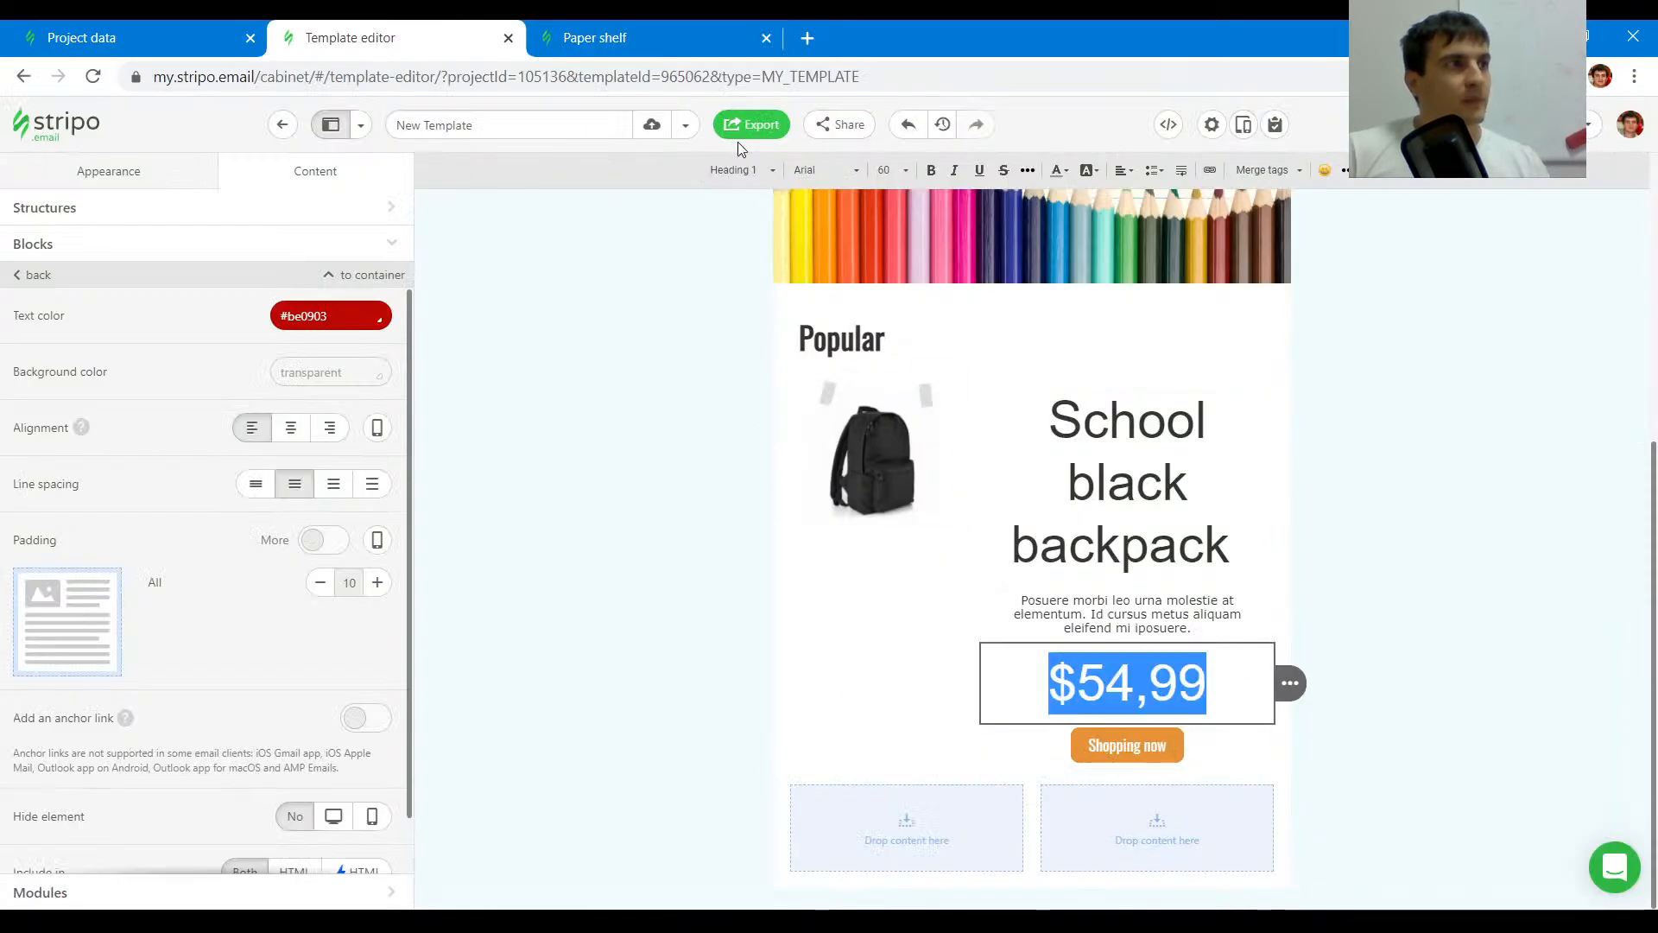
click(733, 172)
click(743, 326)
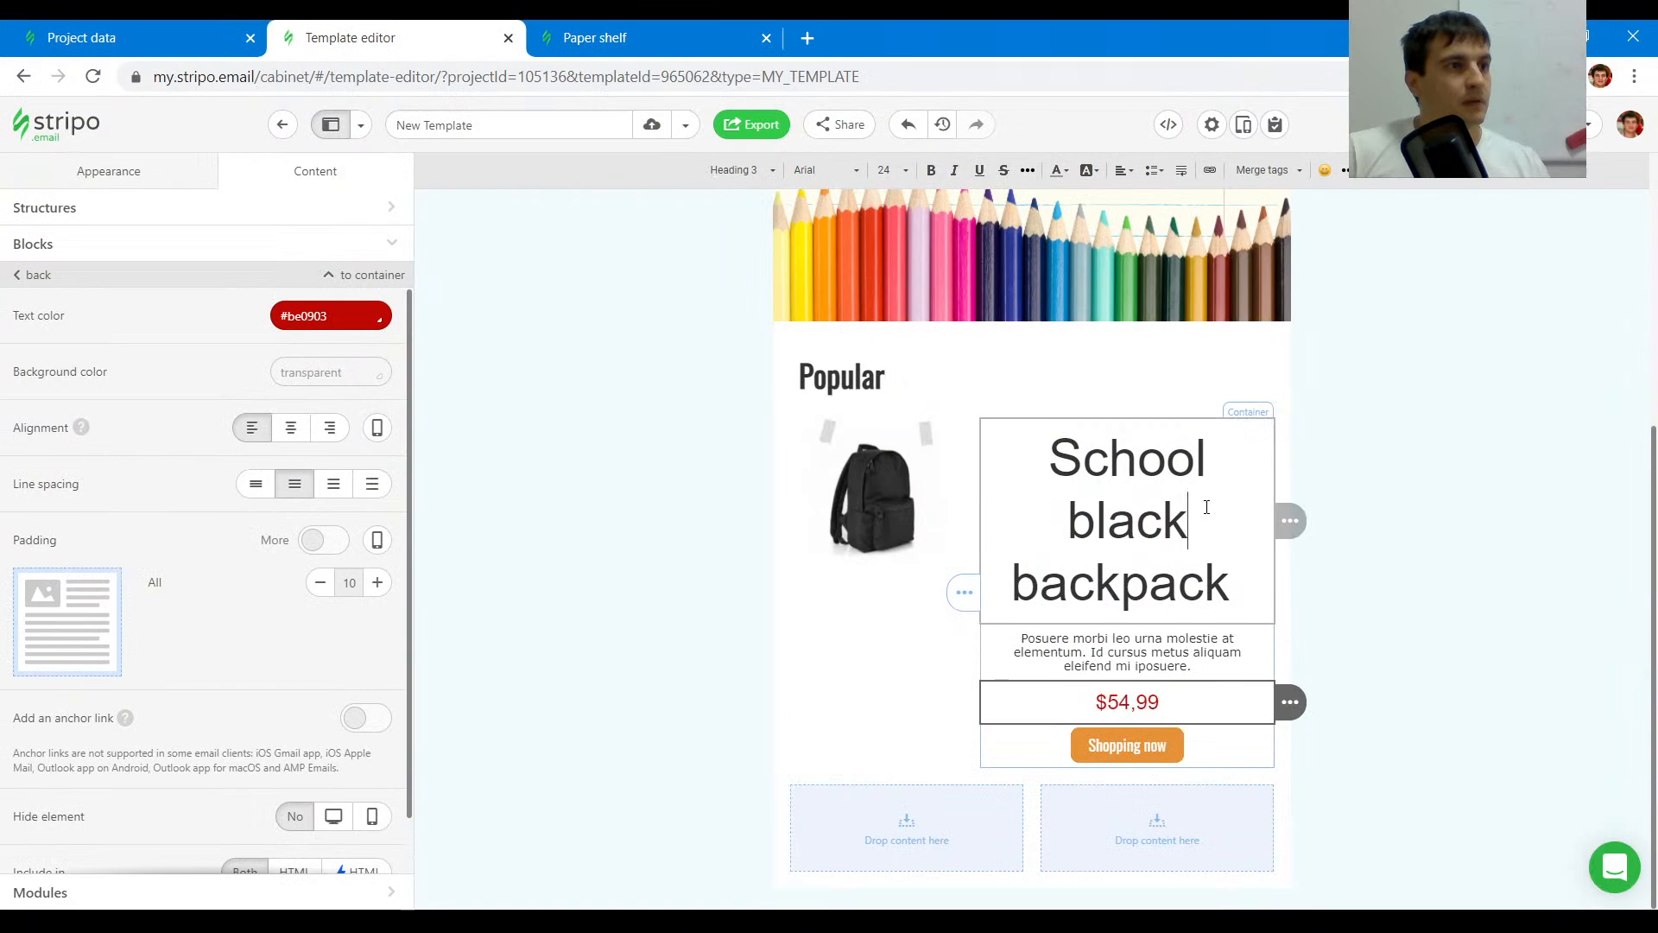
- Set the product name School black backpack to Heading 3
key(ctrl+a)
click(890, 170)
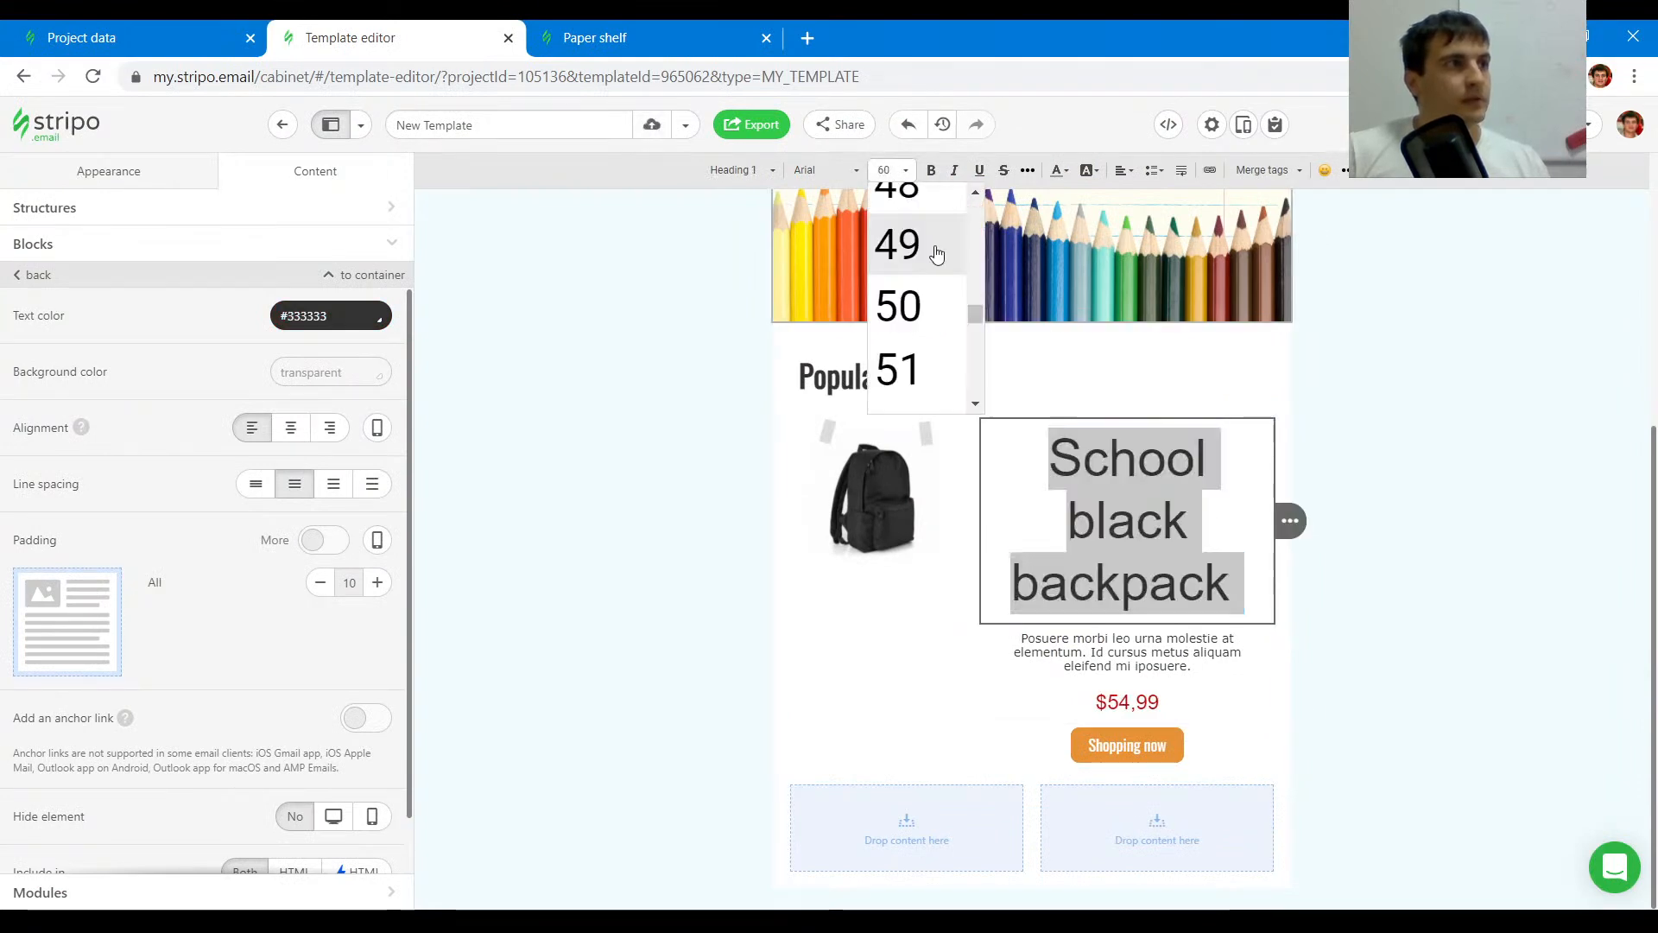
click(753, 172)
click(743, 326)
click(1142, 603)
- Check the original price's font and change the pasted price's font to Molle
click(669, 28)
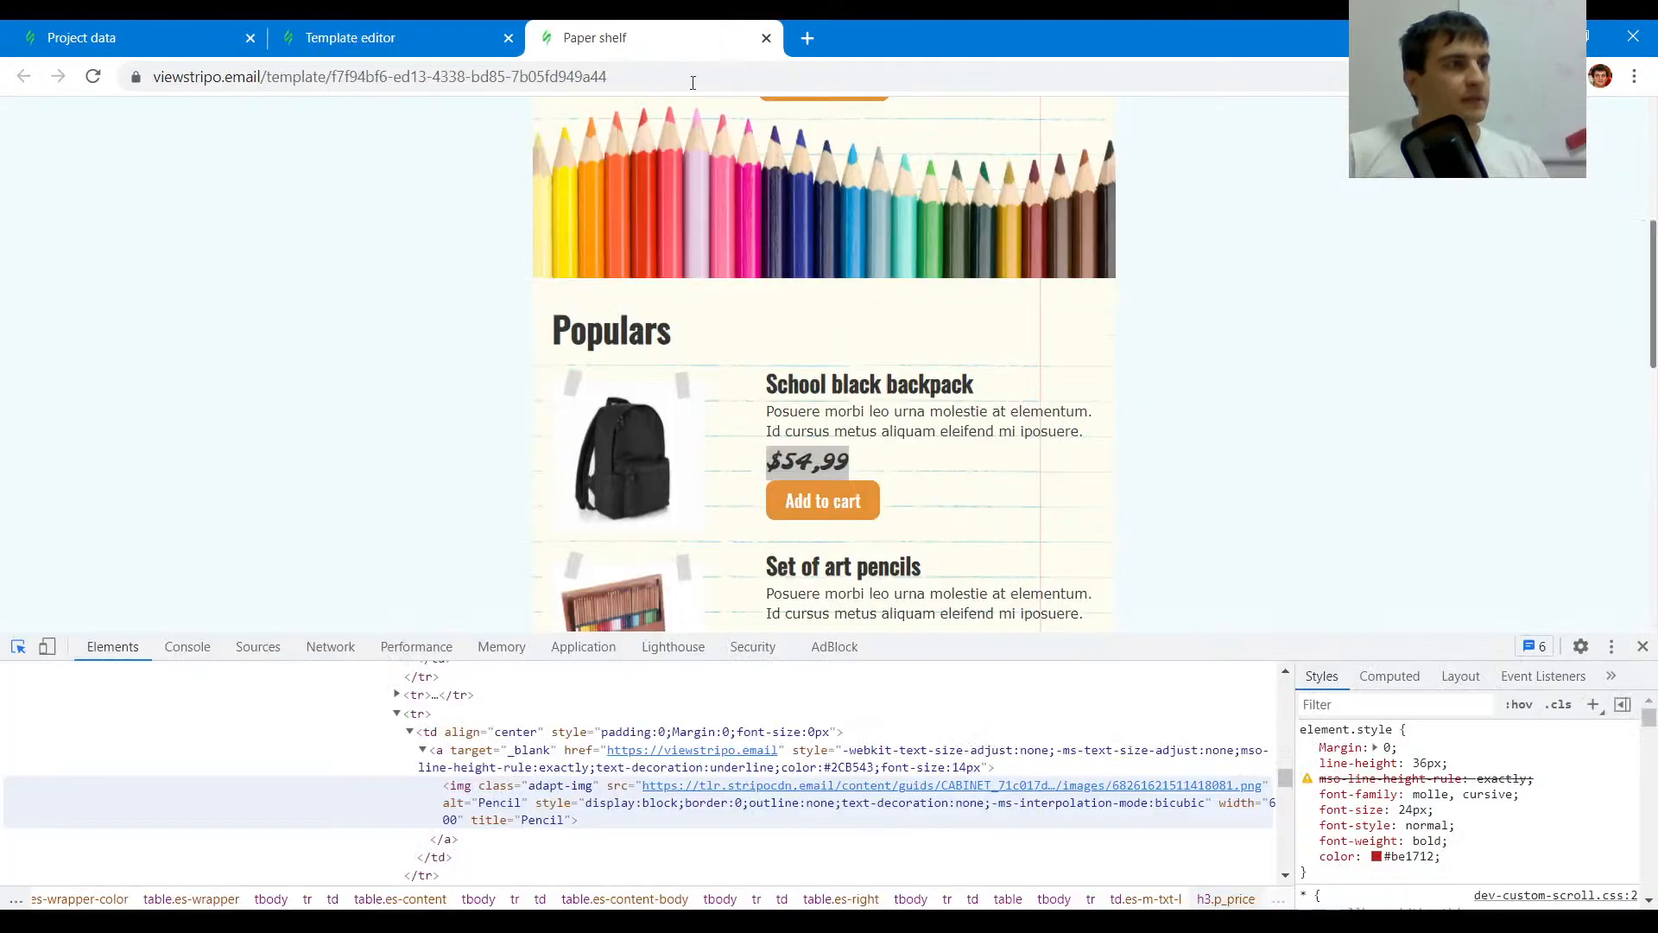
key(ctrl+shift+c)
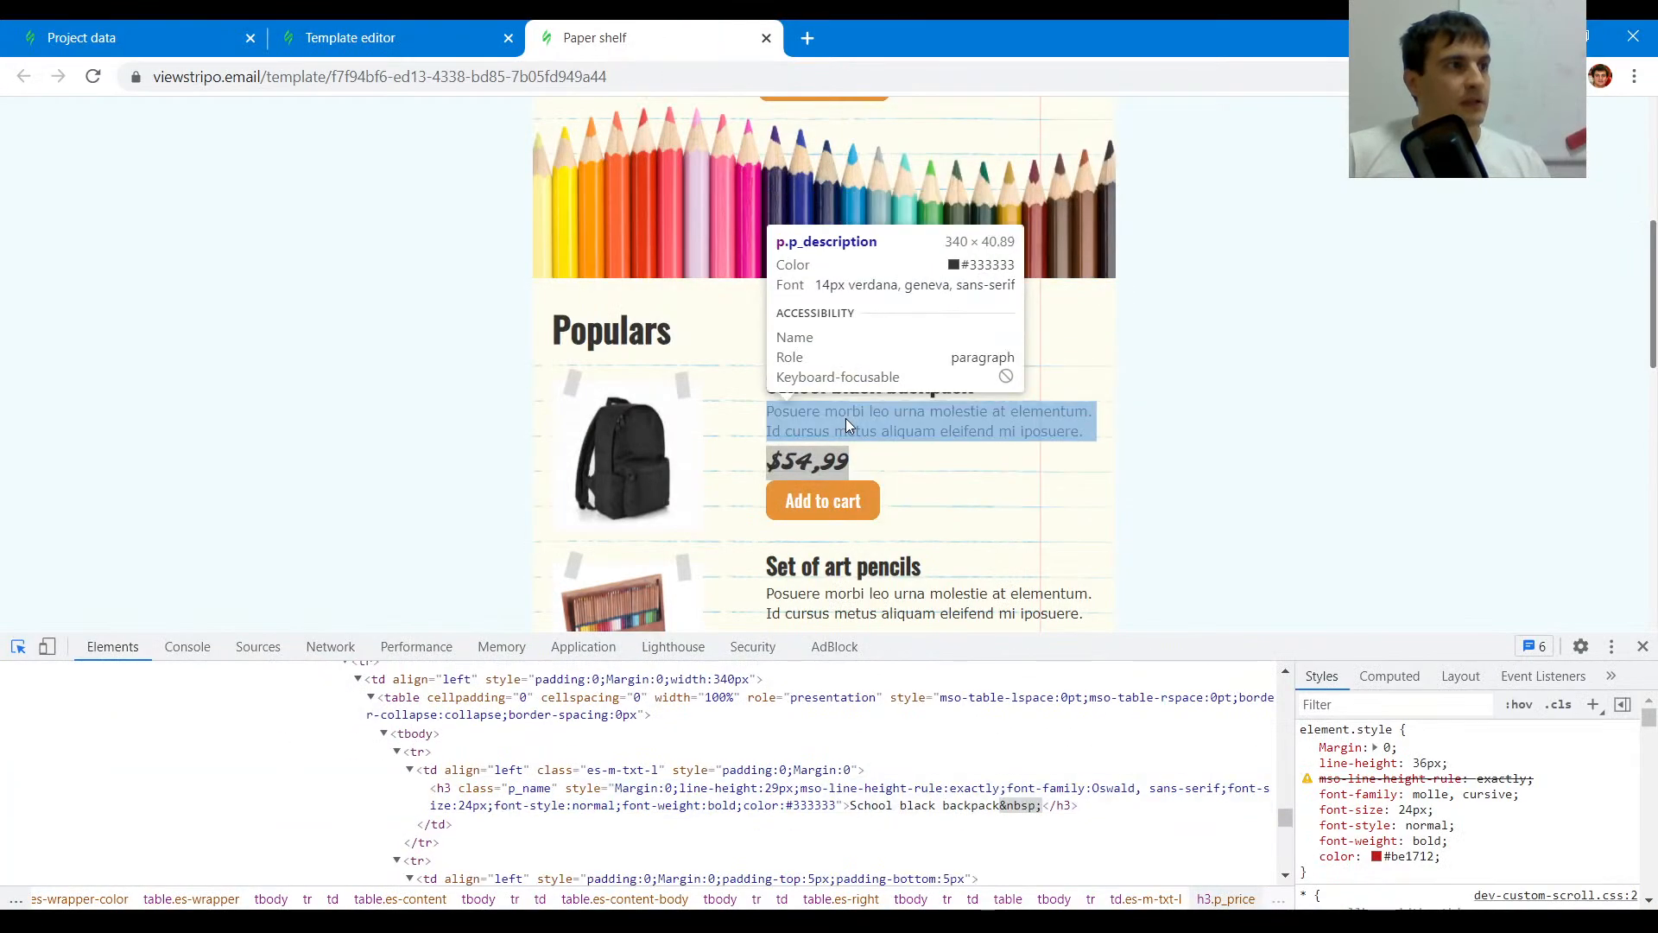
click(462, 38)
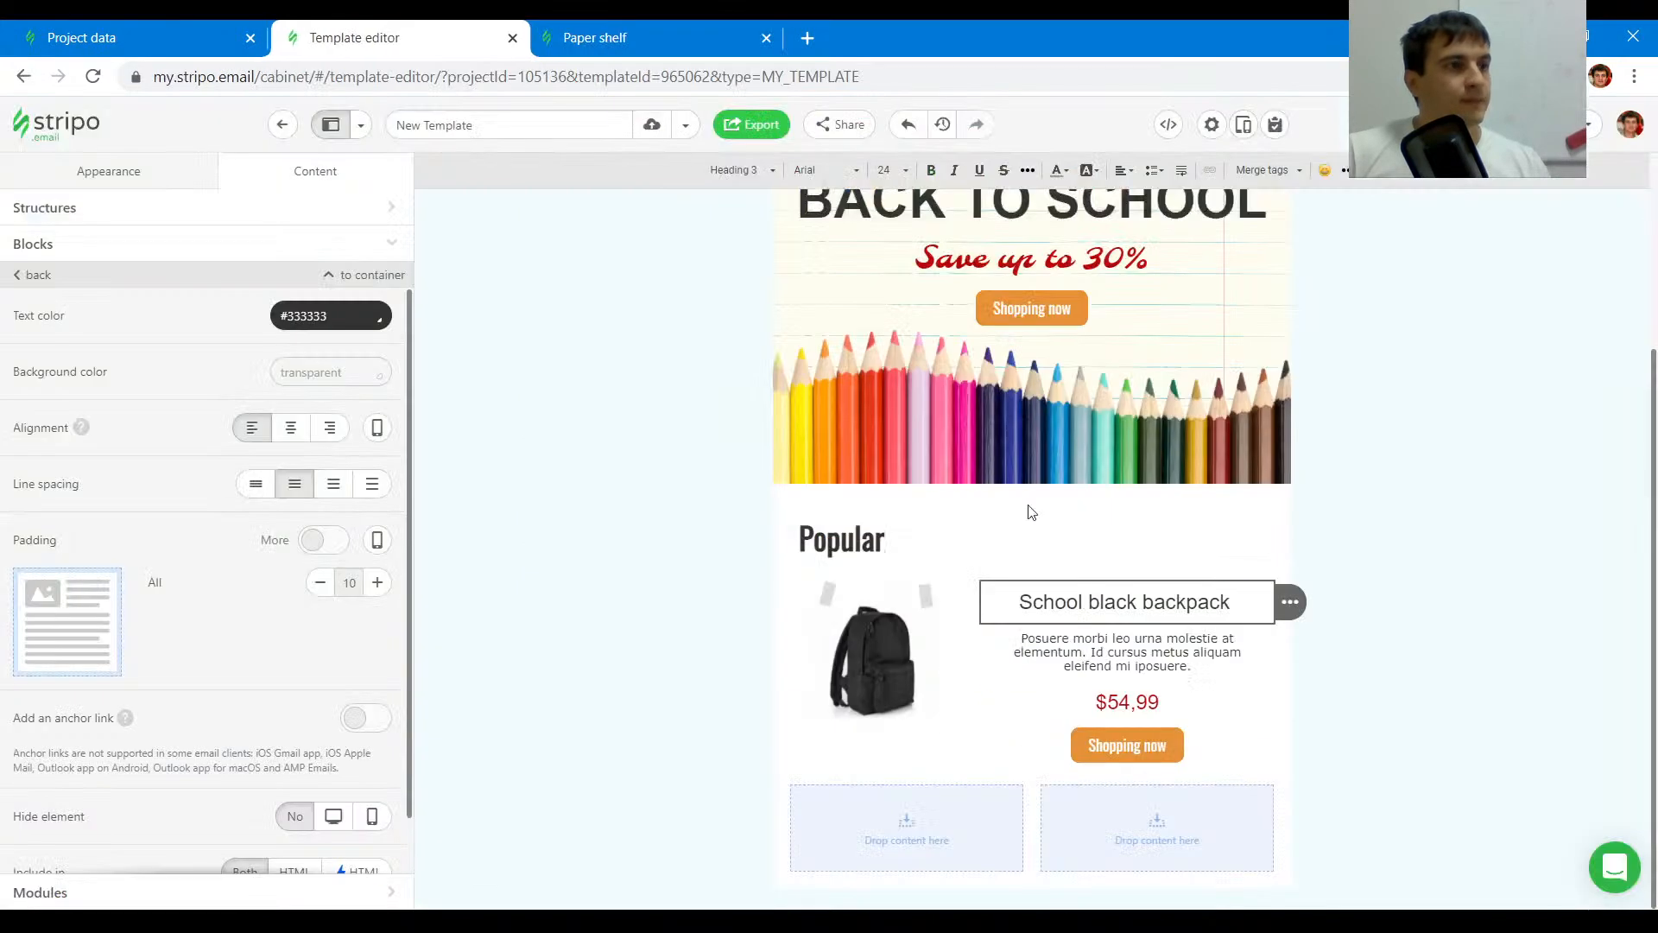
click(1108, 698)
key(ctrl+a)
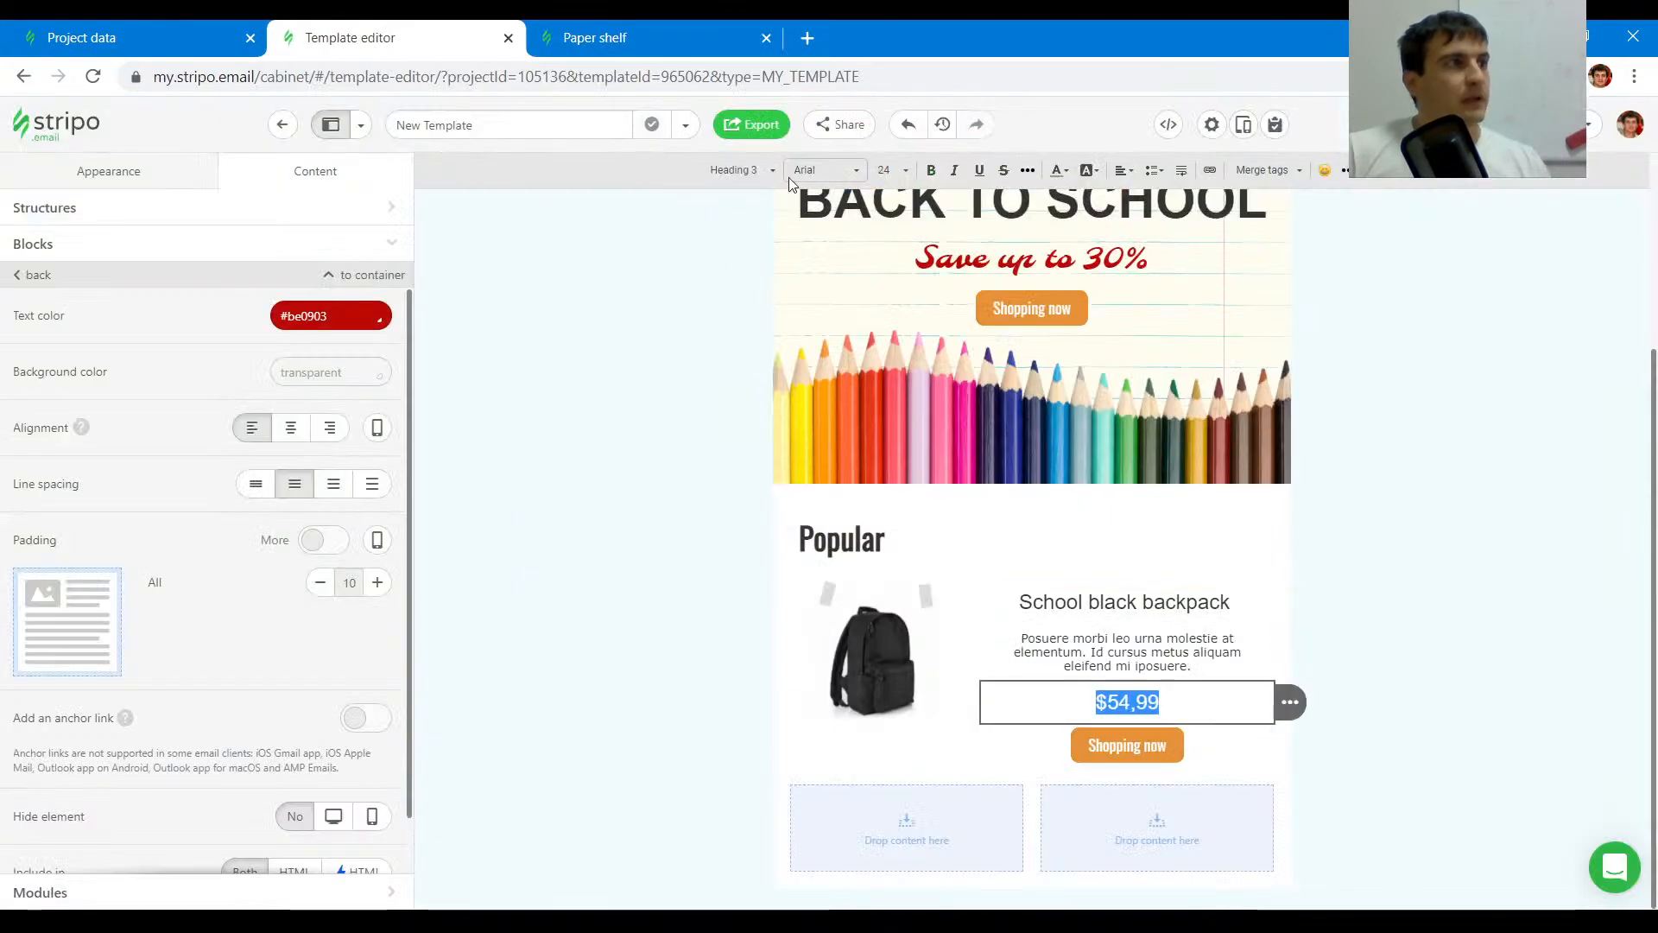
click(741, 171)
click(826, 170)
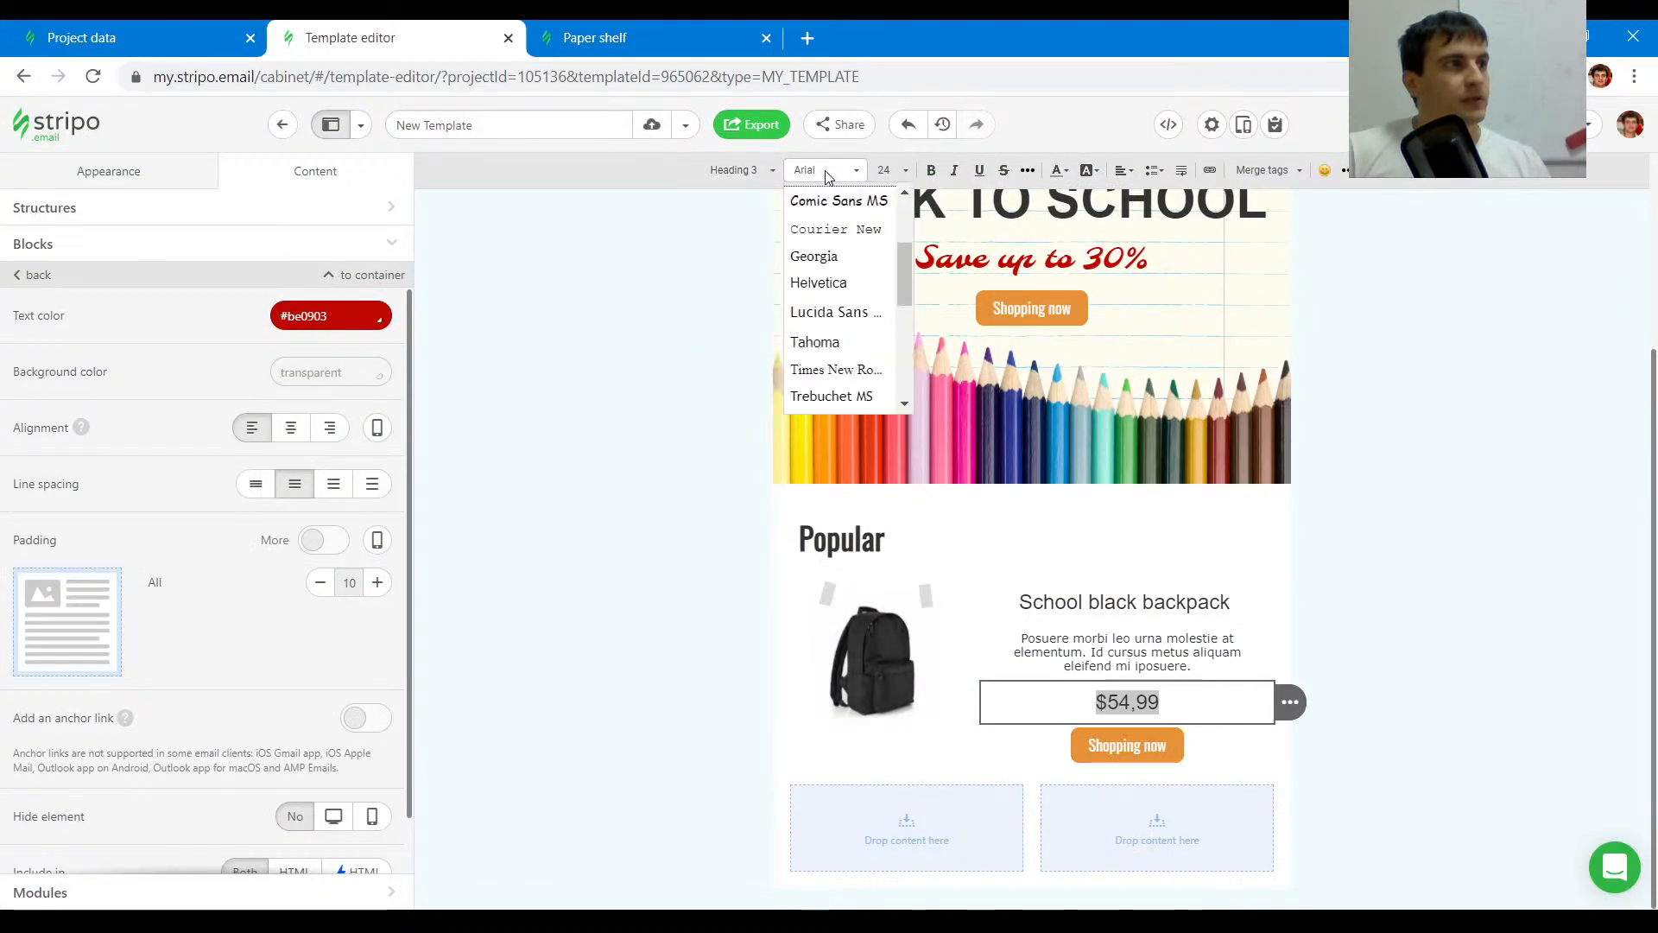
scroll(855, 263, up, 3)
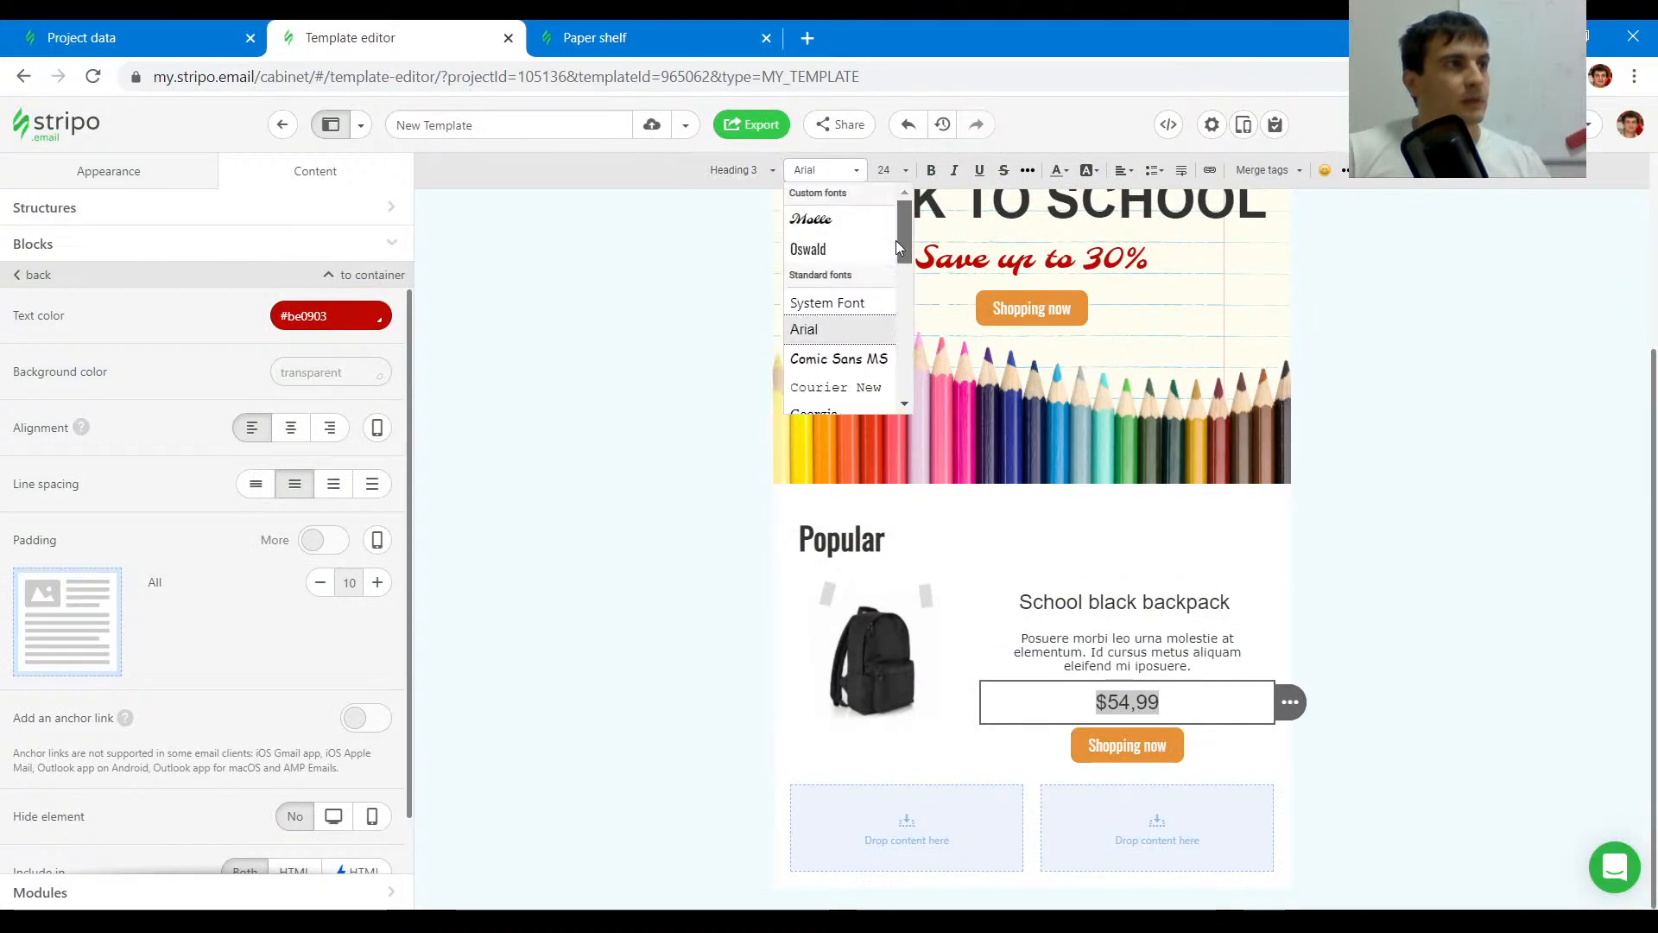
click(845, 250)
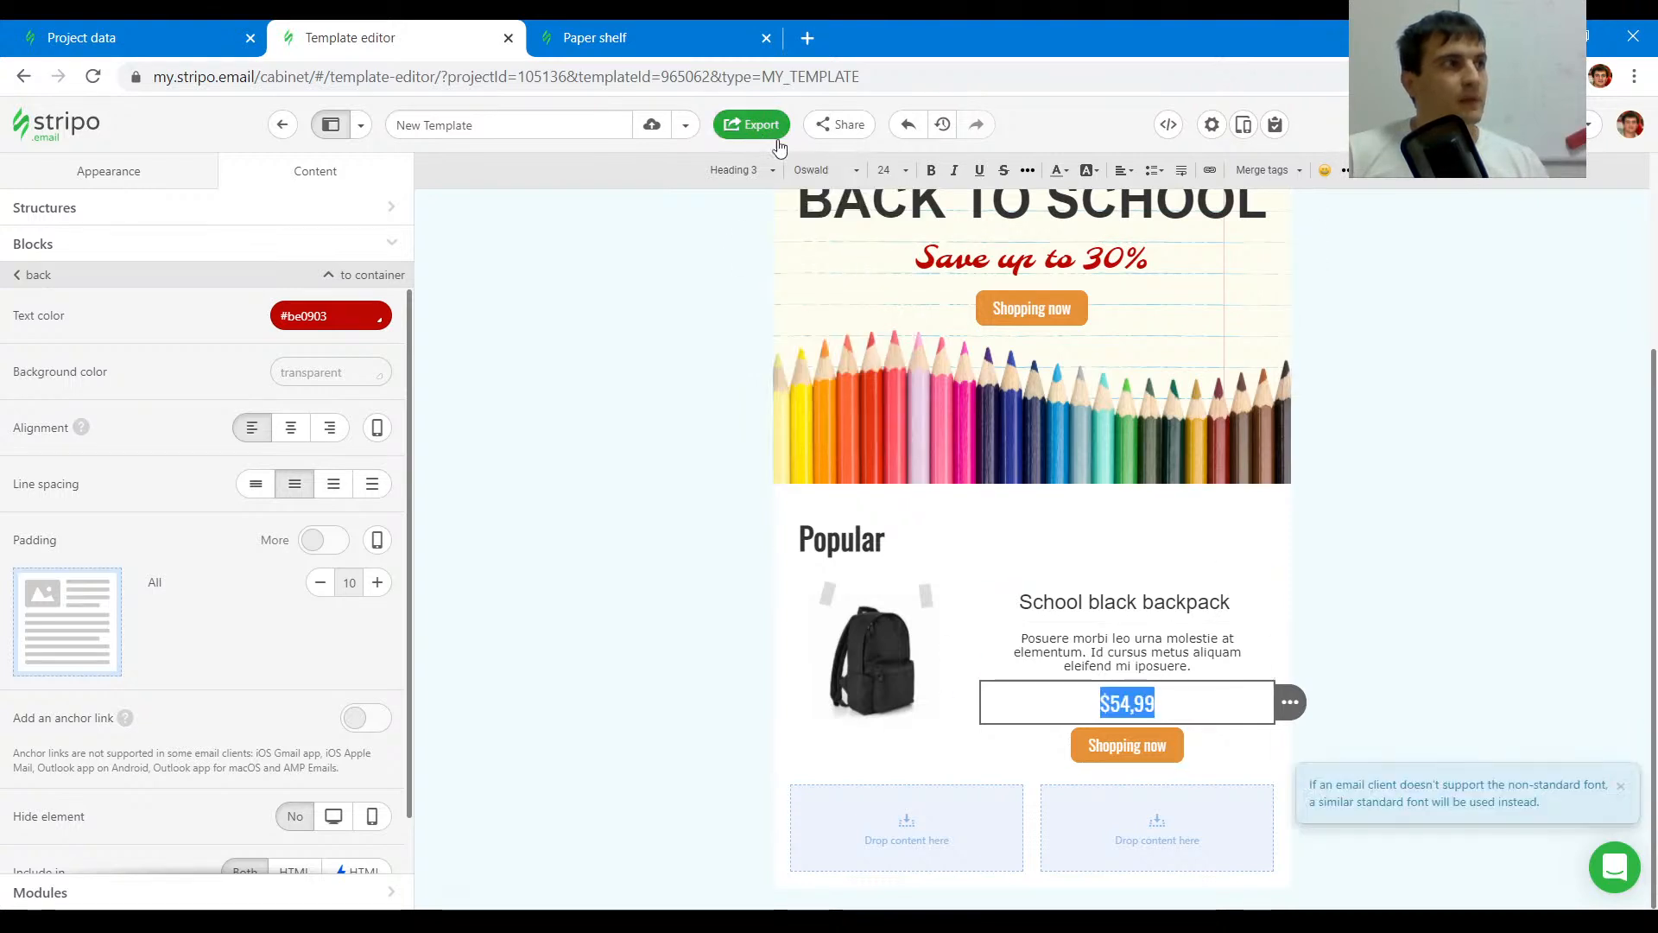
click(826, 169)
click(836, 222)
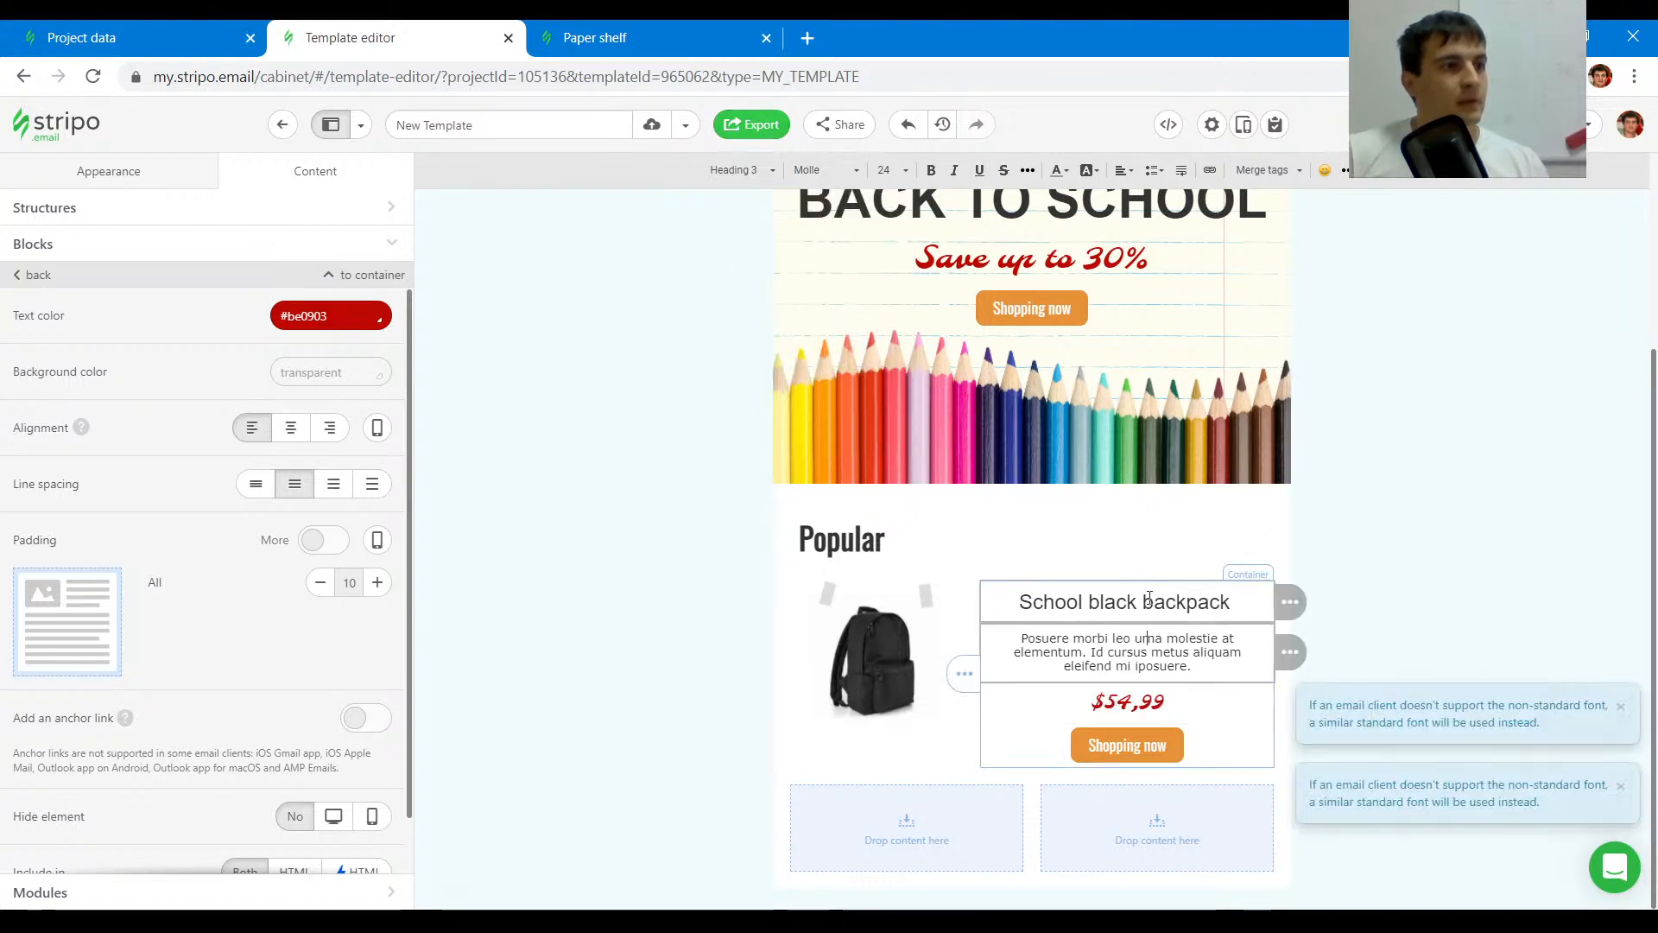
- Change the product name's font to Oswald and make it bold
click(1146, 644)
key(ctrl+a)
triple_click(1144, 588)
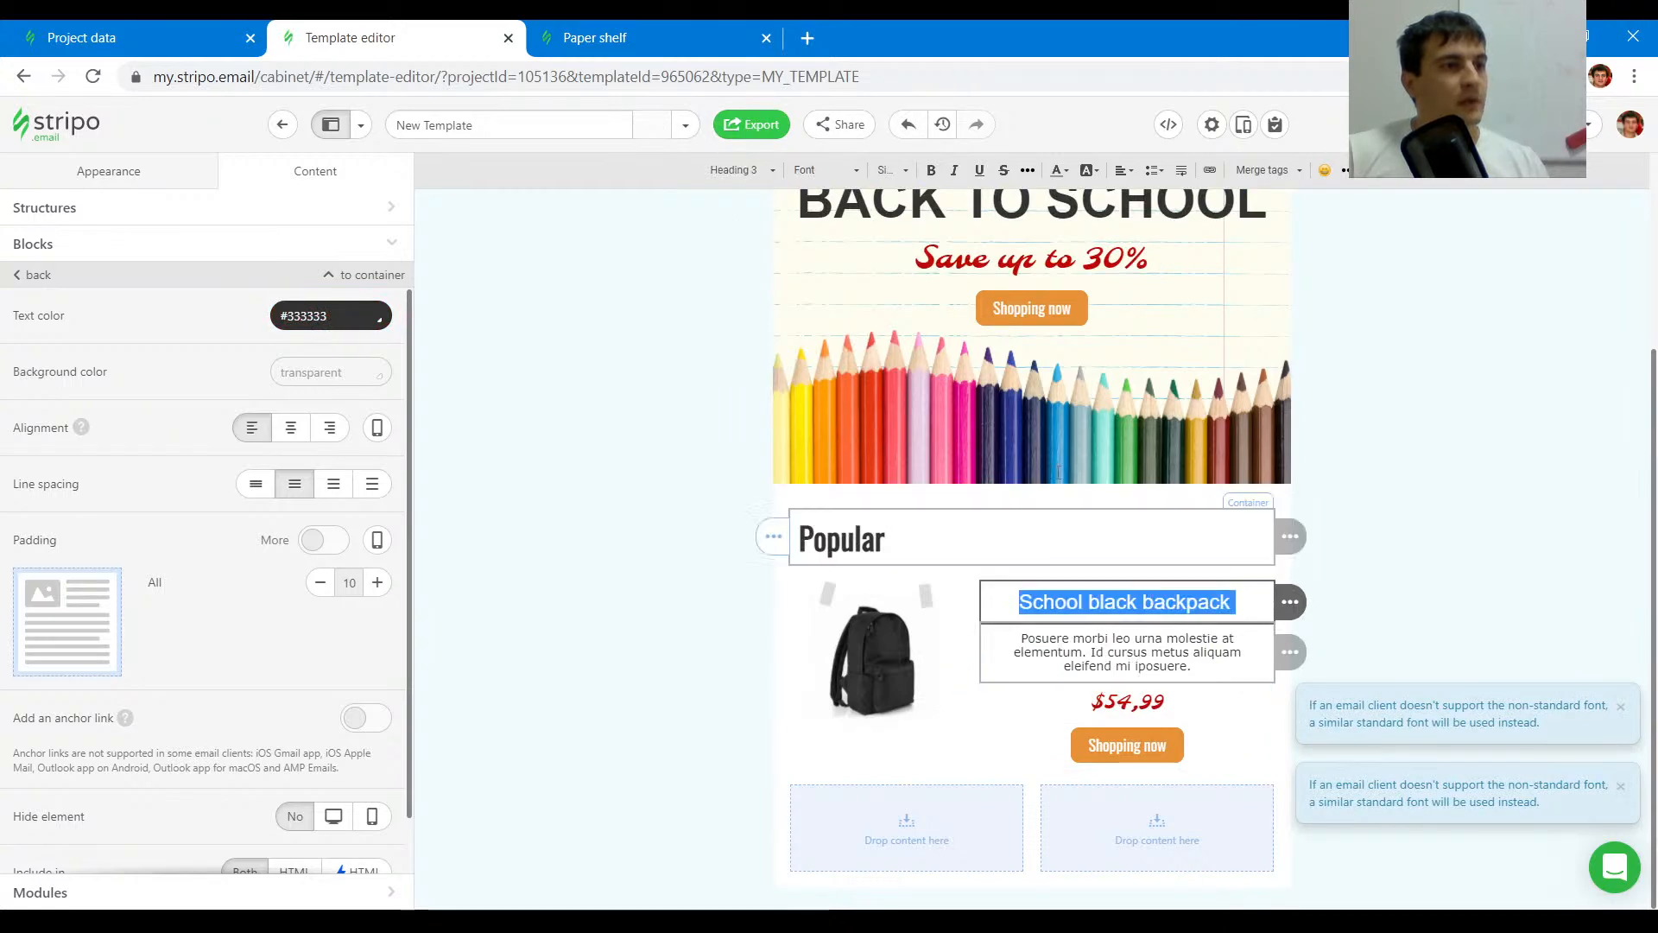
click(836, 172)
scroll(838, 220, up, 5)
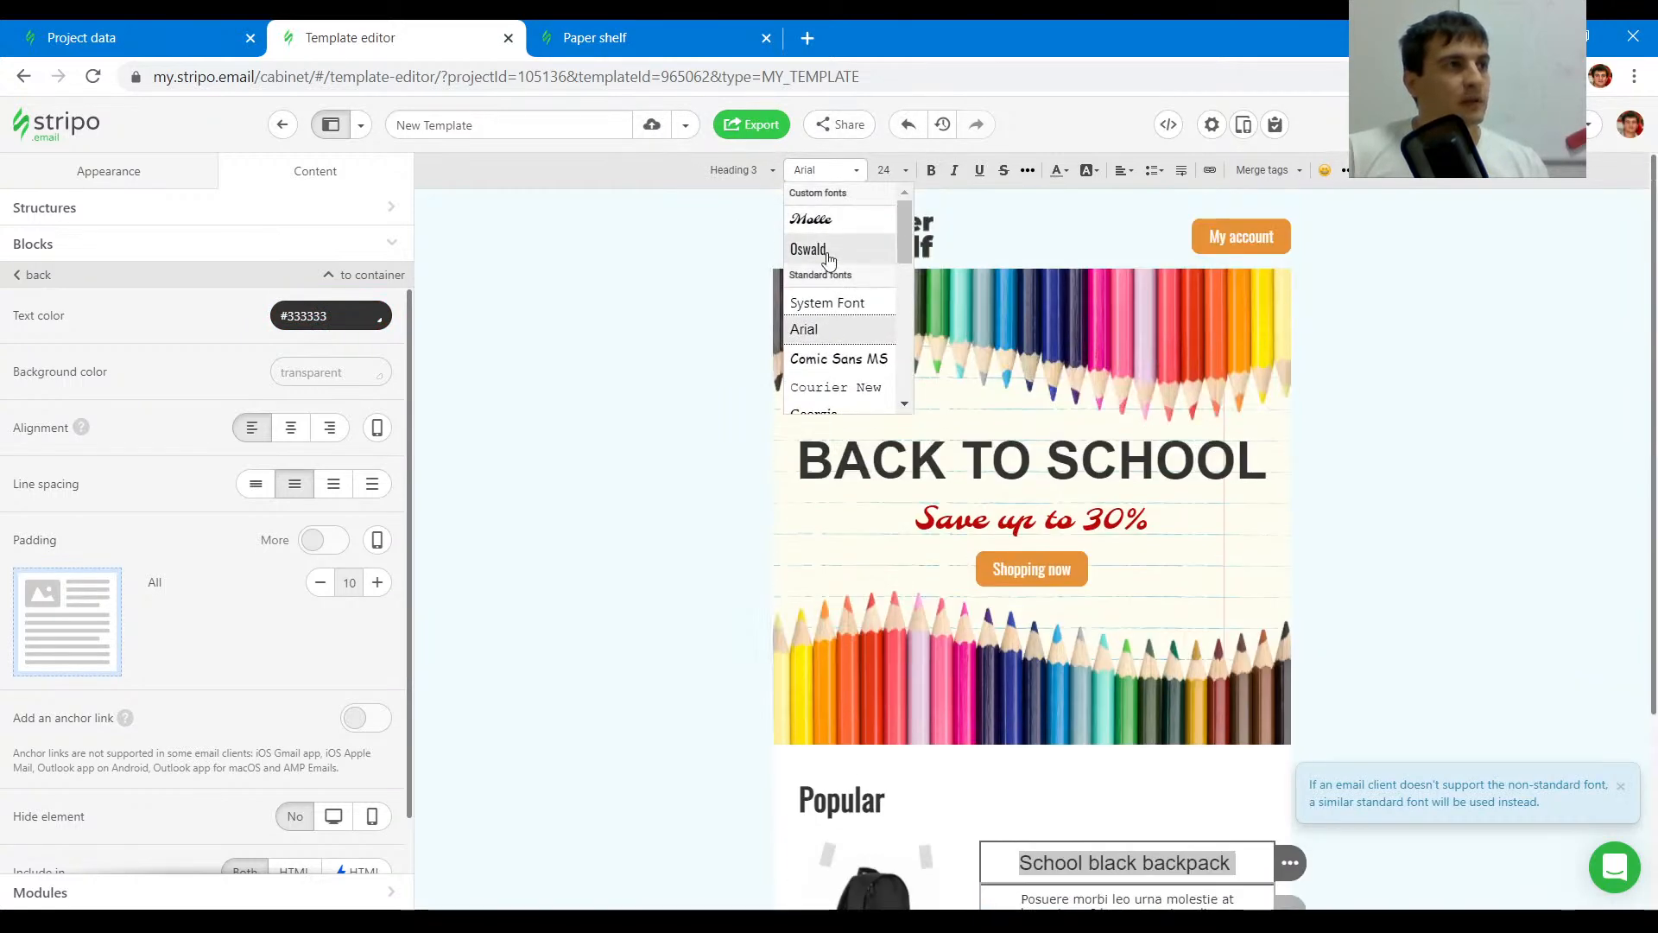
click(820, 250)
click(1148, 614)
triple_click(1148, 614)
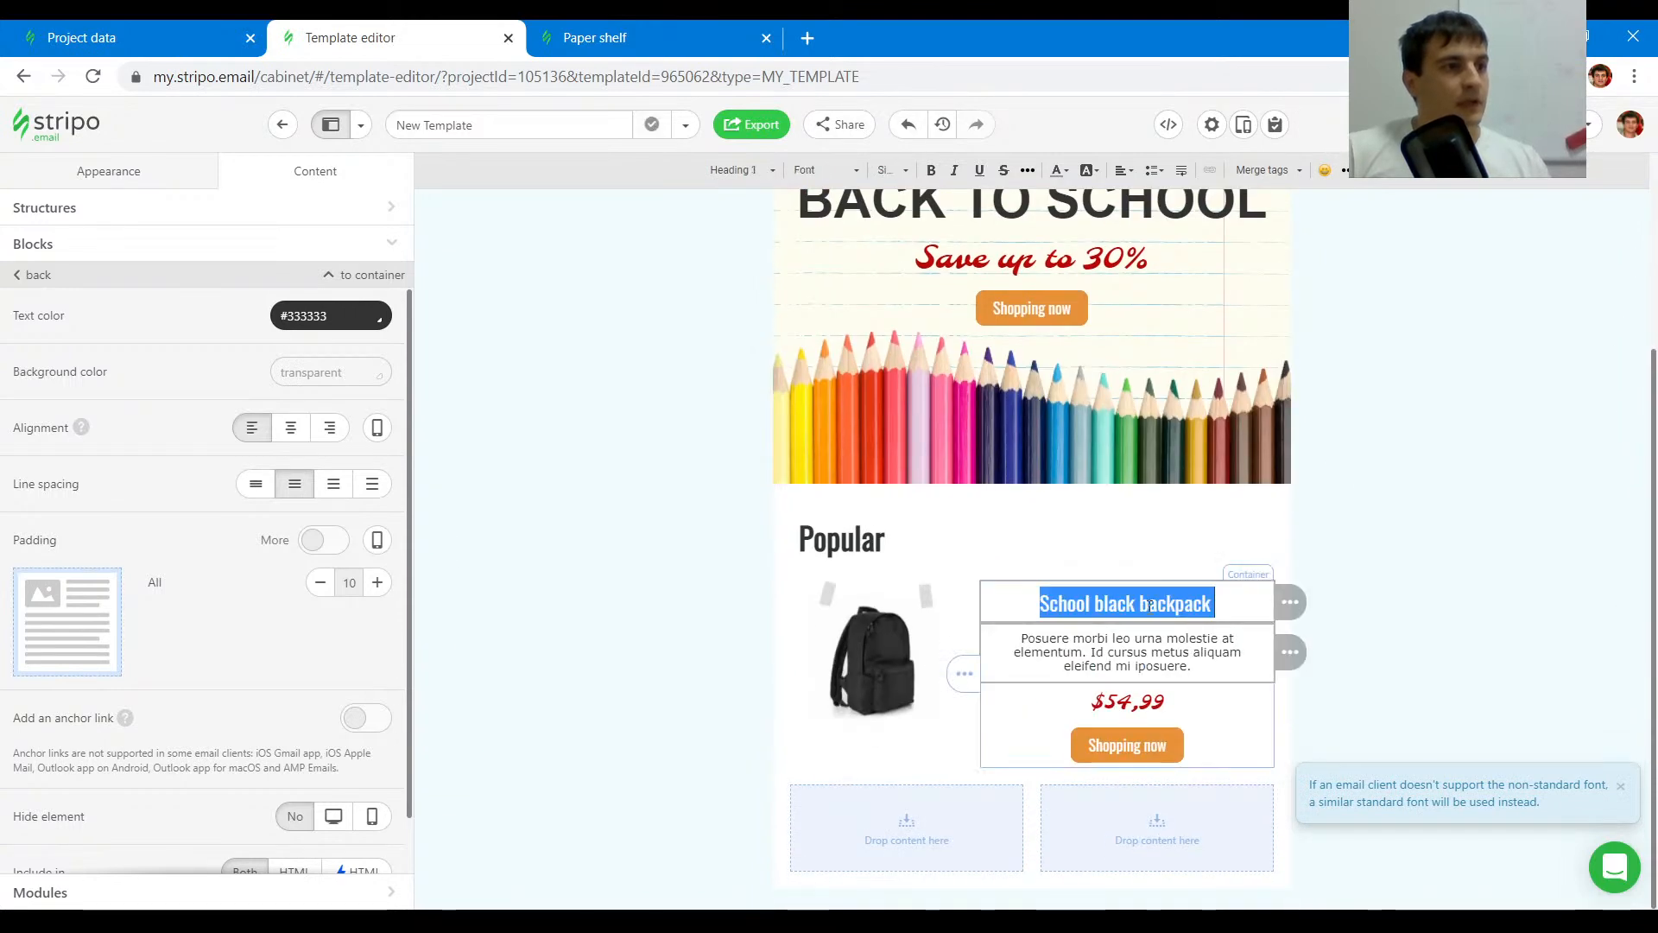
click(930, 175)
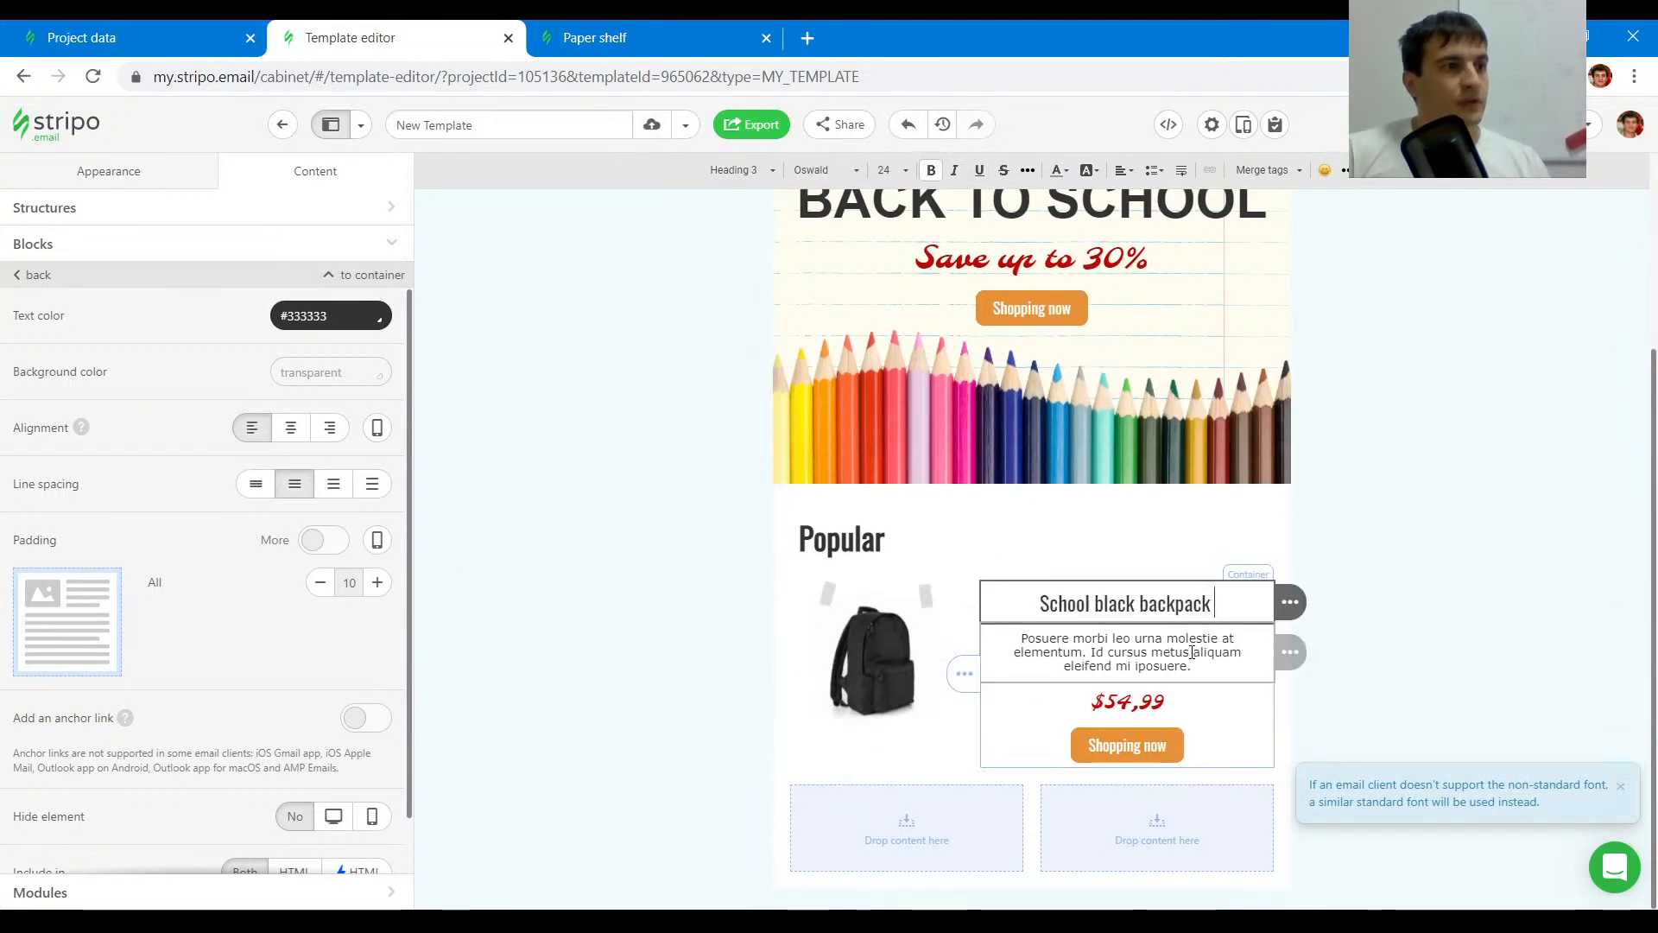
- Compare the product name with the original email and align it to the left
triple_click(1194, 604)
click(1135, 665)
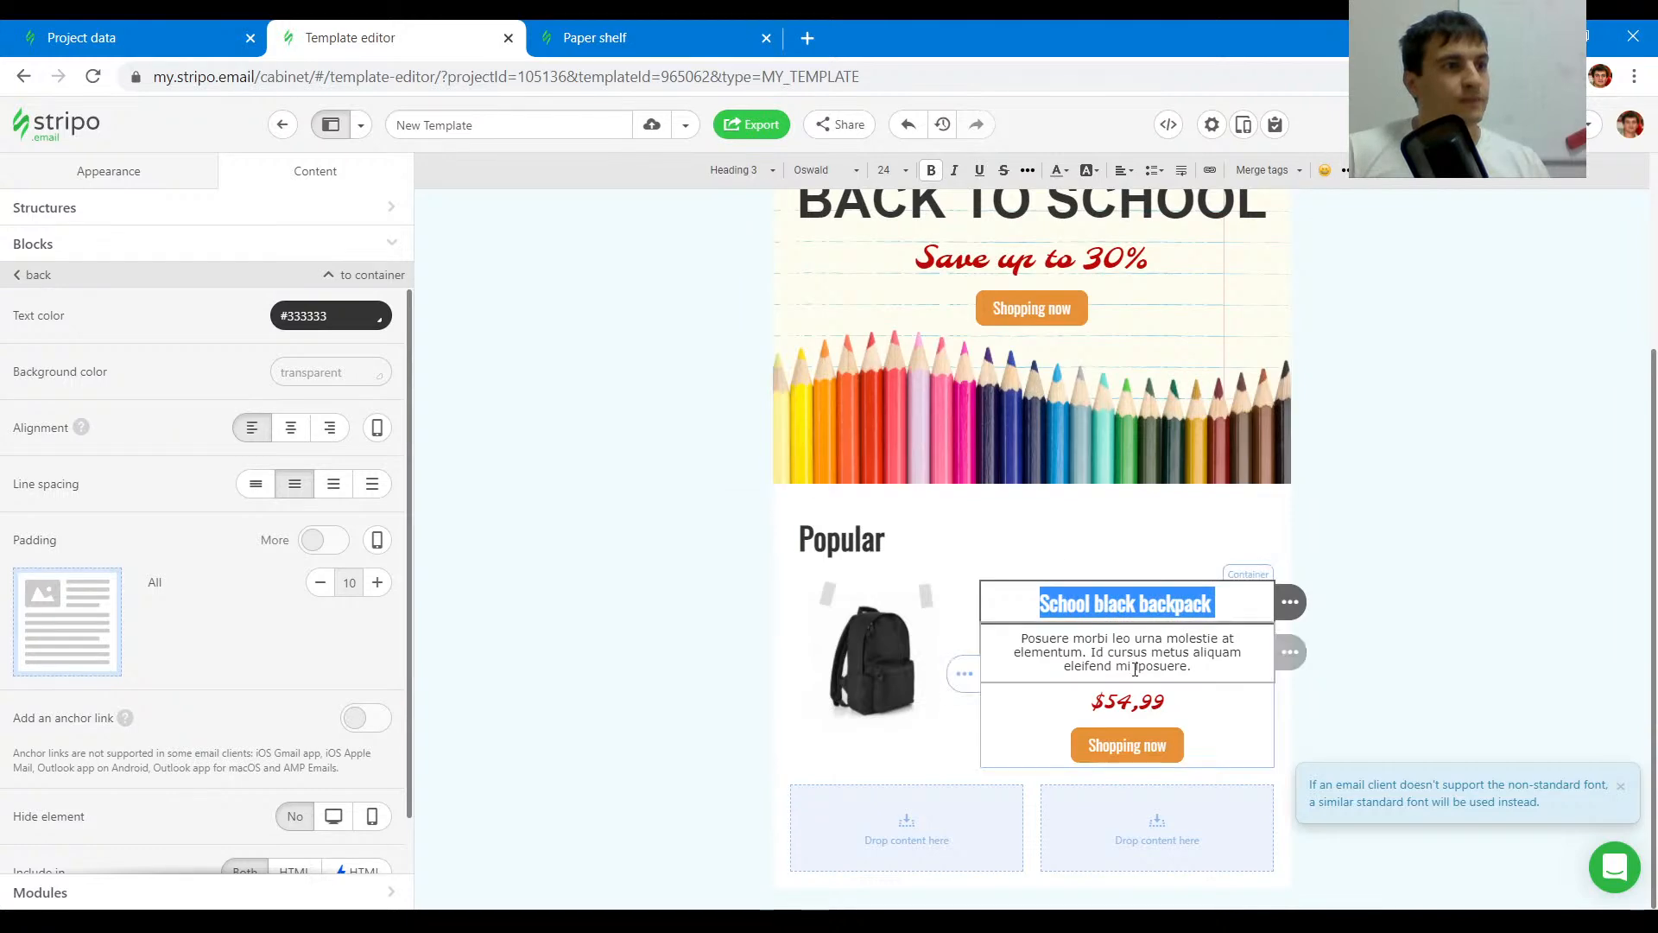
click(618, 31)
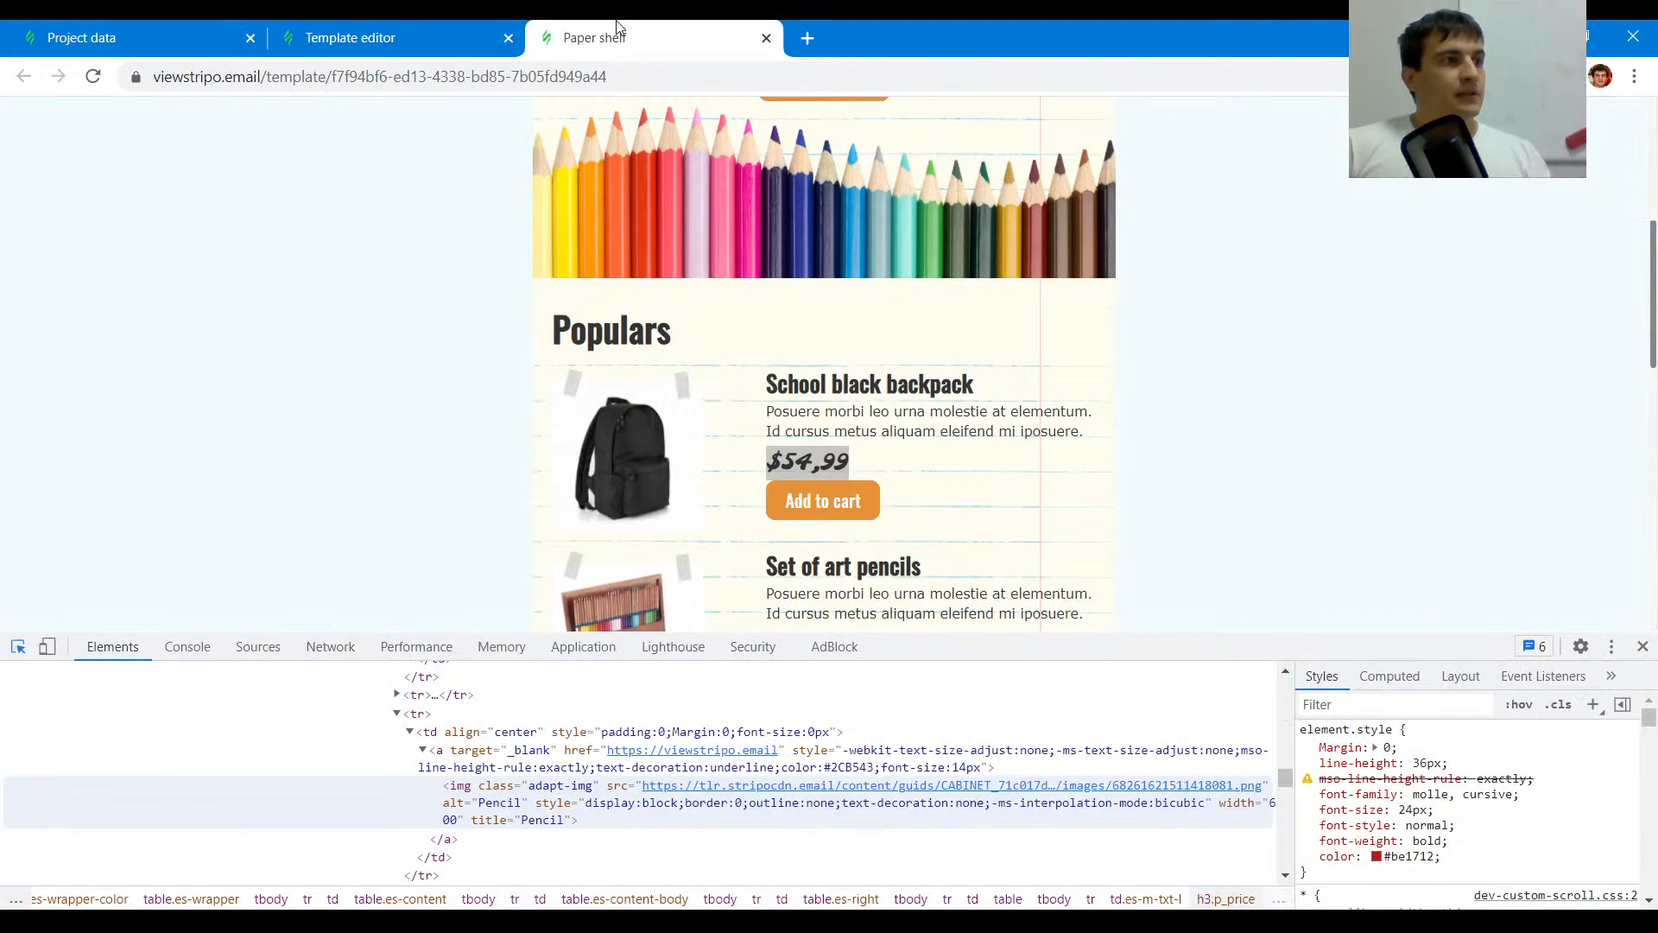
click(506, 26)
click(1039, 604)
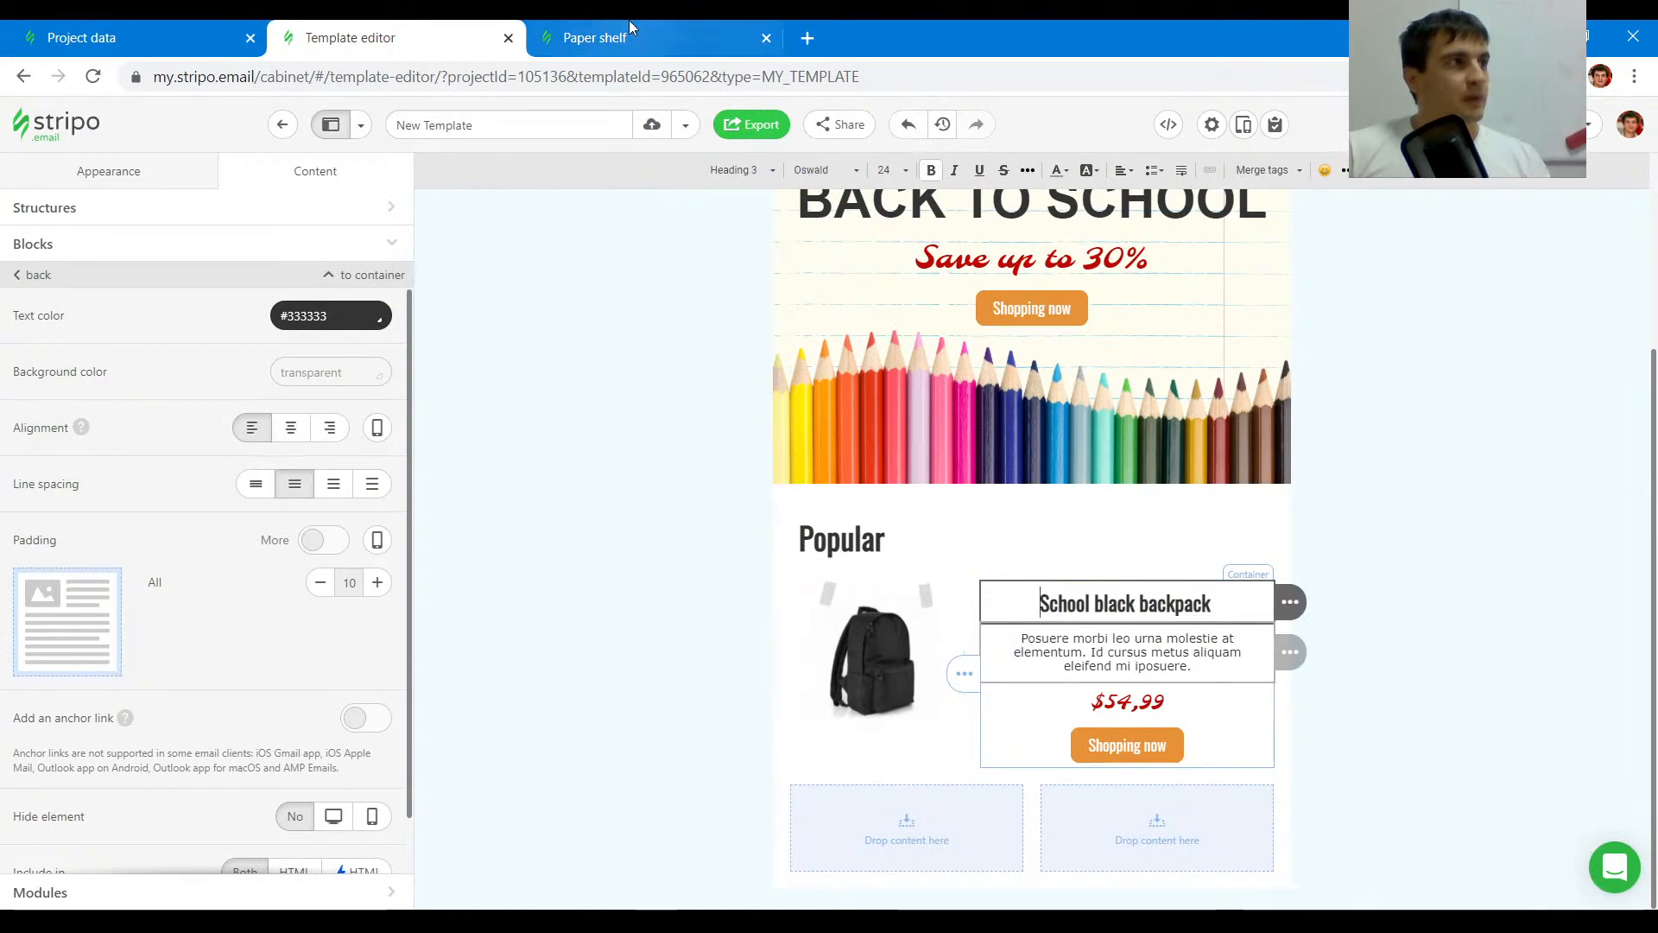
click(605, 37)
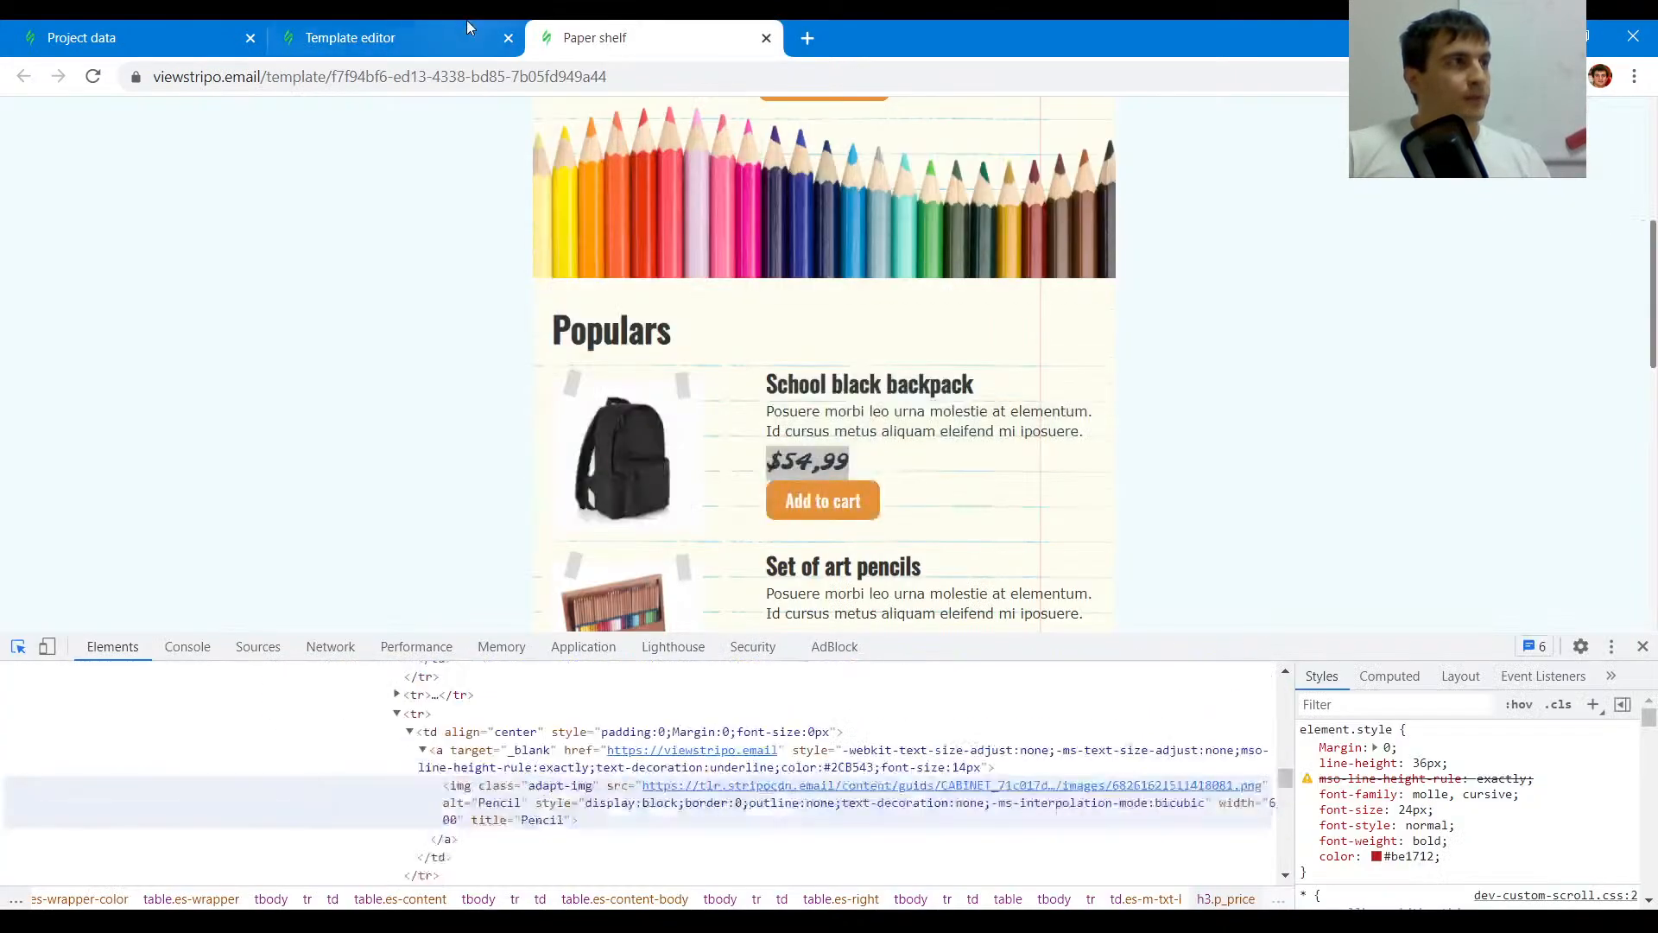
click(475, 28)
key(shift+End)
click(1126, 171)
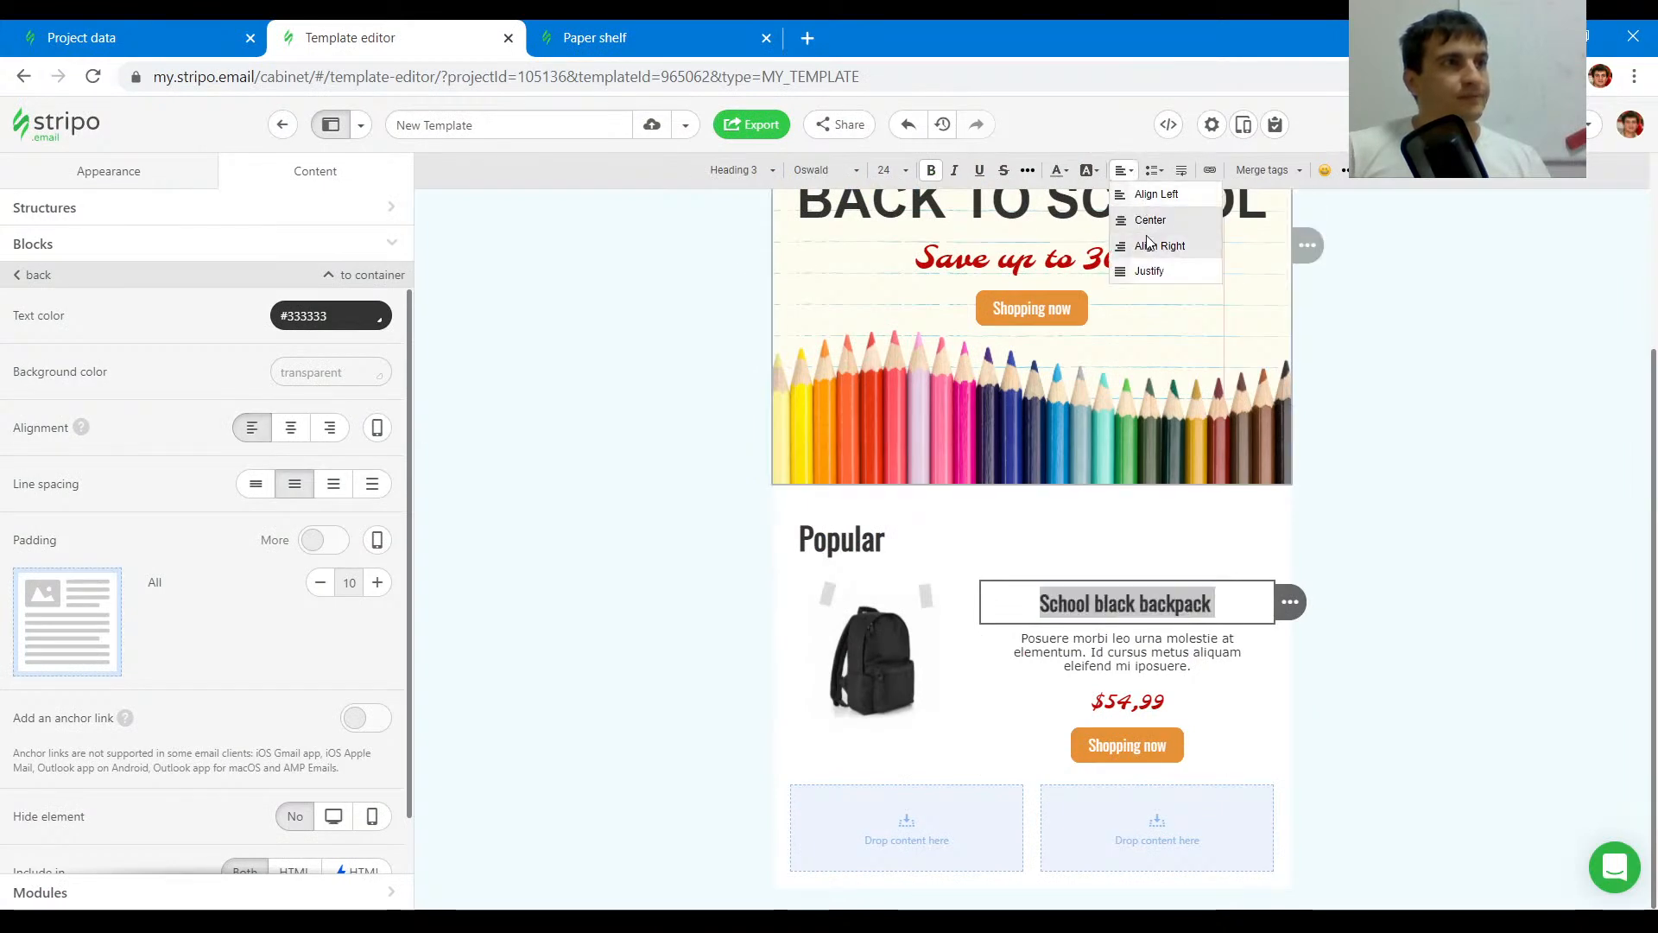
click(1147, 198)
- Align the product description text to the left
click(1093, 654)
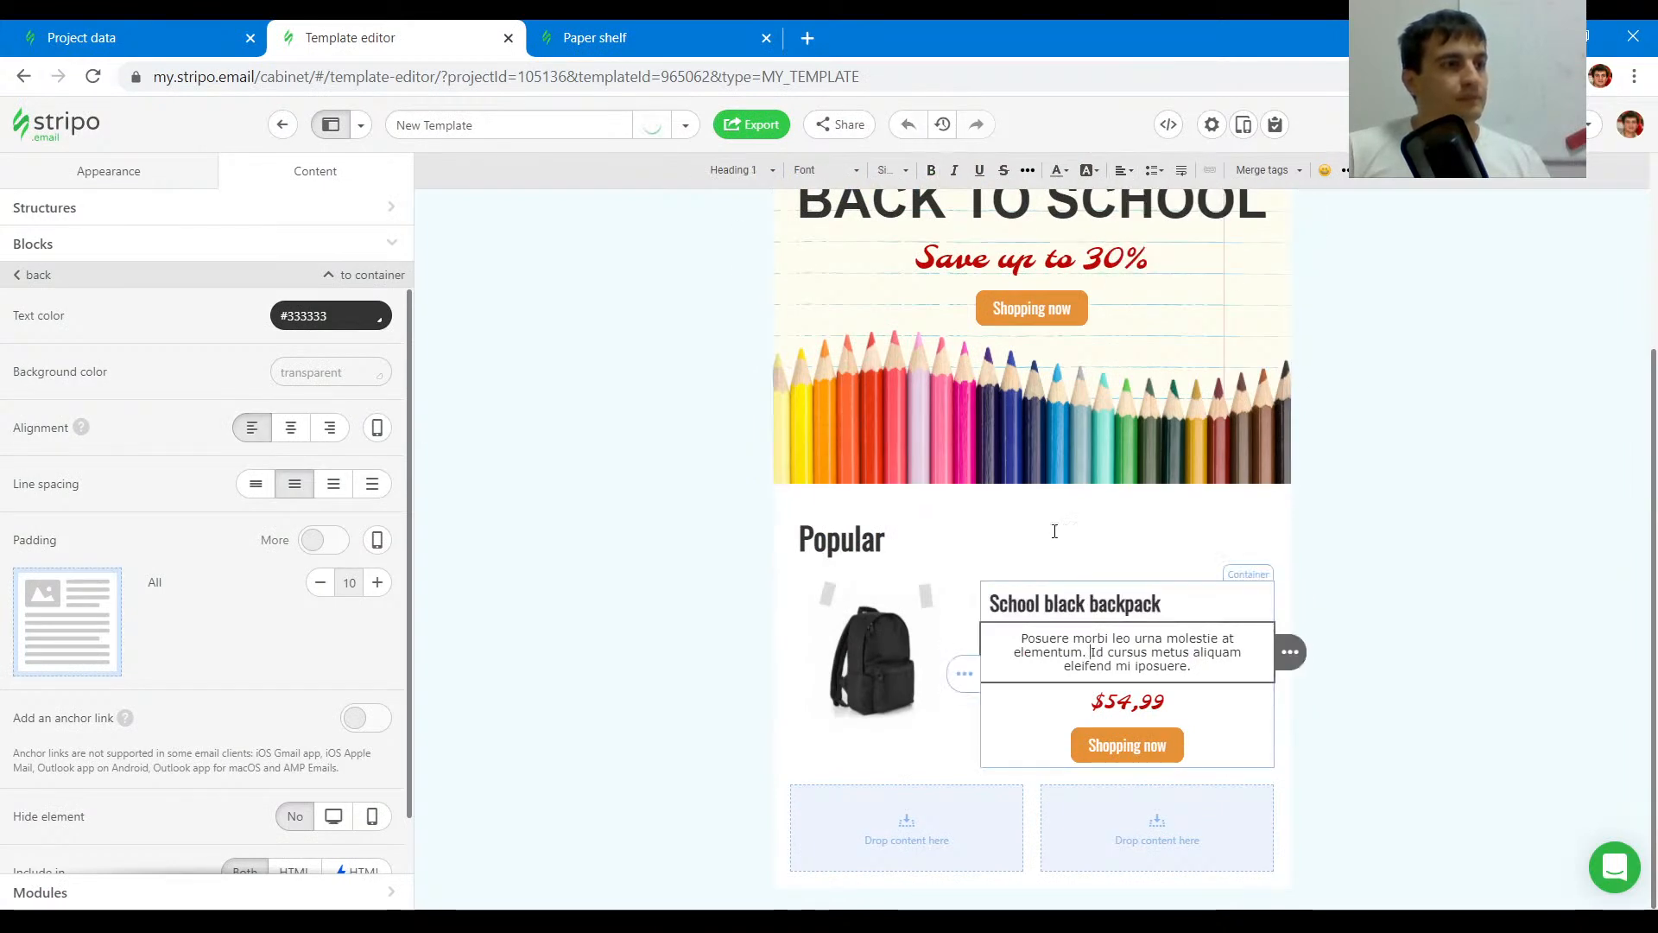
key(ctrl+a)
click(1125, 170)
click(1147, 195)
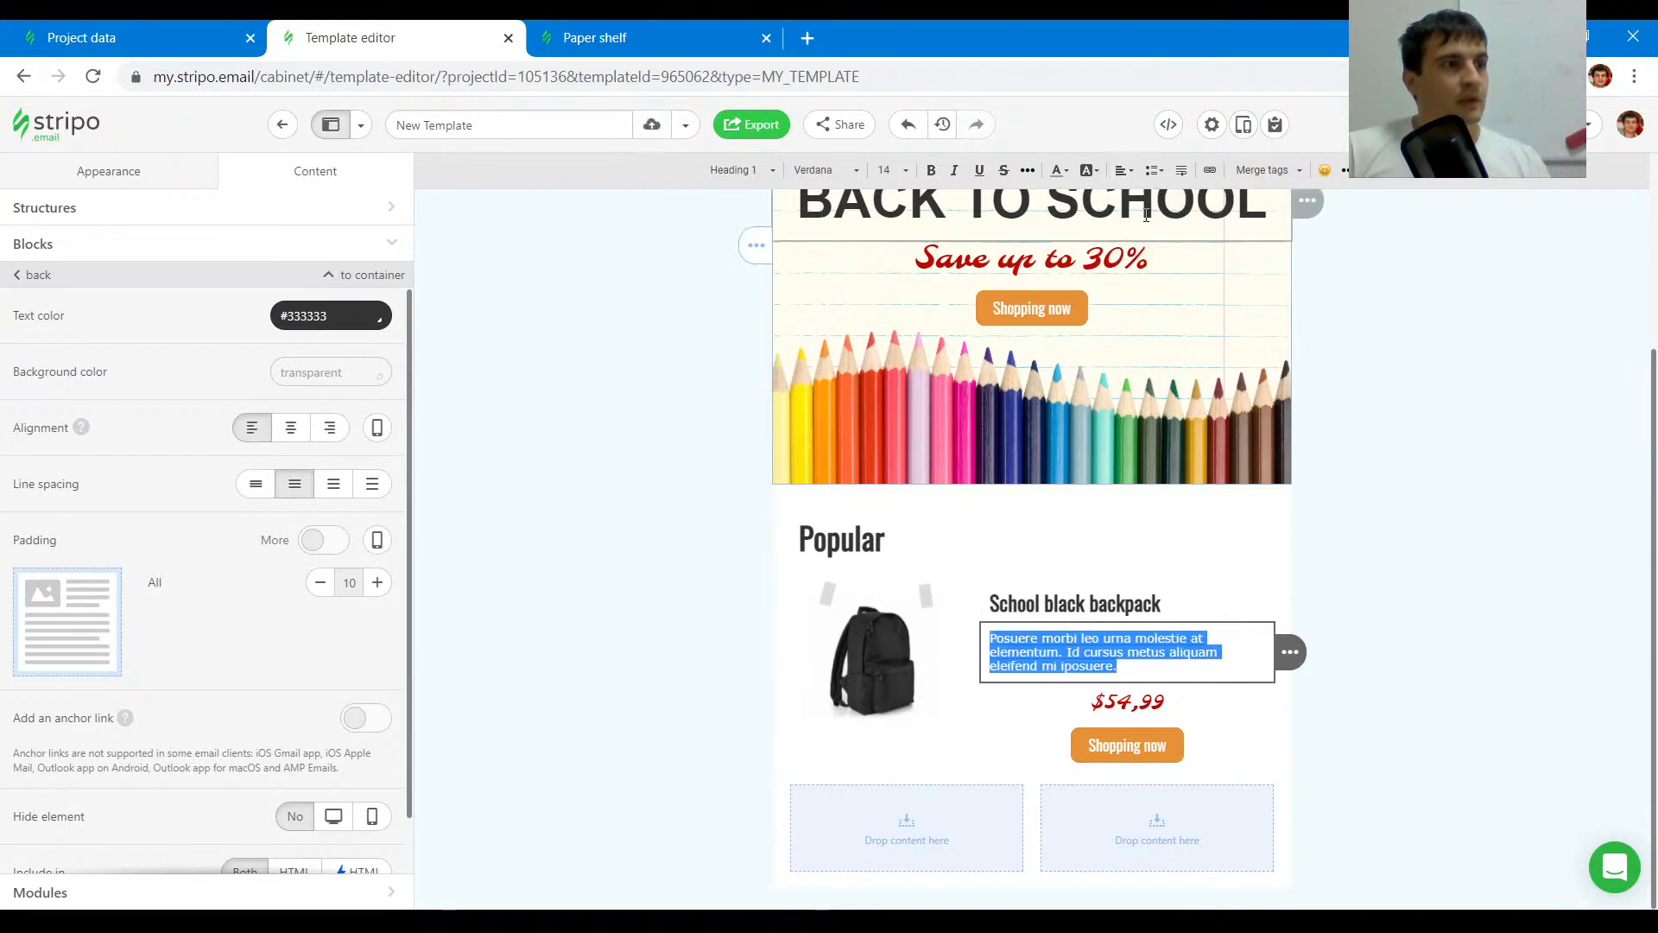
- Align the $54,99 price to the left
click(1108, 701)
key(ctrl+a)
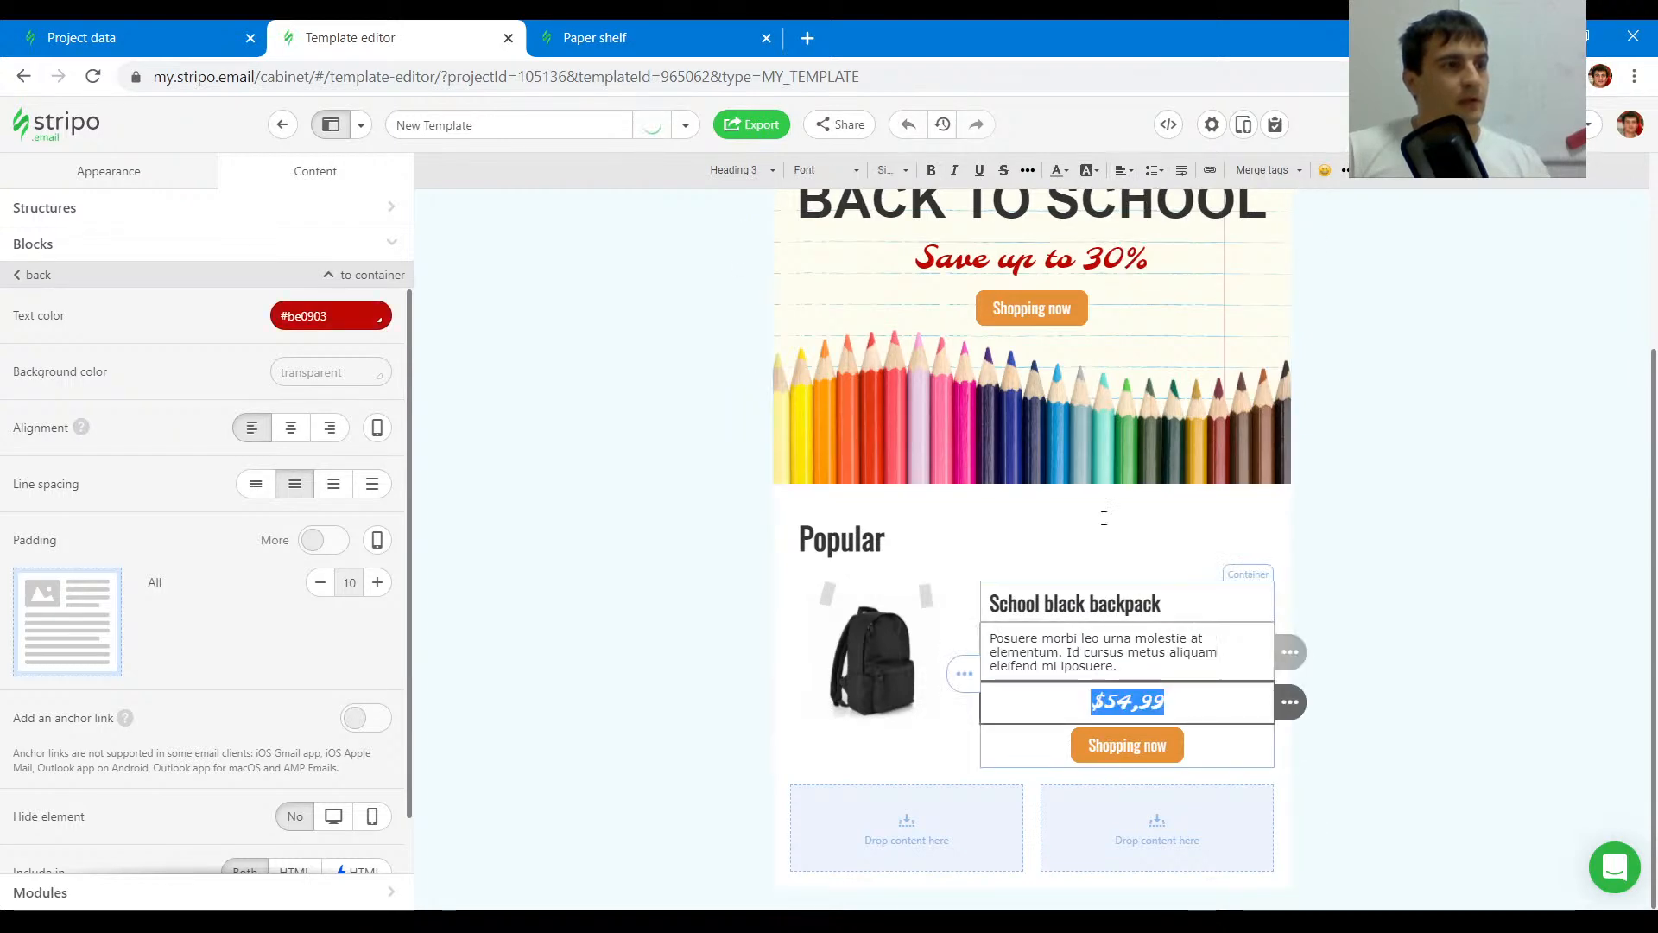
click(1127, 170)
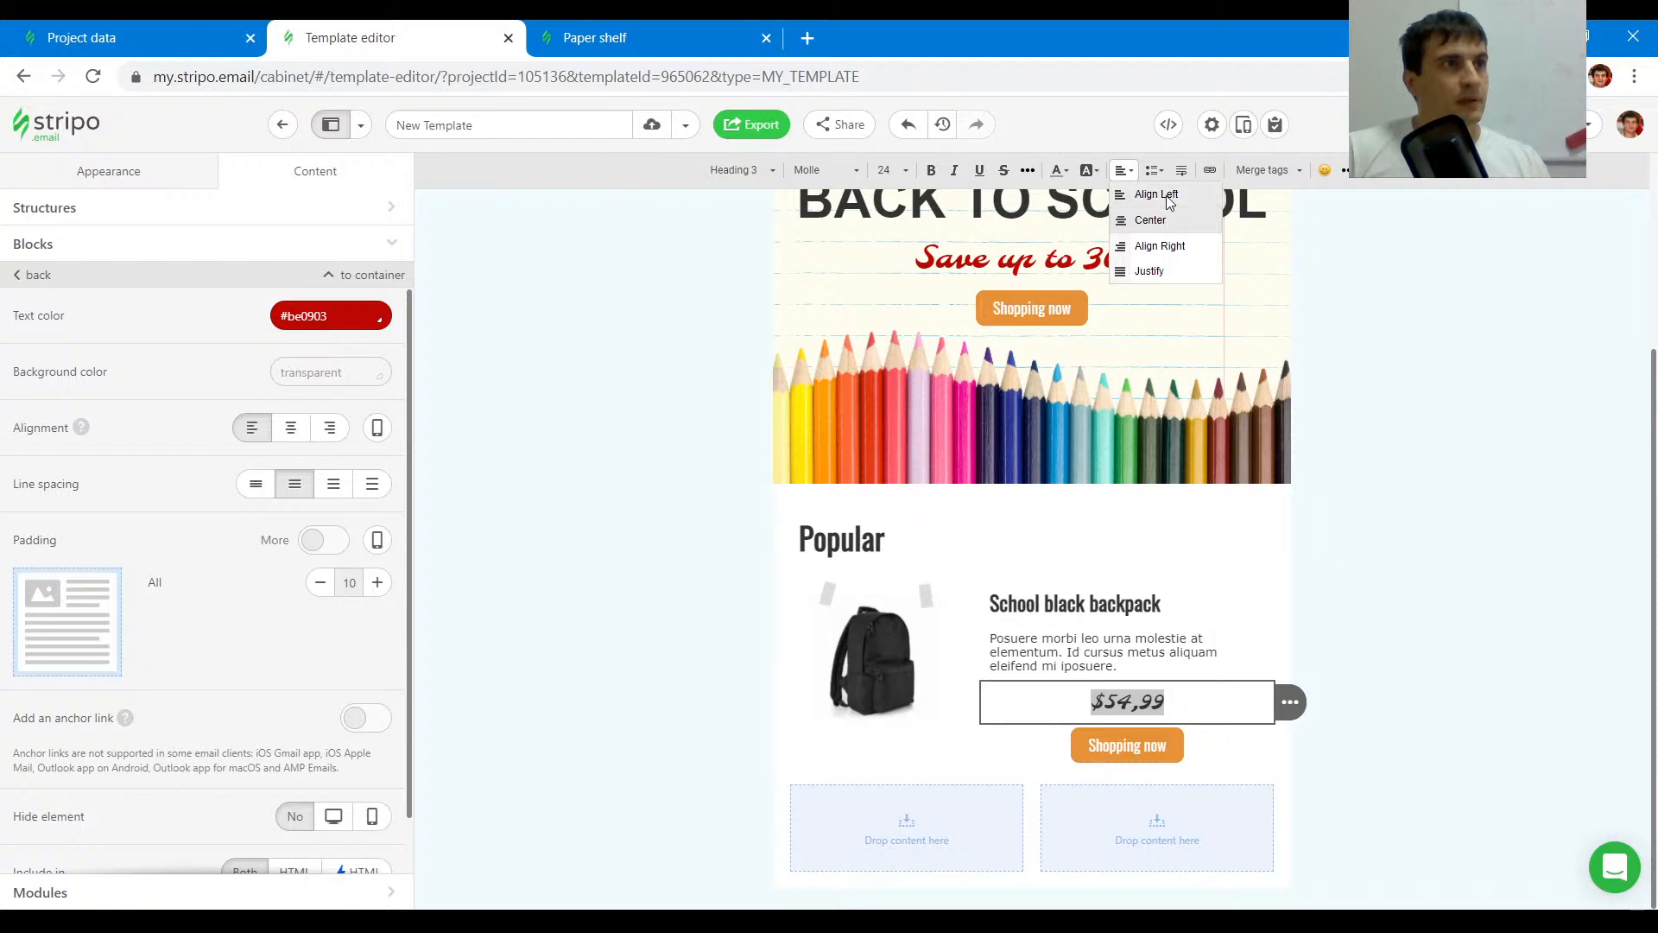
click(1147, 194)
- Check the original layout and align the Shopping now button to the left
click(596, 37)
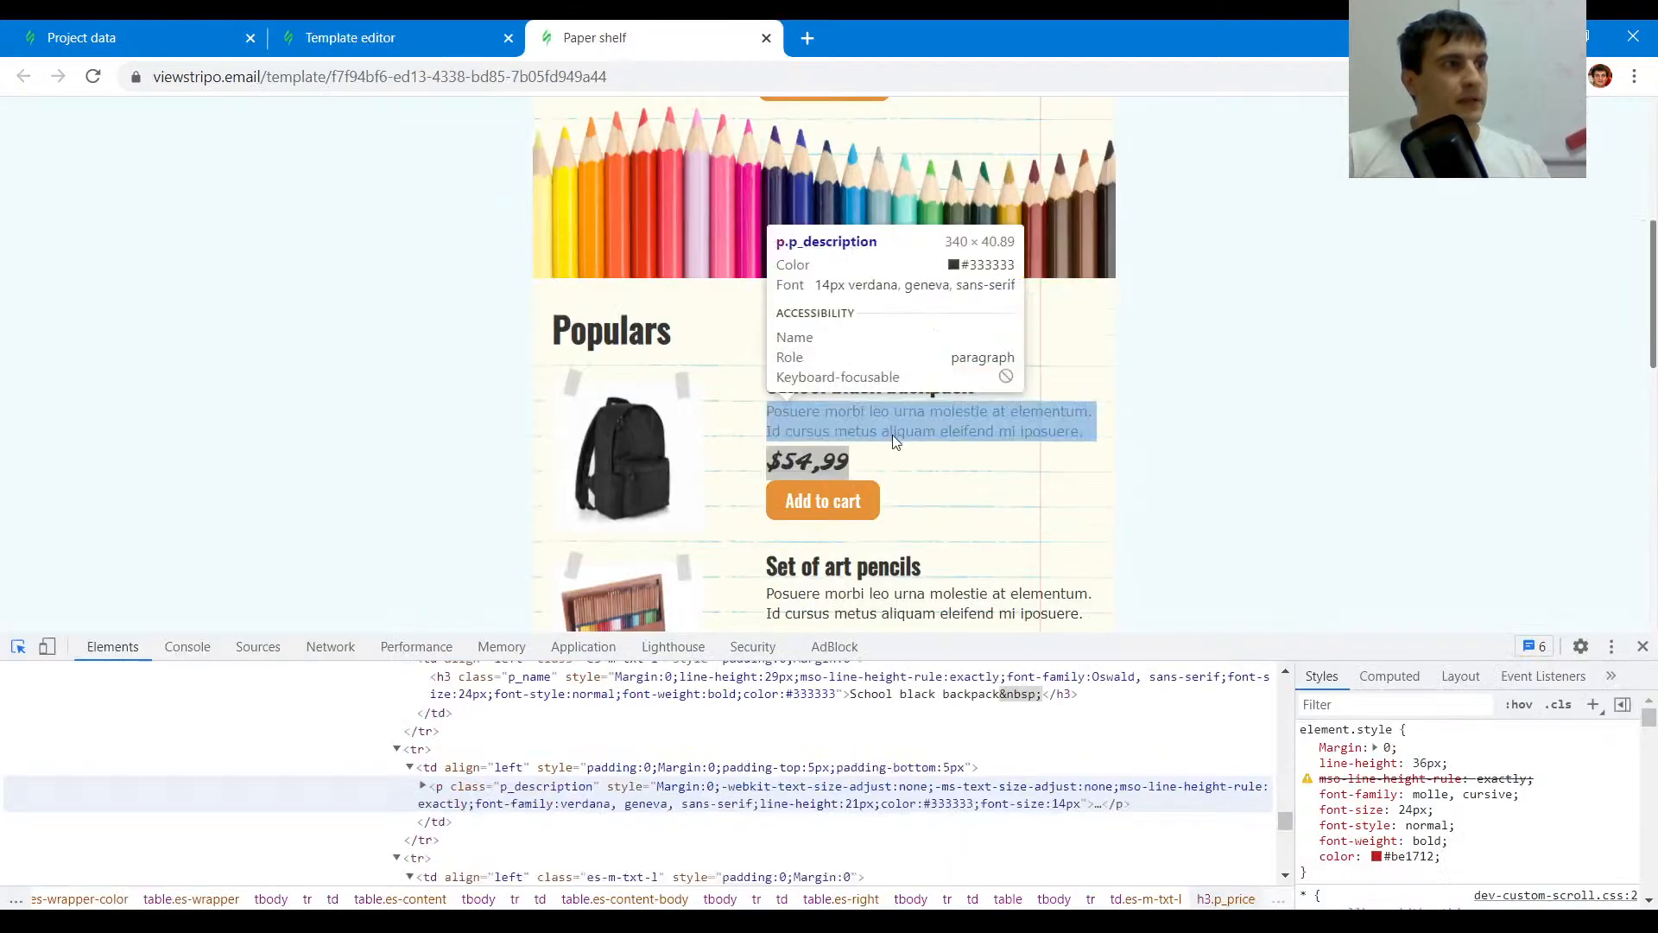
click(432, 27)
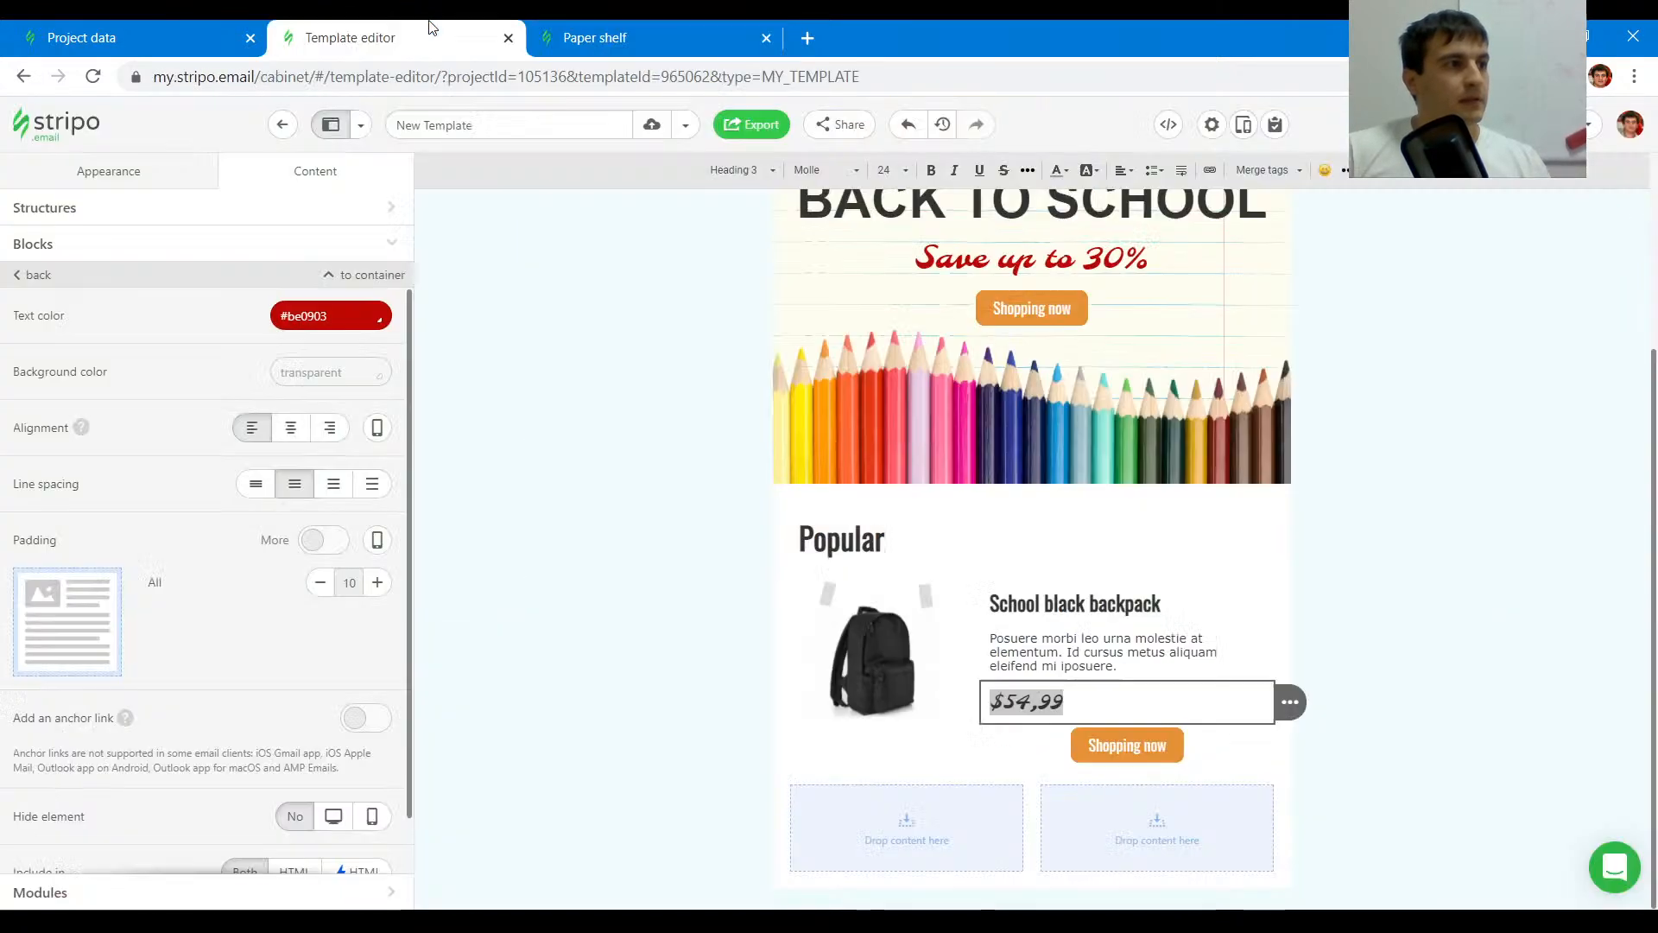
click(1041, 741)
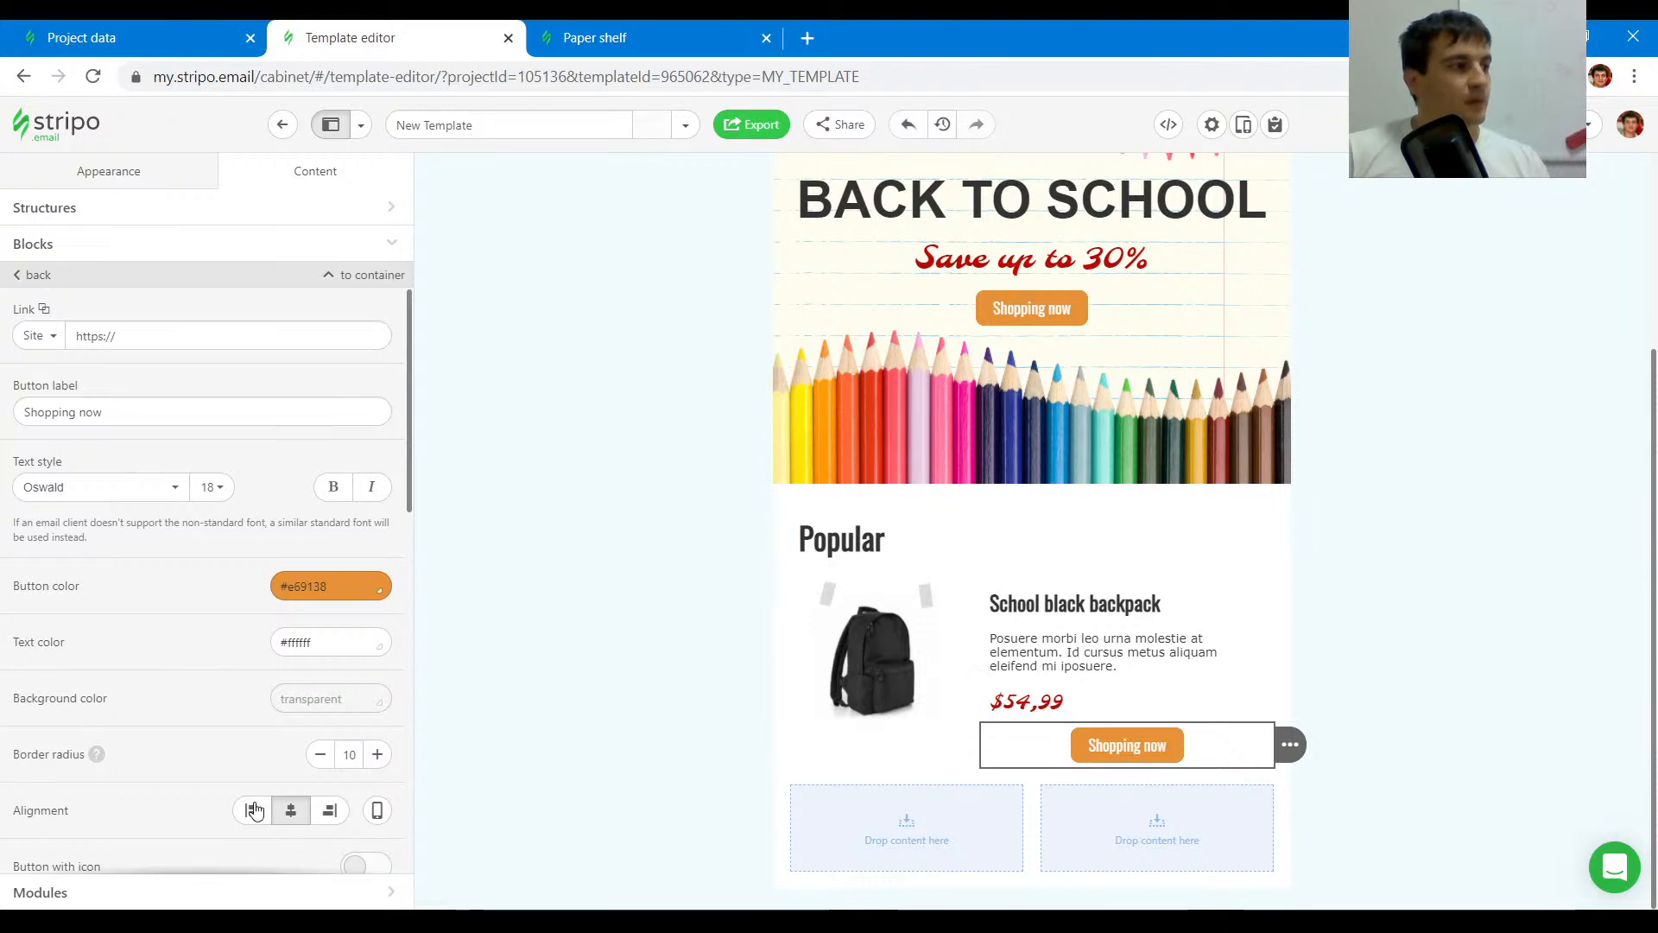
click(252, 808)
scroll(330, 722, down, 4)
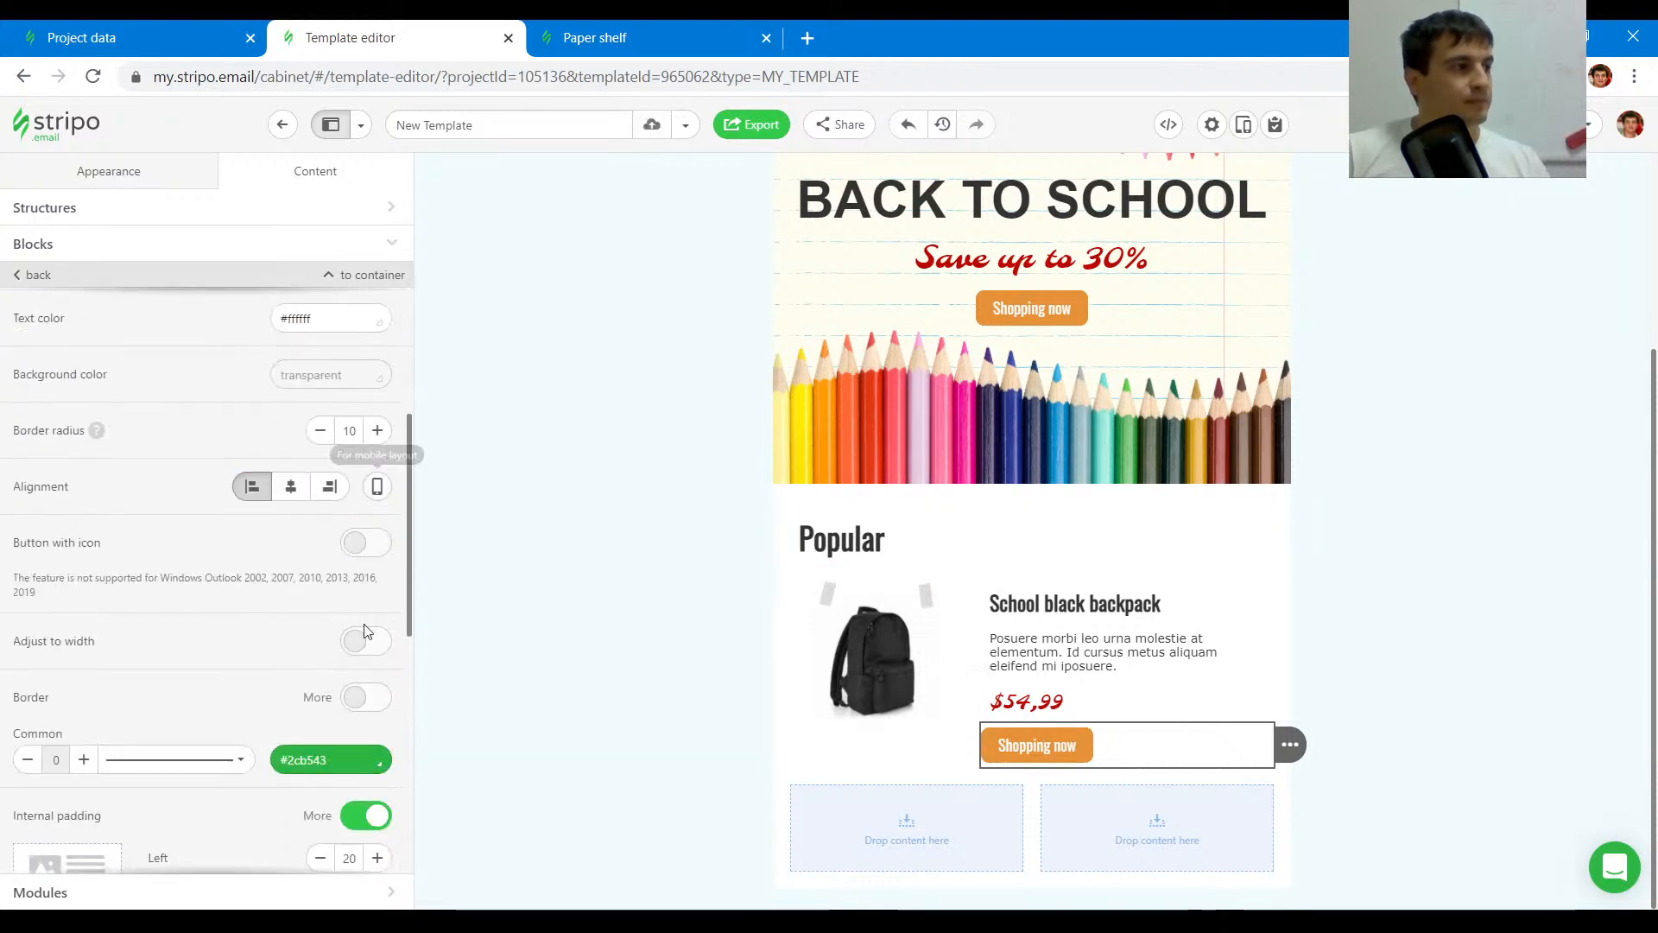
- Increase the Shopping now button's left external padding to 10
scroll(371, 592, down, 5)
click(378, 652)
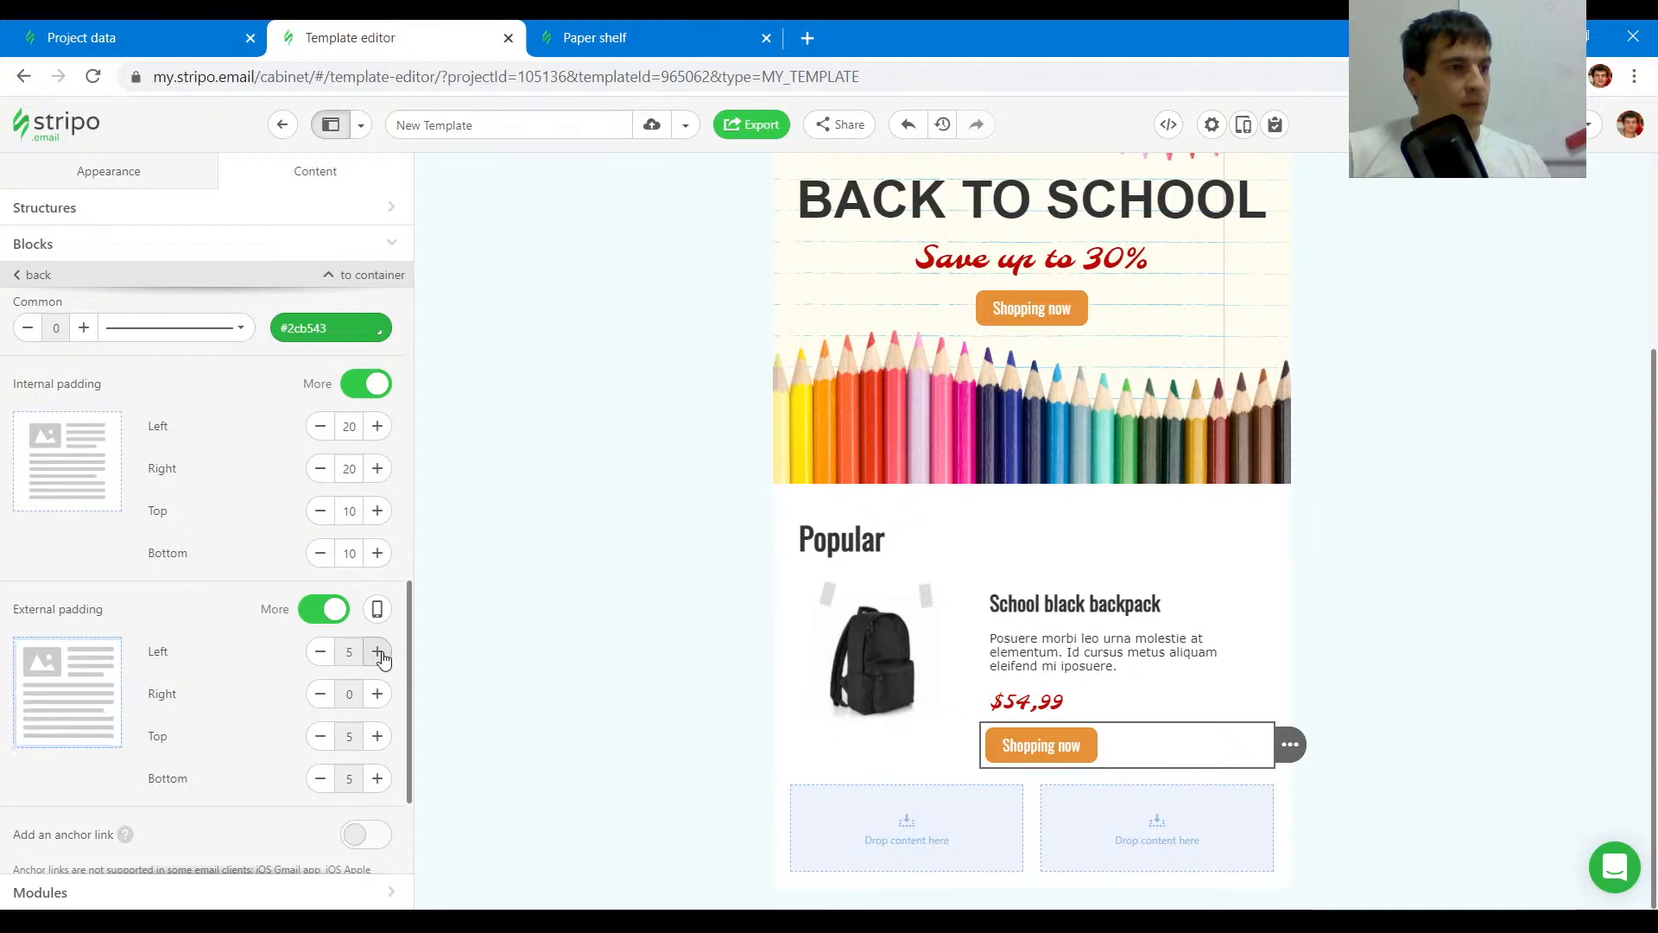
click(378, 652)
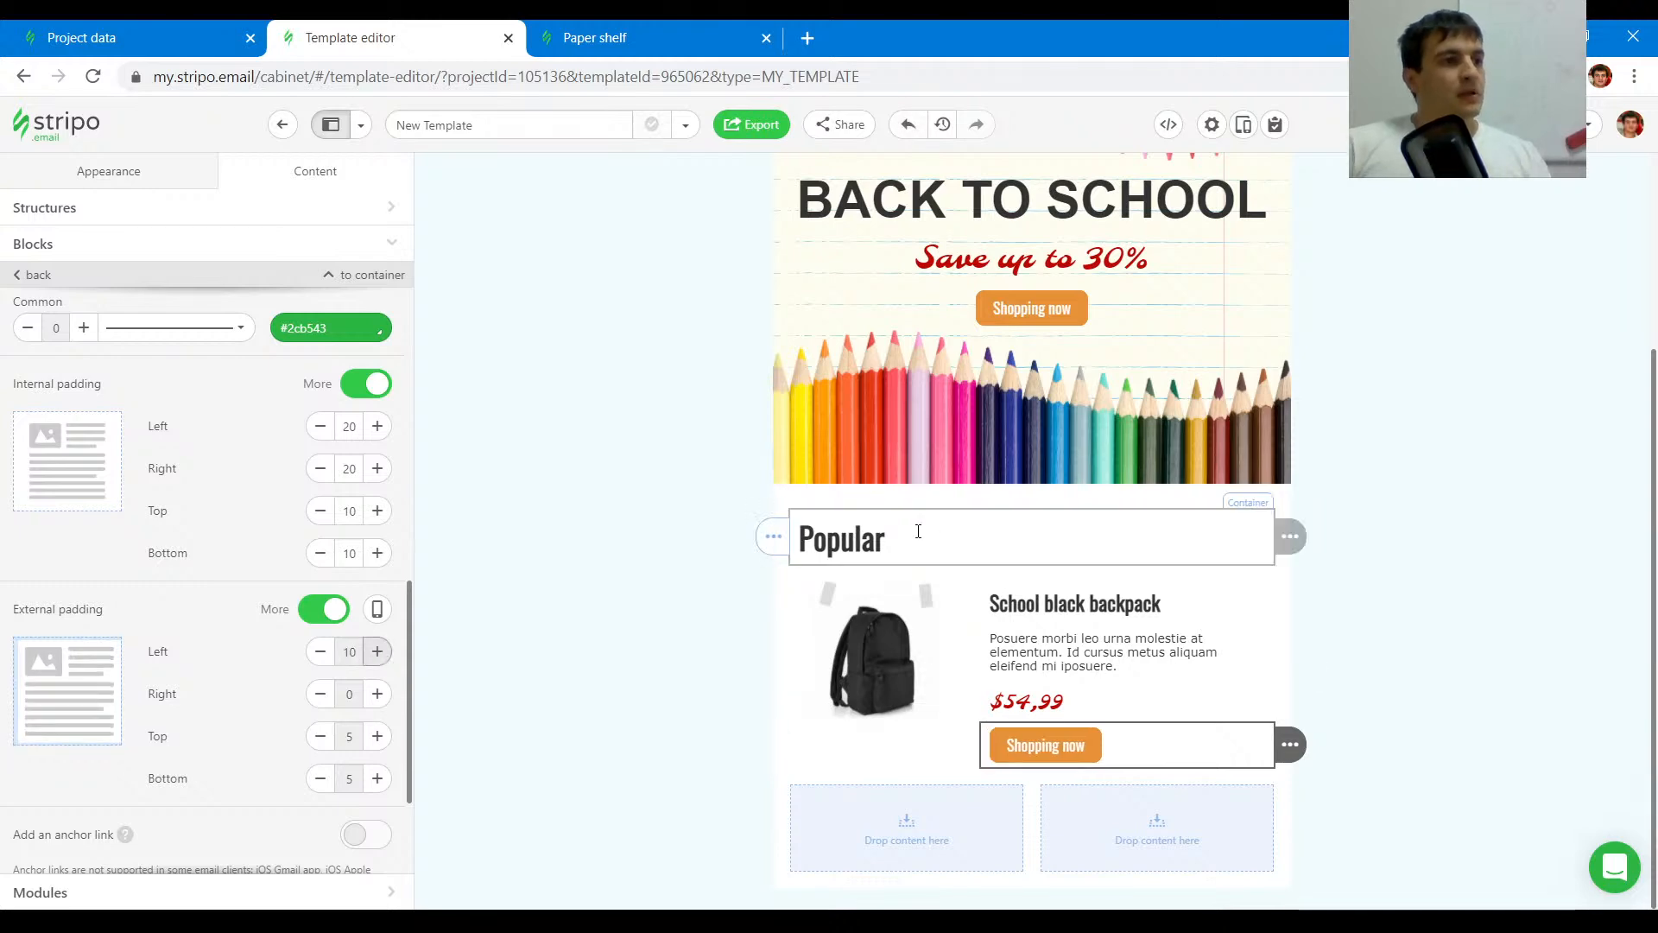
- Select the hero stripe and copy its background image path from the URL field
scroll(596, 432, up, 3)
click(584, 491)
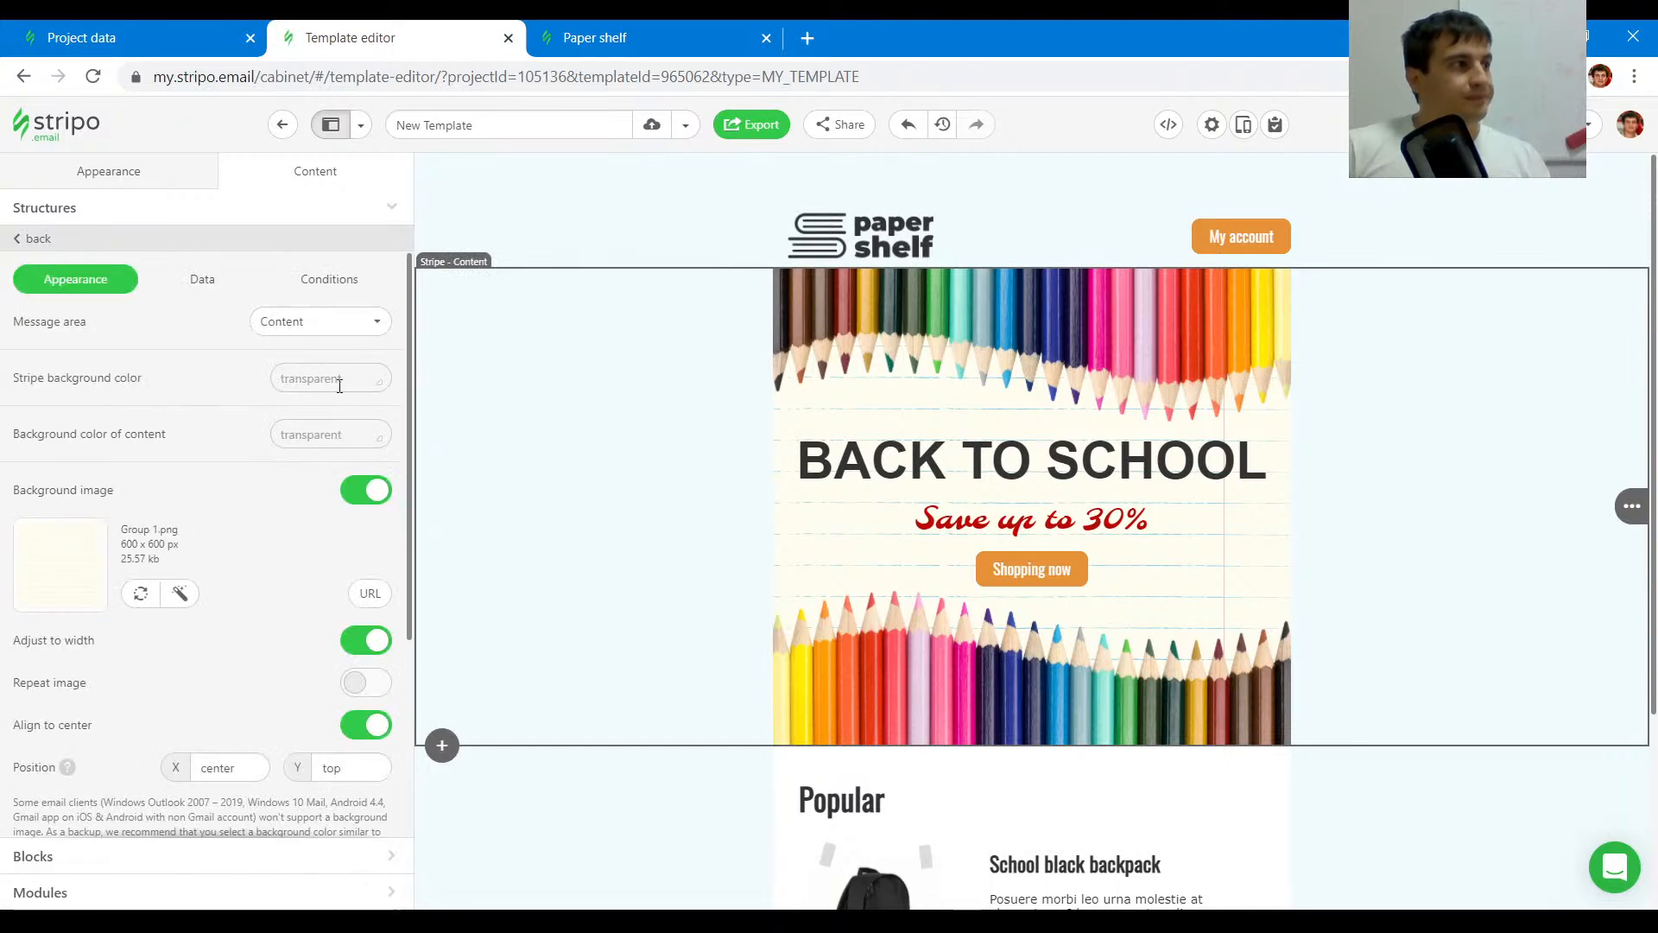
click(377, 610)
triple_click(268, 660)
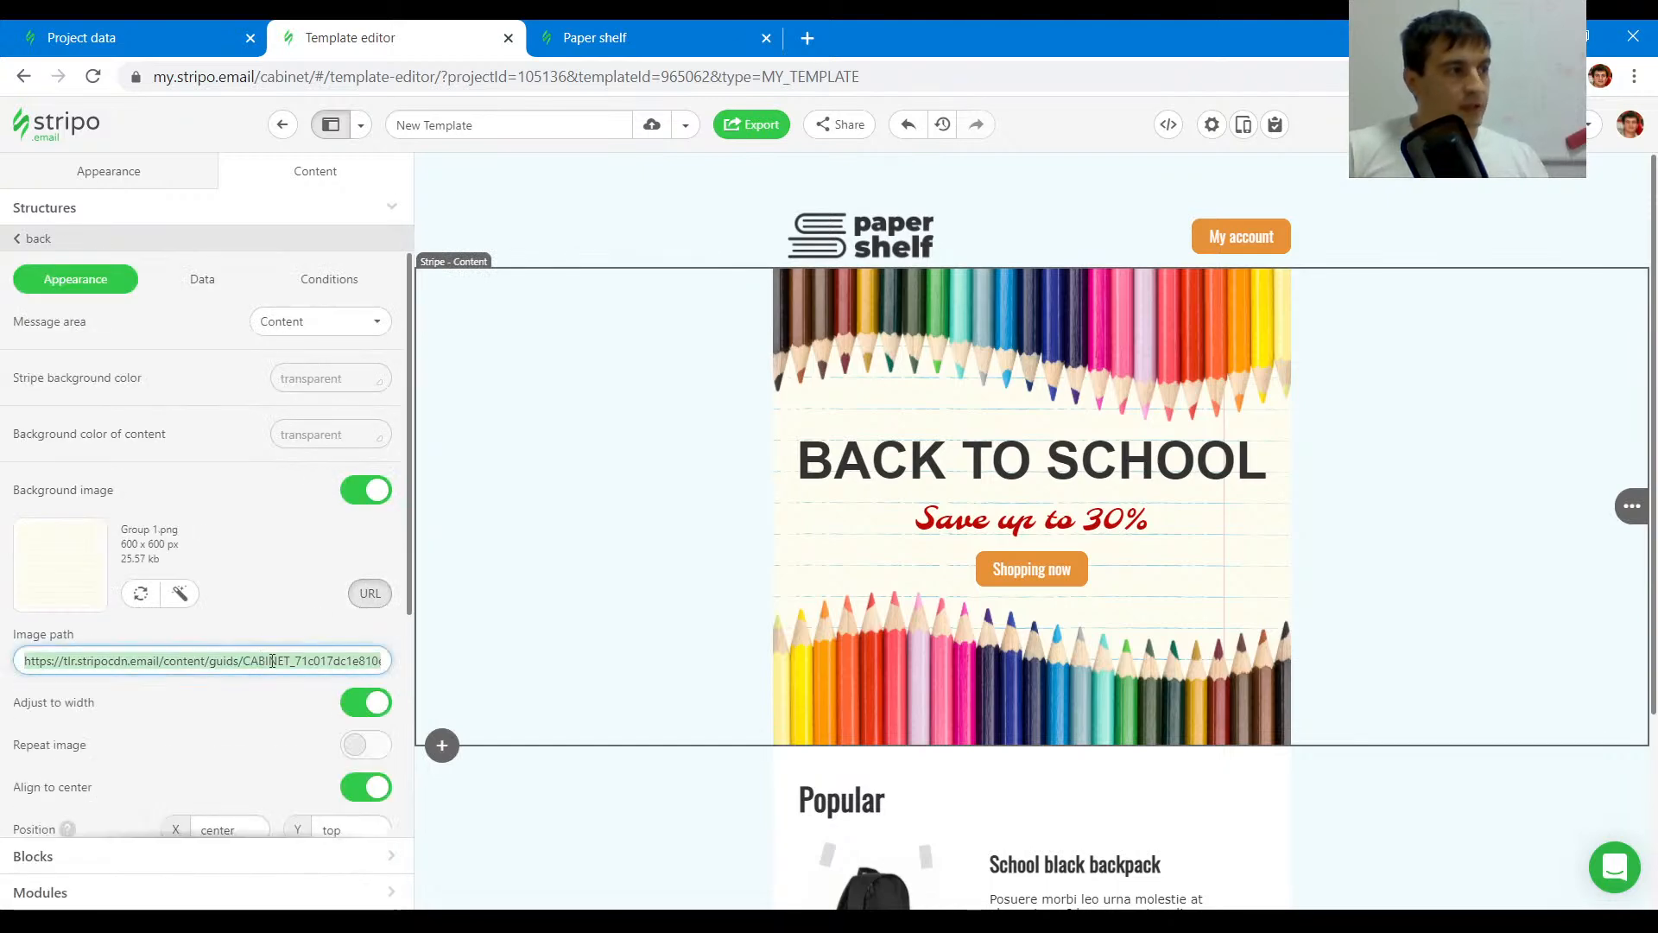
- Select the Popular stripe, enable its background image and apply the copied image path as an external link
scroll(665, 458, down, 3)
click(491, 602)
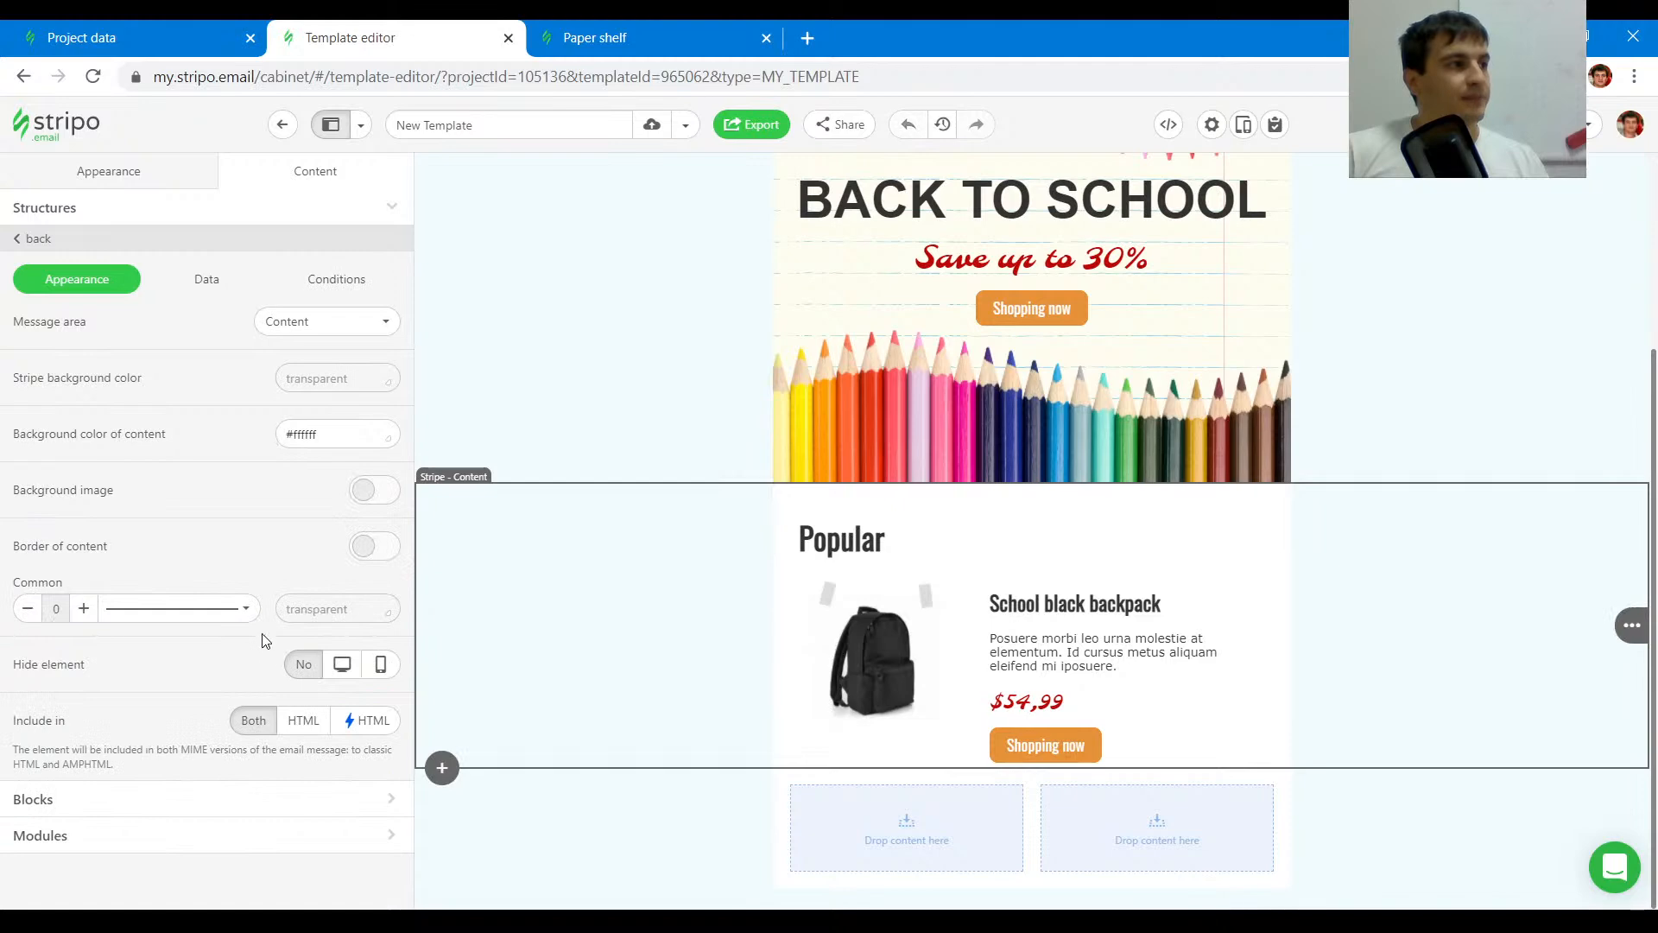
click(389, 499)
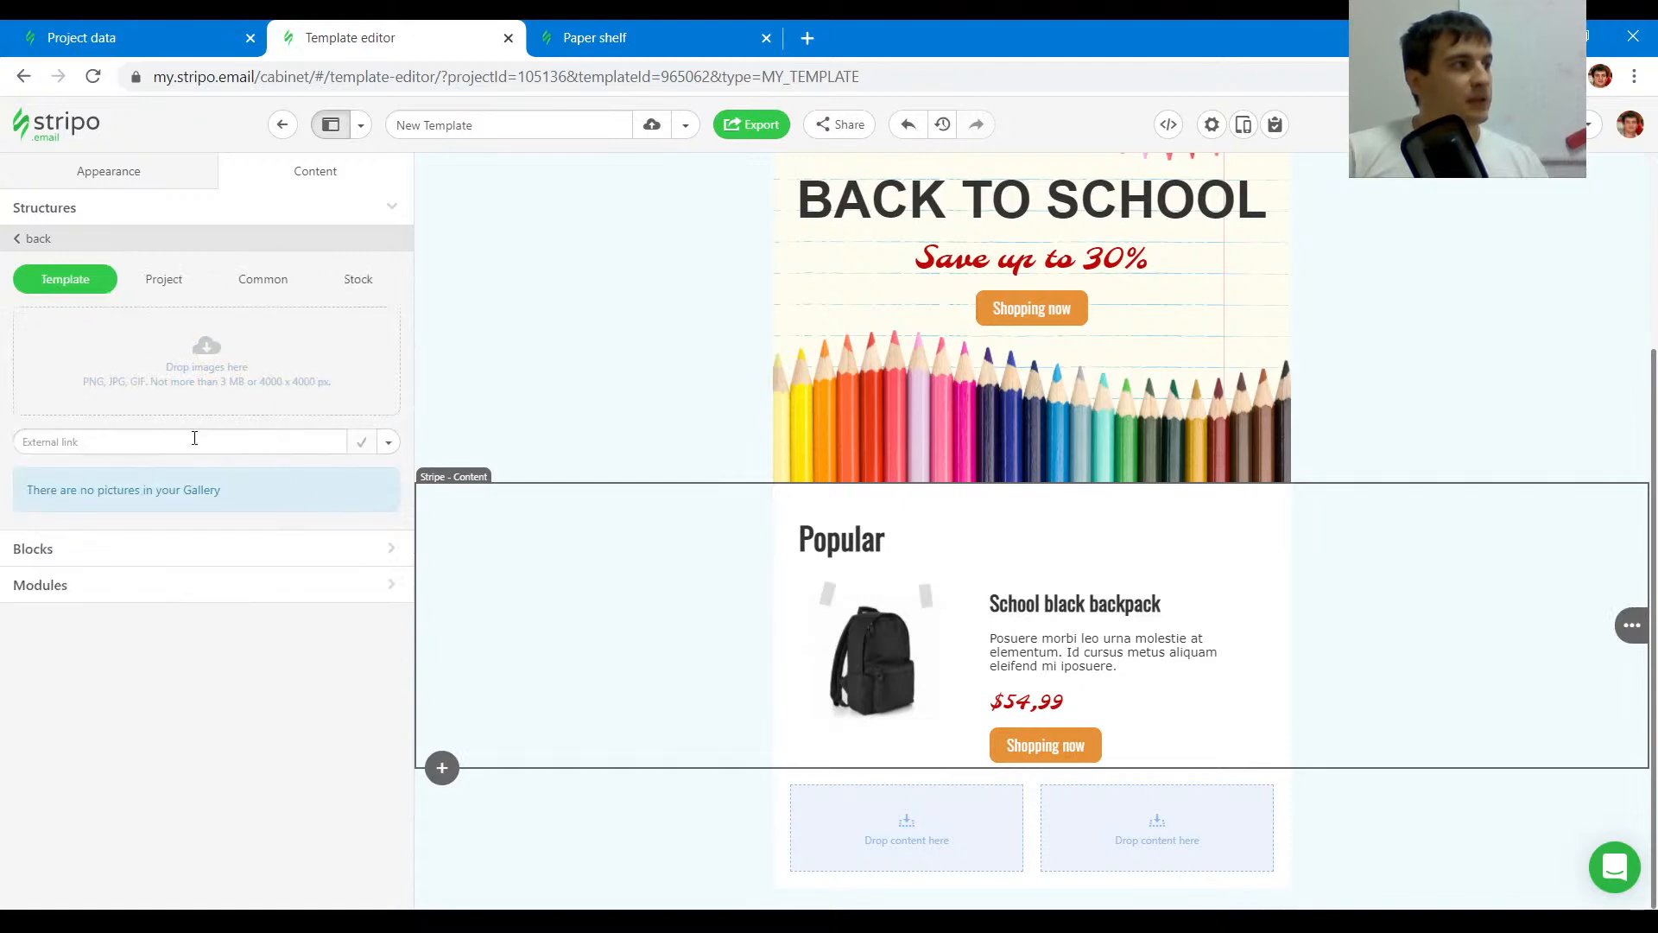
click(389, 442)
click(303, 499)
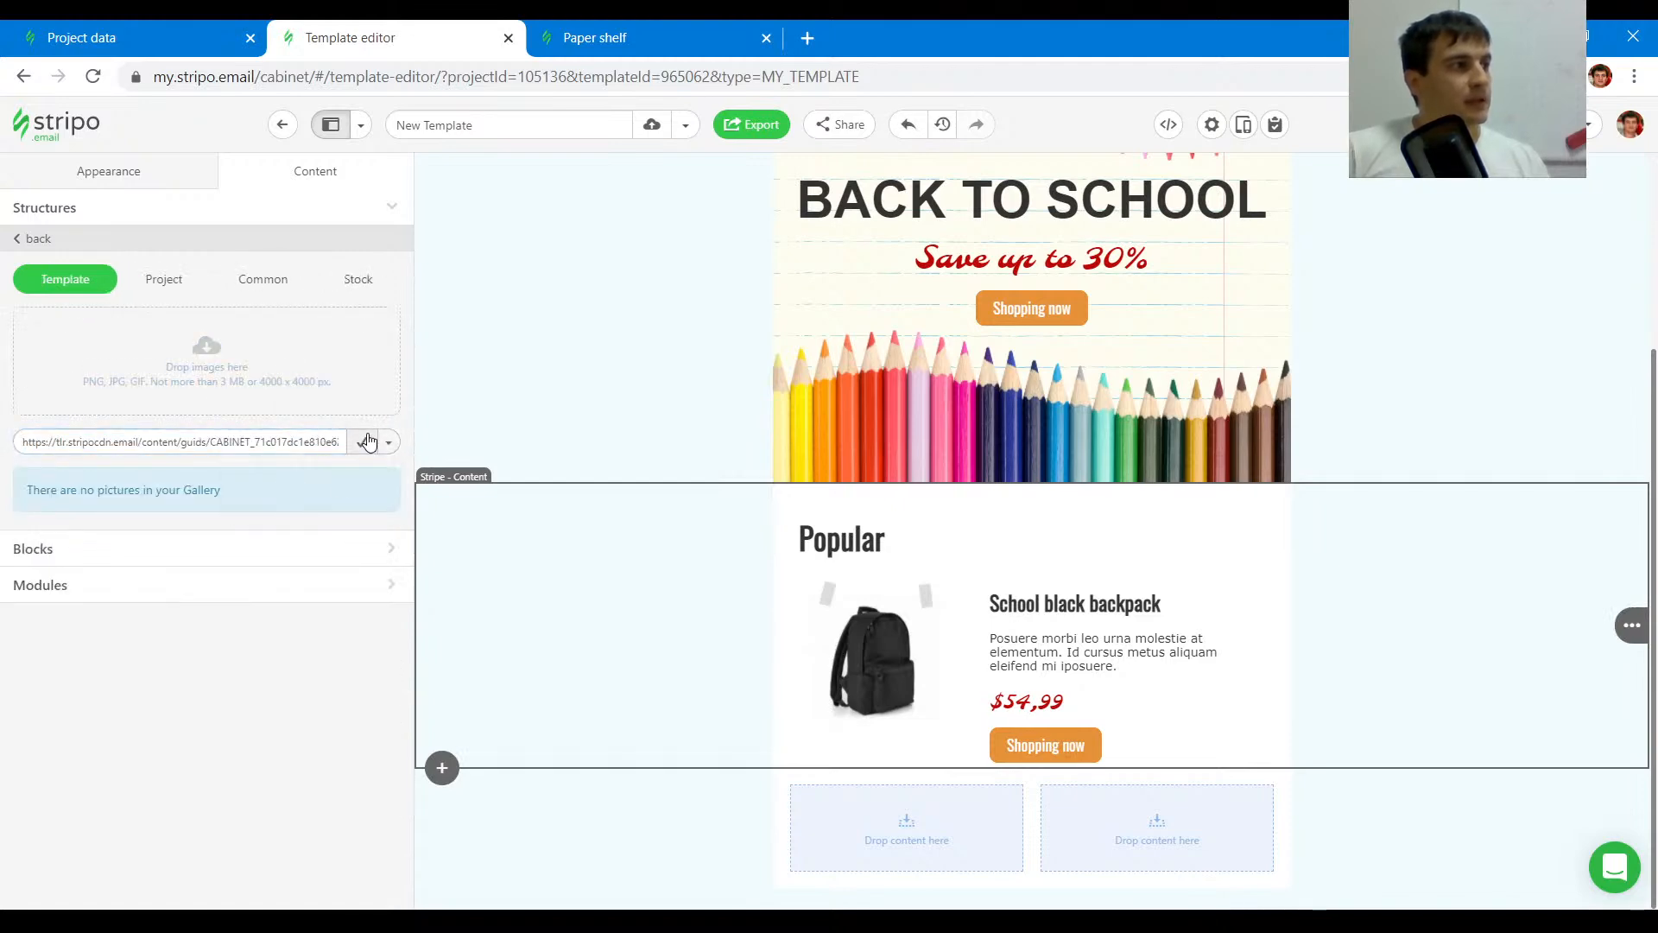
click(319, 428)
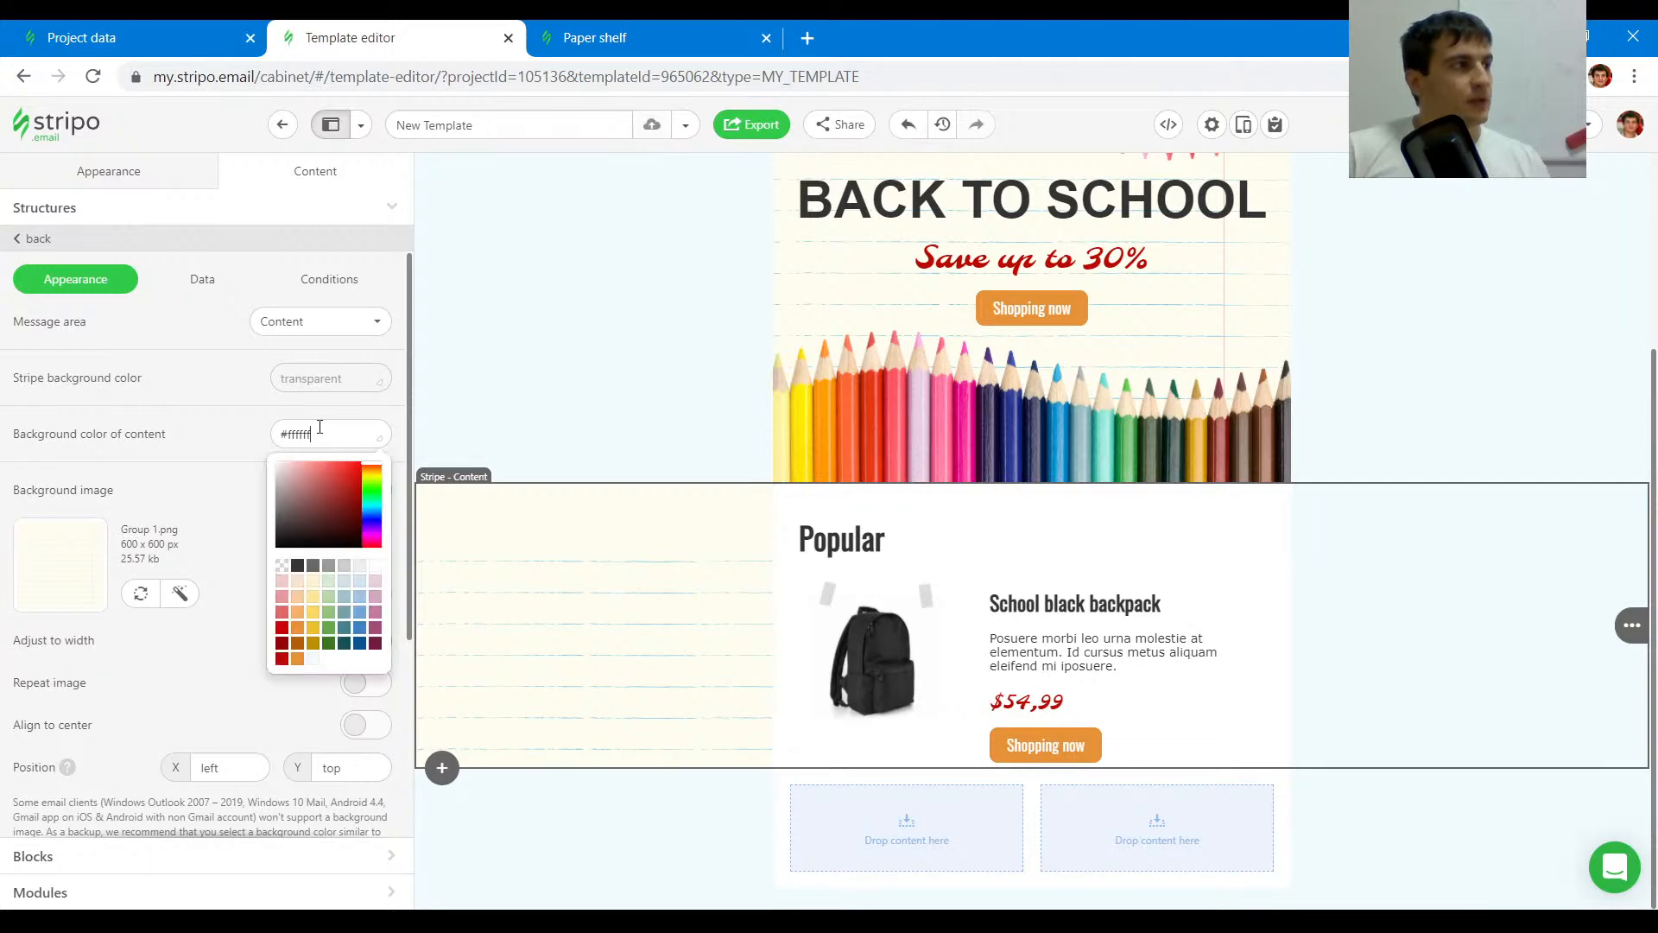
- Set the Popular stripe's content background color to transparent and enable Align to center for its background image
click(282, 569)
key(ctrl+plus)
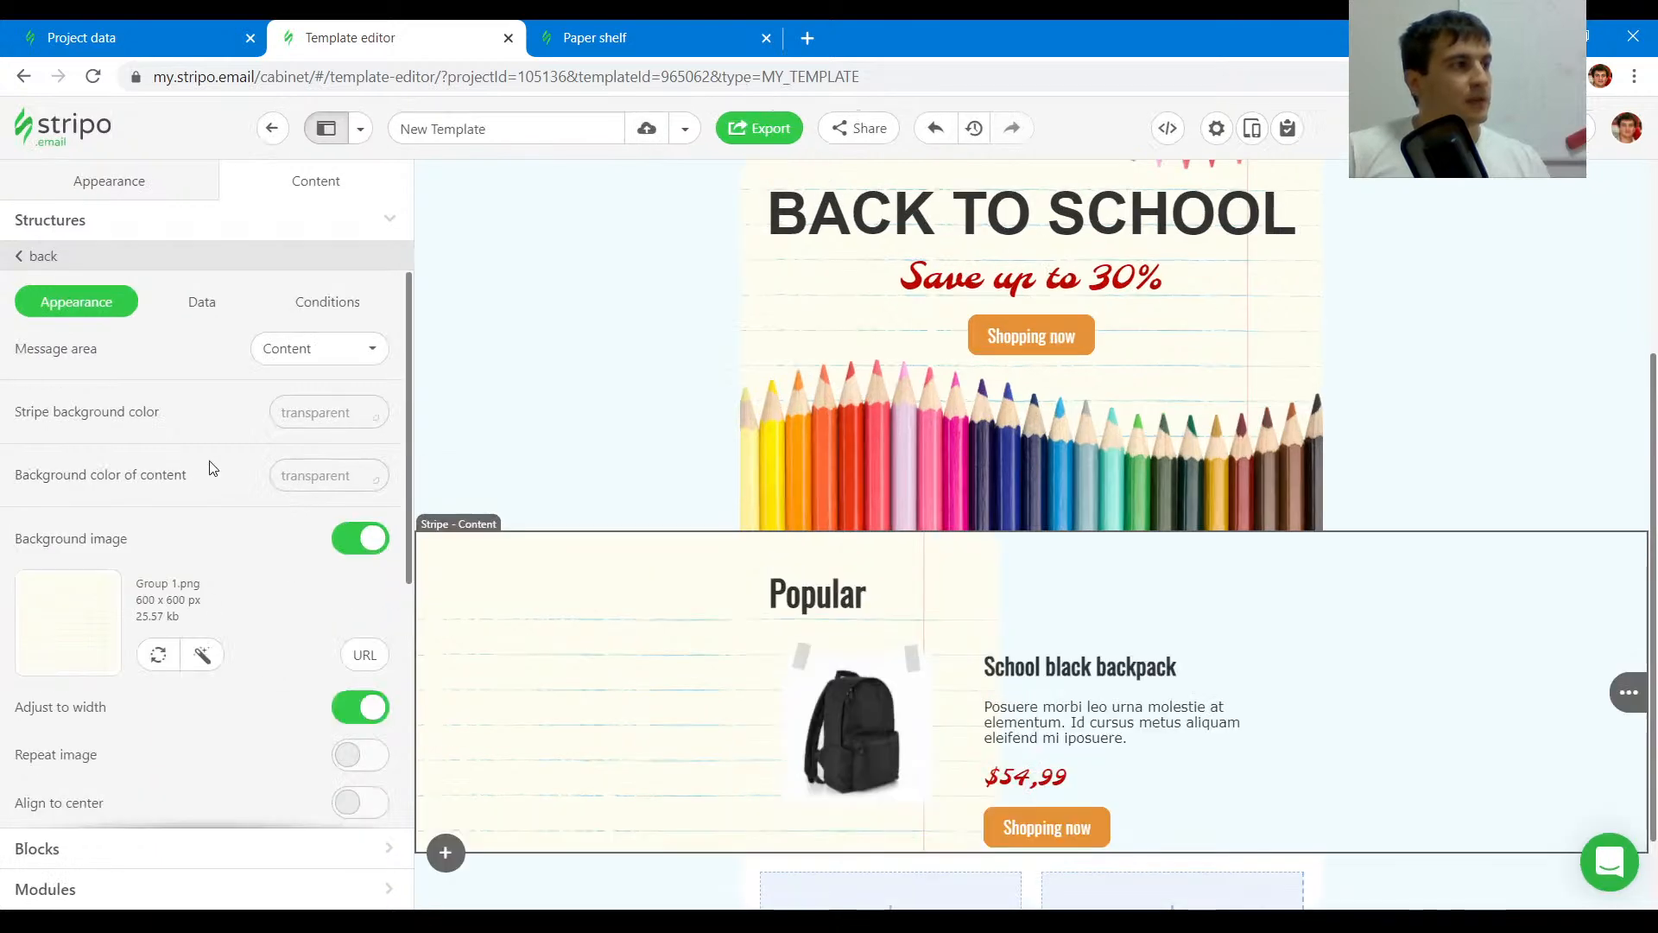
scroll(831, 650, down, 1)
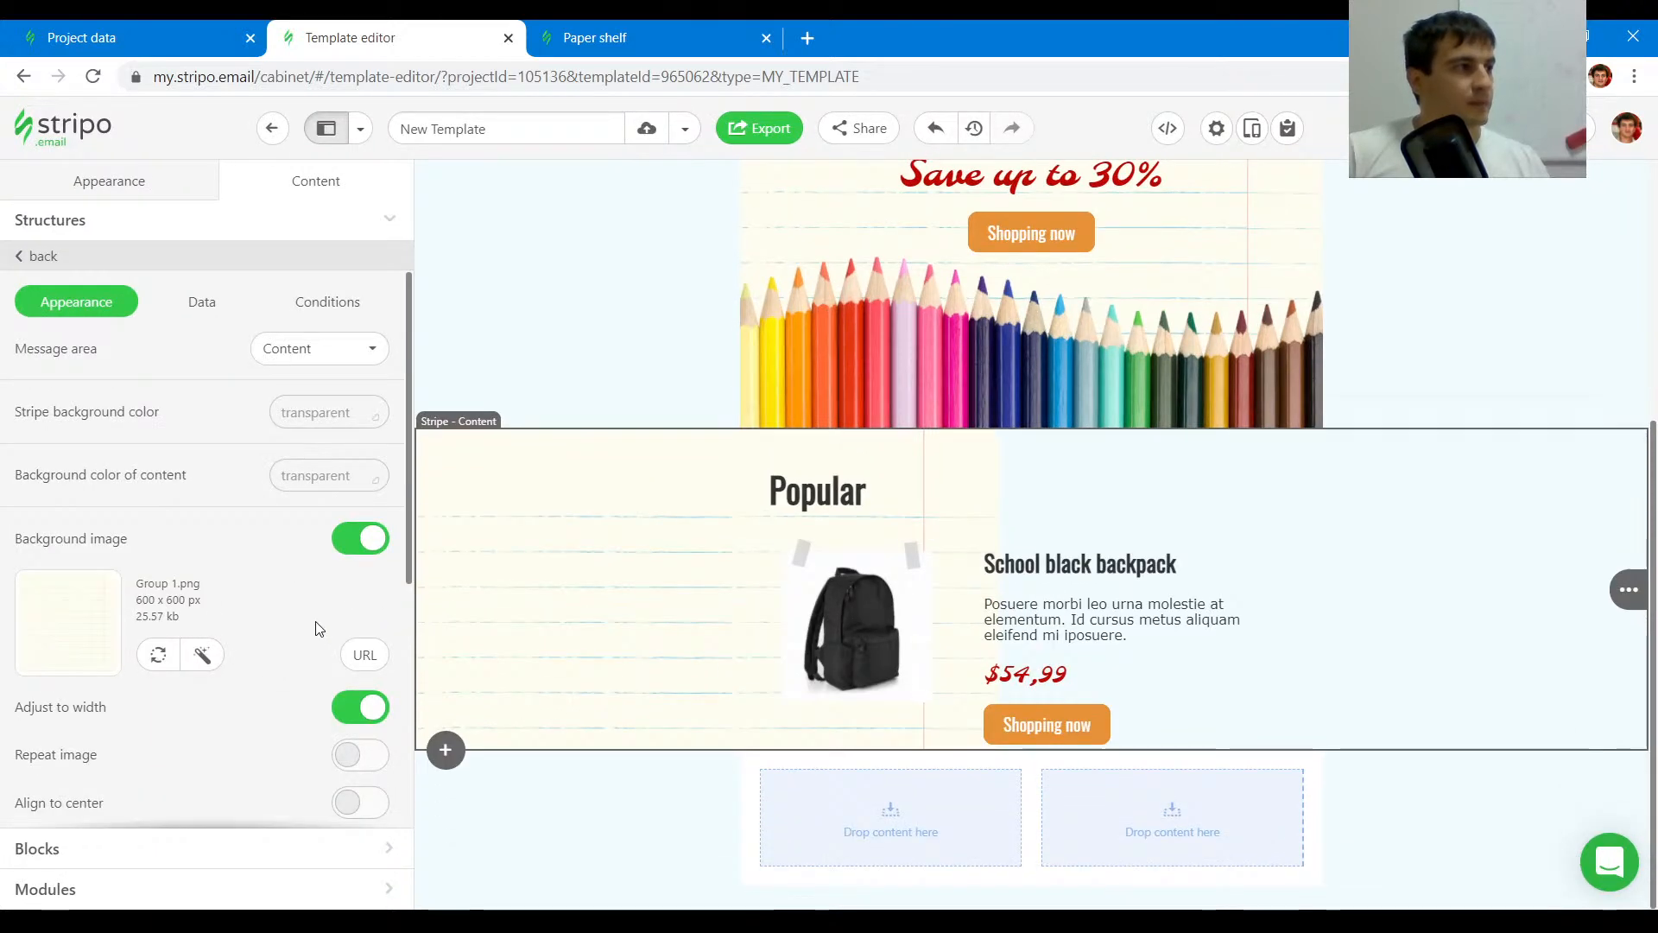
scroll(324, 623, down, 3)
scroll(311, 629, up, 2)
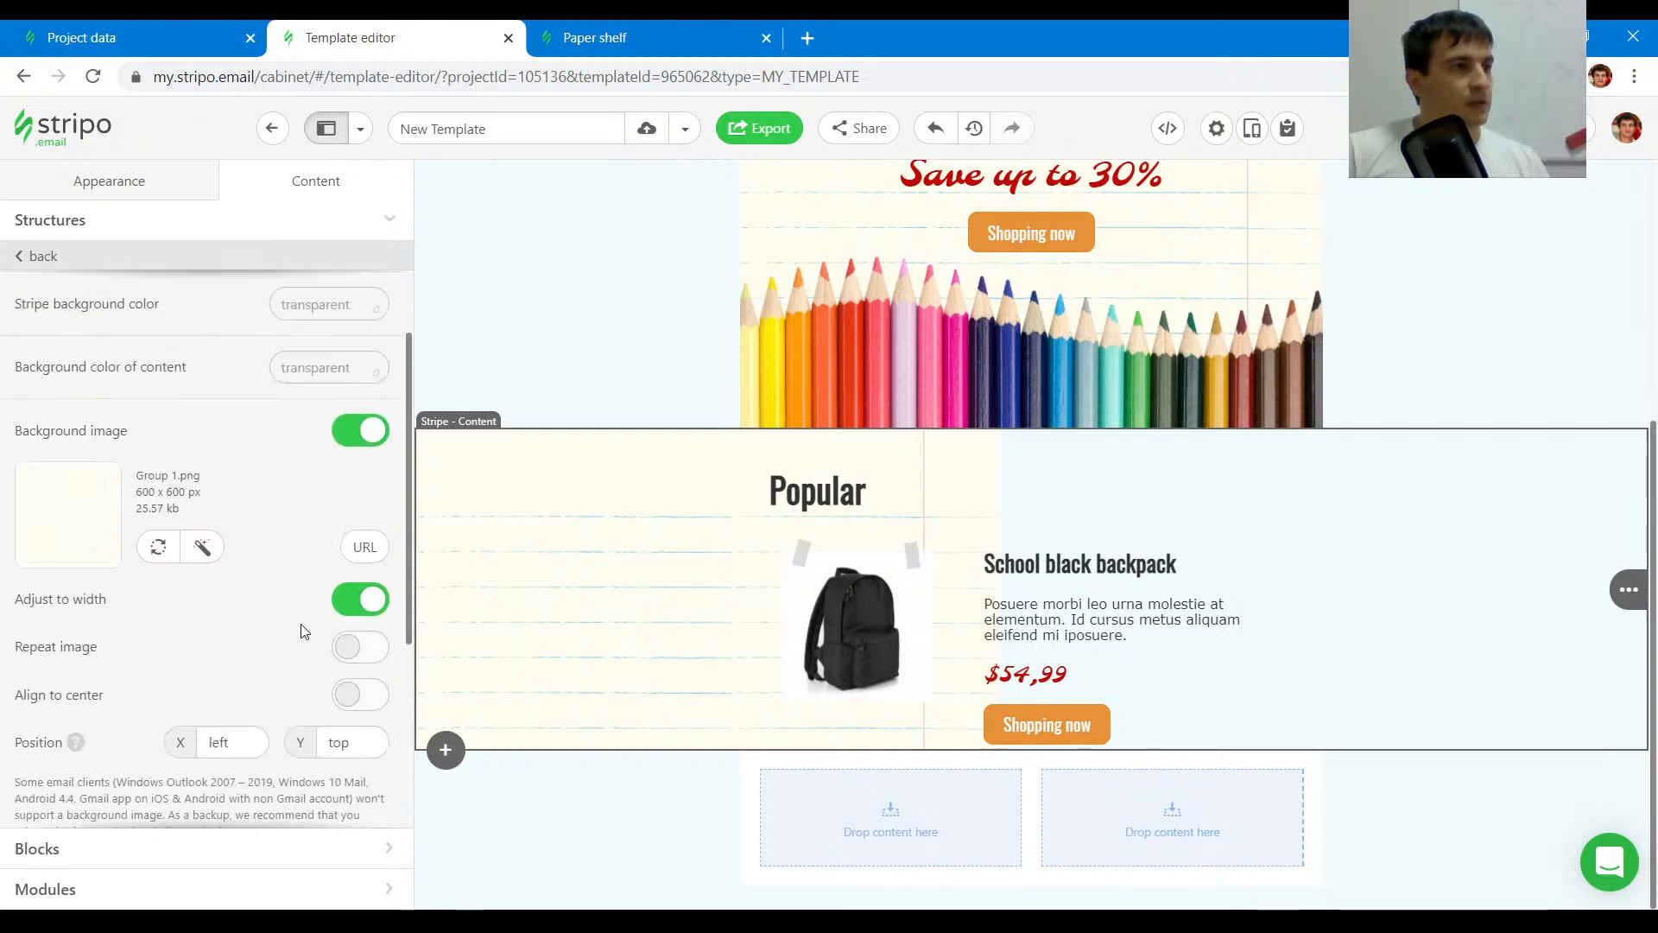
click(360, 701)
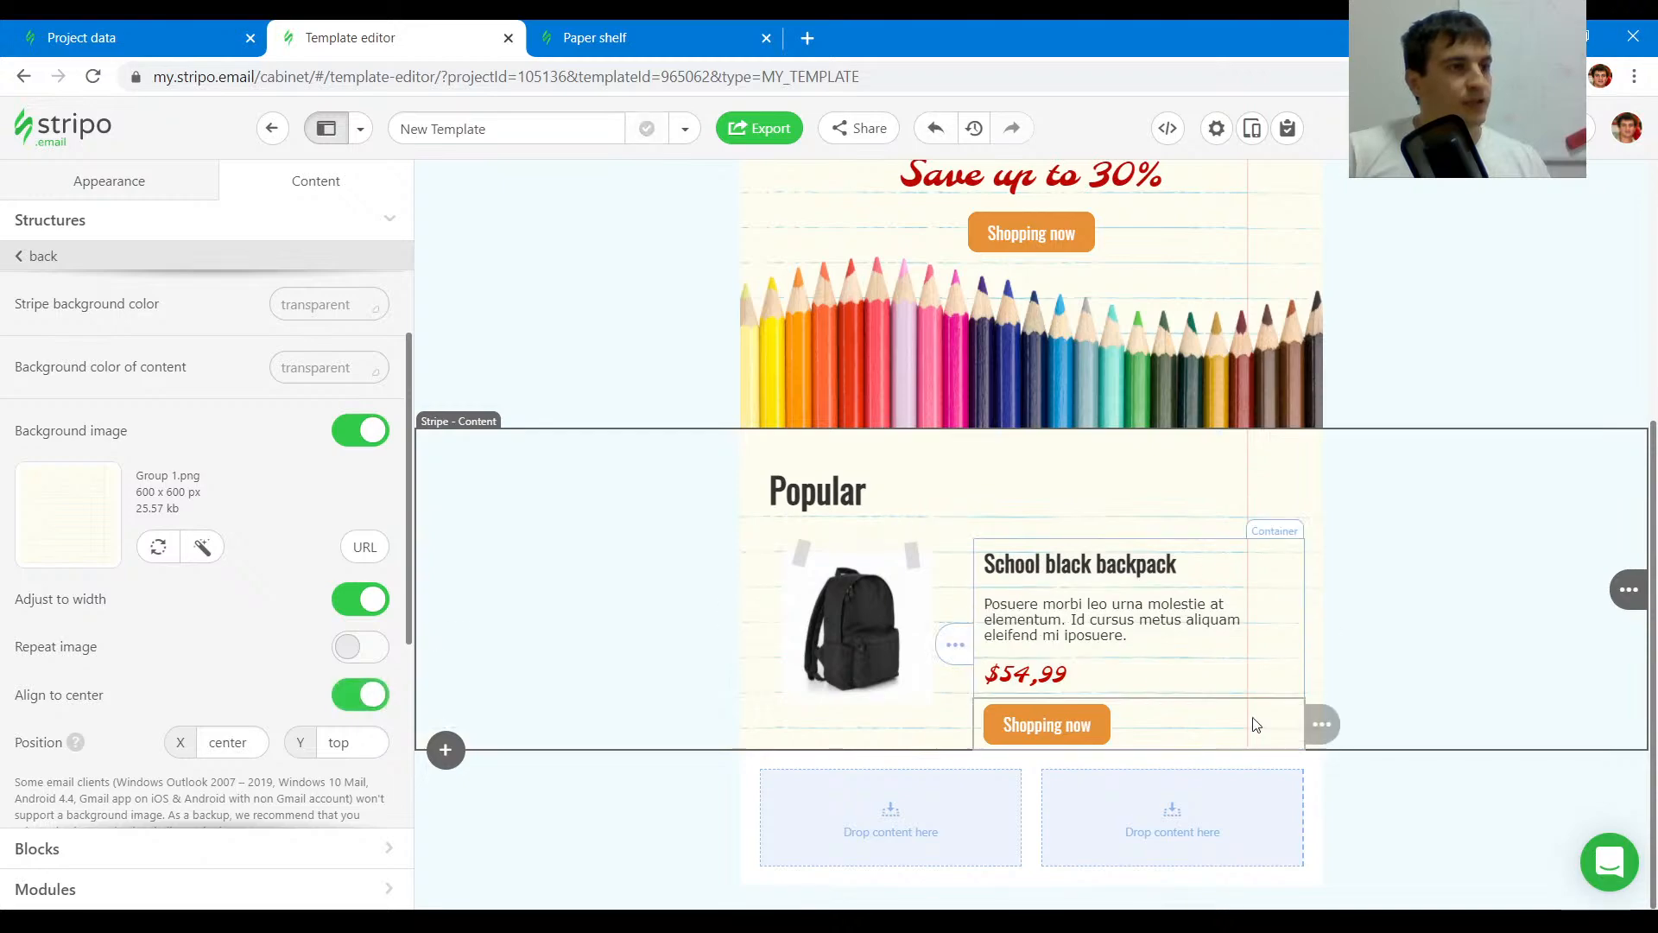
- Compare the Popular product structure in the template with the original Paper shelf email
click(621, 22)
click(458, 22)
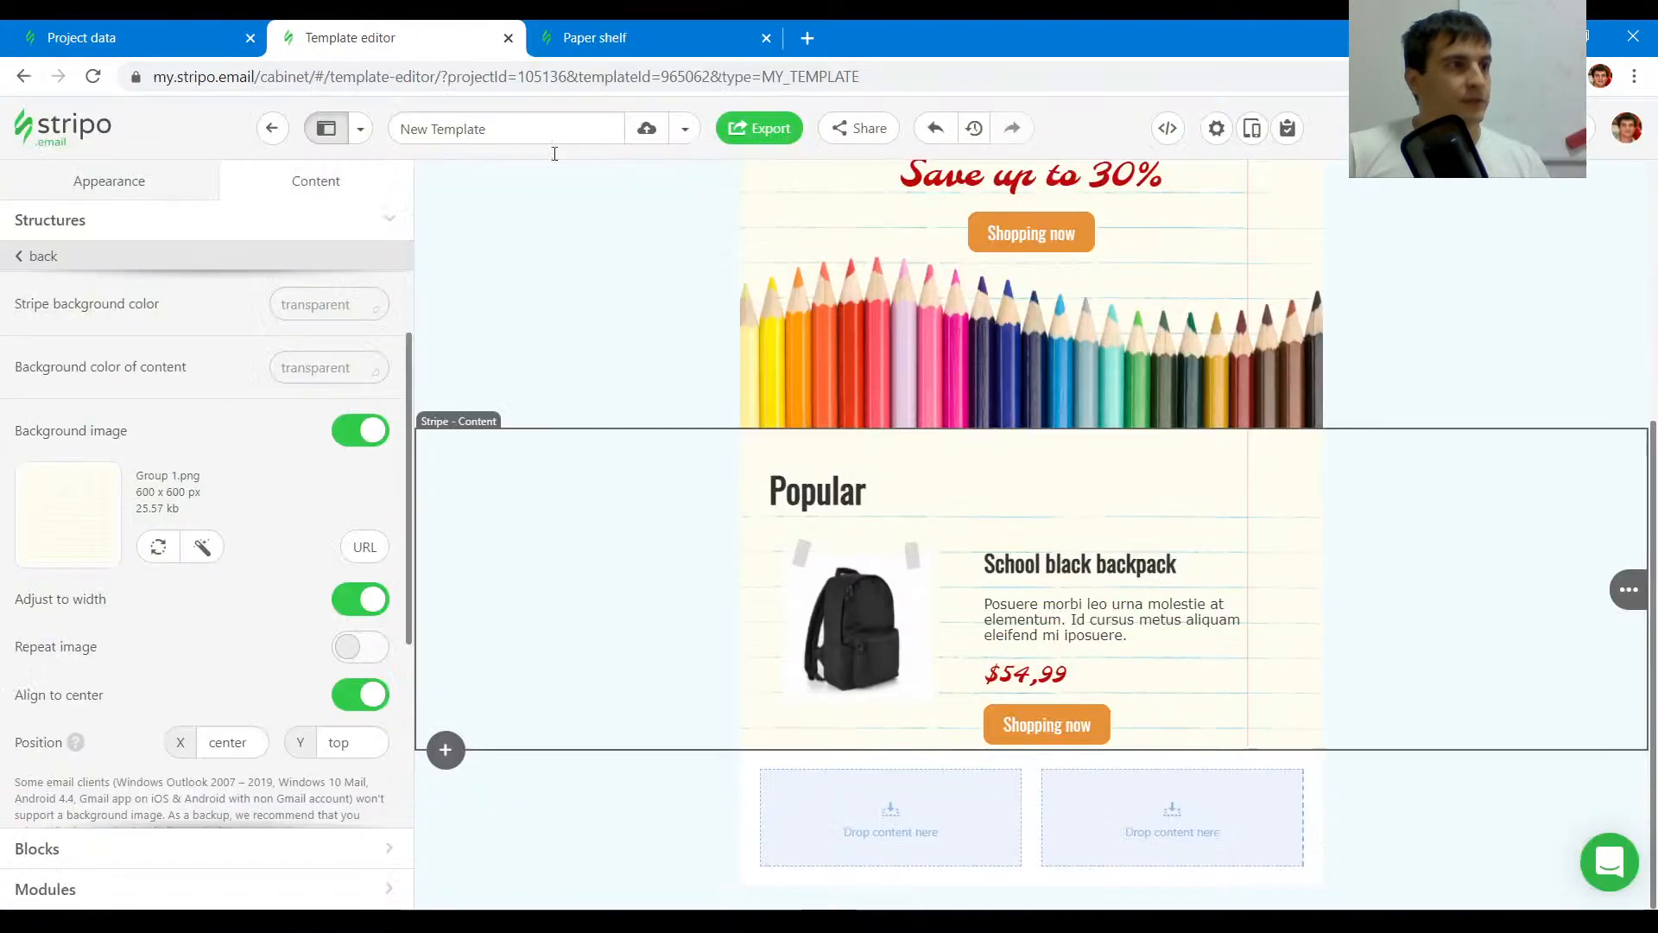
click(656, 23)
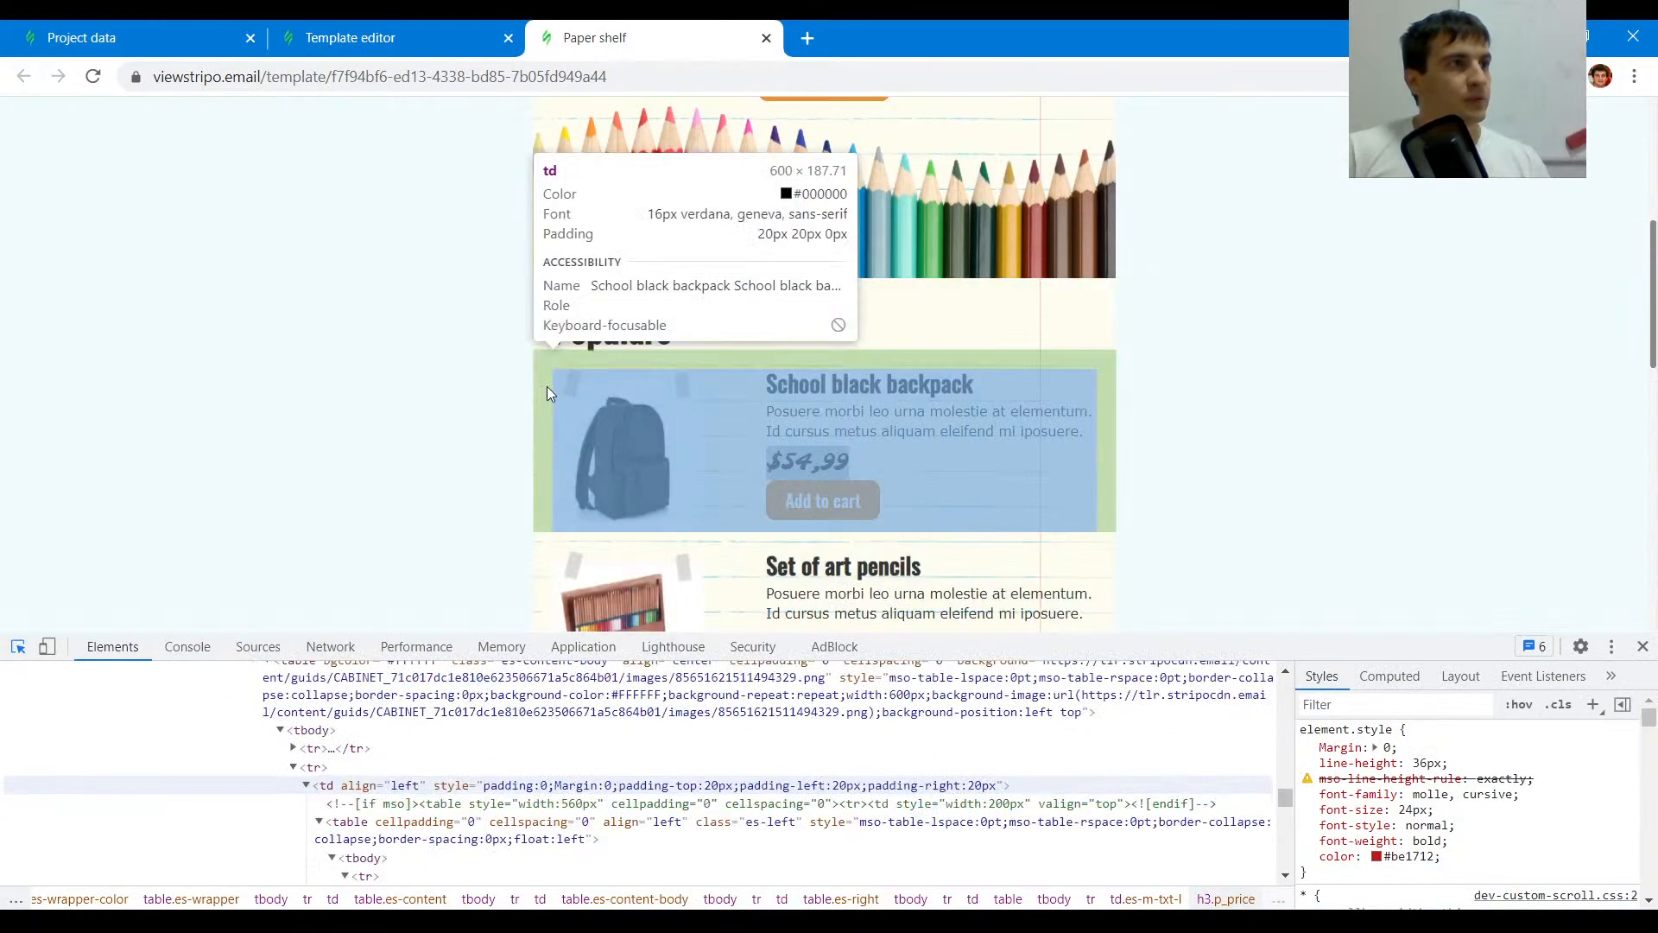
click(408, 28)
click(761, 539)
scroll(270, 613, down, 5)
scroll(383, 664, up, 3)
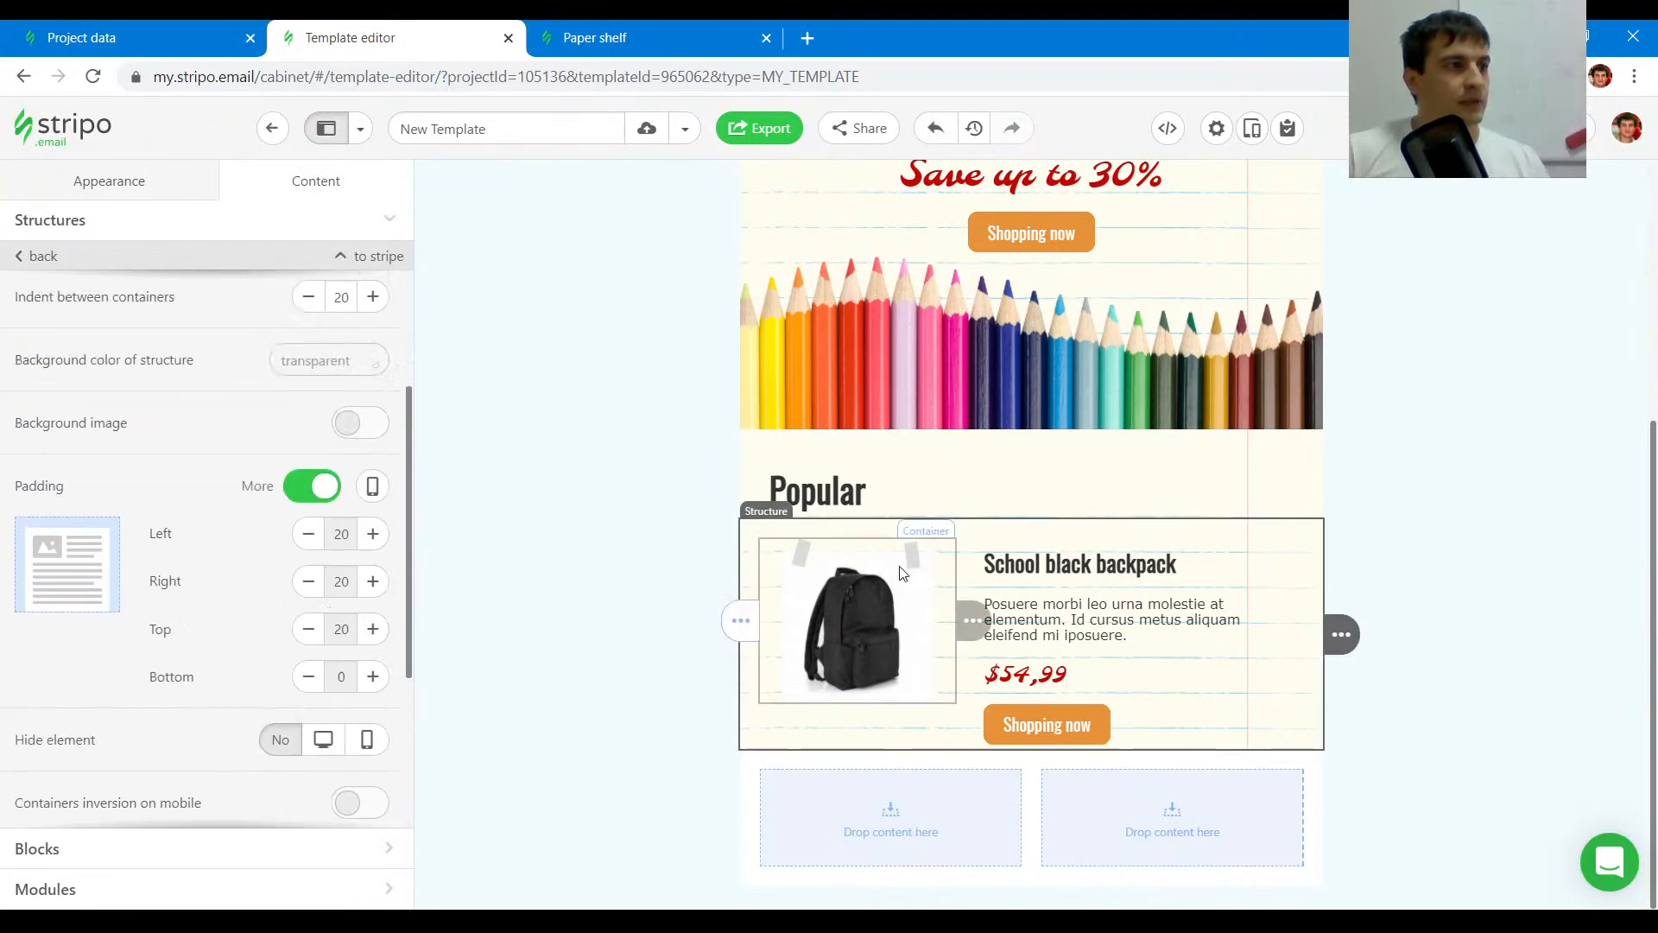
click(596, 37)
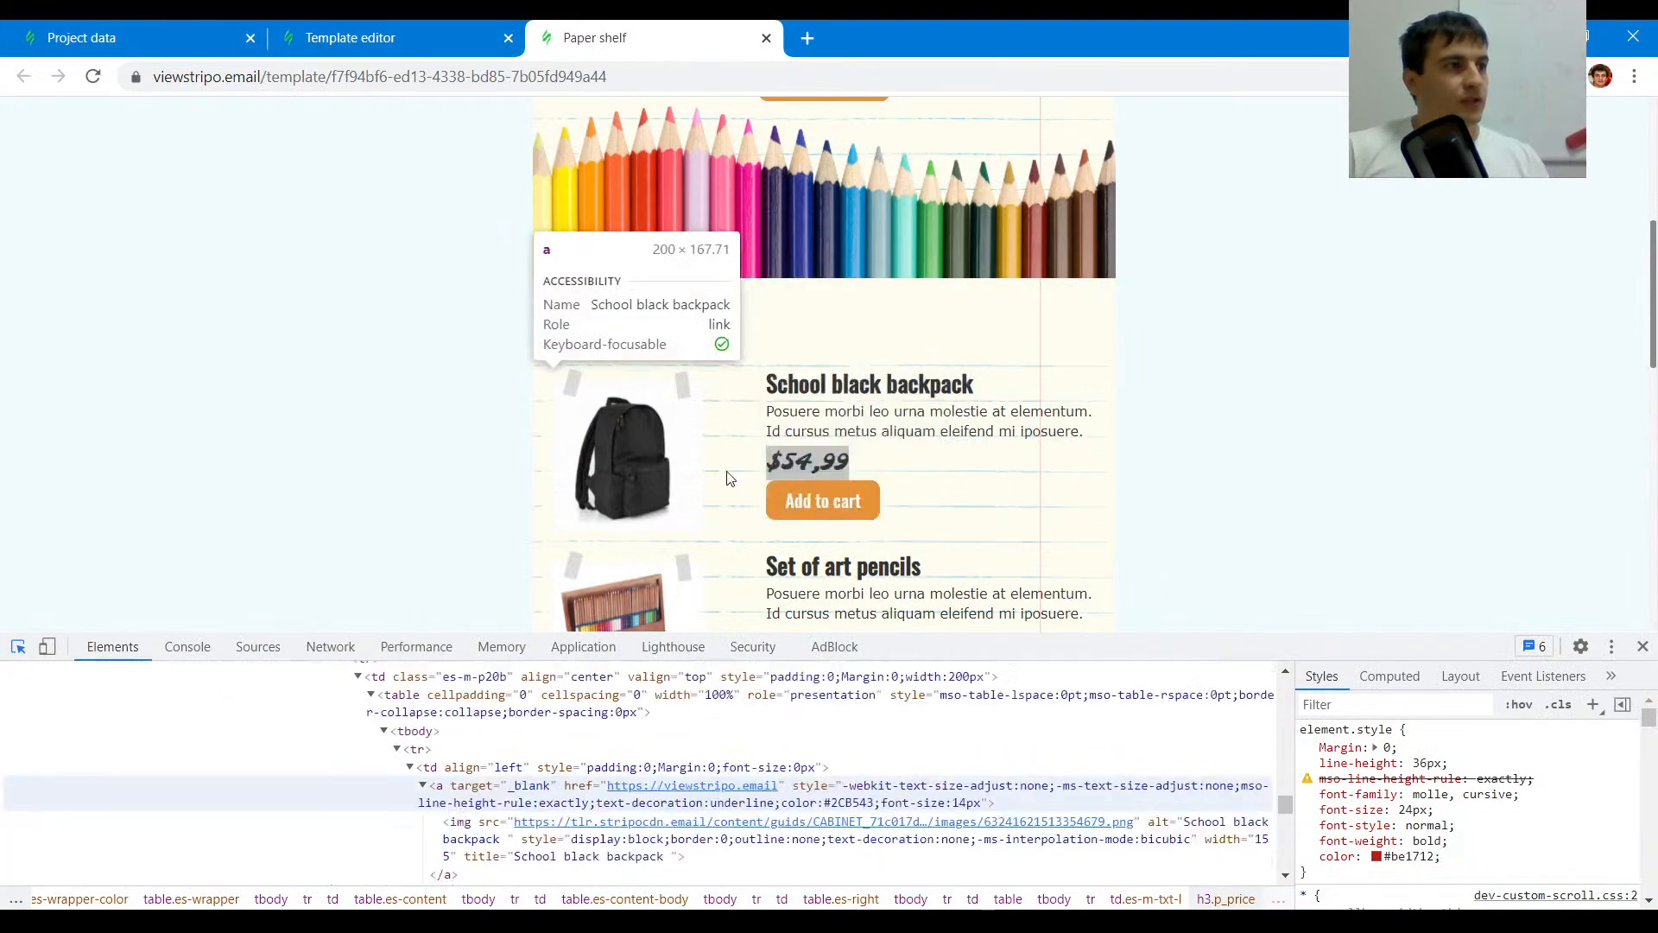
key(ctrl+shift+Tab)
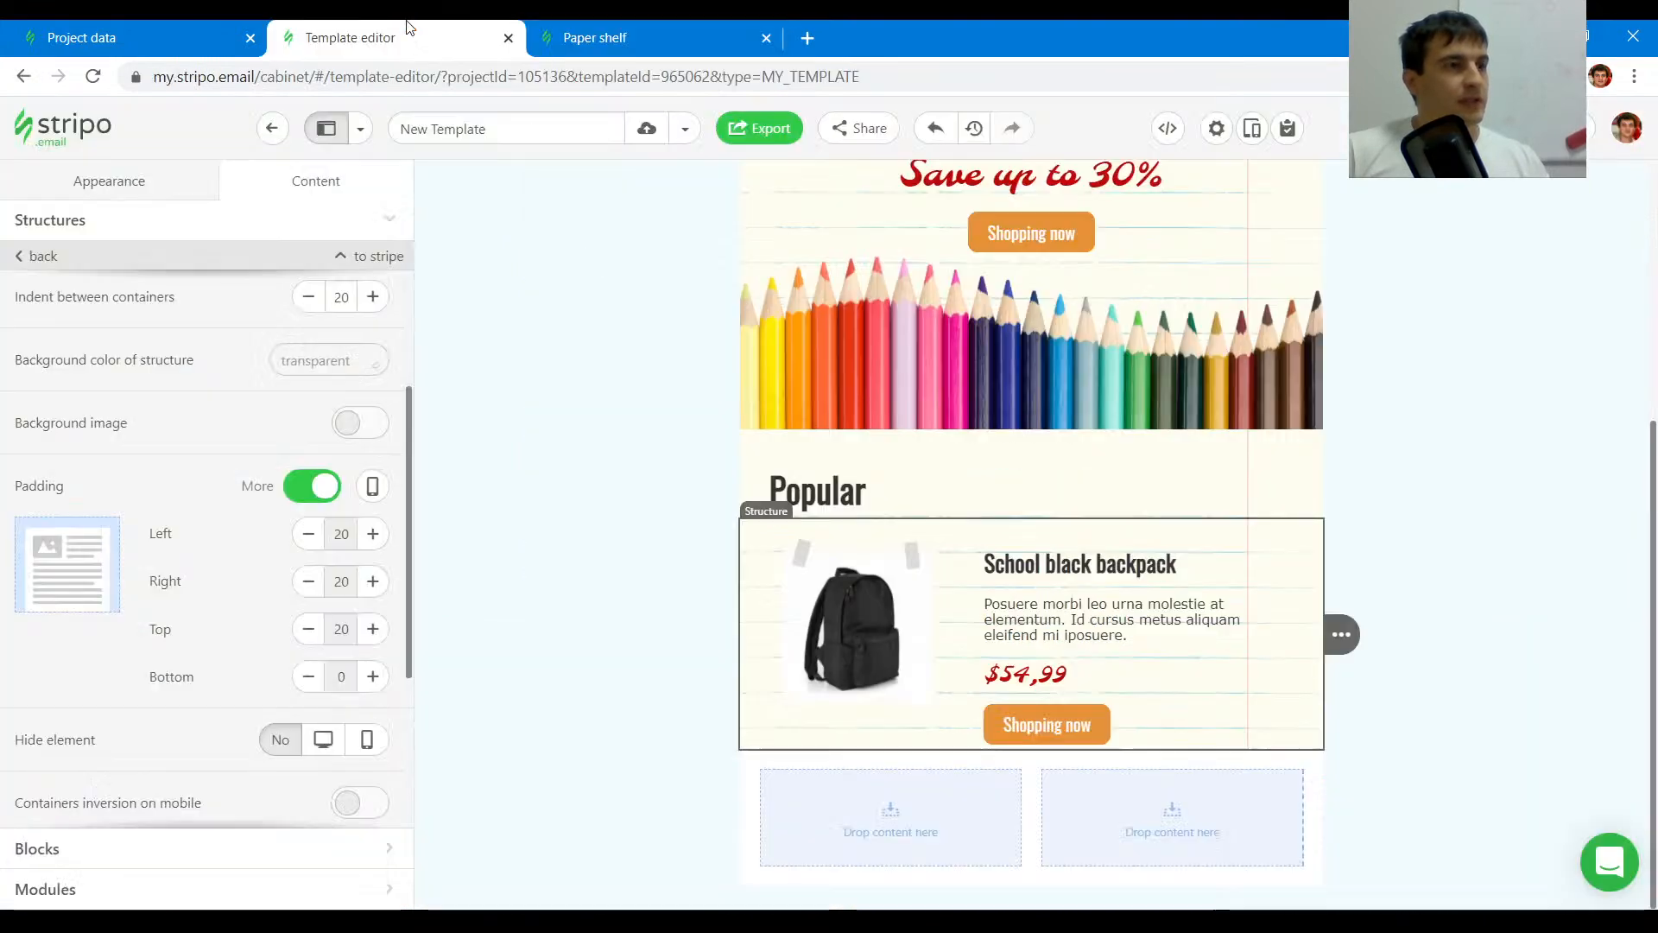
- Change the product button's label to "Add to cart"
click(1071, 739)
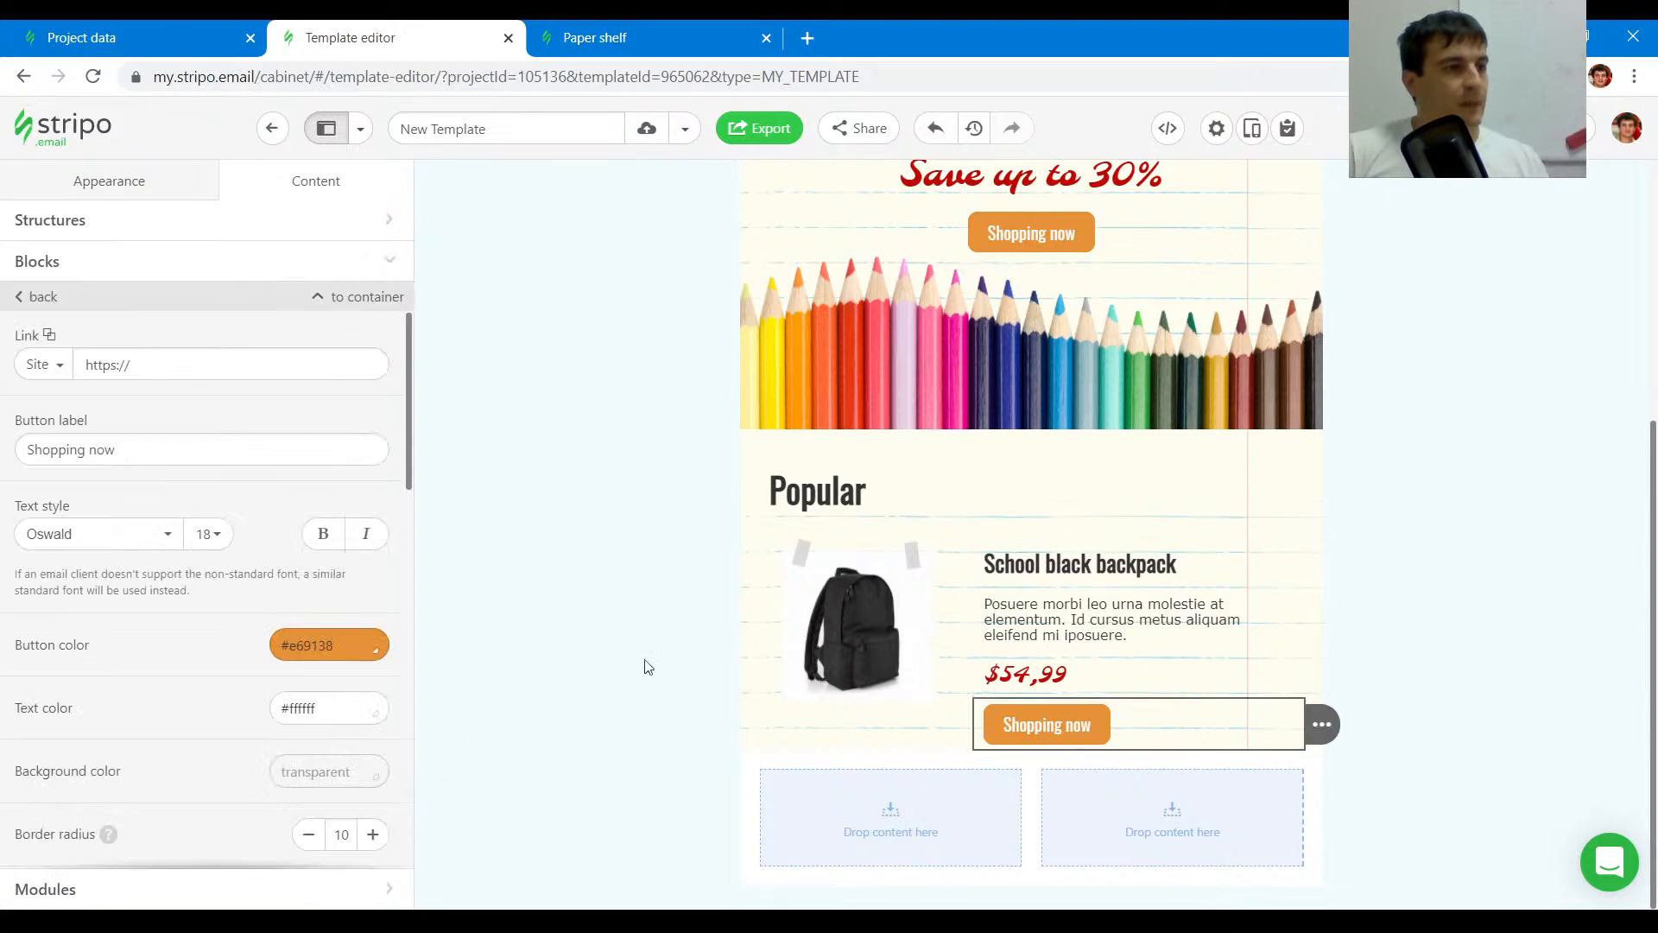
scroll(276, 618, down, 10)
scroll(252, 618, up, 10)
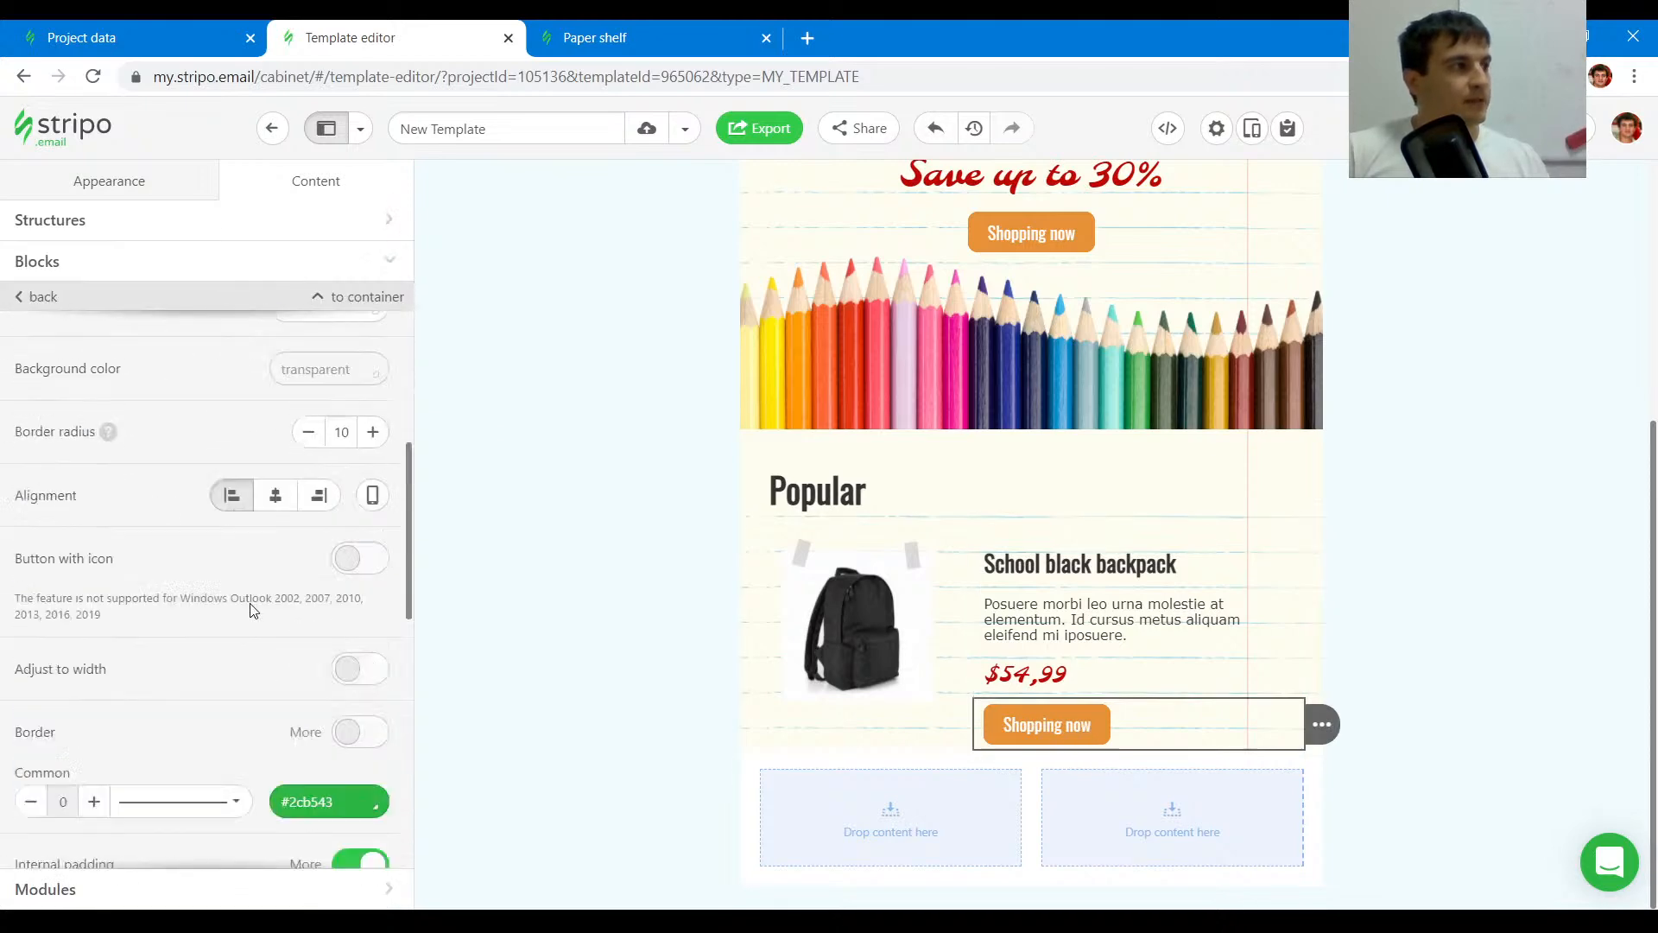
drag(126, 456, 2, 420)
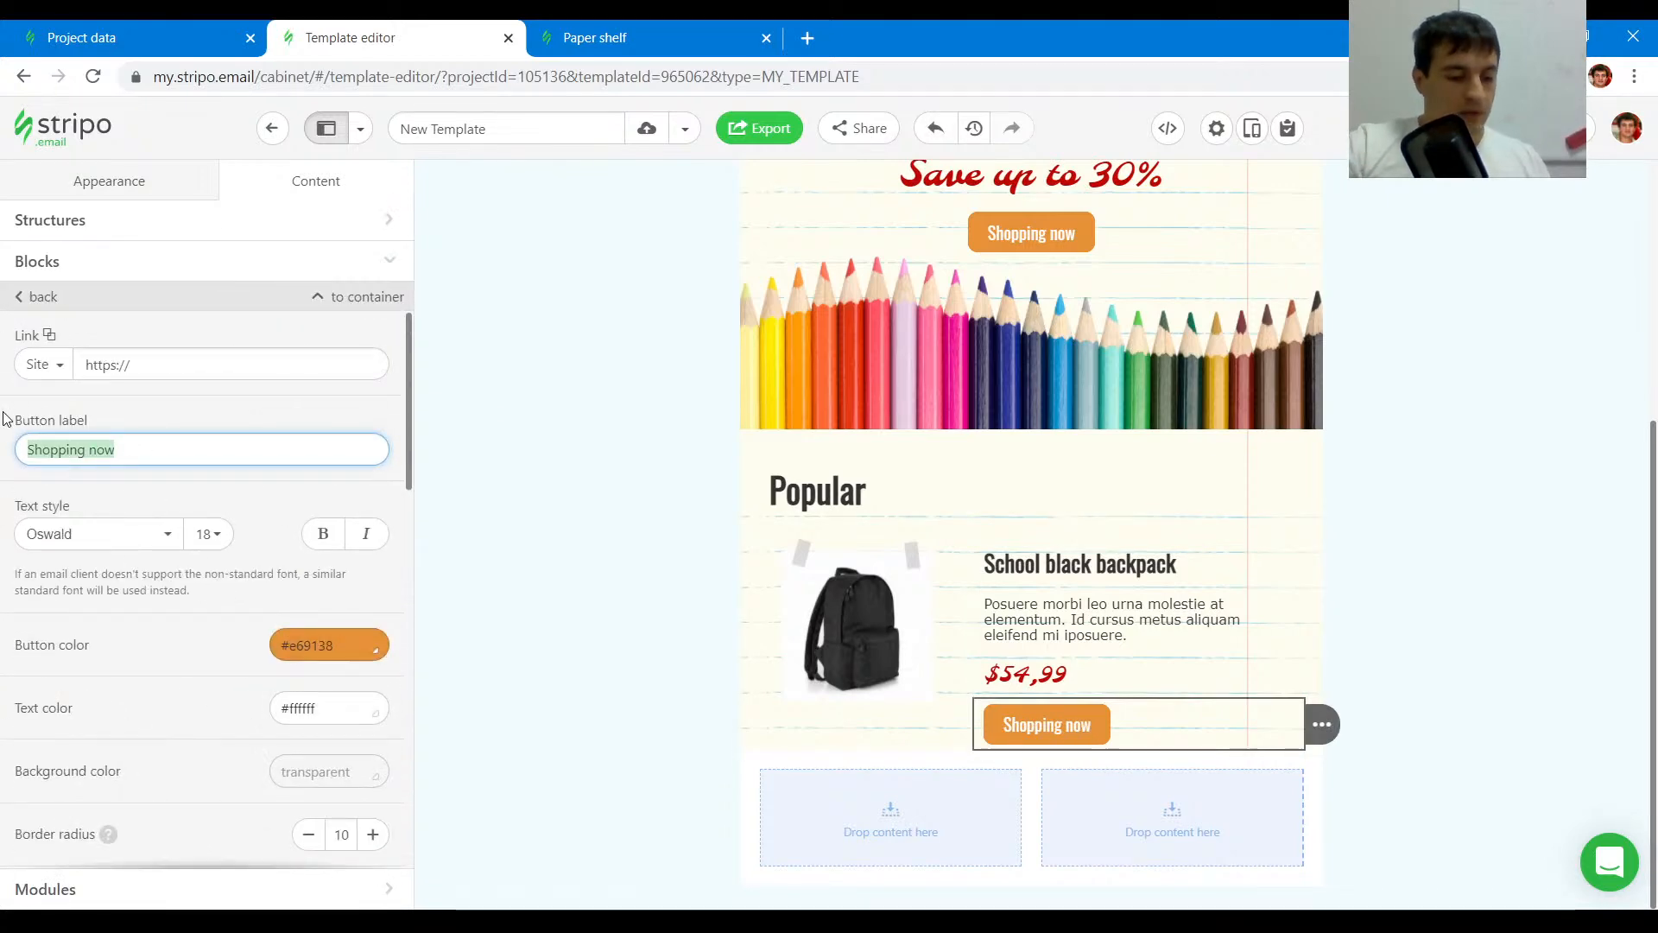
text(Add to cart)
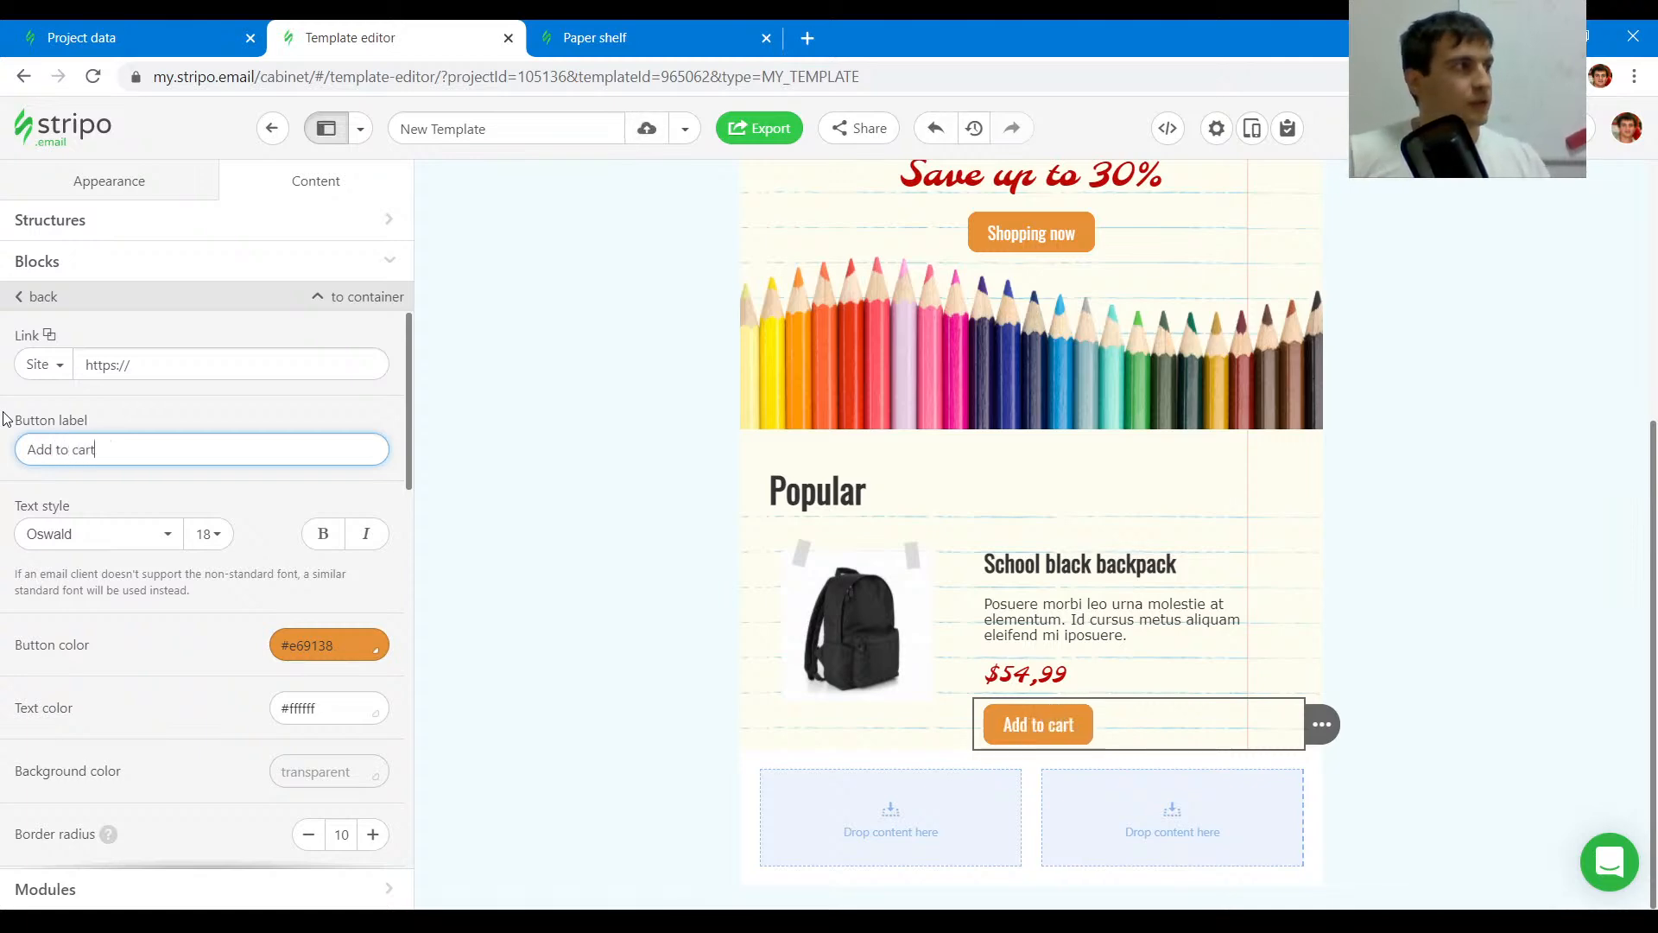
key(ctrl+Tab)
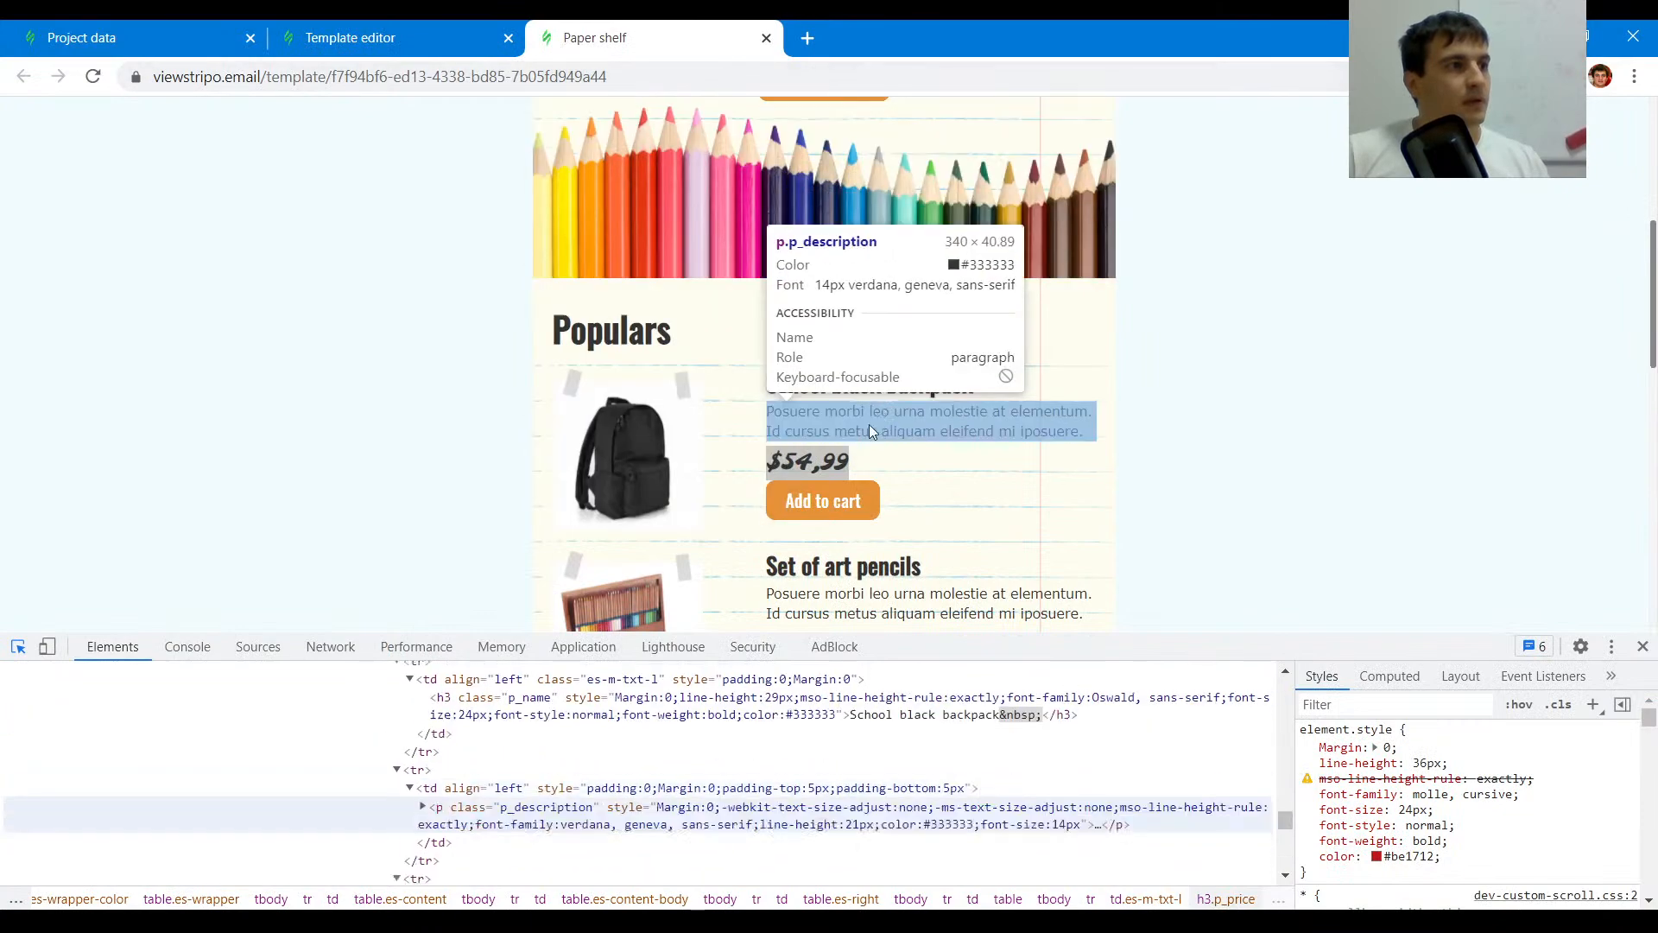
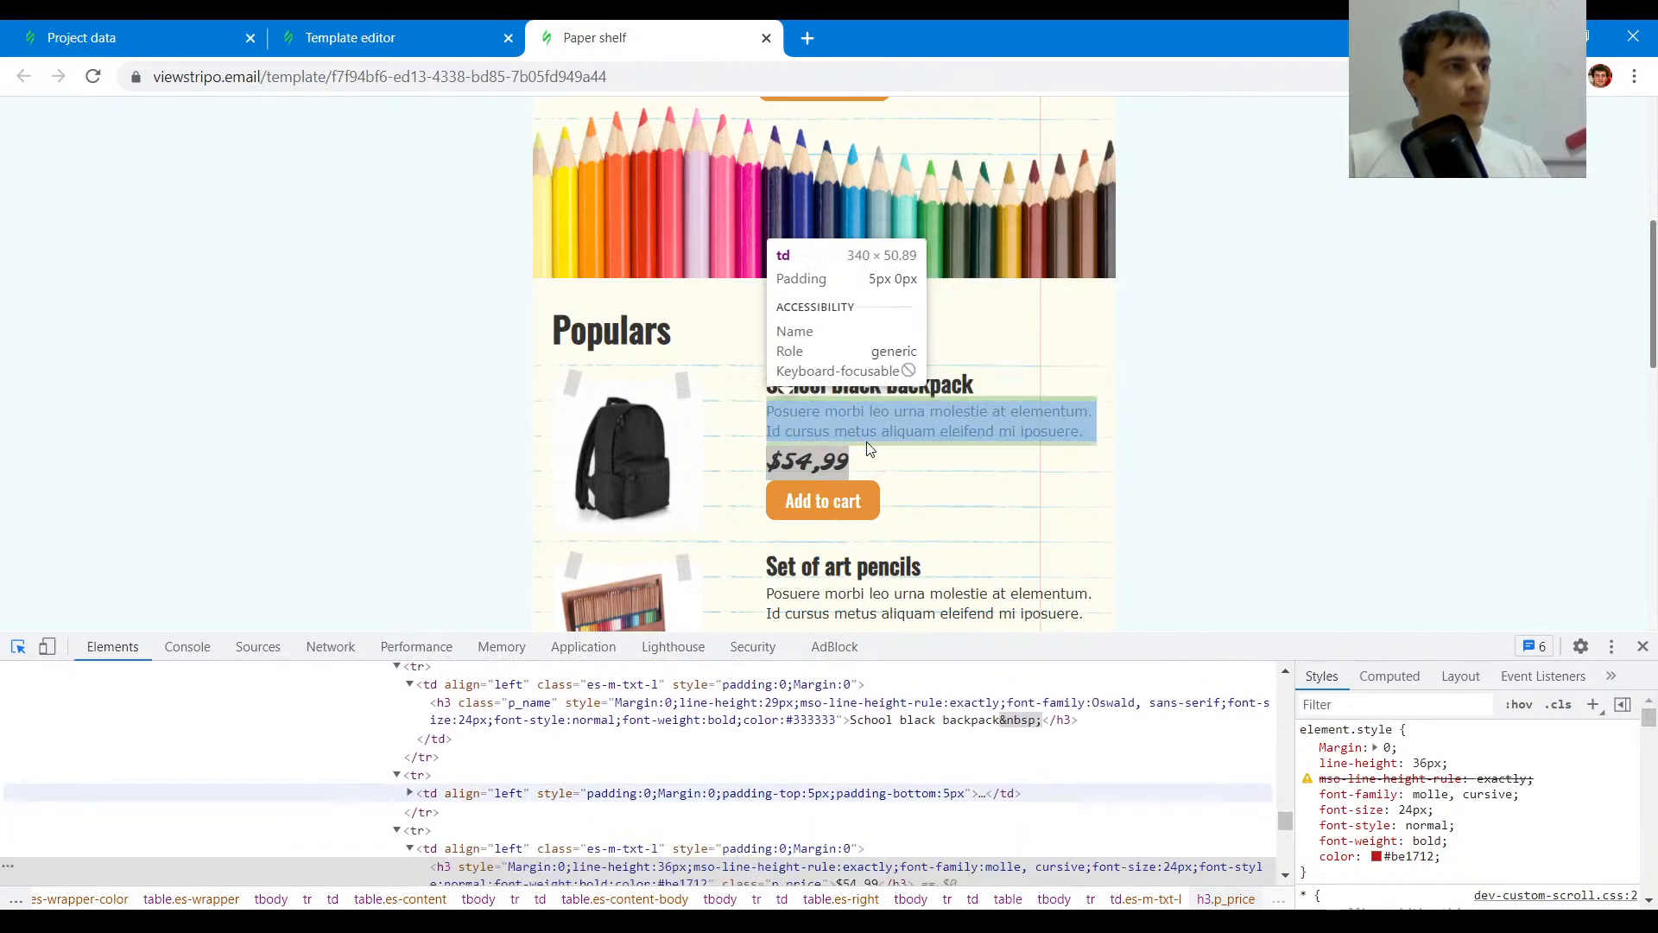
- Select the product heading "School black backpack" and reduce its padding
click(868, 448)
key(ctrl+shift+Tab)
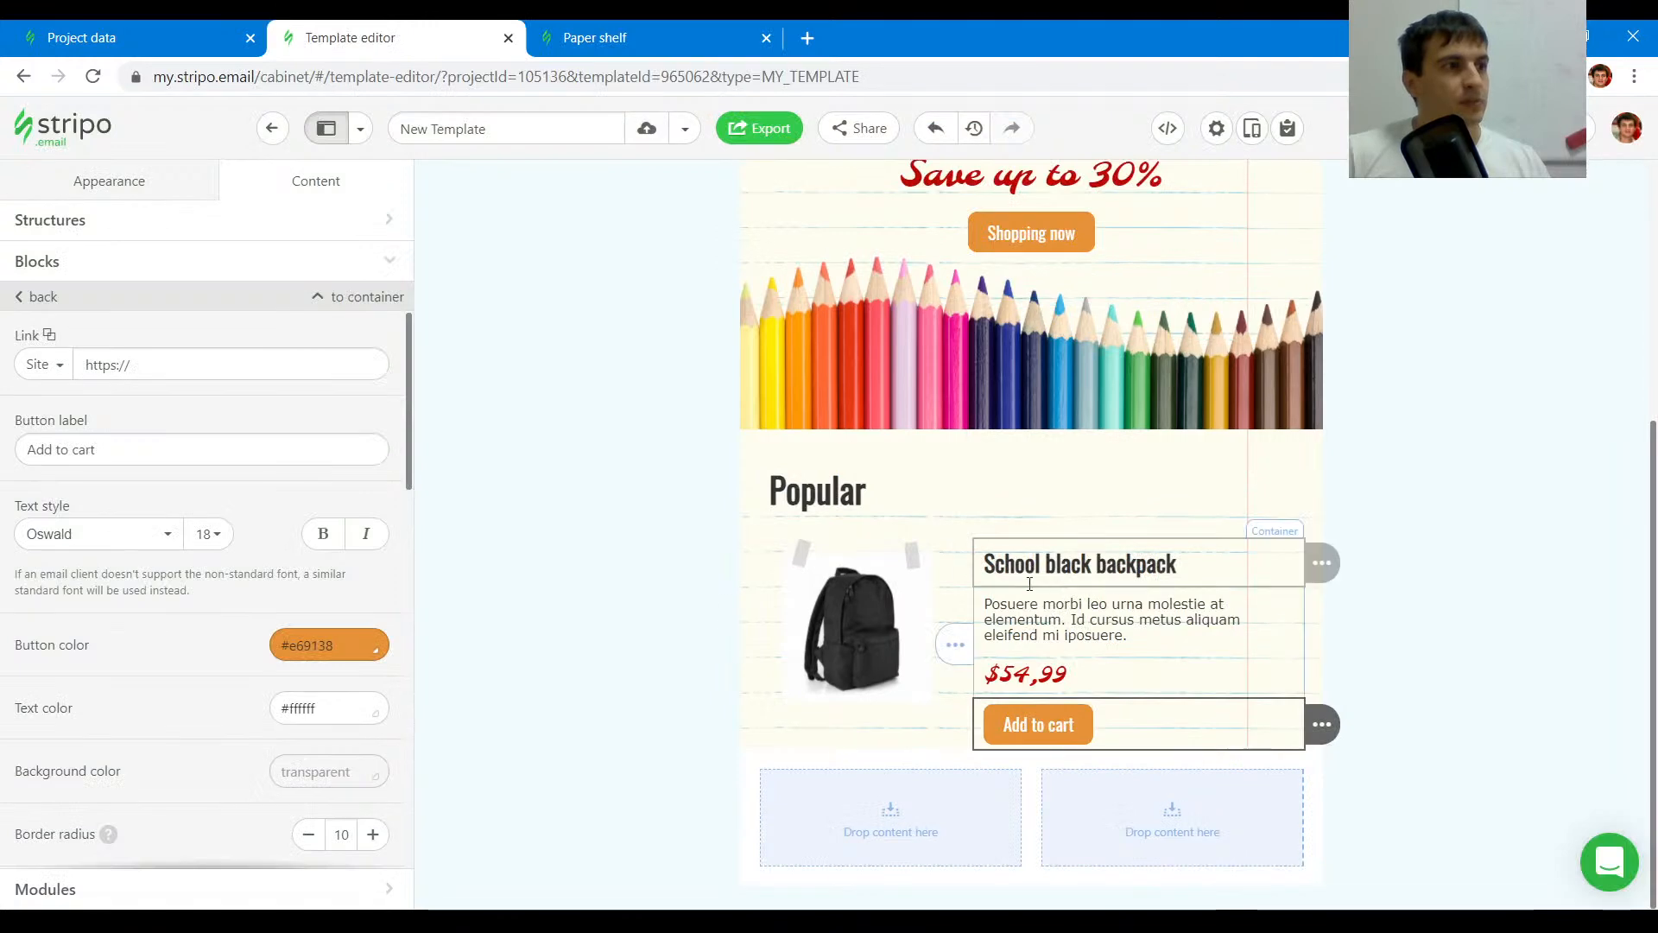
click(1057, 565)
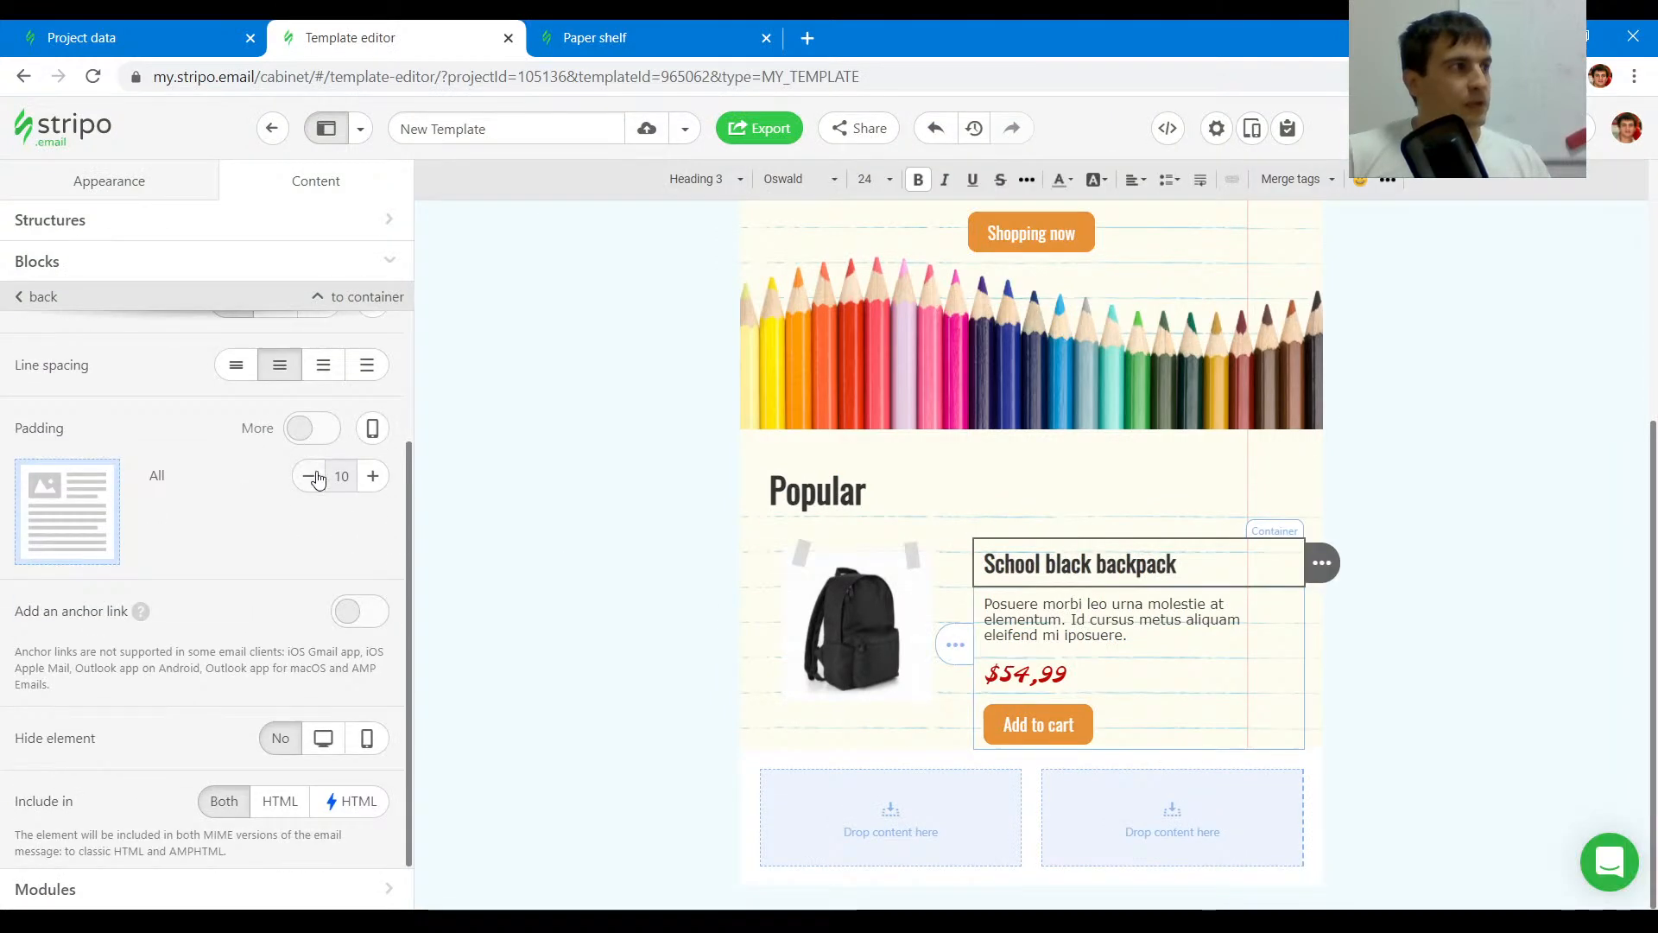
click(319, 477)
click(319, 477)
- Set the product description's padding to 0 left and right and 5 top and bottom
click(1112, 605)
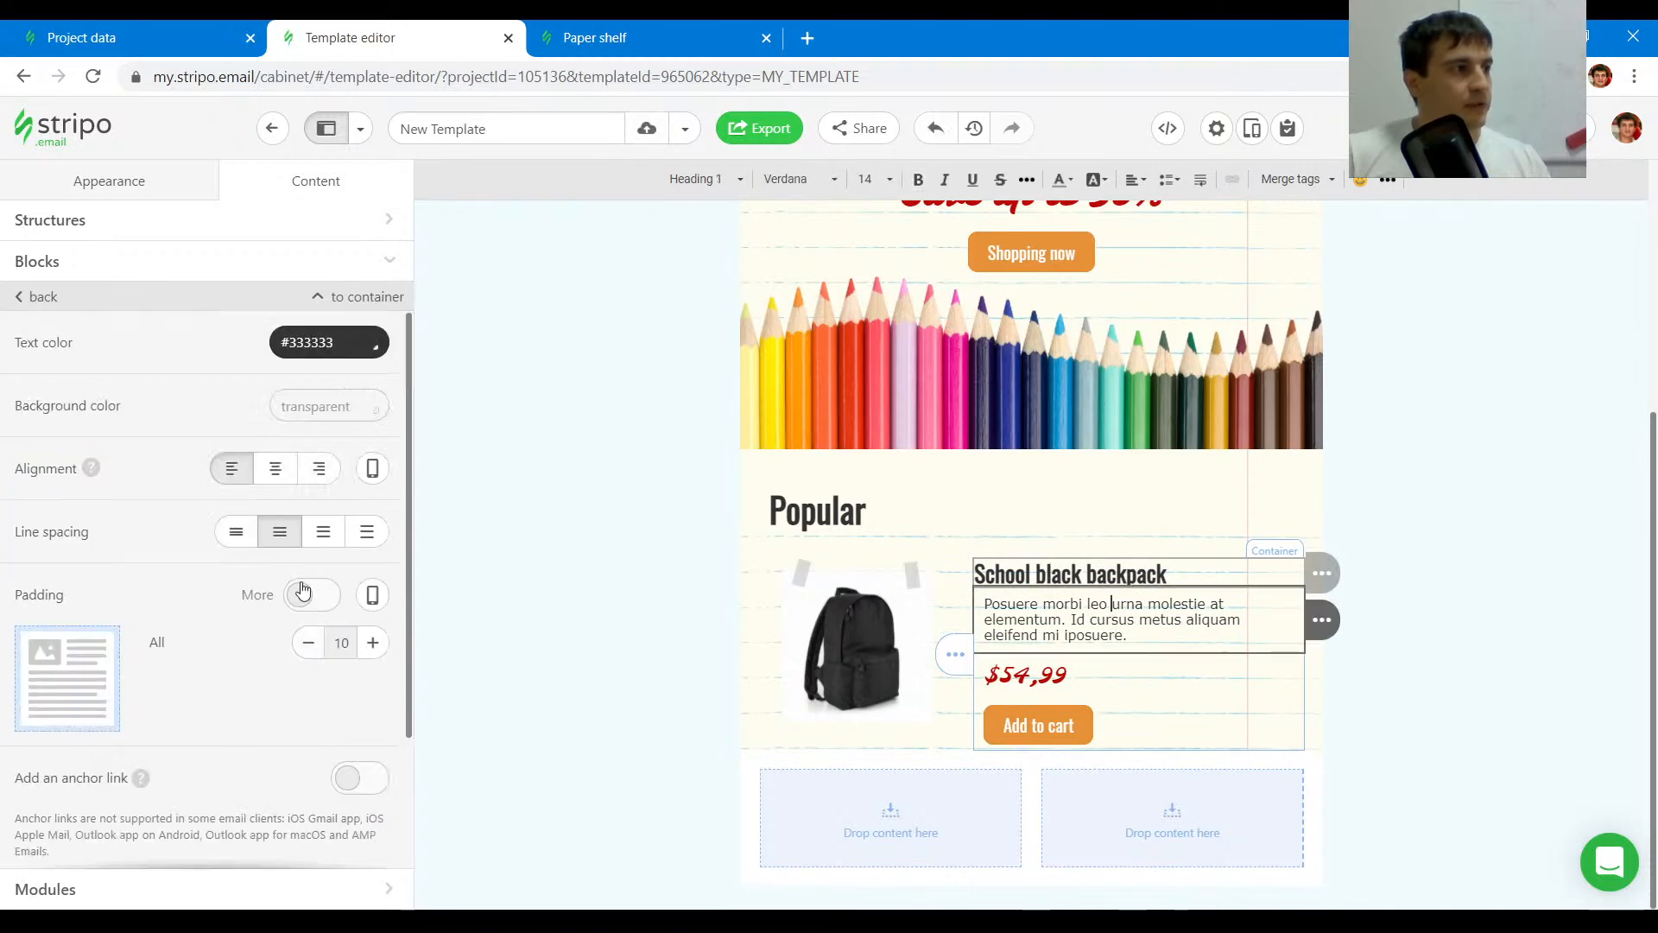
click(312, 598)
click(312, 598)
click(309, 644)
click(309, 644)
click(314, 594)
click(371, 737)
click(371, 785)
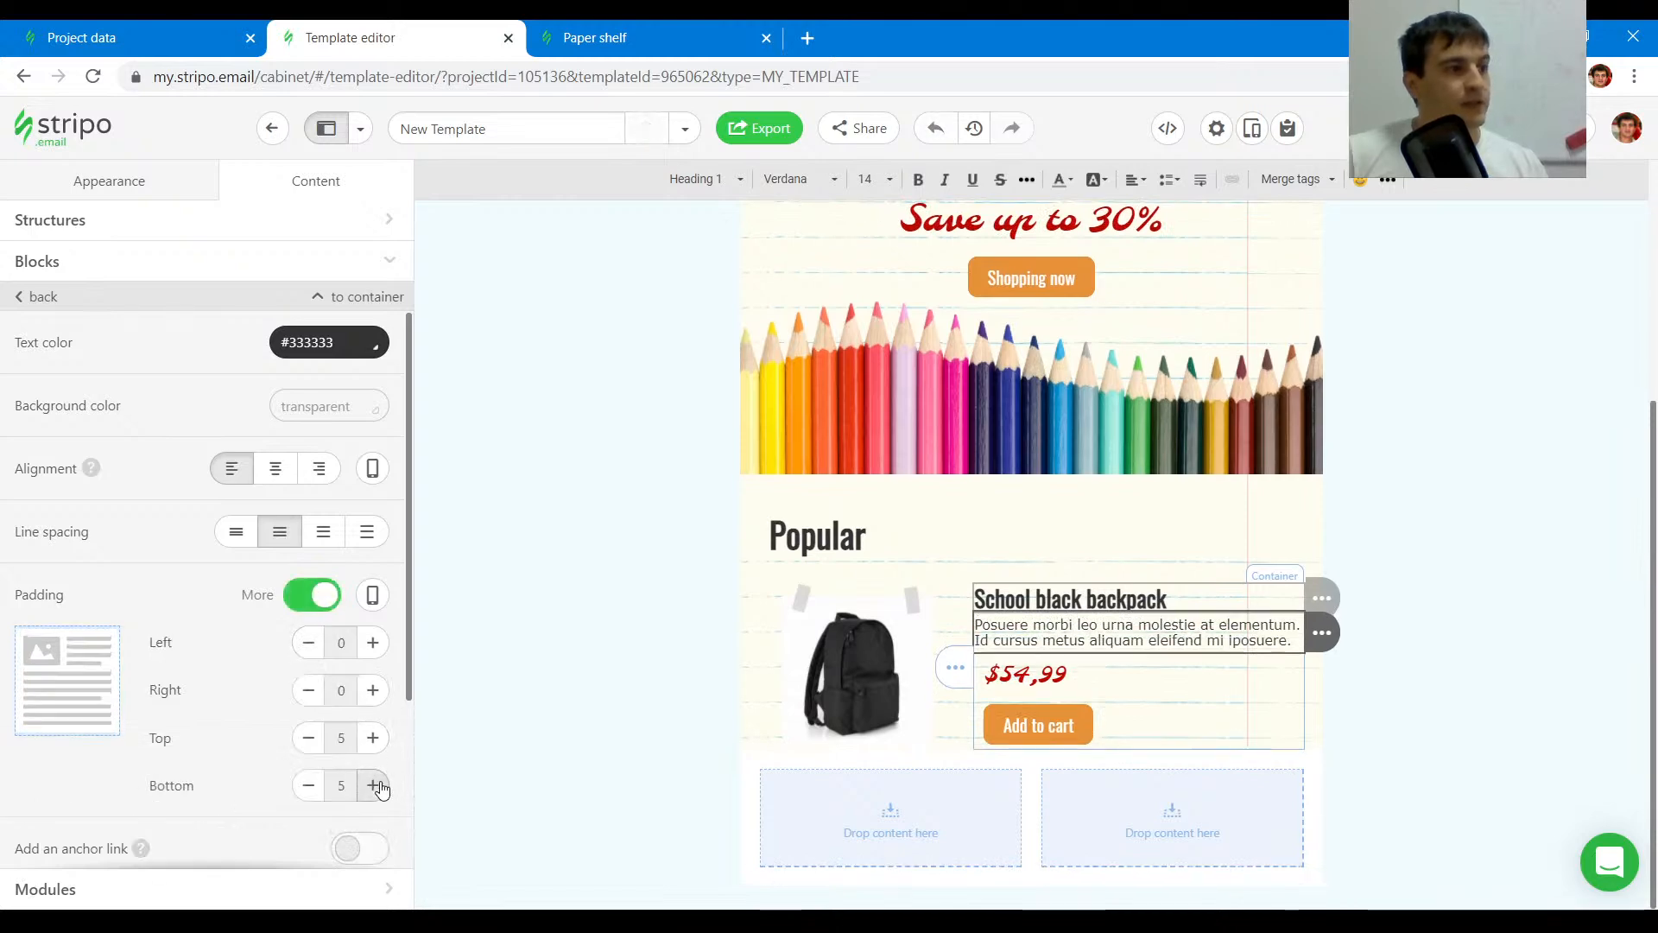
- Set the product price's padding to 0 on all sides
click(1104, 675)
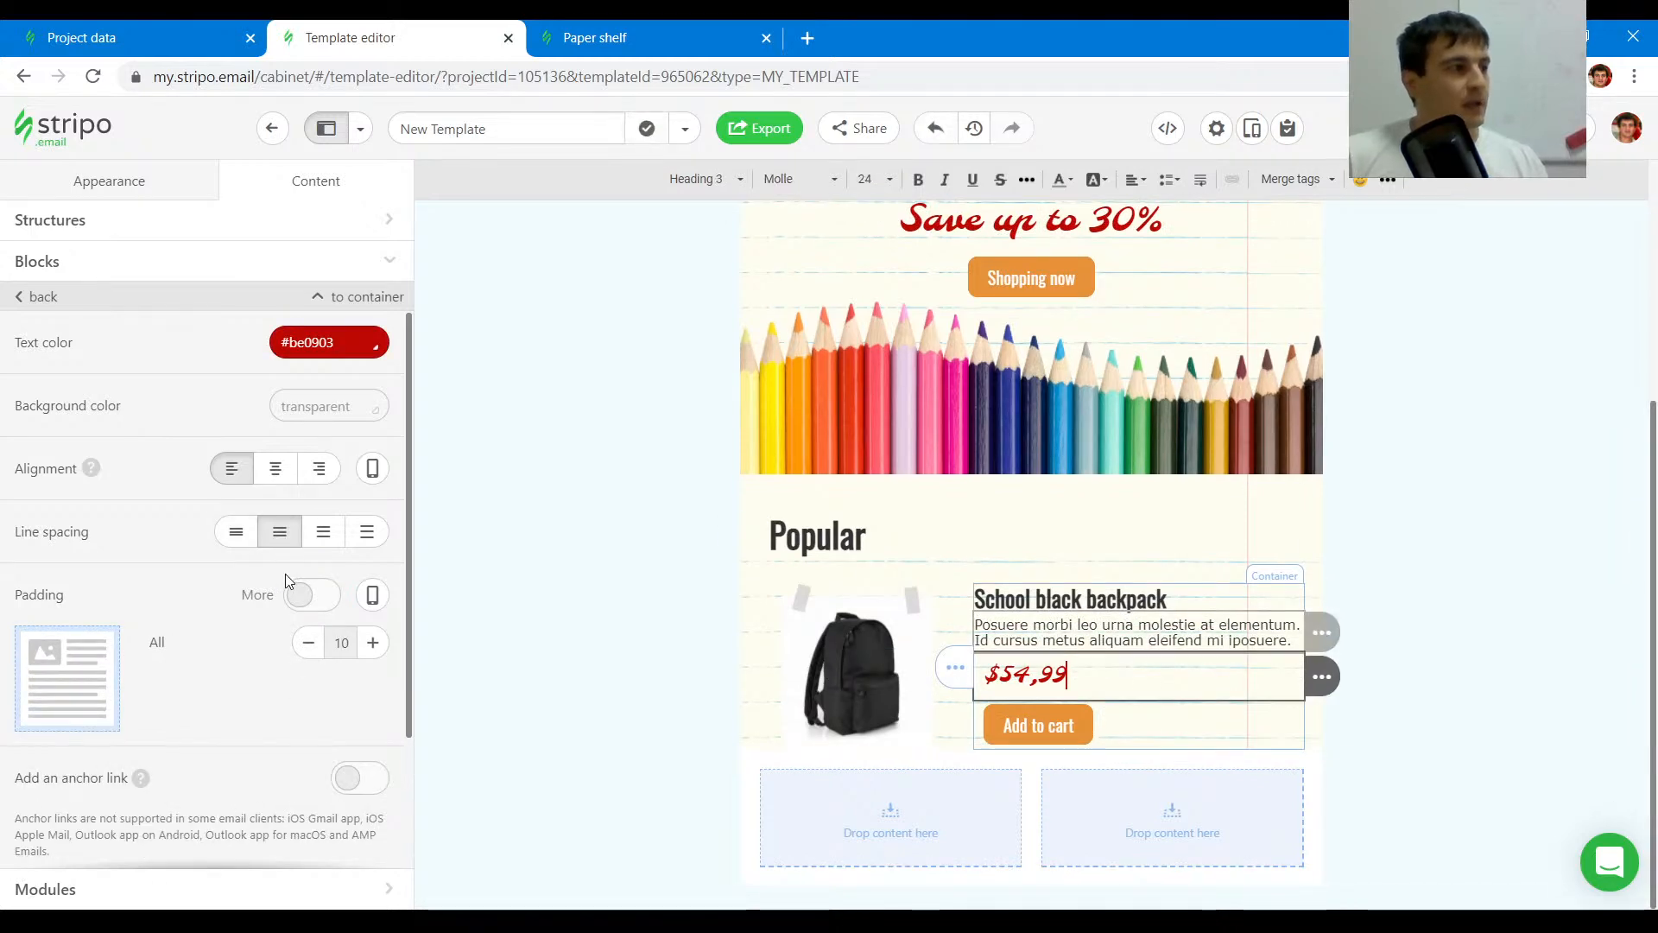
scroll(283, 574, down, 1)
click(309, 535)
click(310, 534)
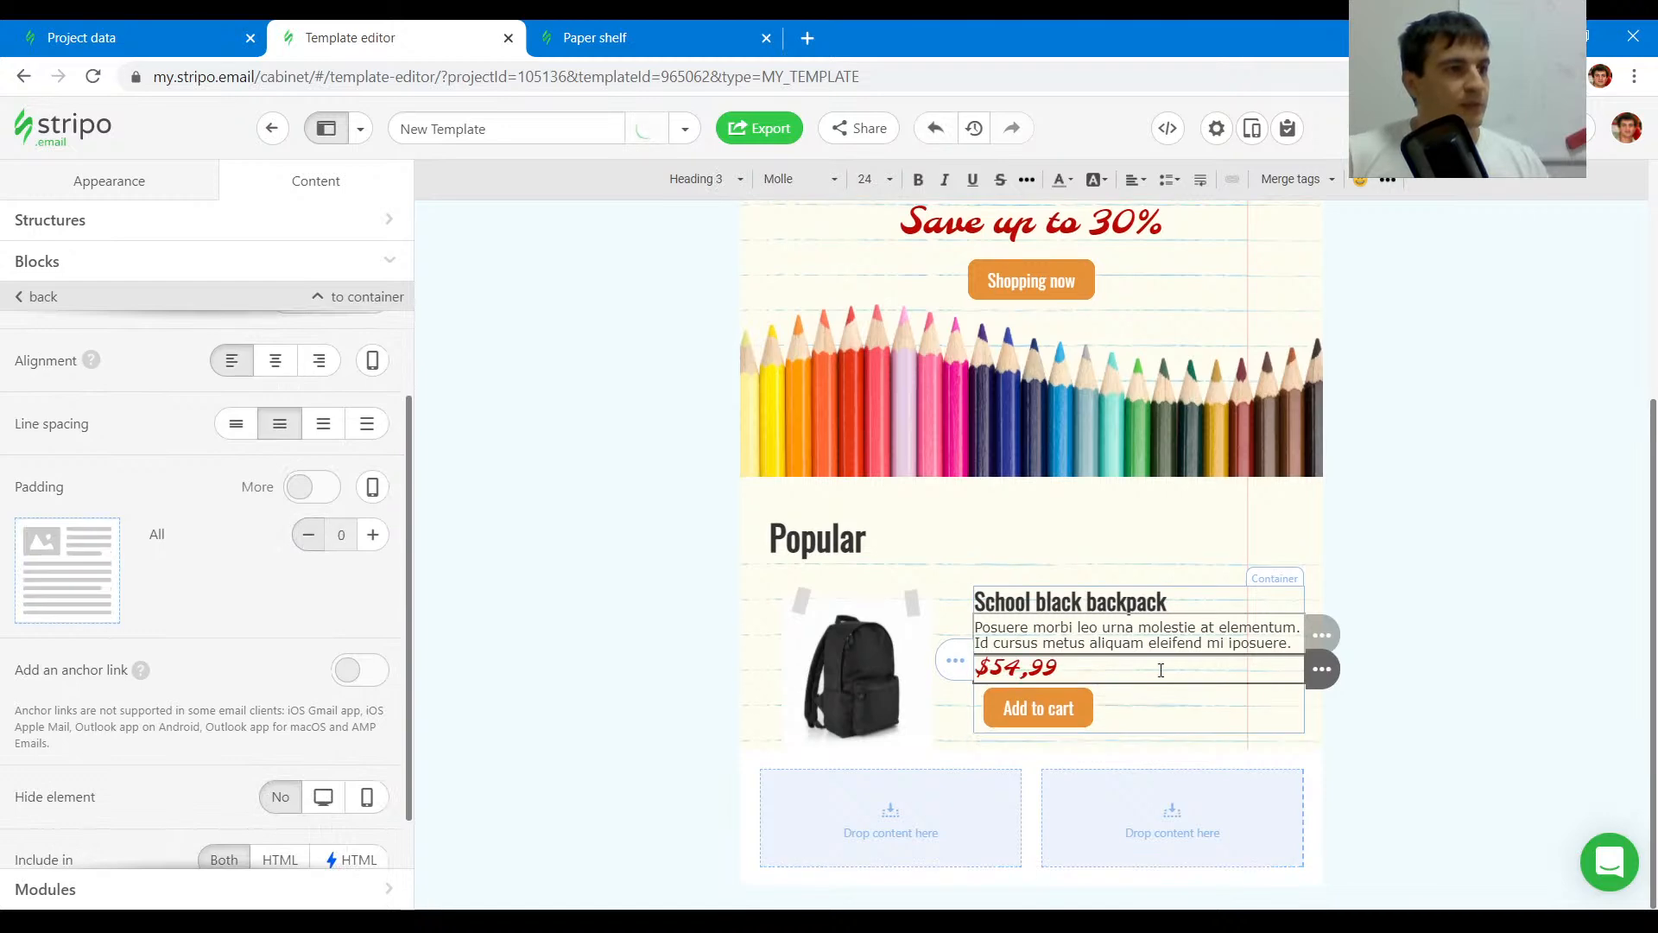
- Set the Add to cart button's external padding to 0 on the left and top
scroll(173, 620, down, 10)
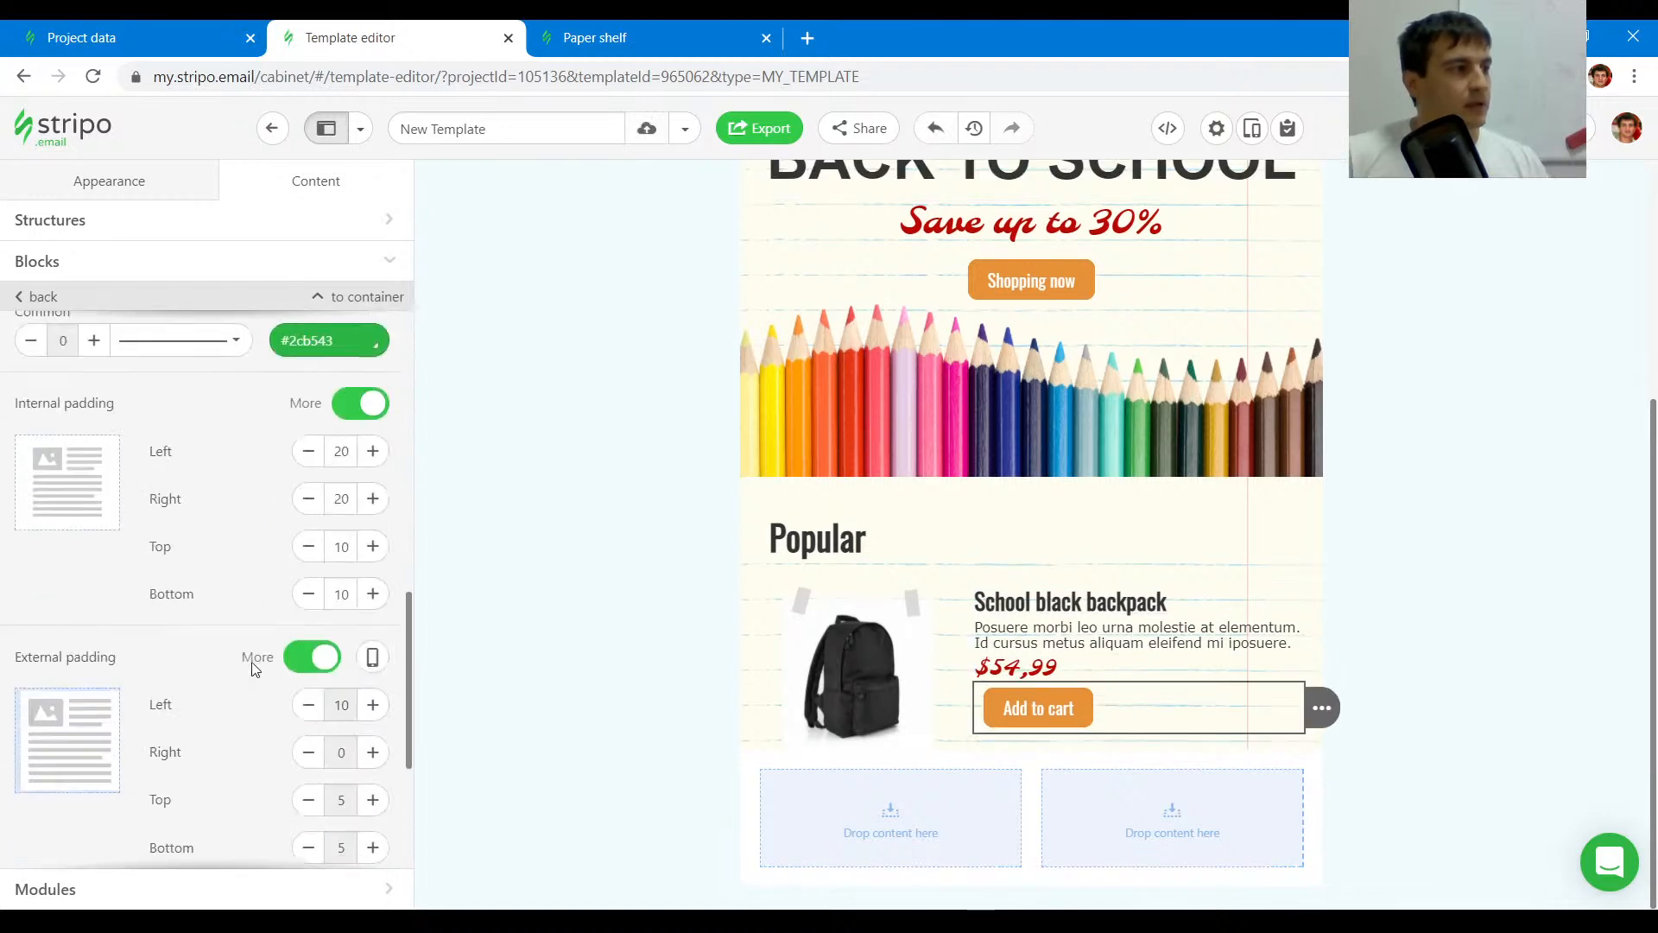
click(308, 406)
click(309, 406)
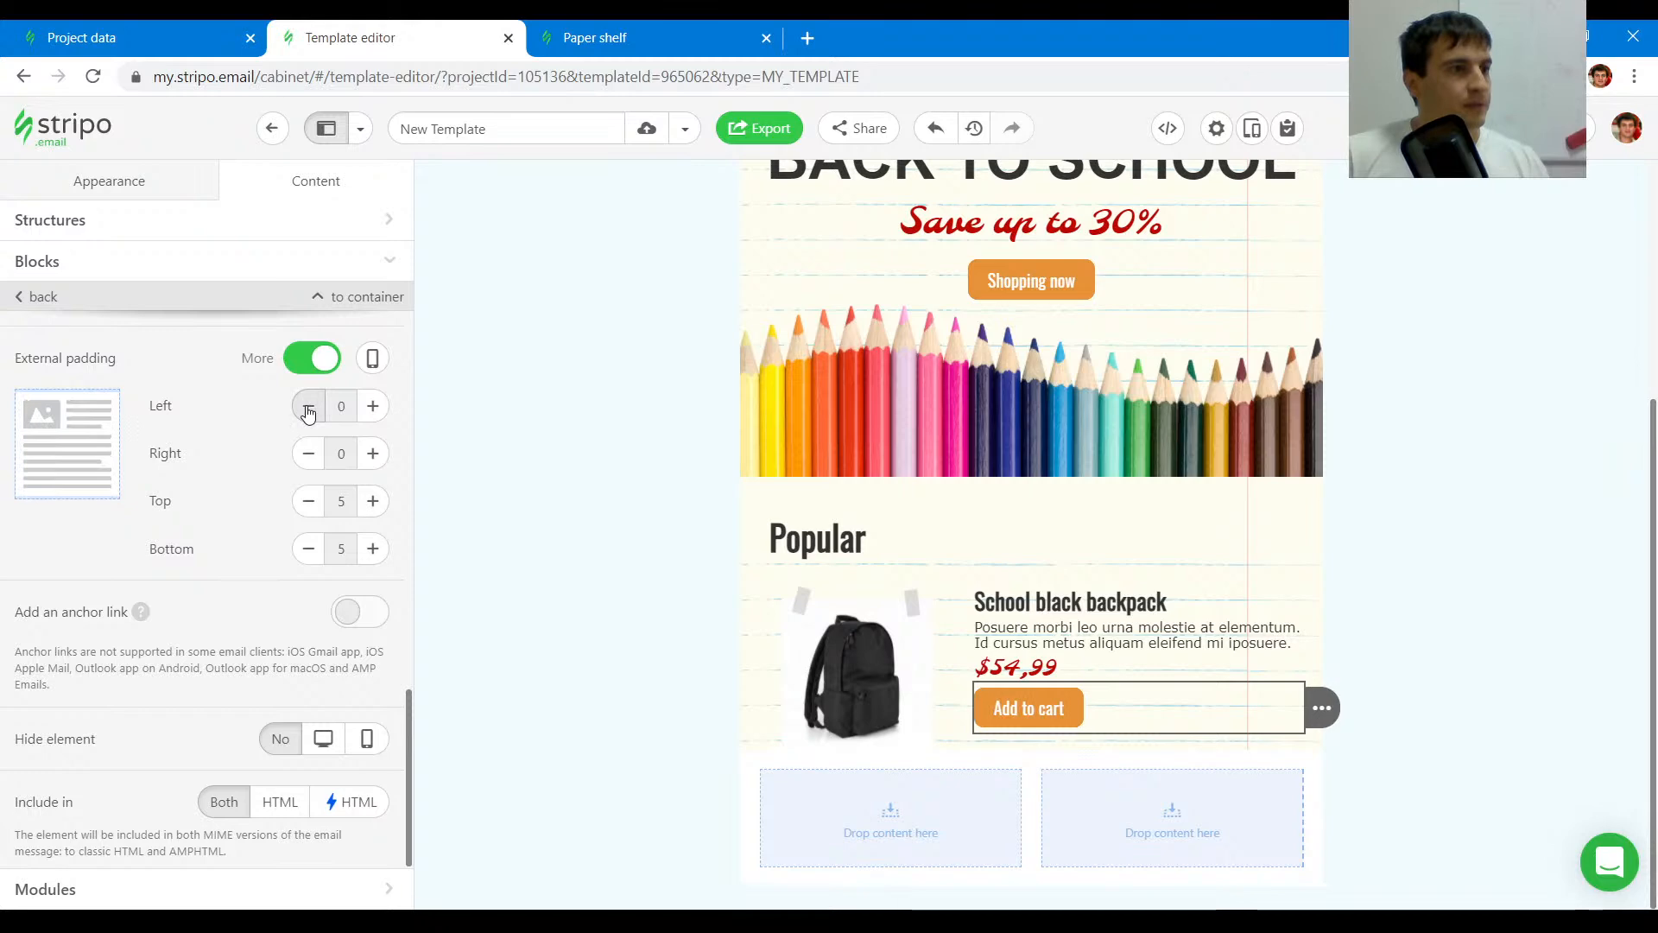
click(308, 501)
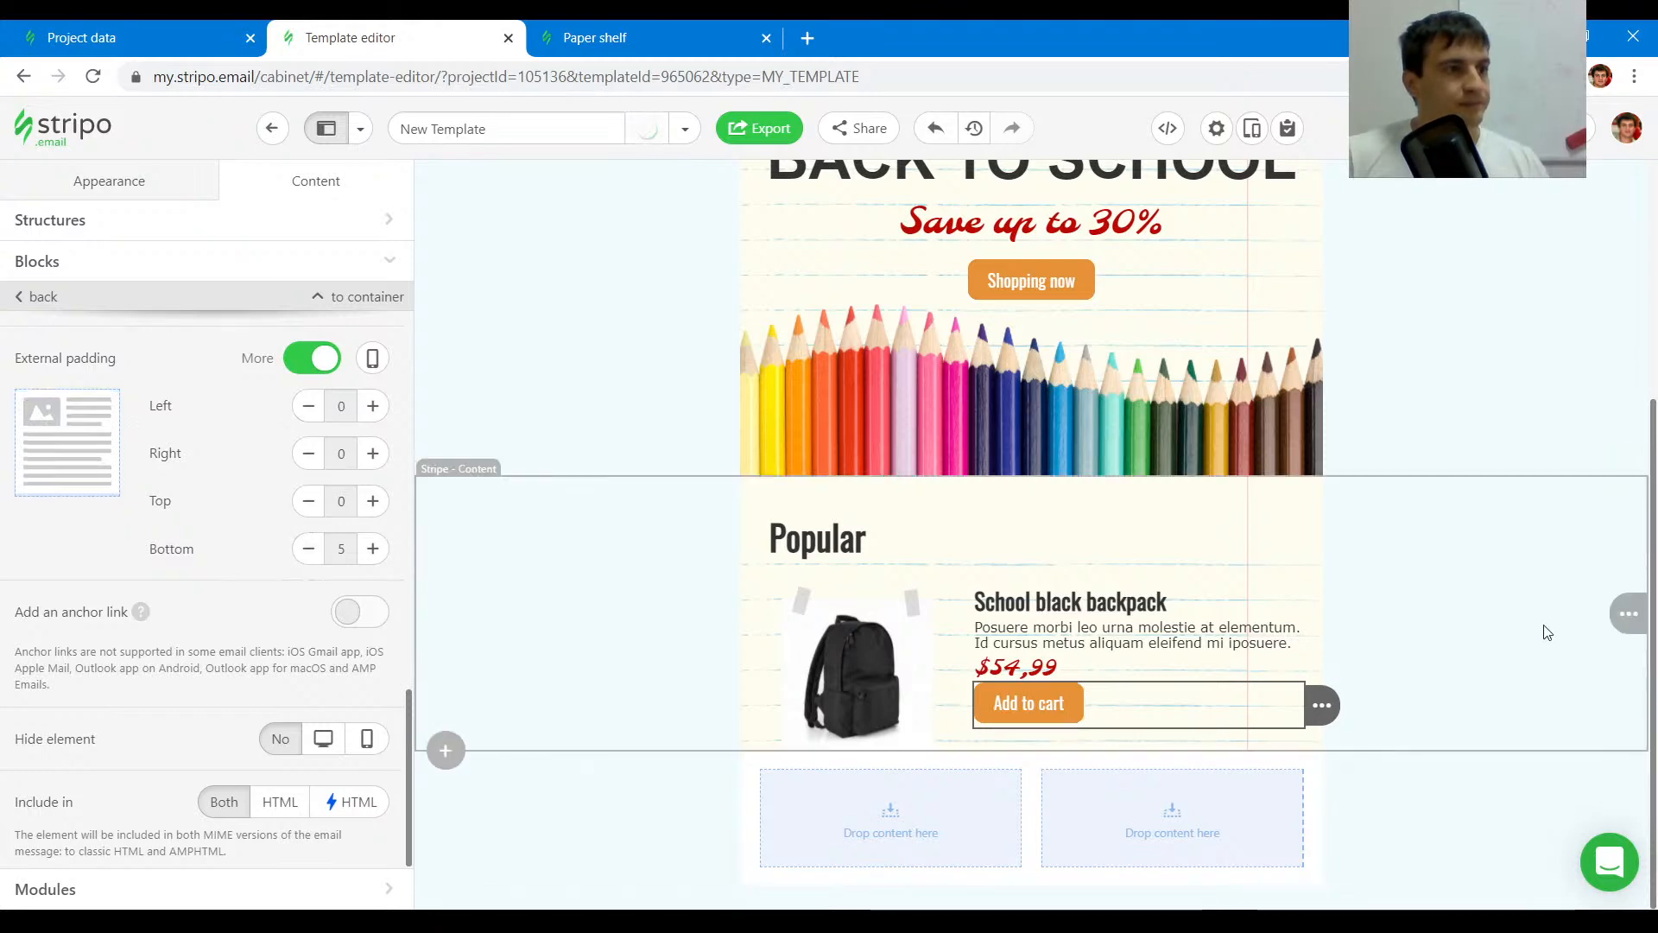
- Compare the product block spacing in the template with the original Paper shelf email
click(1059, 253)
click(680, 22)
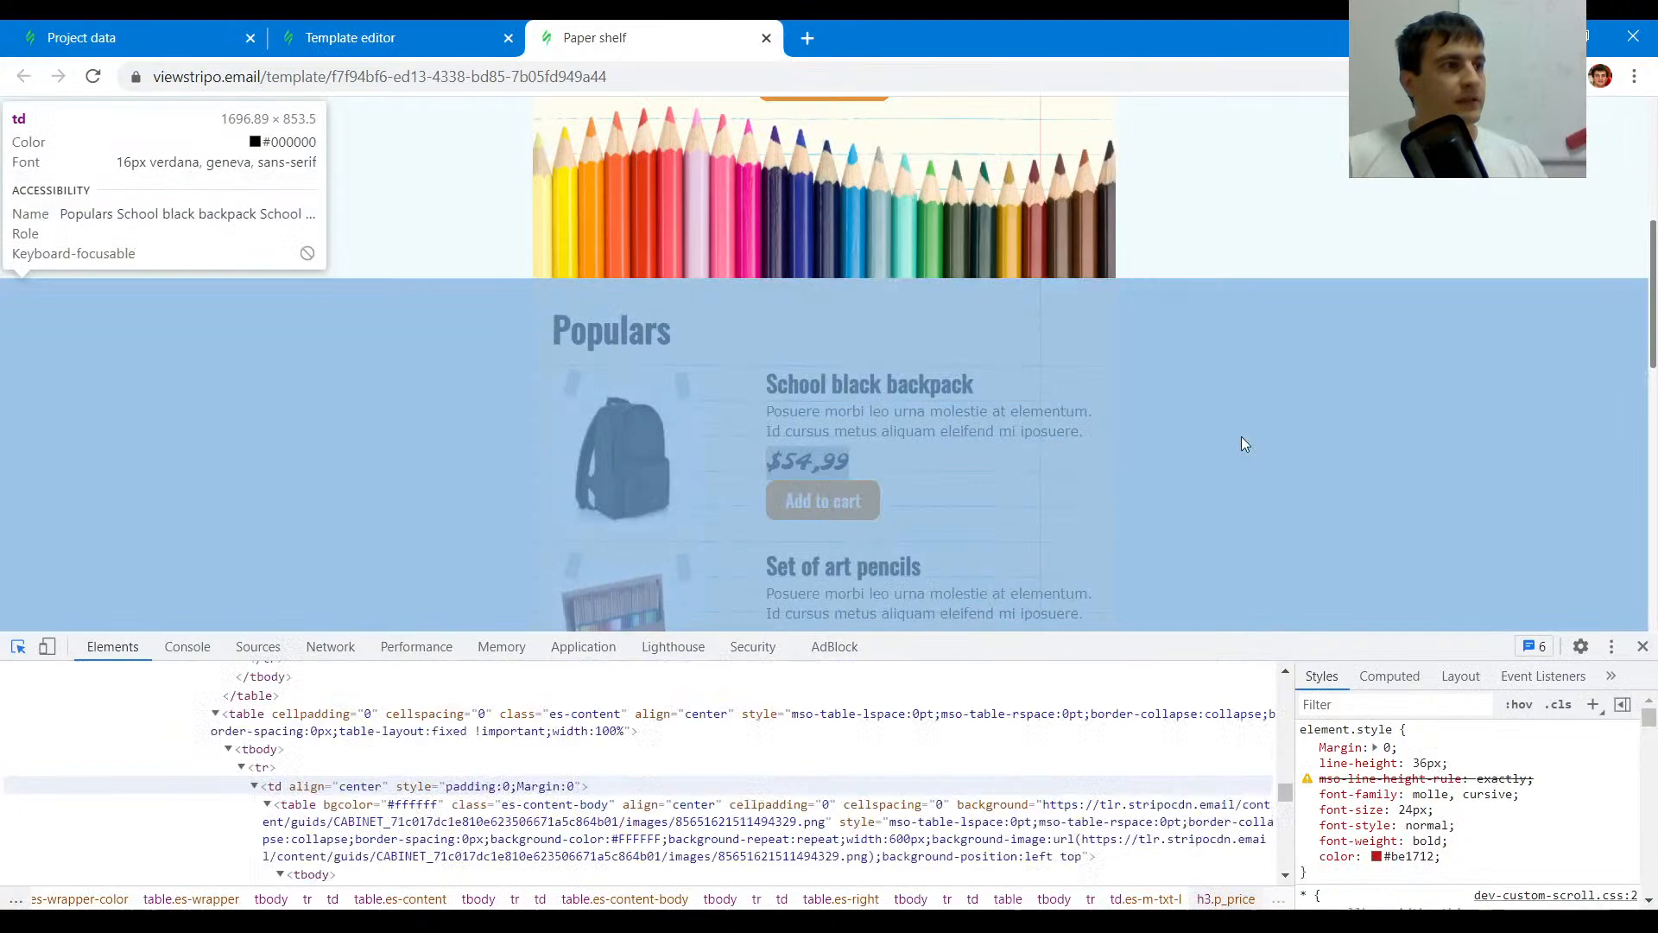
click(1227, 445)
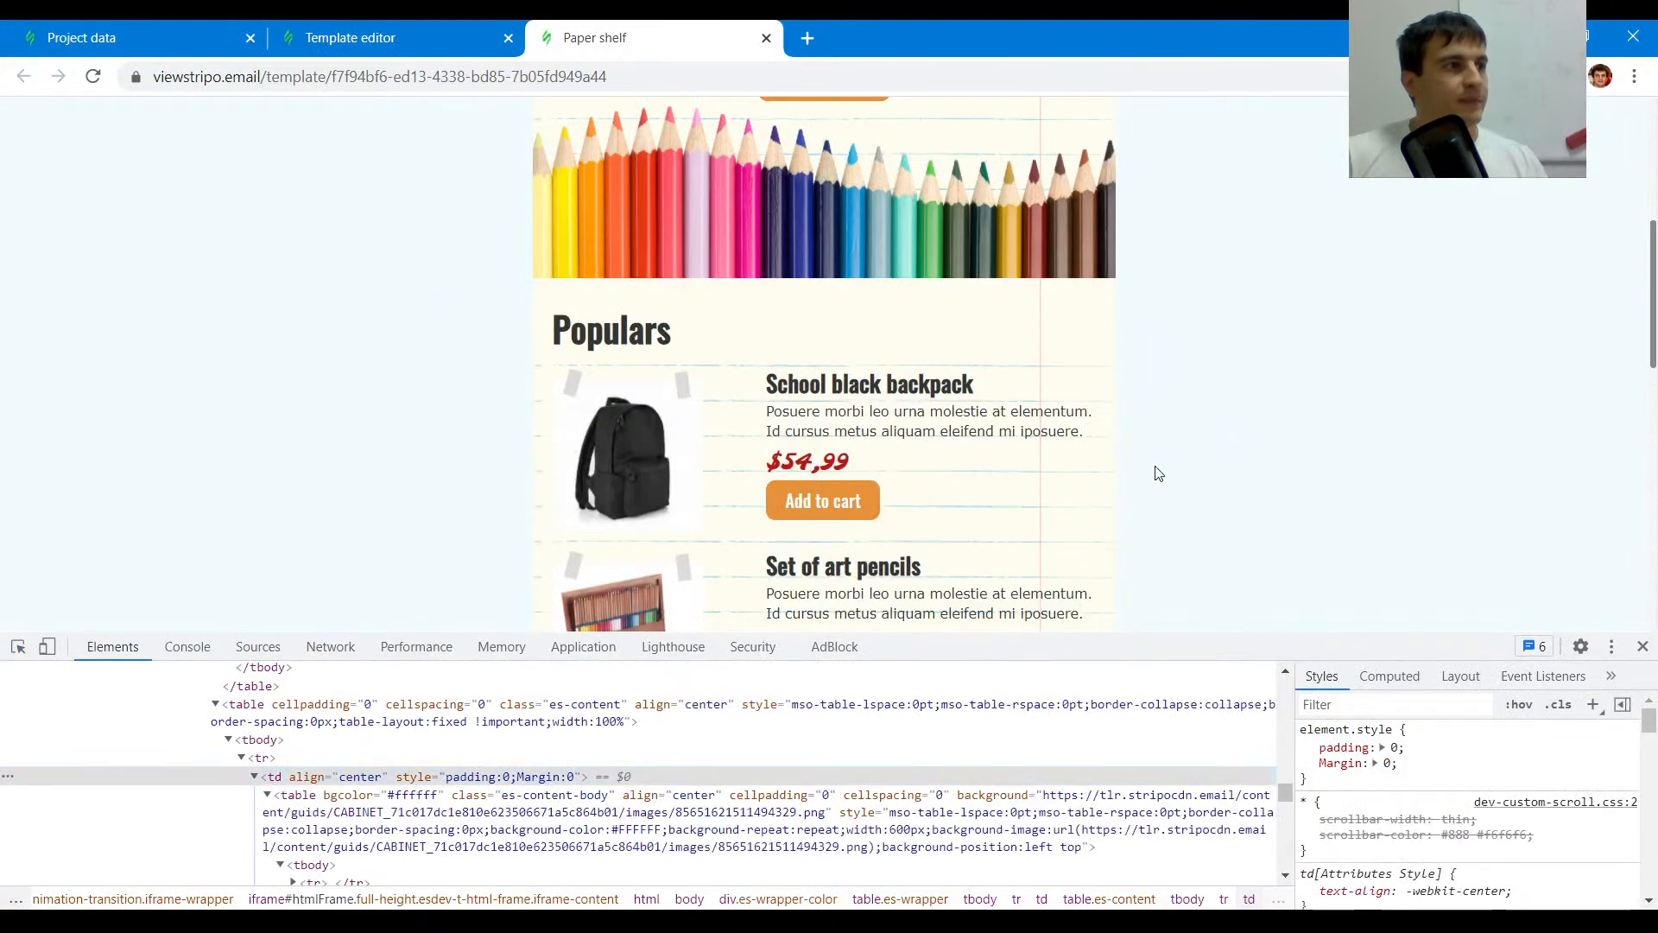
scroll(956, 489, down, 4)
scroll(1096, 452, up, 1)
scroll(759, 371, down, 1)
scroll(654, 421, down, 3)
click(438, 26)
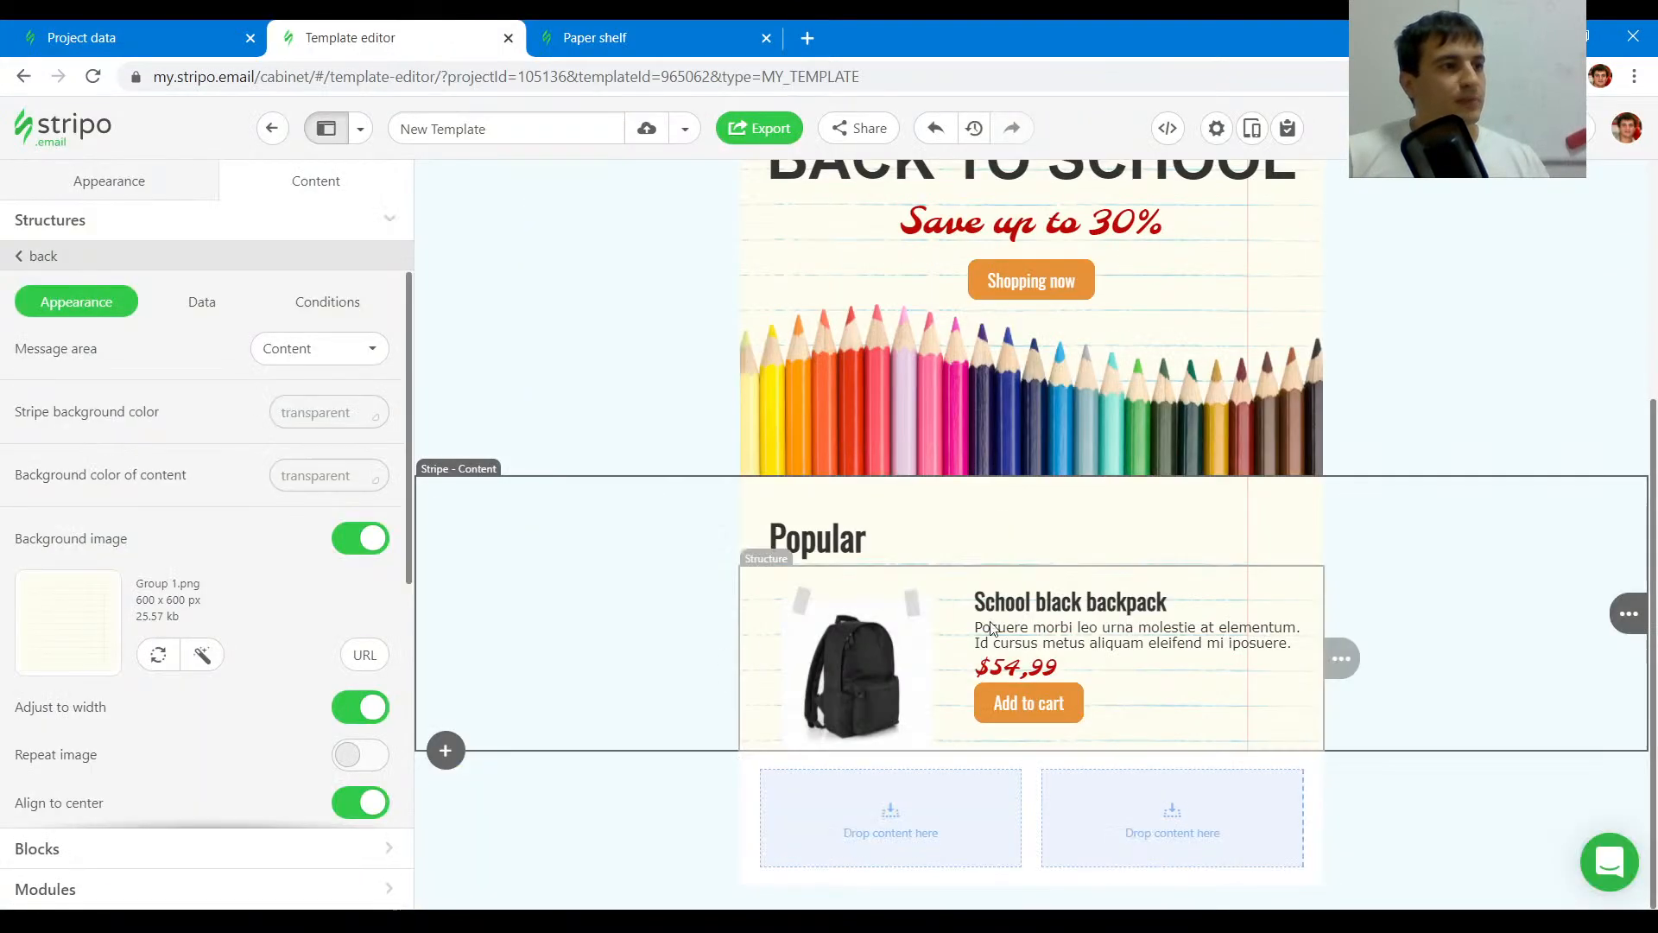
- Duplicate the product structure so the Popular section has four product rows
click(747, 594)
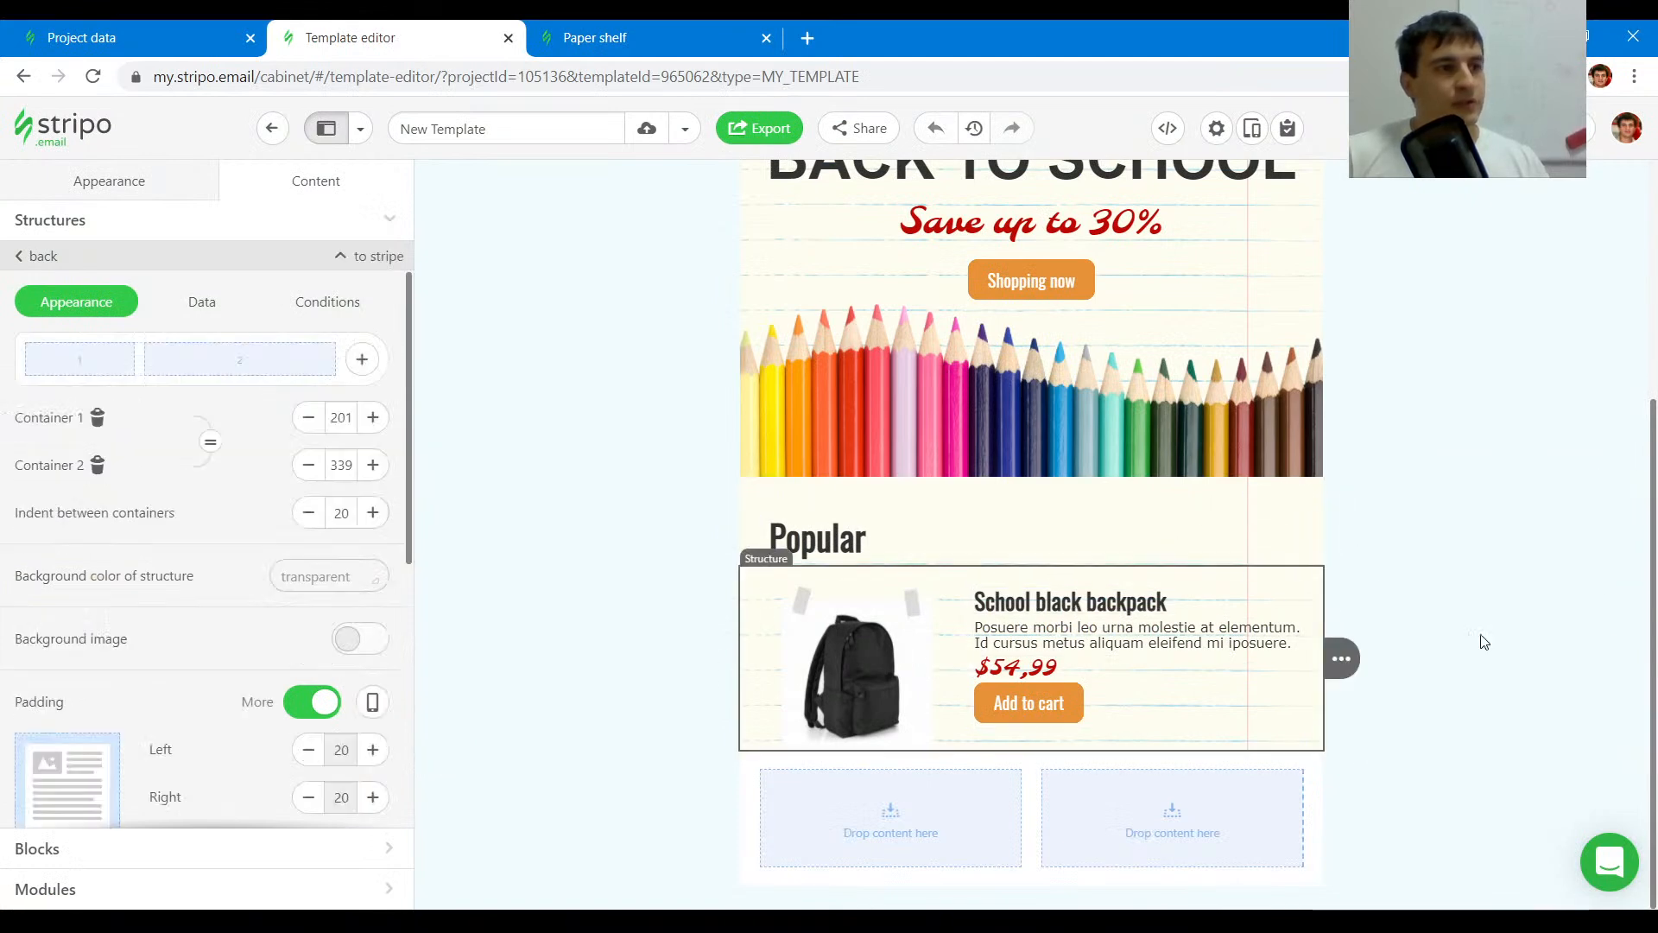
click(1417, 665)
scroll(1356, 560, down, 1)
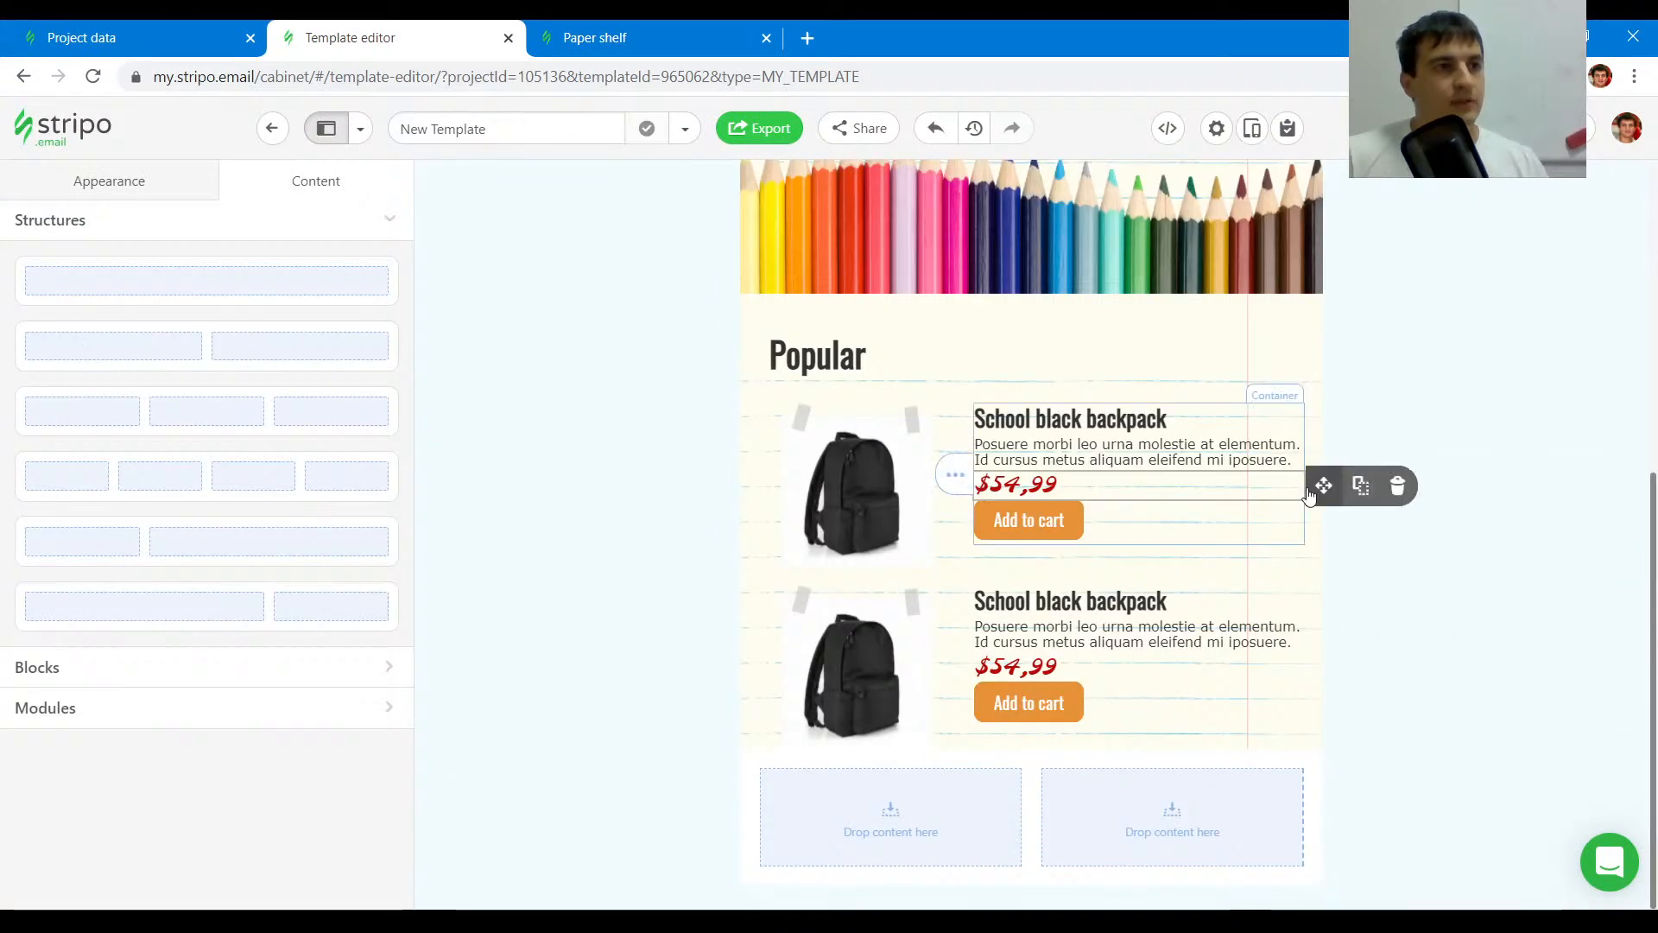
click(1414, 478)
mouse_move(1348, 477)
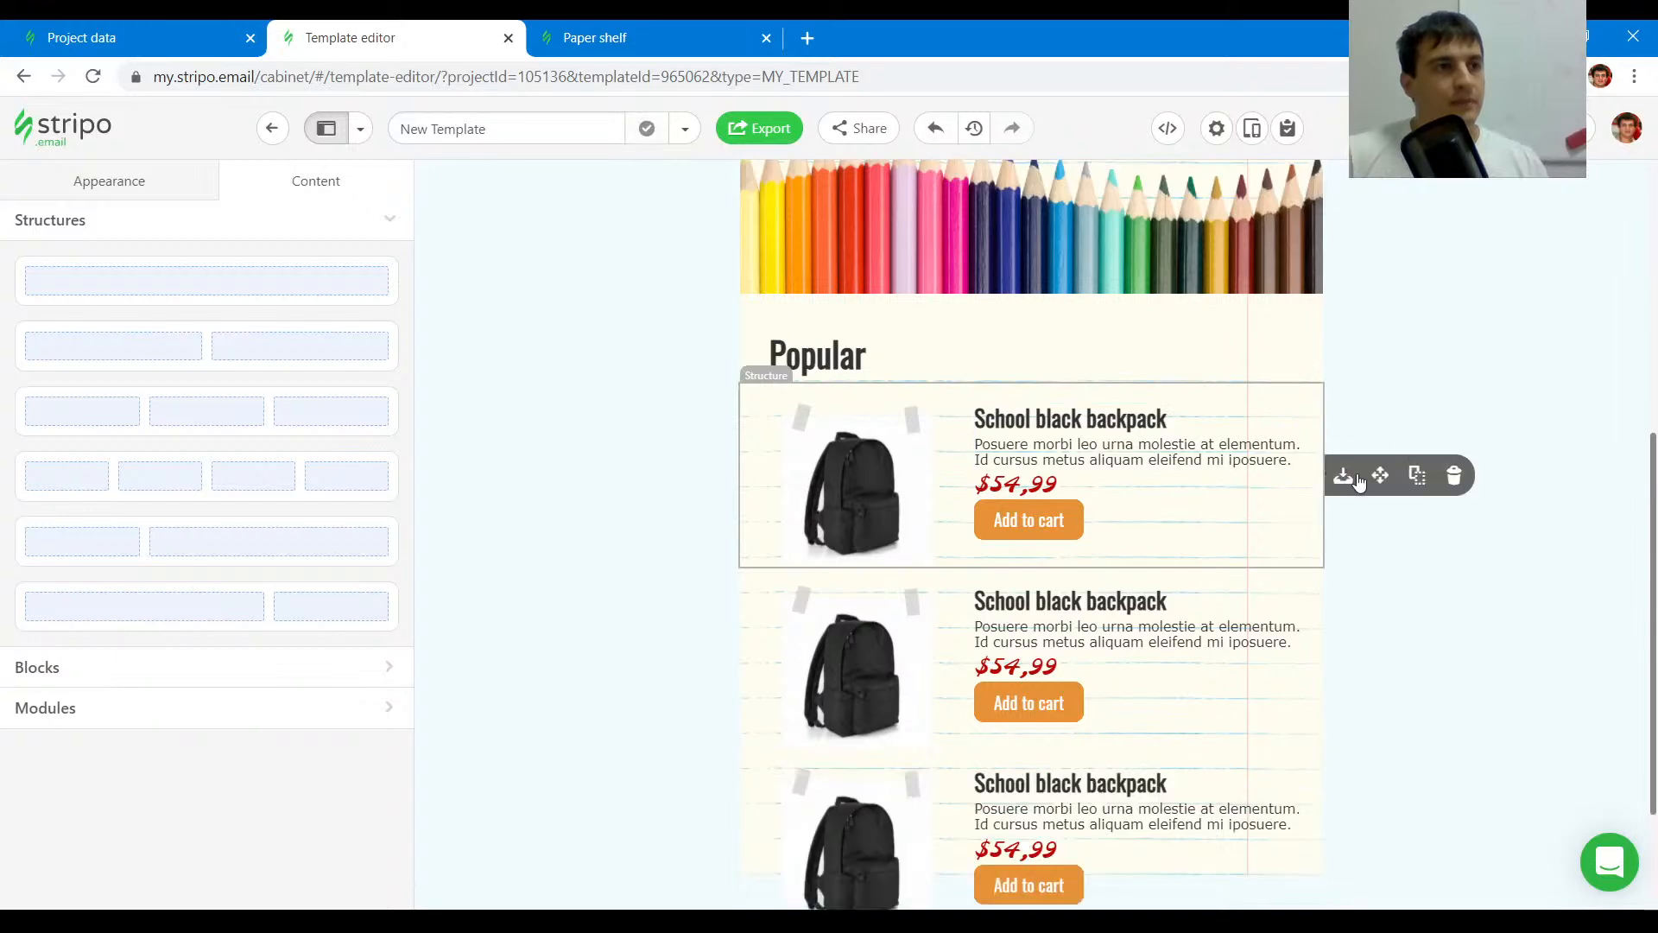
scroll(1169, 548, down, 3)
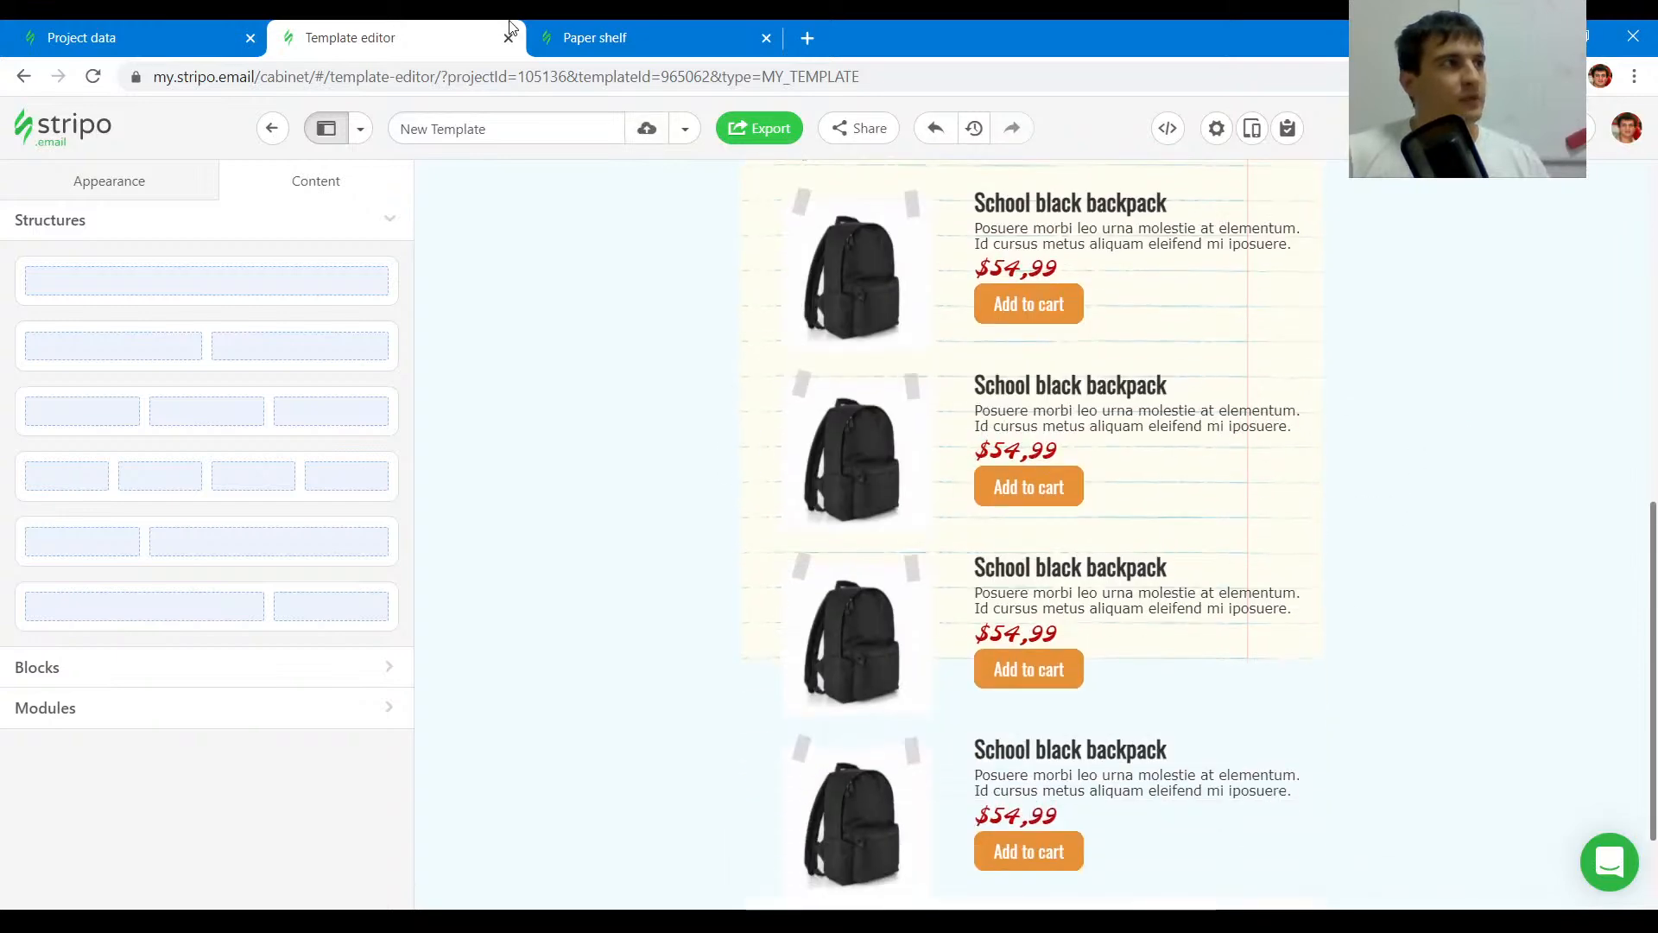
- Inspect the art pencils image in the original email and copy its image URL
click(598, 35)
scroll(812, 390, up, 4)
click(17, 646)
click(570, 397)
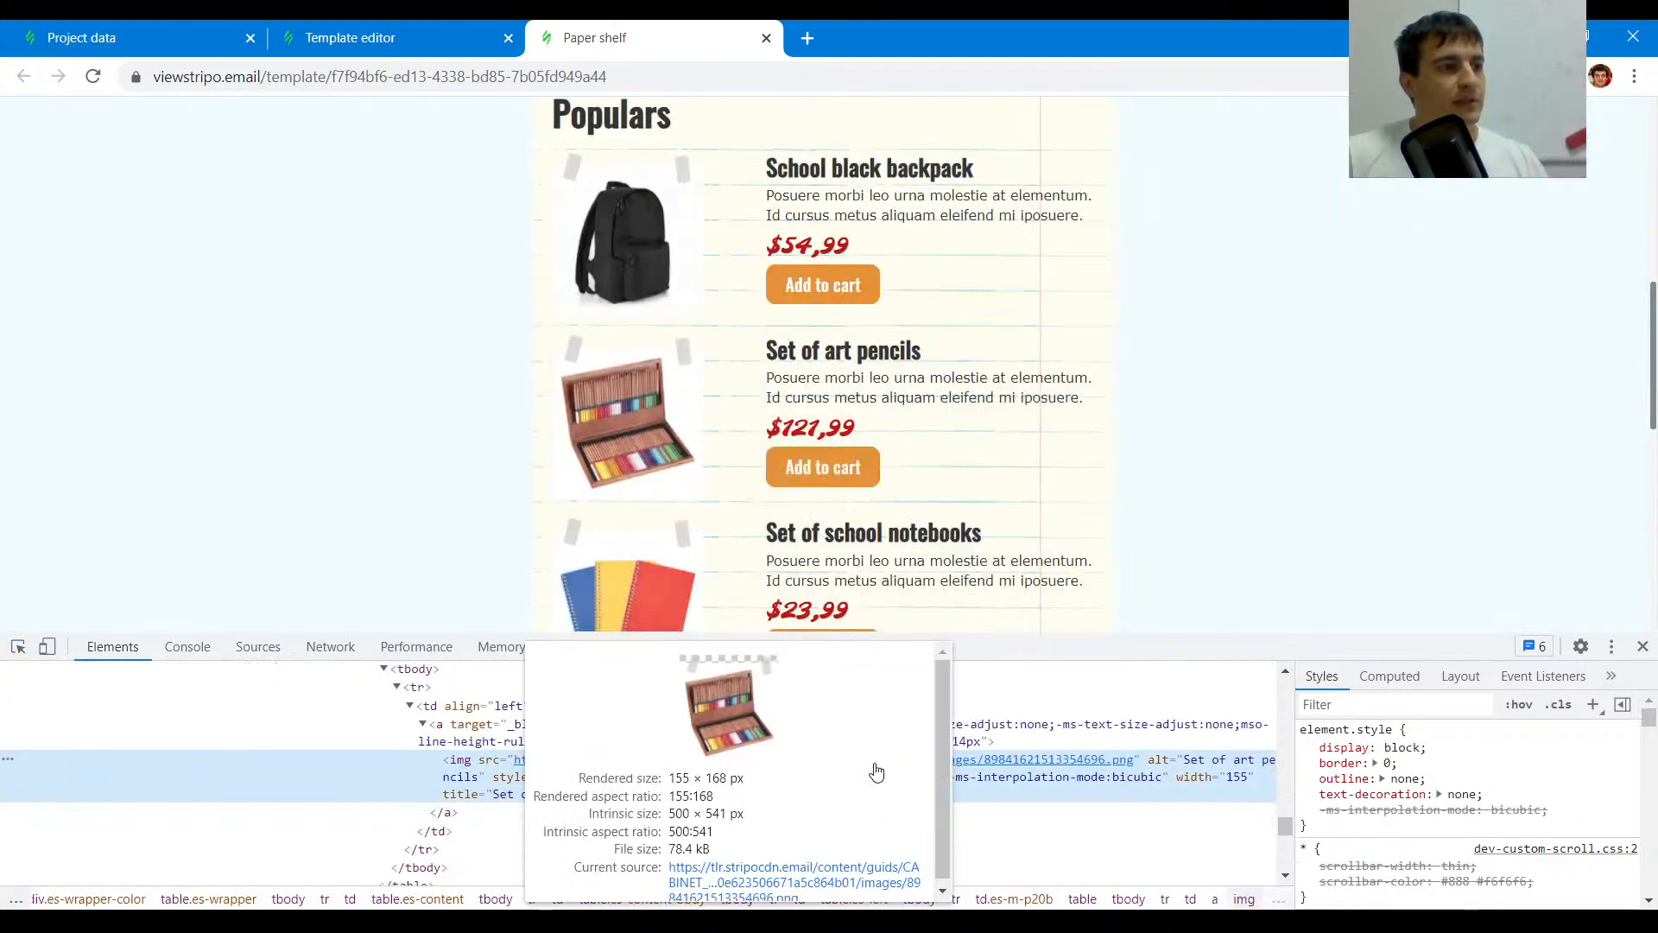
click(877, 768)
click(884, 76)
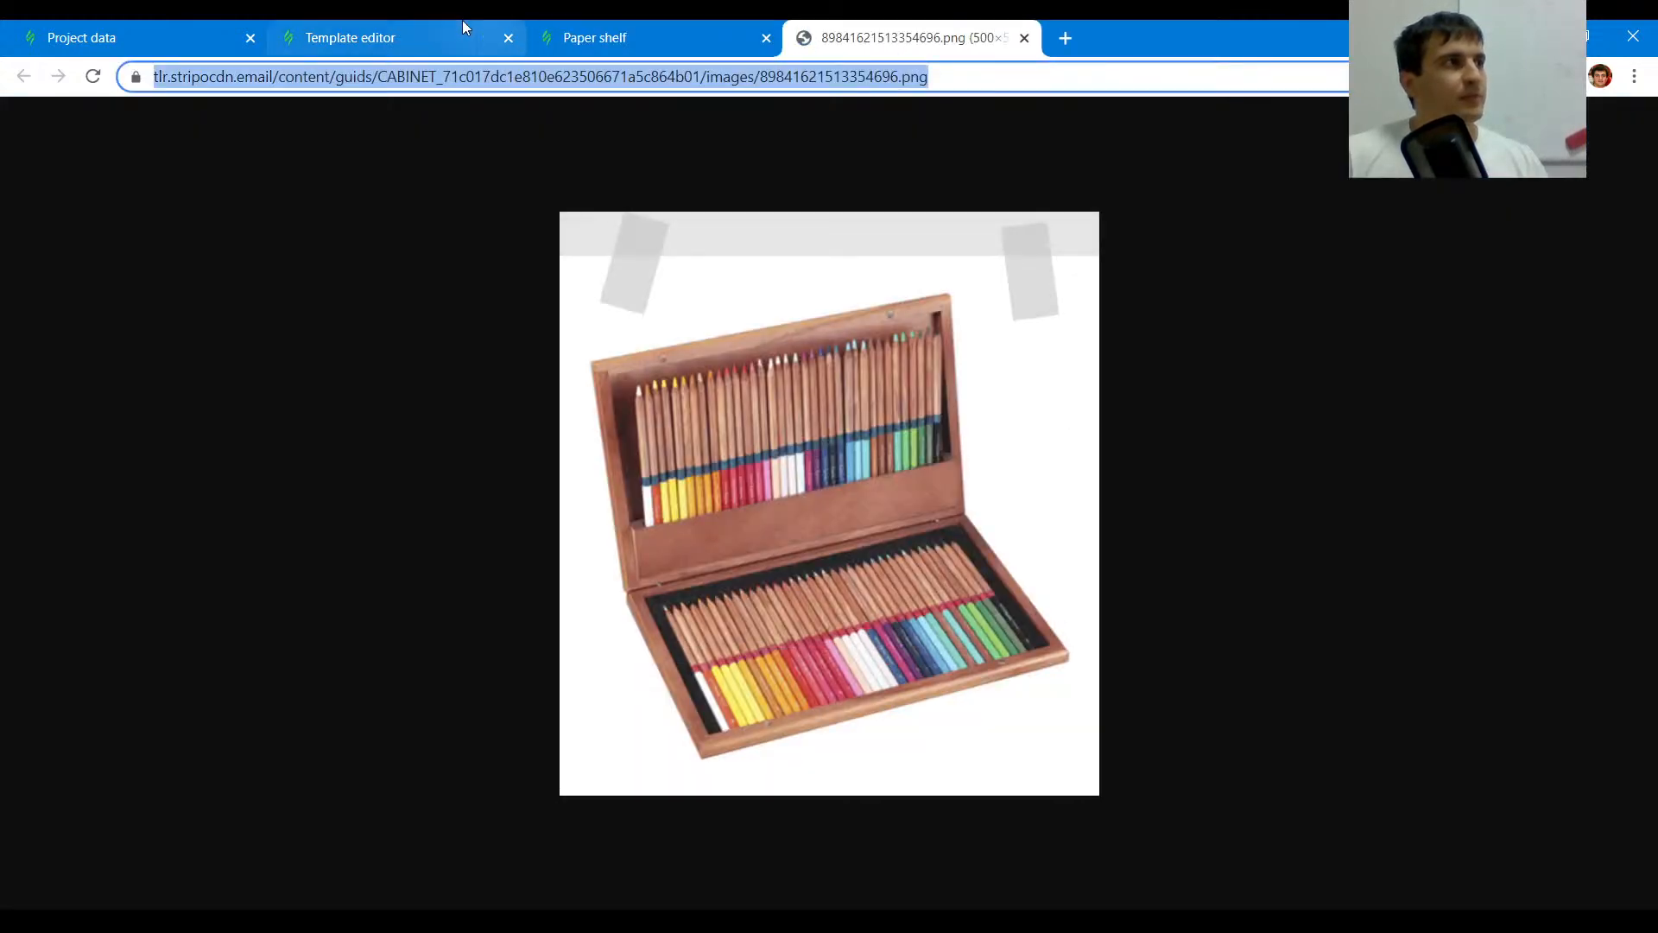
- Paste the copied URL as the image path of the second product's image
click(514, 27)
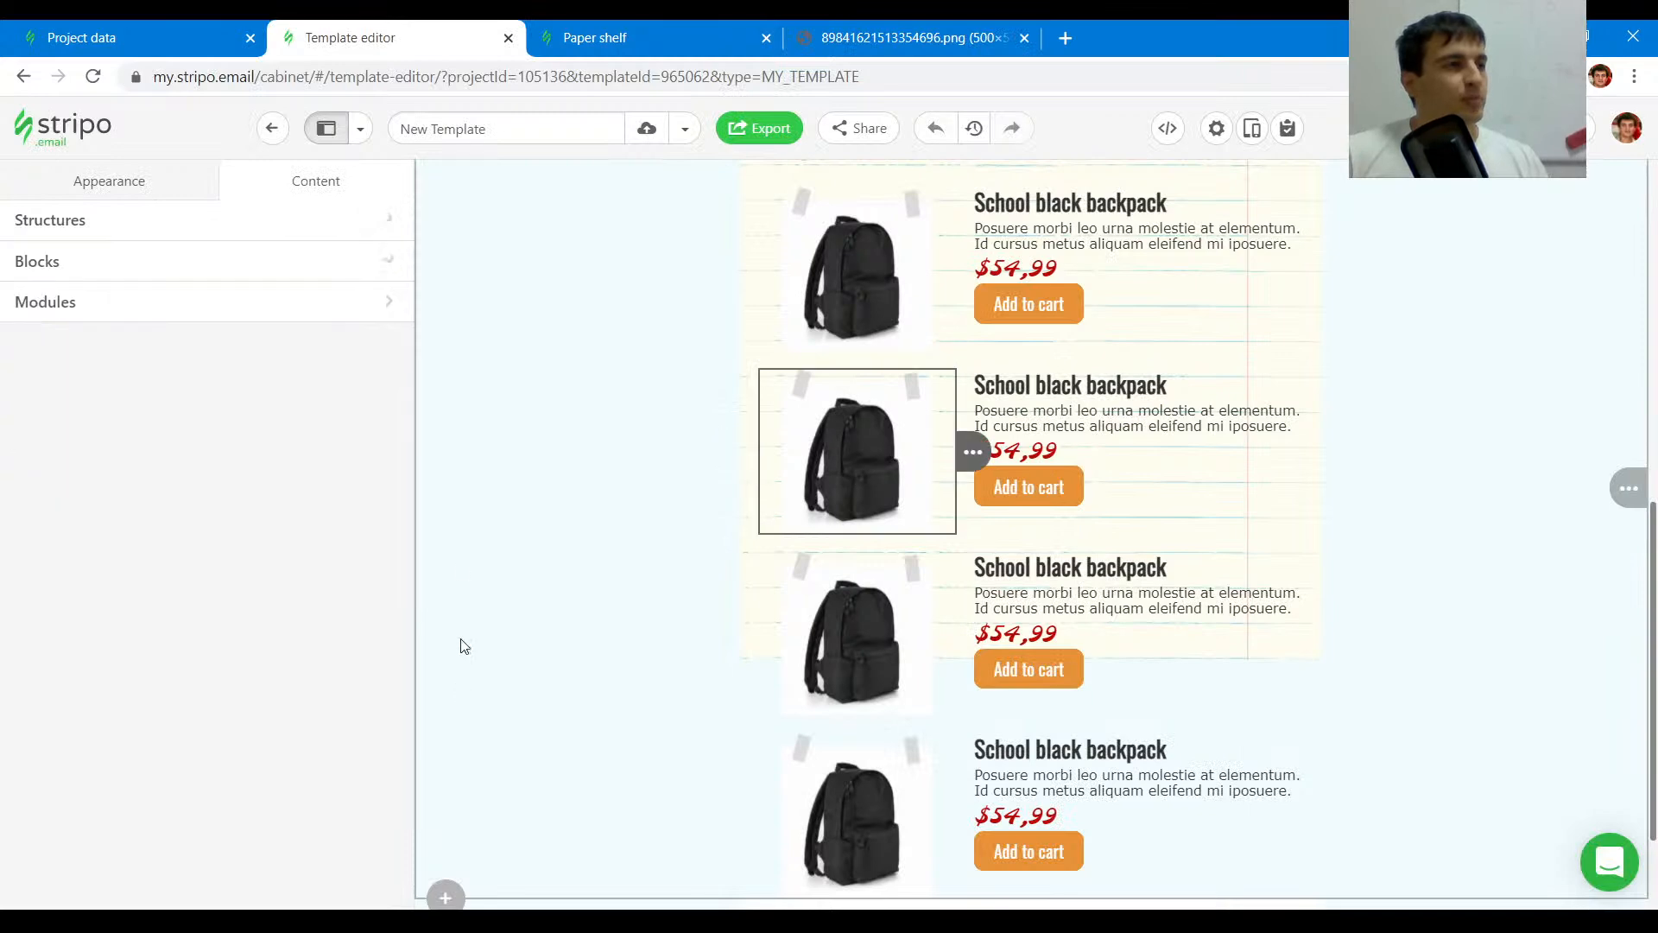
click(364, 411)
triple_click(303, 485)
key(ctrl+v)
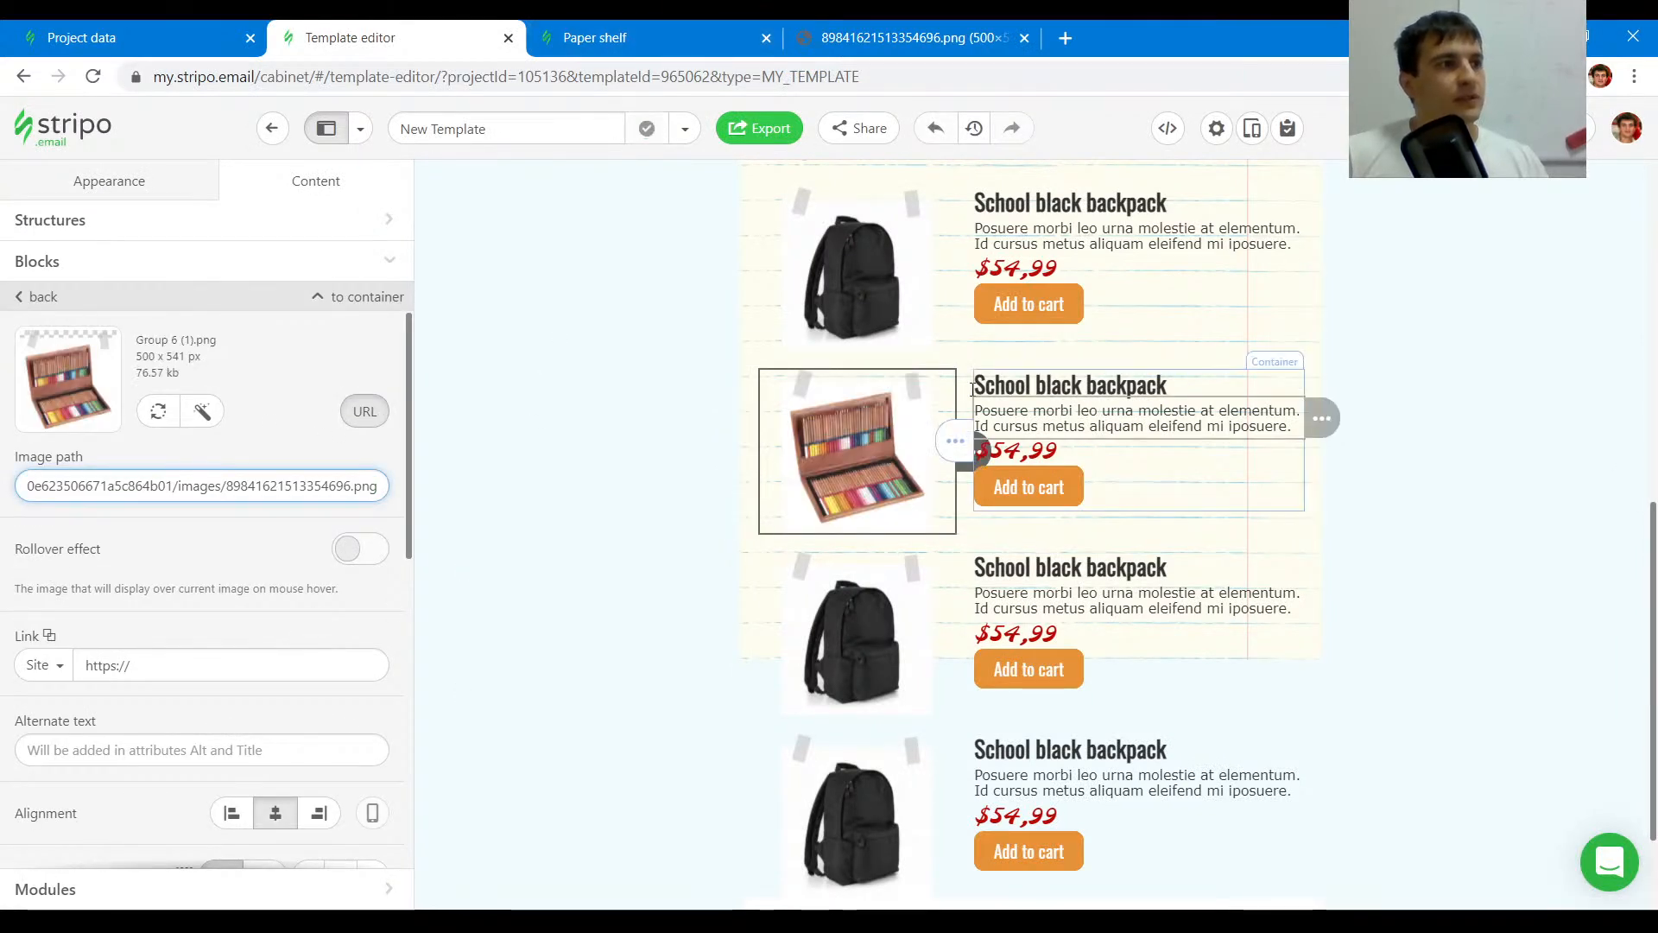
- Turn on Repeat image and turn off Adjust to width for the Popular stripe's background image
scroll(1351, 552, down, 1)
scroll(1352, 553, down, 1)
scroll(691, 477, up, 3)
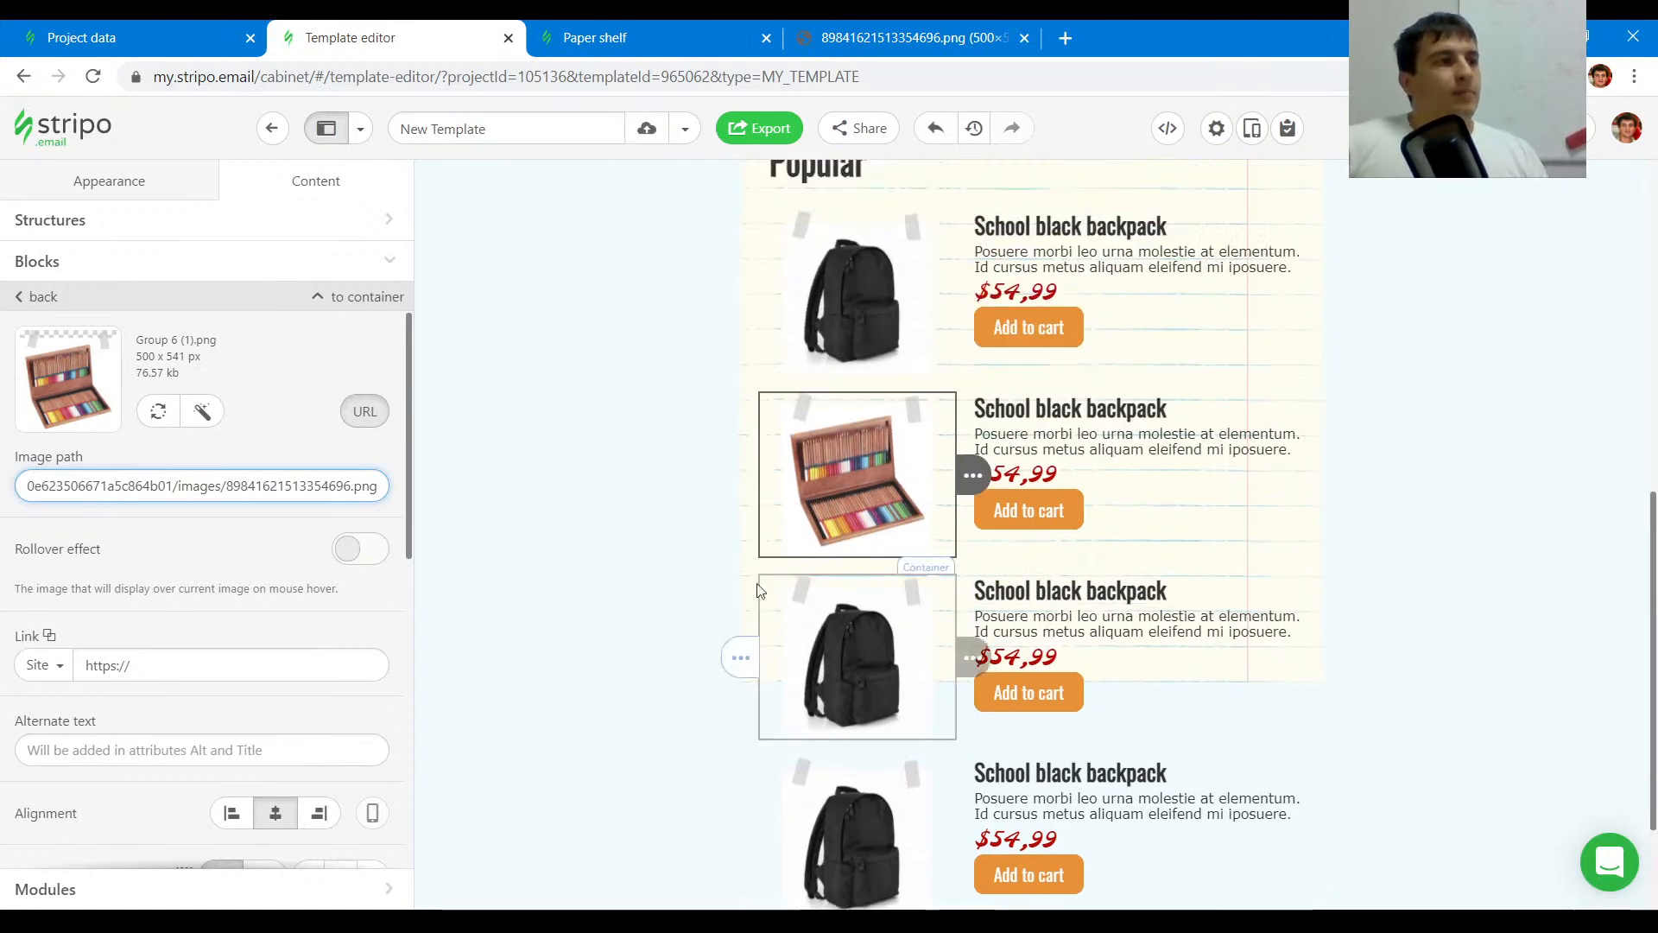
scroll(621, 467, down, 3)
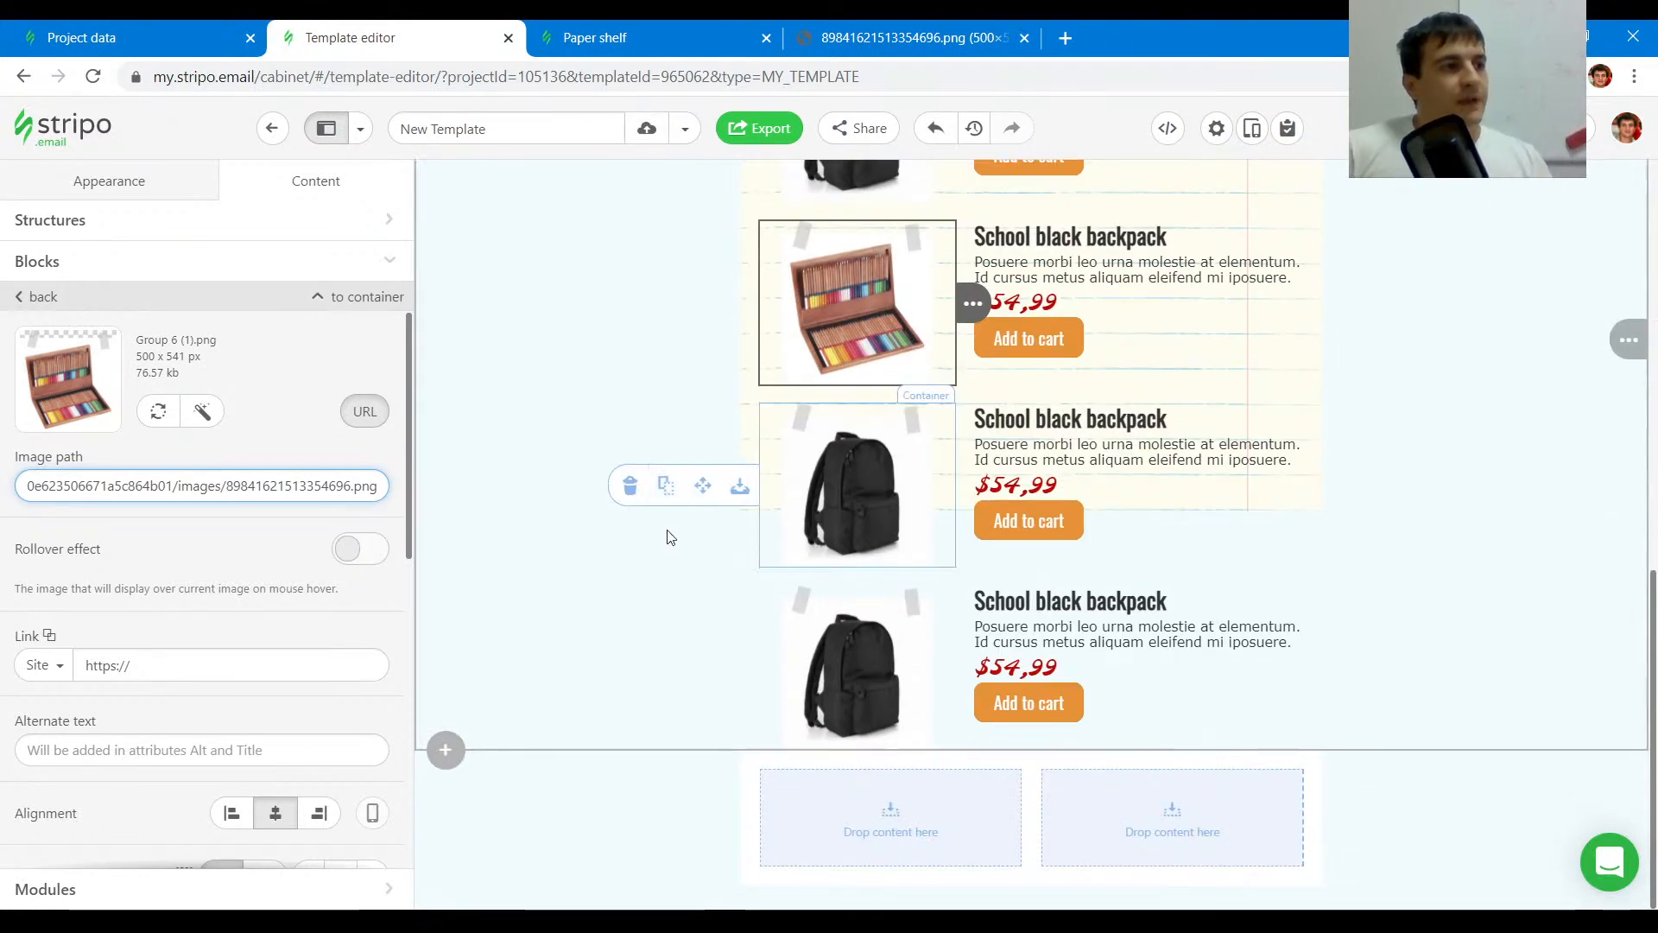
scroll(665, 640, up, 4)
scroll(654, 614, down, 4)
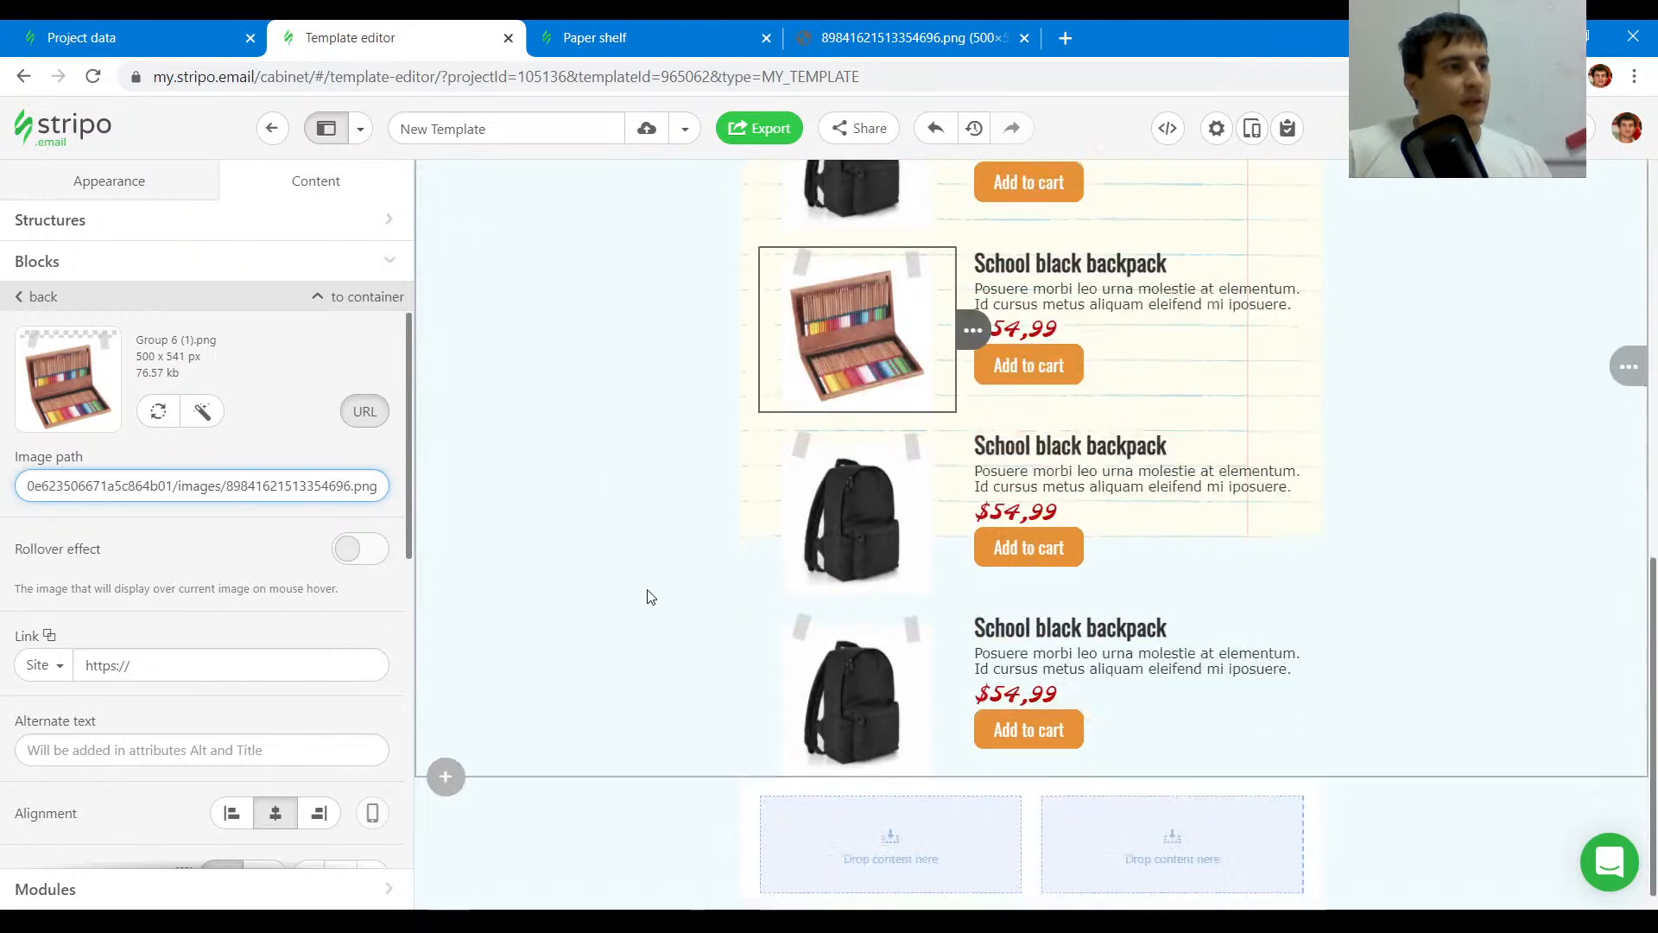
scroll(696, 506, up, 1)
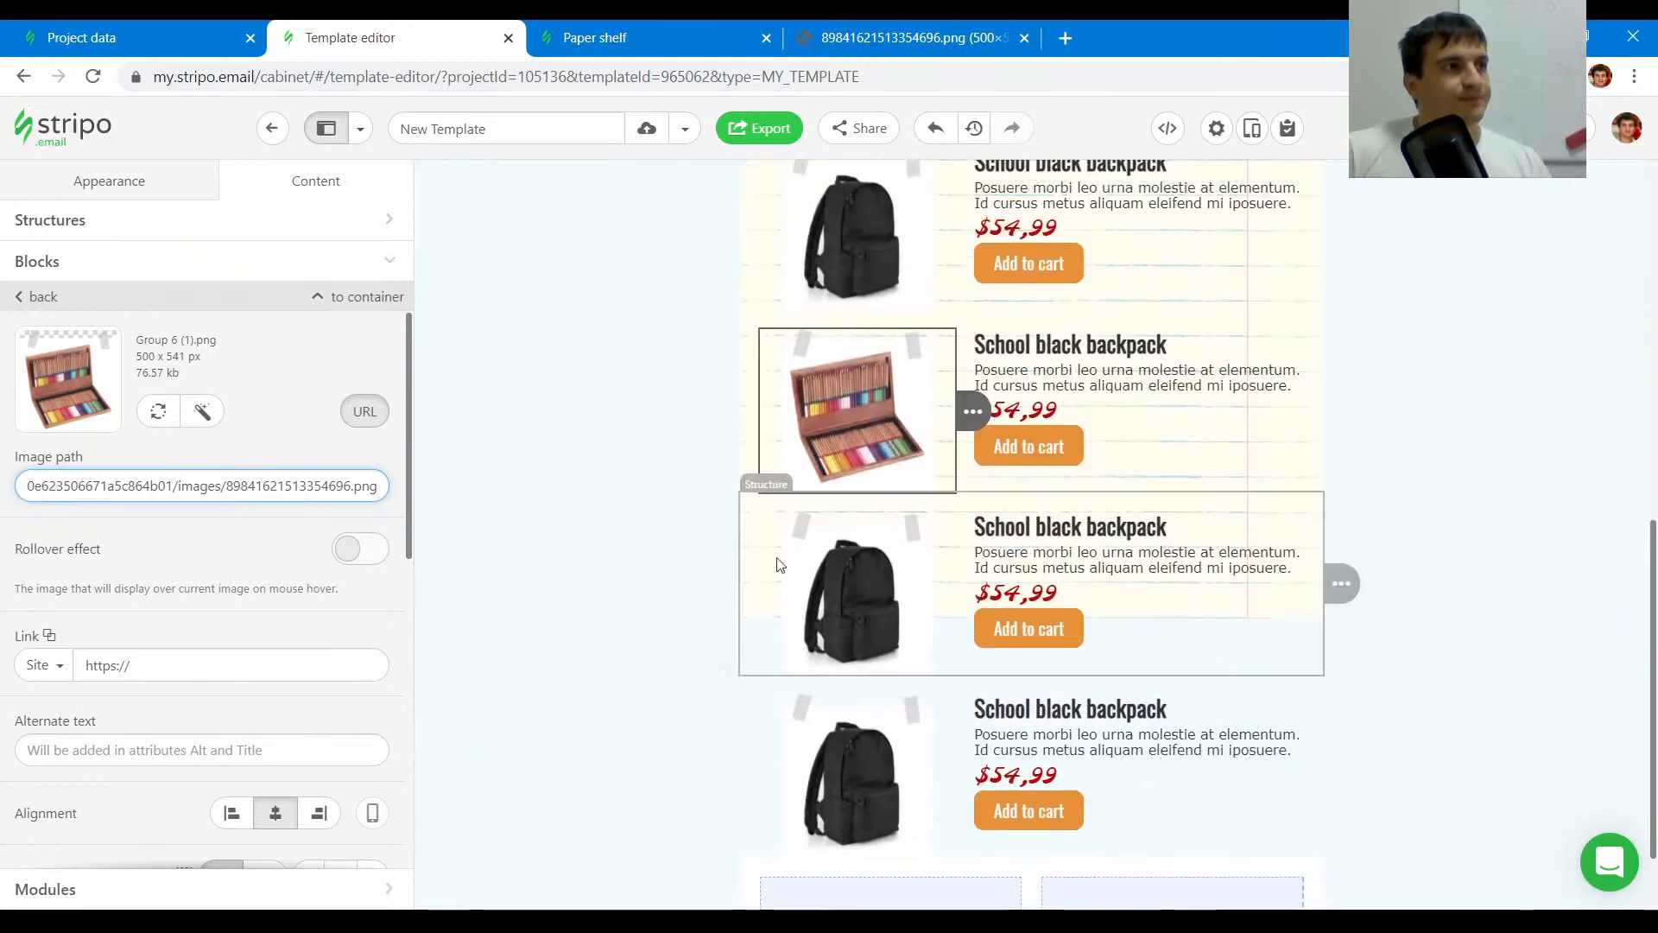
click(557, 559)
scroll(281, 585, down, 2)
click(361, 542)
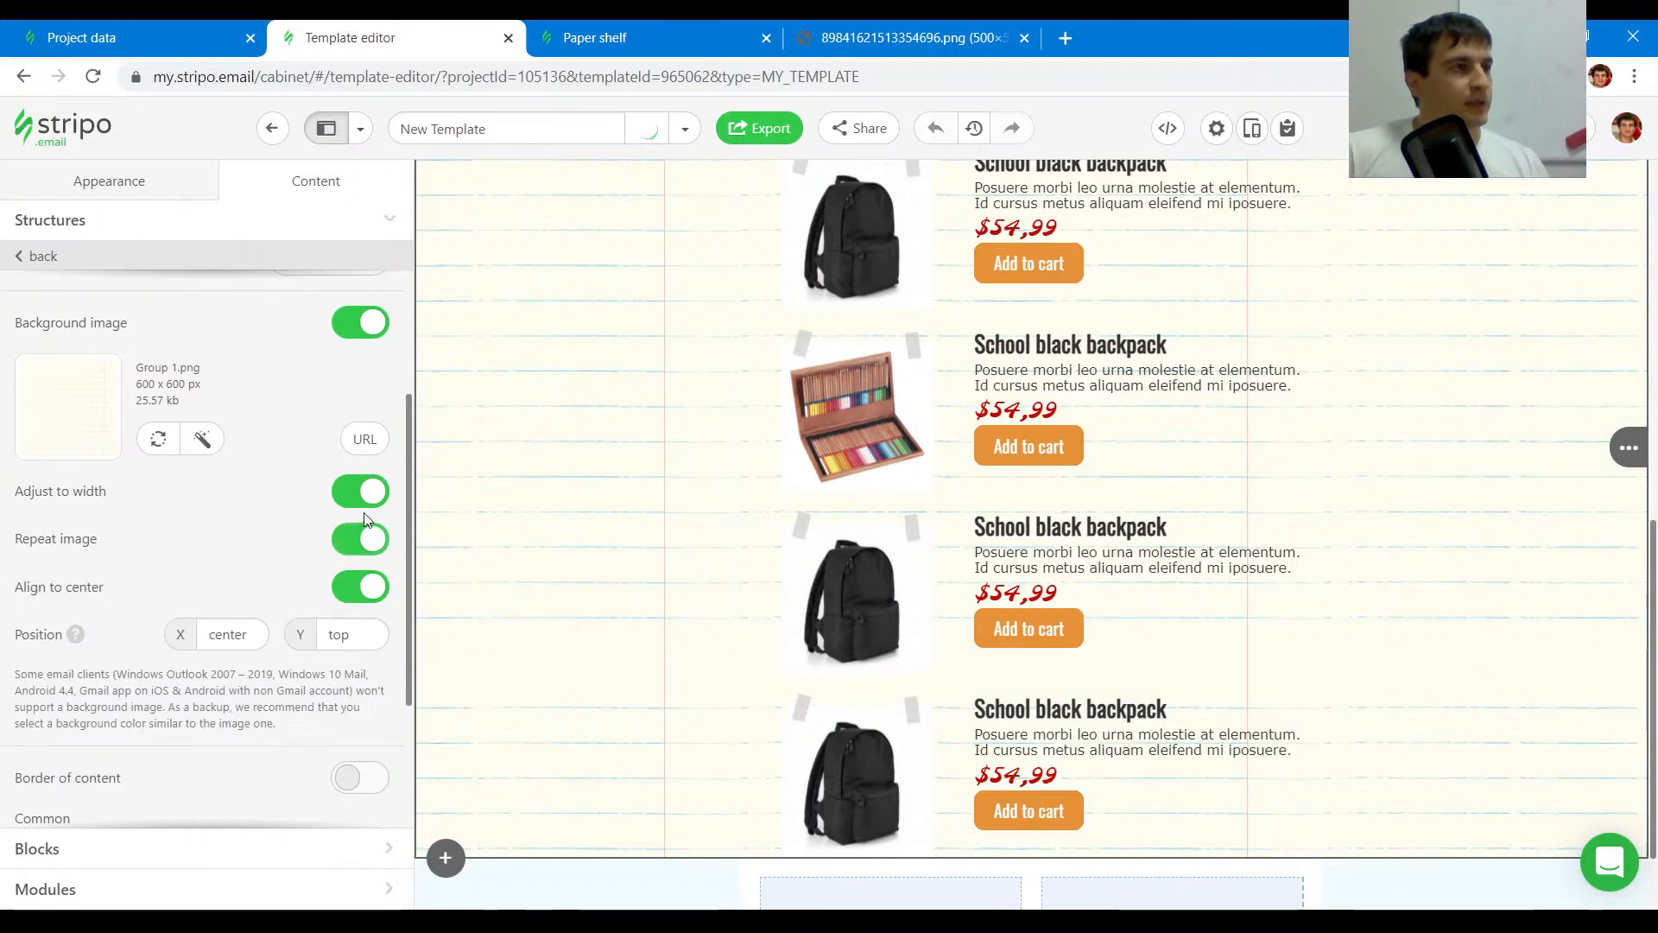
click(367, 506)
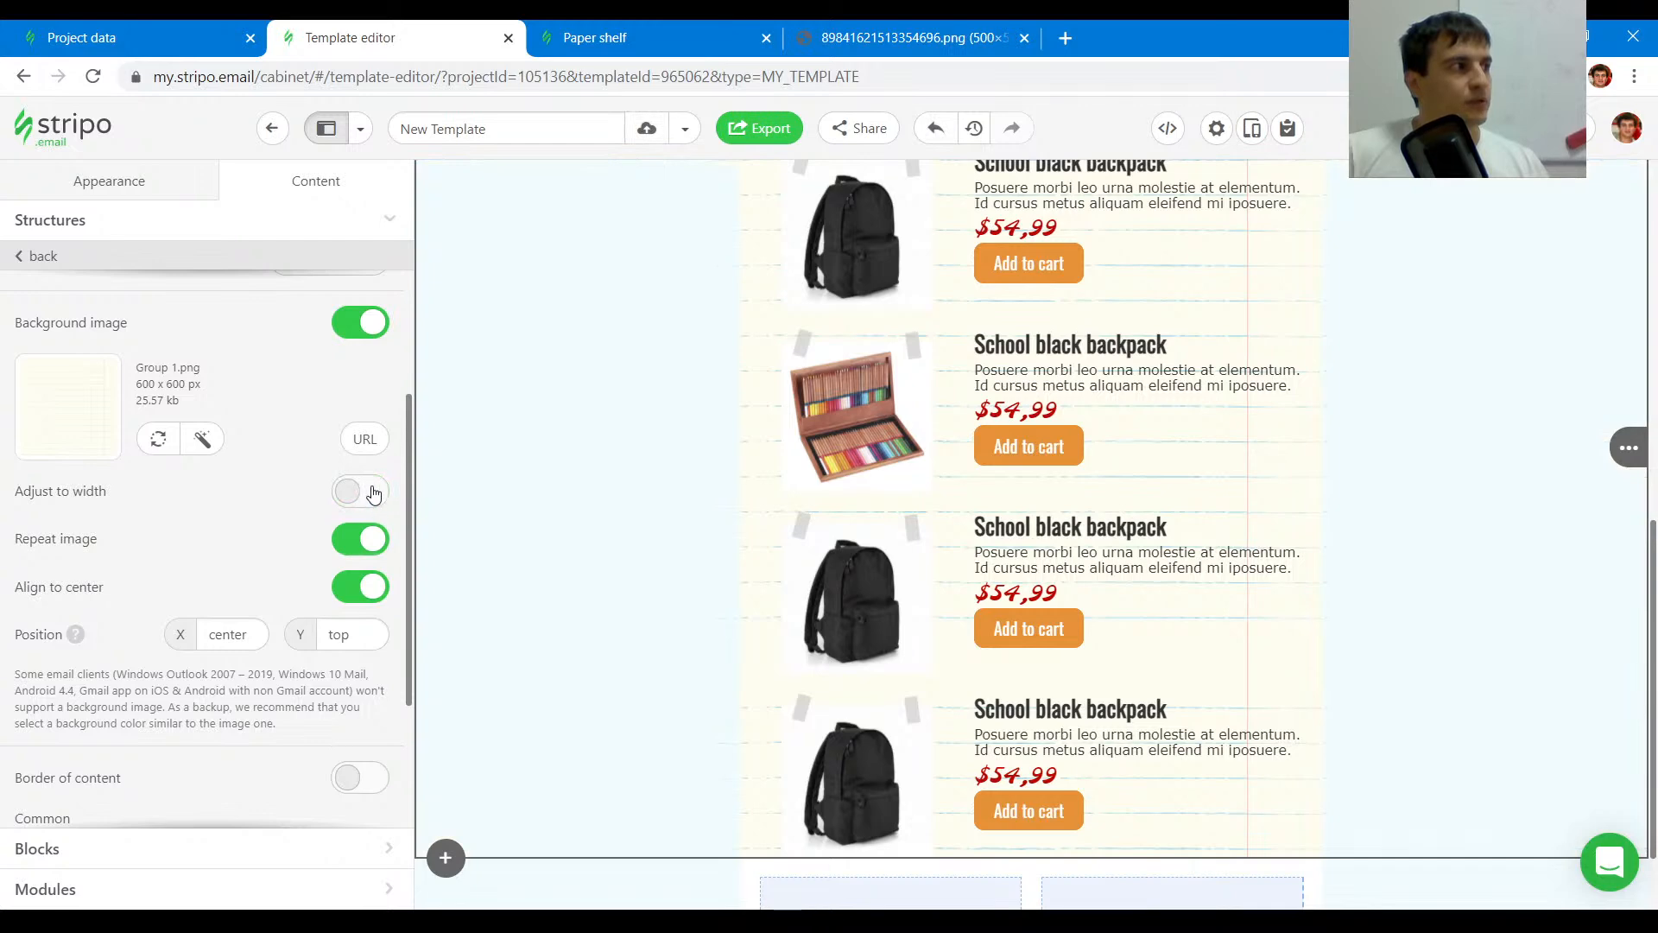
- Compare the Popular section's background and product rows with the original email's product list
scroll(1232, 520, up, 4)
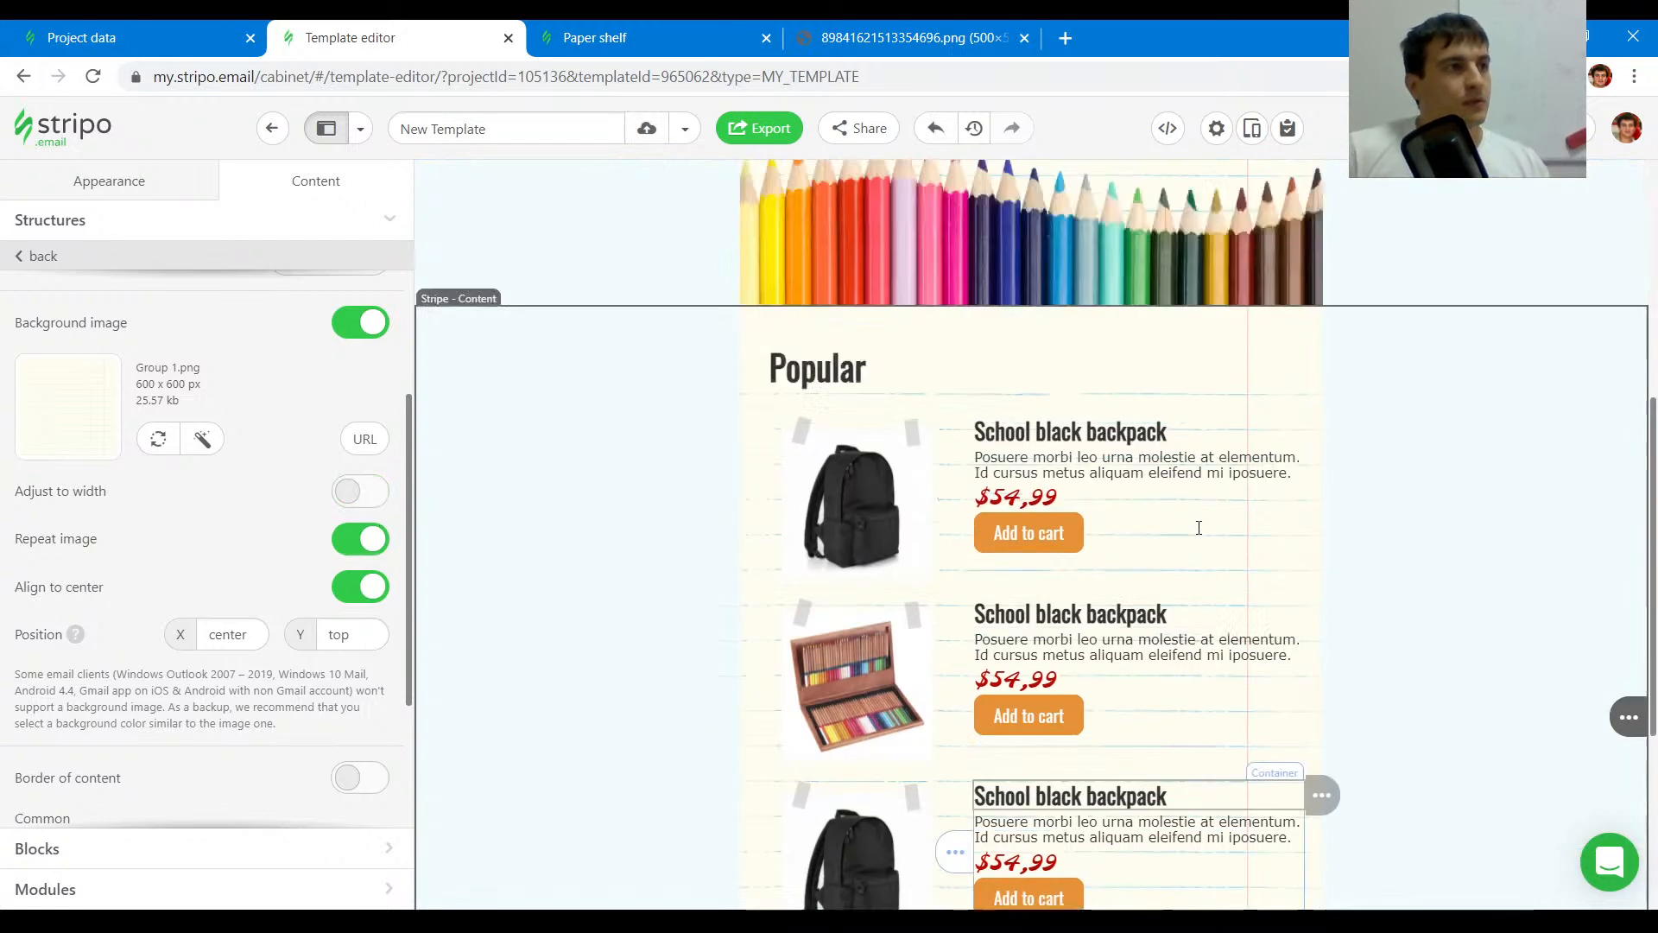
scroll(1304, 574, down, 5)
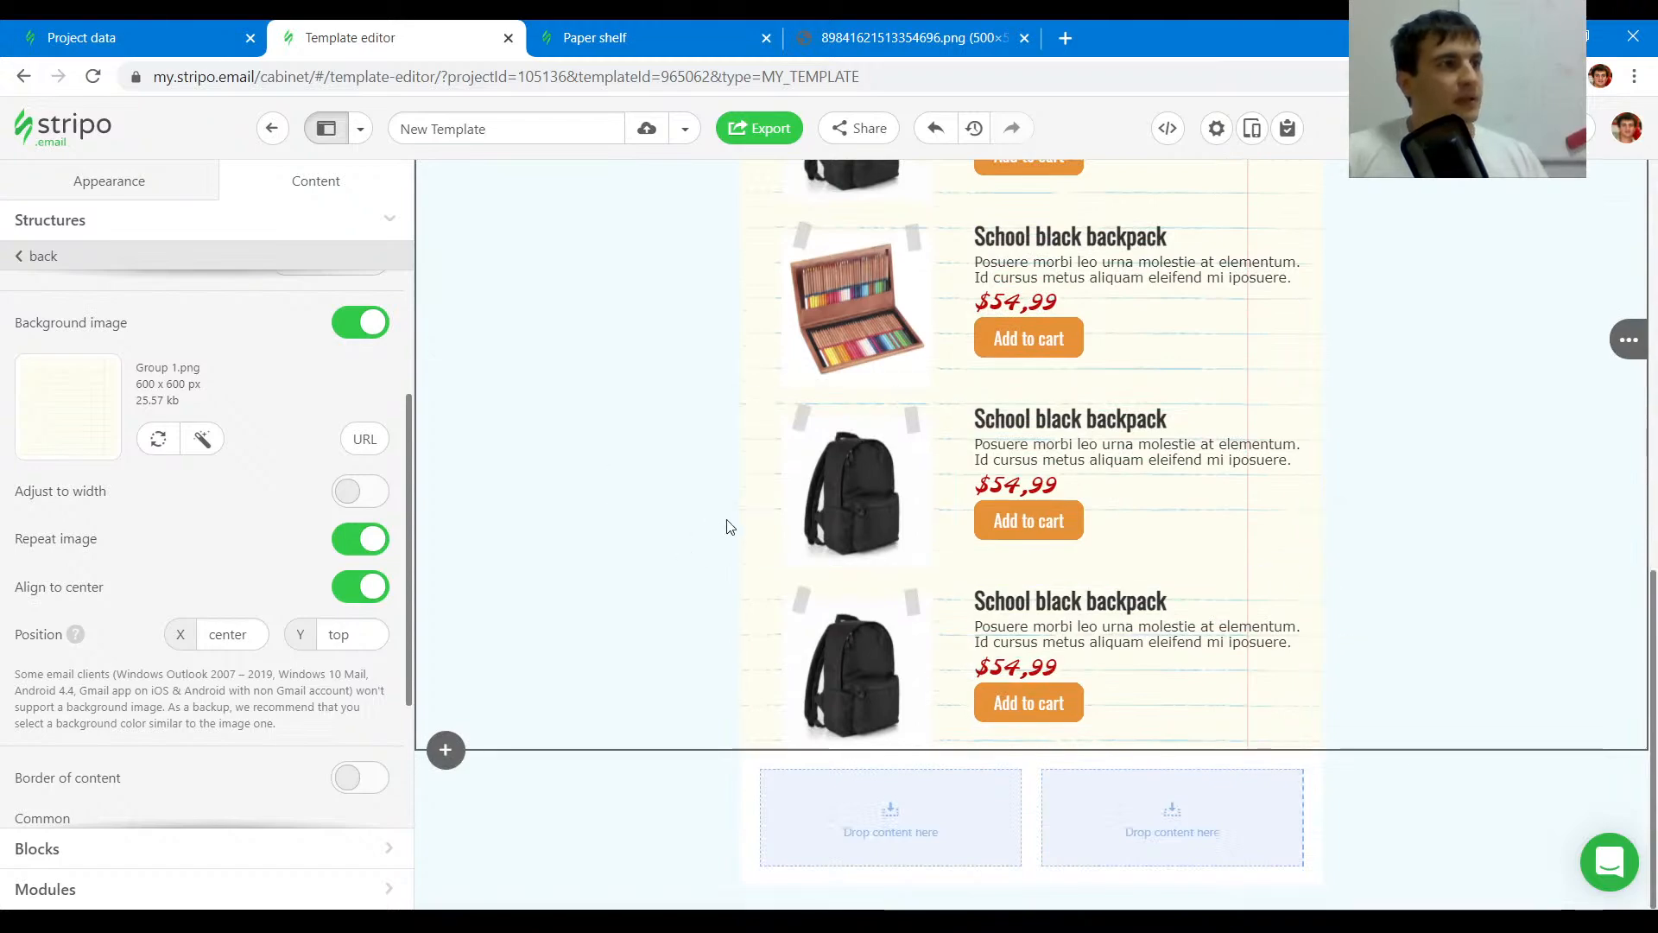
scroll(657, 553, up, 8)
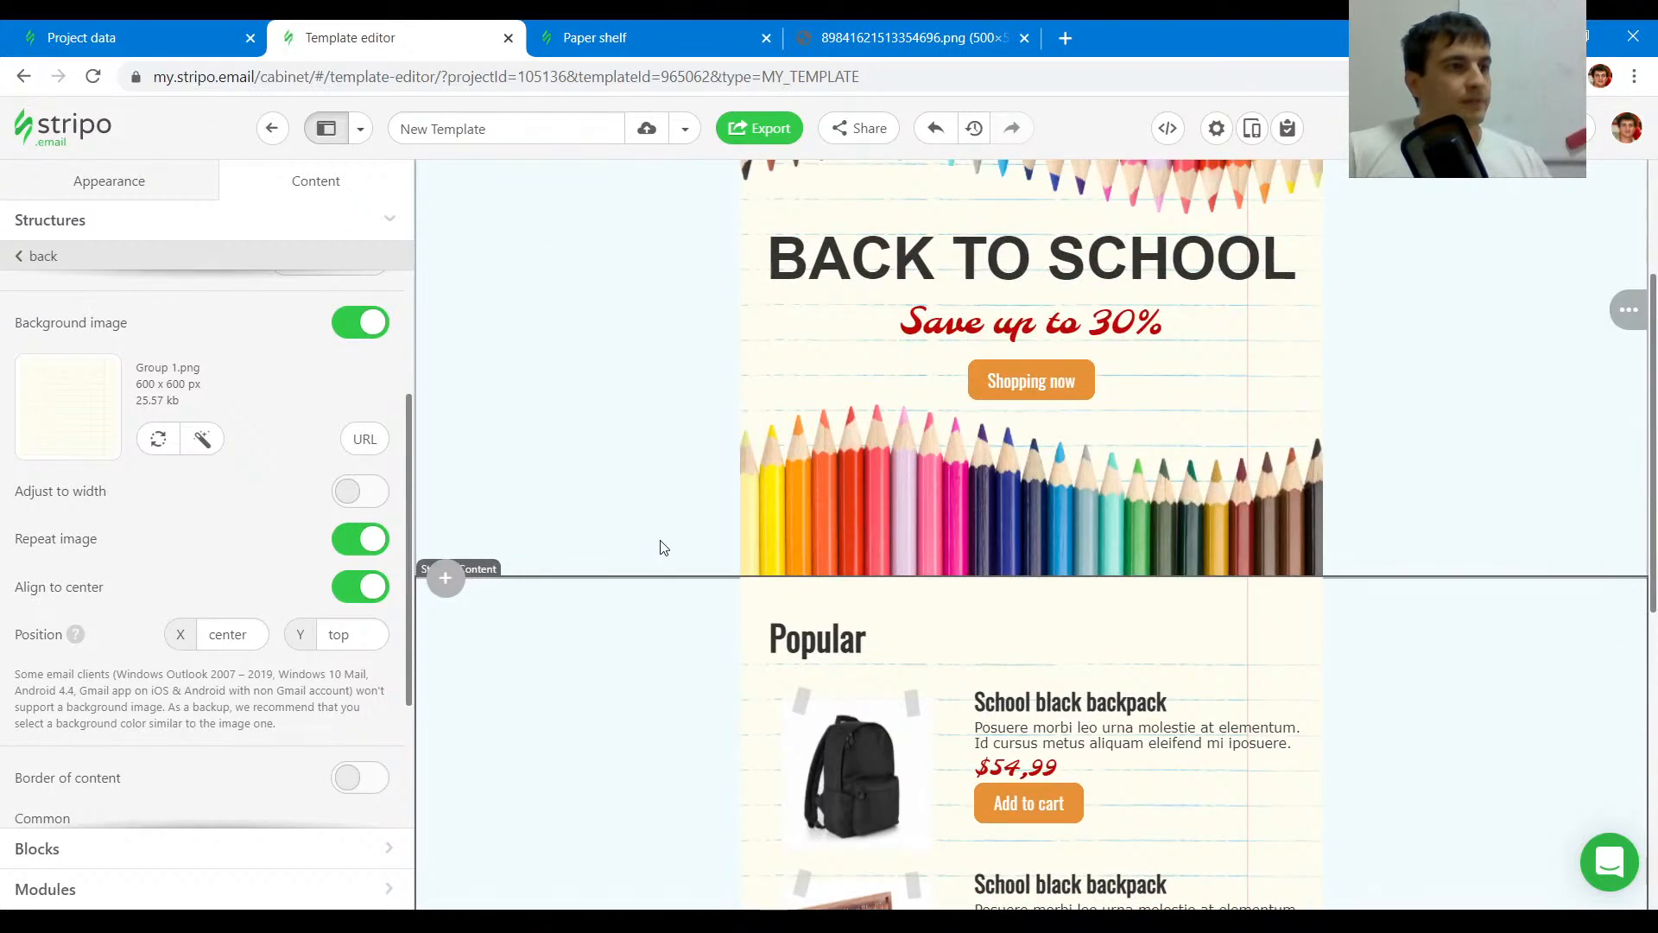
scroll(662, 547, down, 4)
scroll(661, 548, down, 4)
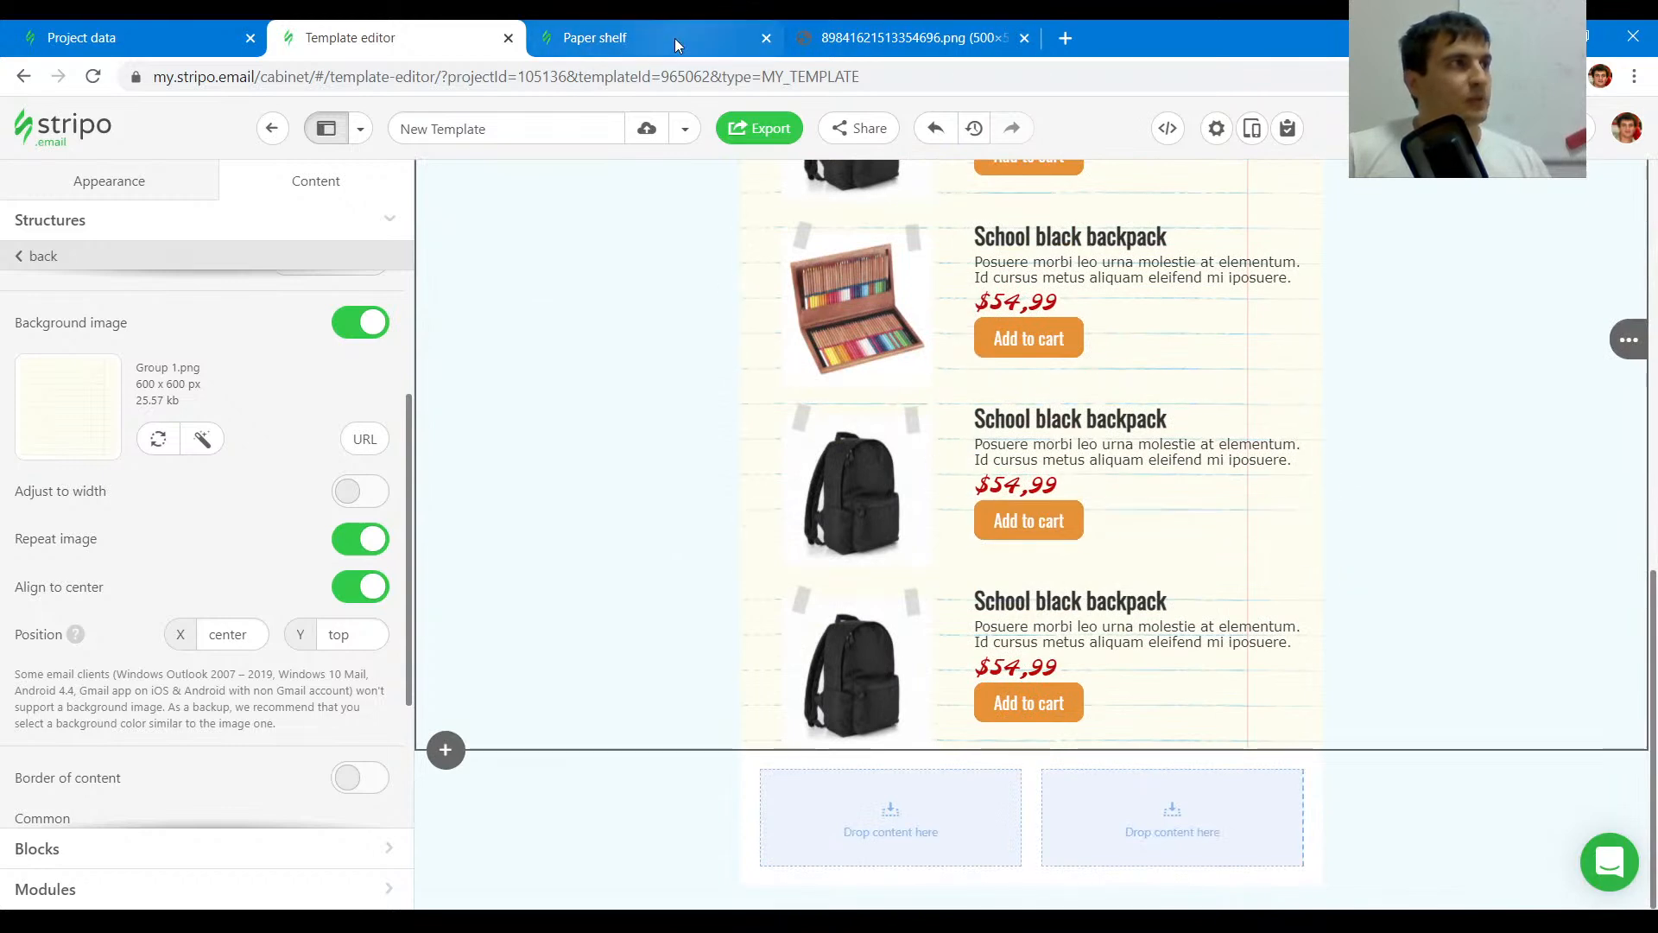
click(675, 38)
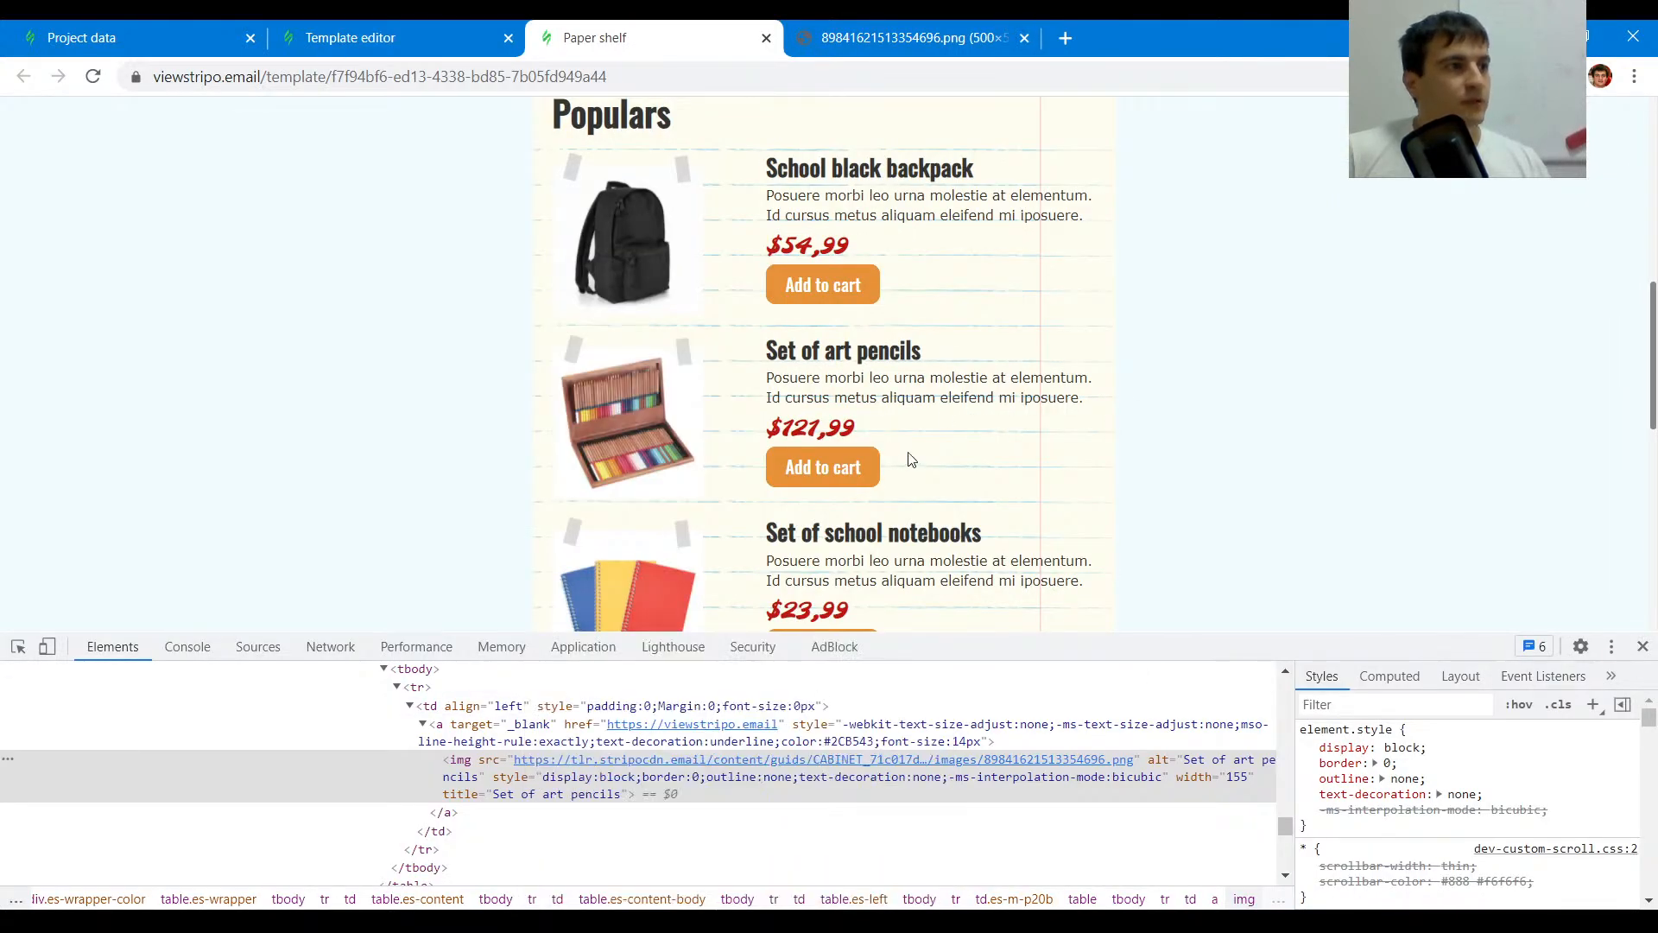
scroll(919, 447, down, 5)
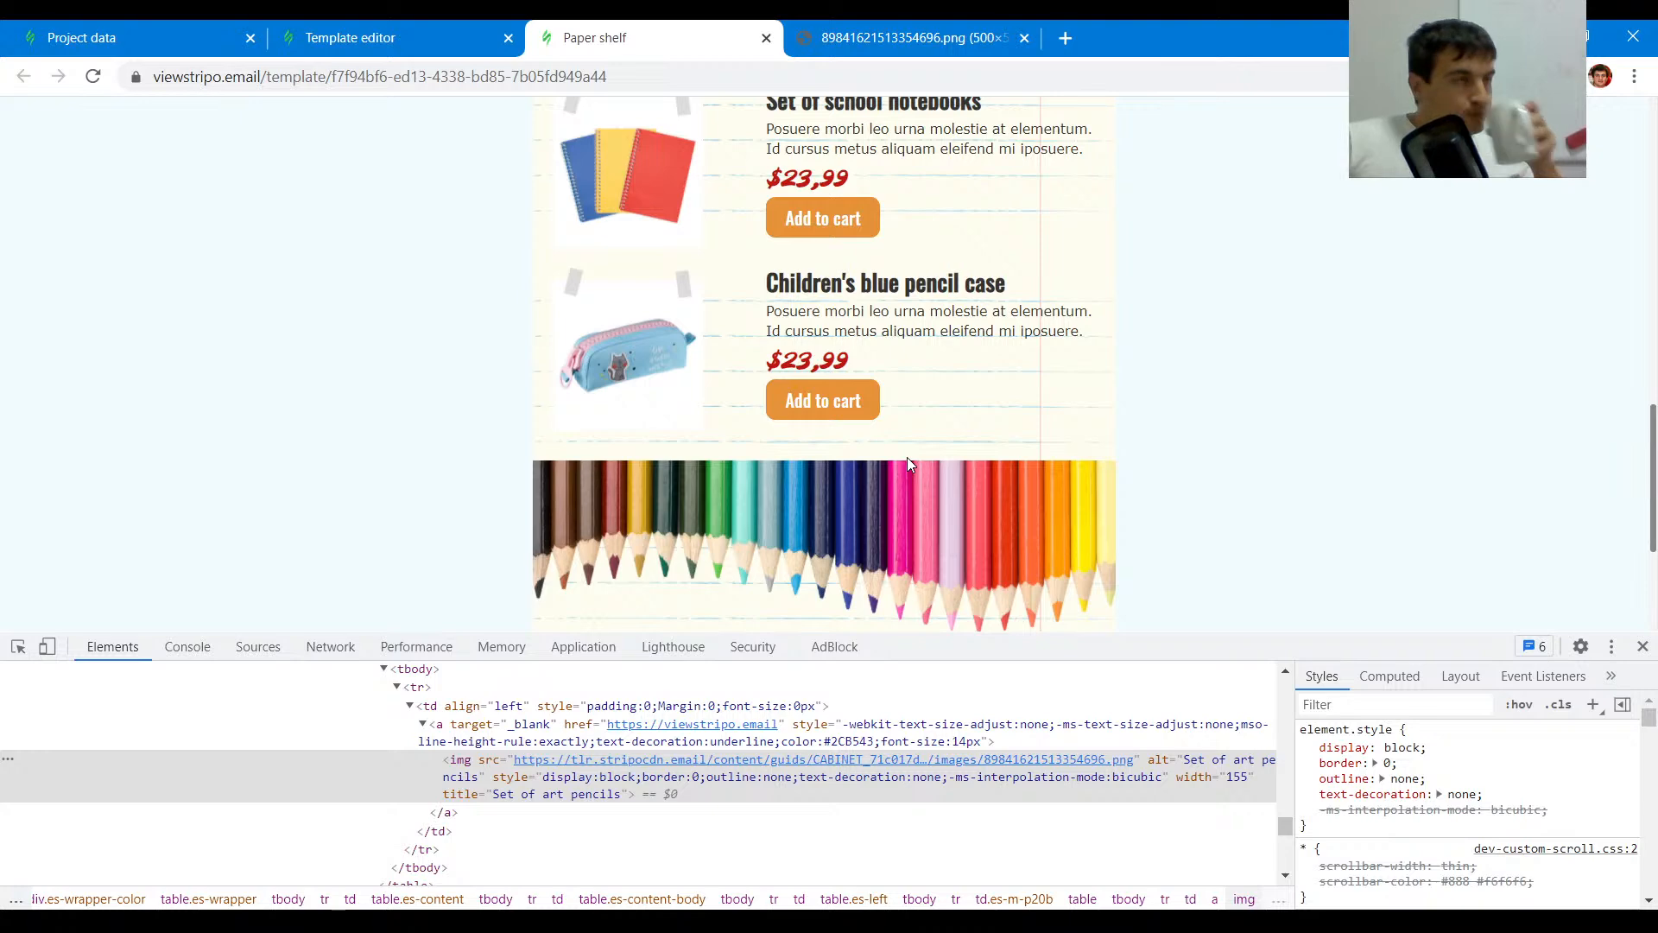
scroll(941, 420, down, 3)
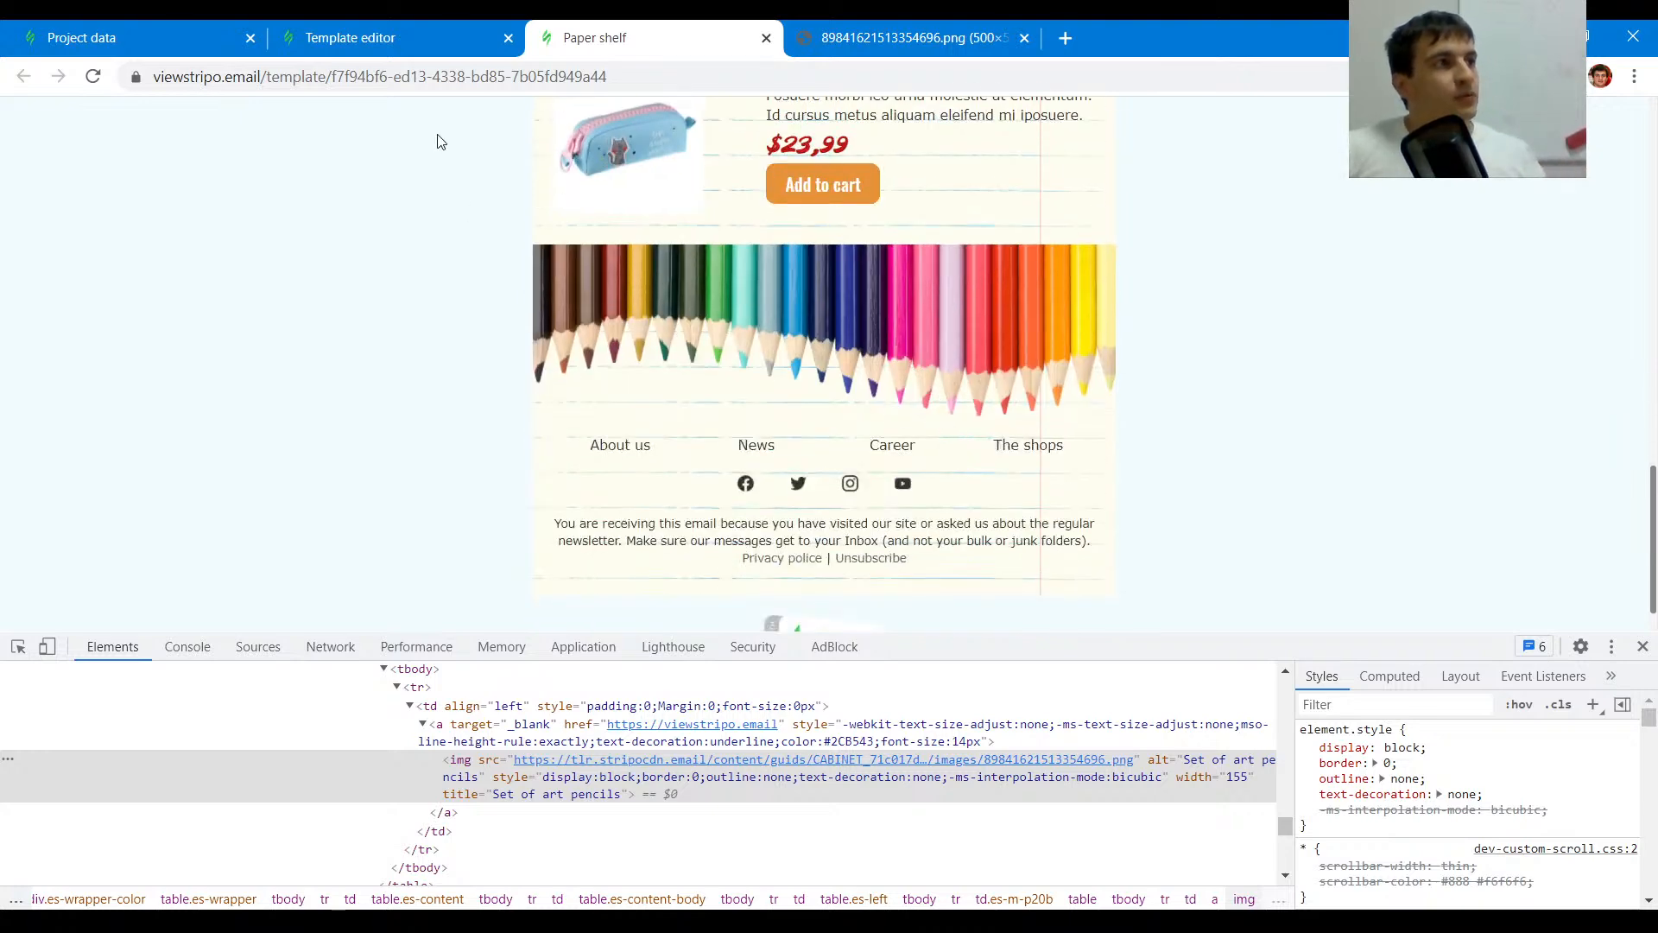
click(17, 646)
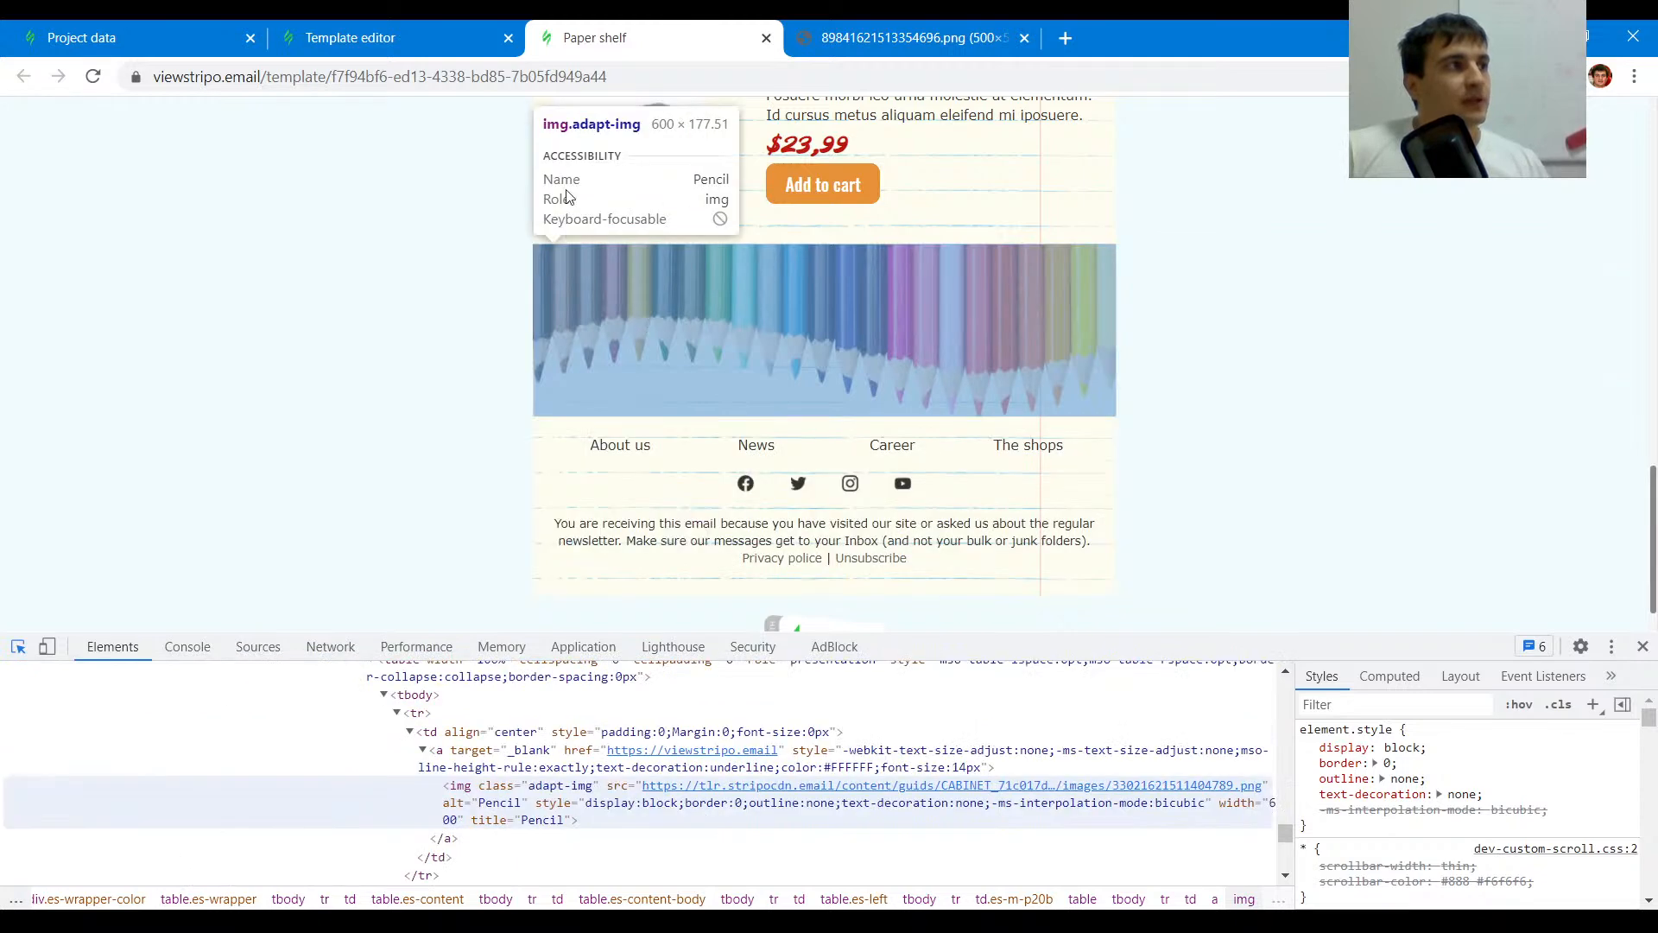
click(441, 38)
scroll(1261, 493, up, 1)
scroll(1209, 456, down, 1)
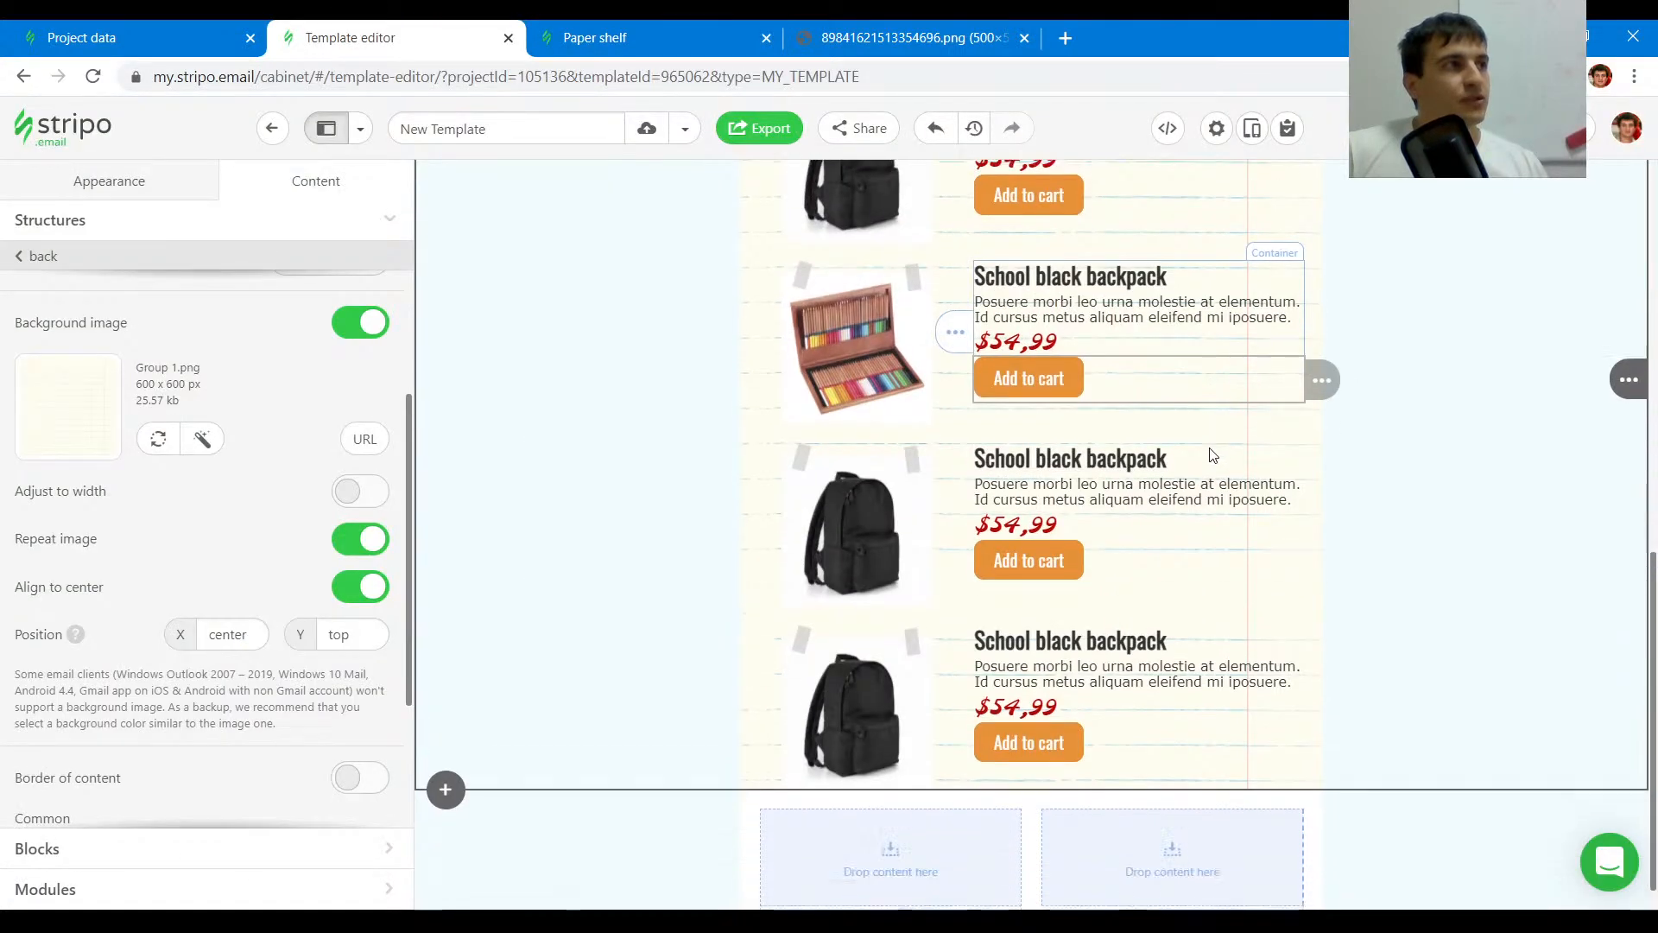
- Duplicate the empty footer structure and reduce the copy to a single container holding an image block
click(691, 38)
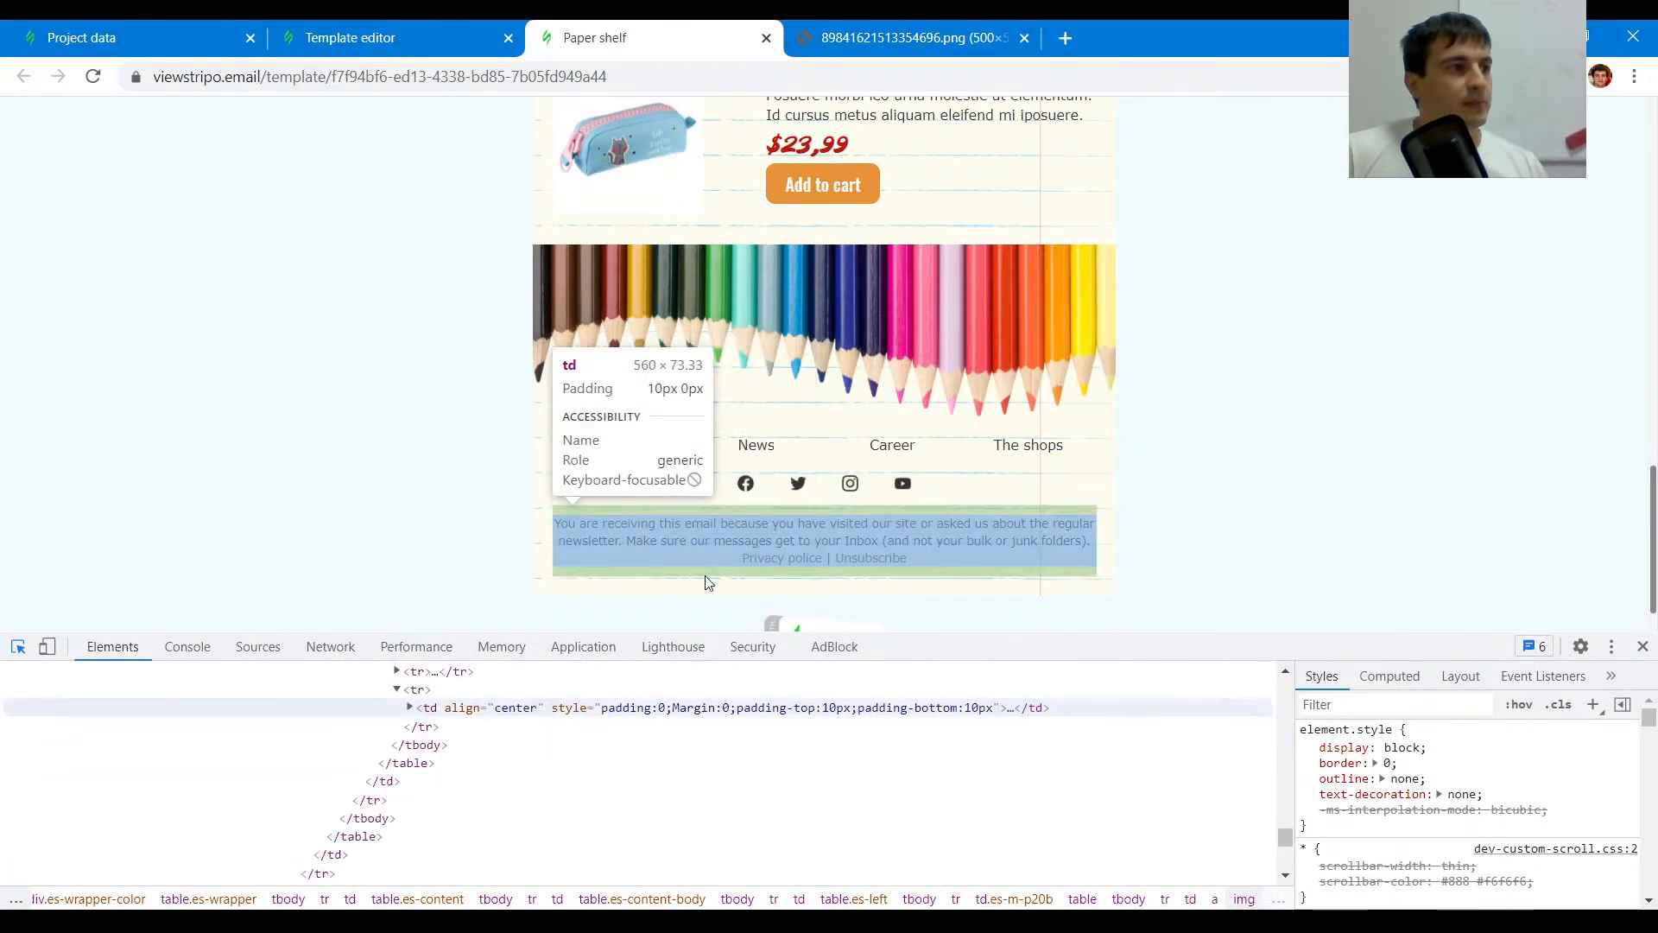
click(461, 37)
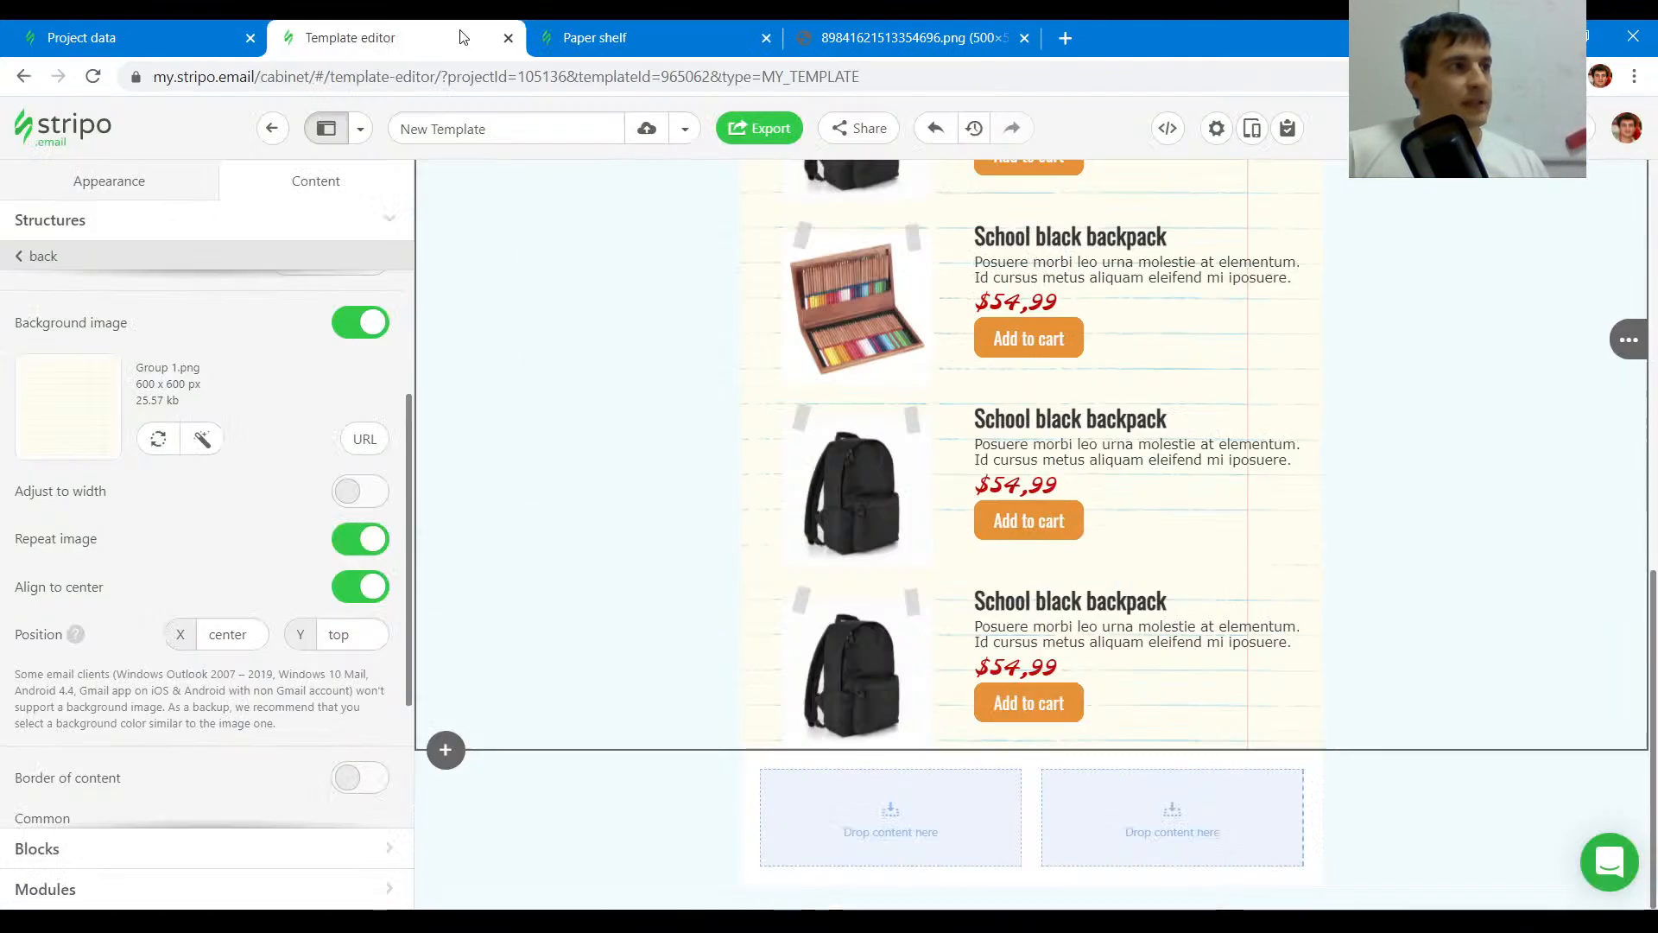
click(1319, 767)
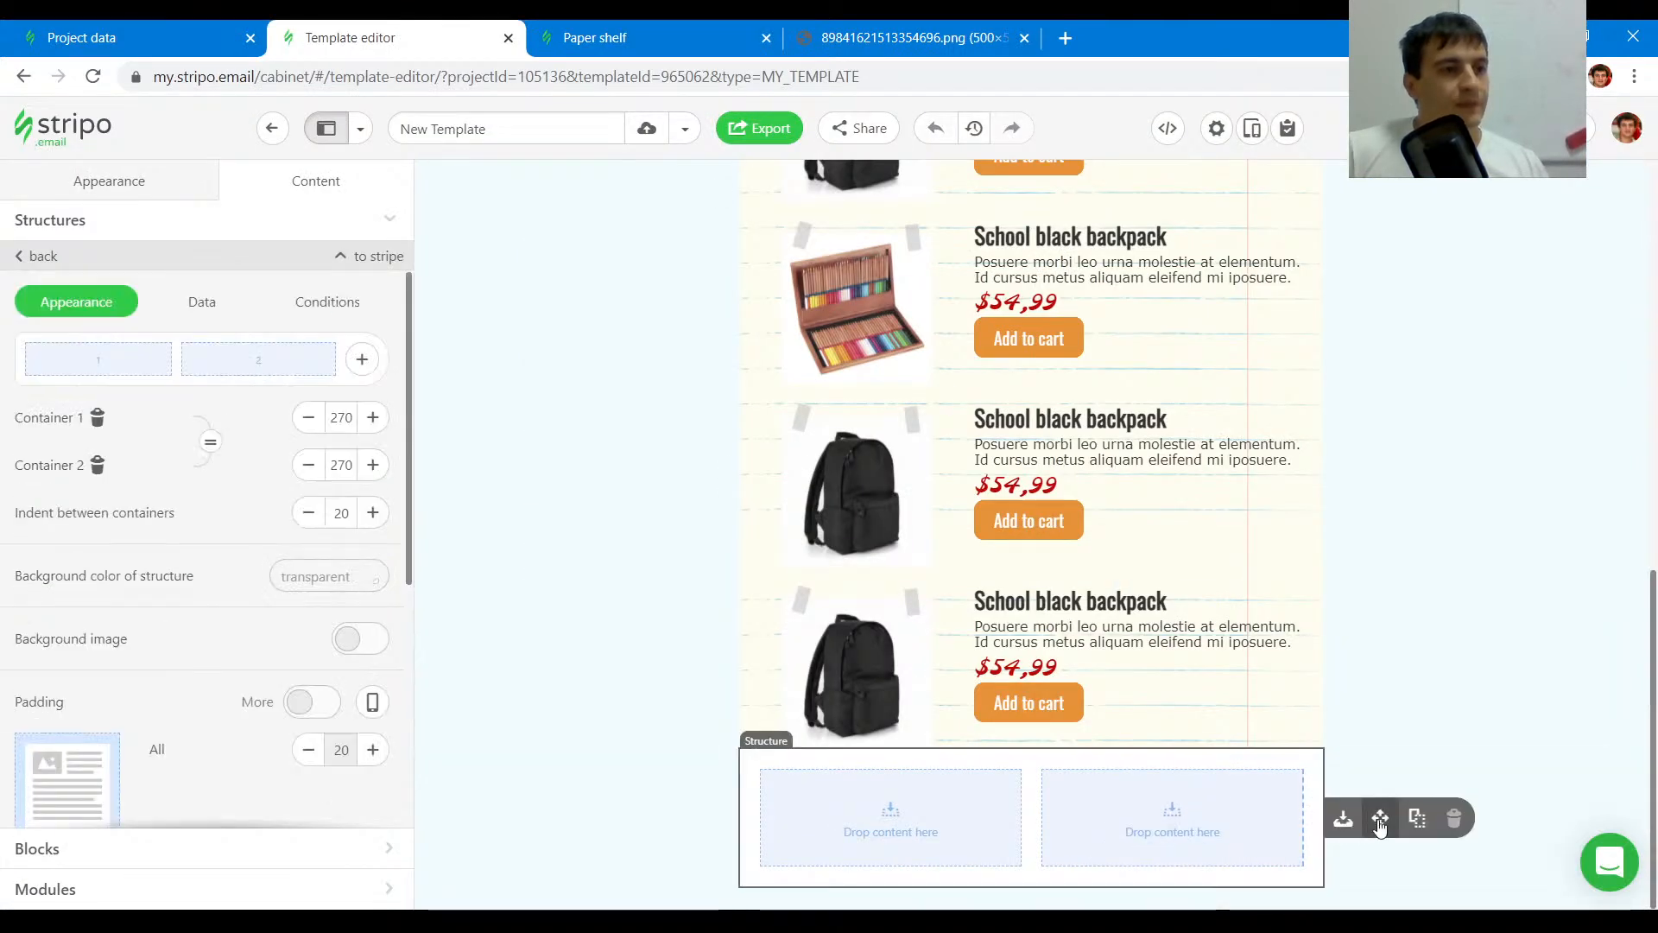
click(1414, 817)
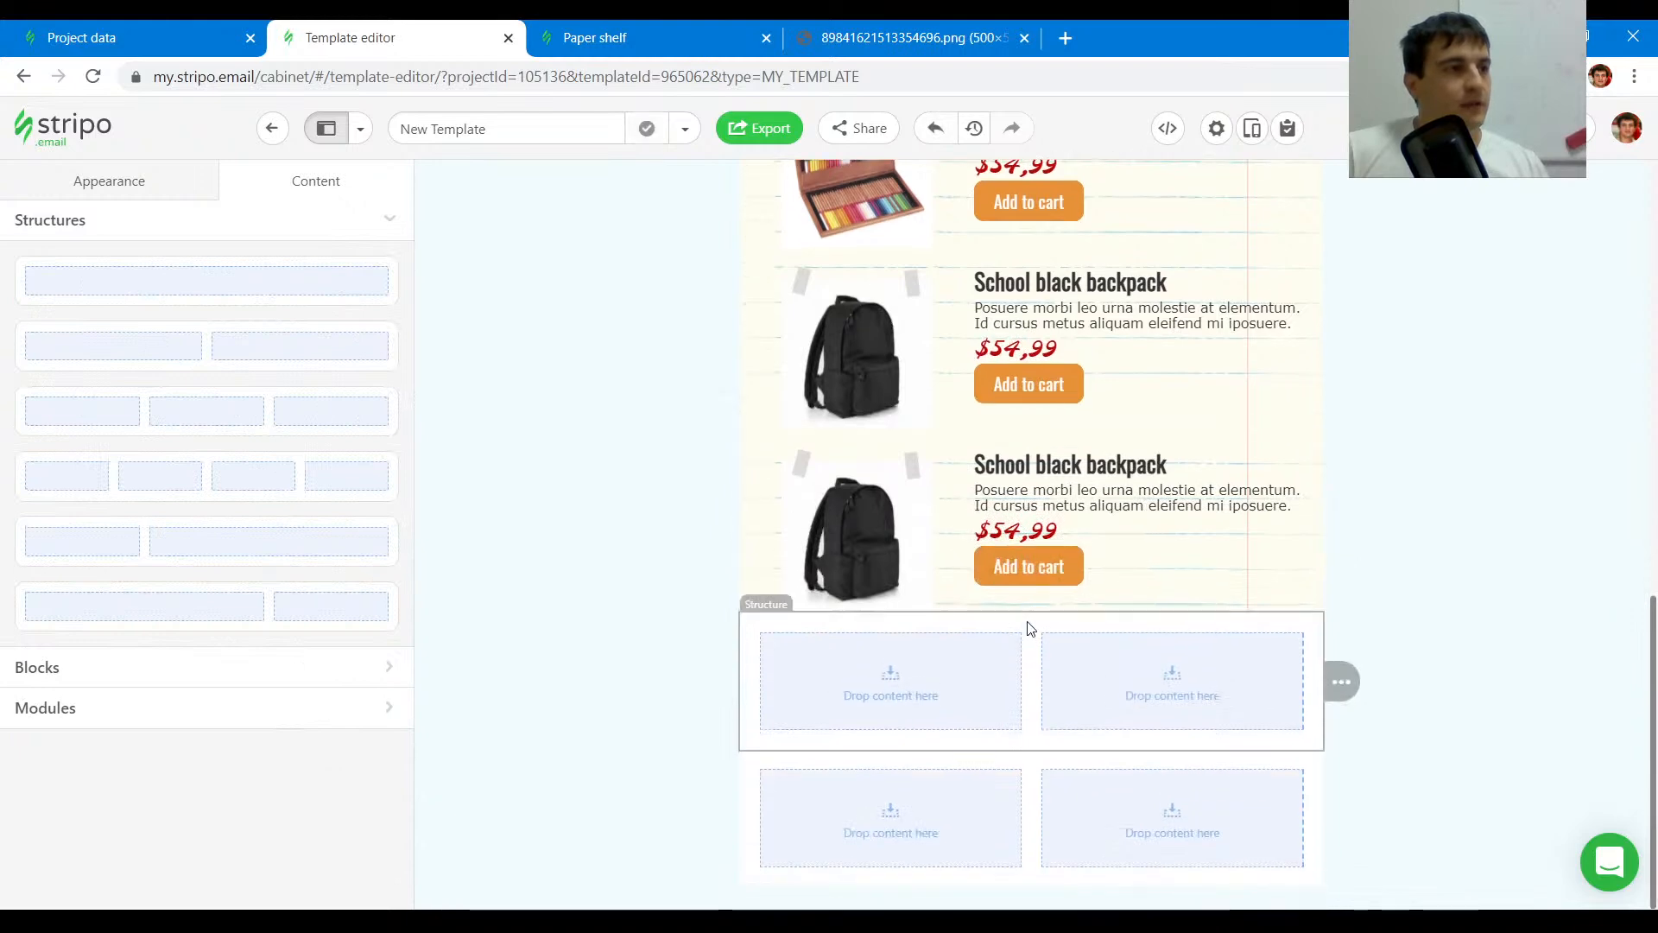
click(1031, 629)
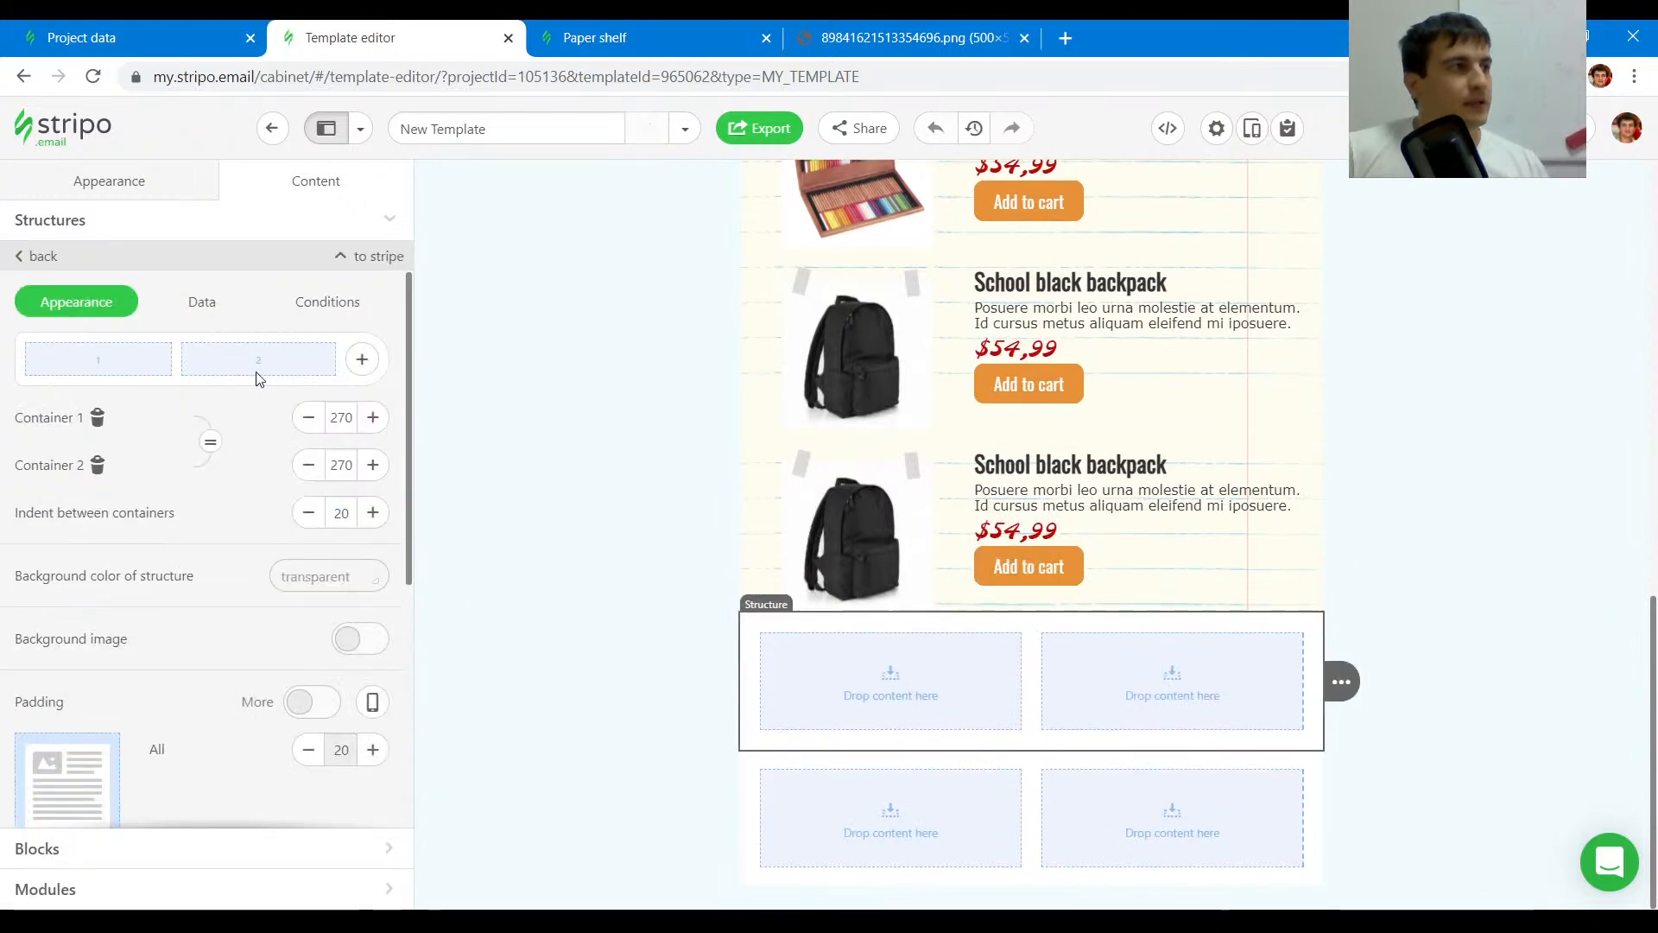
click(98, 468)
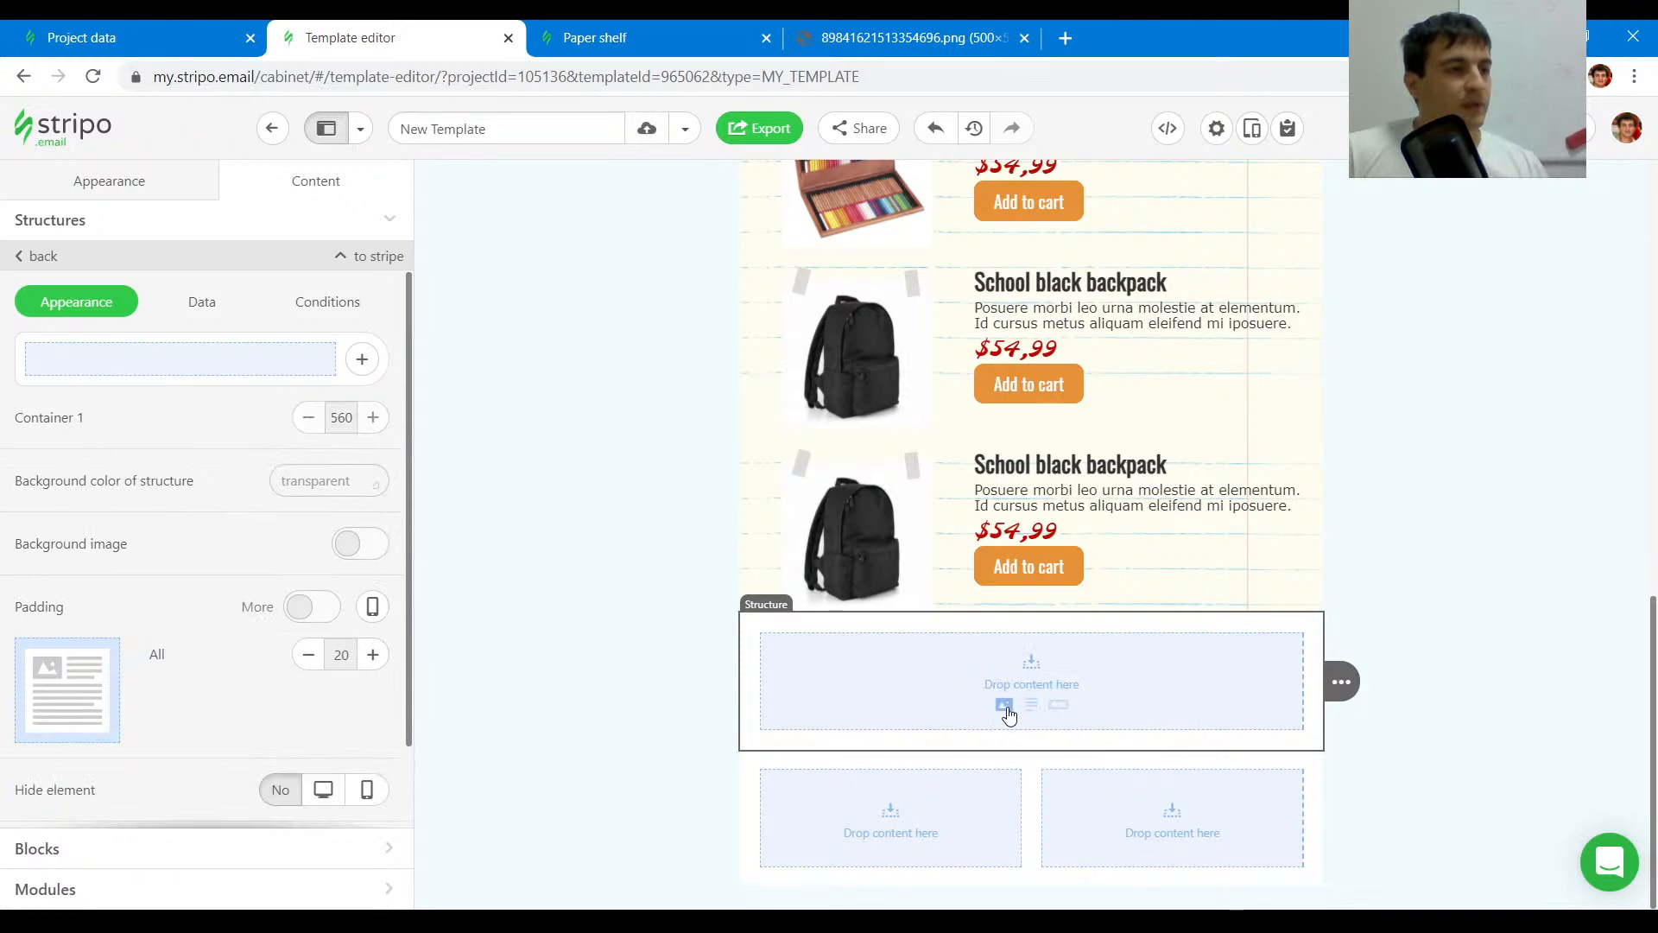
click(1006, 708)
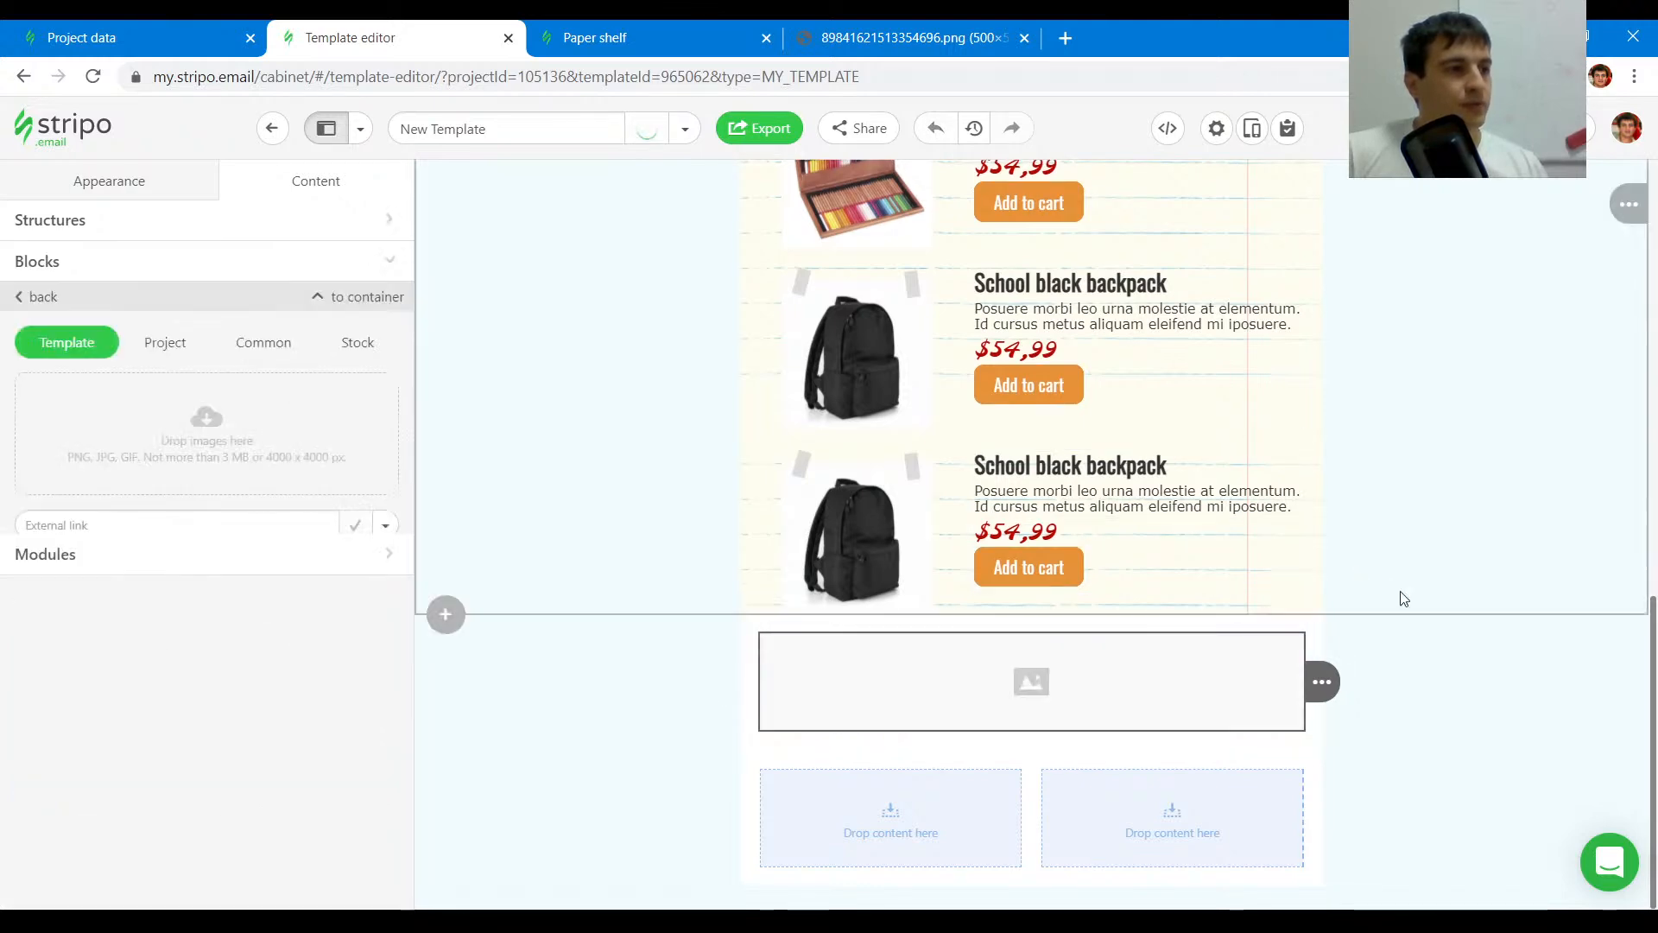
- Drag the pencils banner image into the new footer image block
scroll(1399, 596, up, 10)
scroll(1280, 500, up, 3)
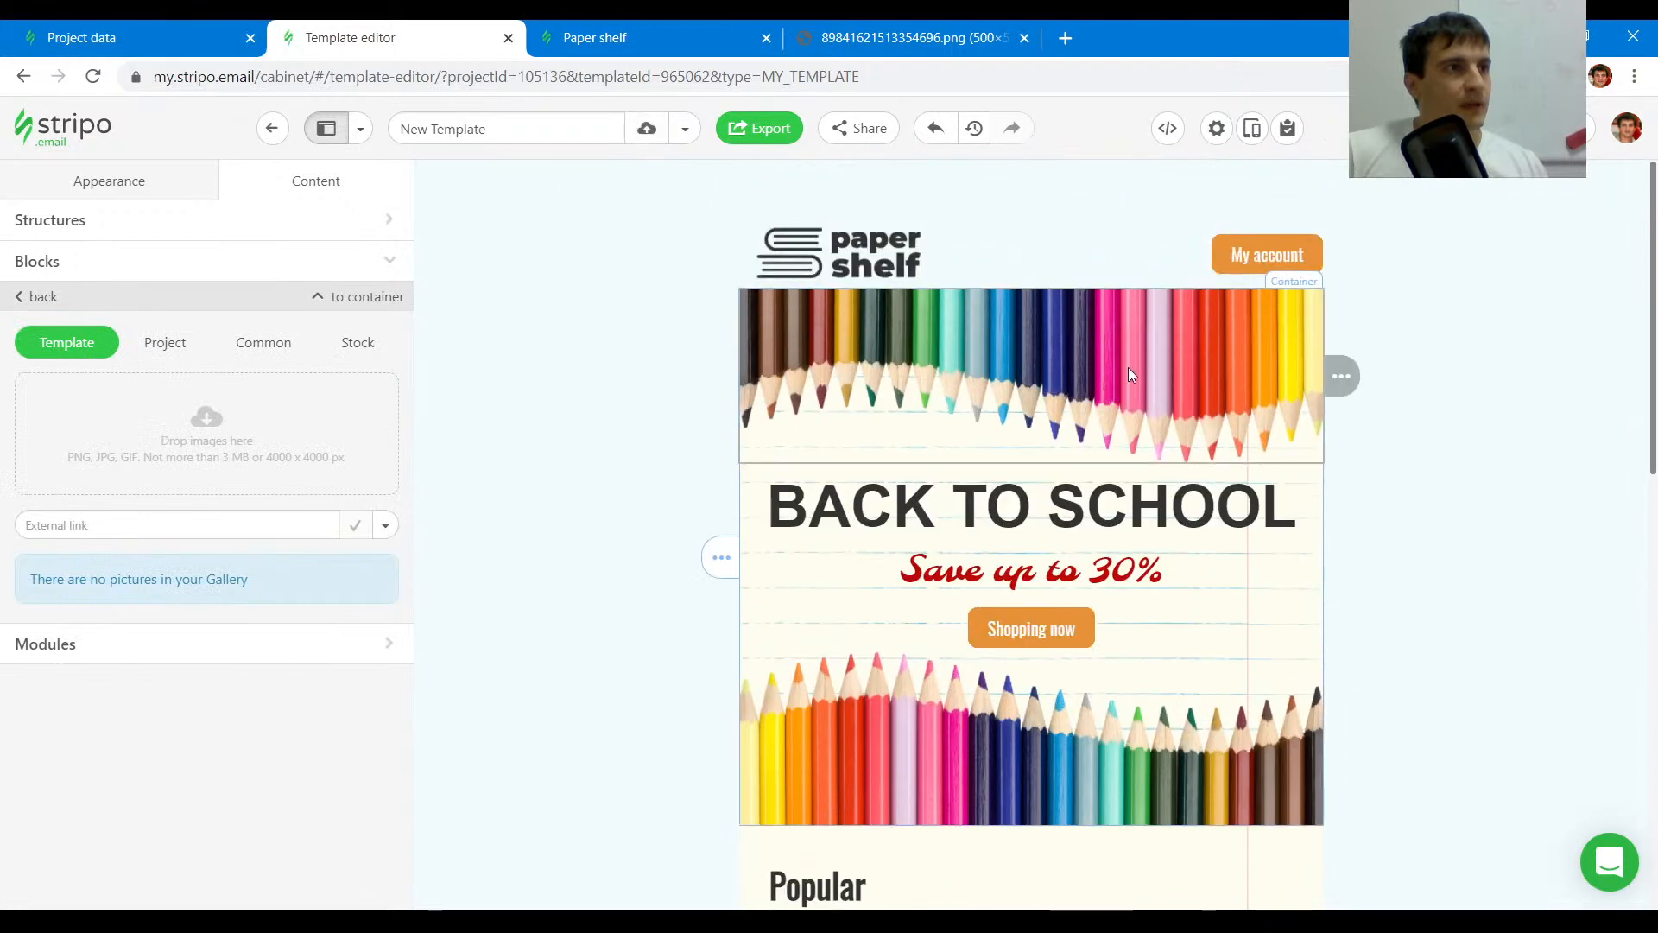
mouse_move(1400, 387)
mouse_move(1382, 378)
mouse_down()
mouse_move(1381, 708)
mouse_move(1306, 750)
mouse_move(1080, 672)
mouse_move(985, 609)
mouse_move(1030, 712)
mouse_up()
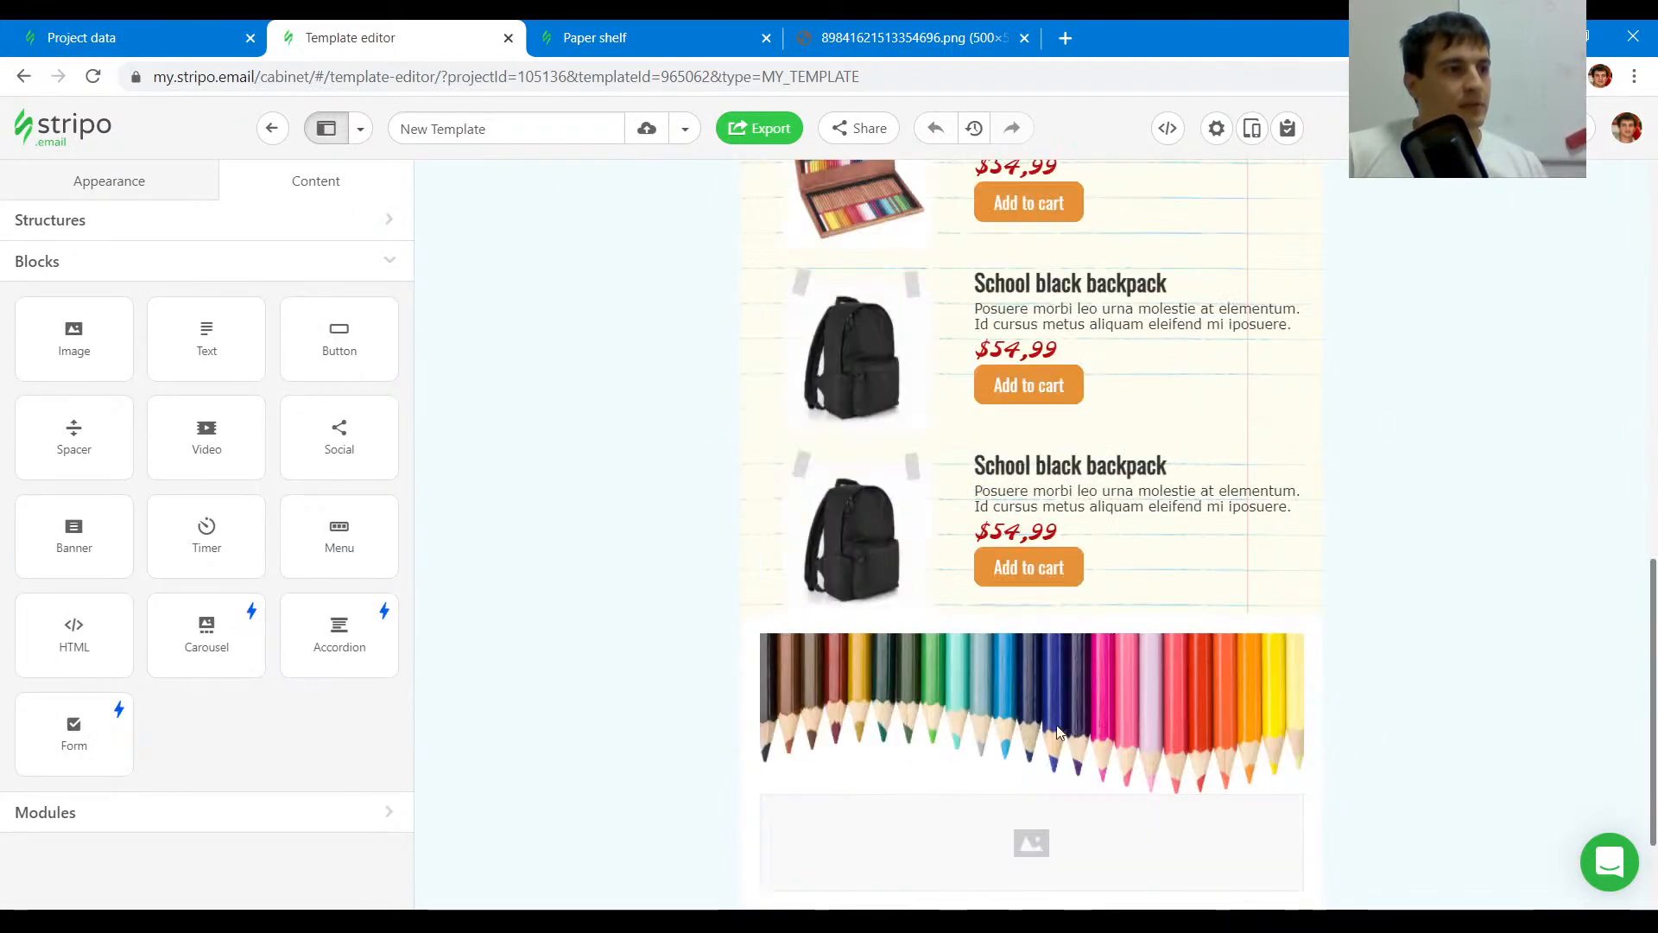
- Set the padding of the footer pencils structure to 0
scroll(1113, 738, down, 2)
mouse_move(1322, 681)
click(1392, 682)
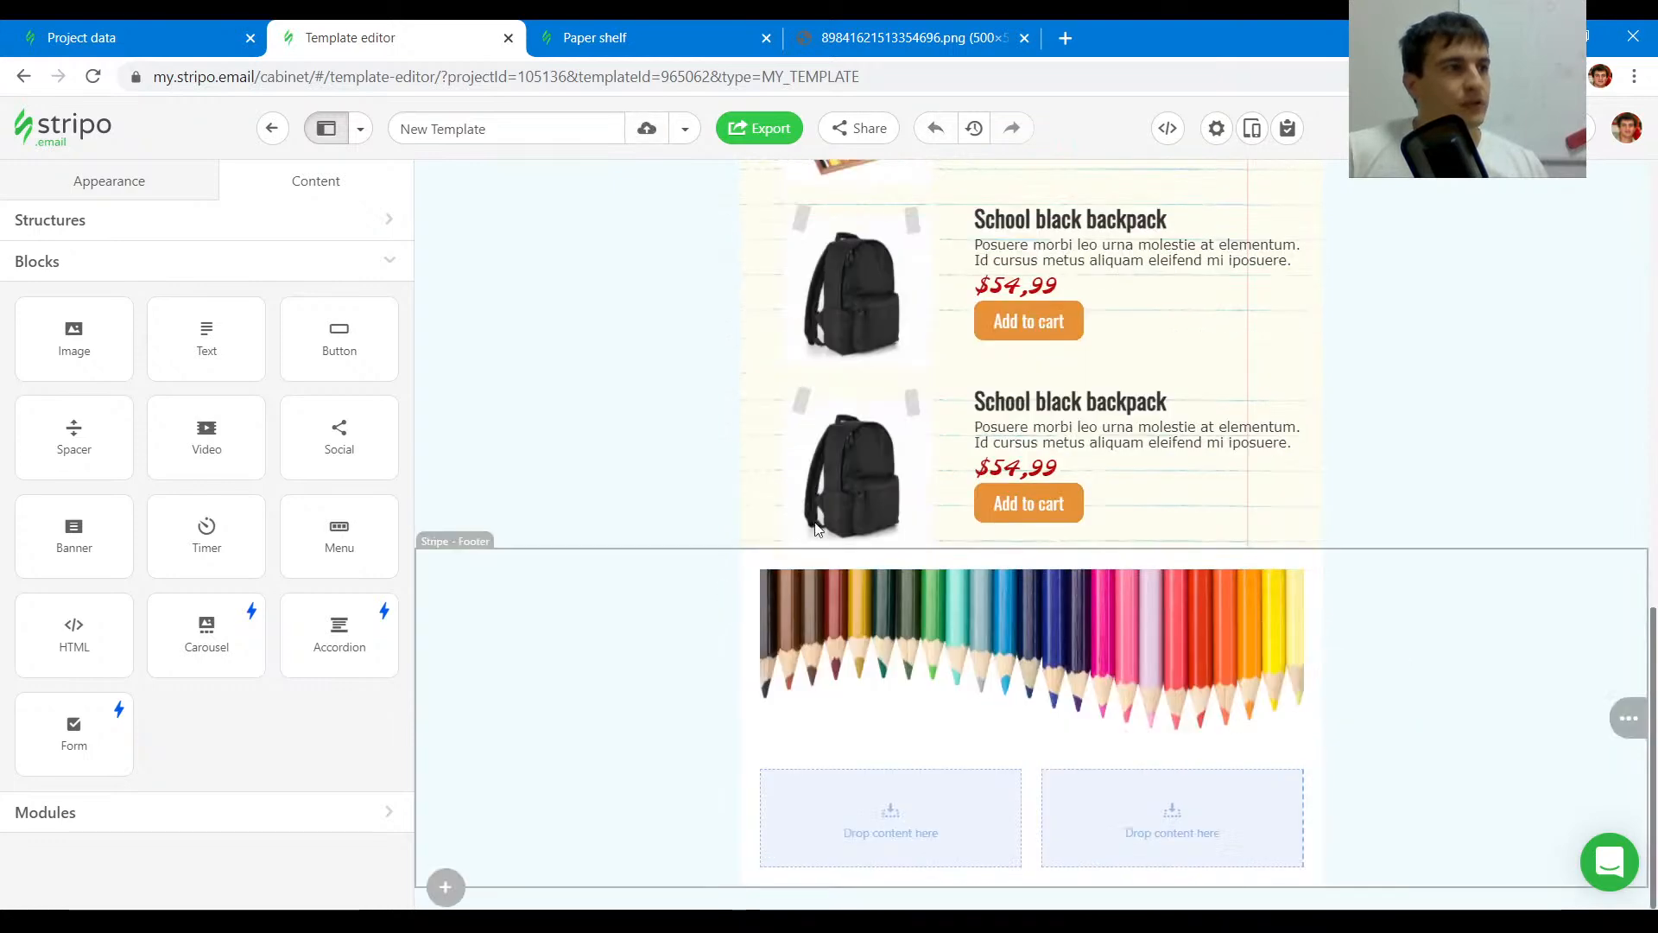
click(753, 588)
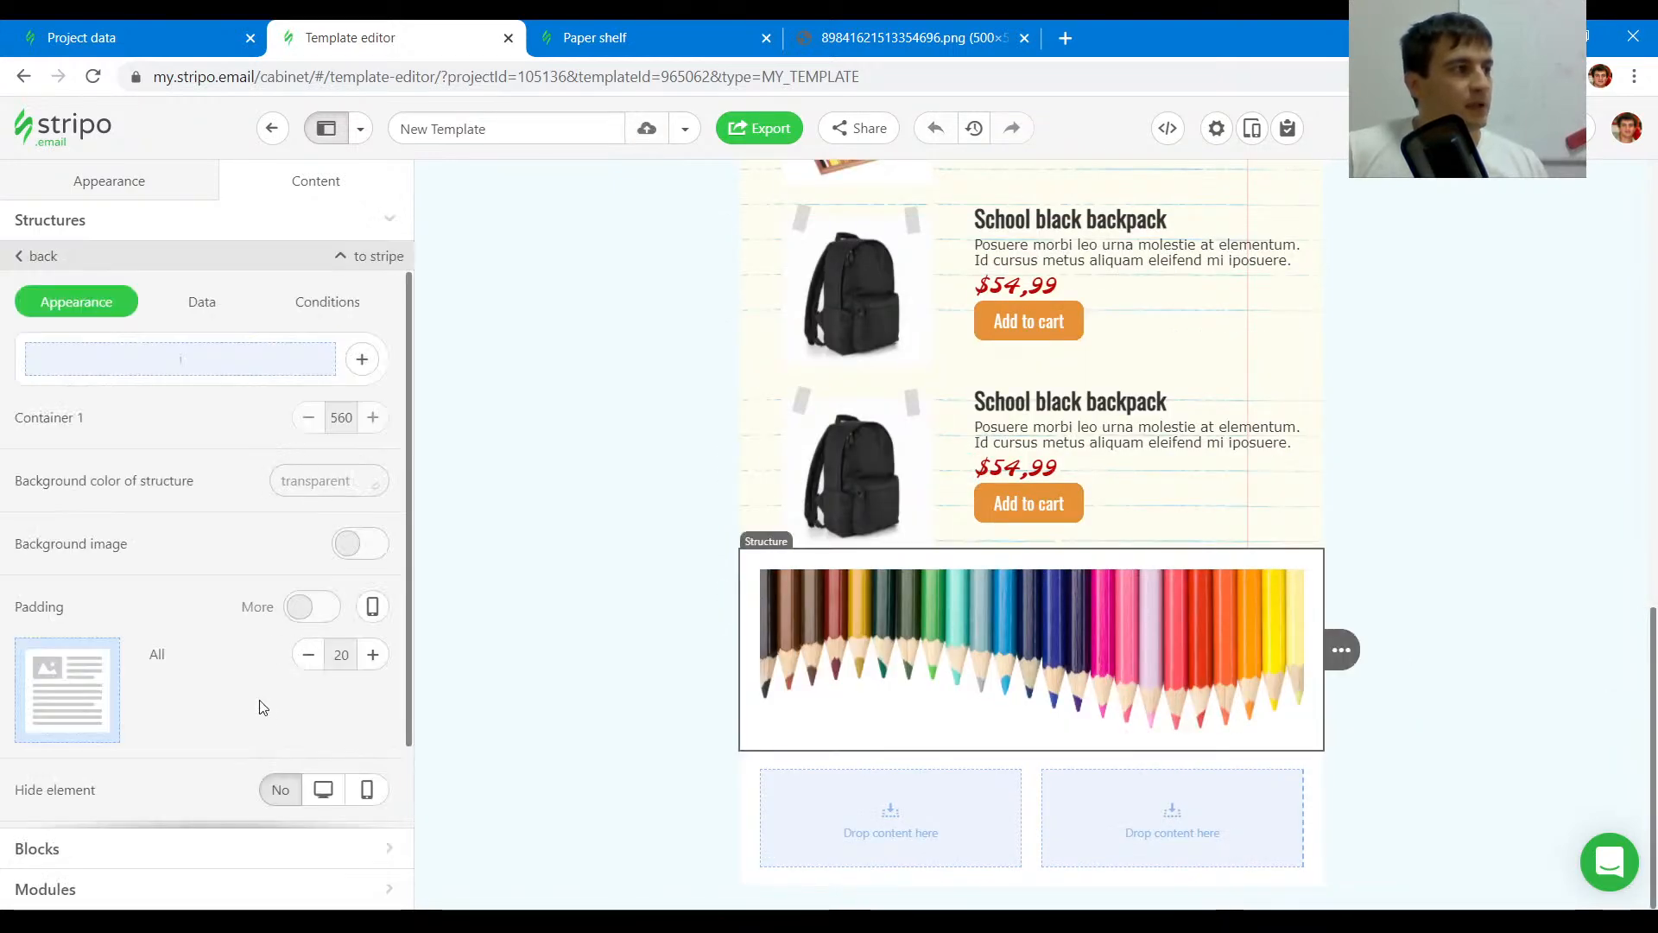
click(309, 654)
click(308, 653)
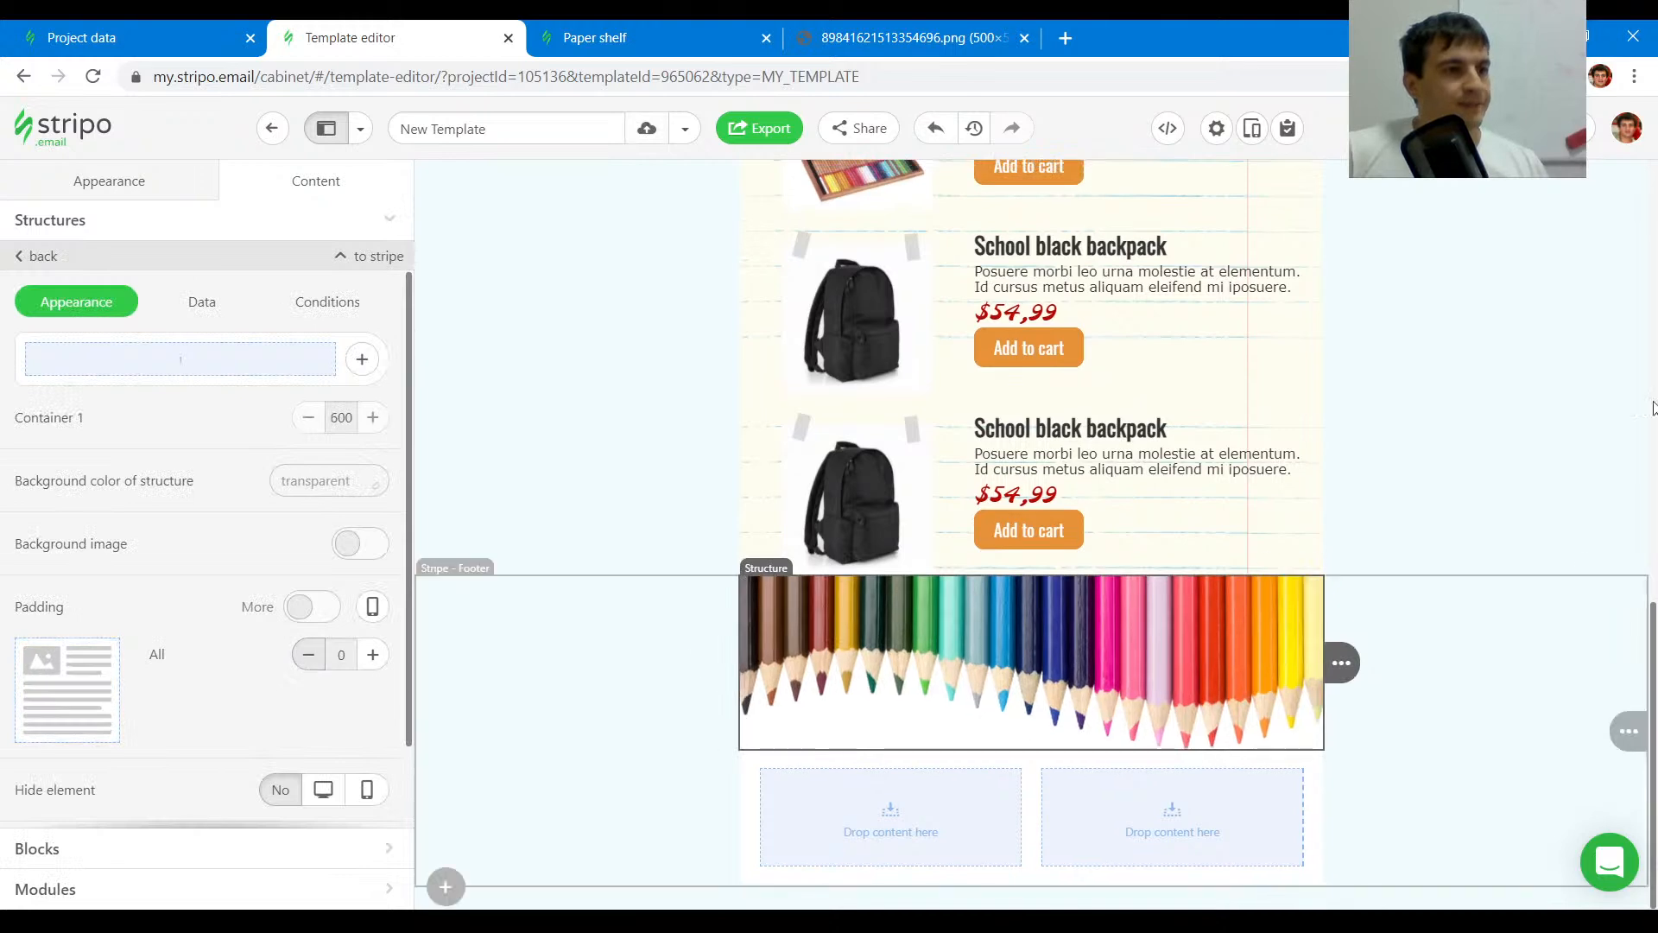
- Set the footer stripe's content background color to transparent
click(593, 673)
click(312, 484)
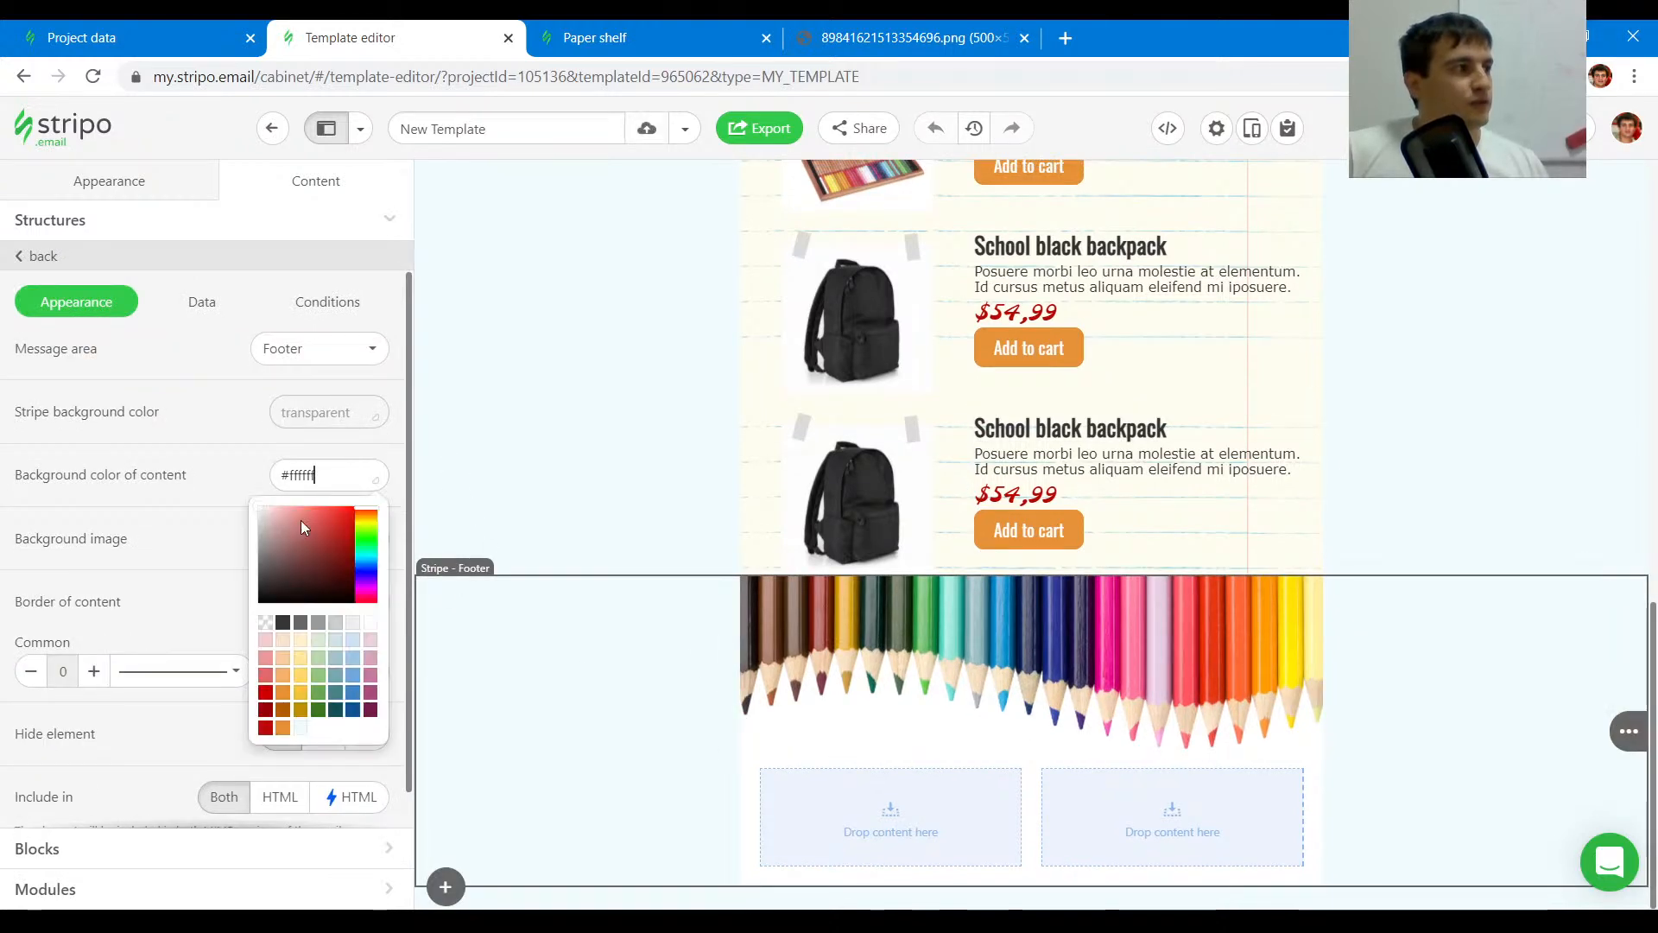
click(267, 623)
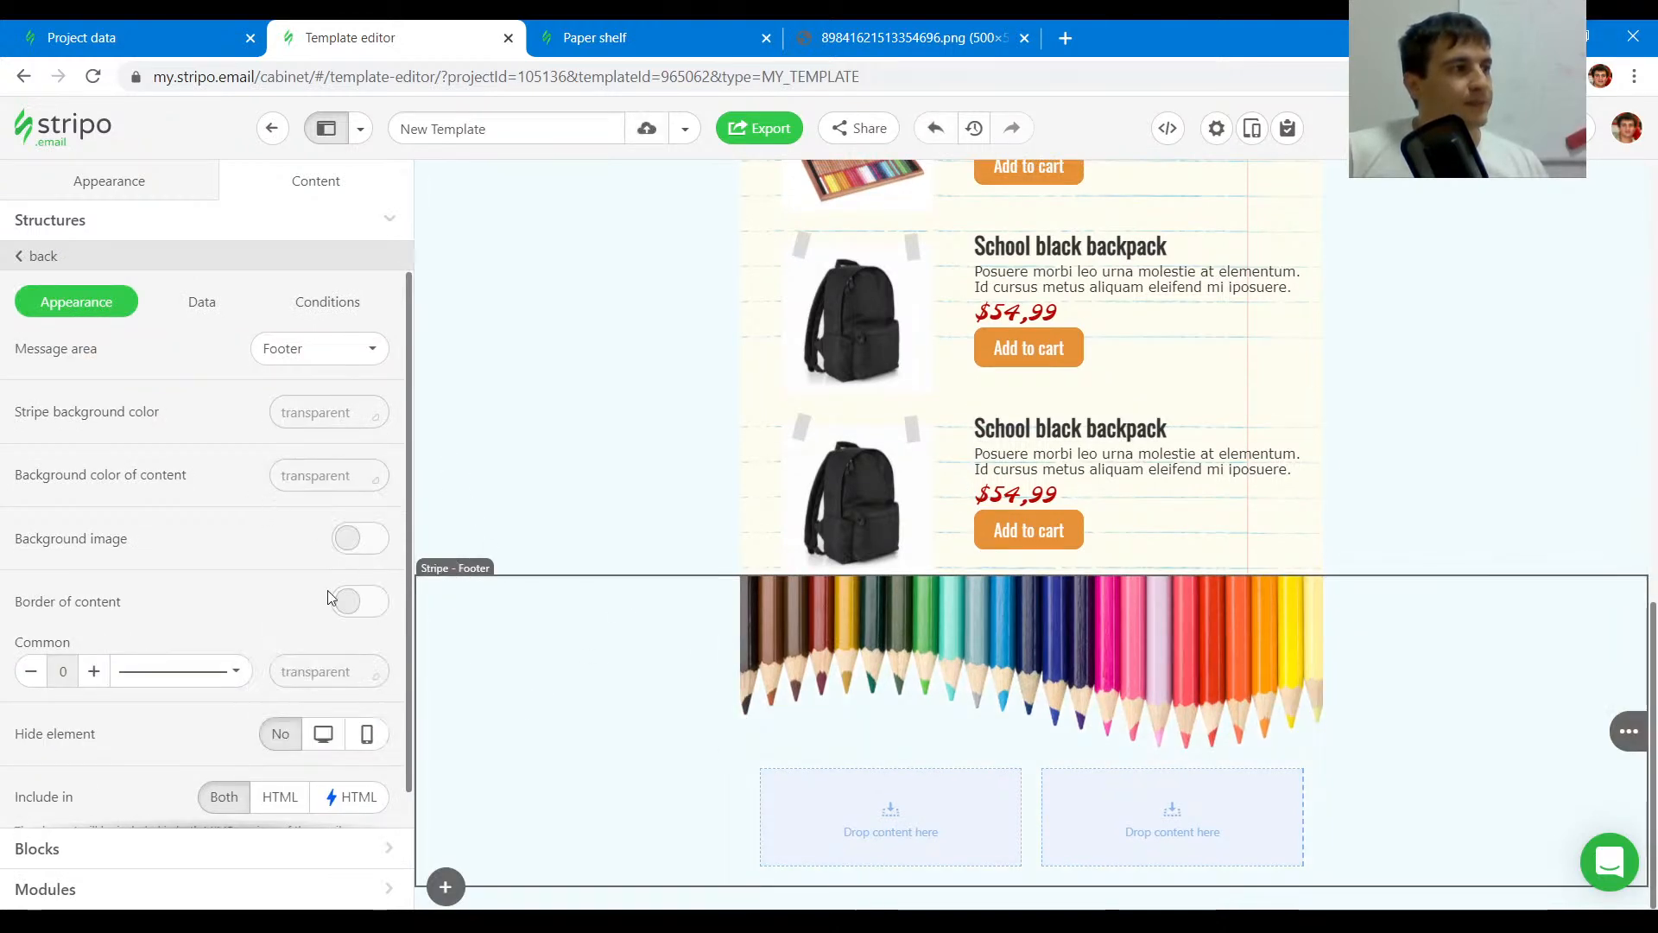
- Give the footer stripe the Popular stripe's background image, pasting its URL and leaving it as an external link
click(361, 542)
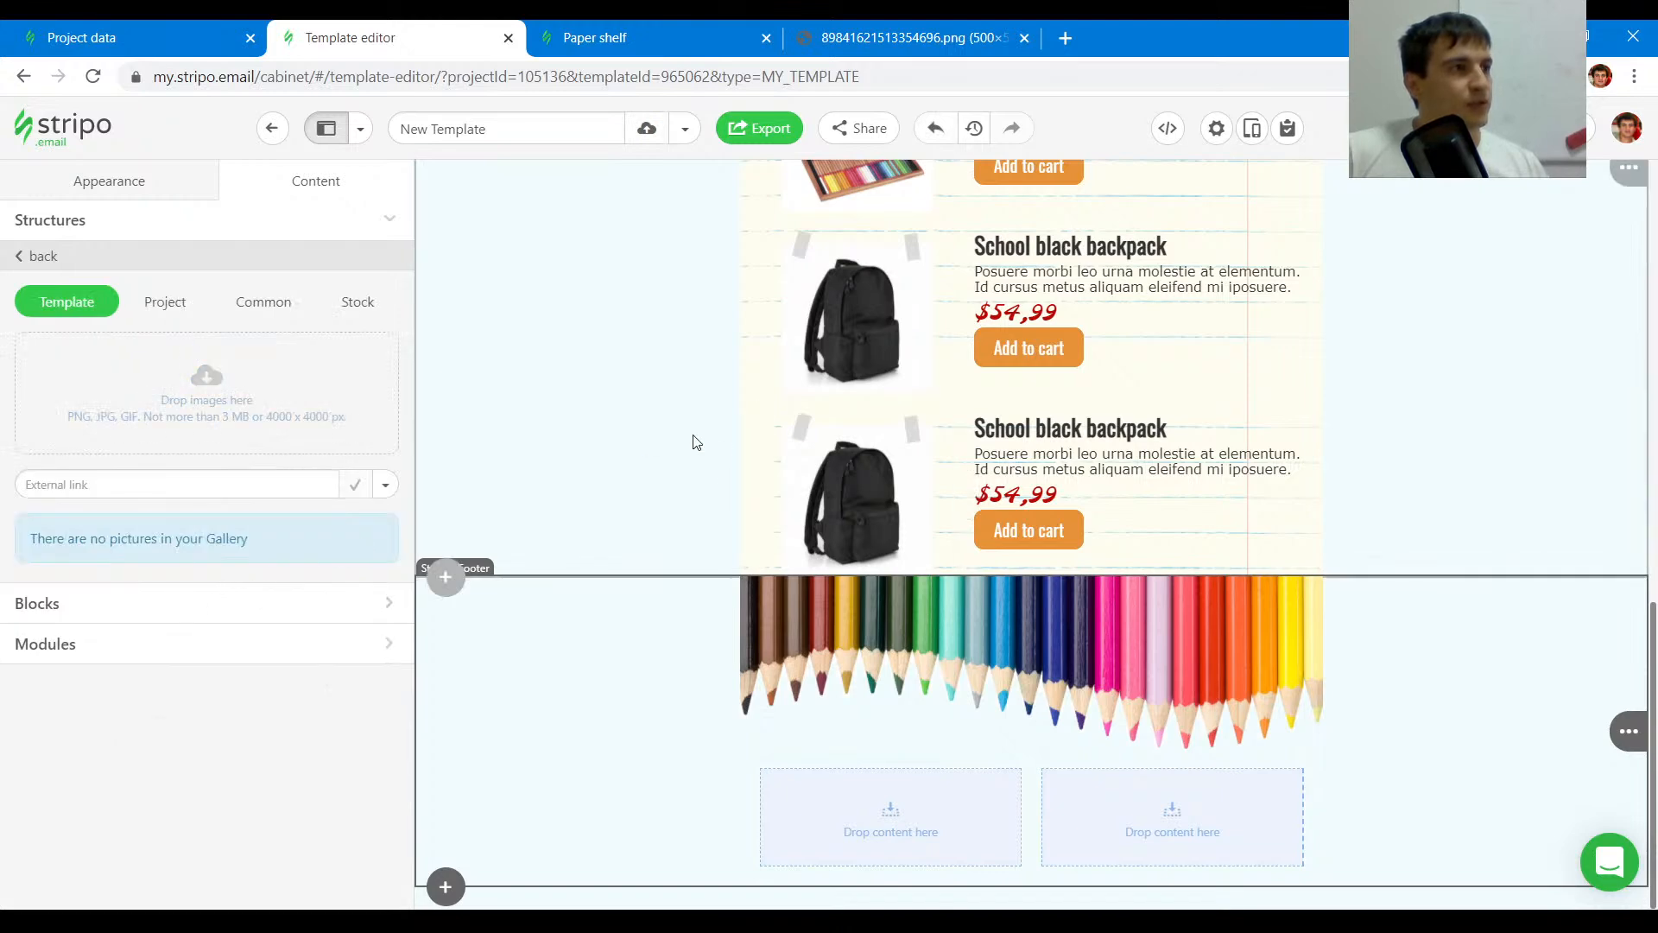
click(630, 448)
click(365, 653)
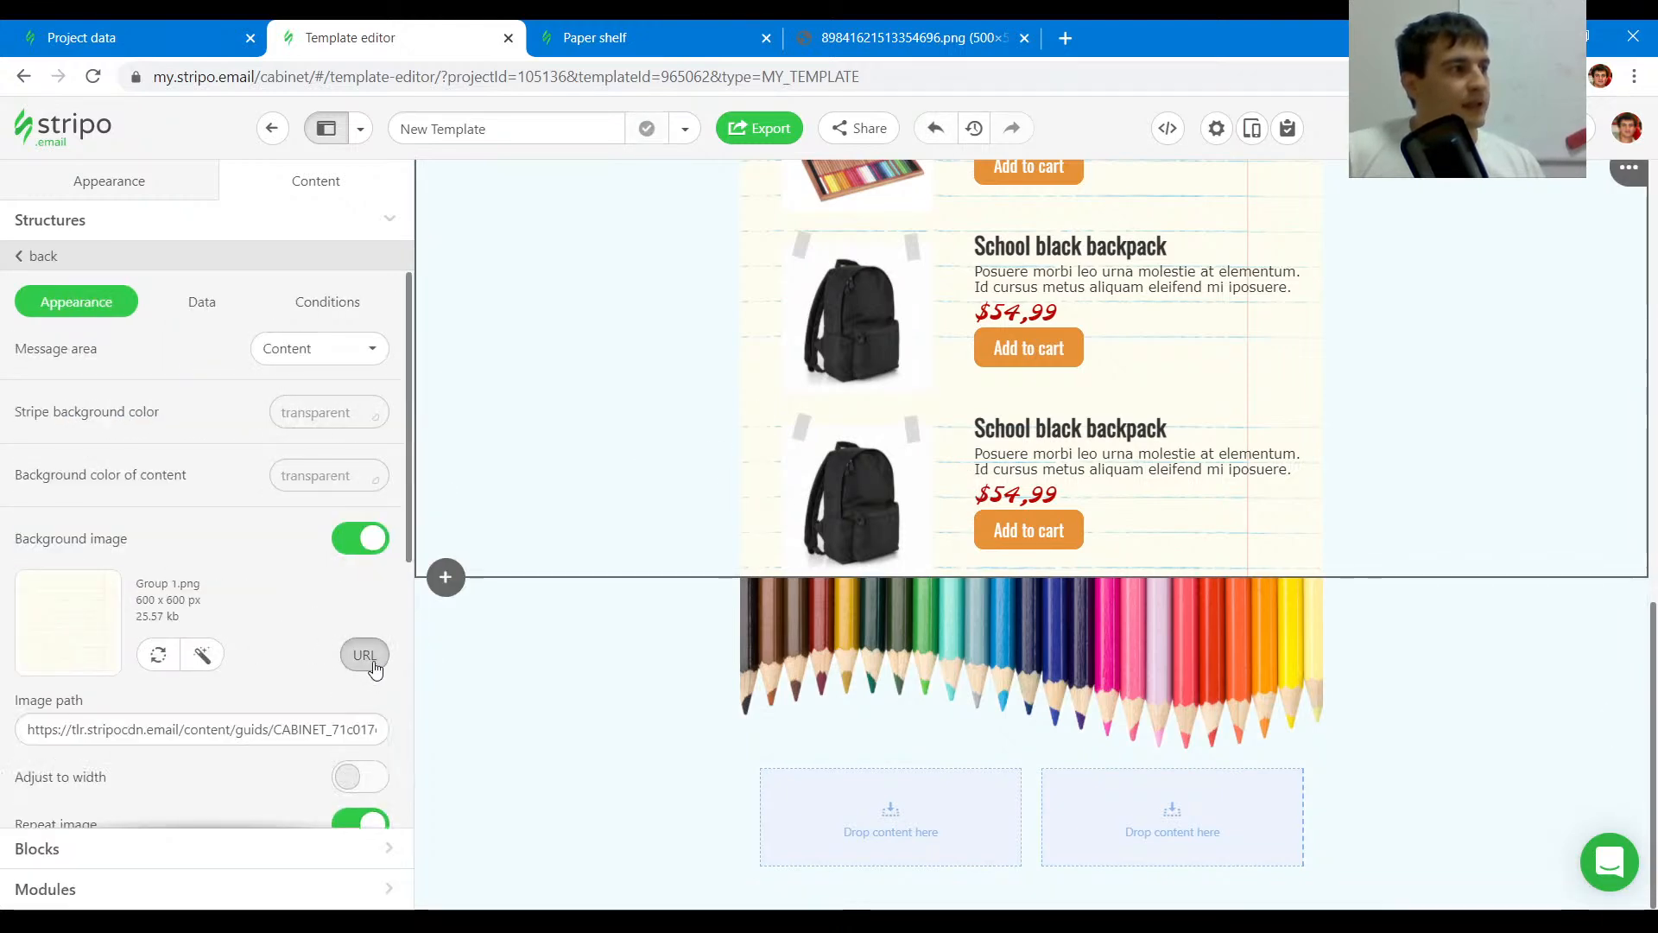
click(559, 643)
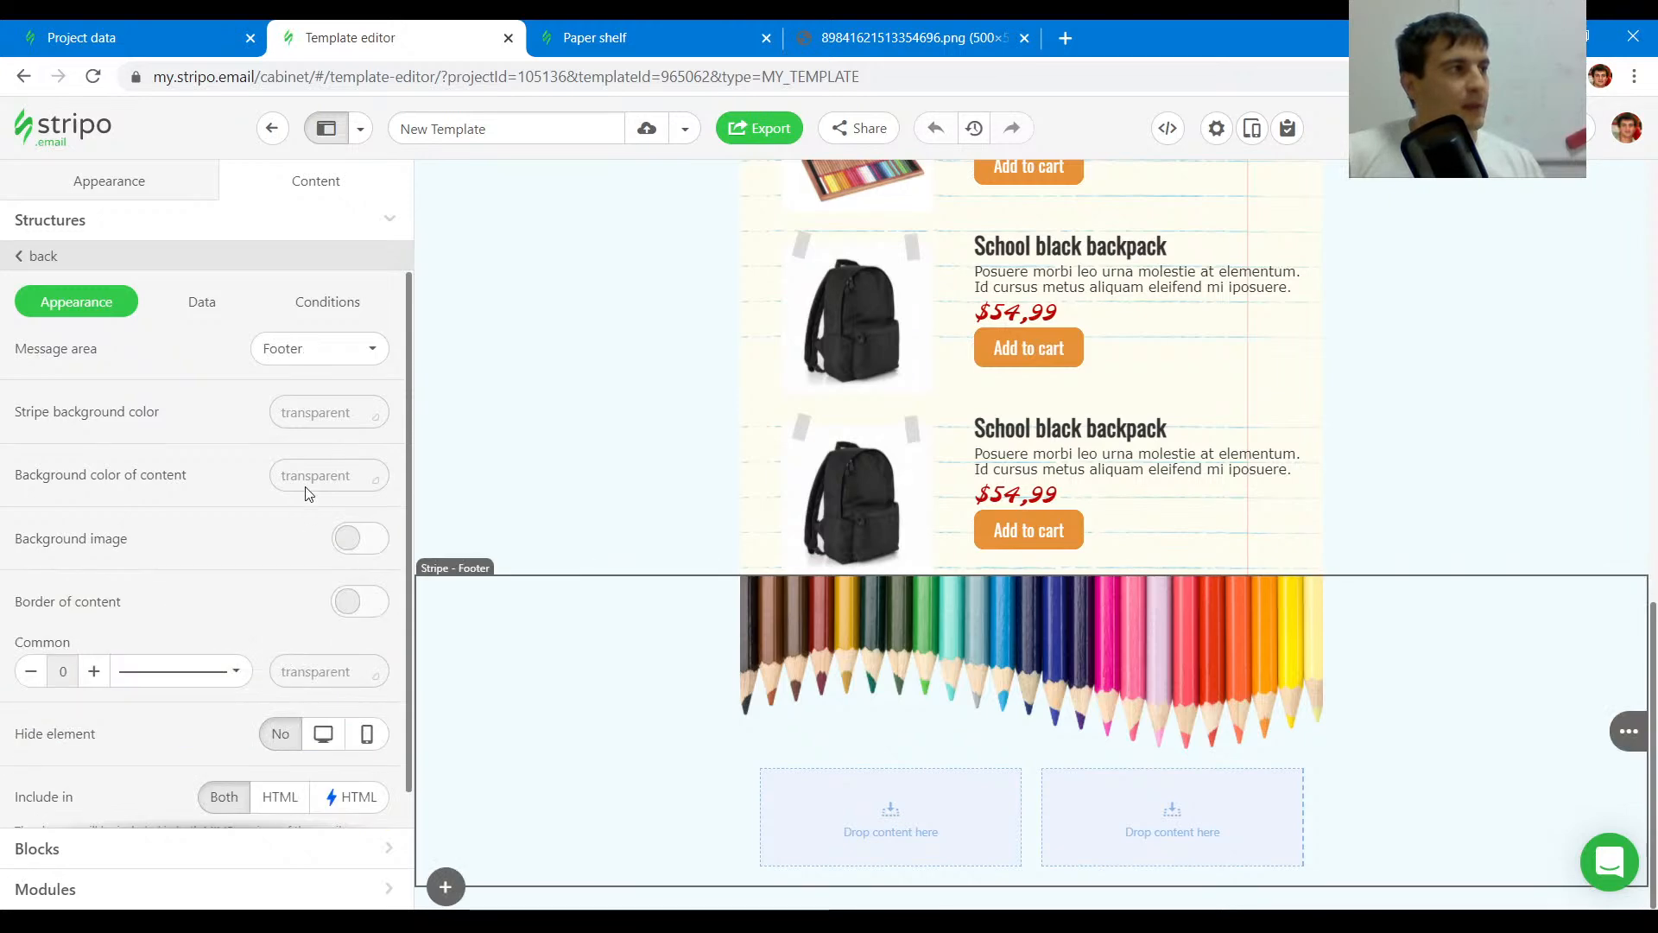
click(354, 538)
click(266, 483)
key(ctrl+v)
click(385, 484)
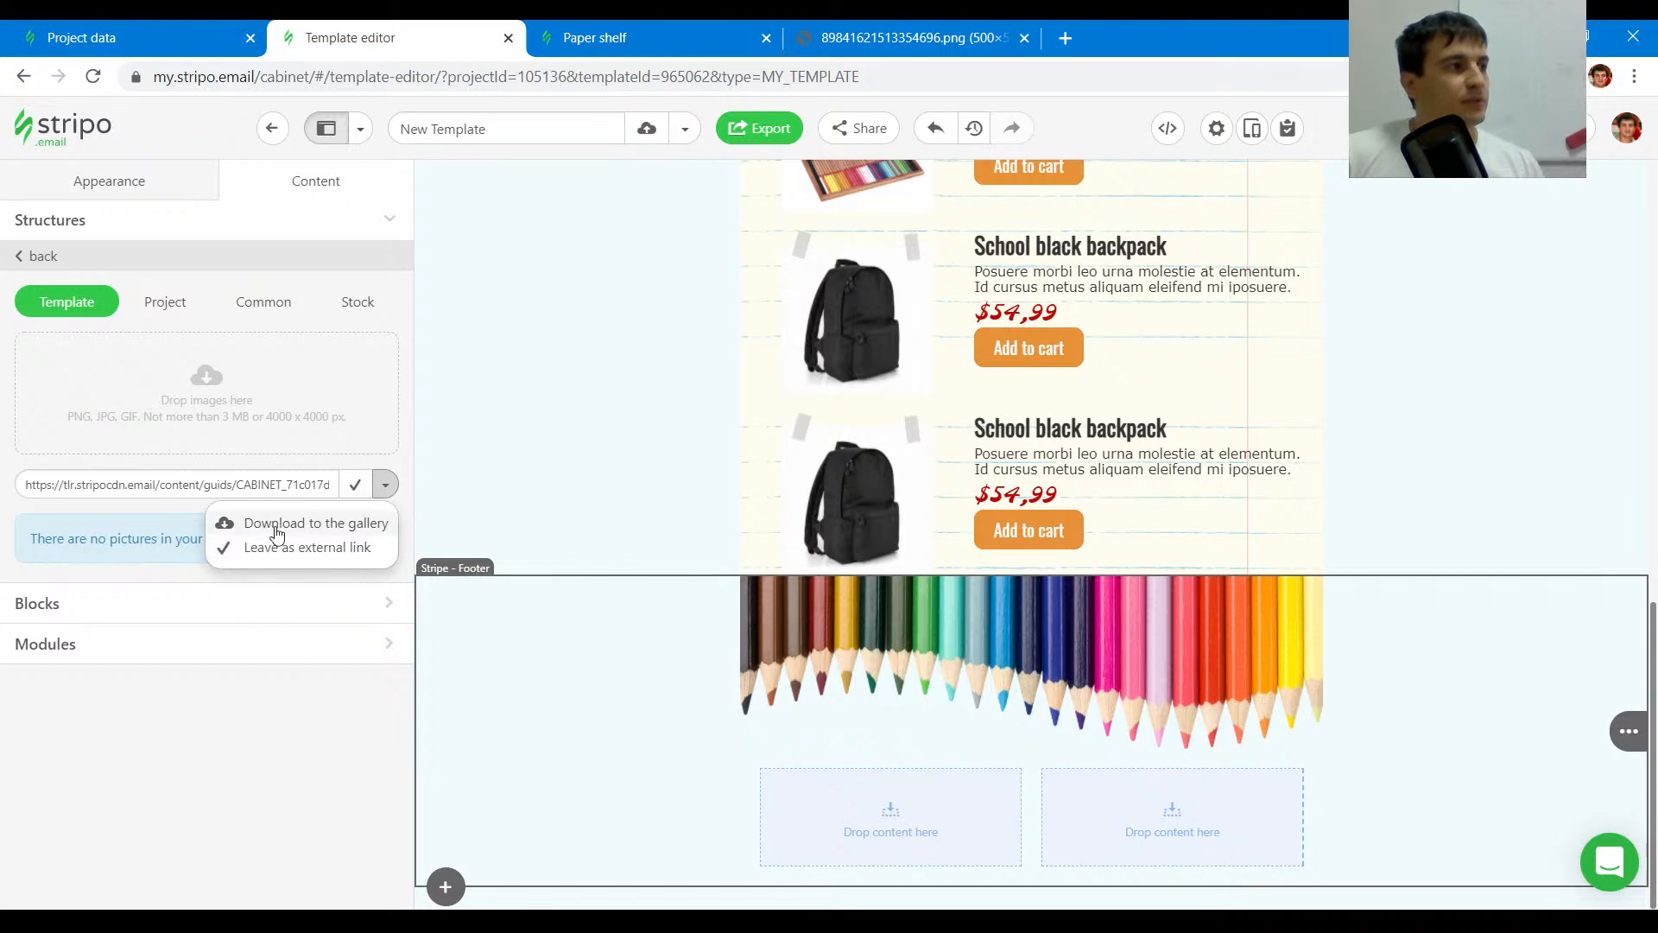
click(314, 550)
click(355, 486)
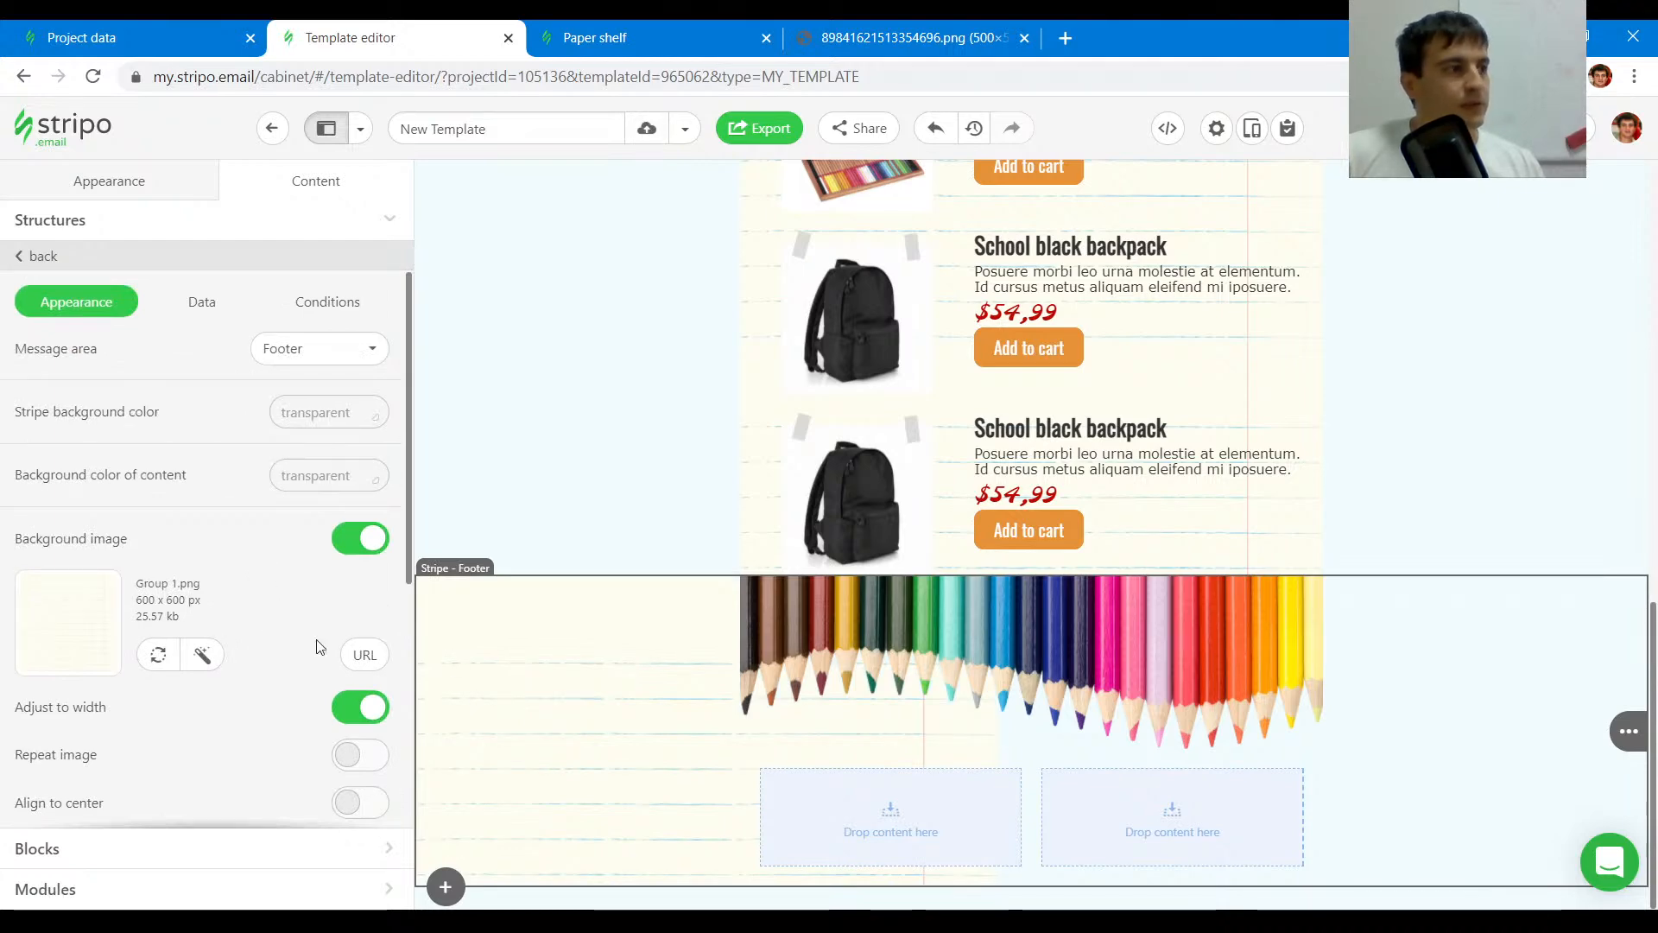
- Turn off Adjust to width and turn on Repeat image for the footer stripe's background image
scroll(298, 605, down, 4)
scroll(297, 608, down, 1)
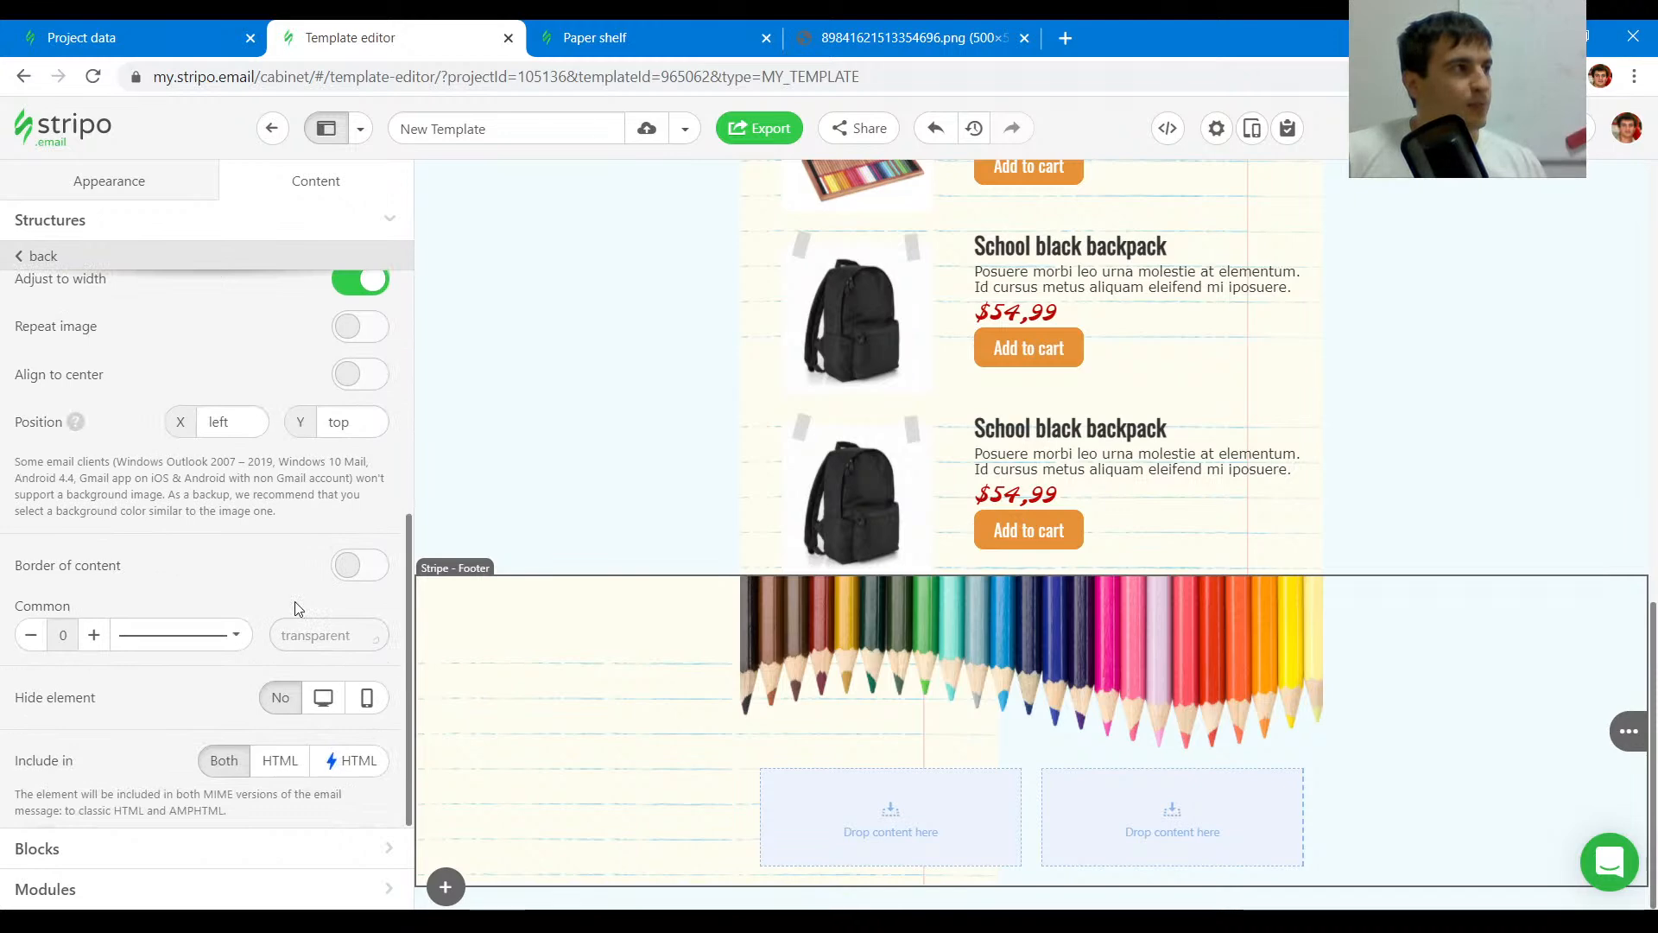
scroll(298, 608, up, 1)
click(355, 449)
click(365, 386)
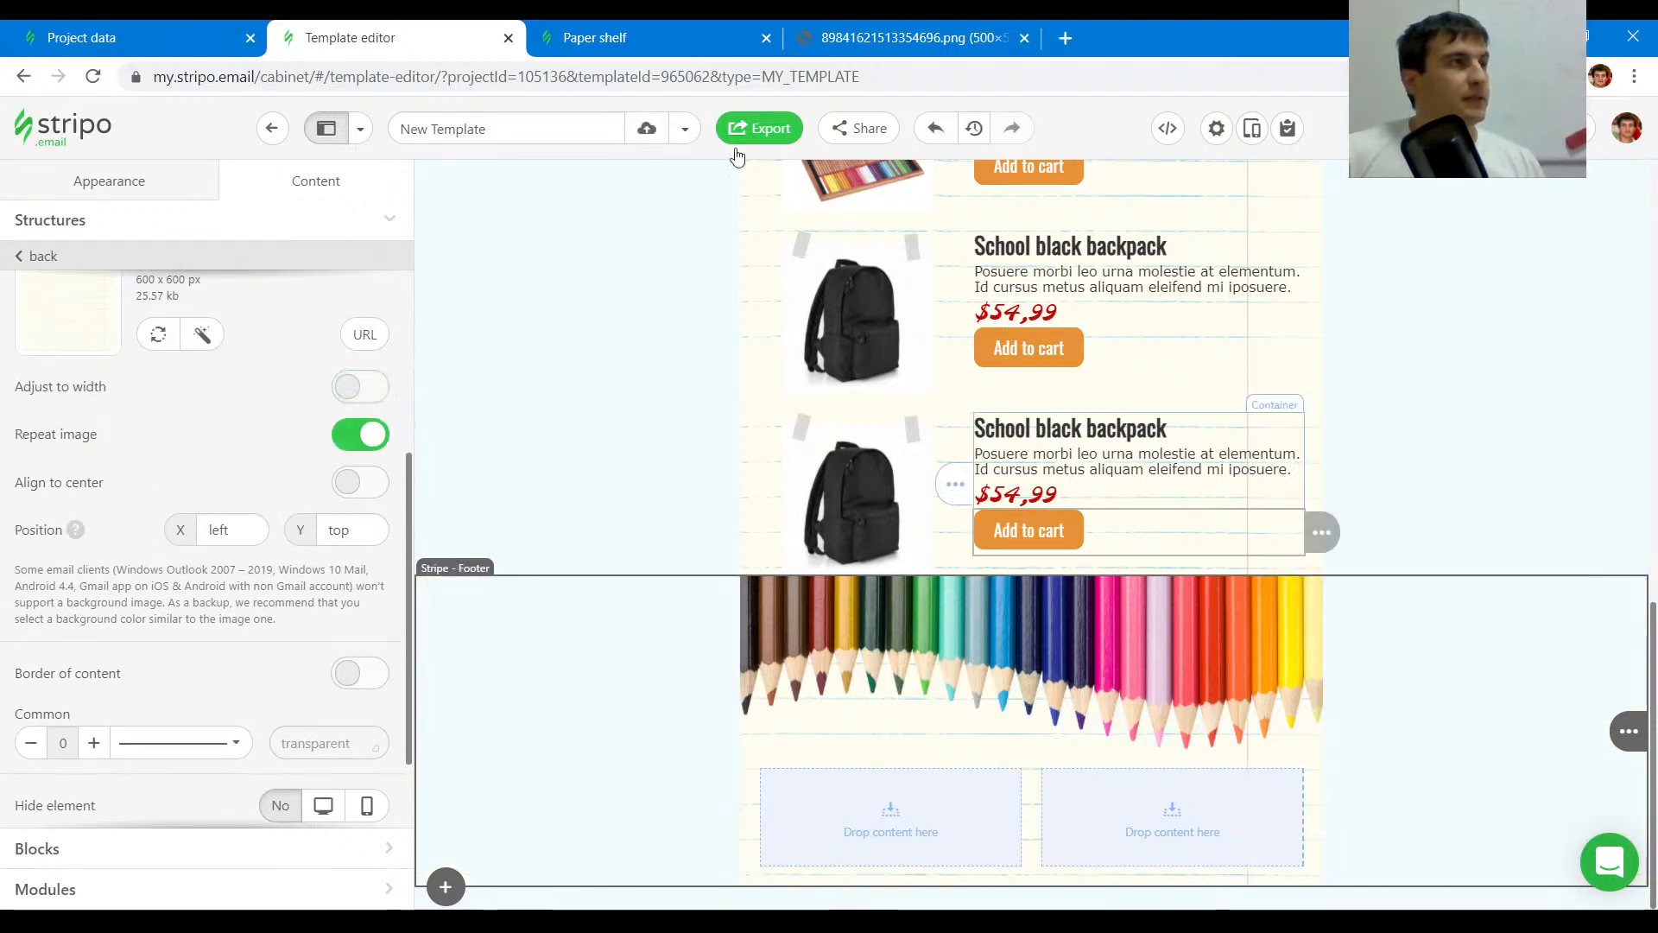
- Reduce the remaining footer structure to one container and add a text block and a Social block to it
click(953, 758)
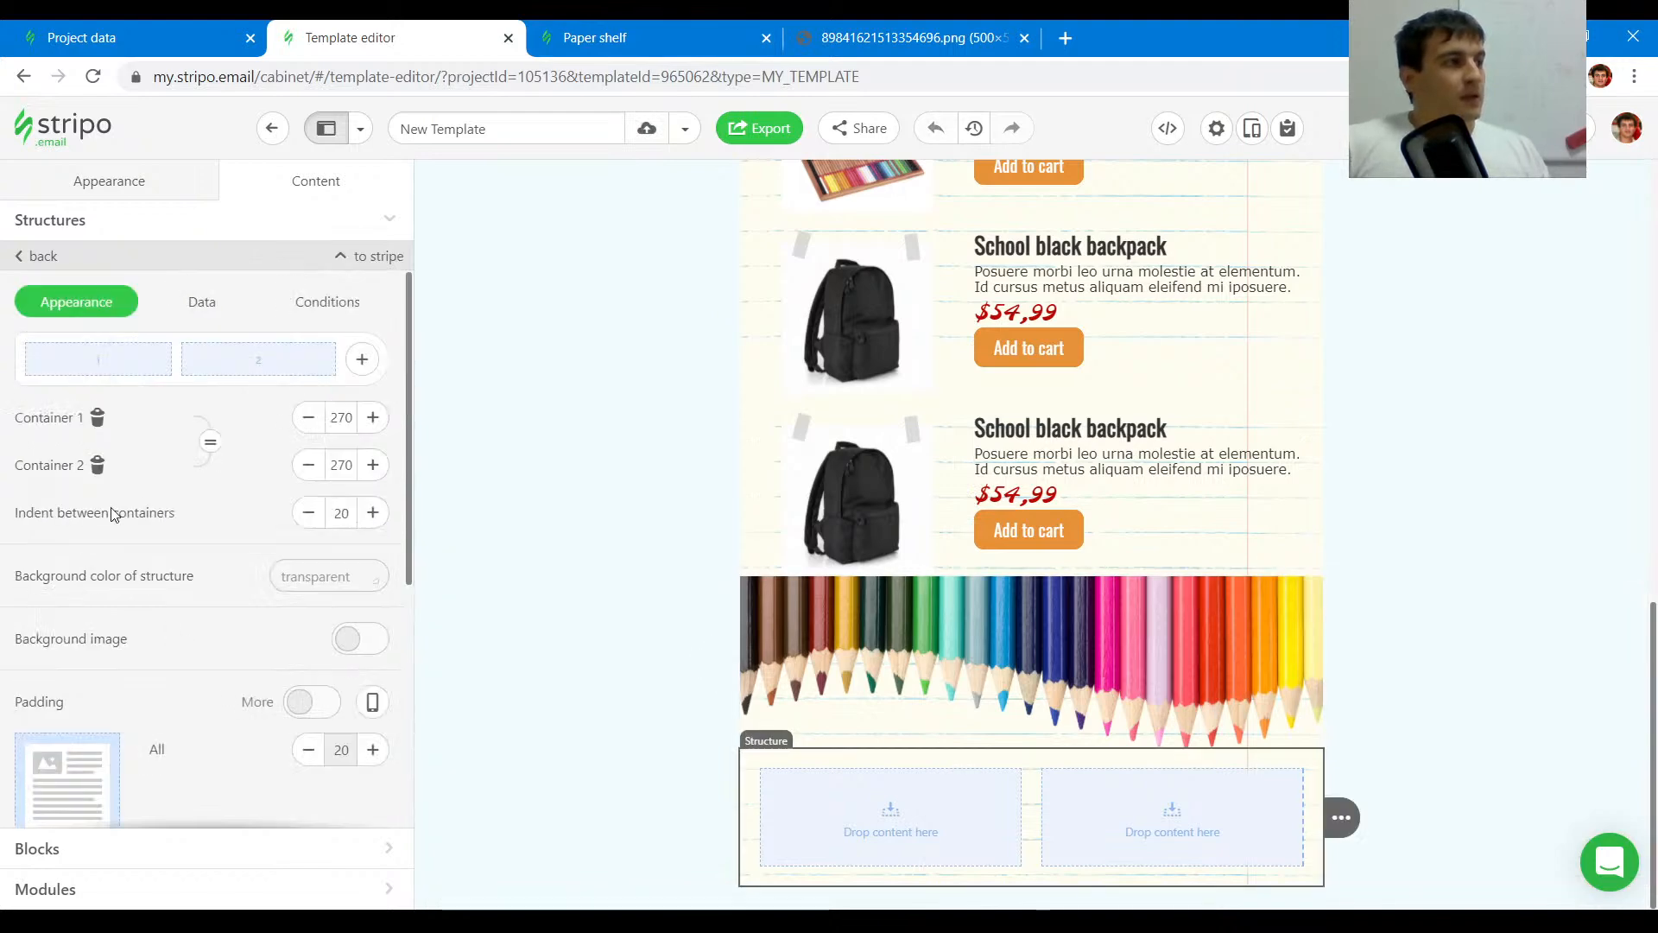
click(98, 465)
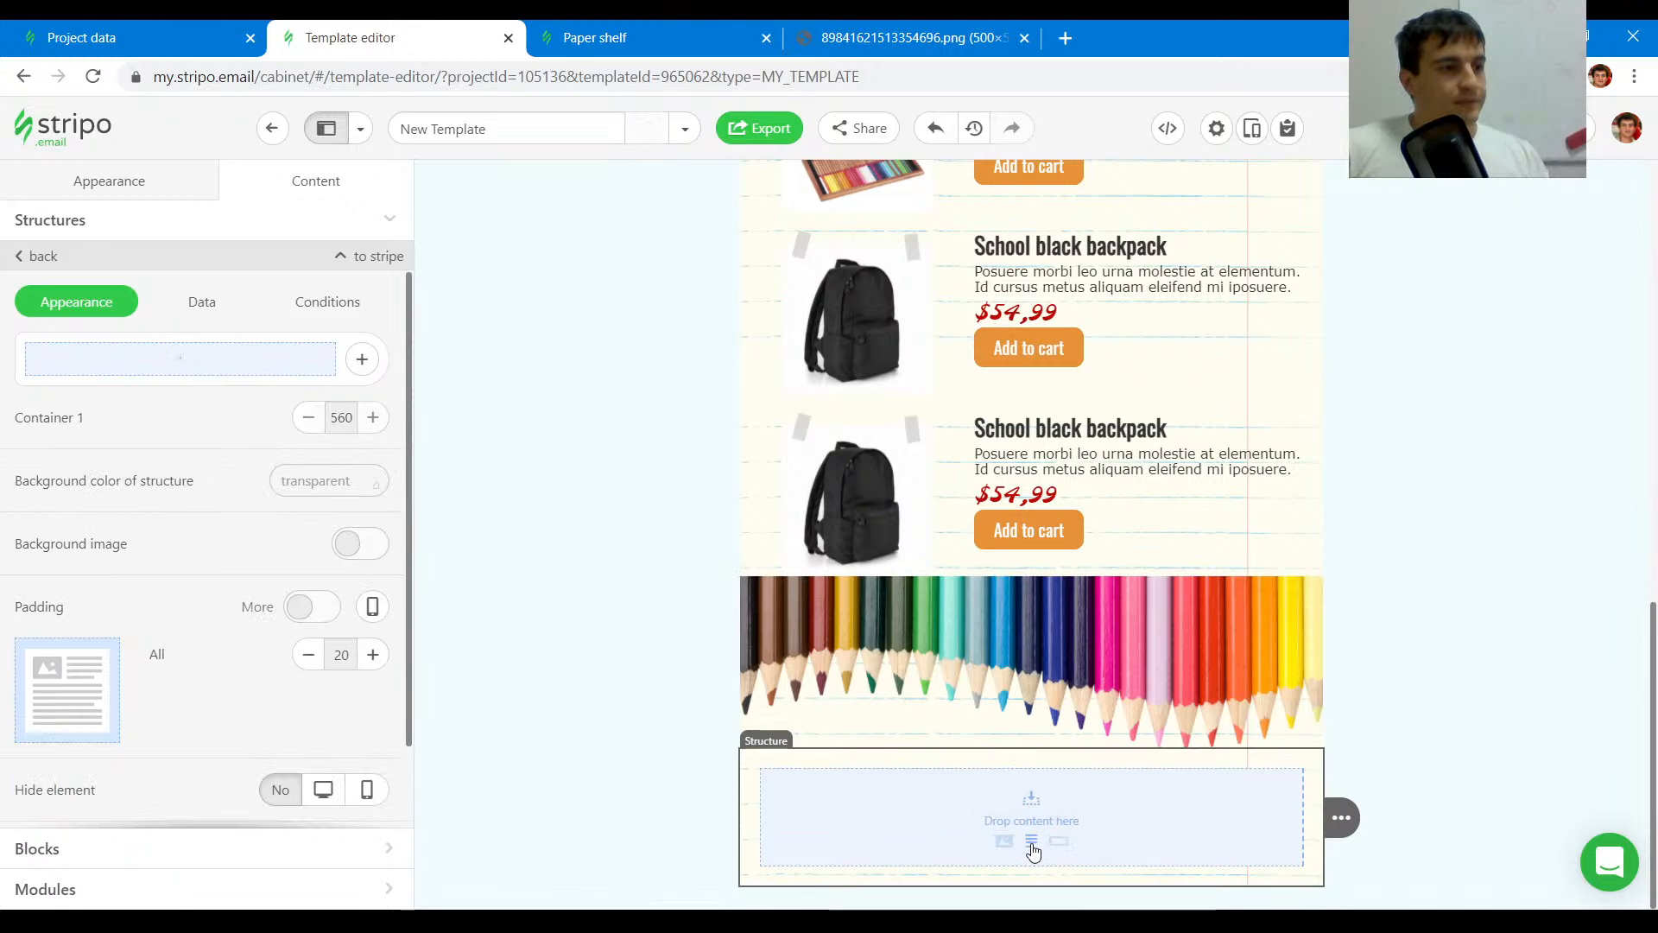
click(1031, 841)
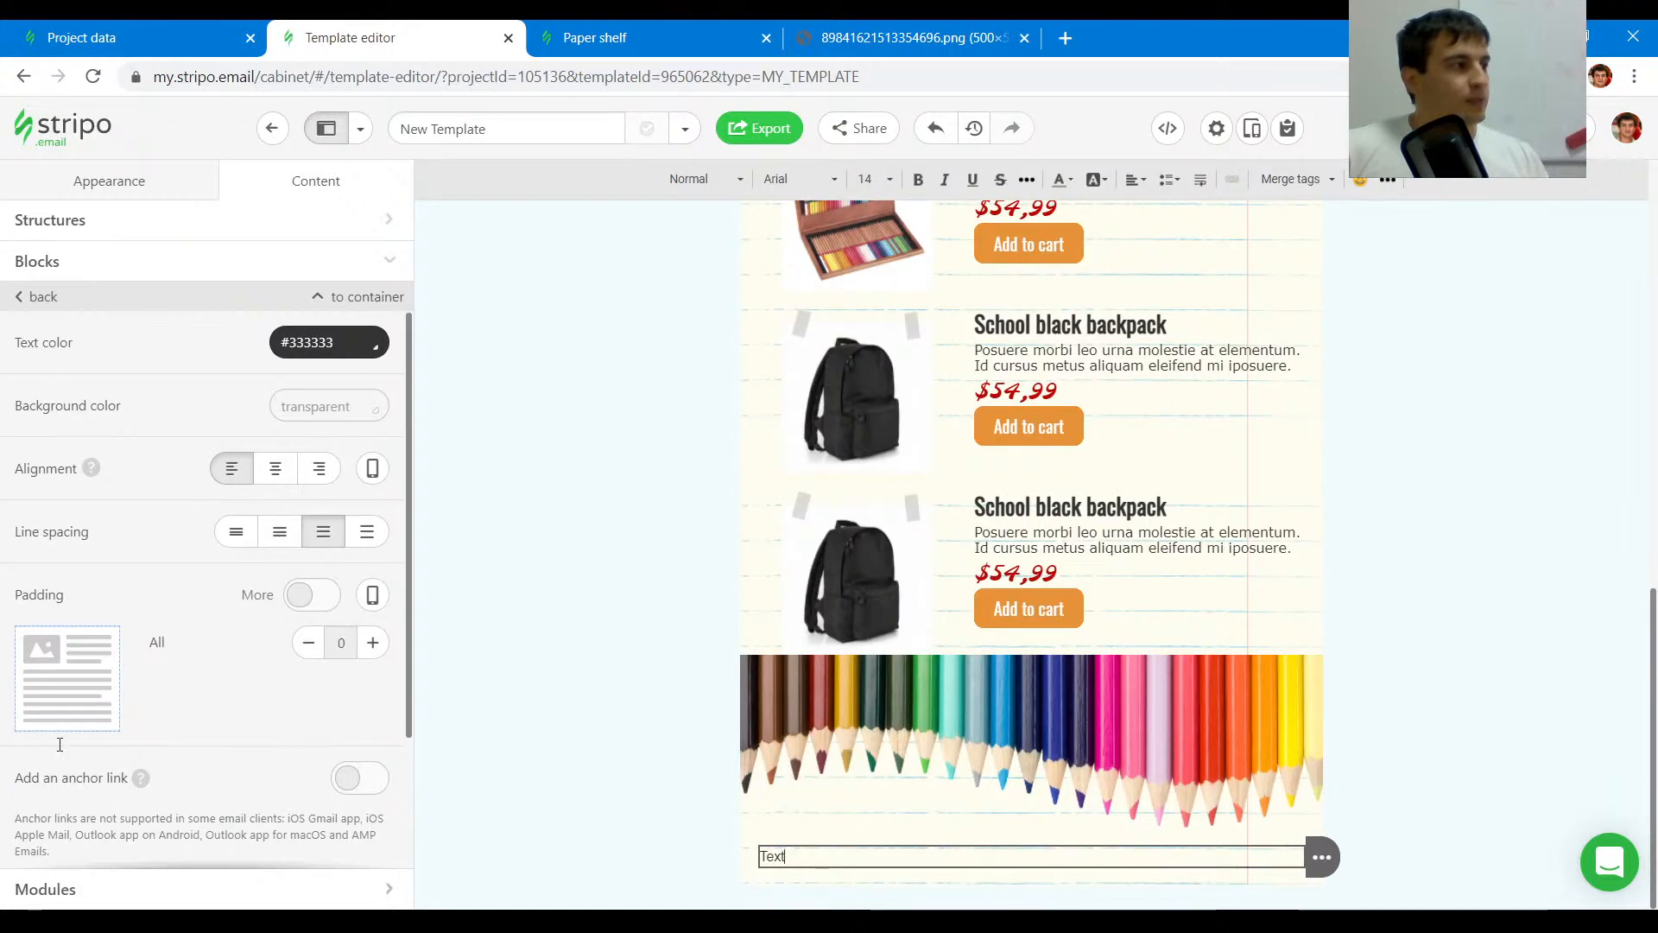
click(37, 259)
drag(338, 432, 943, 851)
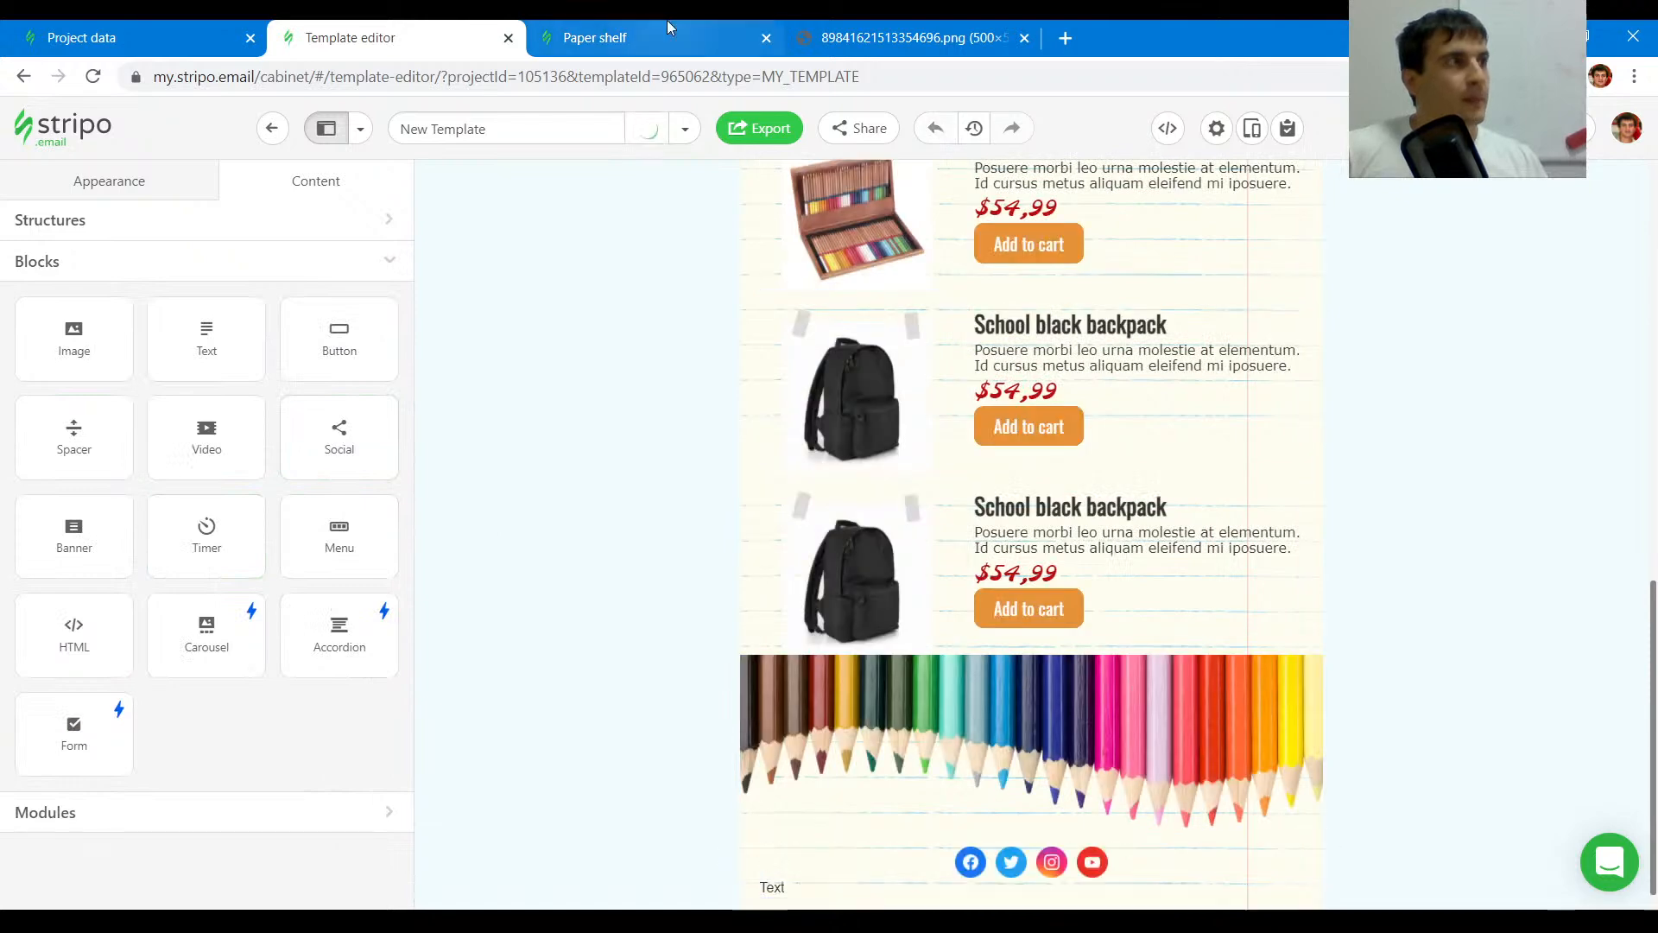
- Add a Menu block above the social icons and set its links color to #333333
click(669, 37)
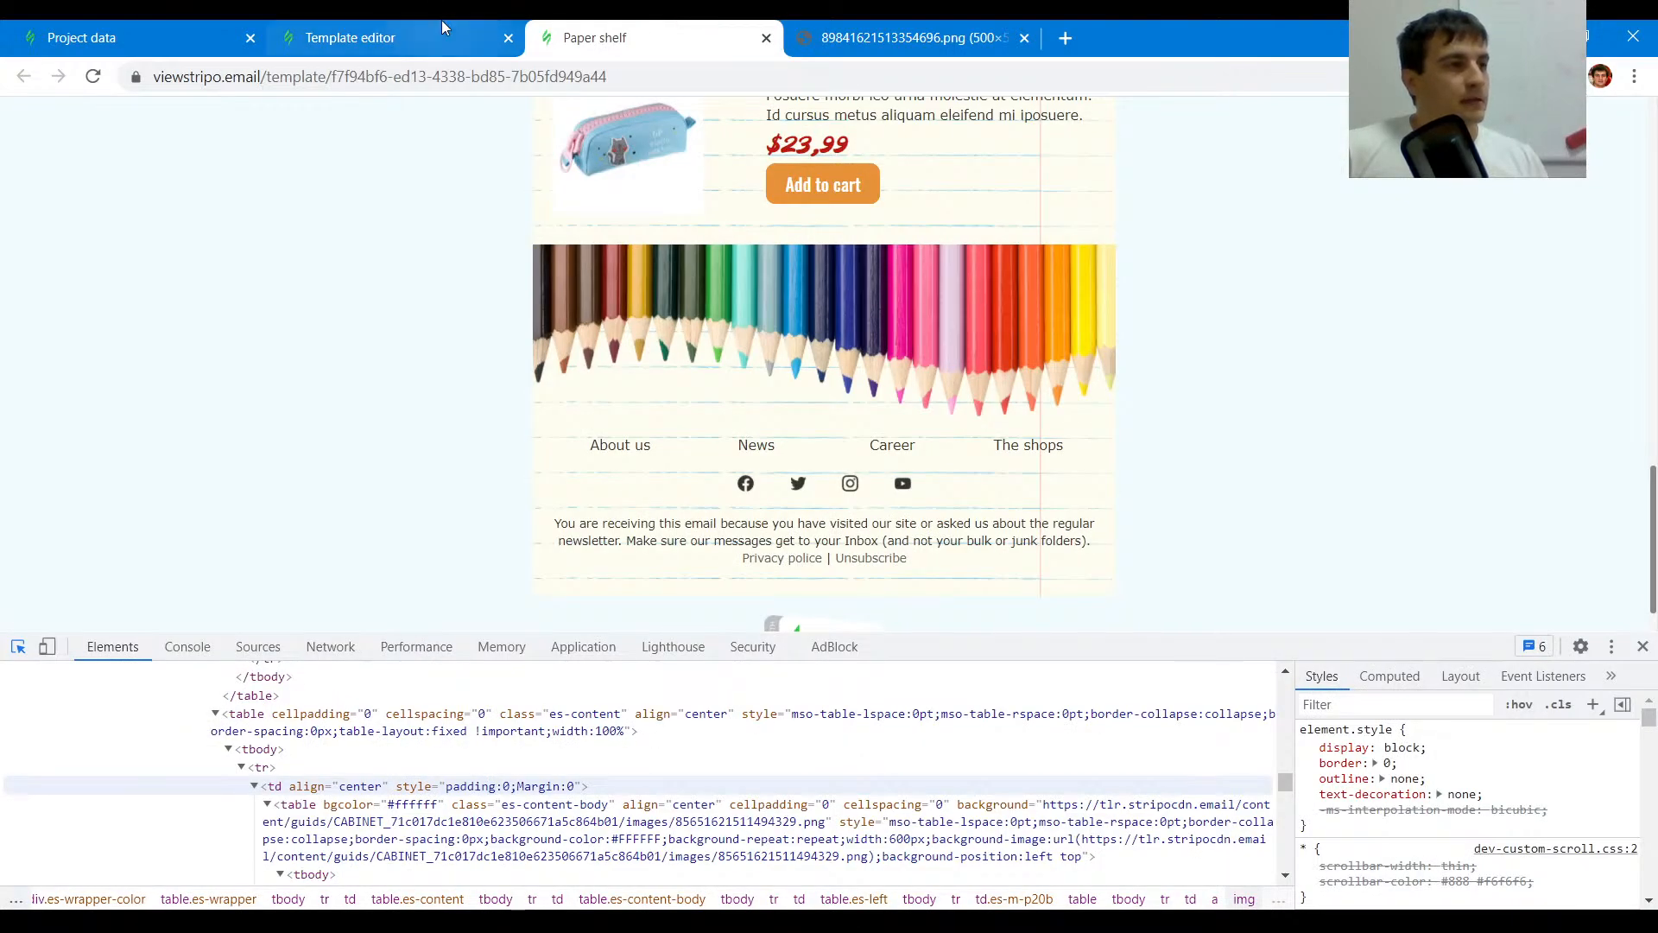
click(401, 19)
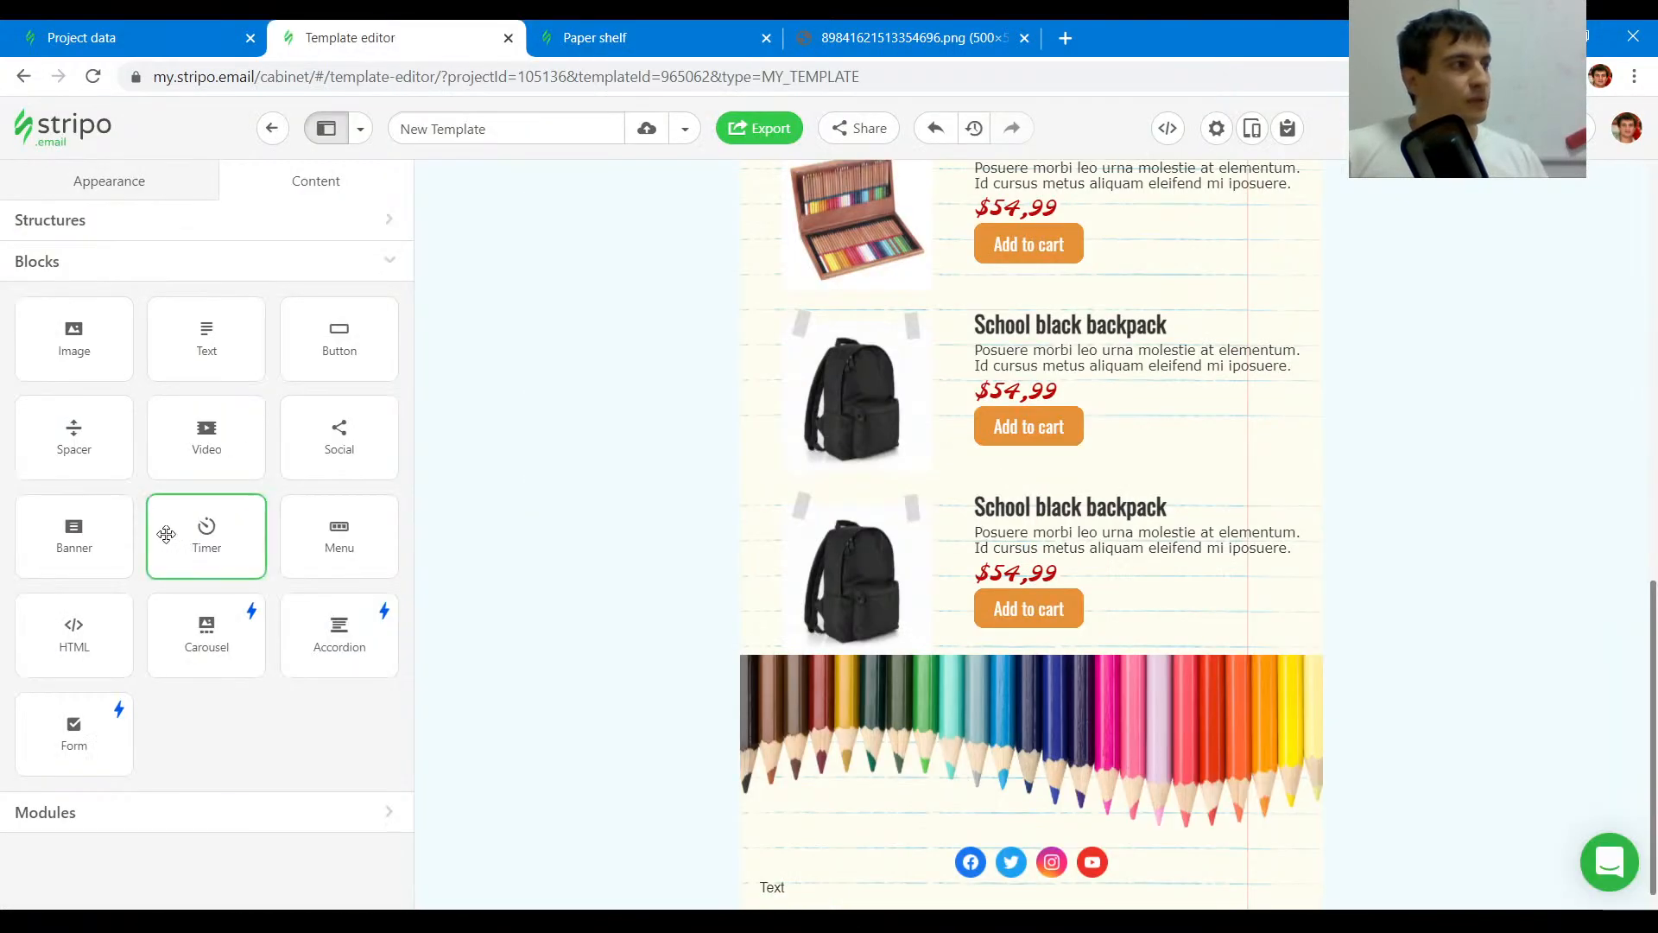
mouse_move(308, 542)
mouse_down()
mouse_move(870, 807)
mouse_move(902, 852)
mouse_up()
scroll(1436, 785, down, 1)
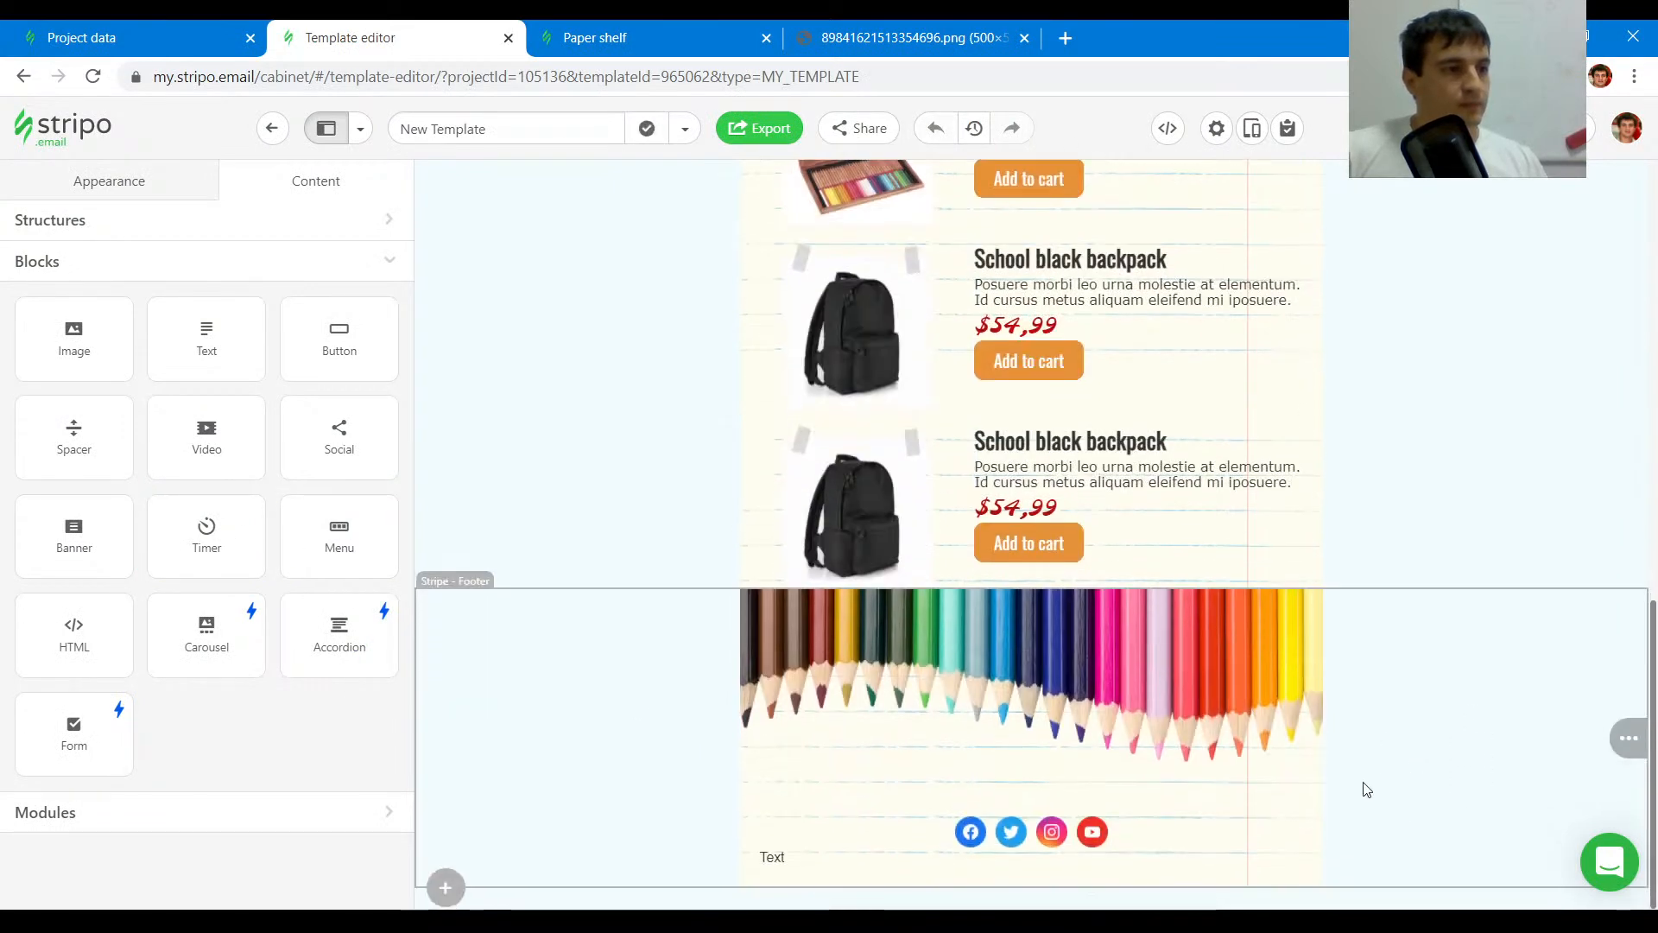
click(943, 800)
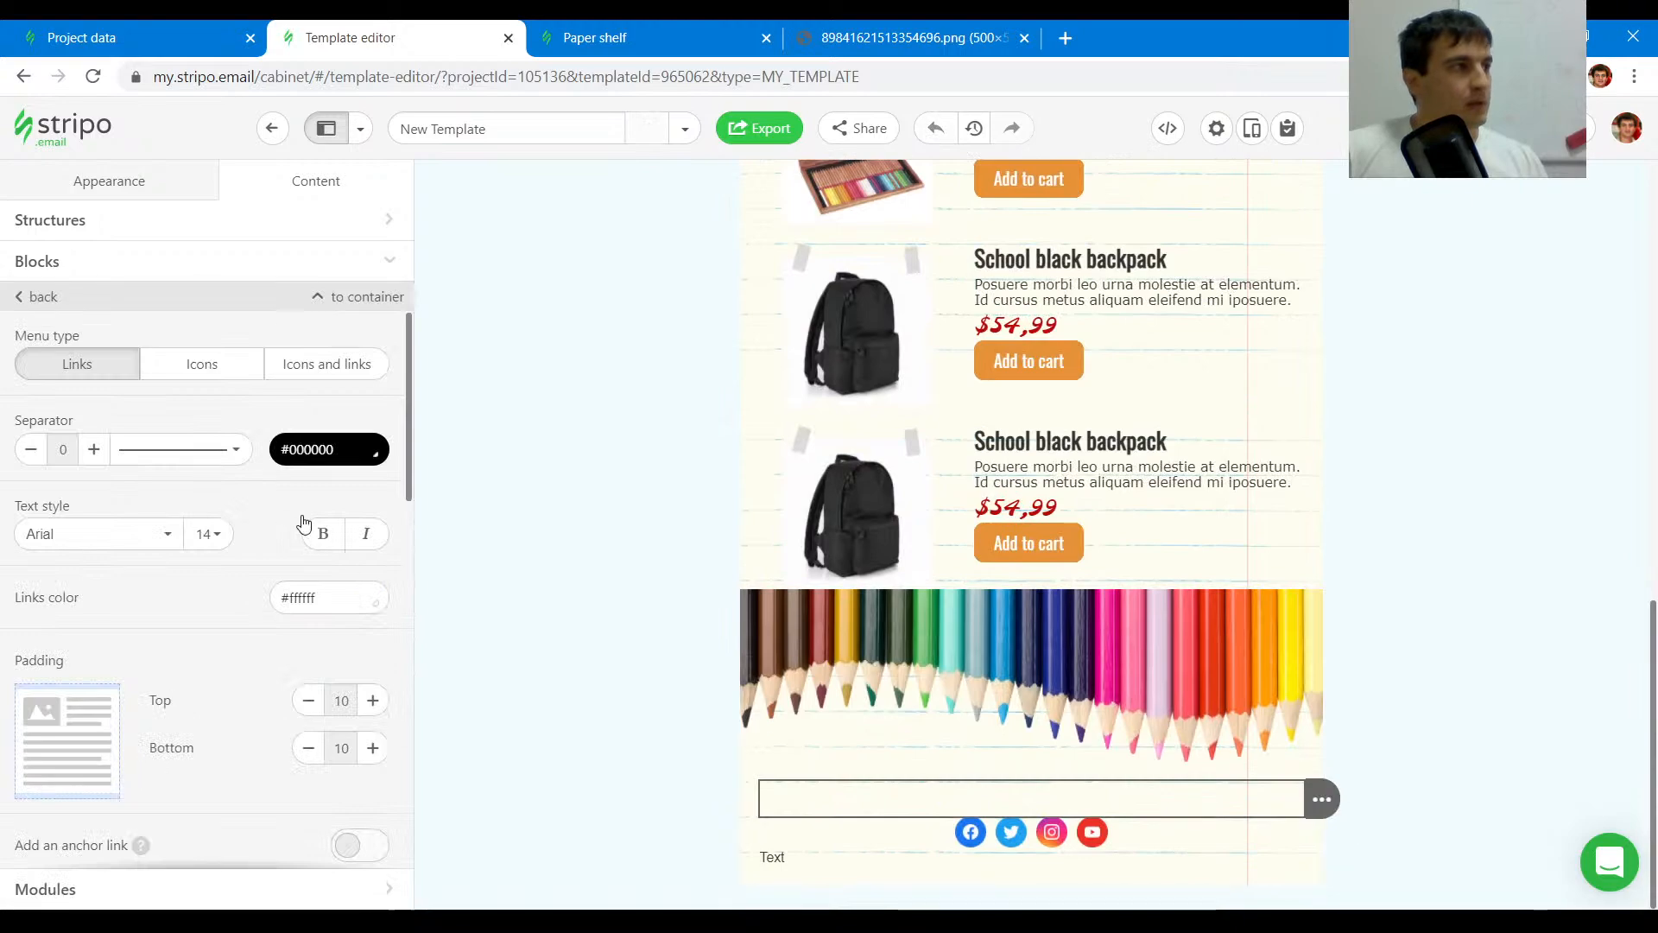
click(332, 595)
click(285, 748)
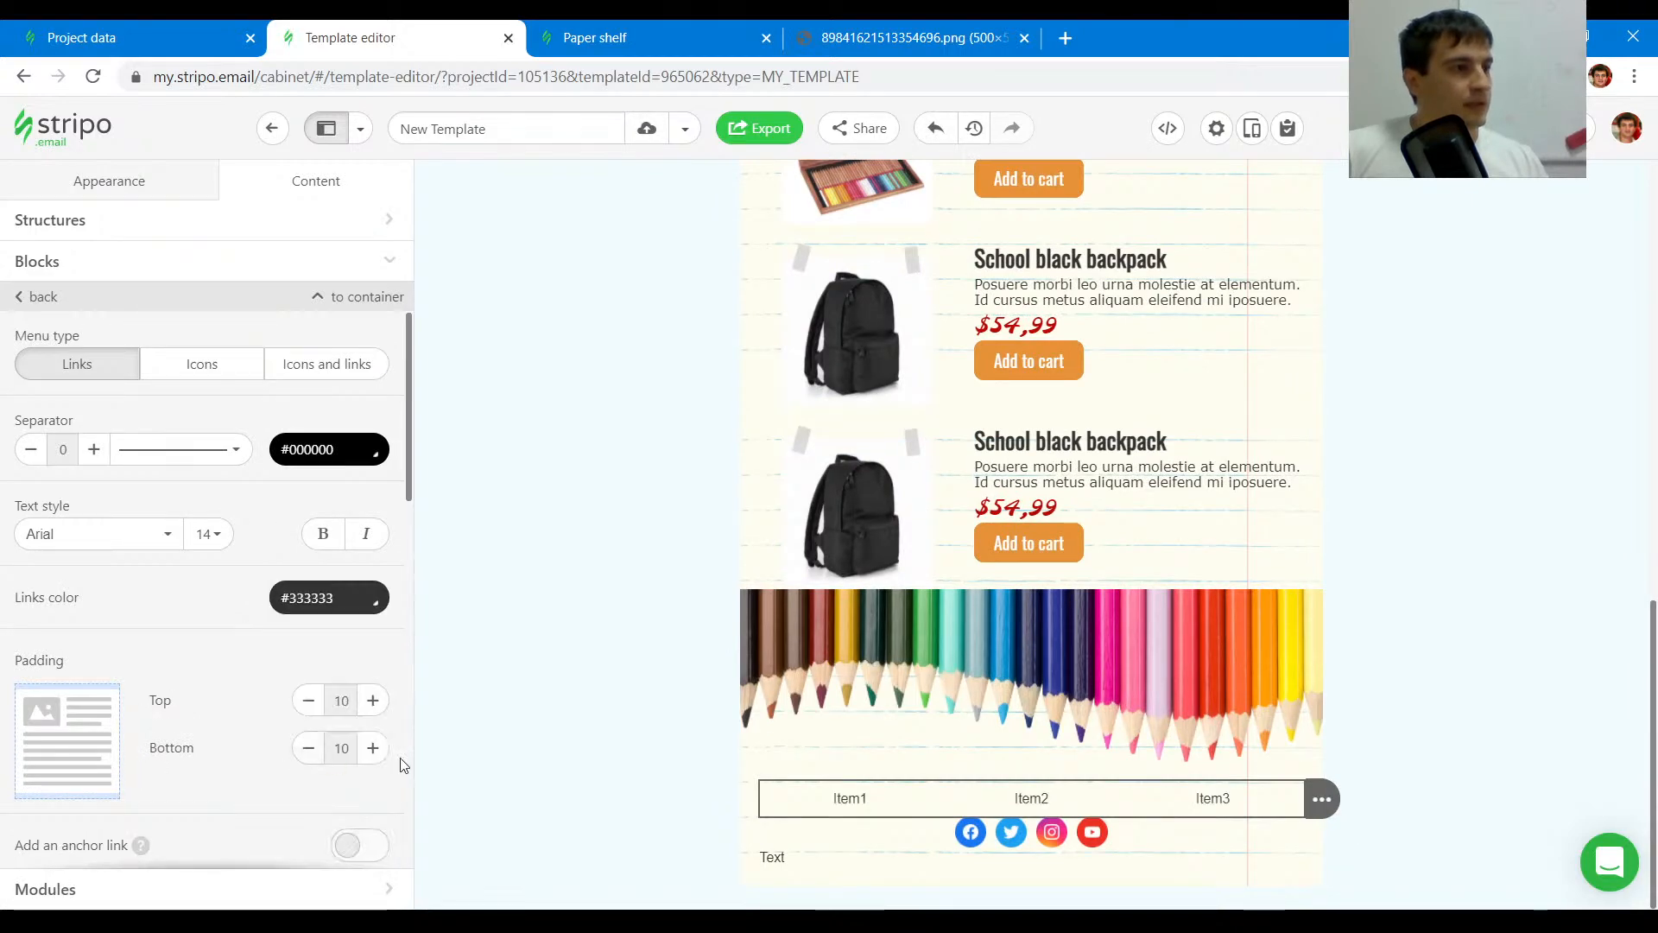
- Check the original footer menu's link style and change the menu links' font accordingly
click(688, 33)
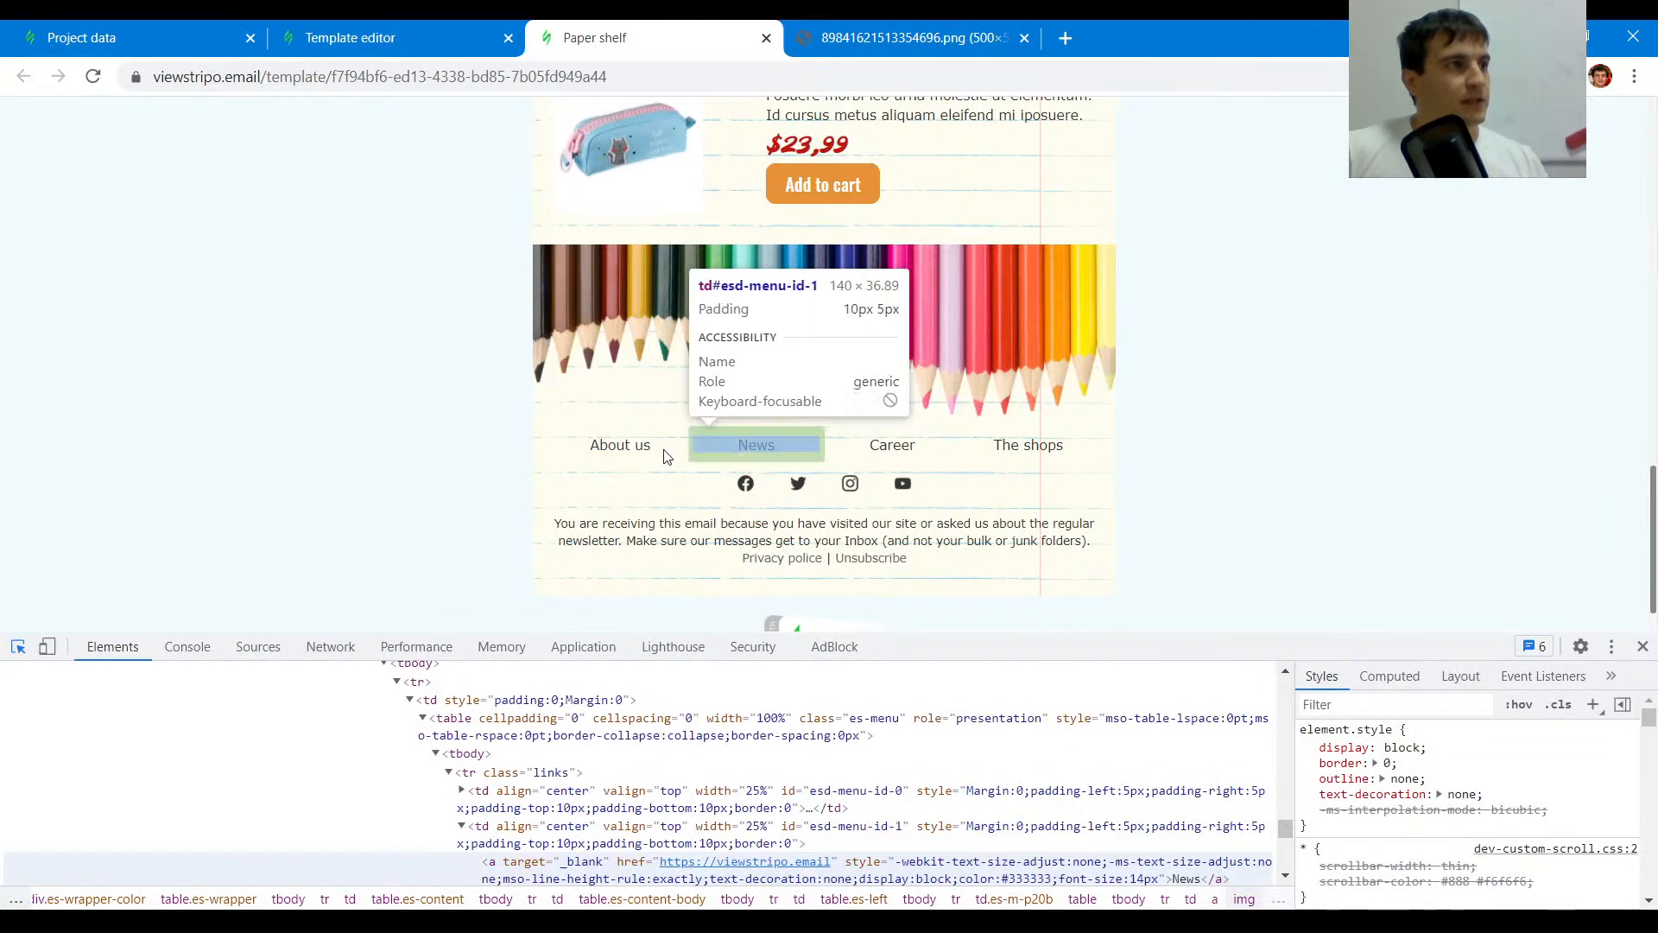
click(449, 33)
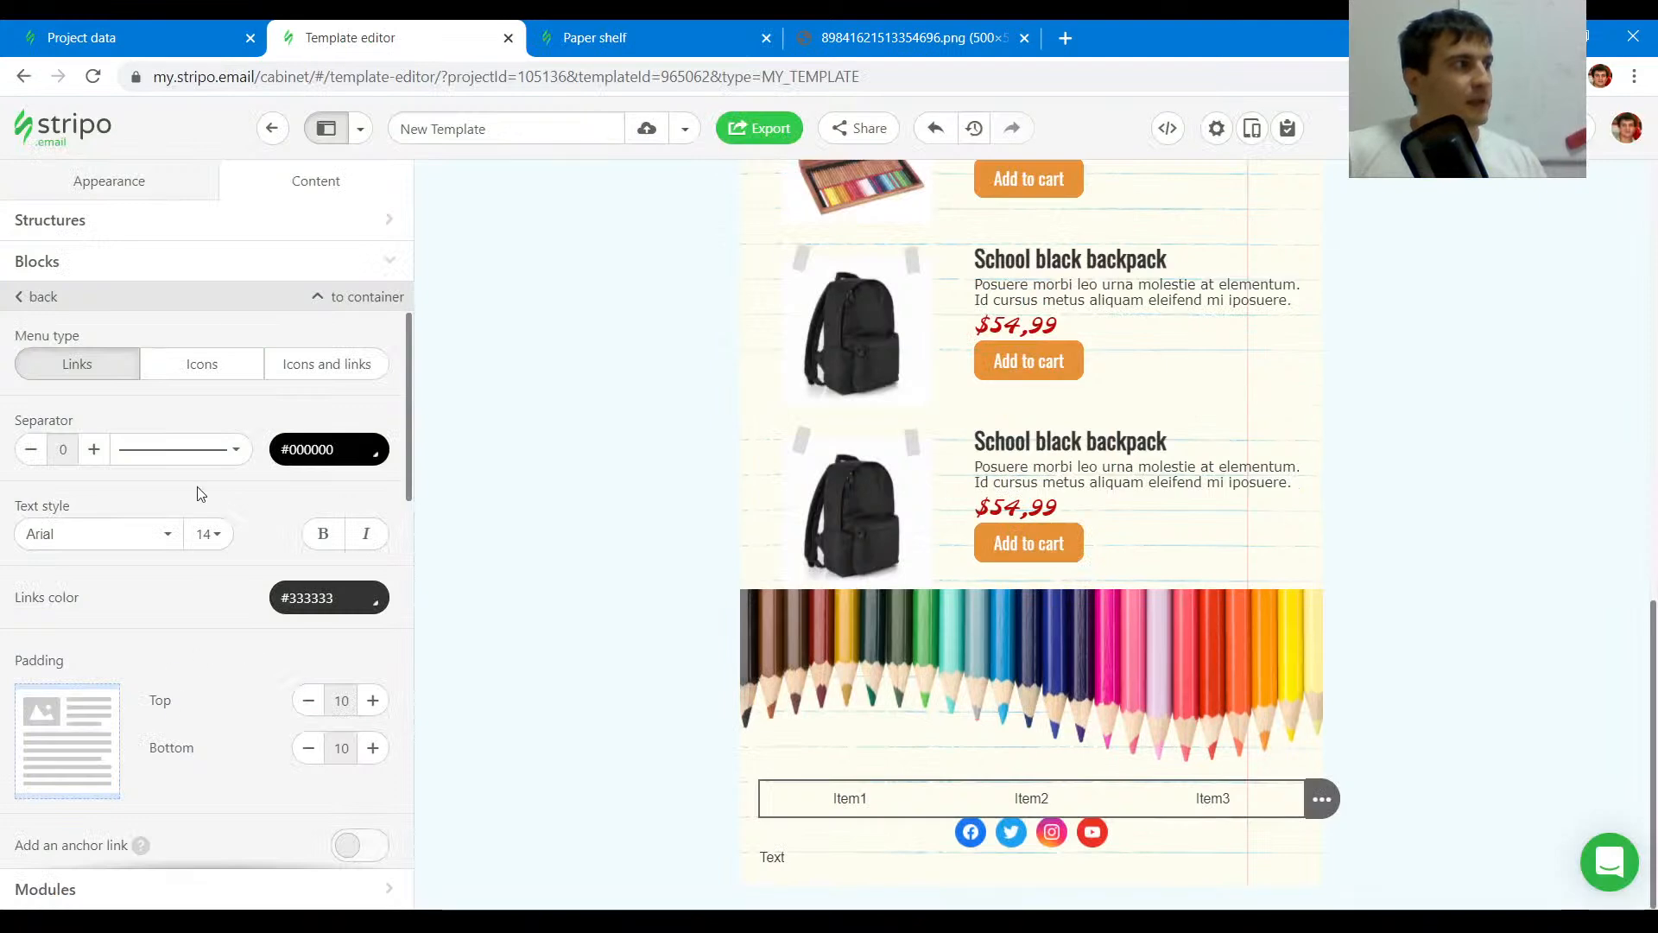
click(146, 546)
scroll(99, 717, down, 3)
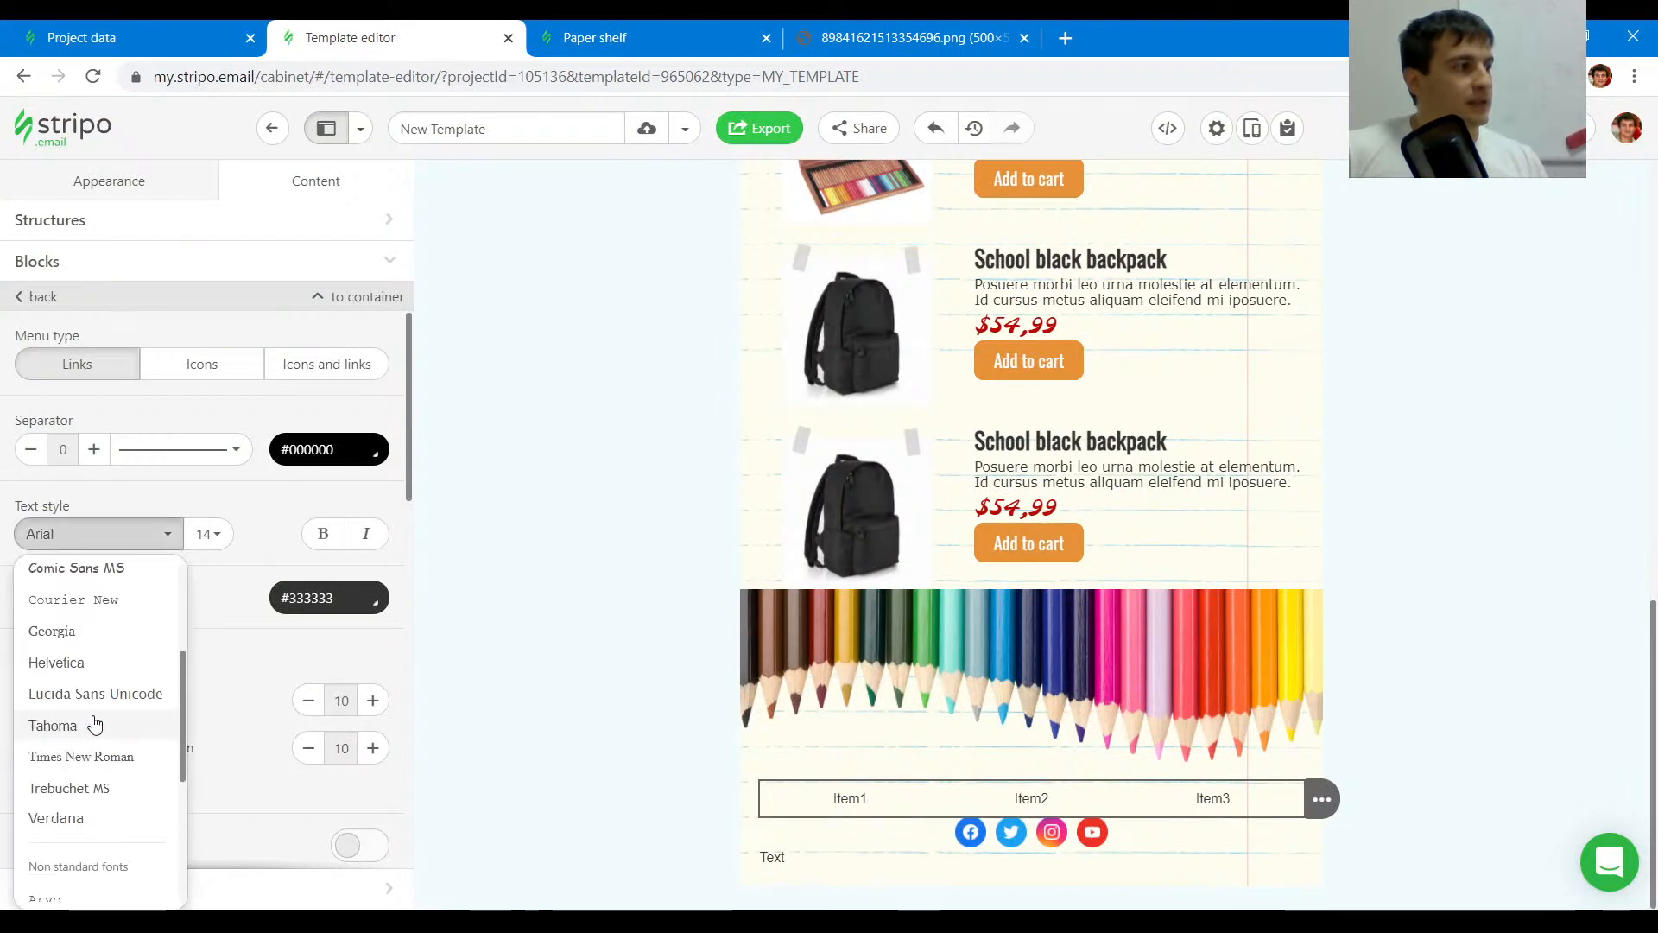
click(73, 710)
scroll(223, 672, down, 10)
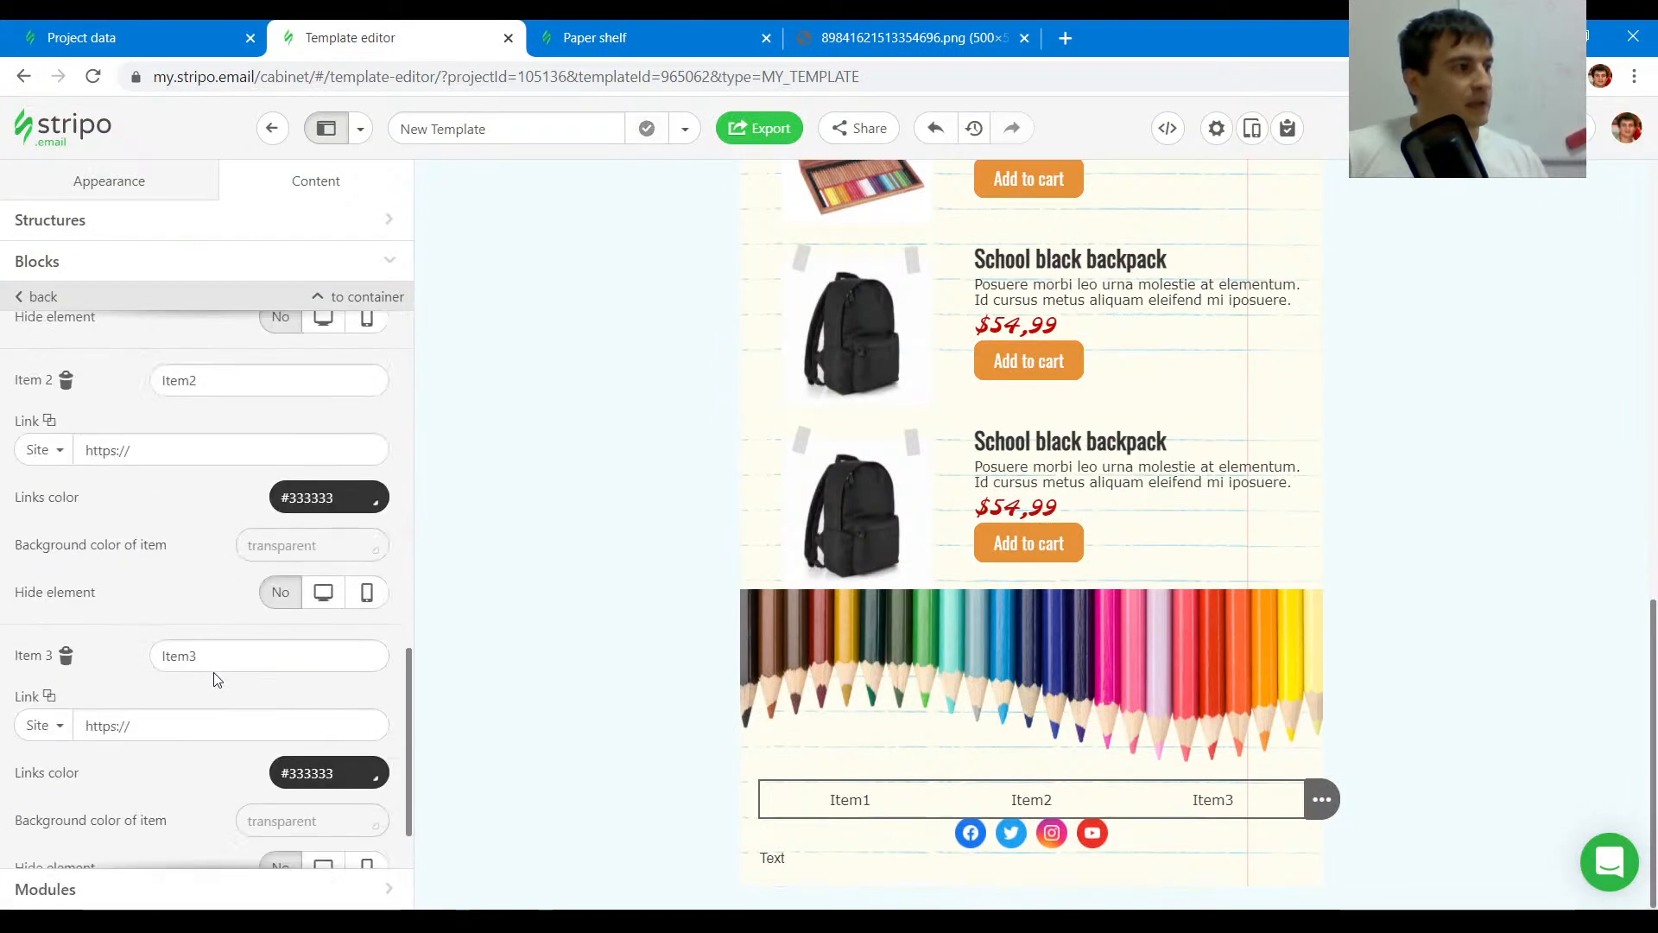
click(215, 842)
click(677, 29)
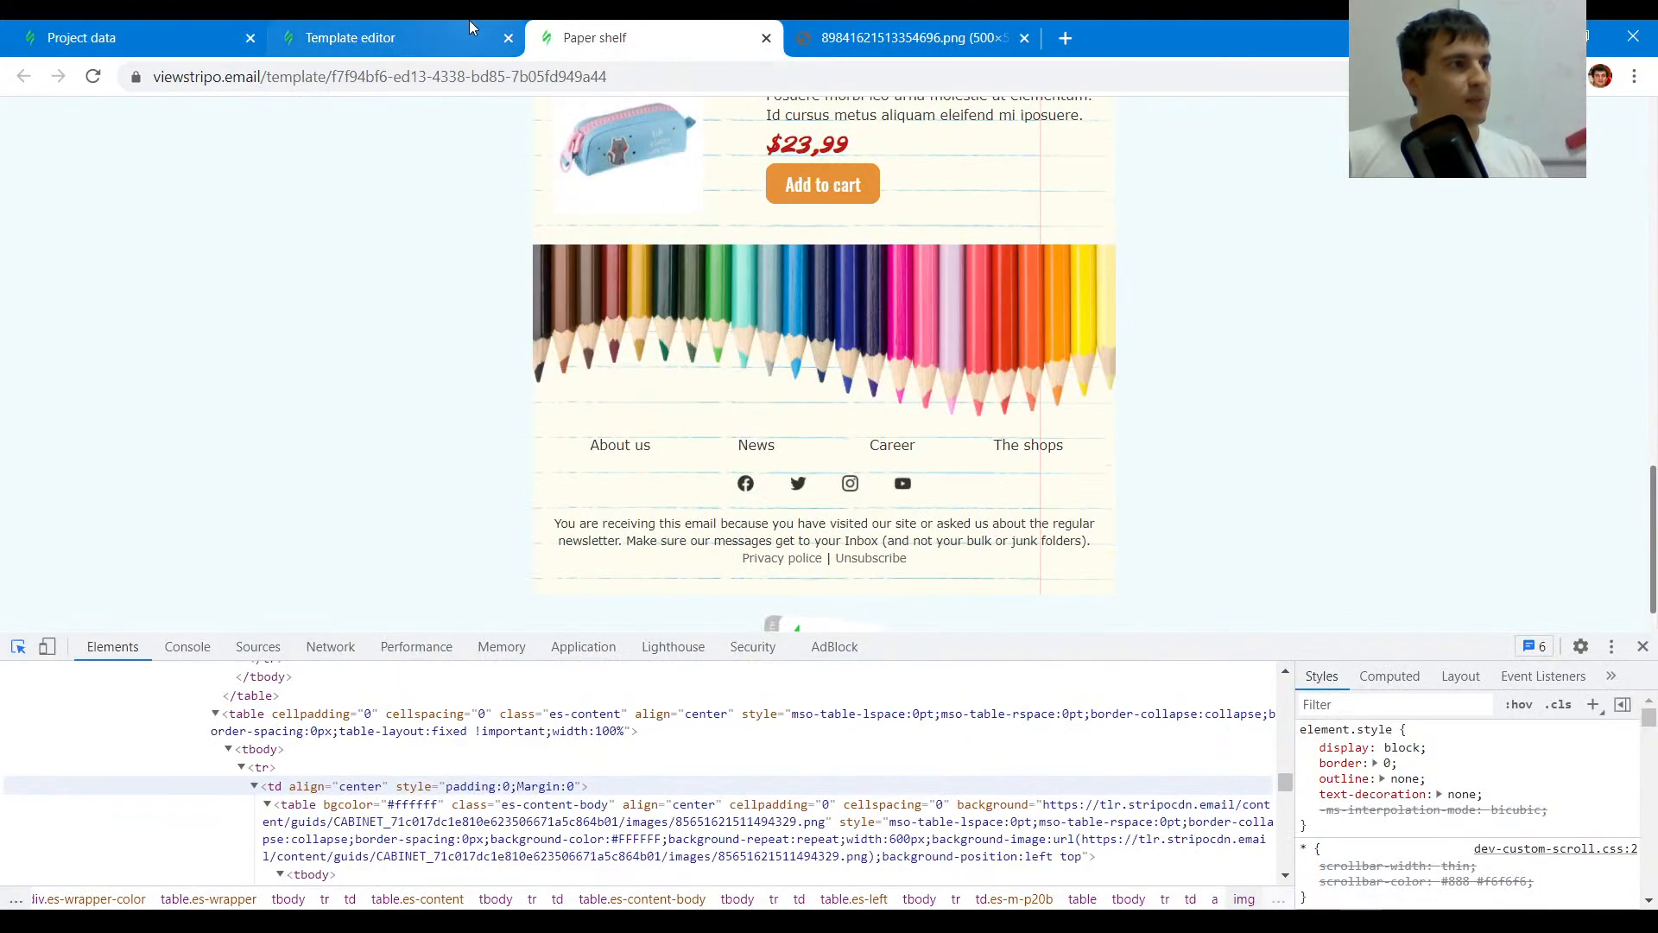
- Rename the four menu items to About us, News, Career and the shops
click(469, 19)
scroll(171, 612, up, 5)
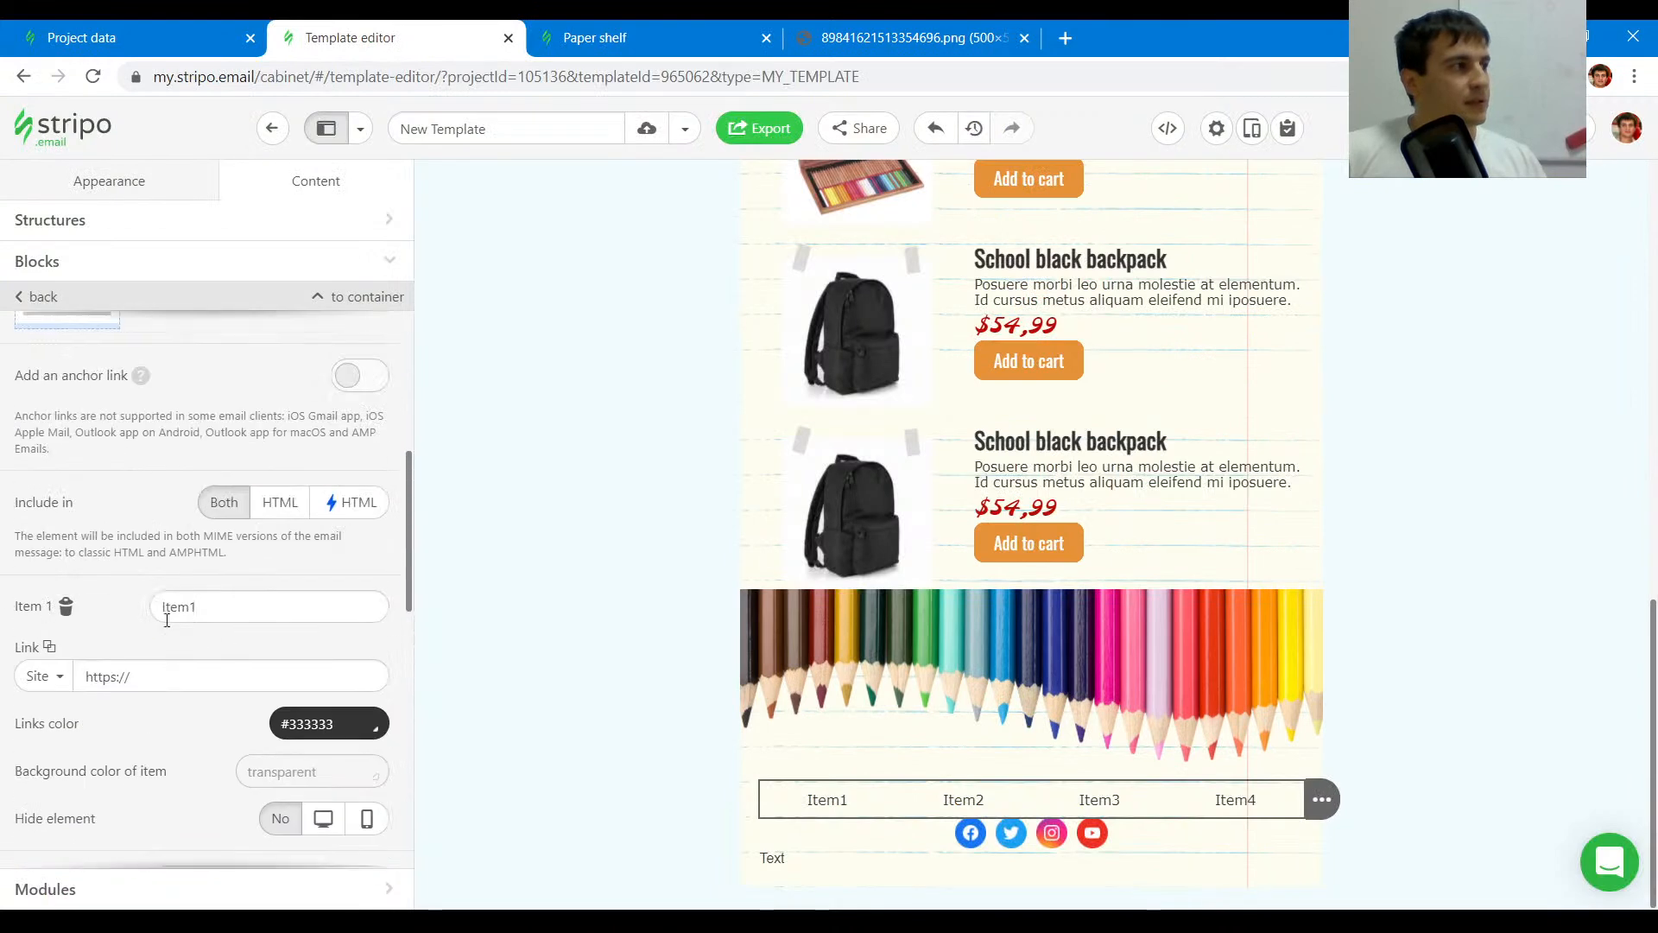
double_click(229, 606)
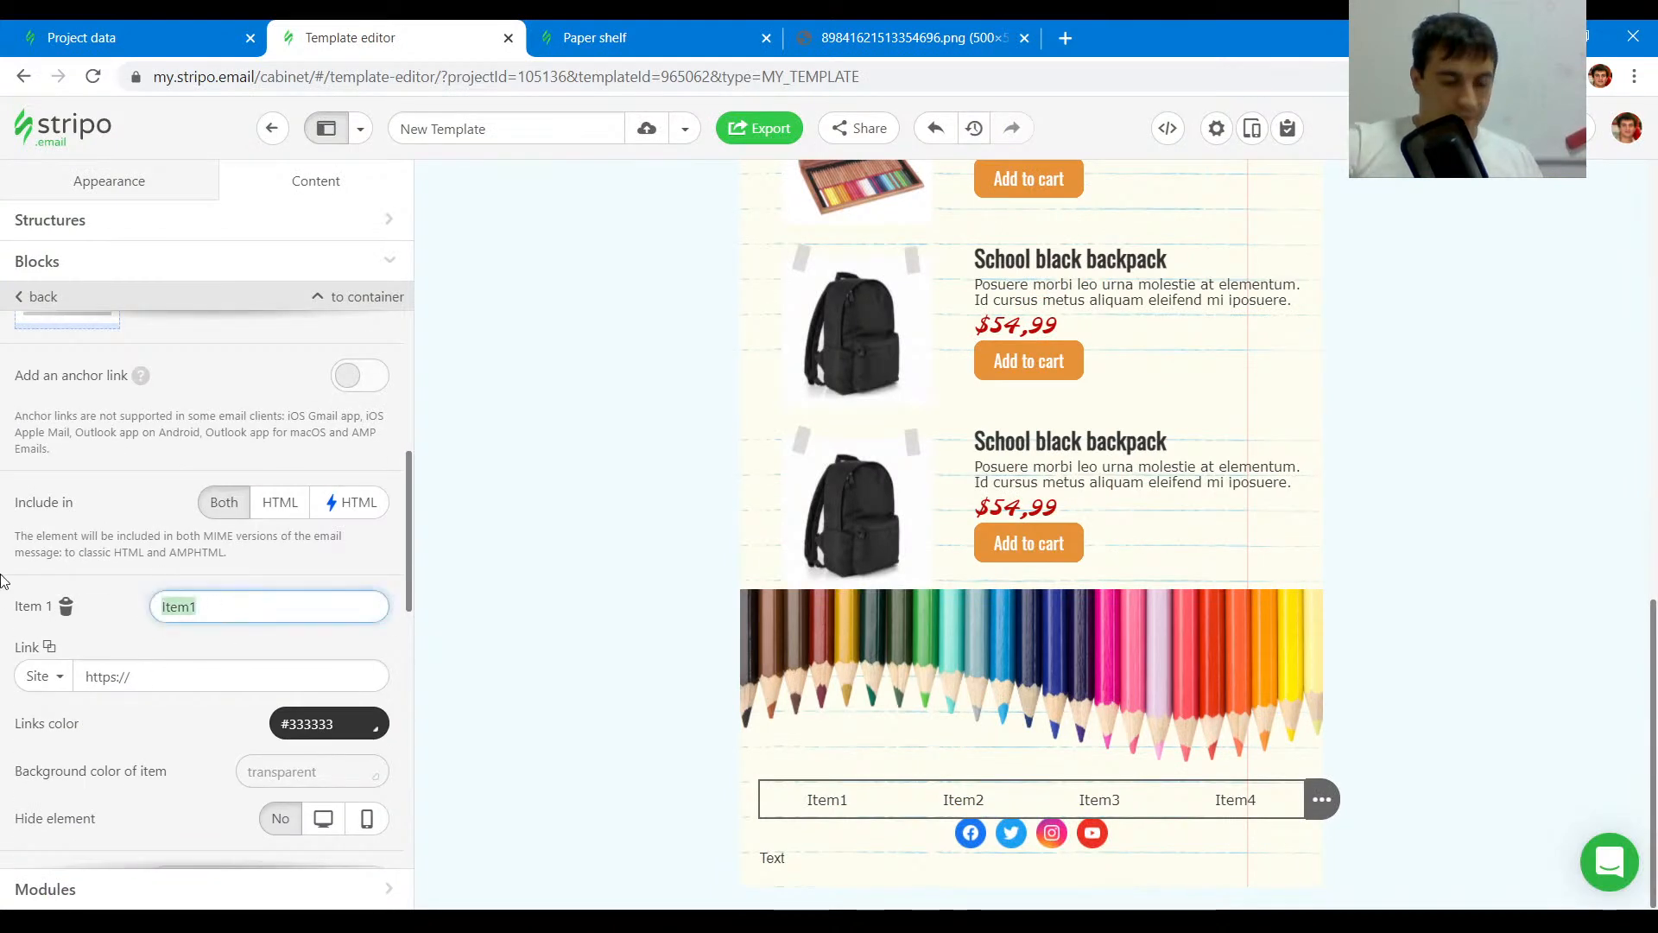
text(About us)
scroll(137, 637, down, 6)
drag(197, 343, 102, 340)
text(Ne)
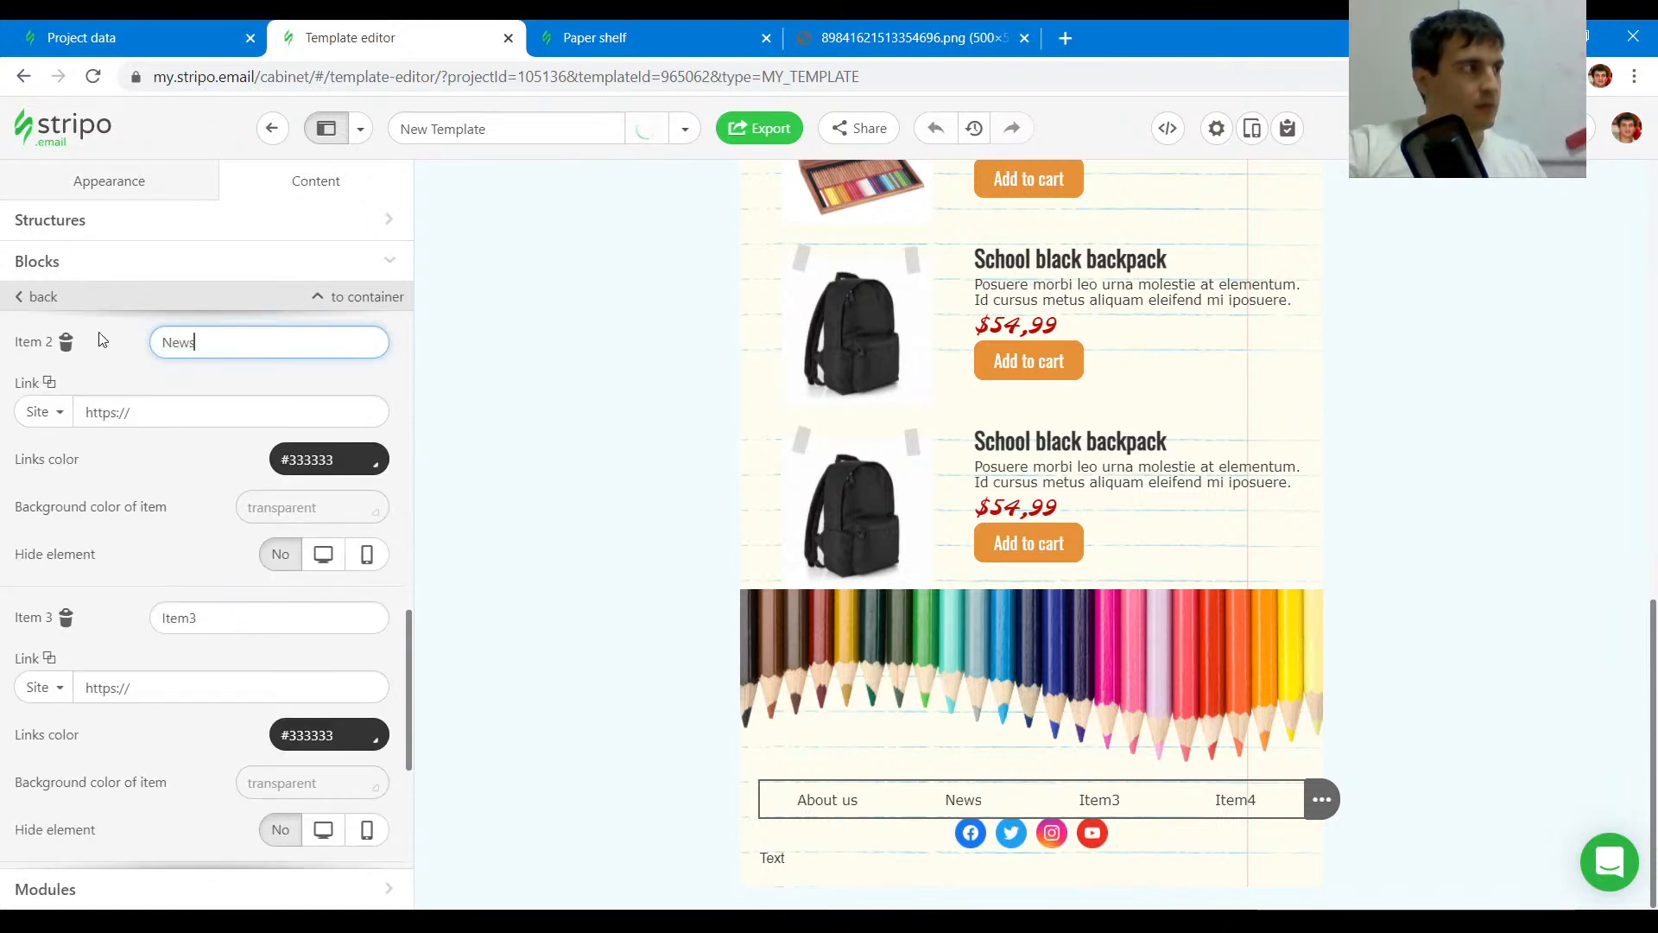
text(ws)
key(Tab)
text(Career)
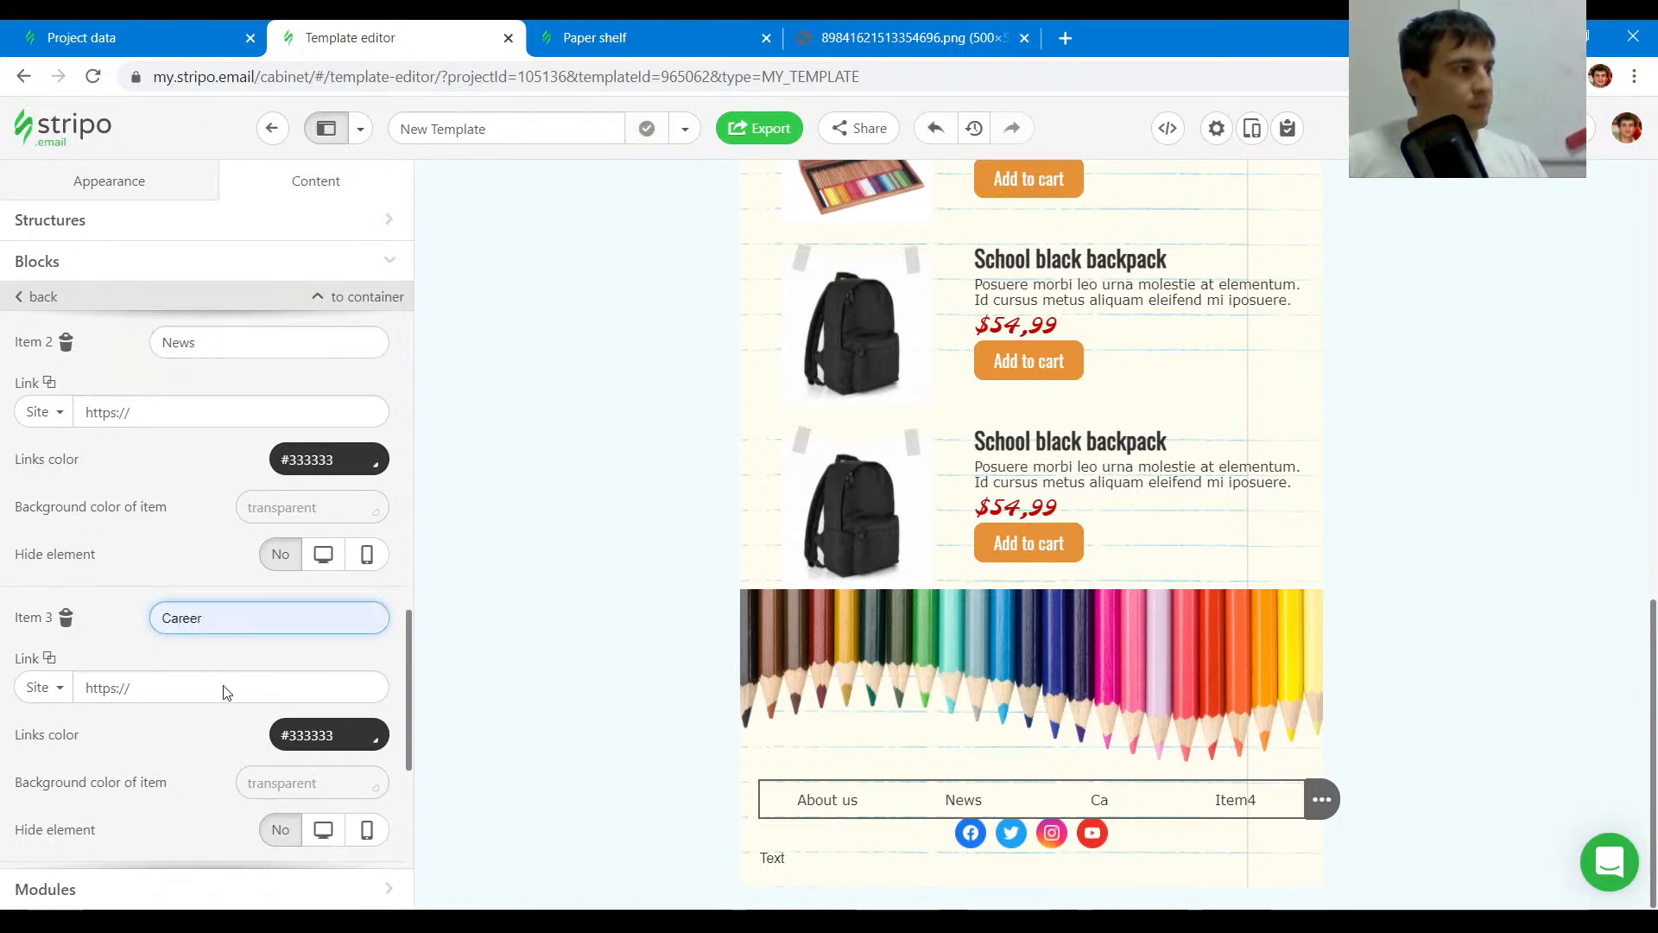
scroll(225, 571, down, 3)
double_click(222, 572)
click(682, 30)
click(518, 34)
text(Th)
click(270, 623)
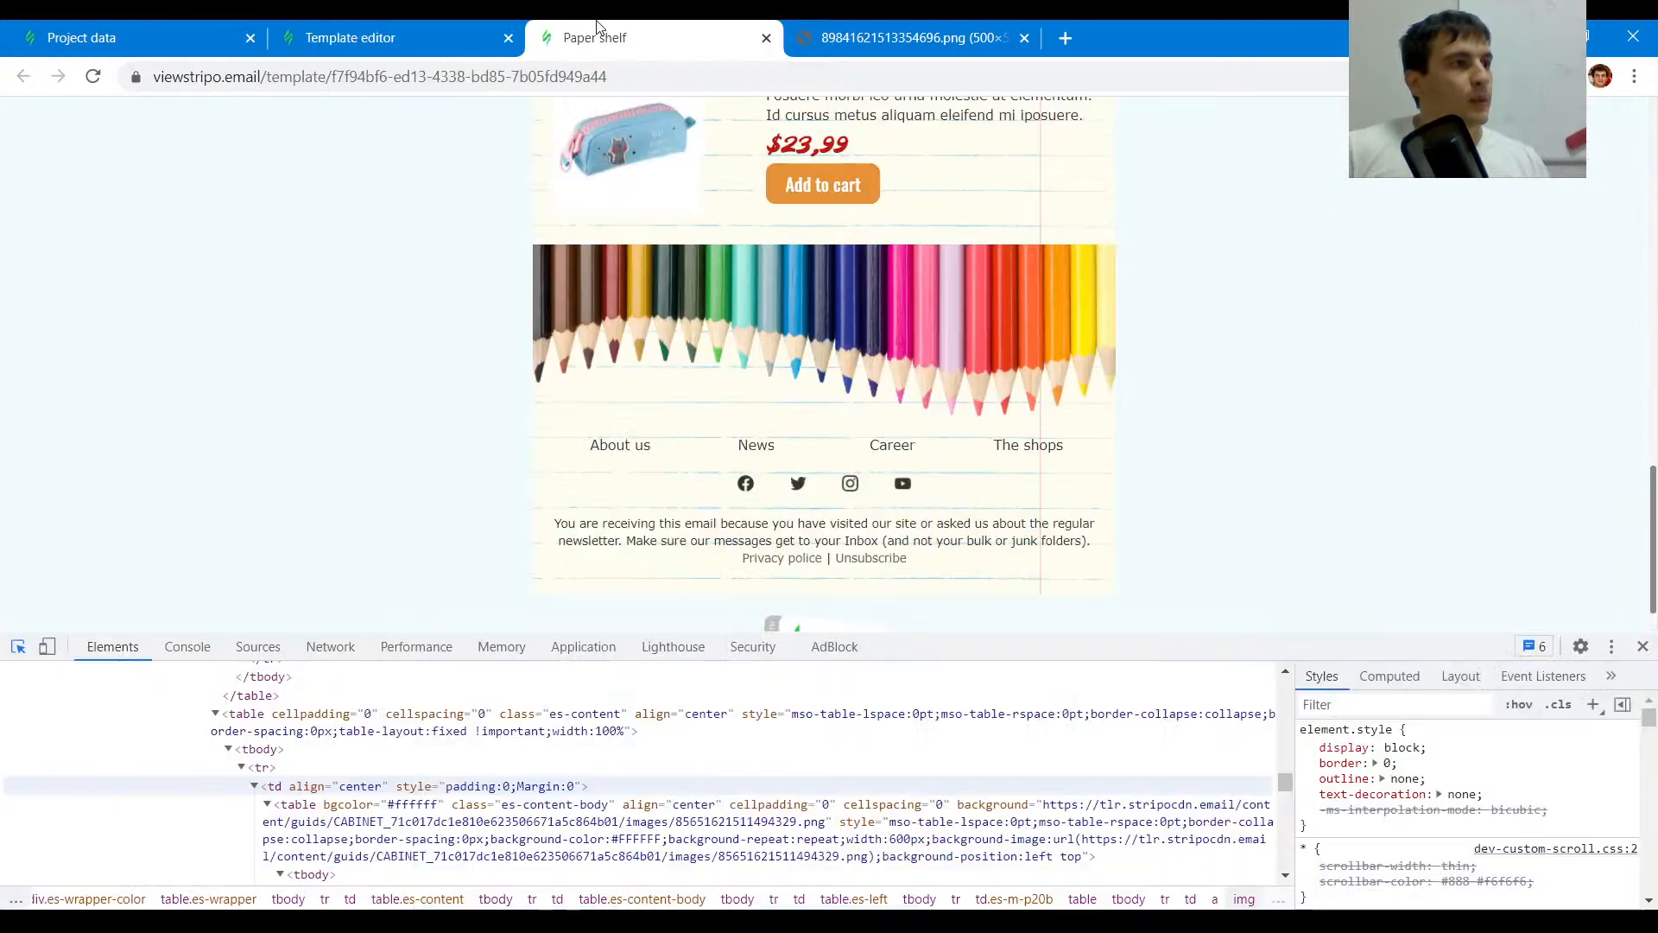
- Compare with the original footer and set the footer structure's top padding to 10 px
click(596, 37)
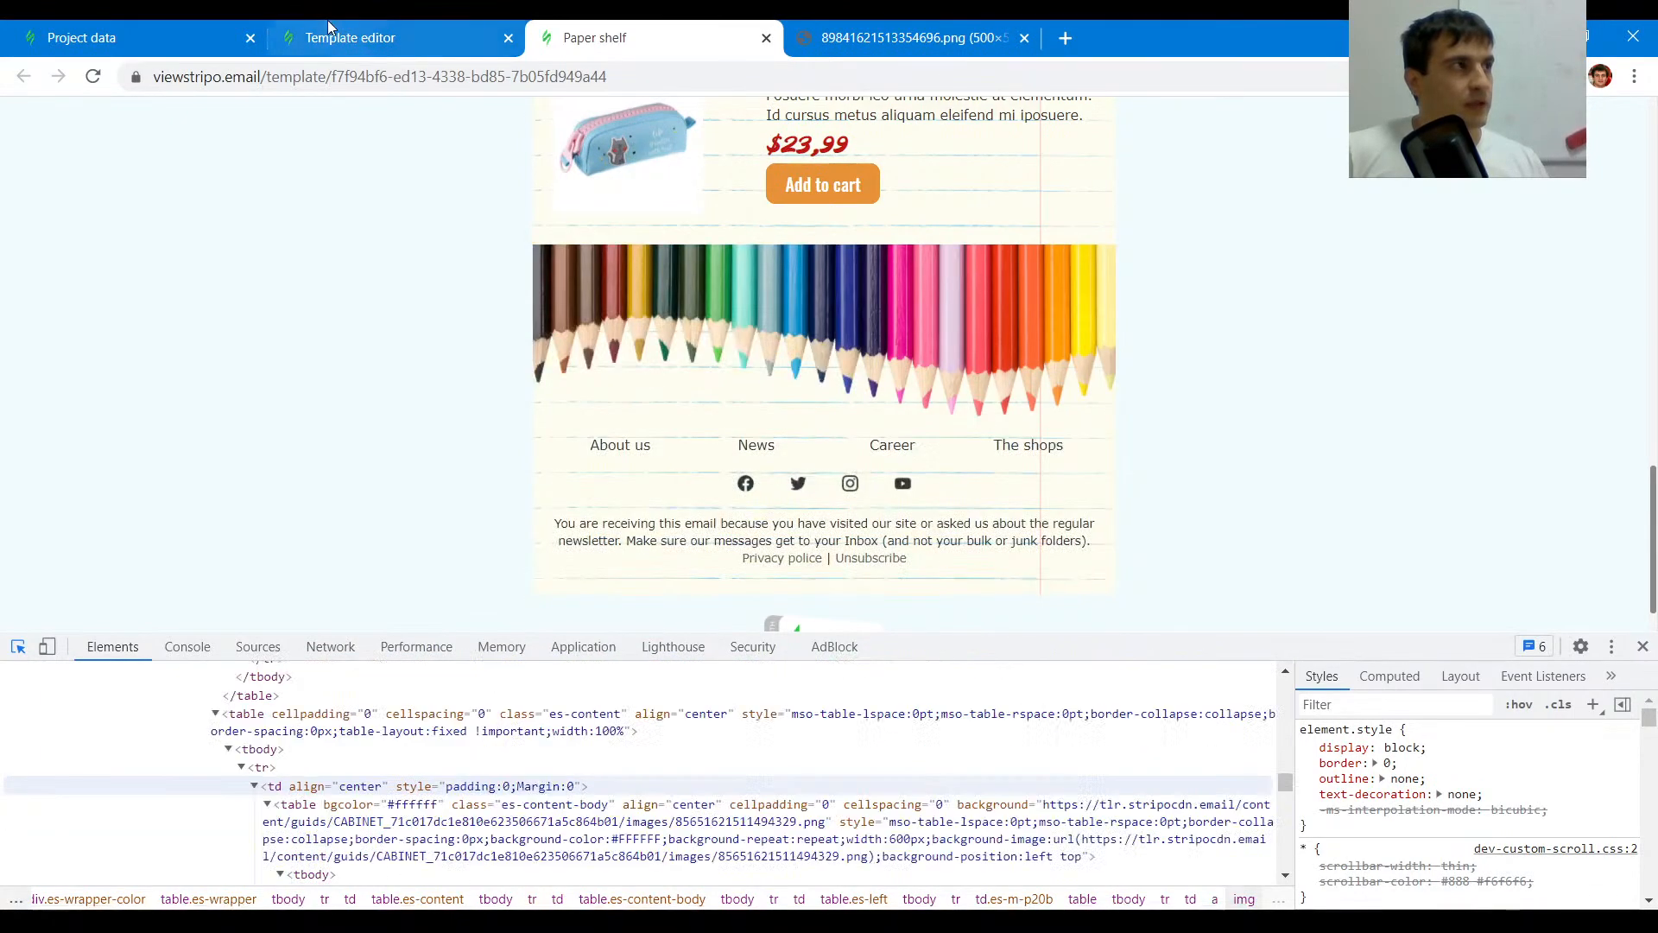
click(350, 37)
click(774, 779)
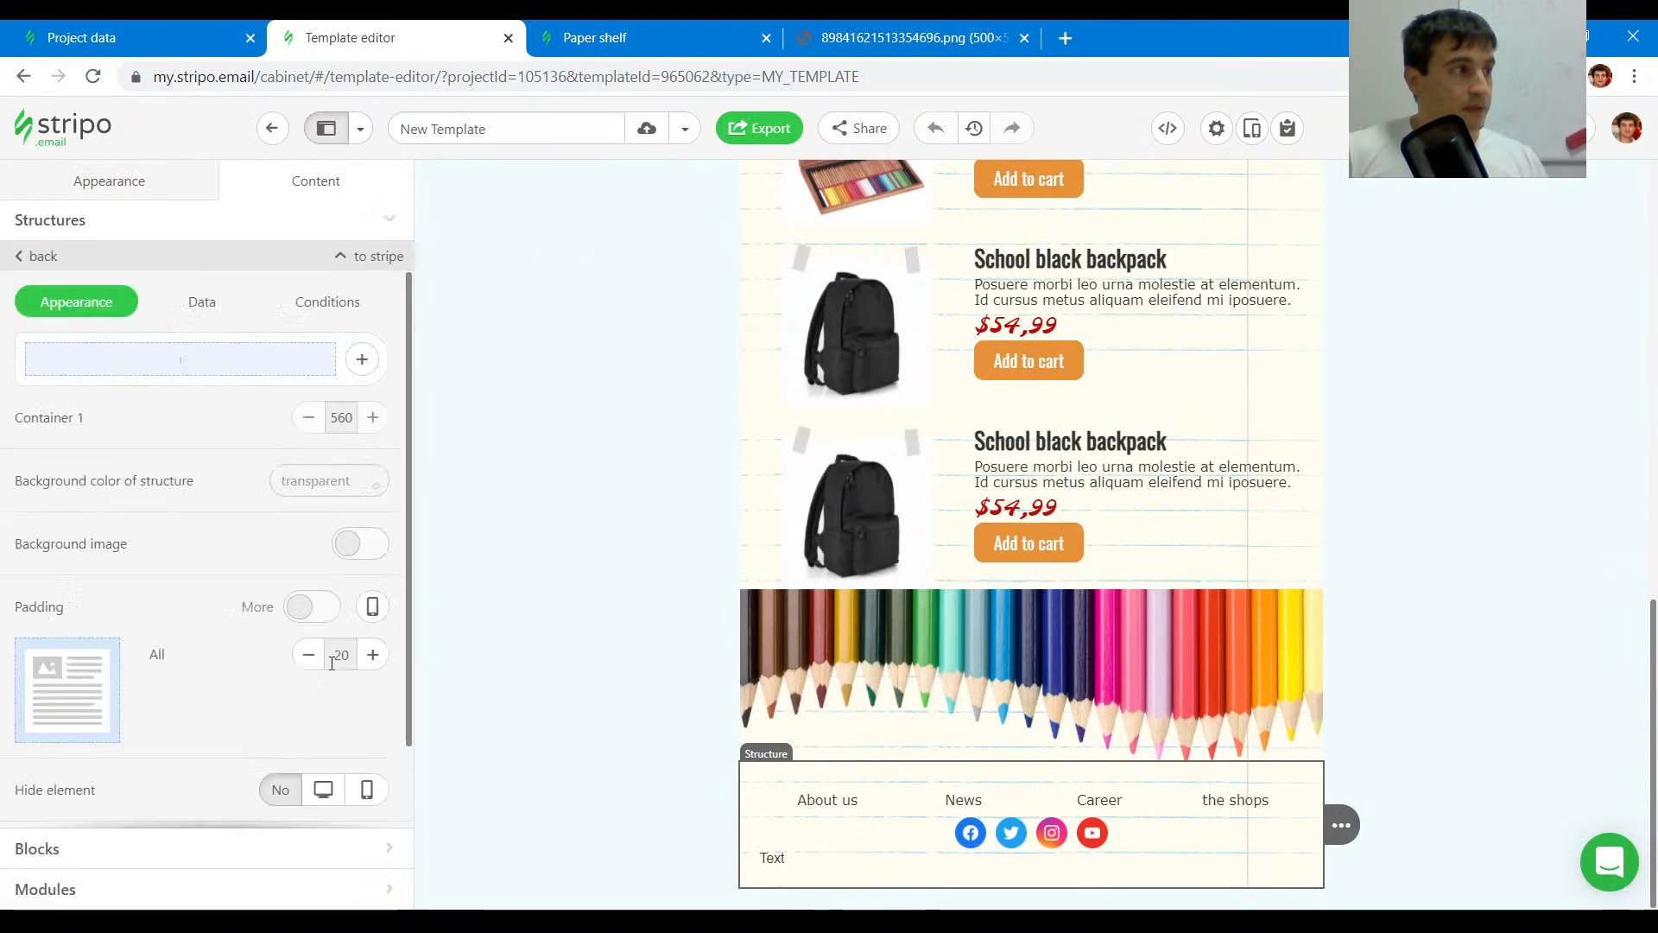
click(312, 514)
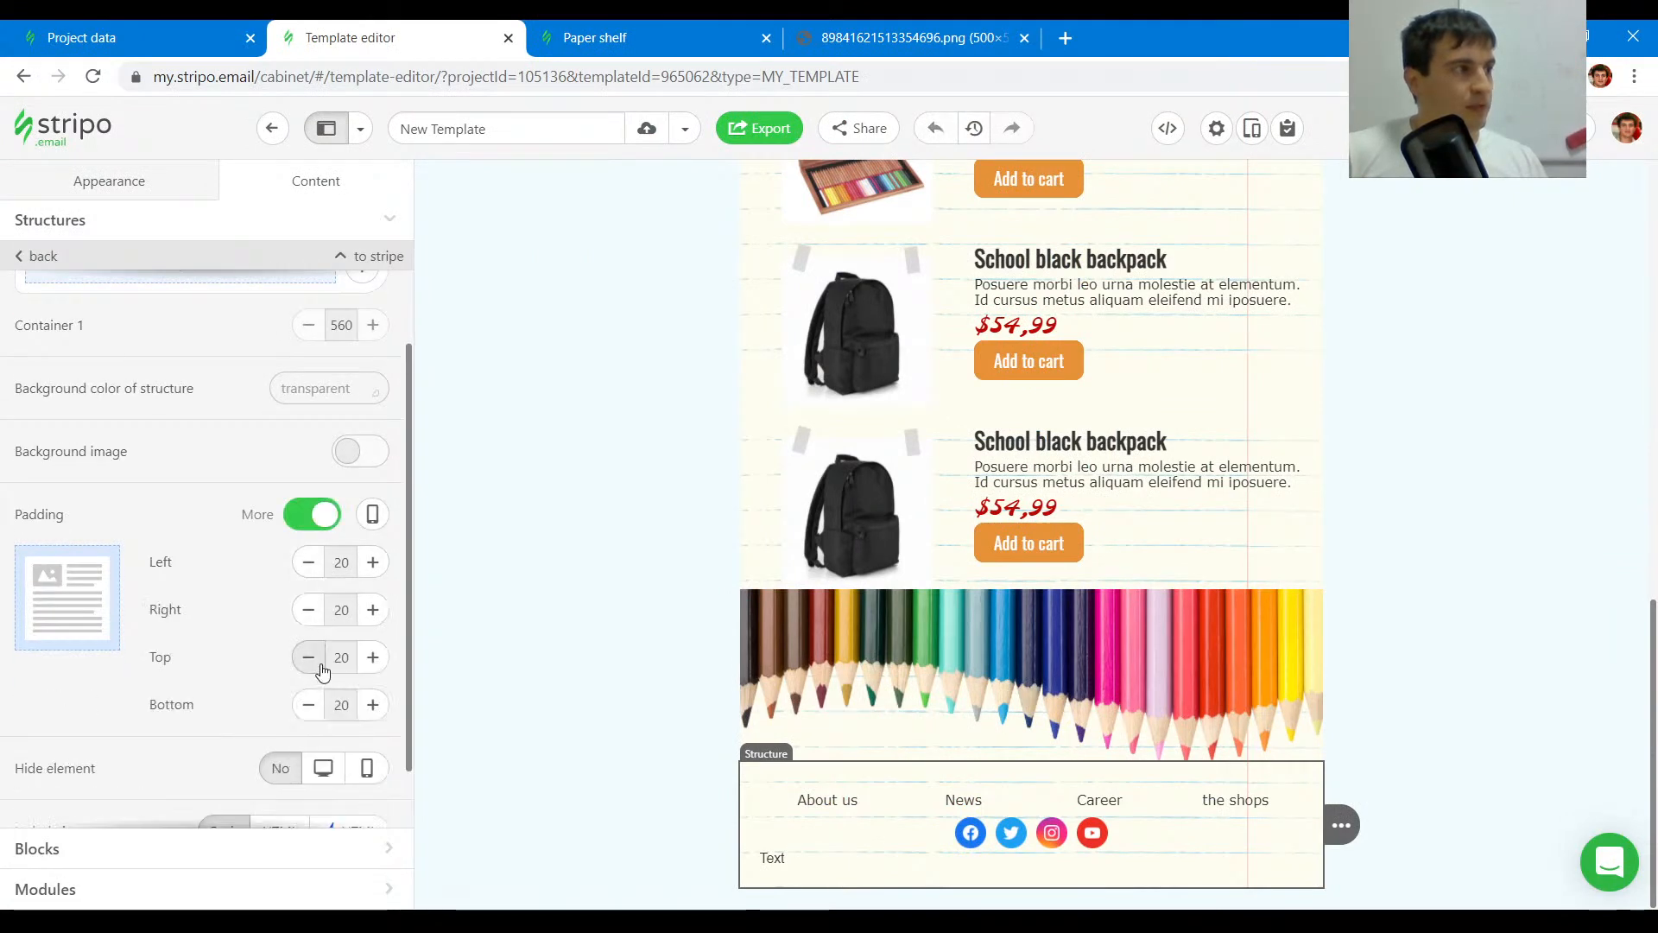
click(308, 657)
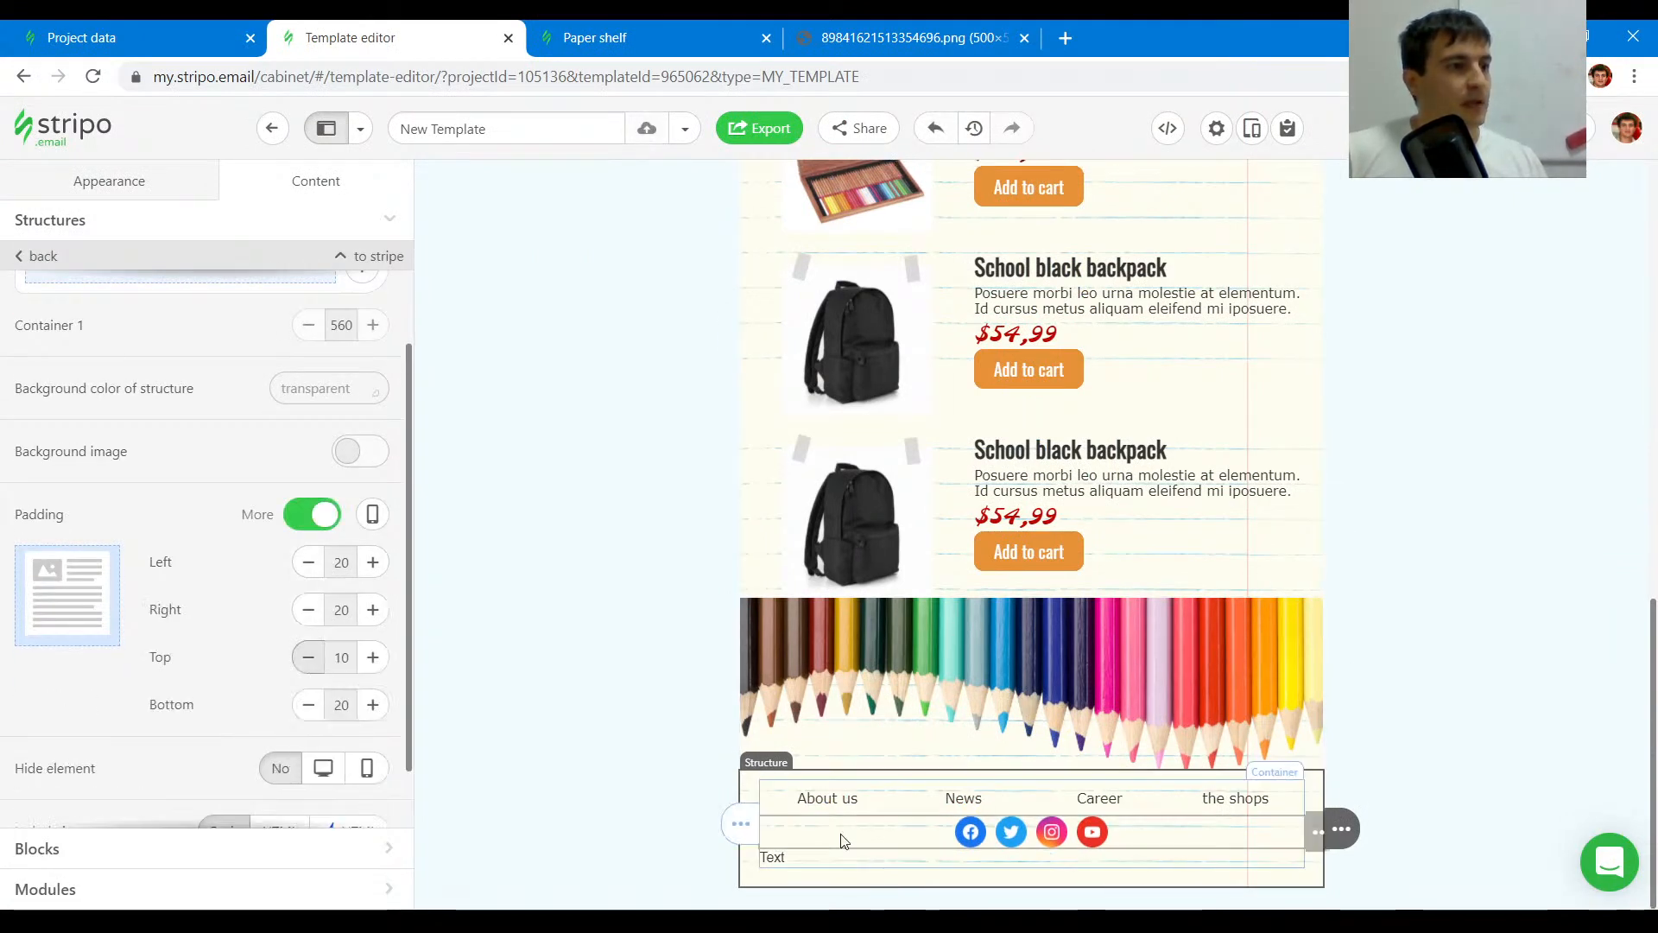
- Copy the disclaimer text from the original footer and paste it into the footer text block
click(725, 37)
click(982, 561)
drag(937, 562, 547, 529)
drag(912, 563, 557, 528)
key(ctrl+c)
click(350, 38)
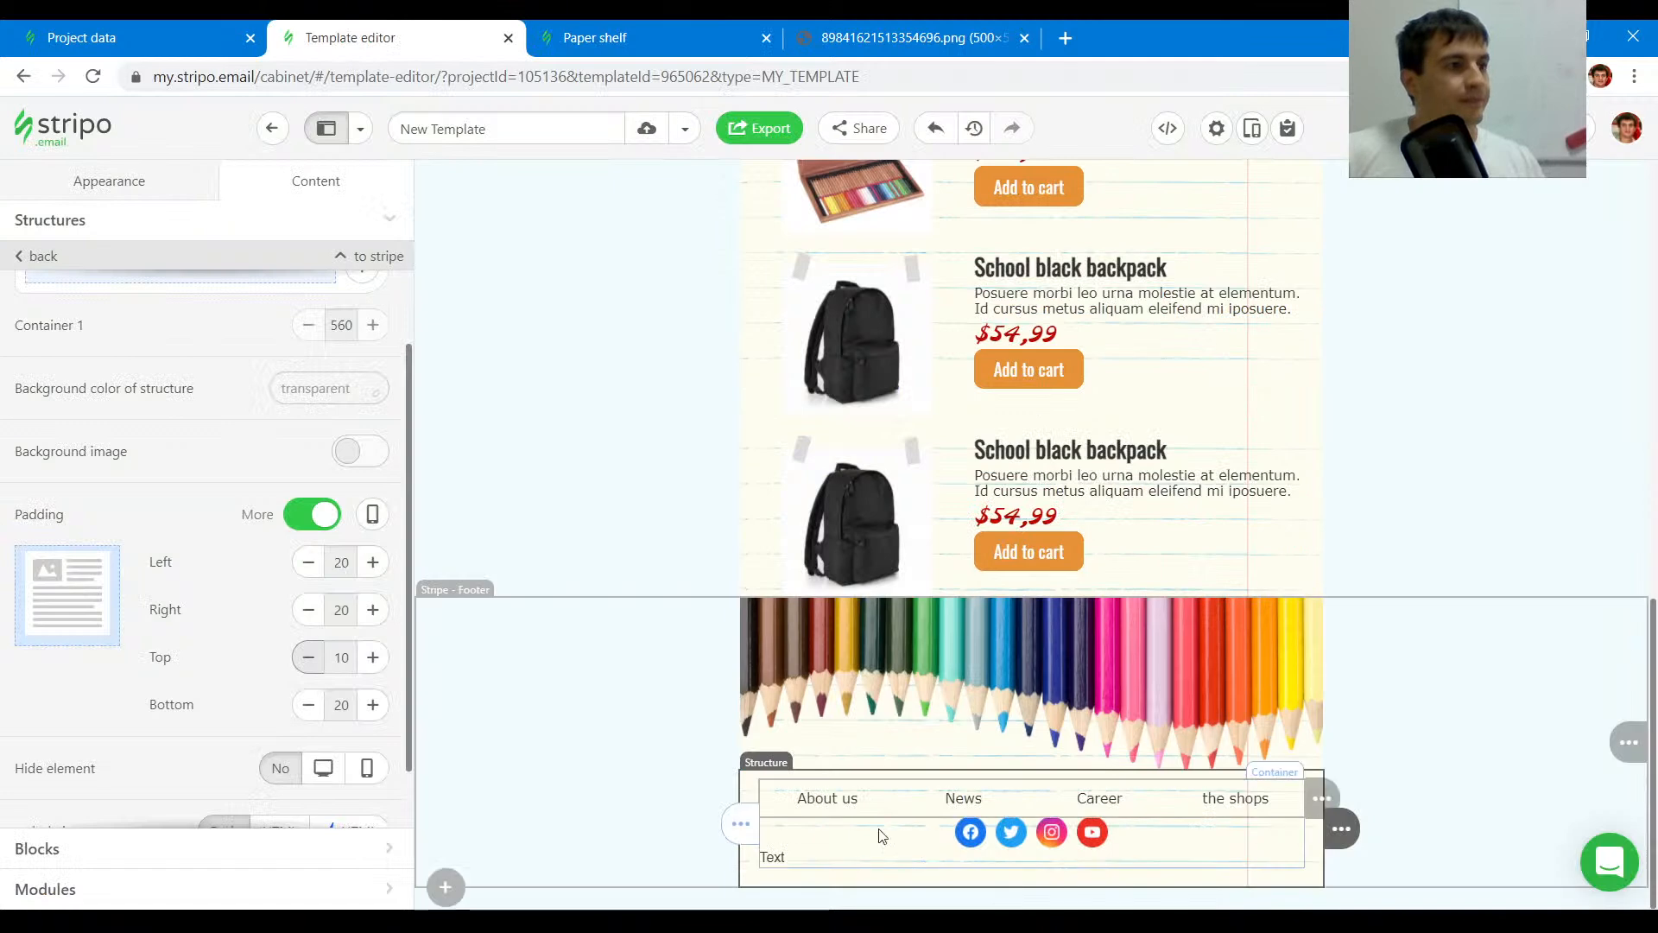
double_click(861, 852)
key(ctrl+v)
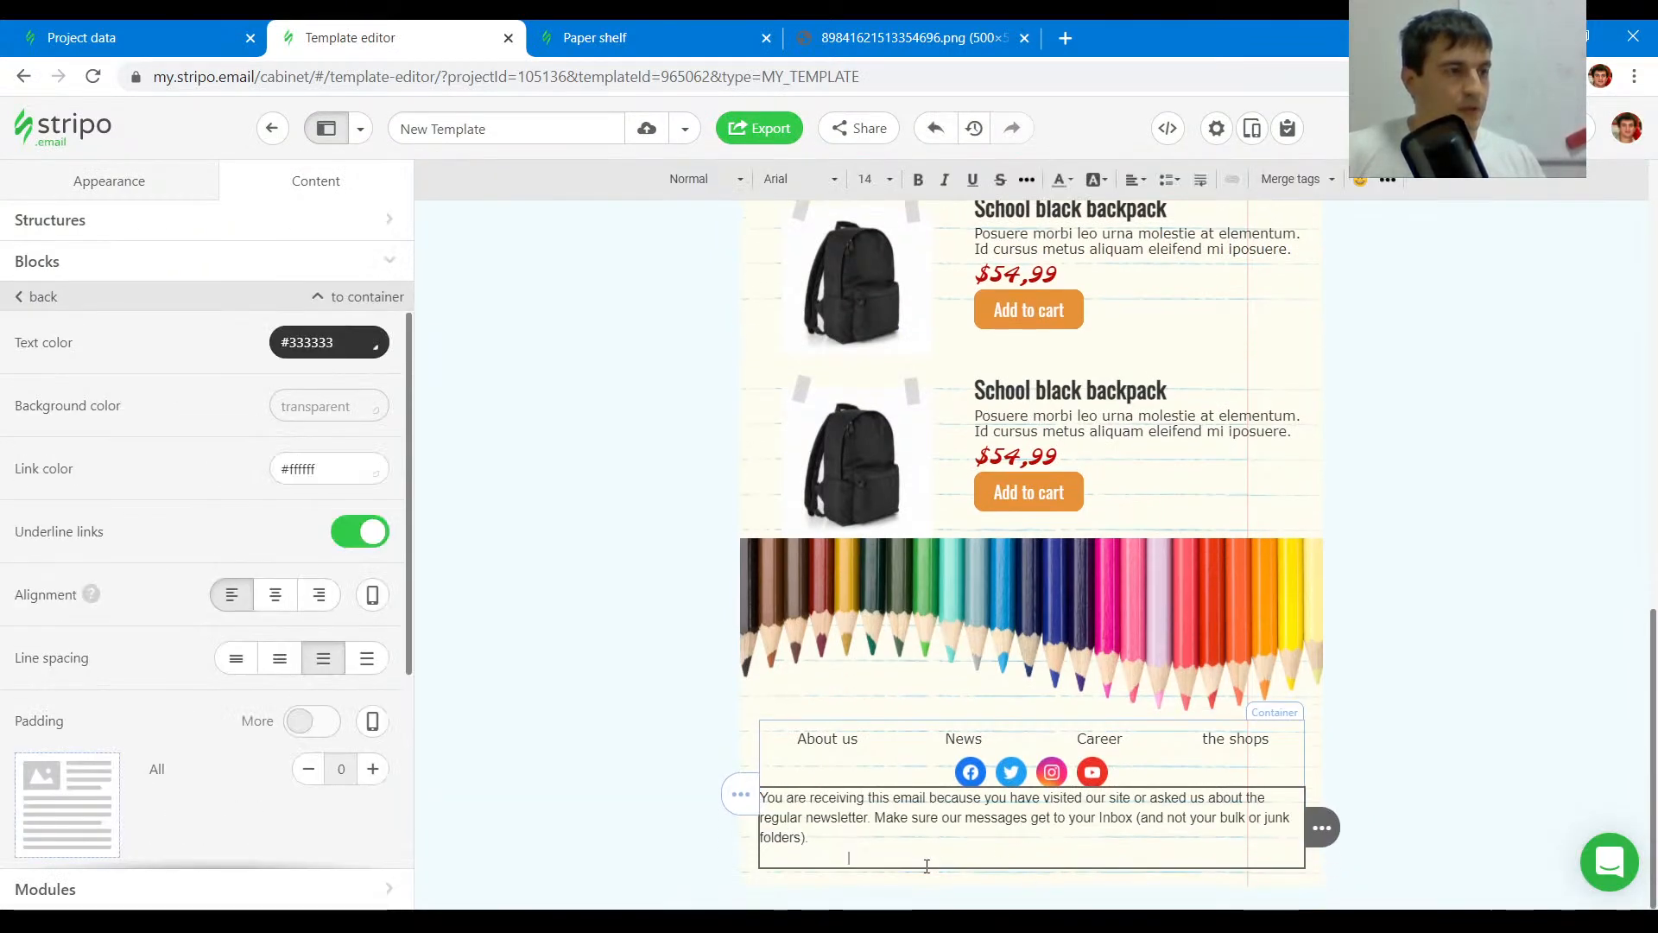
- Set the footer text block's link color to #666666
drag(938, 862, 750, 789)
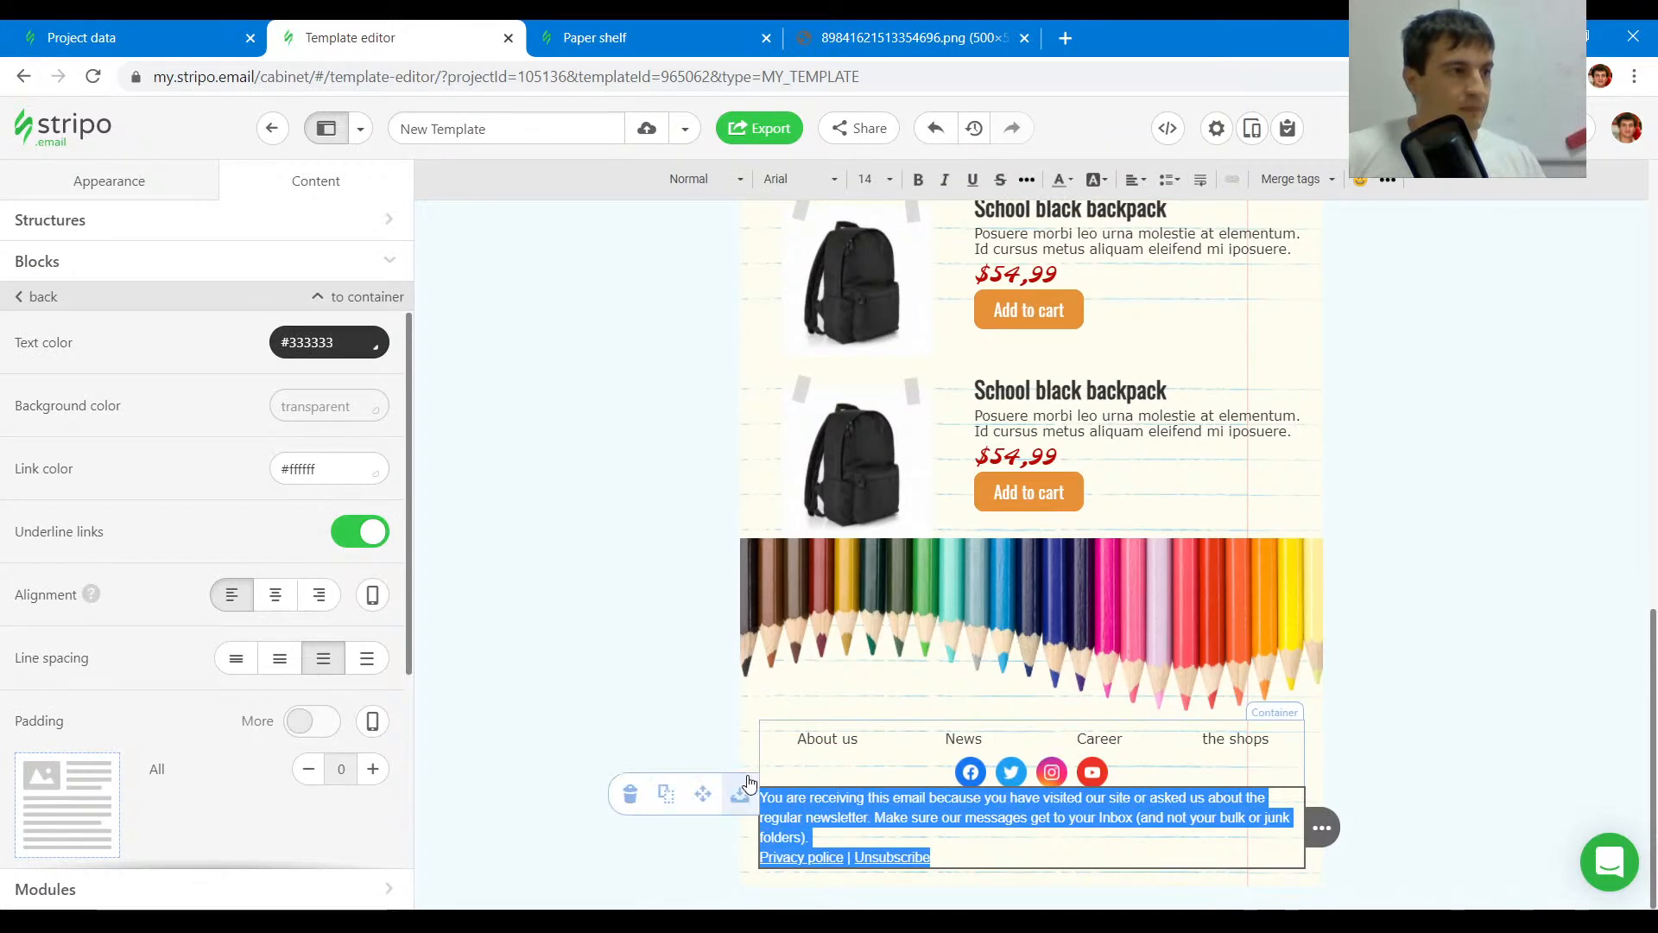
click(967, 851)
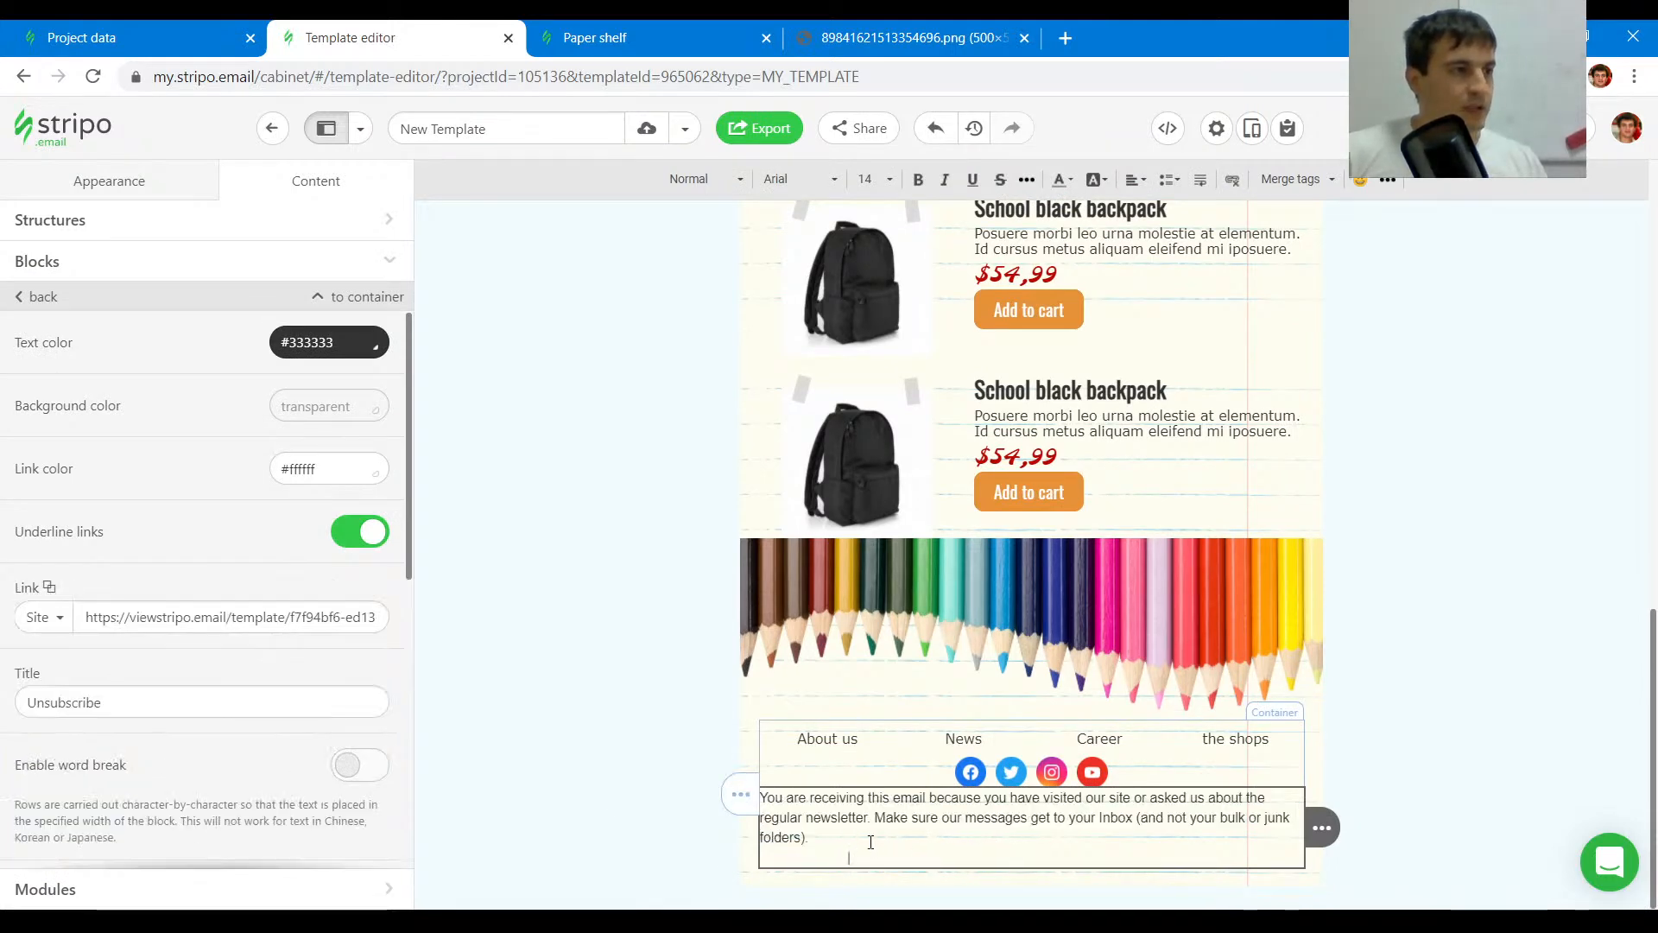
click(335, 466)
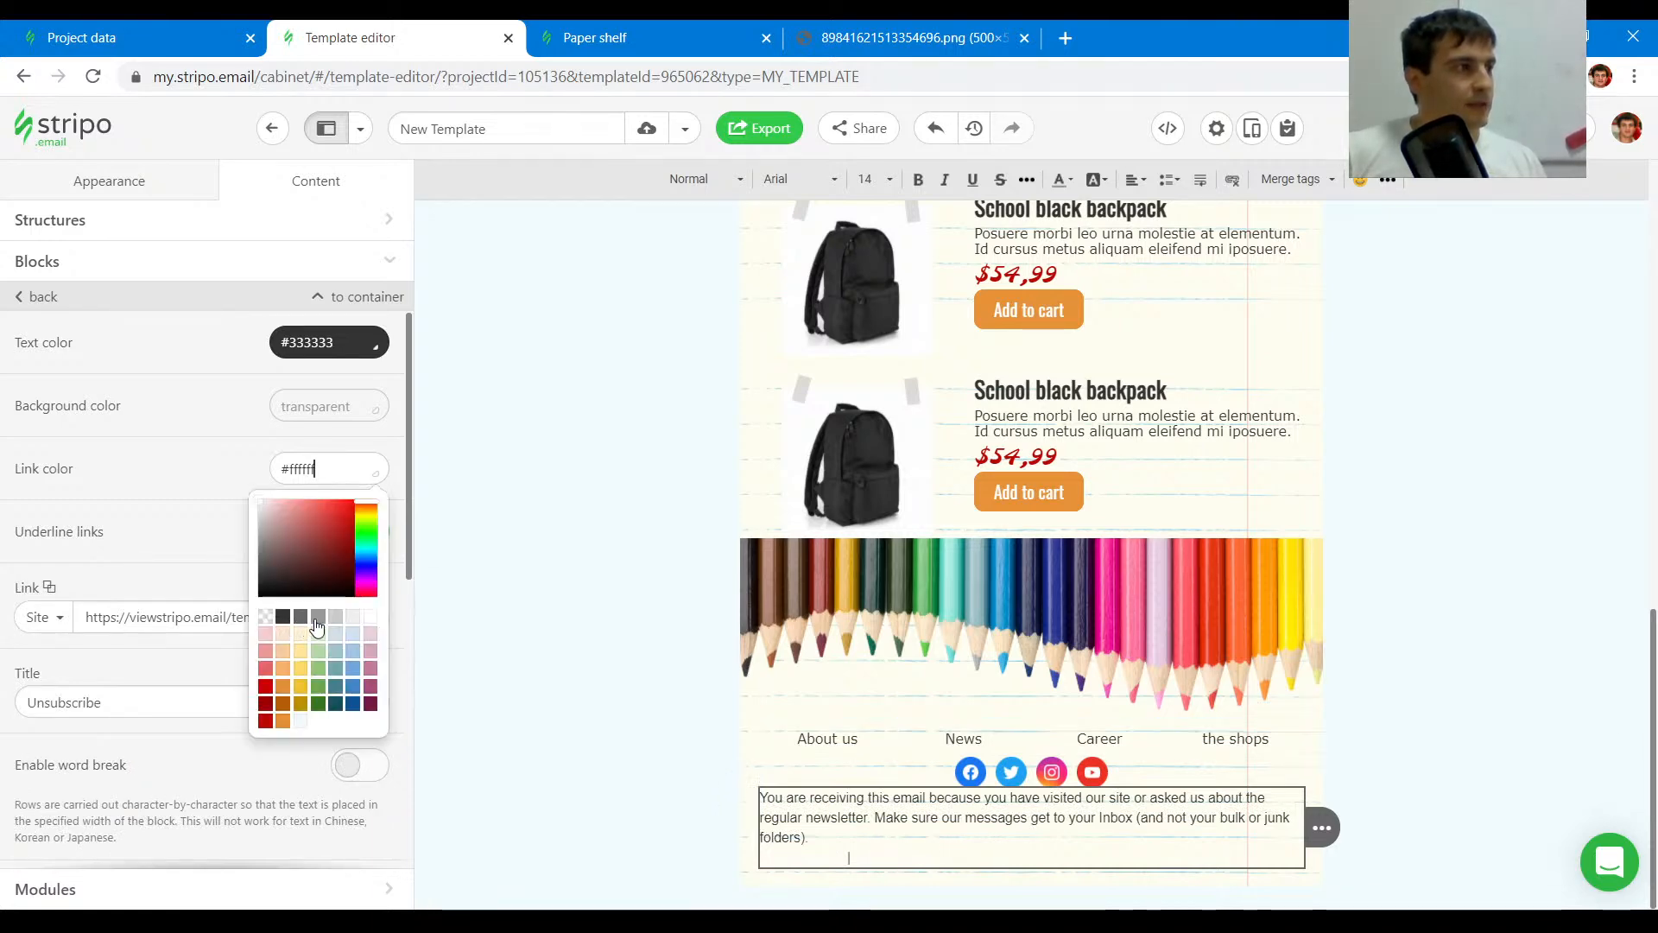
click(316, 617)
click(342, 469)
click(335, 619)
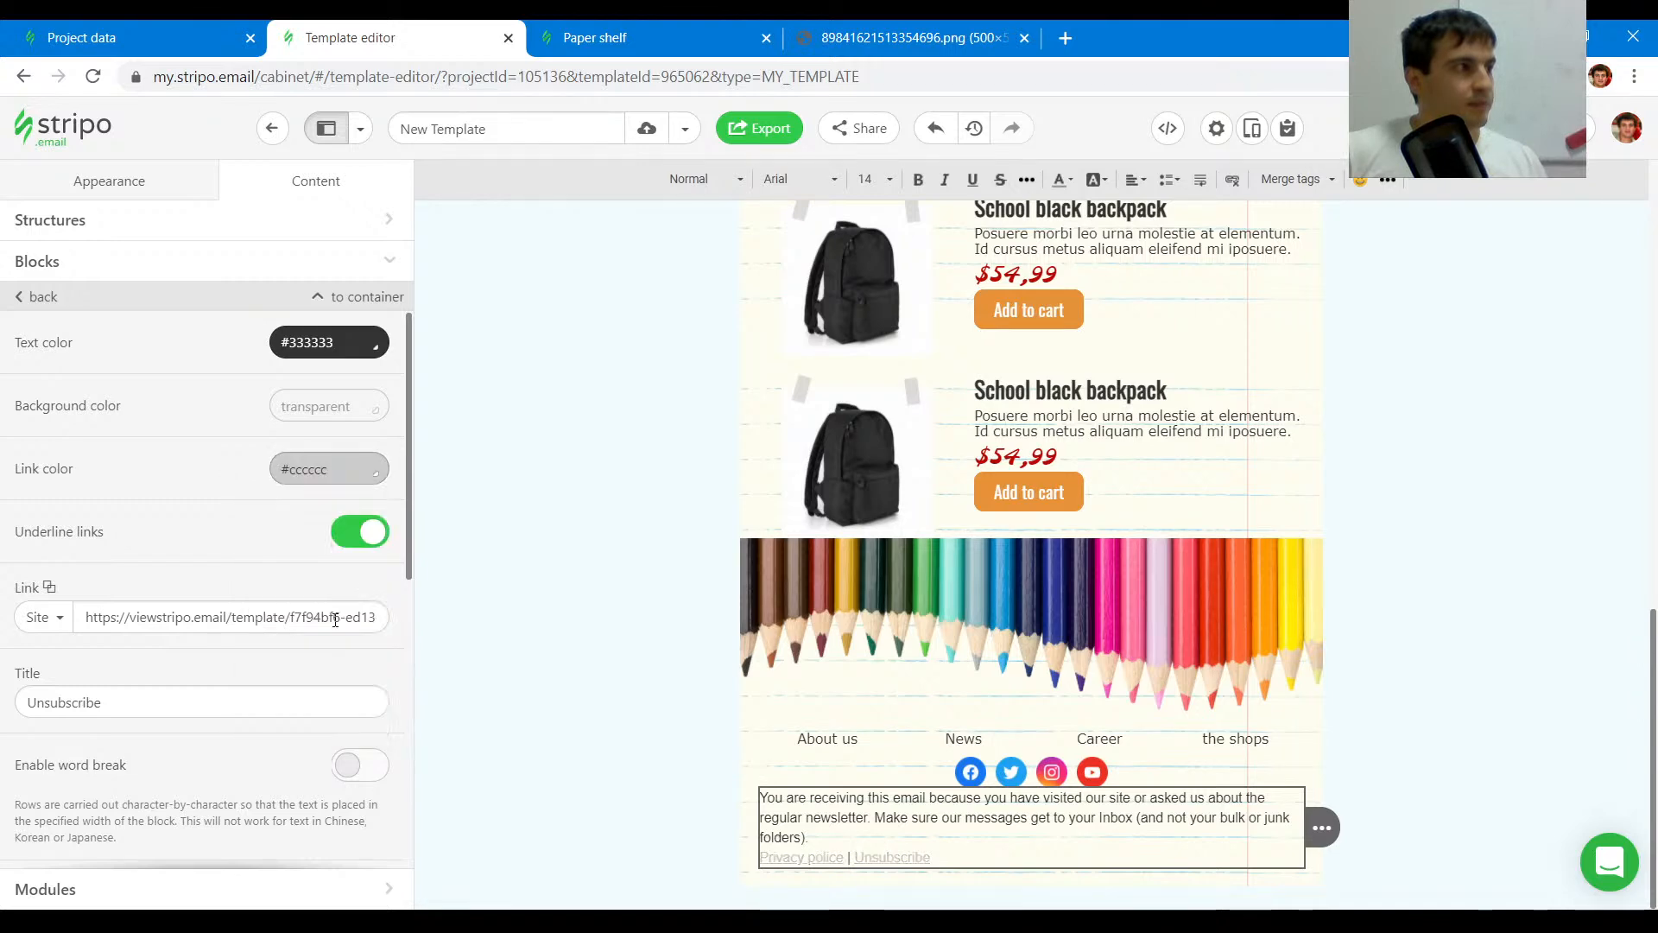
click(333, 473)
click(300, 620)
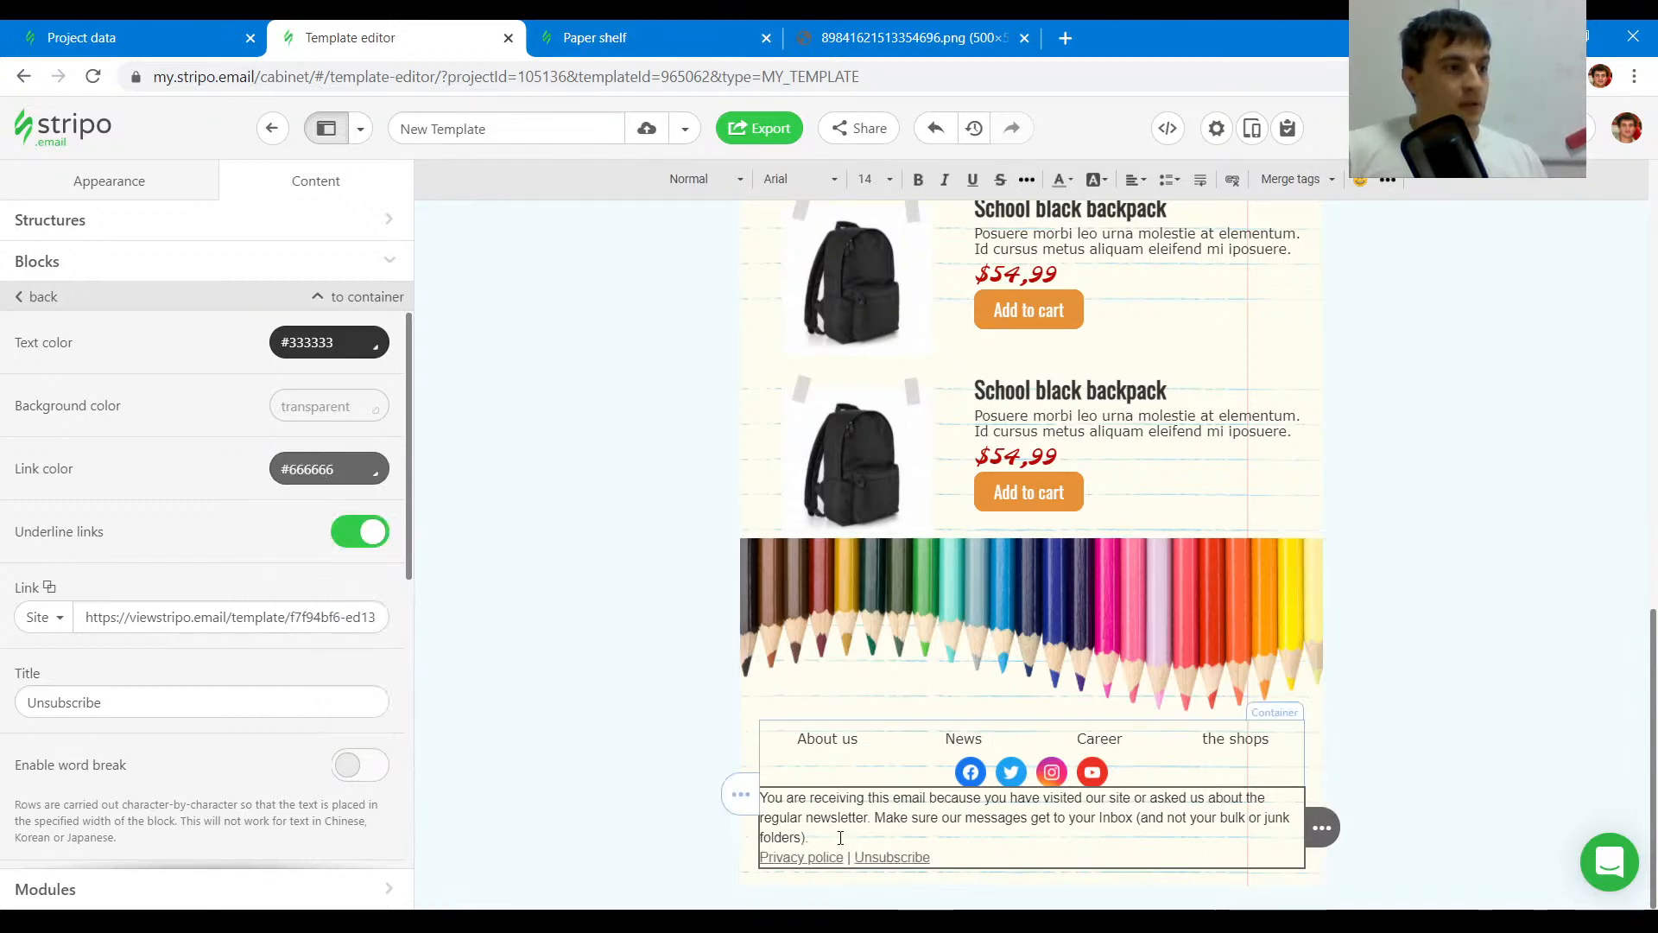
- Center-align the footer disclaimer text
drag(836, 837, 770, 779)
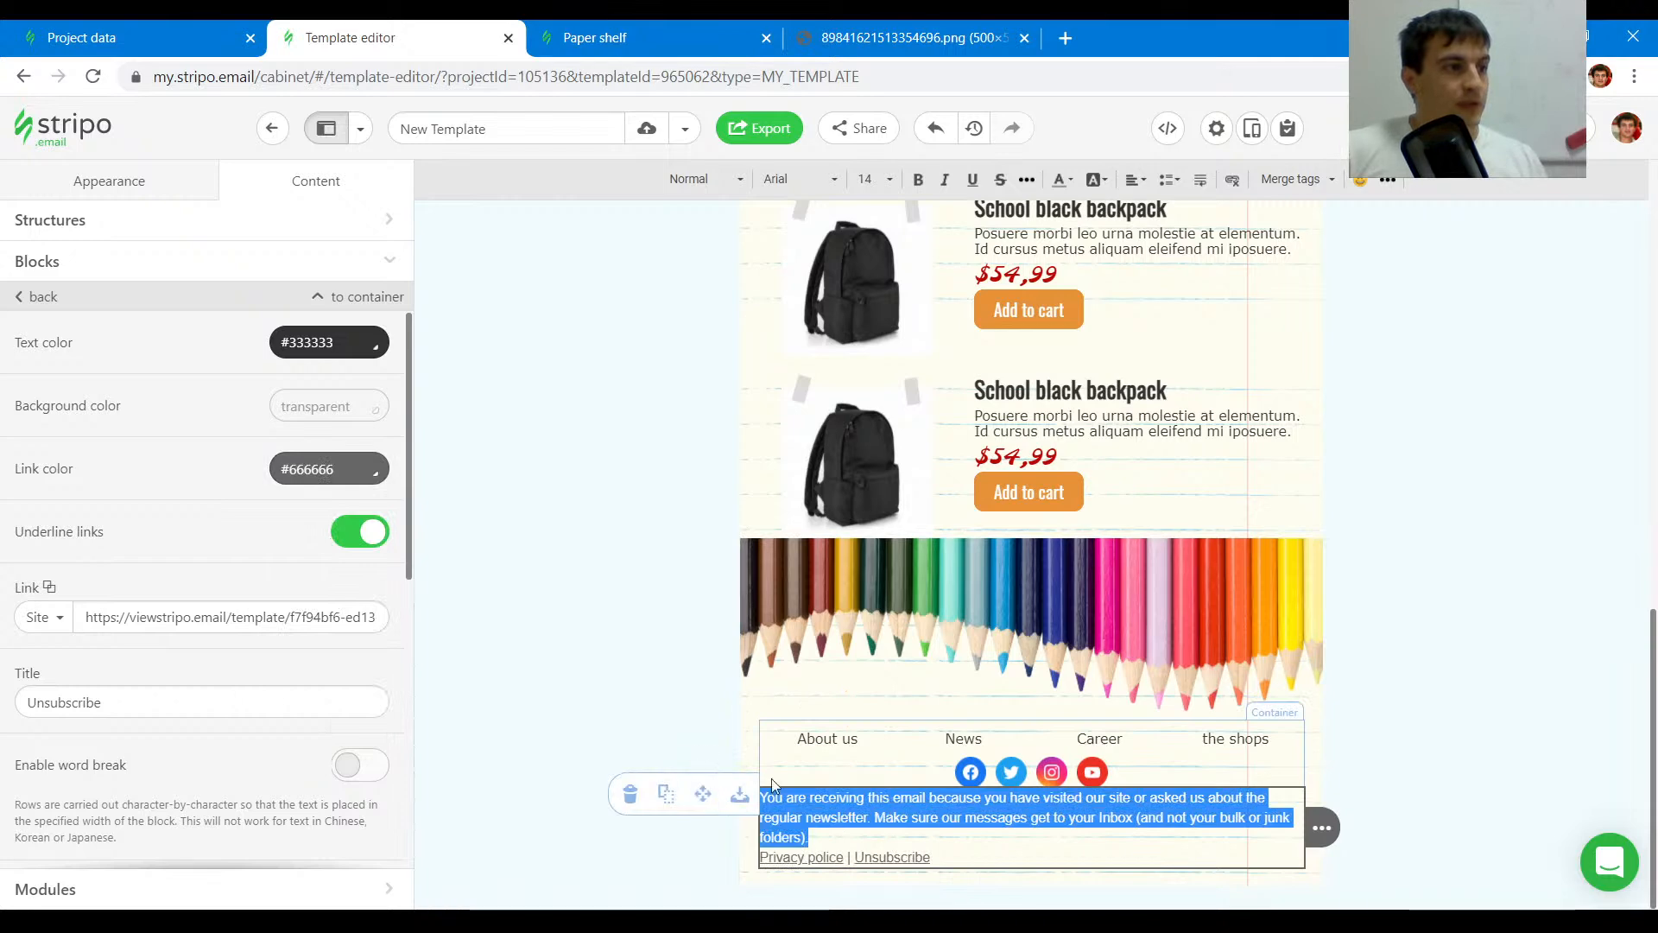
click(1138, 179)
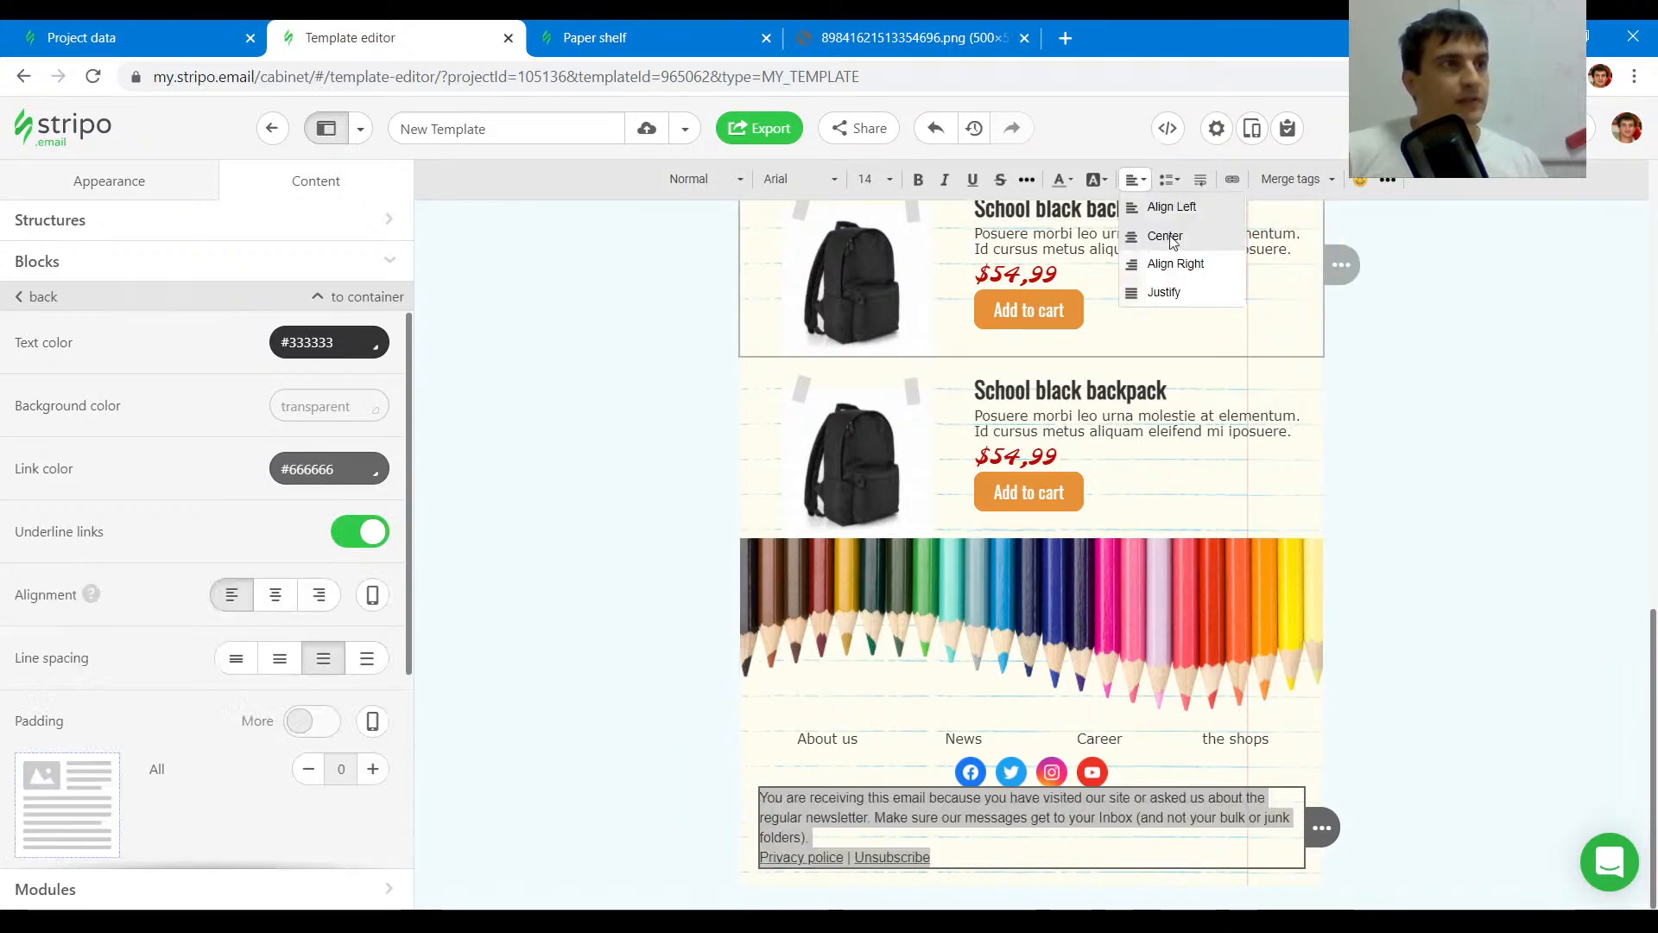
click(1165, 236)
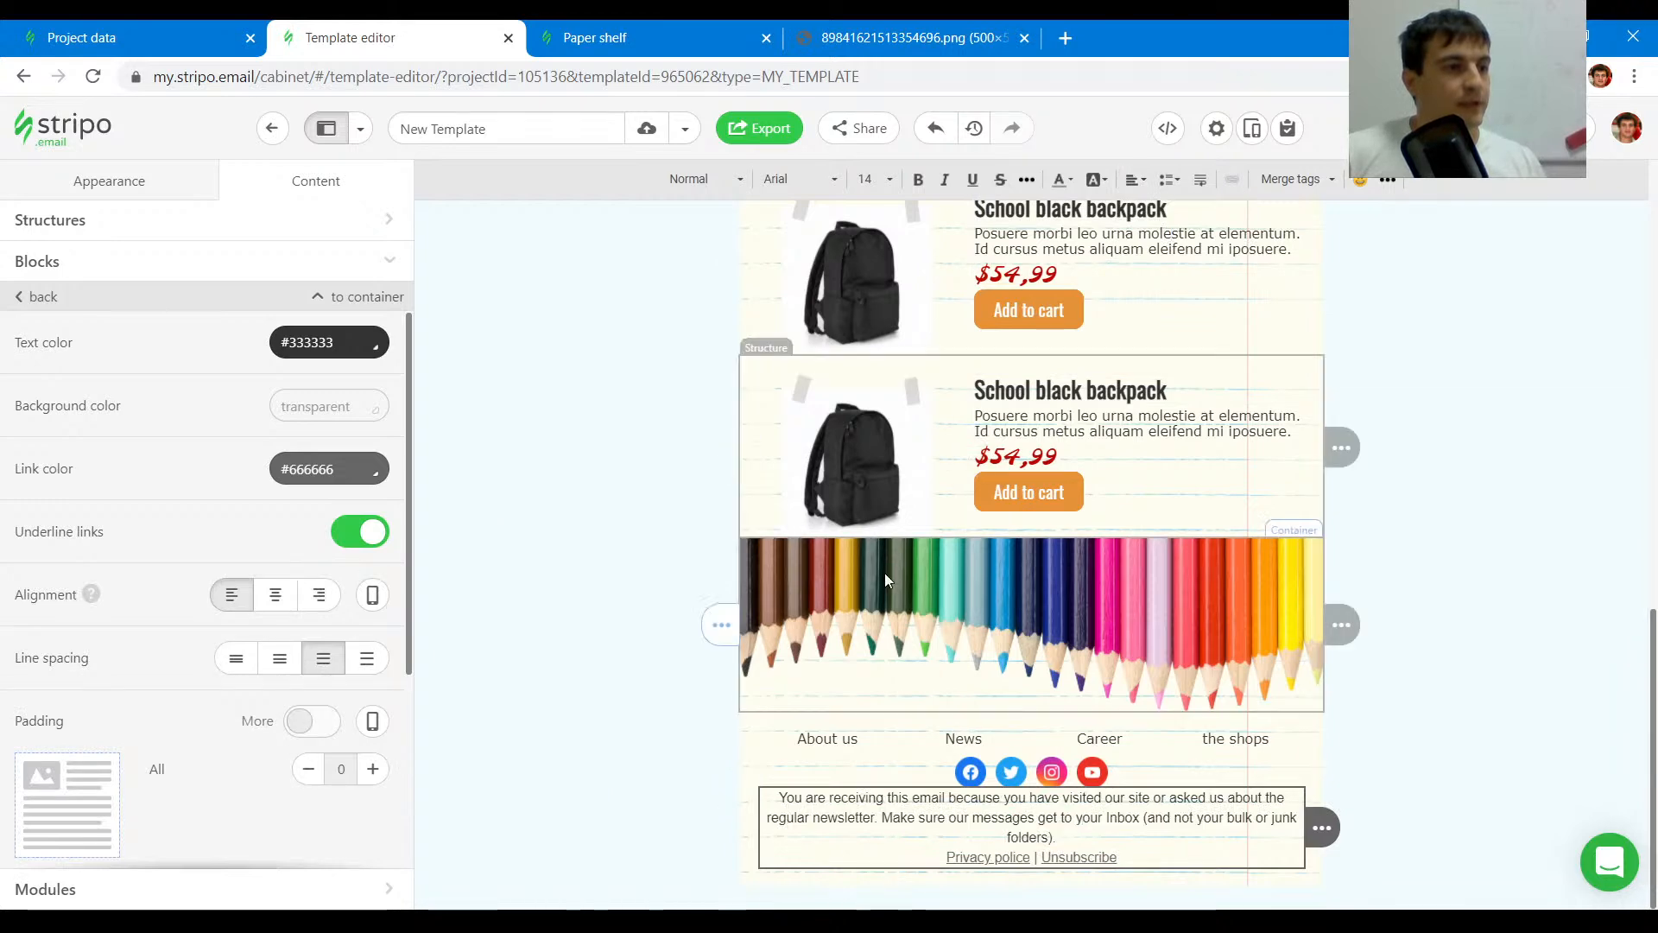
- Check the original social icons, then switch the Social block to Black logos at 24 px
click(605, 37)
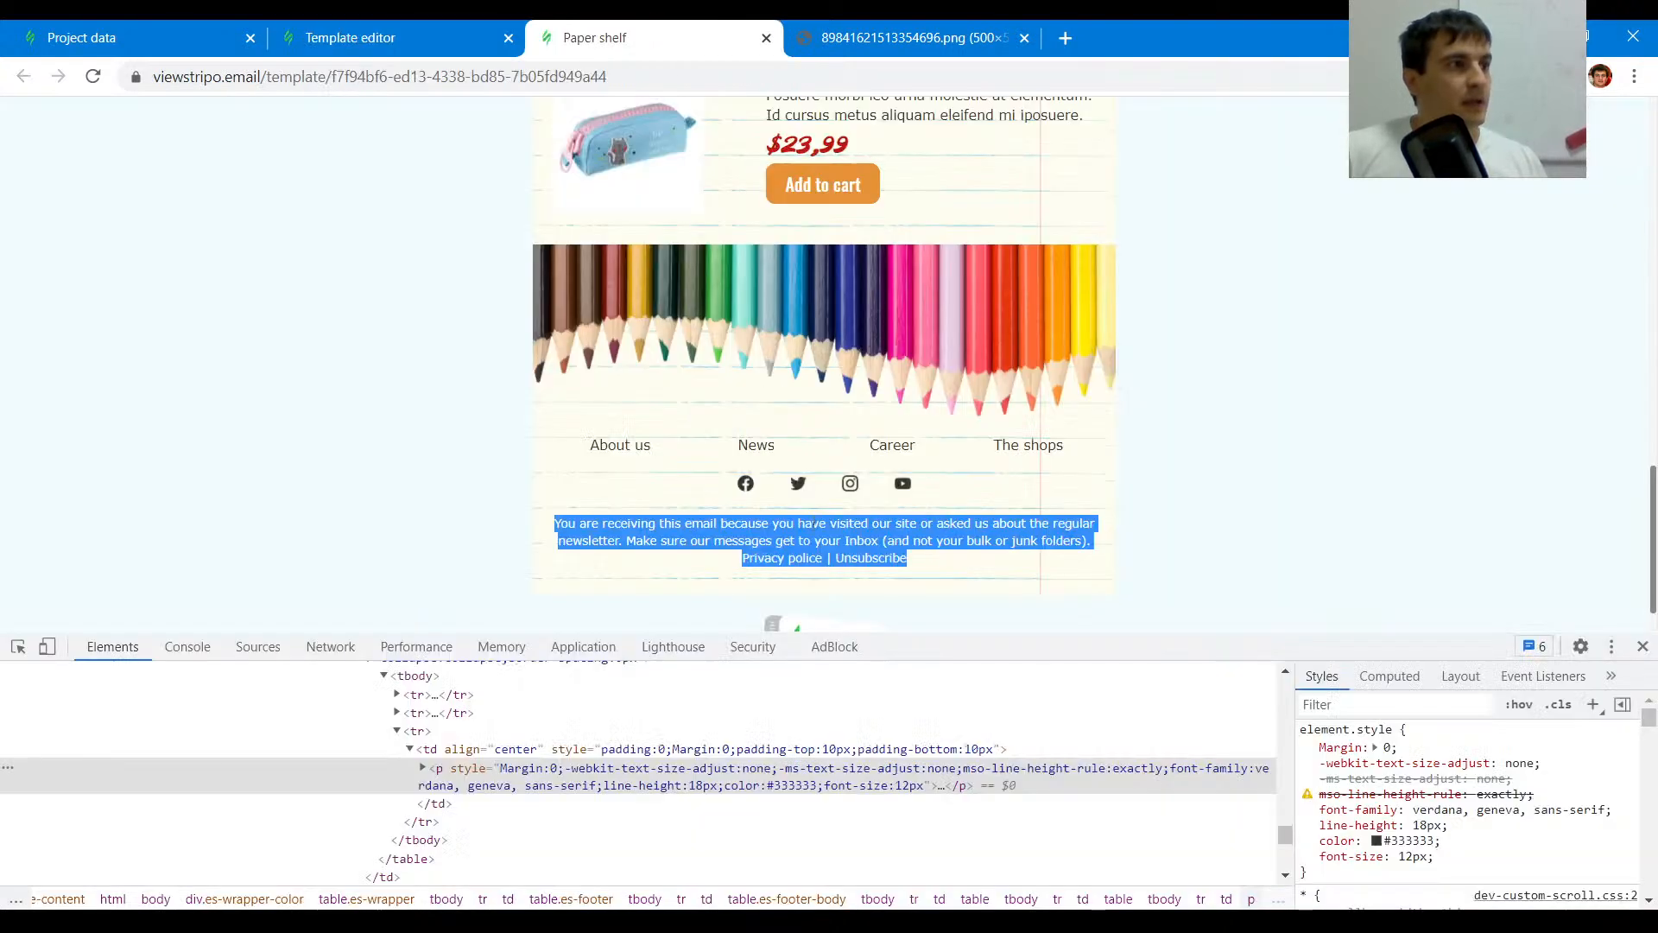
click(19, 654)
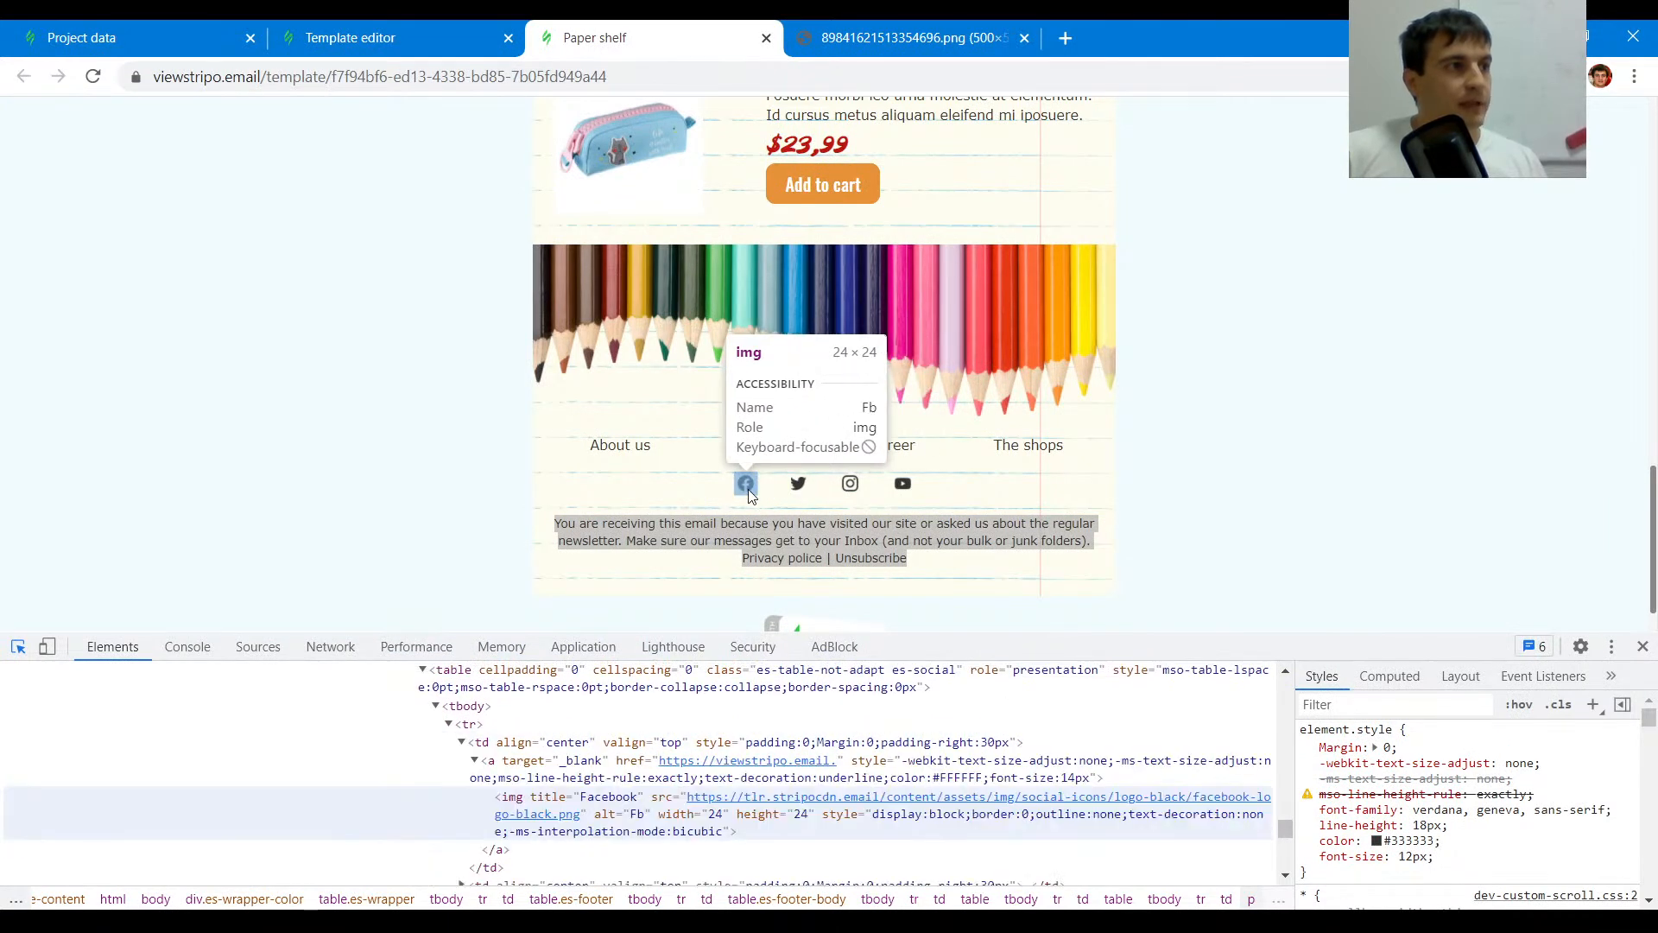
click(465, 23)
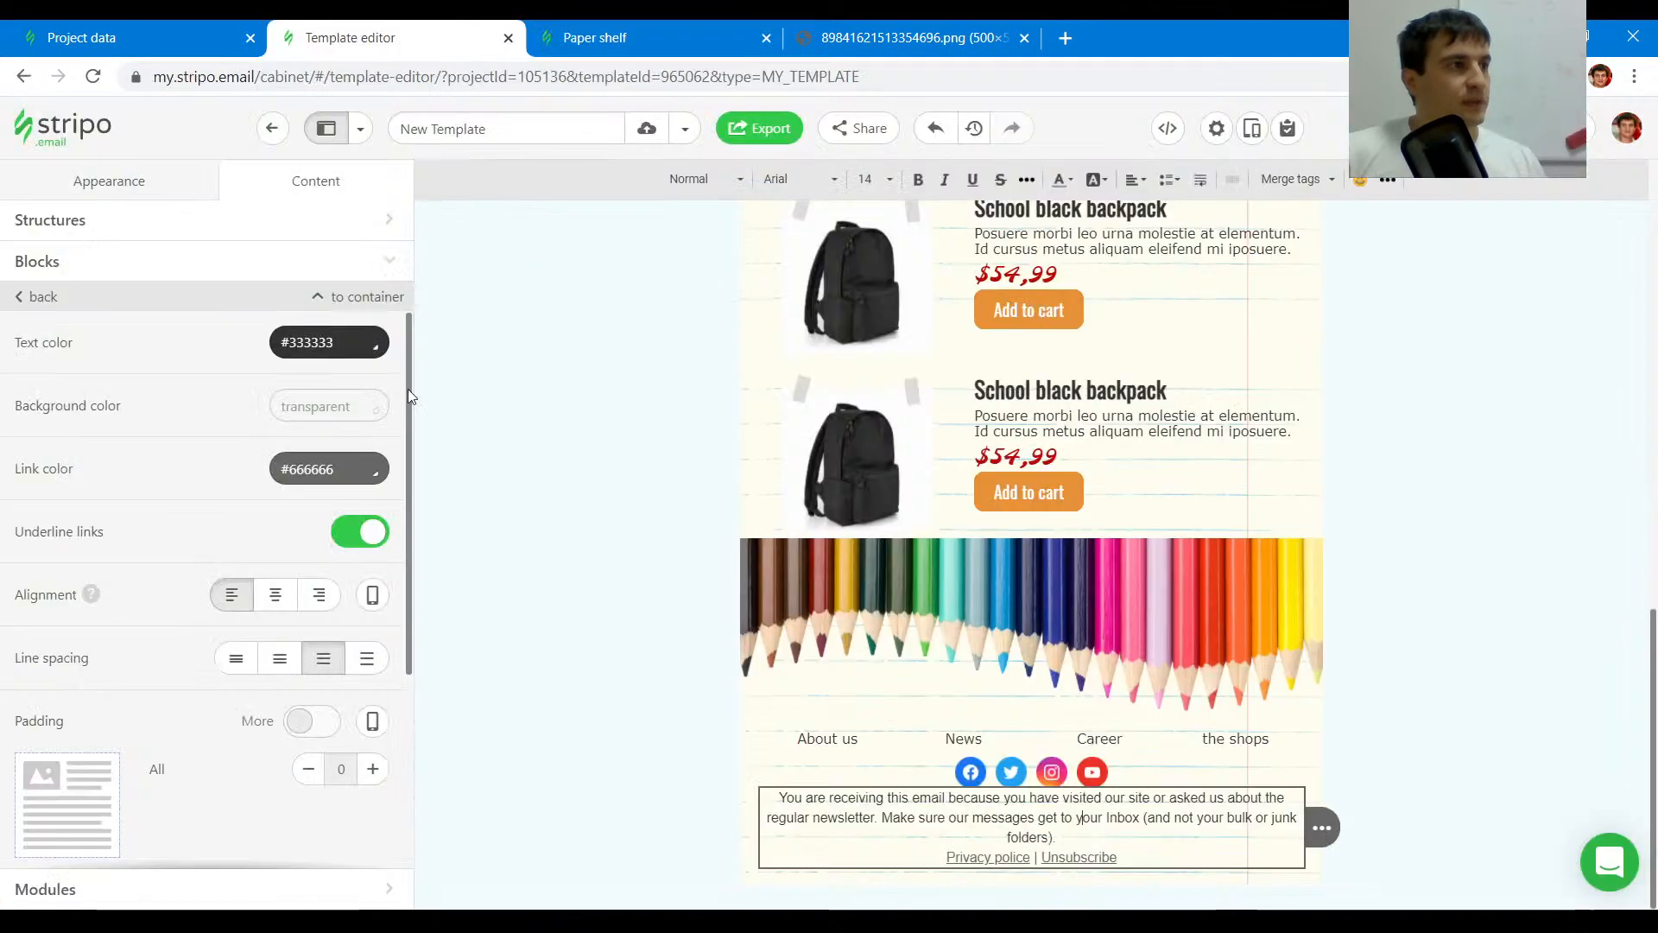
click(957, 770)
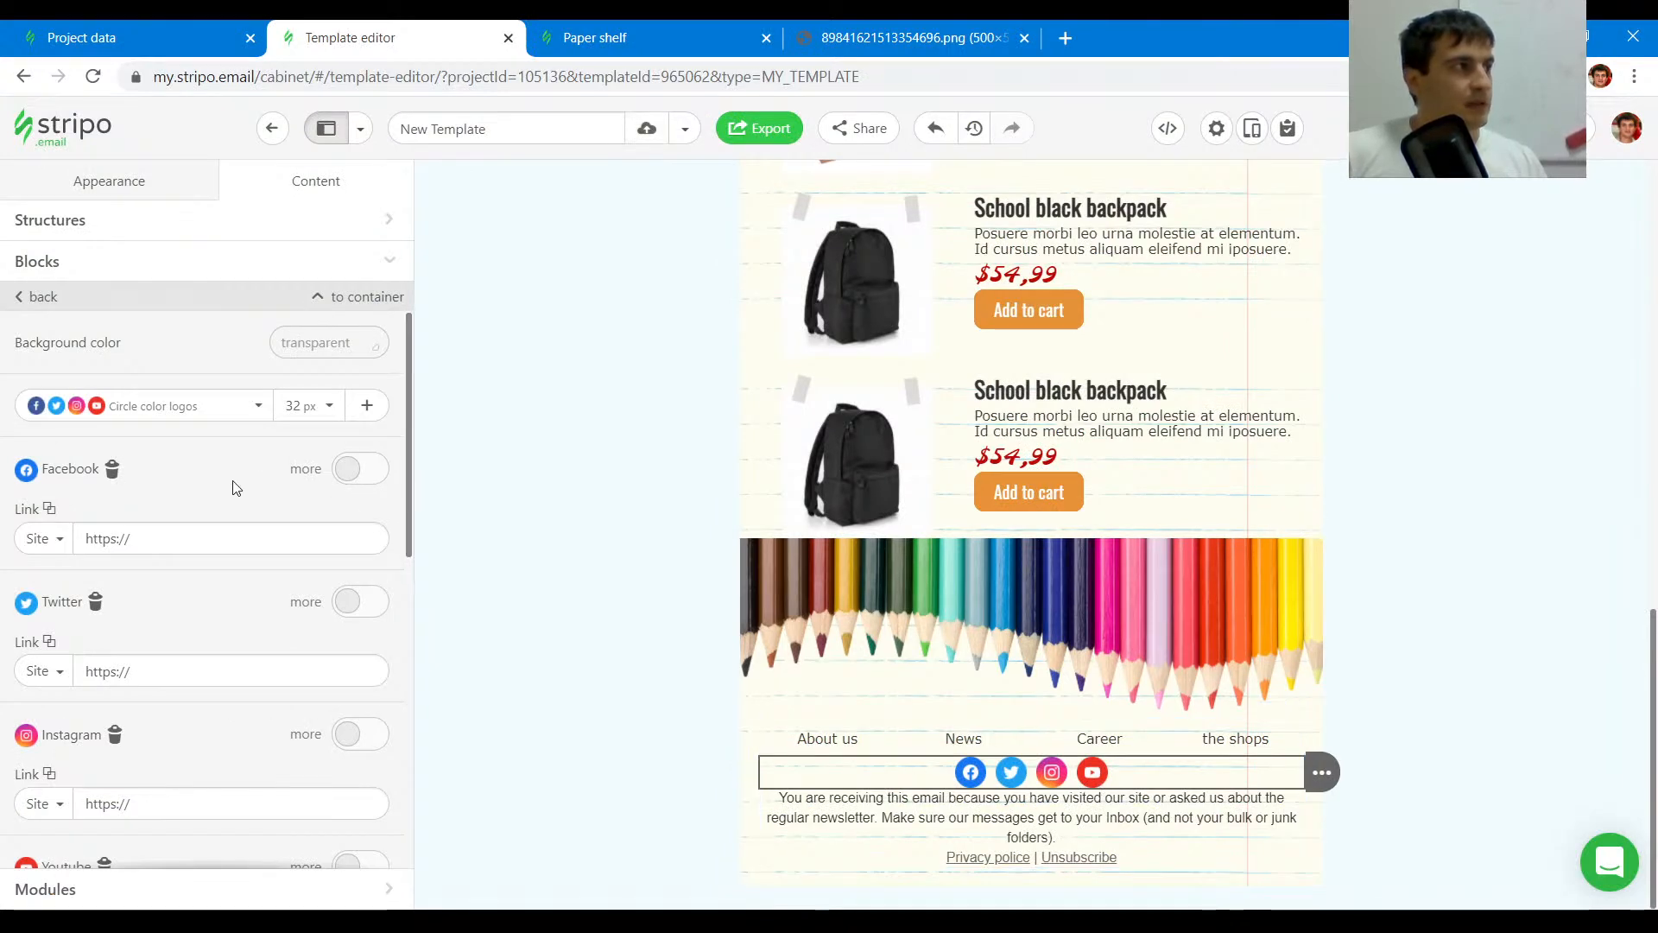
click(318, 411)
click(298, 480)
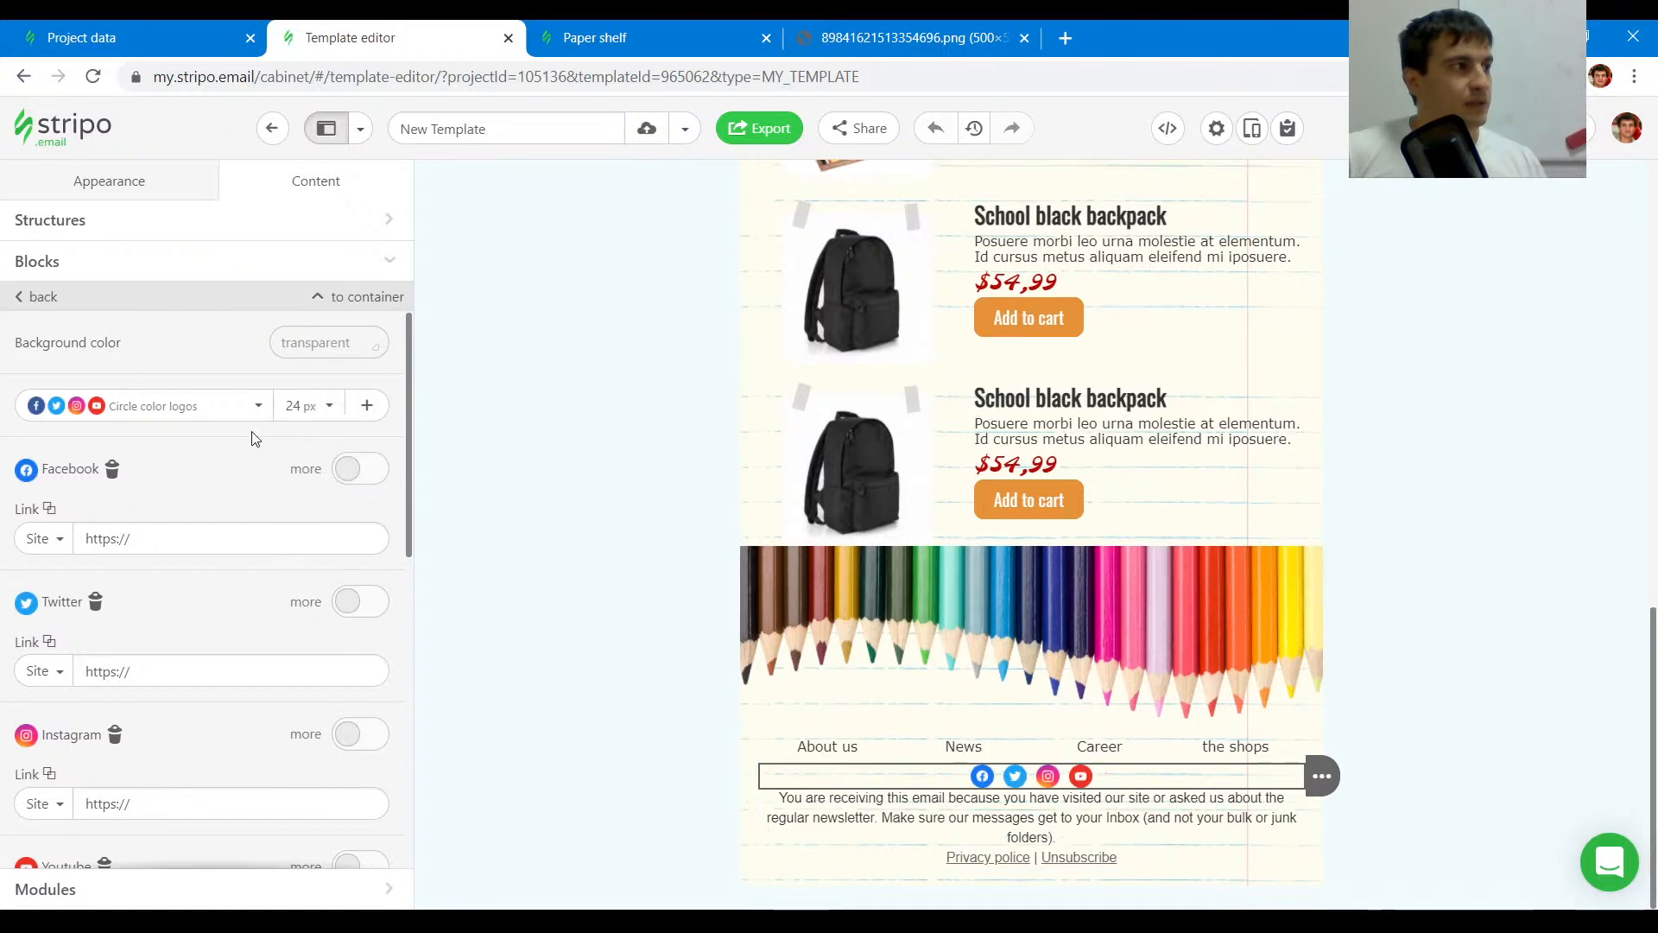
click(252, 408)
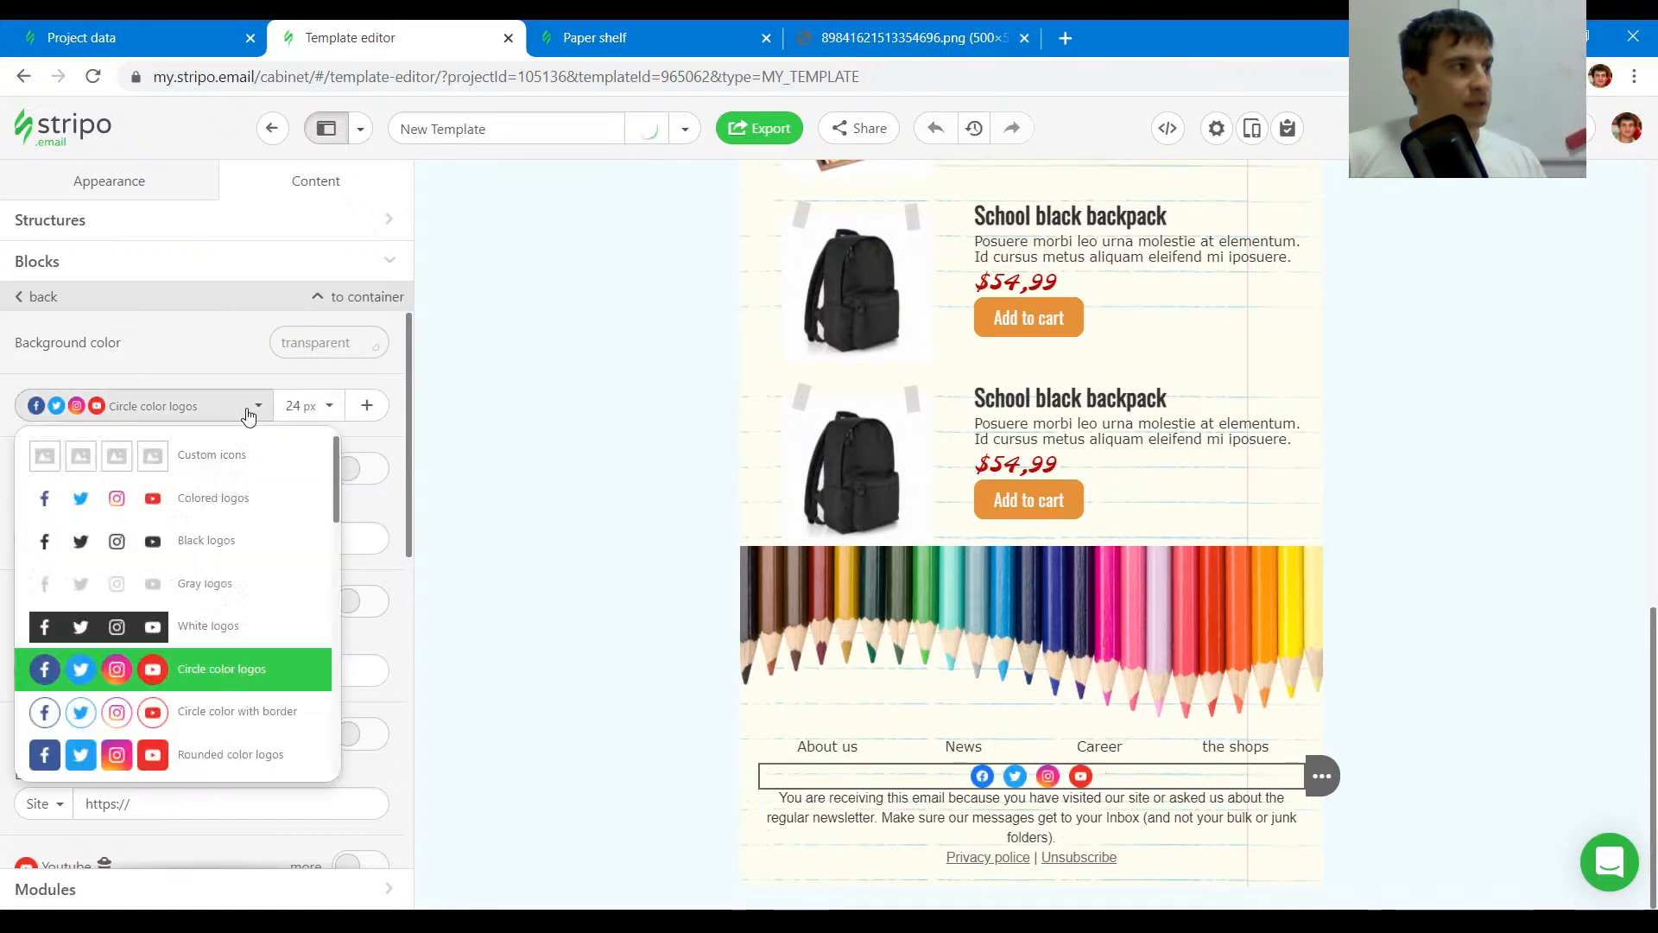
click(250, 550)
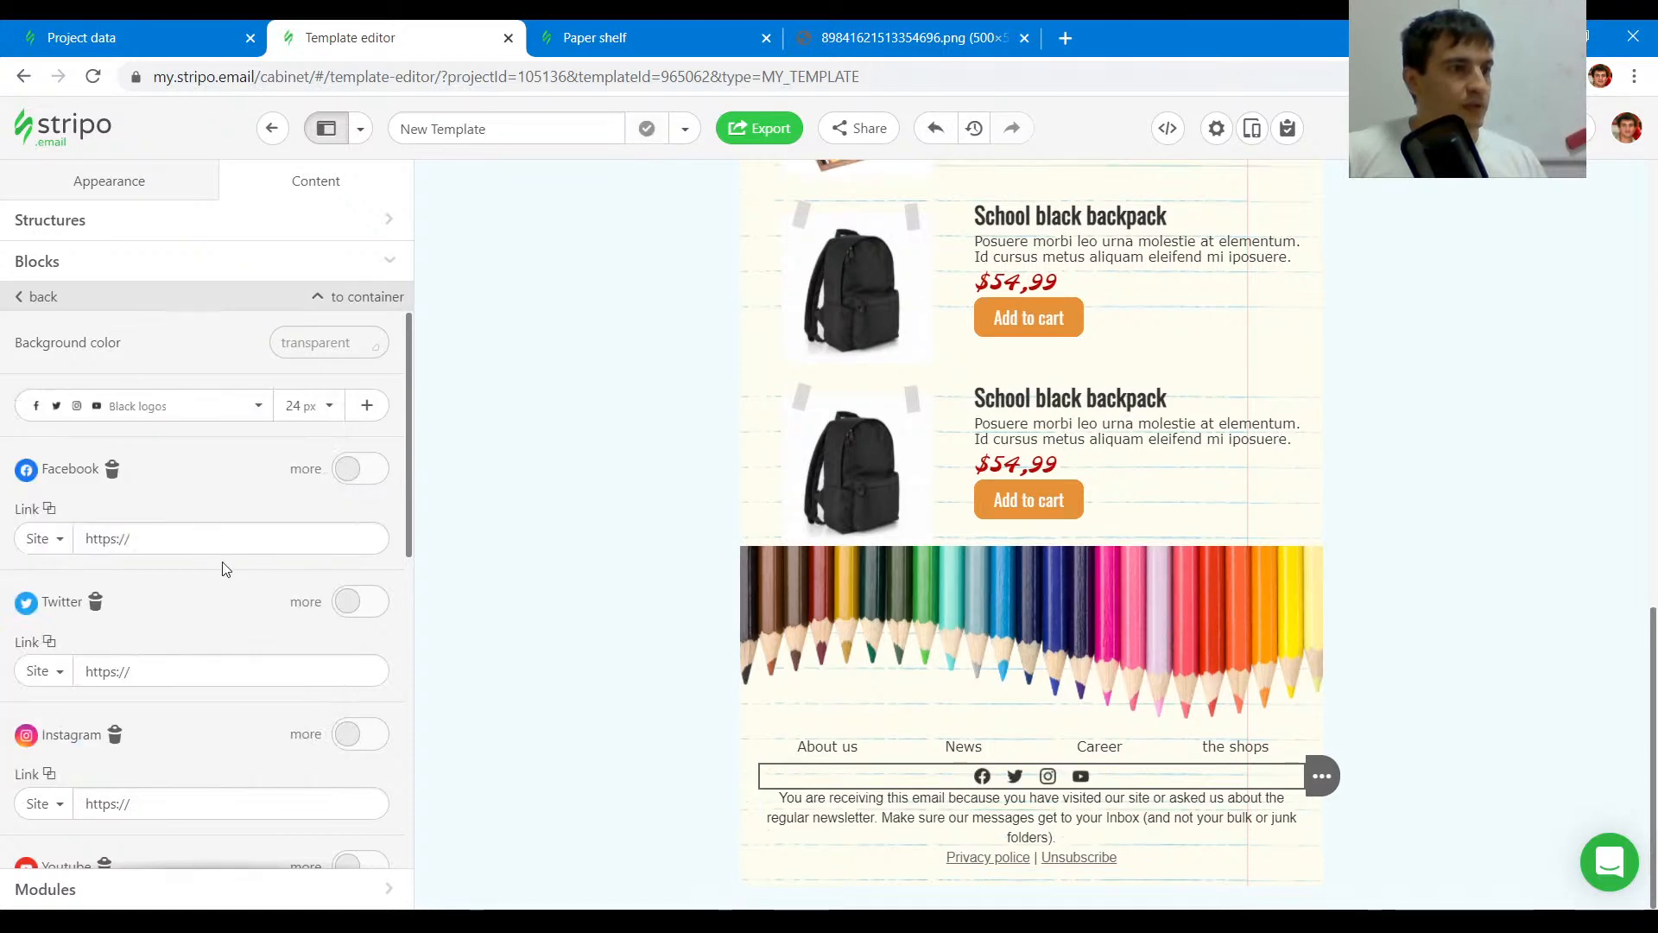
- Set the indent between the social icons to 30
click(604, 37)
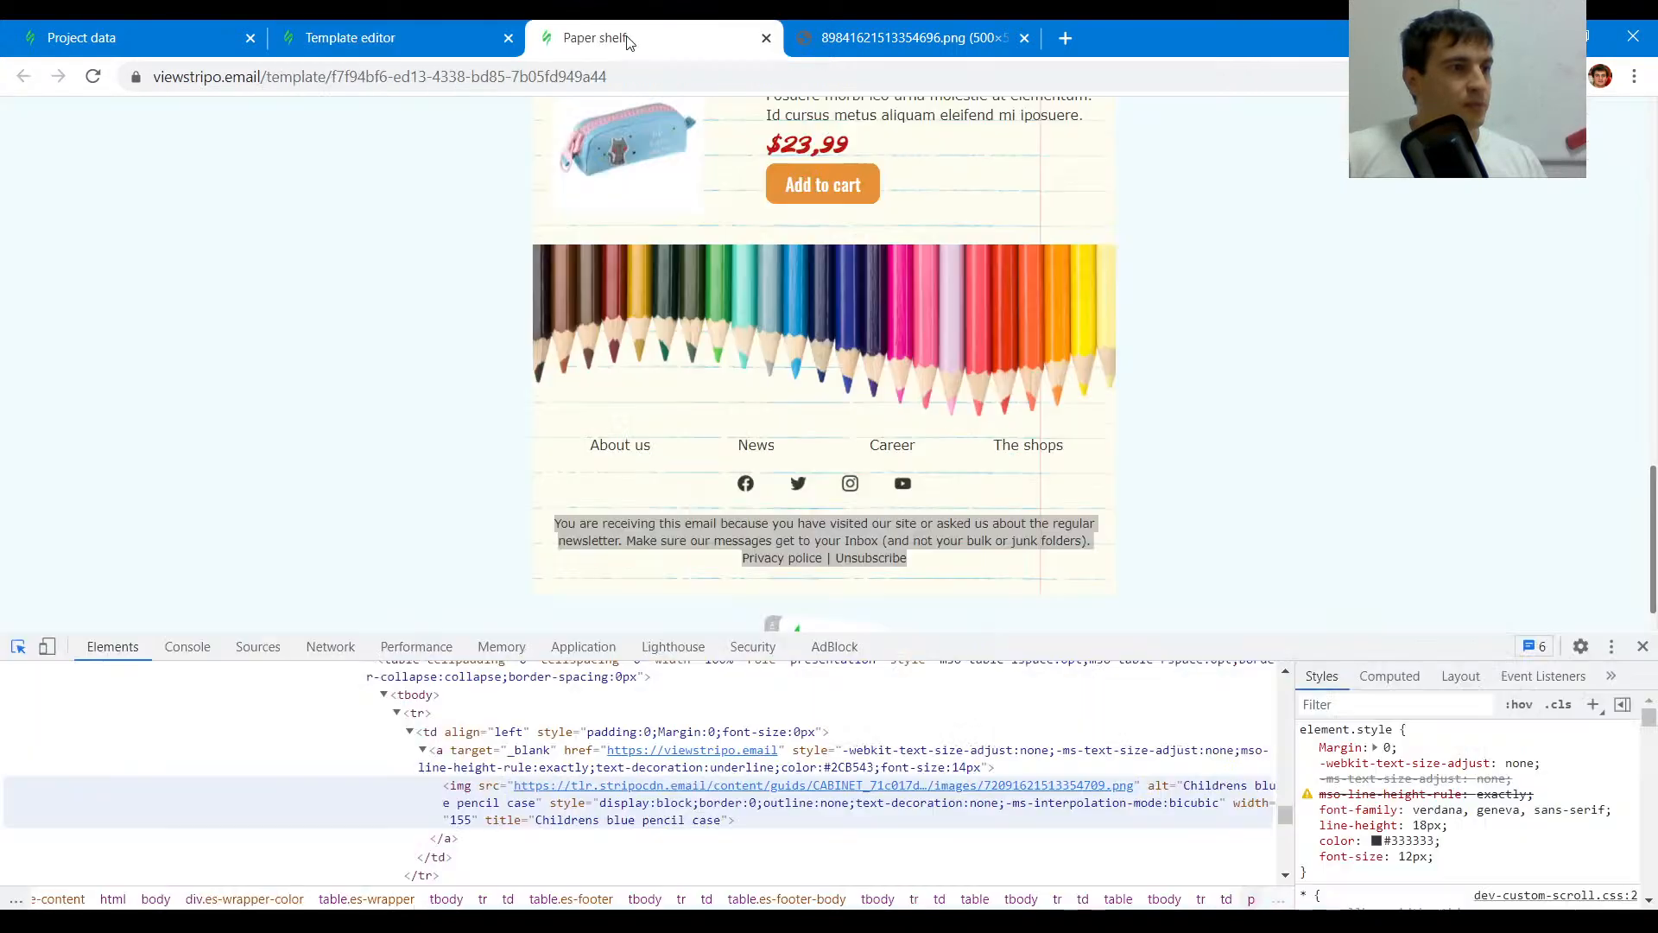
click(416, 28)
scroll(222, 736, down, 8)
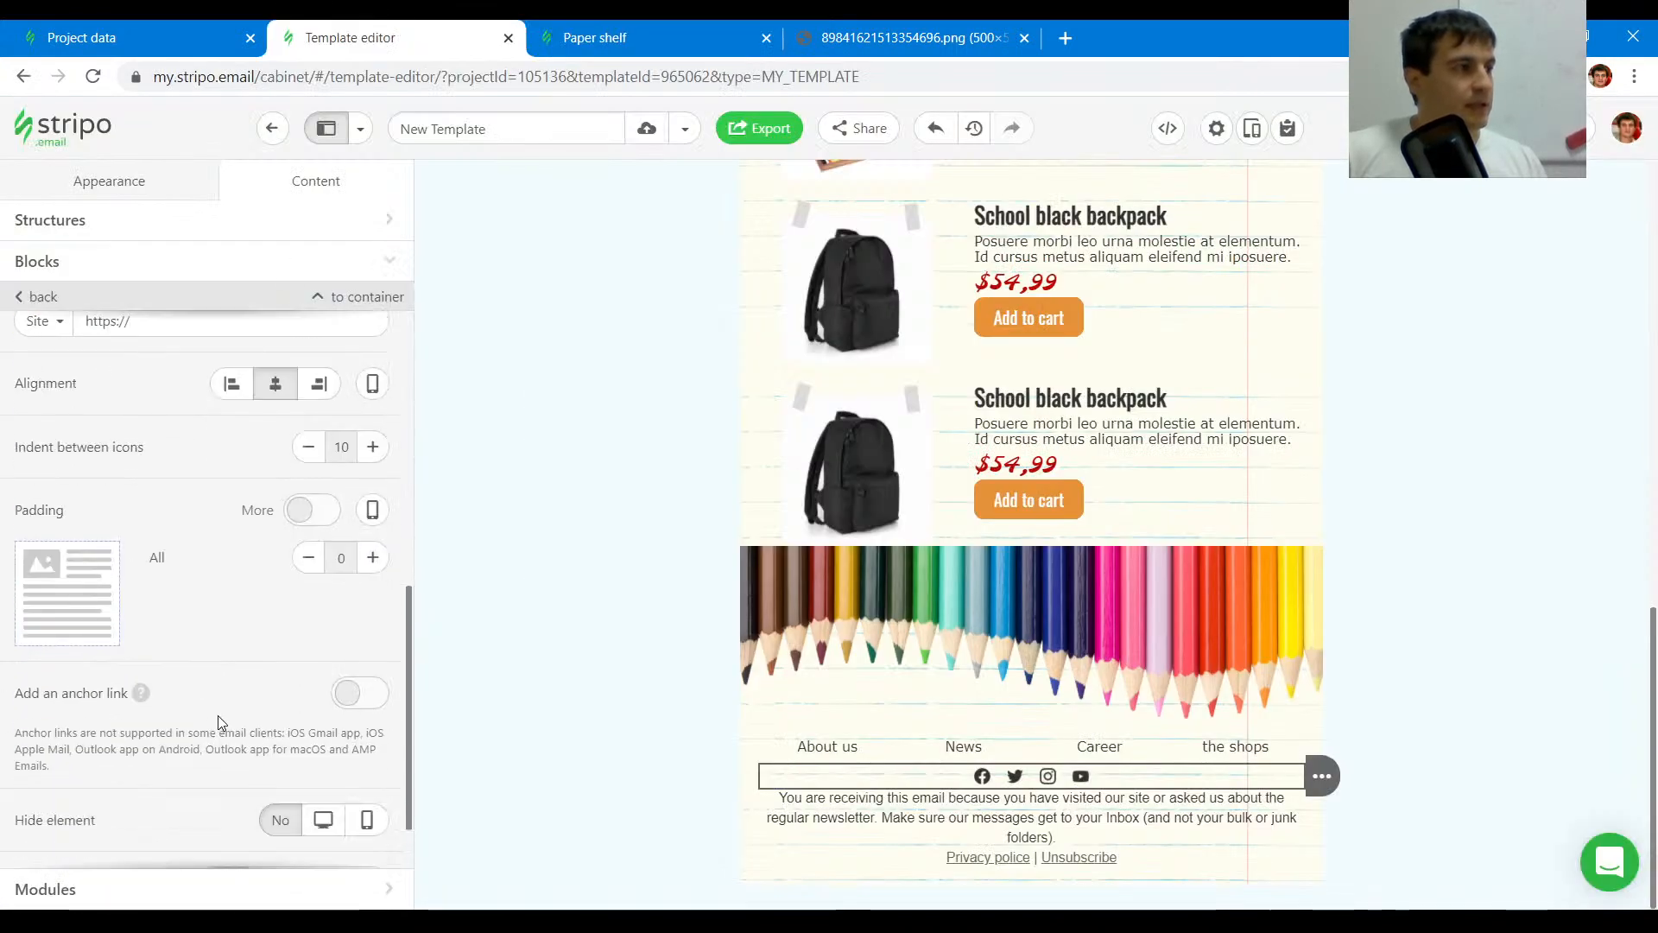
click(371, 367)
click(371, 367)
- Check the original icons row's padding and set the Social block's top and bottom padding to 10 px
click(650, 28)
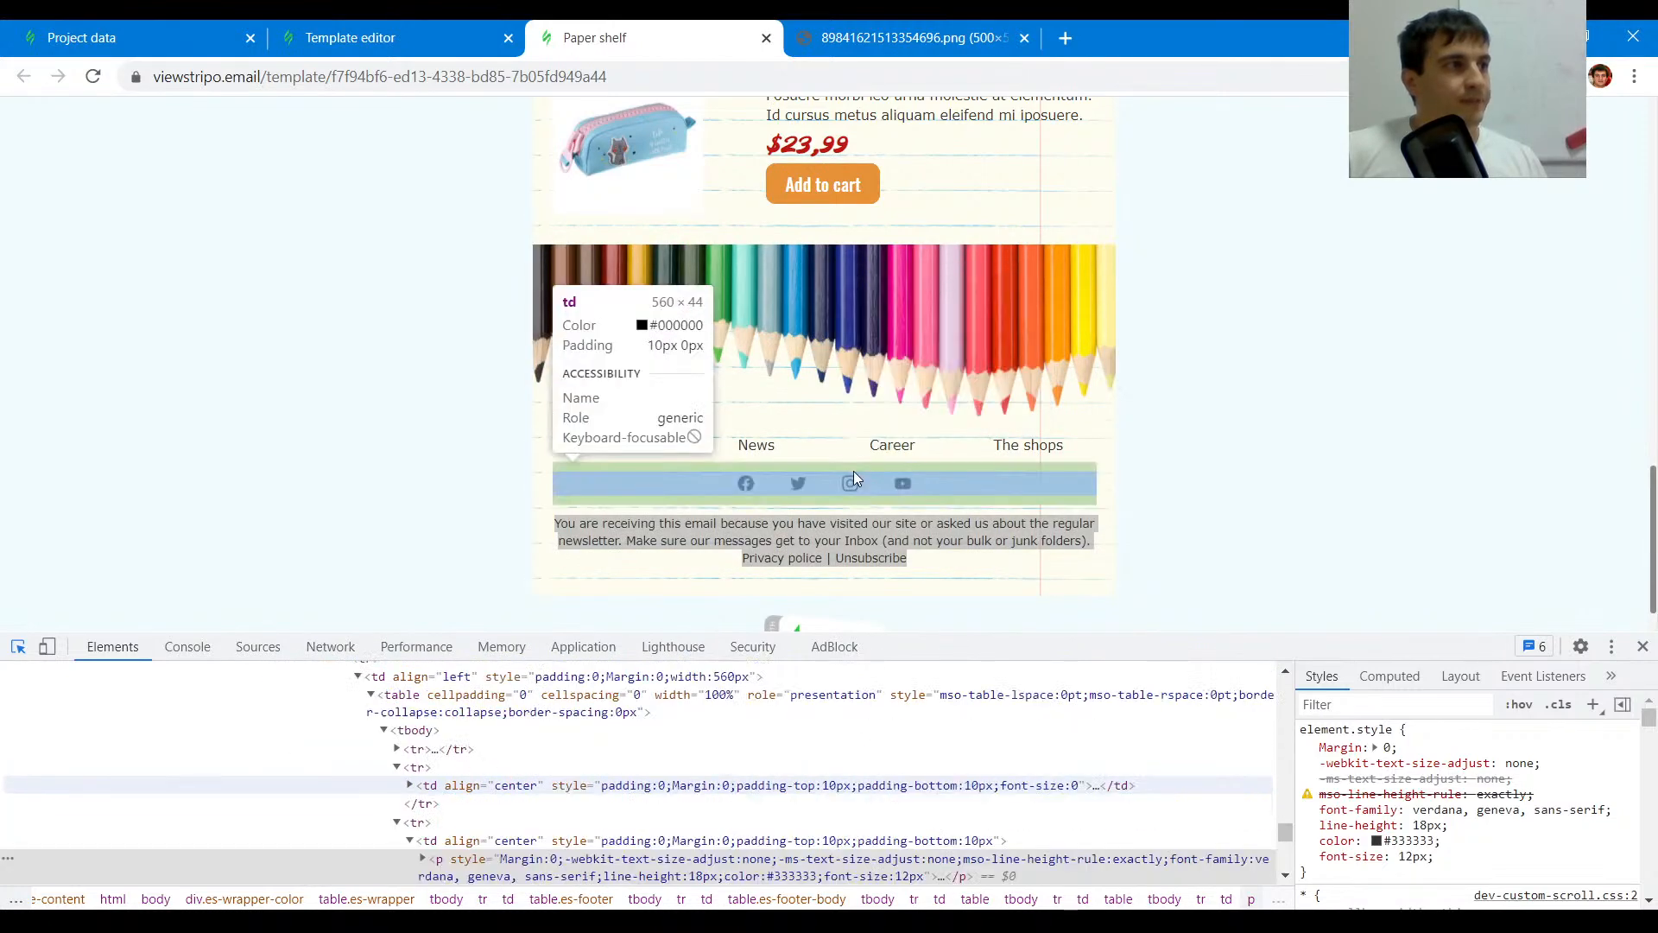
click(854, 510)
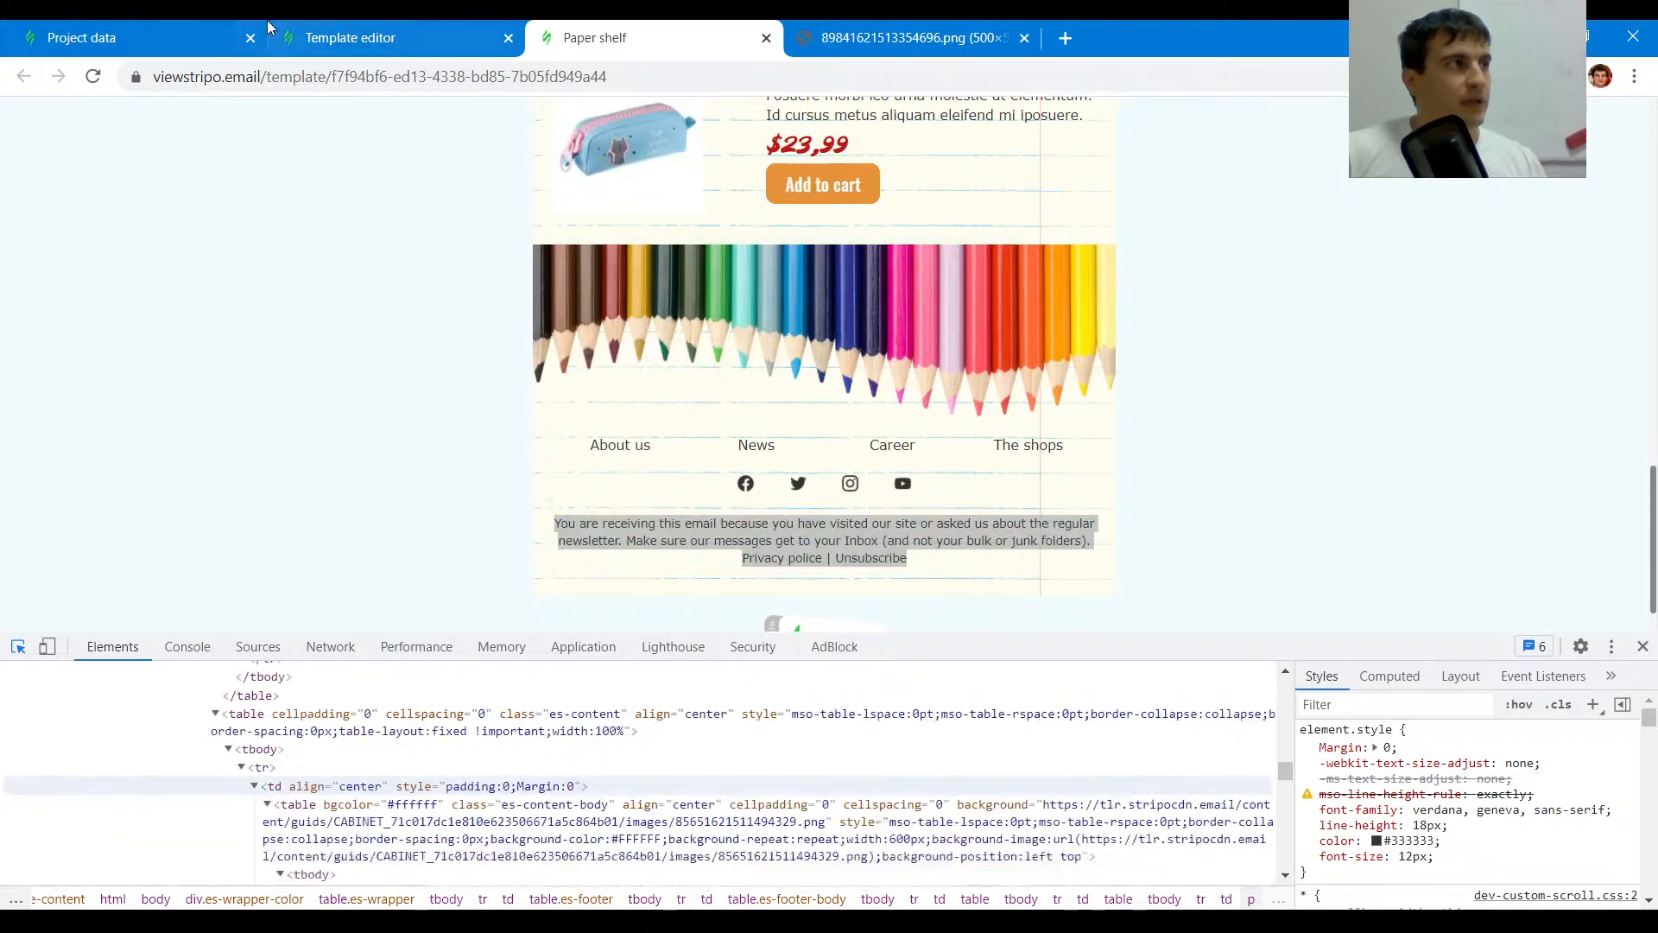
key(ctrl+1)
key(ctrl+2)
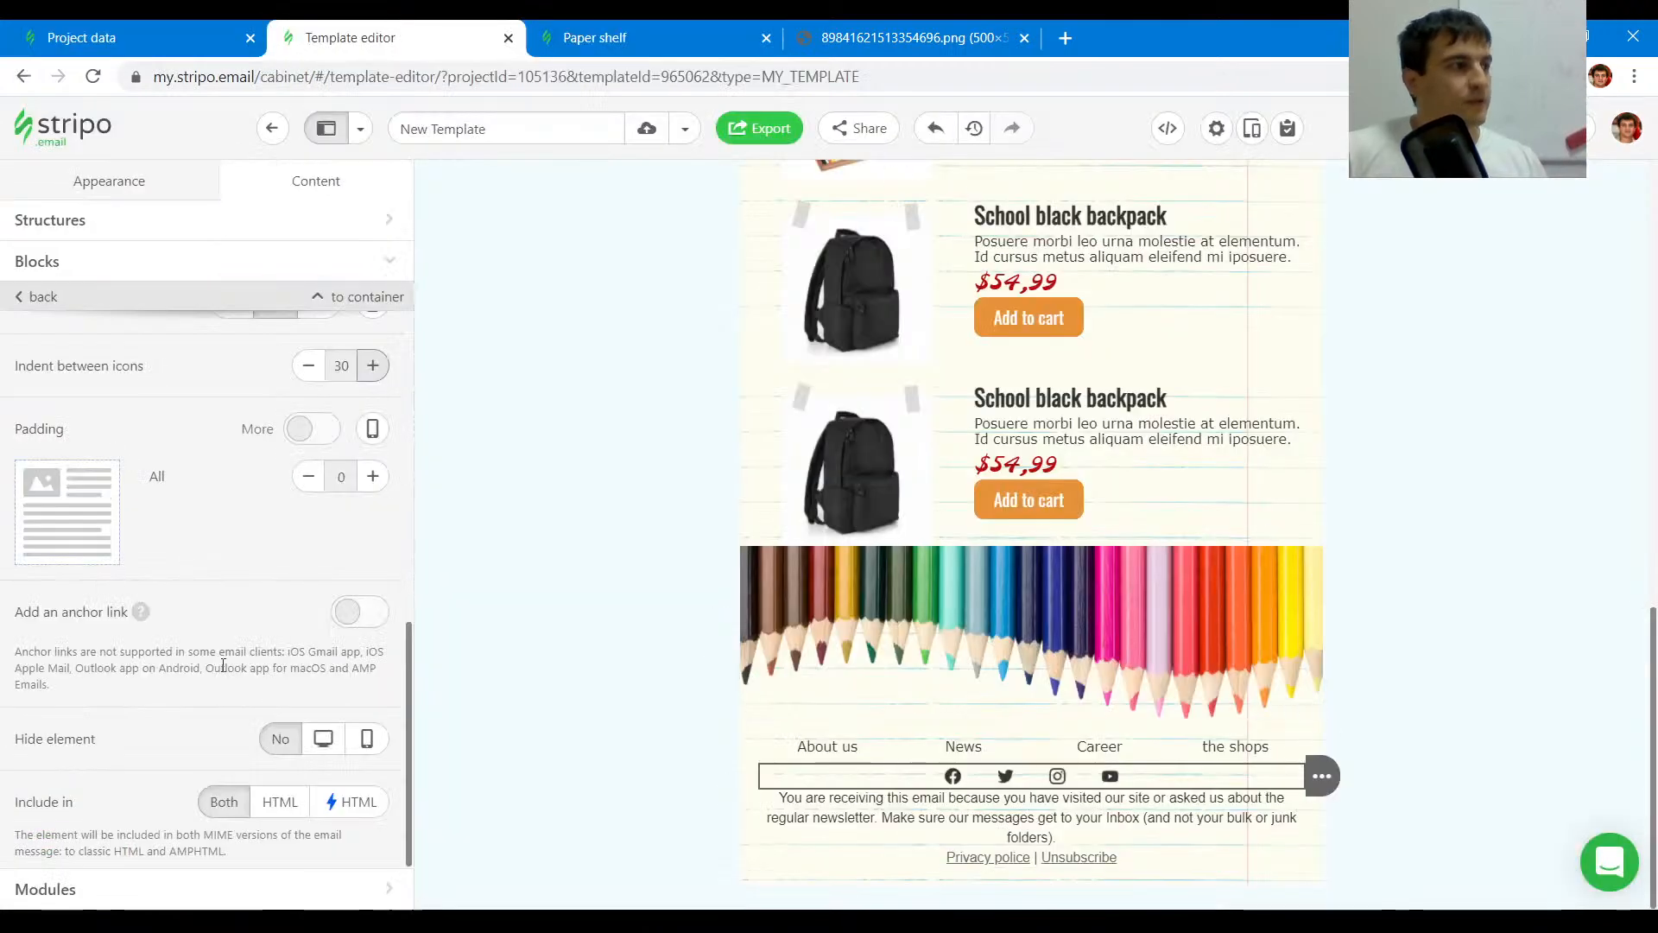
click(313, 432)
click(372, 570)
click(373, 571)
click(373, 619)
click(374, 619)
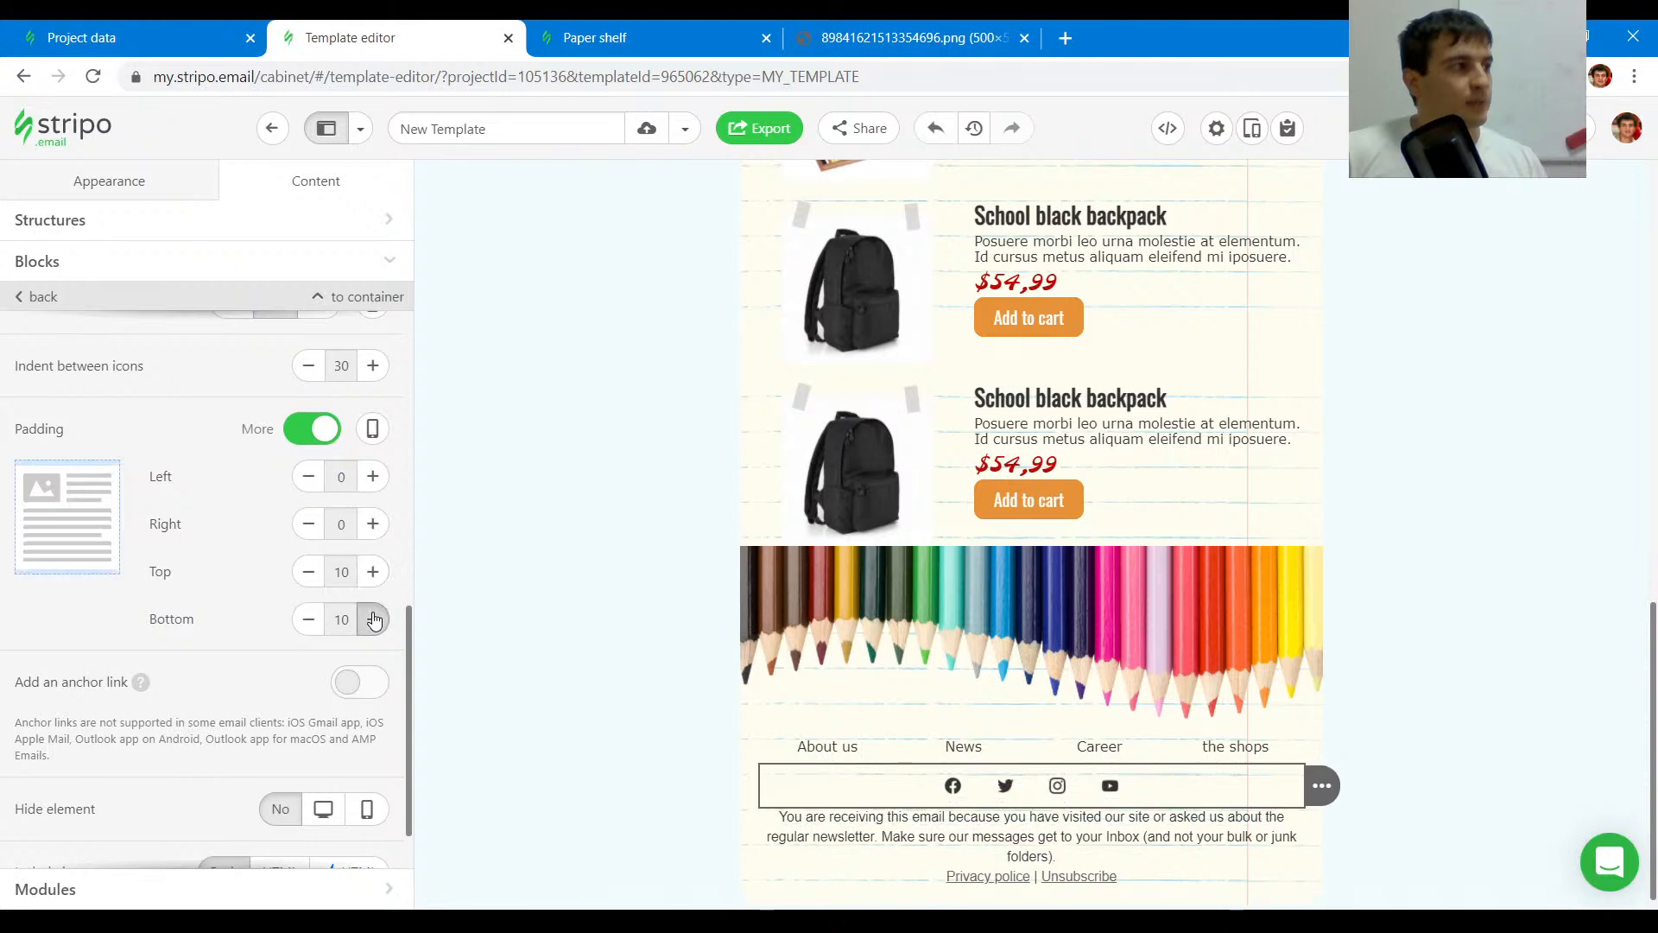
- Set the footer text block's top and bottom padding to 10 px each
click(887, 824)
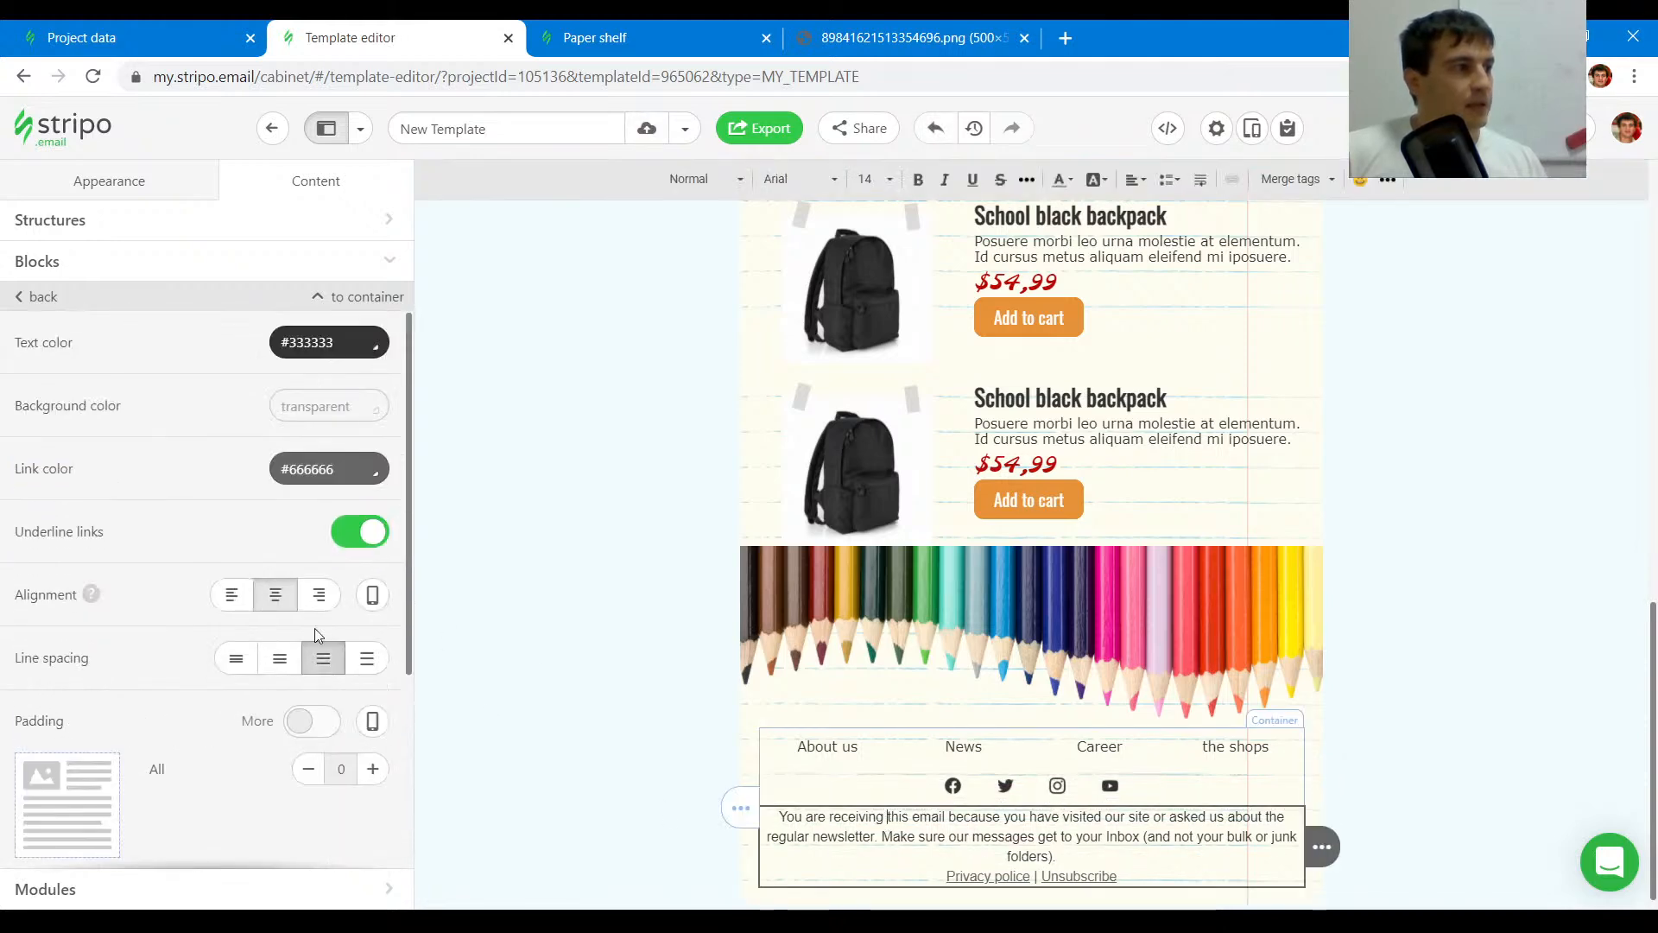
click(312, 720)
scroll(311, 725, down, 4)
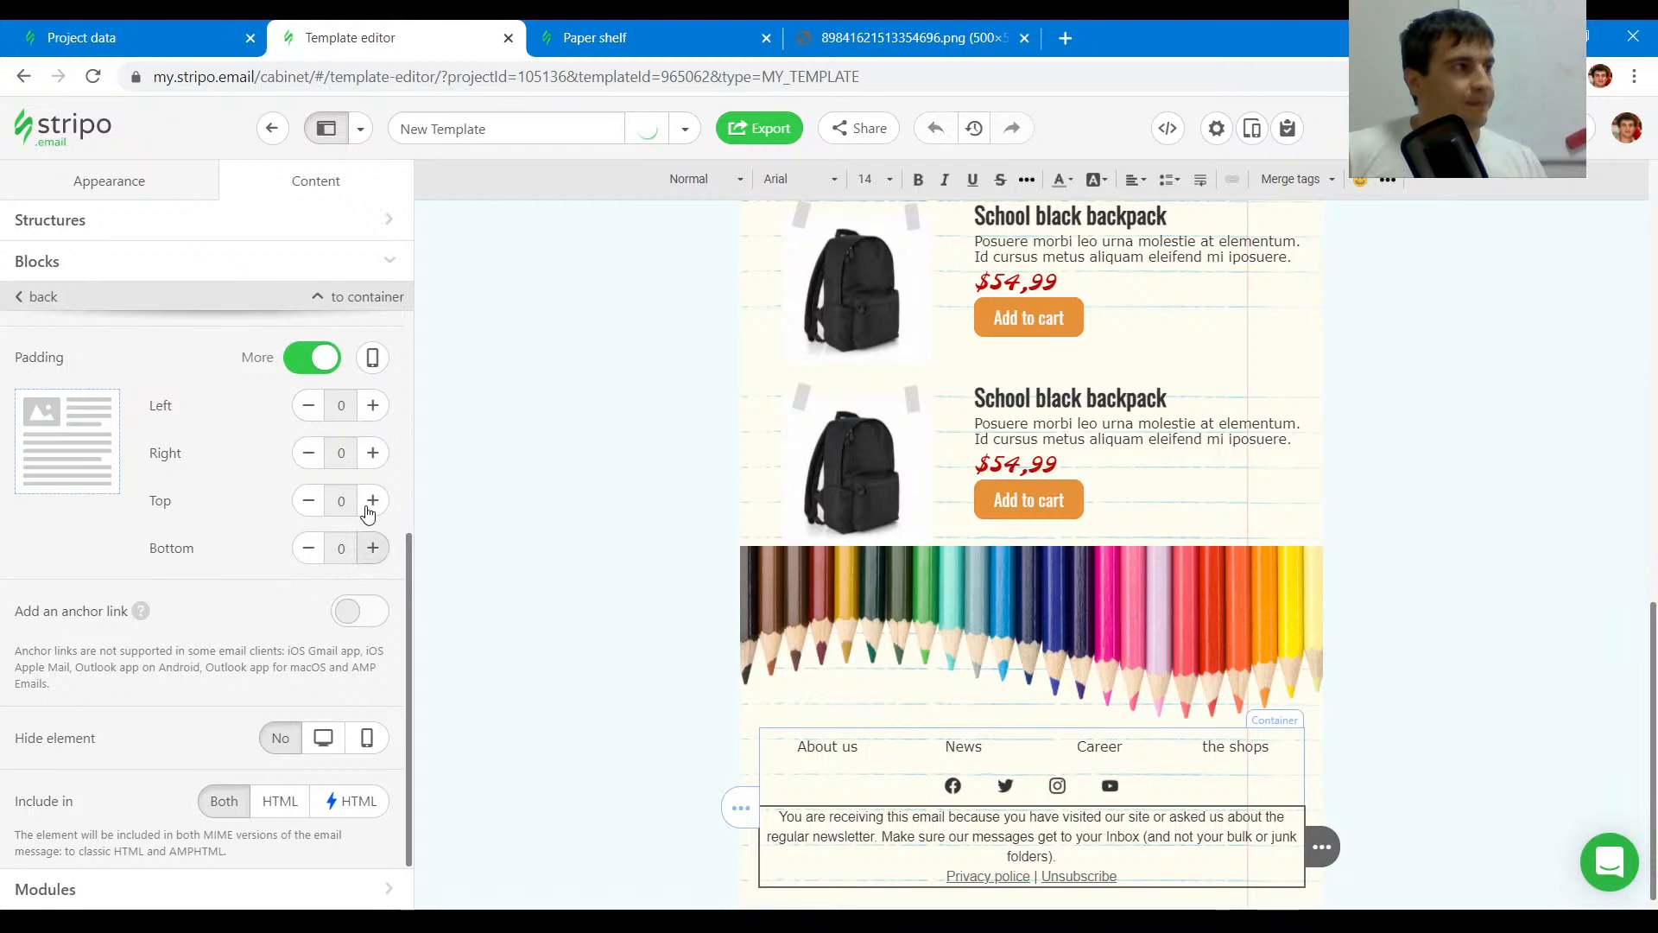
click(372, 500)
click(372, 500)
click(369, 557)
click(368, 557)
click(369, 557)
click(310, 552)
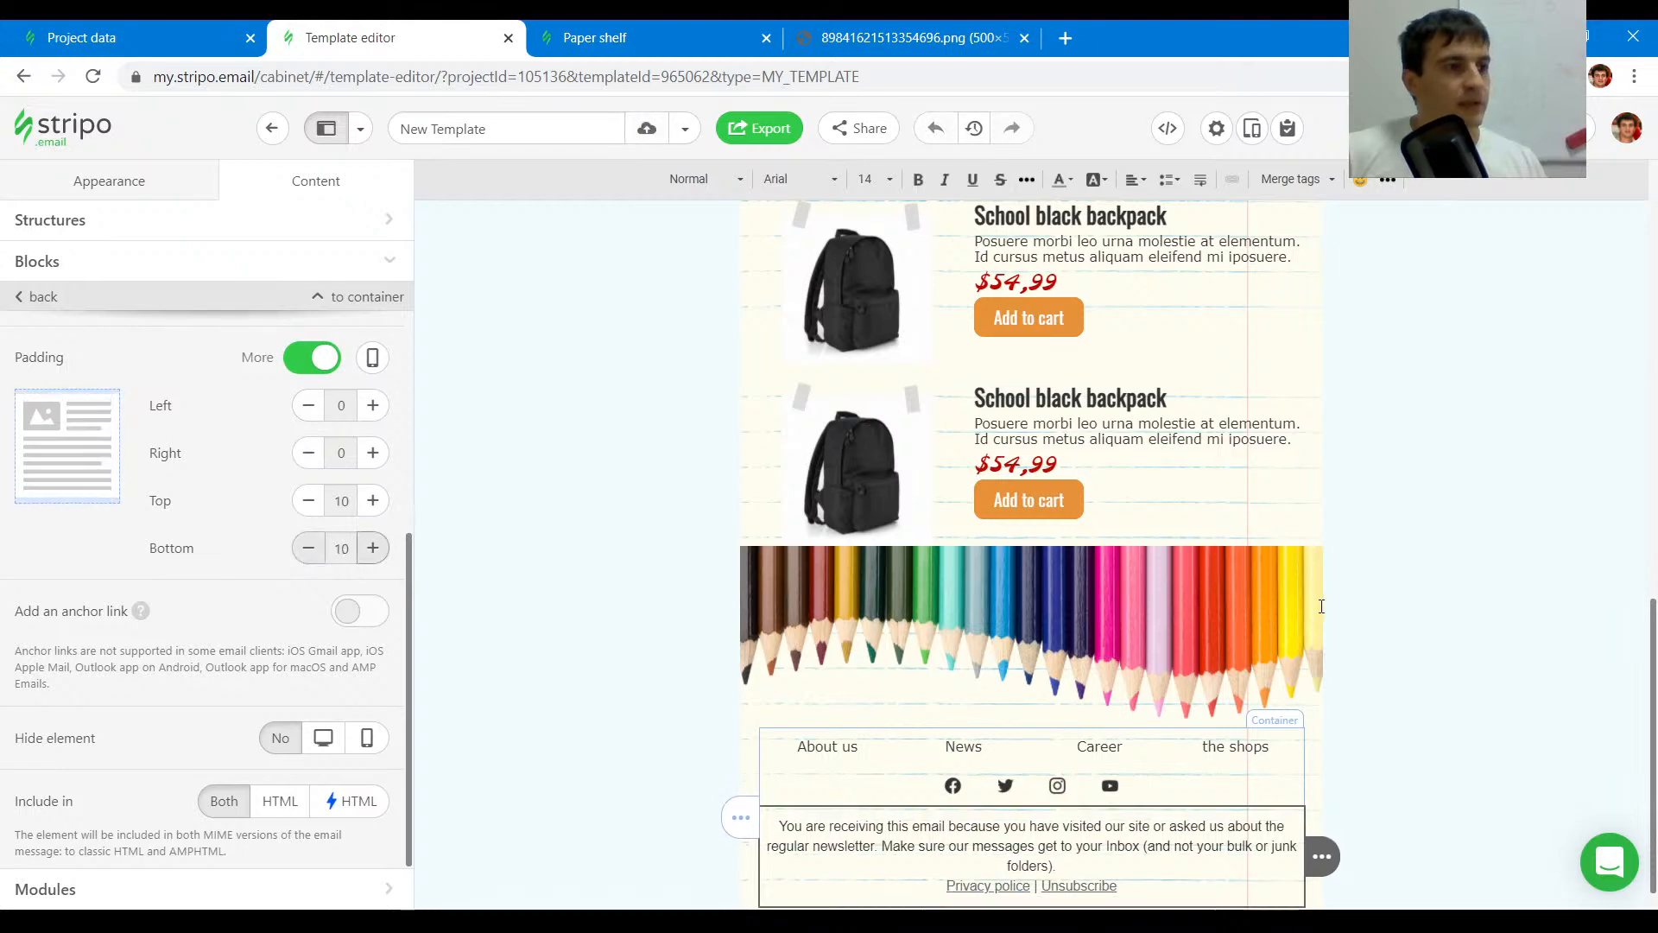
scroll(1546, 691, down, 2)
click(1385, 514)
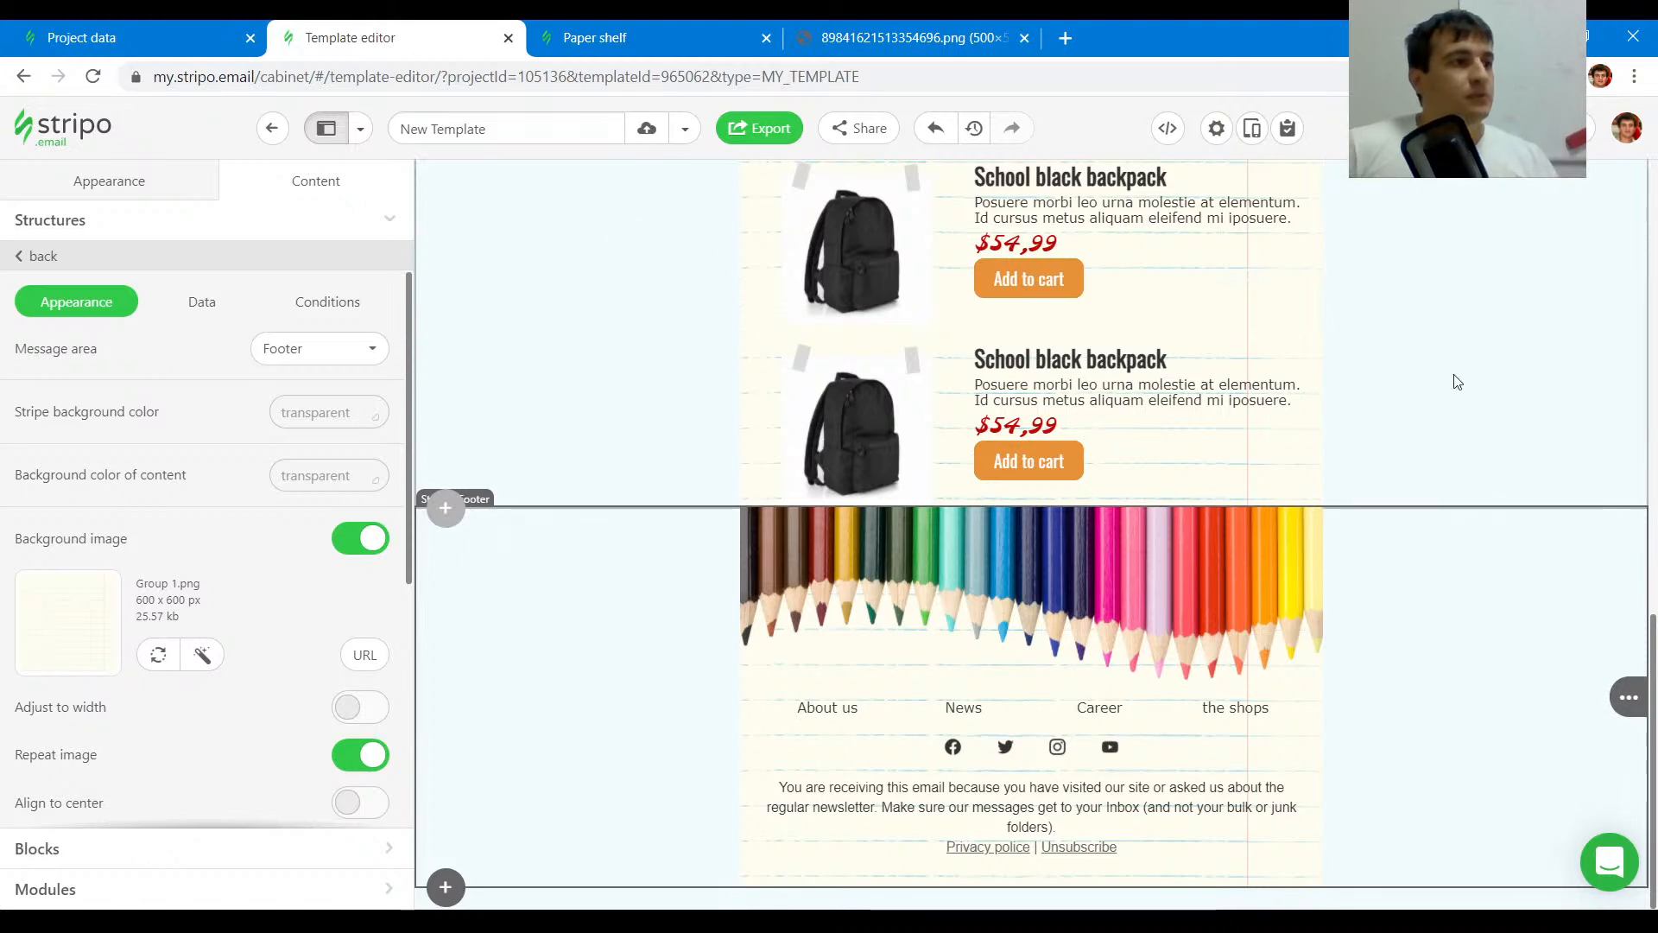
- Check the original's last product row padding, then increase the last product structure's bottom padding to 25 px
click(681, 26)
scroll(682, 365, up, 3)
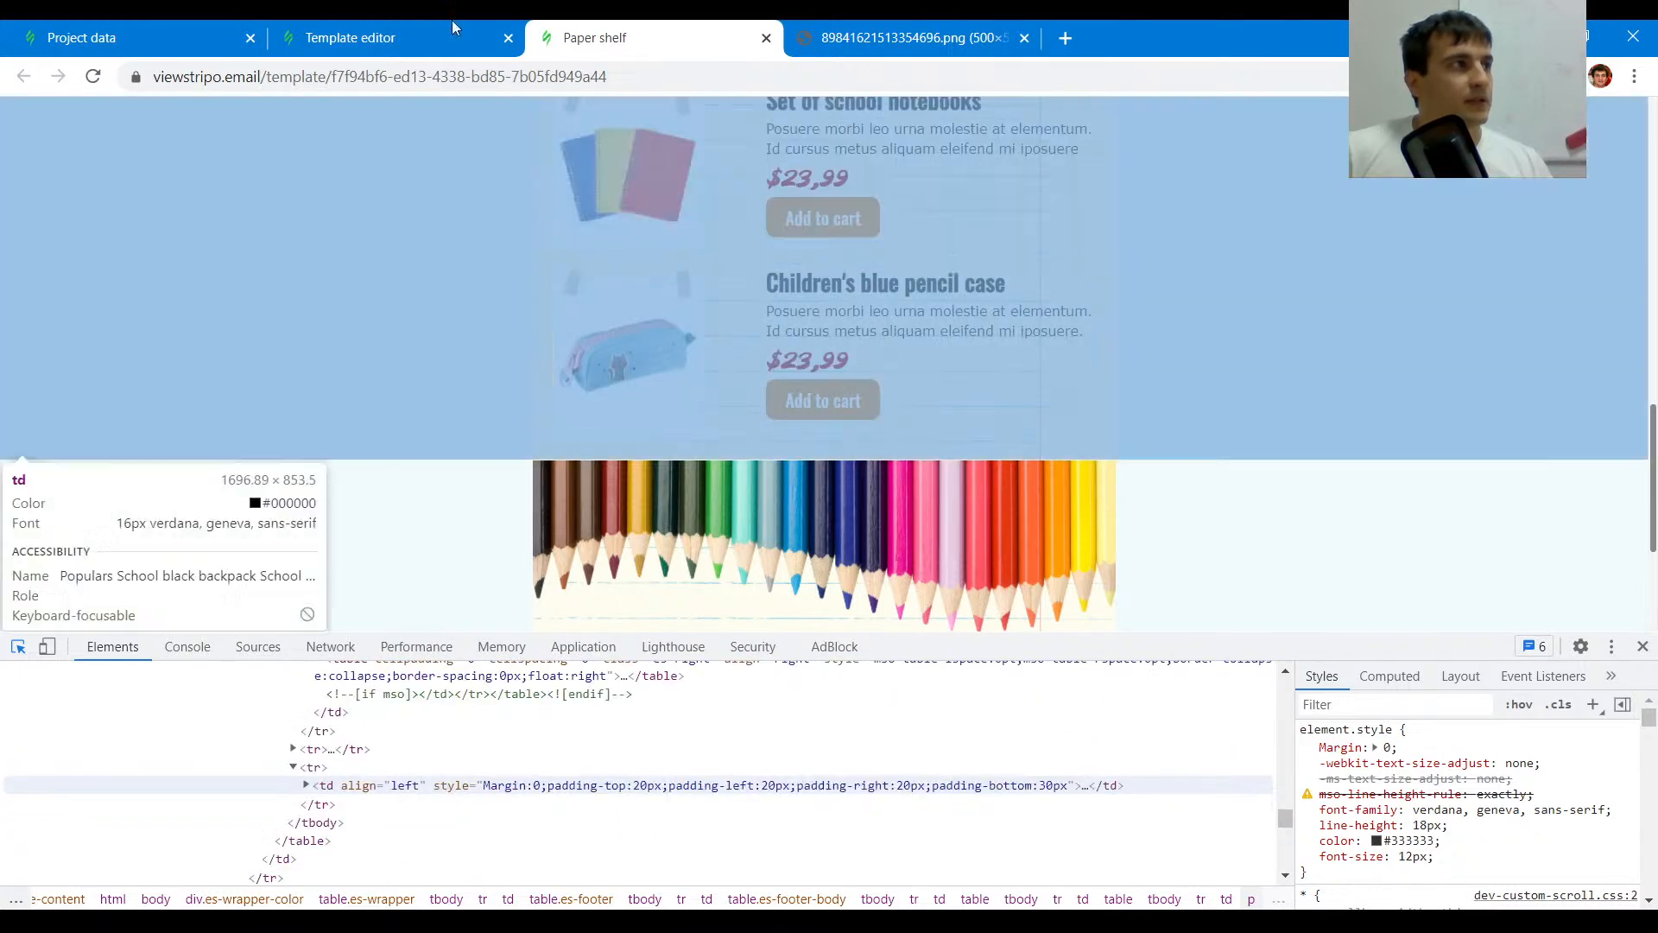
click(444, 34)
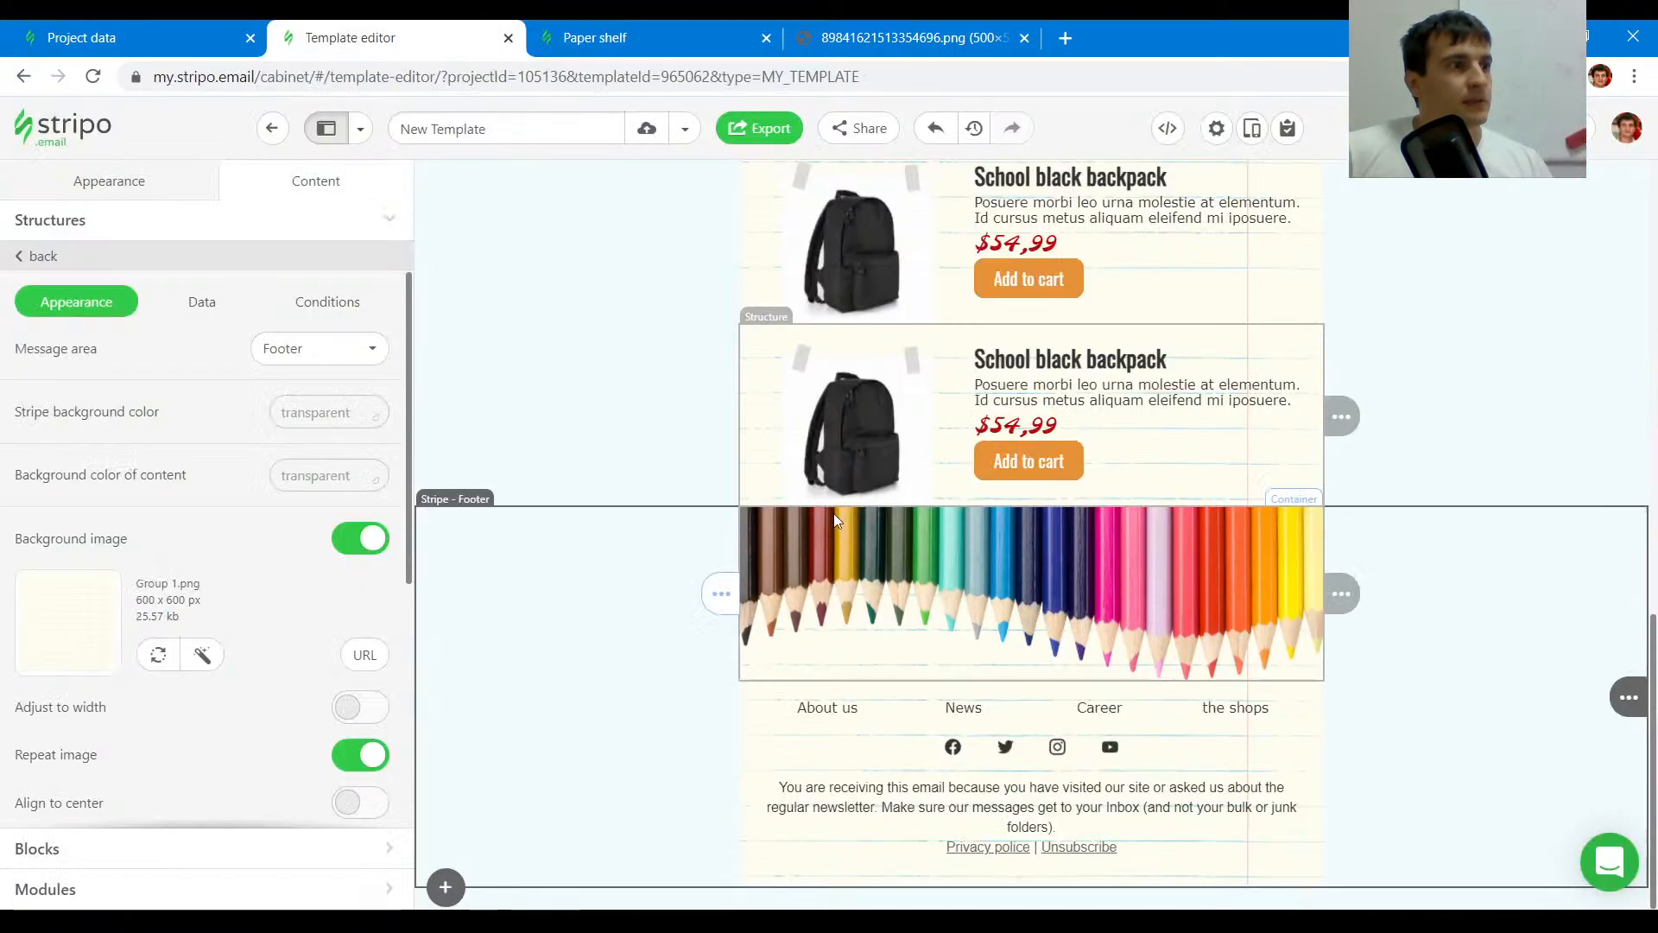
click(754, 474)
scroll(306, 591, down, 5)
click(373, 396)
click(373, 396)
click(373, 396)
click(373, 398)
click(373, 397)
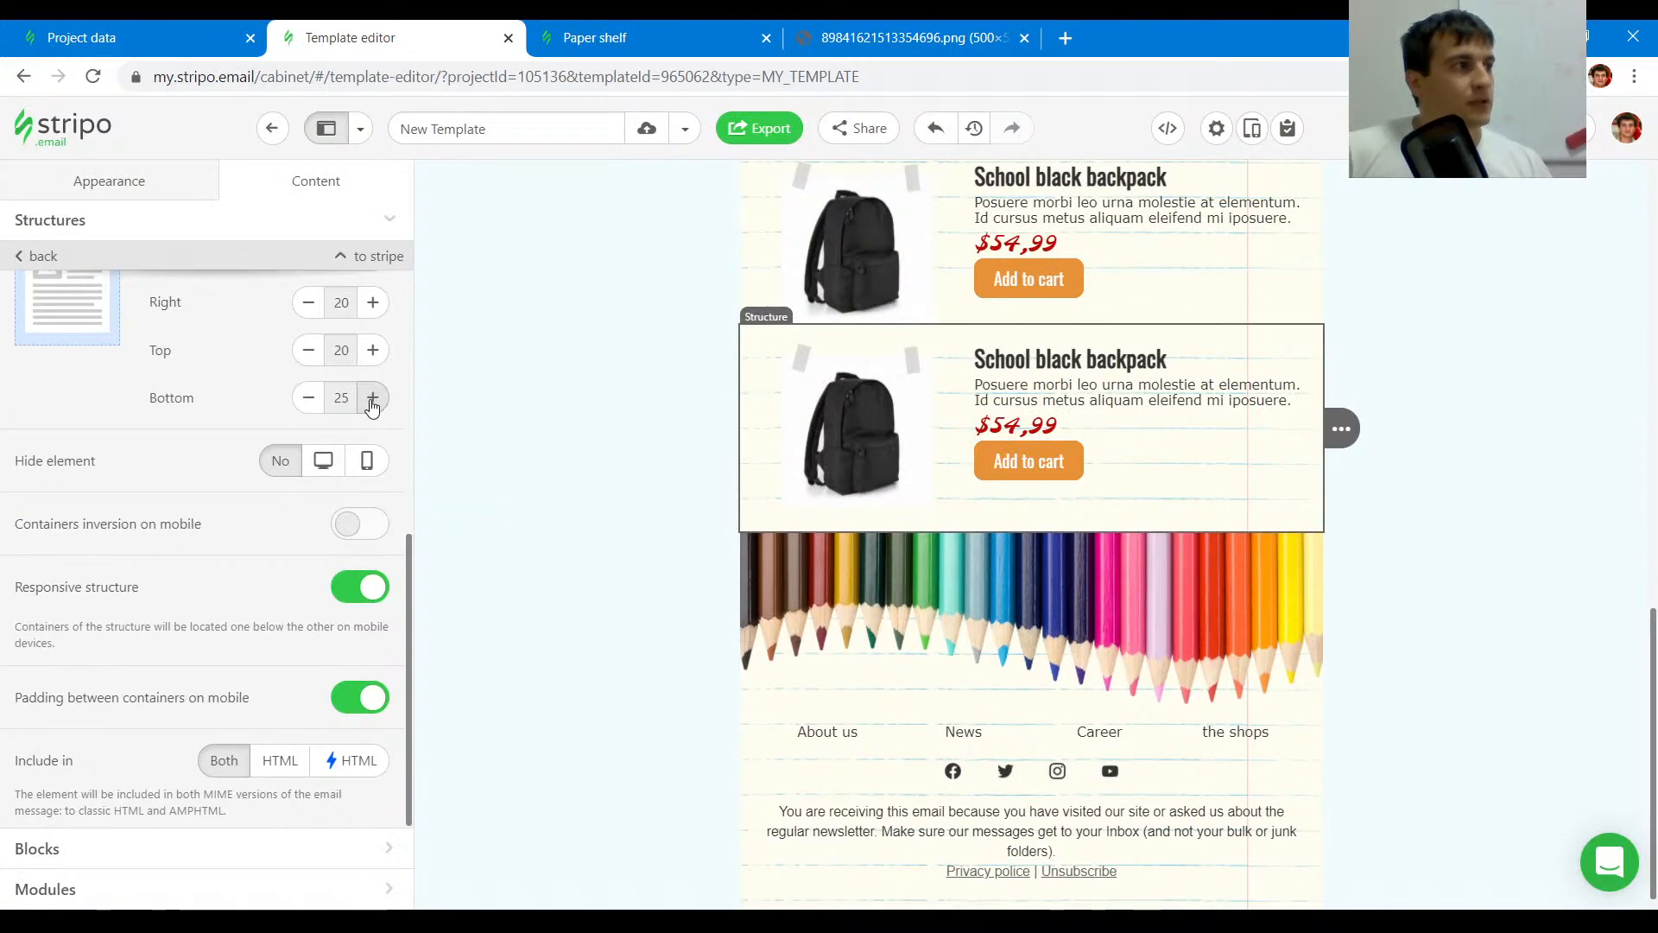
click(1448, 533)
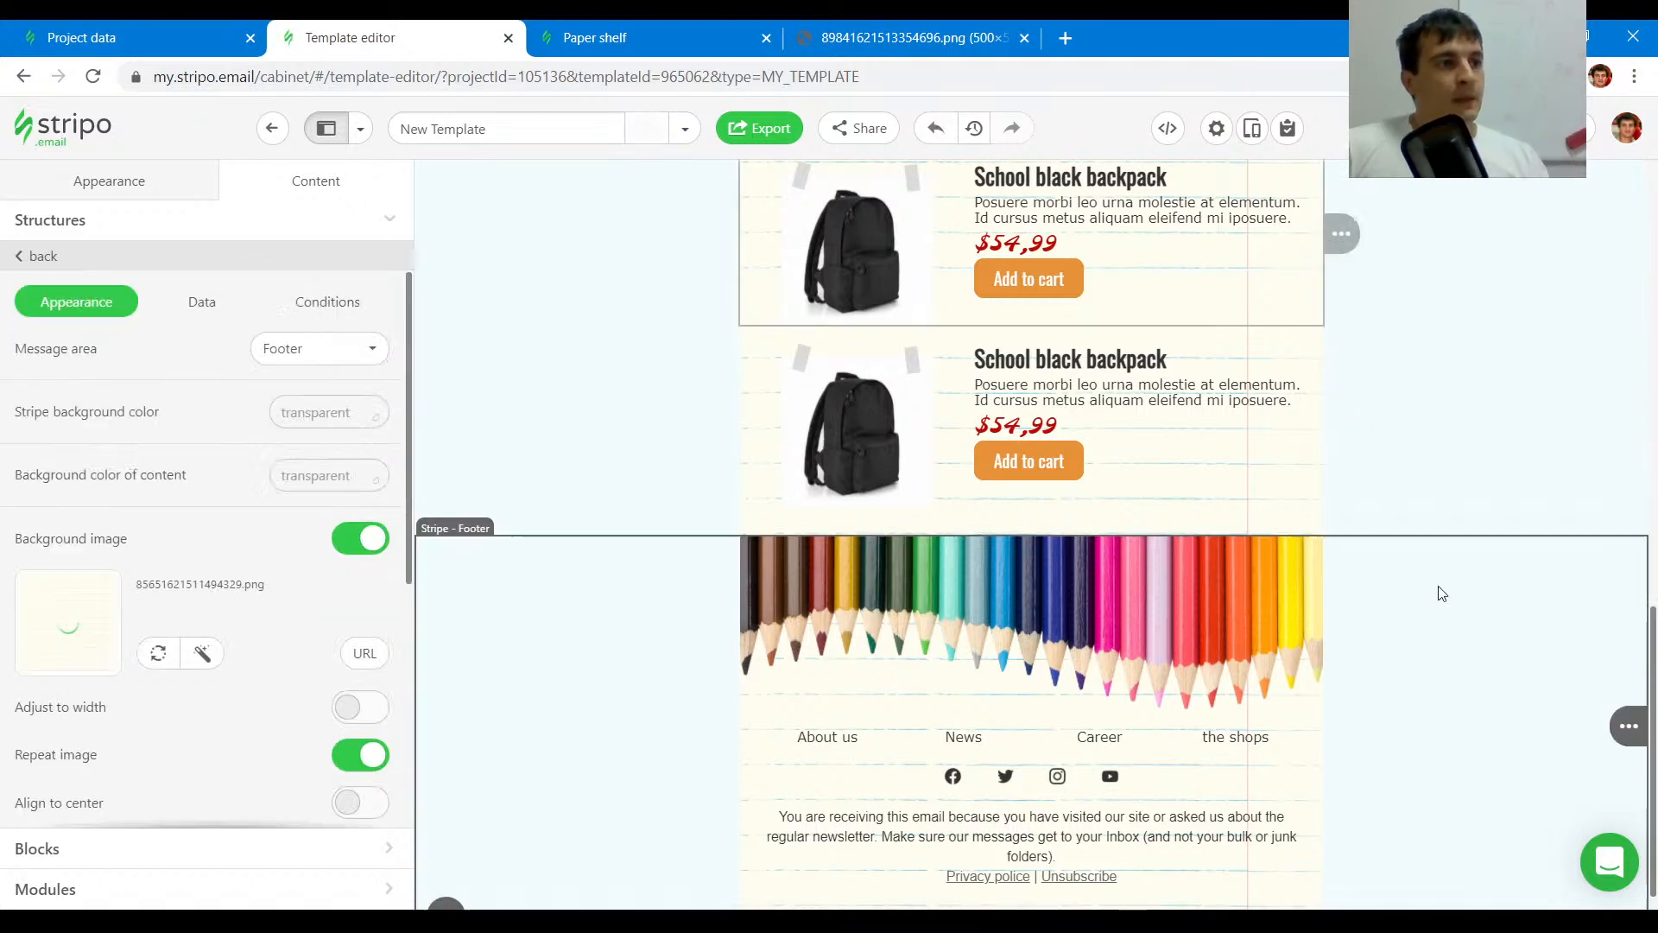
- Inspect the original email's footer and header elements to compare their paddings with the template
click(604, 37)
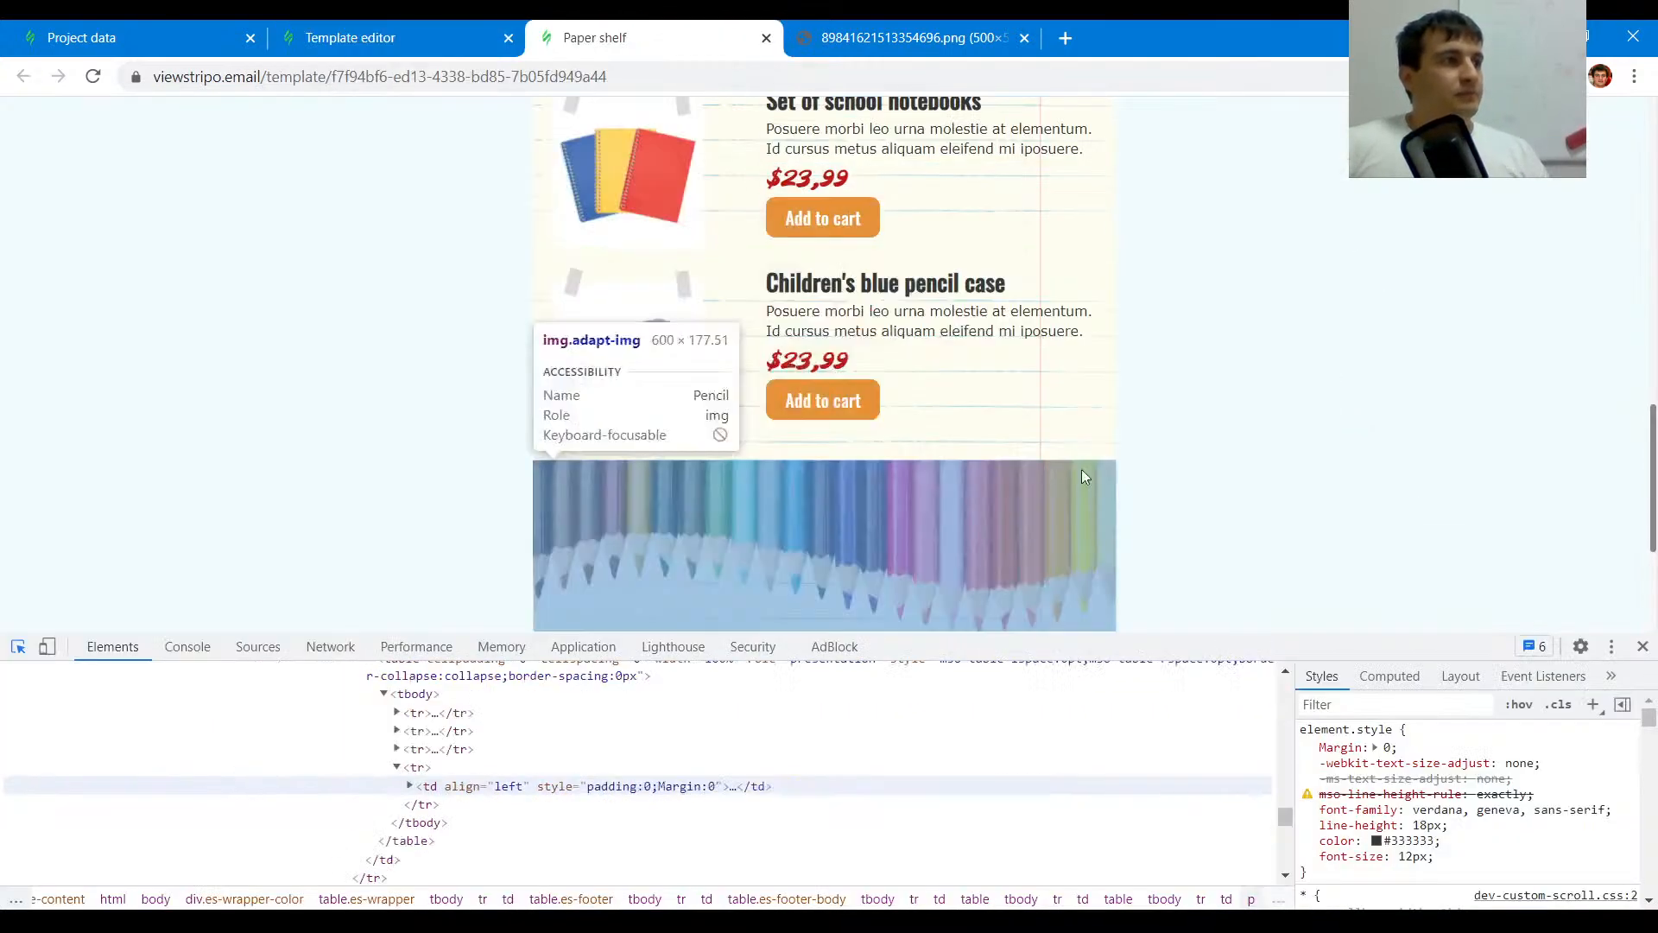
scroll(697, 388, down, 3)
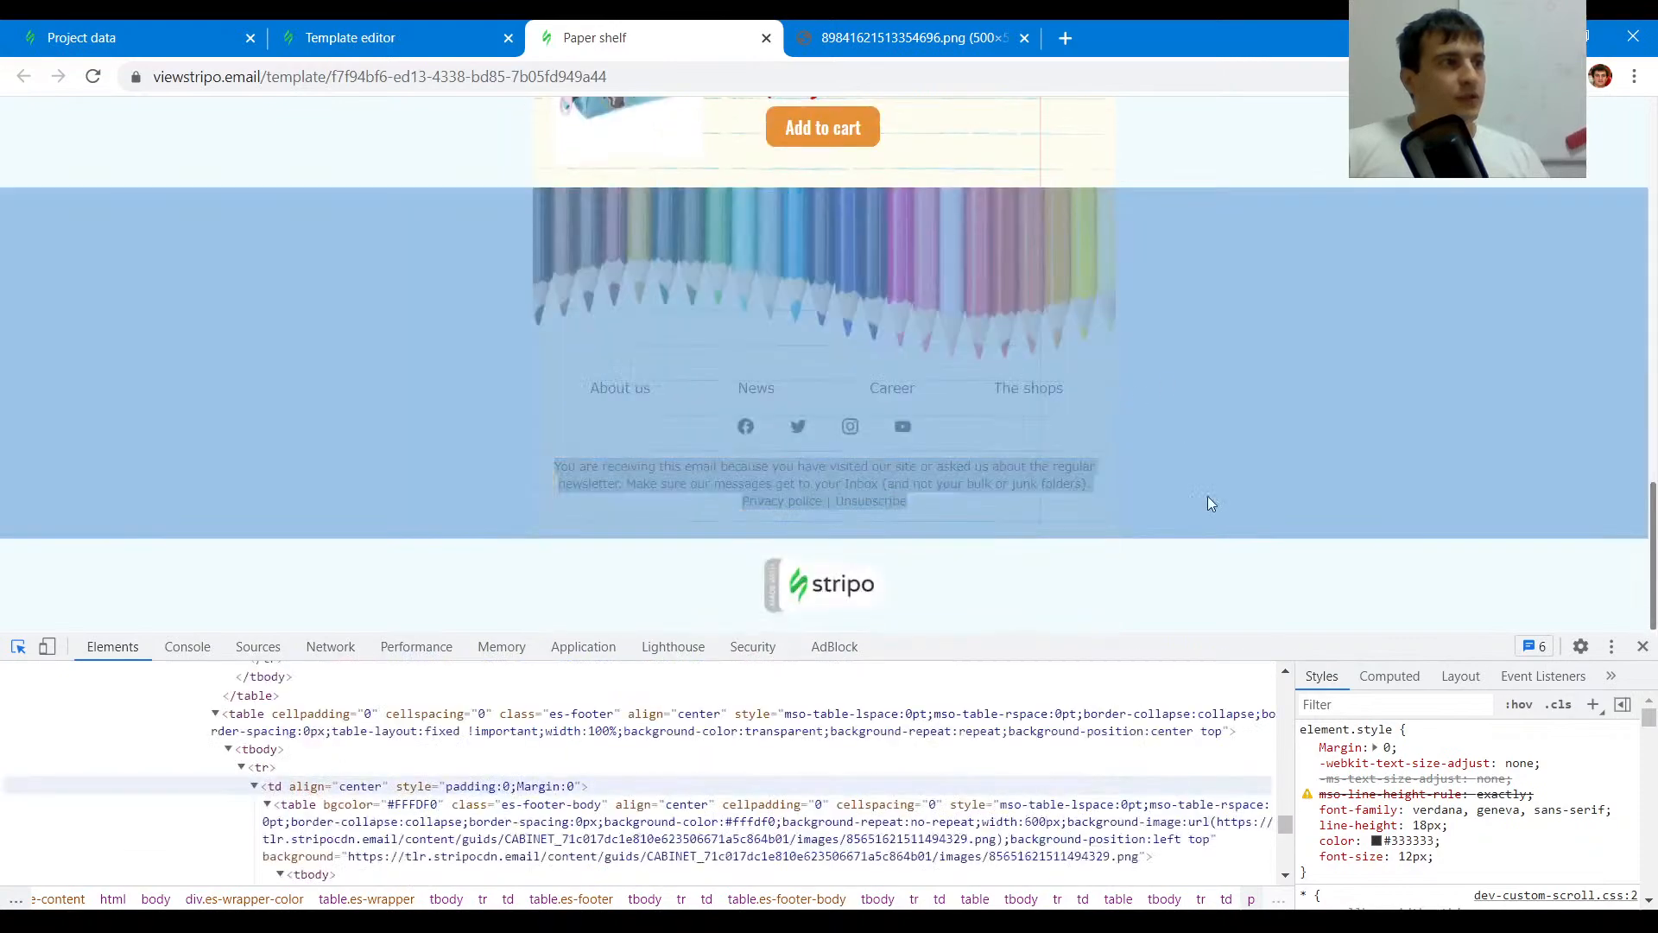
click(1207, 503)
scroll(1209, 518, up, 10)
scroll(1215, 544, up, 4)
click(422, 34)
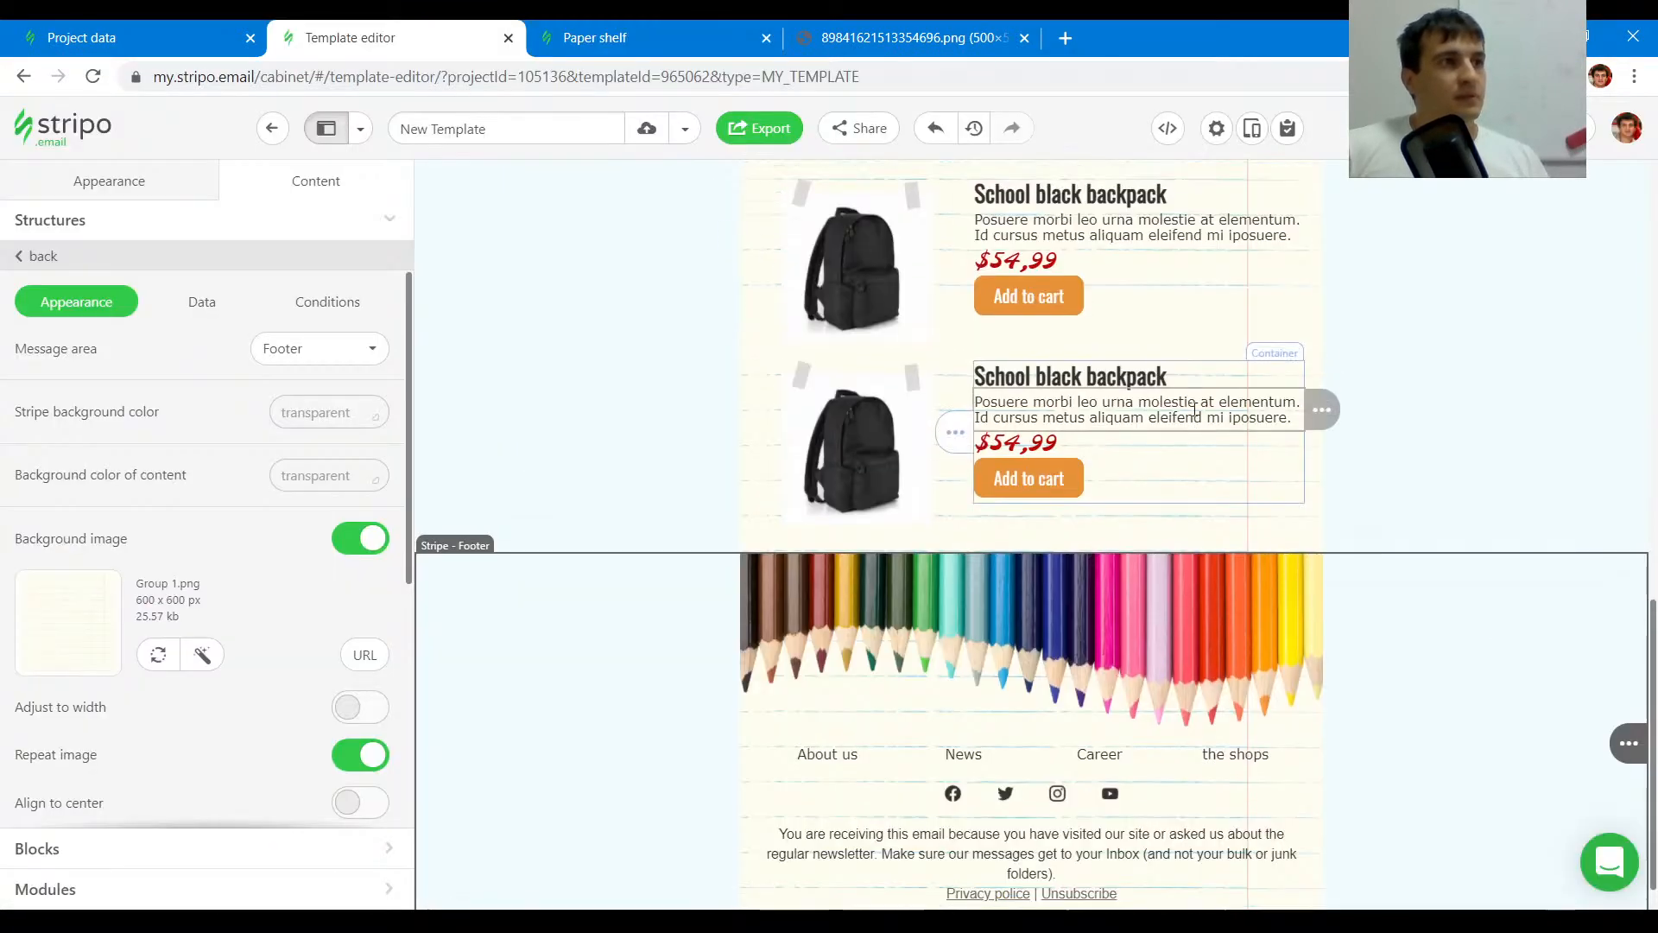
scroll(881, 276, up, 10)
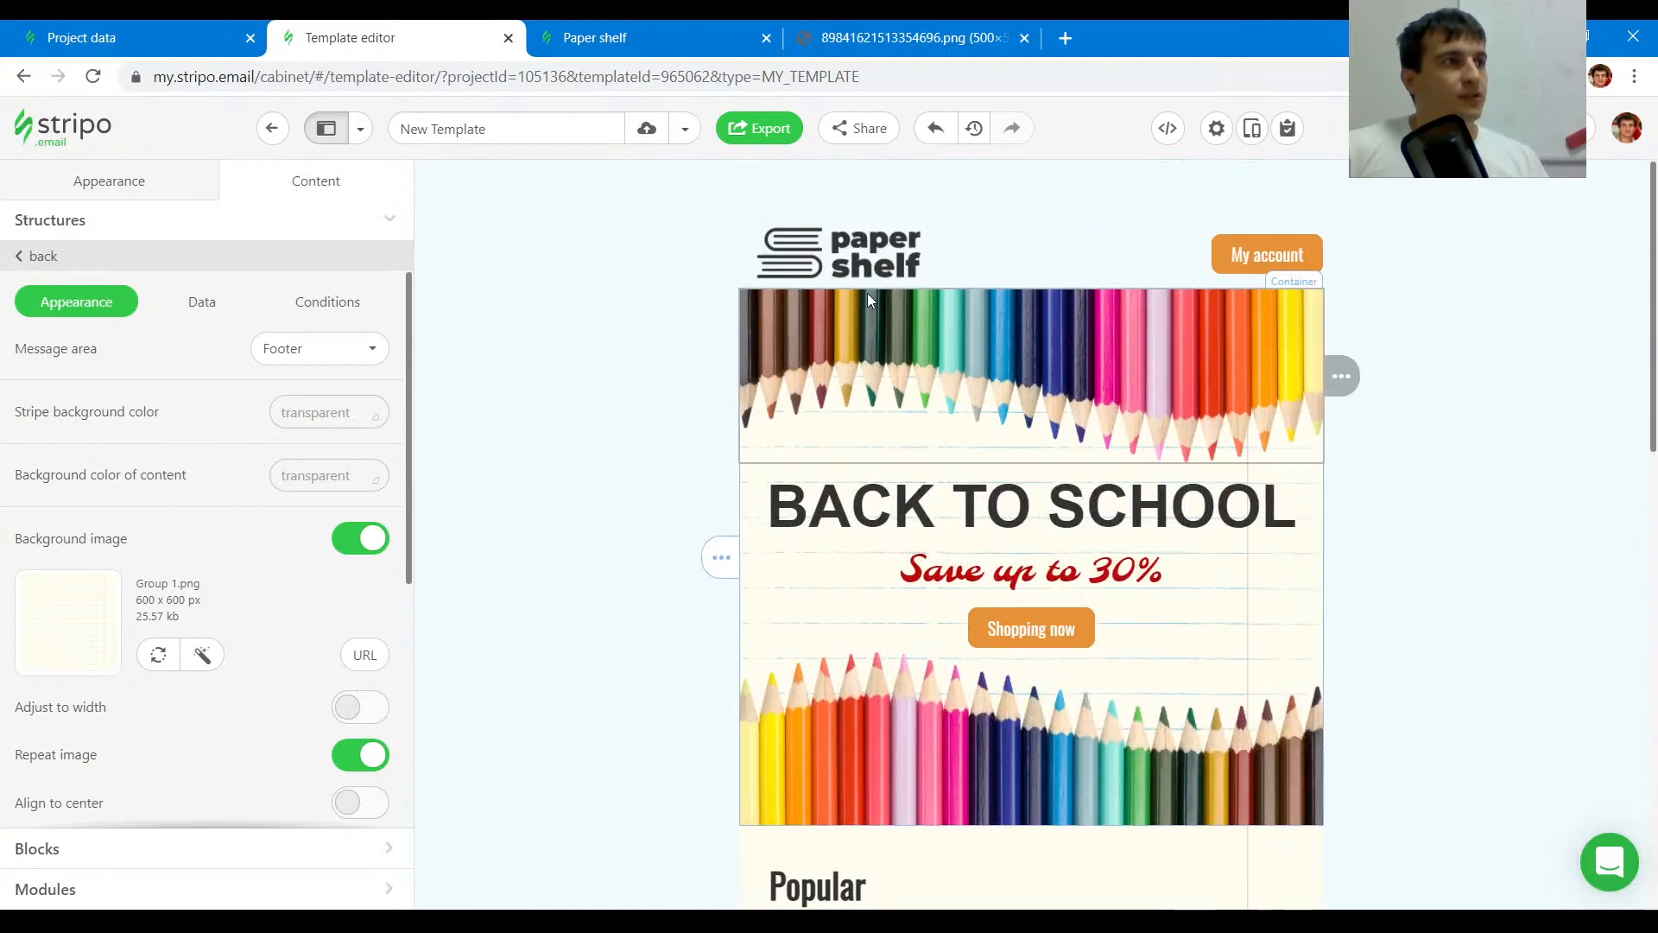
click(605, 38)
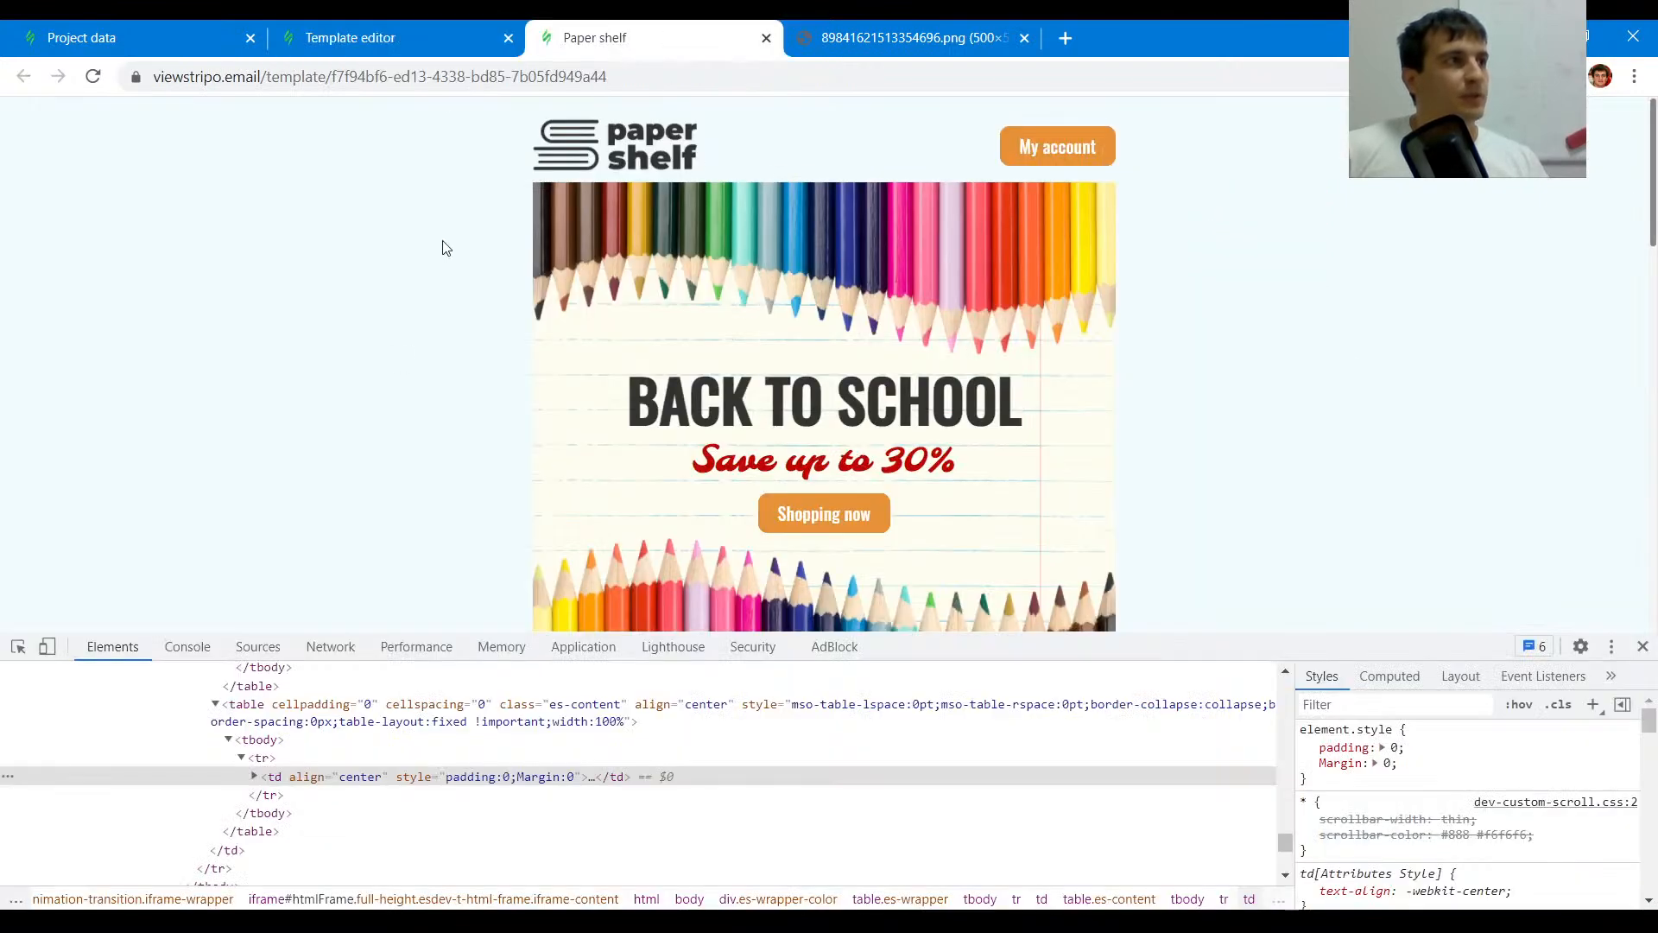
click(17, 648)
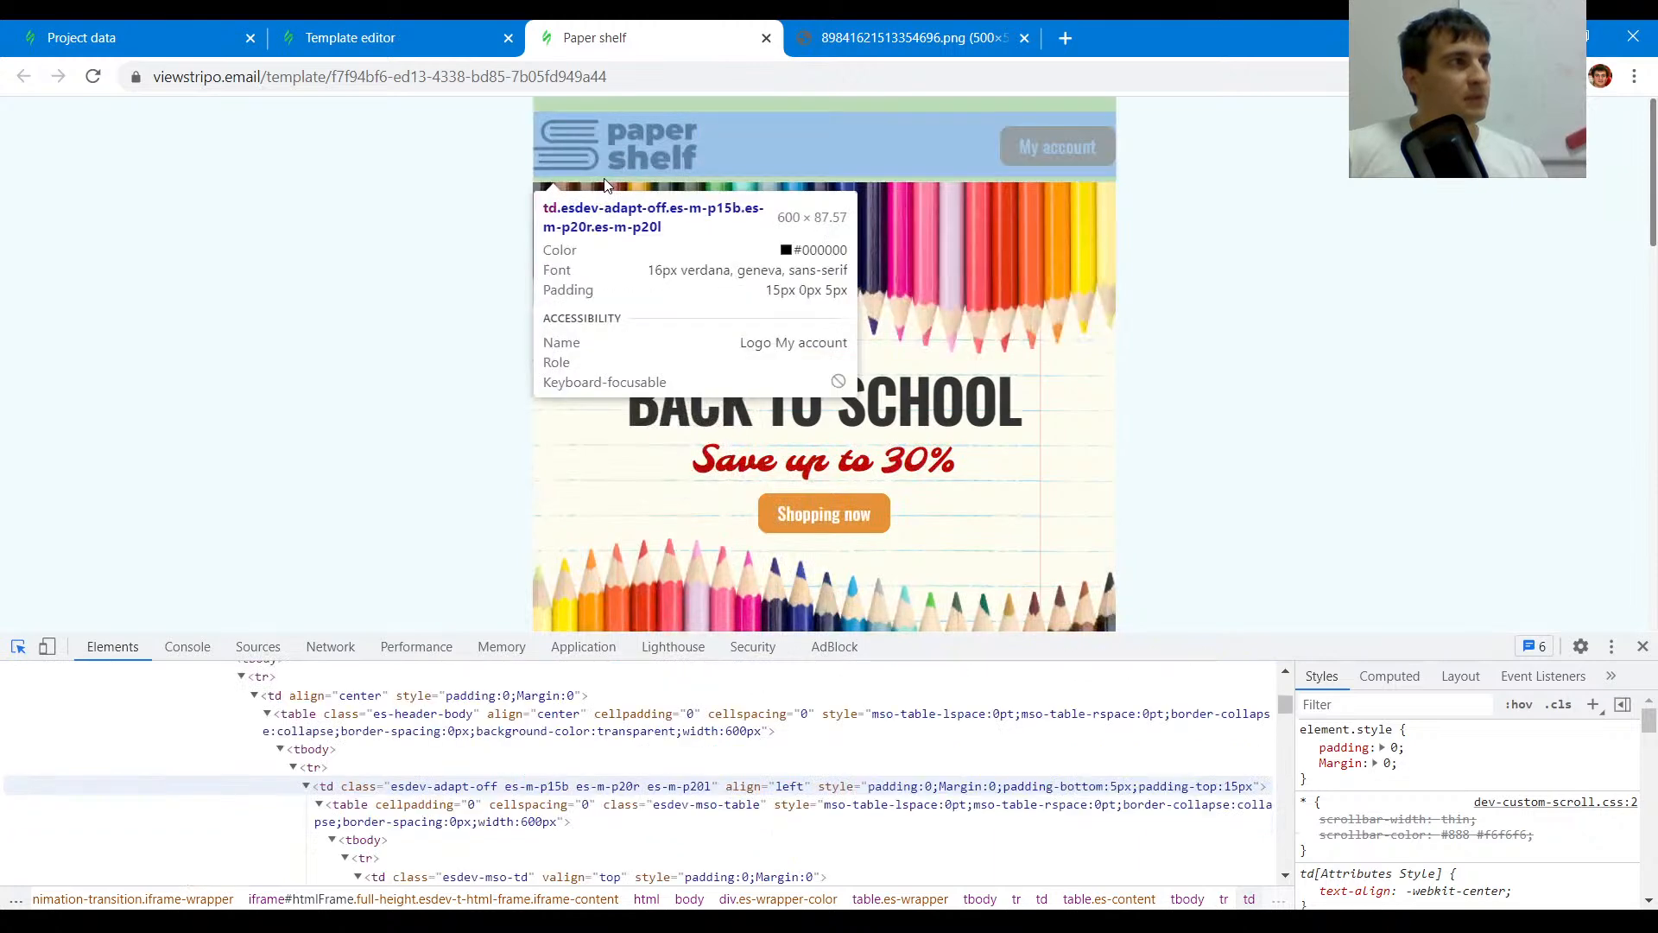
click(1252, 363)
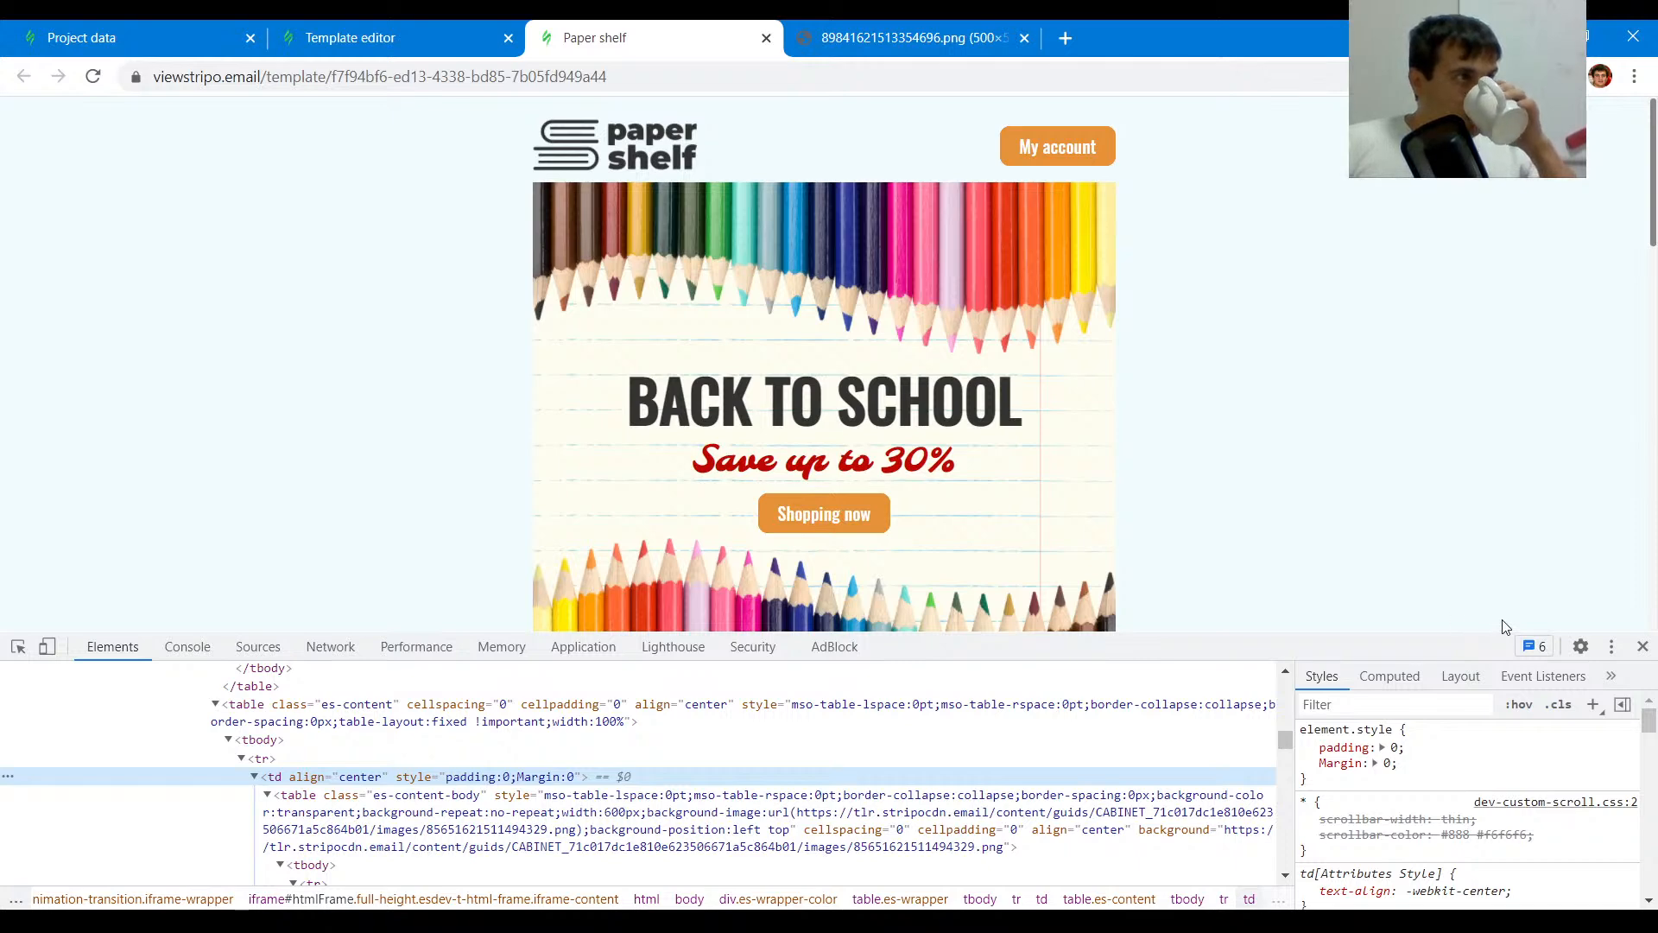
click(294, 38)
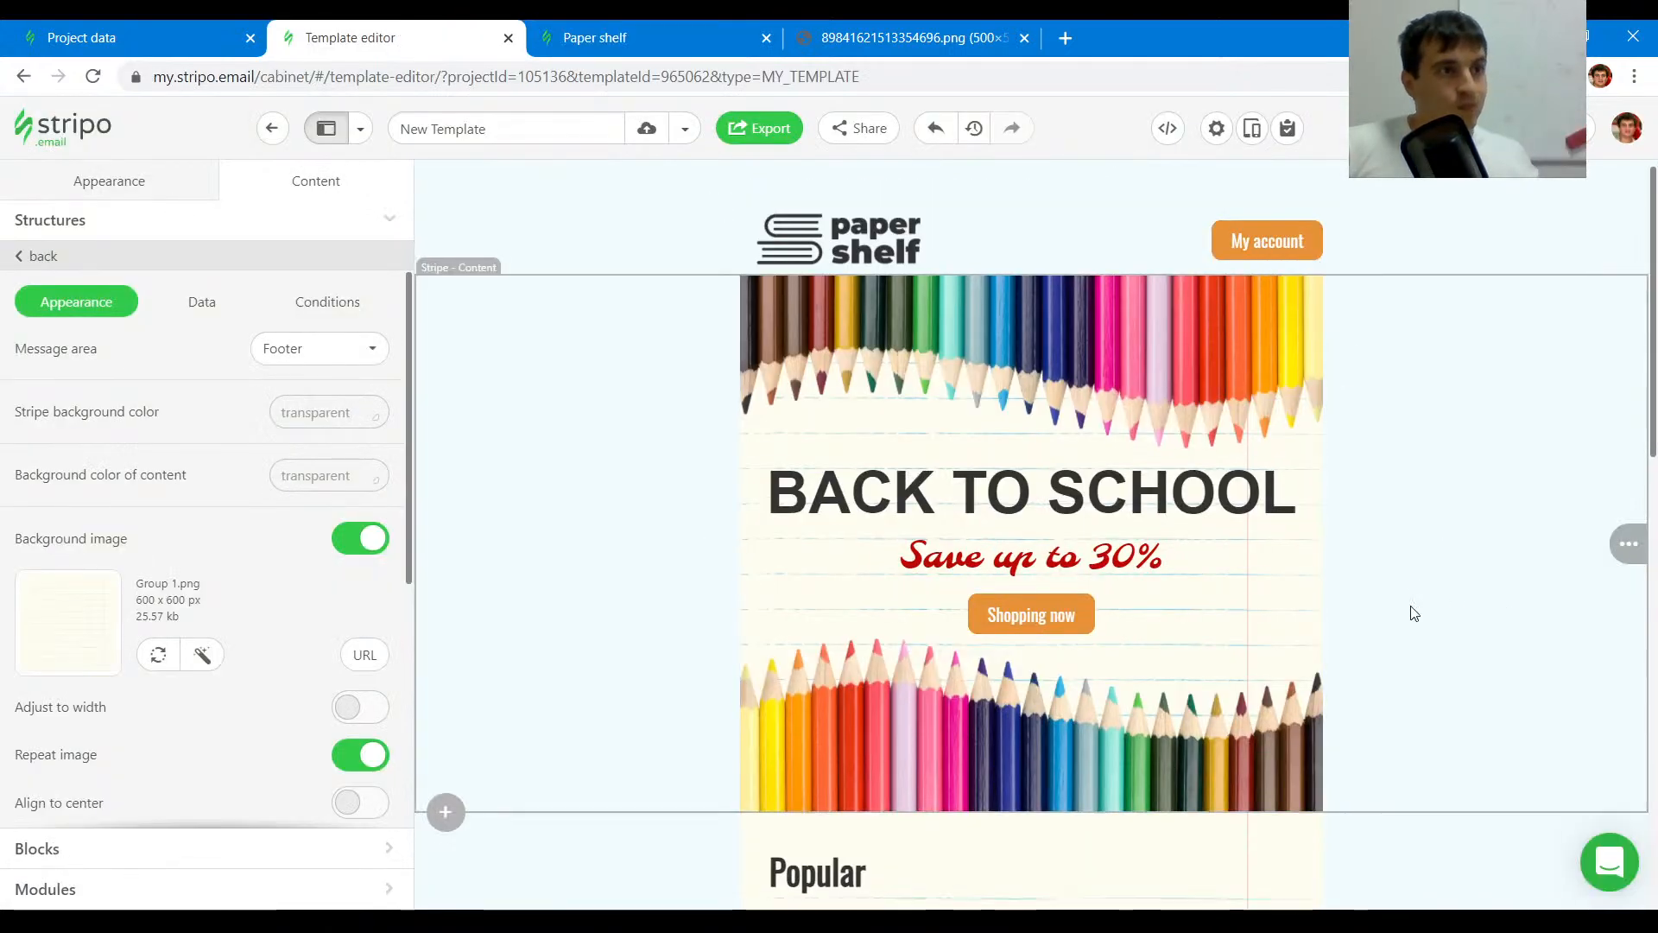
scroll(1413, 613, down, 12)
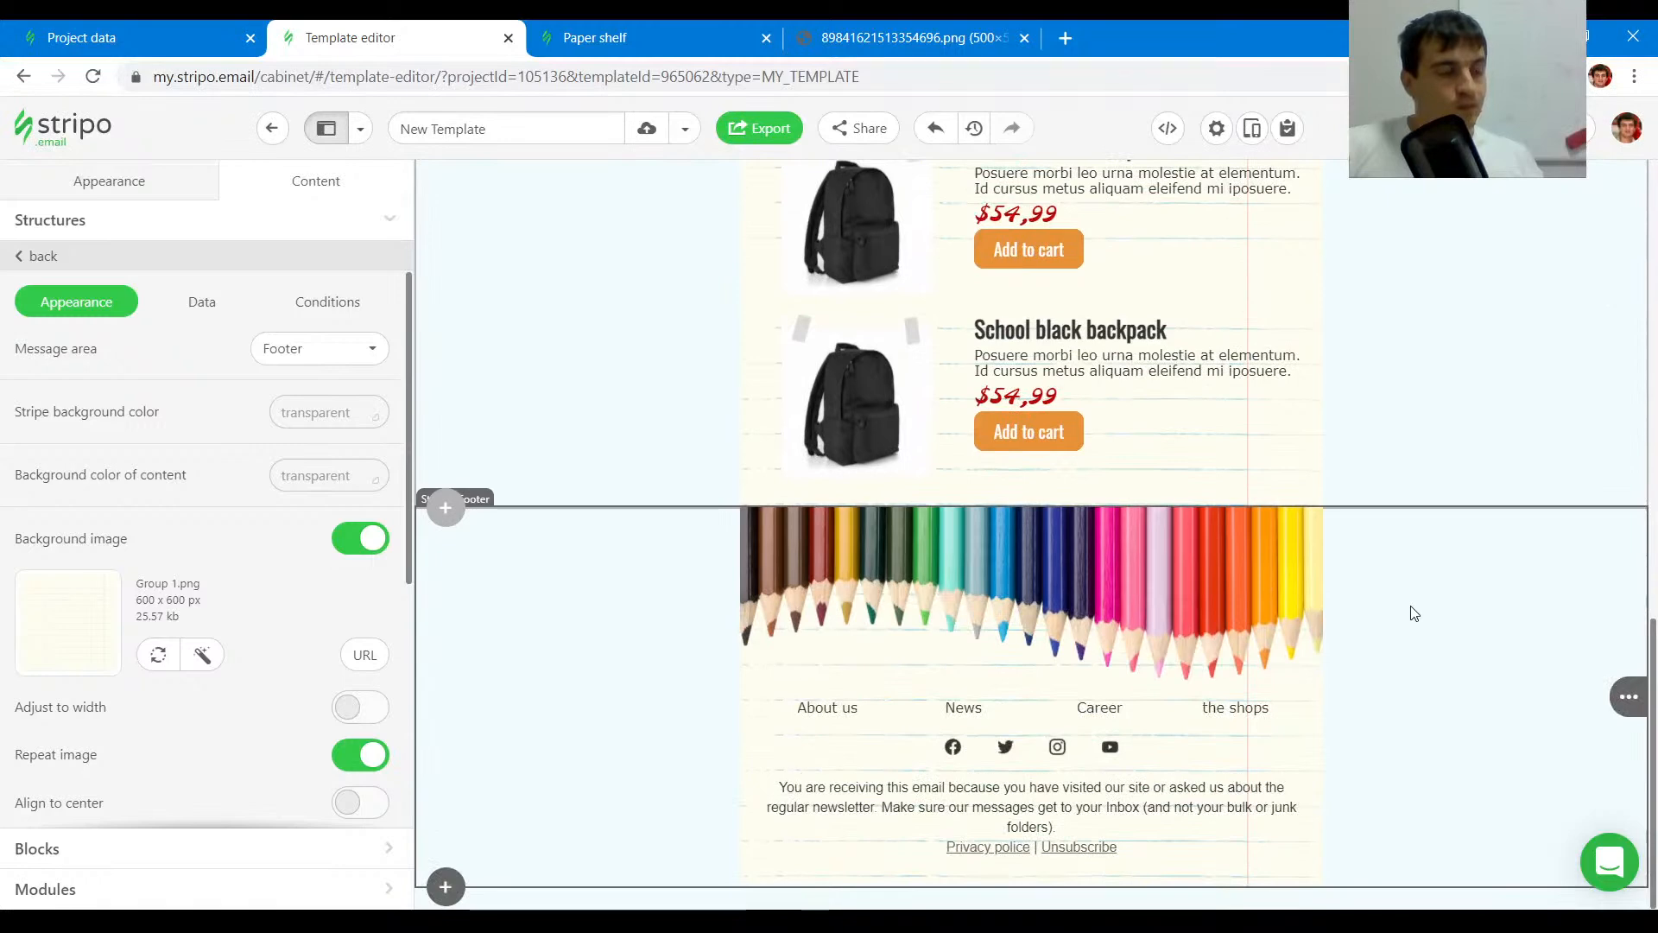